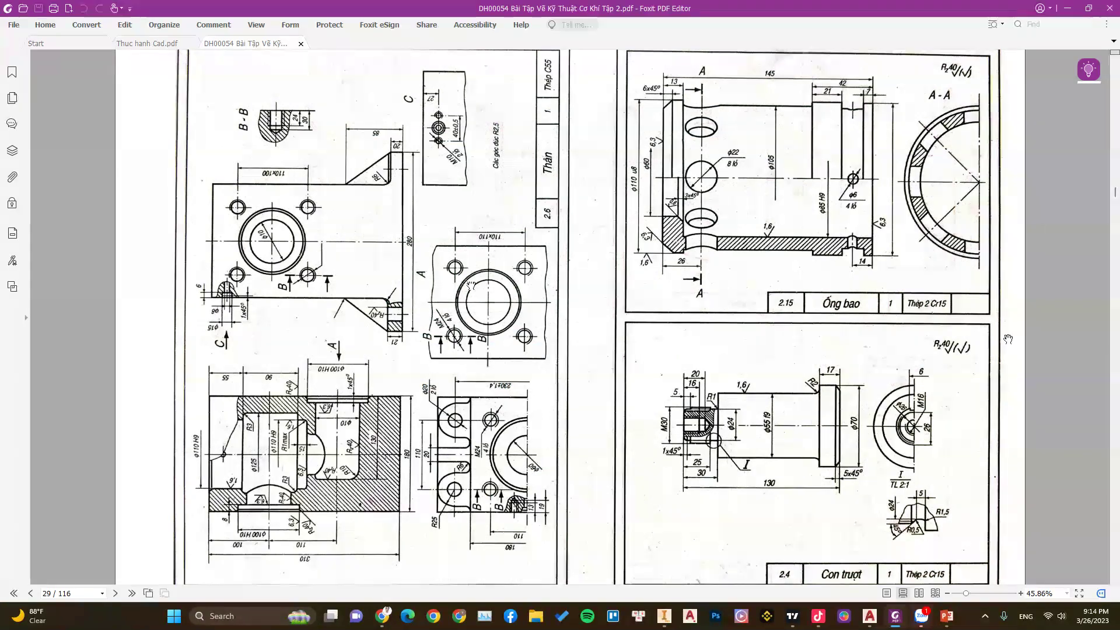
- Snip the Ống bao drawing region and underline its title Ống bao in red
key(Print)
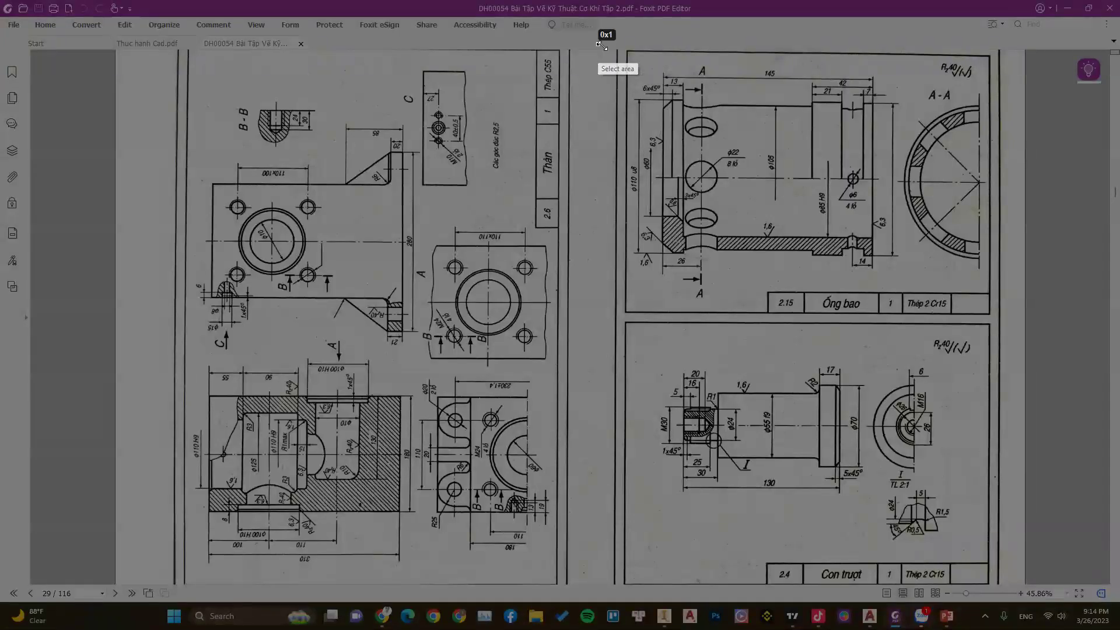
drag(598, 45, 1021, 334)
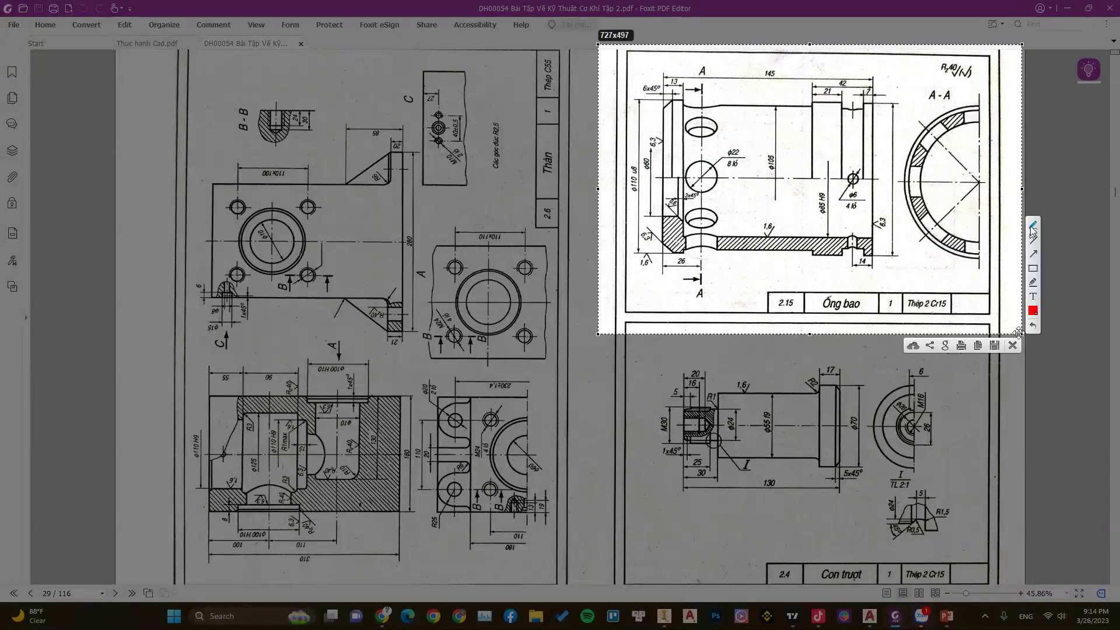
drag(821, 316, 868, 321)
- Draw a red X beside the radial holes, a mark left of Φ60 and one above Φ22
mouse_move(747, 205)
mouse_down()
mouse_move(765, 219)
mouse_move(744, 227)
mouse_up()
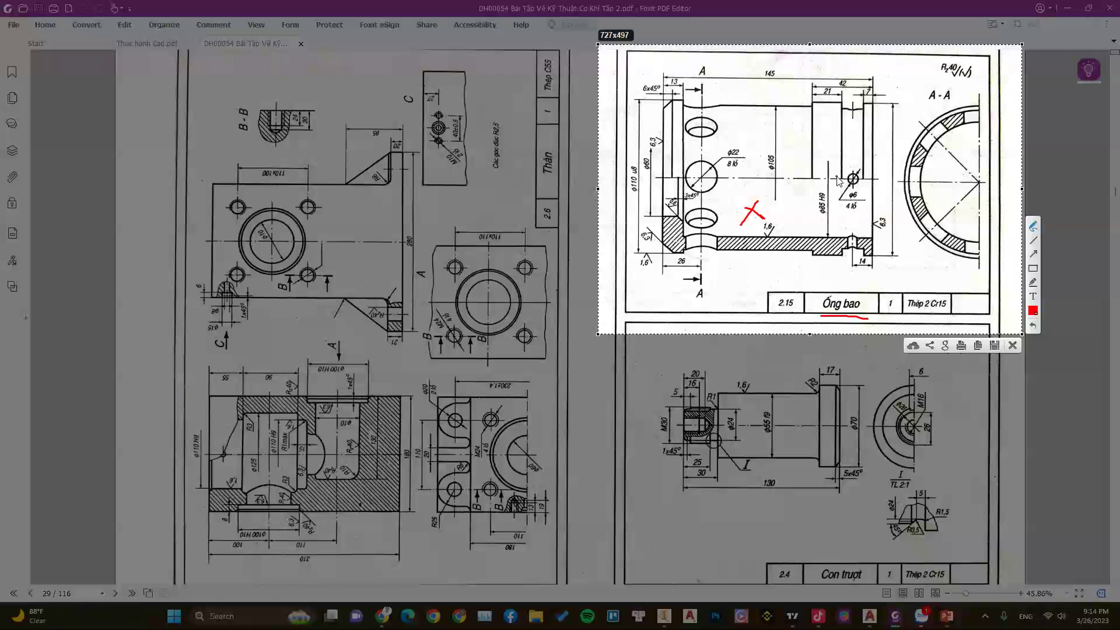
mouse_move(658, 188)
mouse_down()
mouse_move(661, 210)
mouse_move(730, 216)
mouse_up()
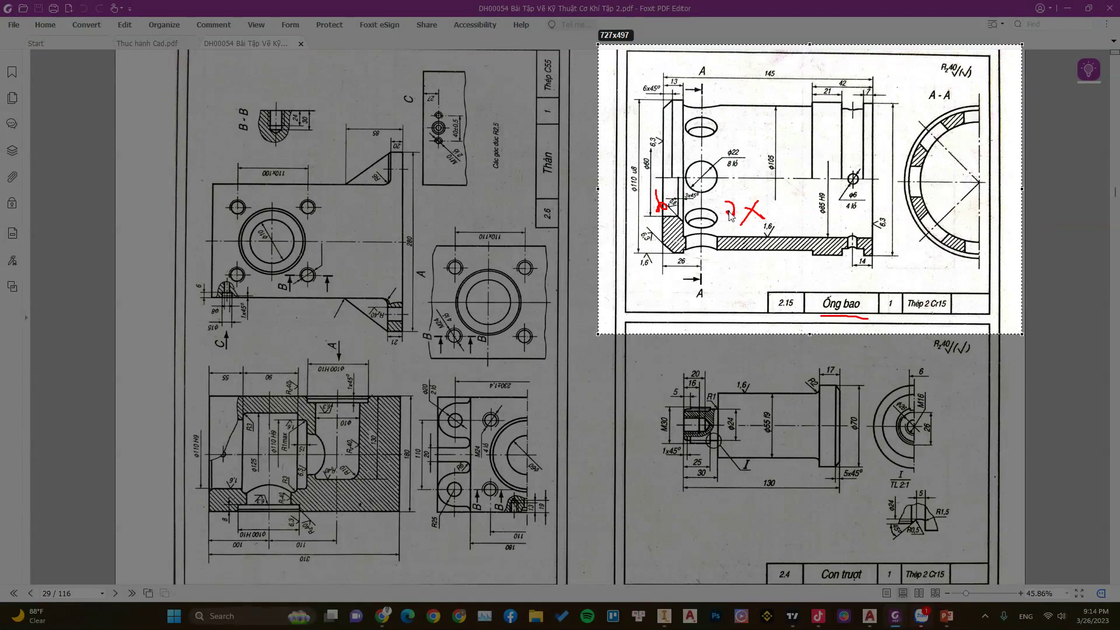
drag(743, 136, 752, 142)
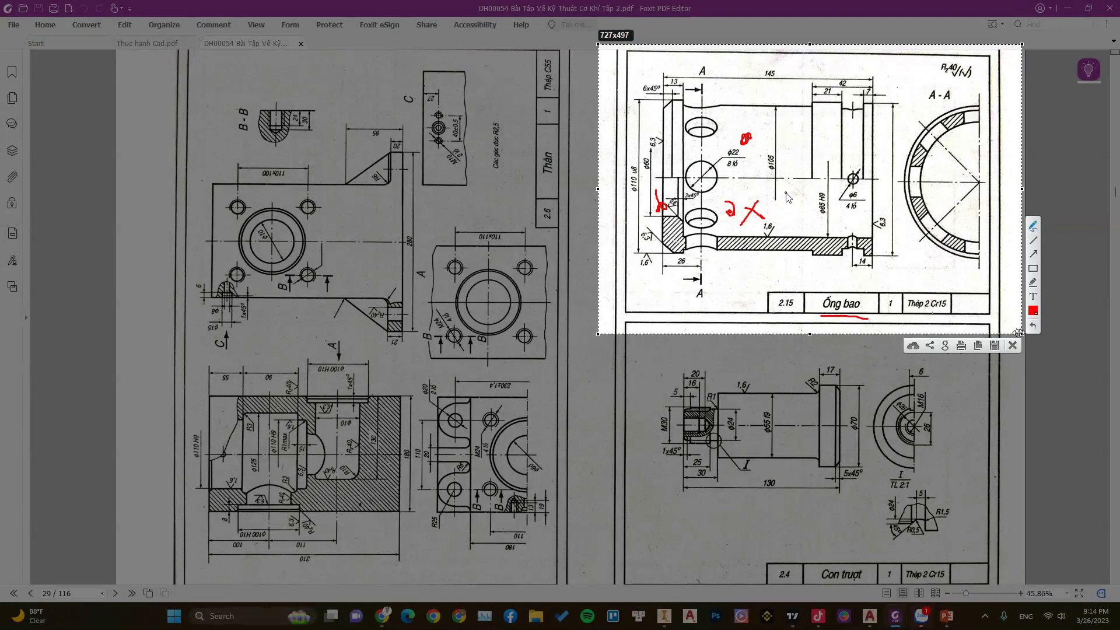
- Loop the A-A section view in red, undoing an extra stroke along section line A
mouse_move(980, 99)
mouse_down()
mouse_move(901, 201)
mouse_move(968, 104)
mouse_up()
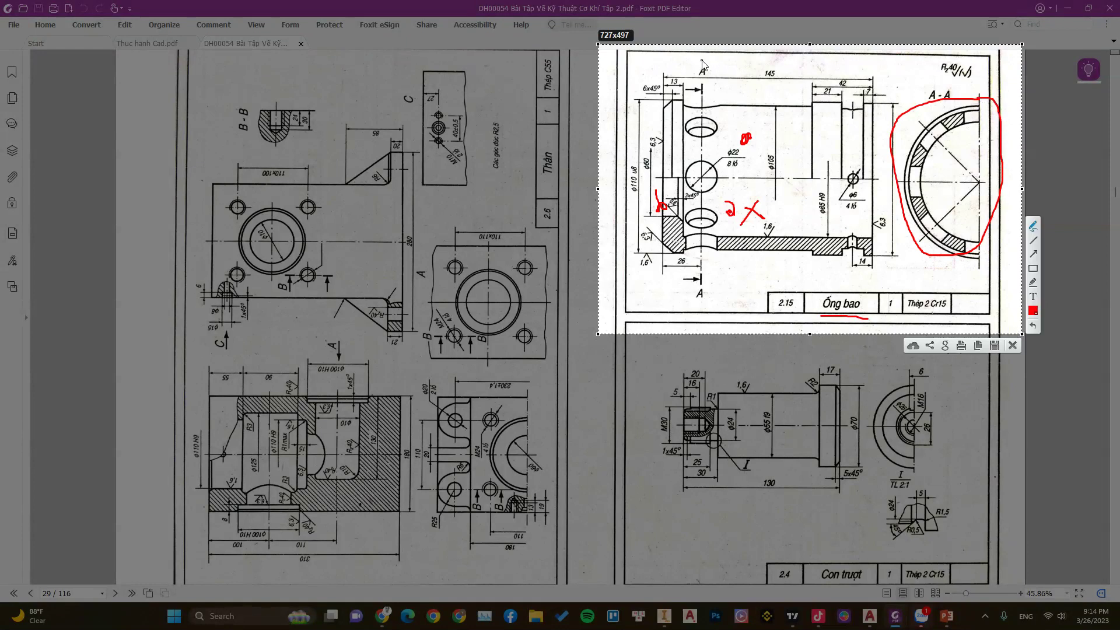
drag(702, 64, 697, 265)
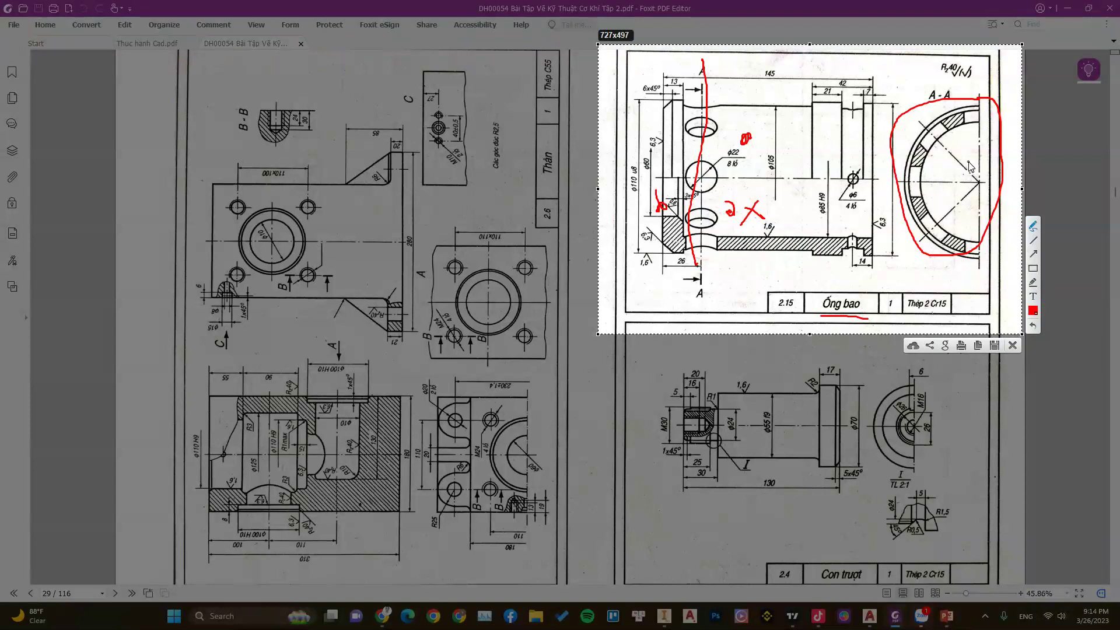
click(1033, 325)
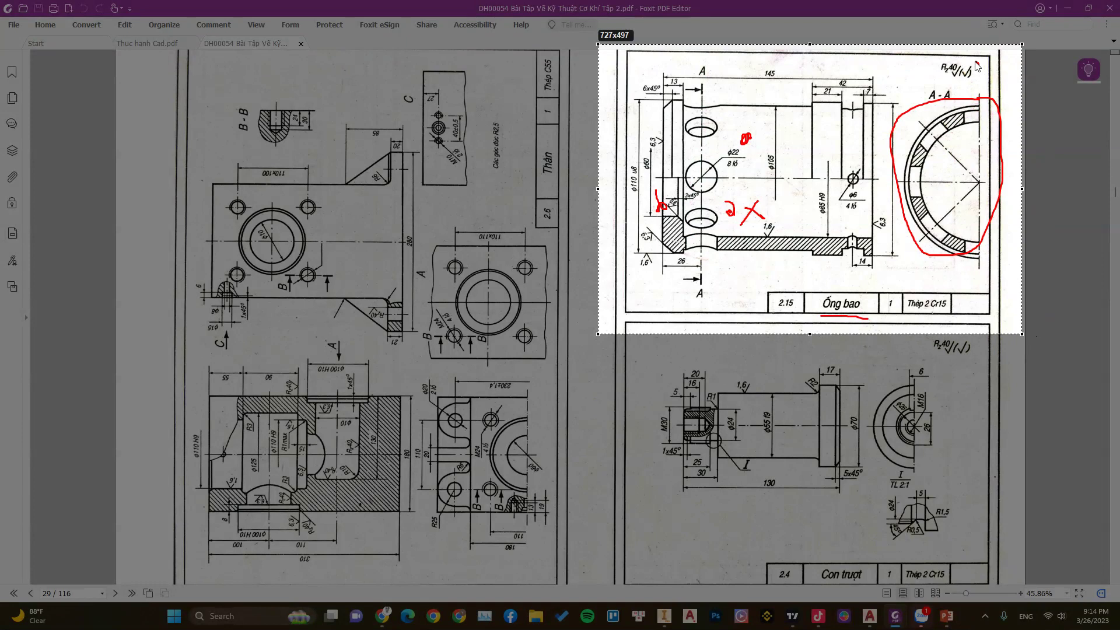
- Circle Rz40 with an arrow, plus the 1,6 symbol, ⌀85 H9 and ⌀110 in red
mouse_move(978, 71)
mouse_down()
mouse_move(932, 75)
mouse_move(980, 64)
mouse_up()
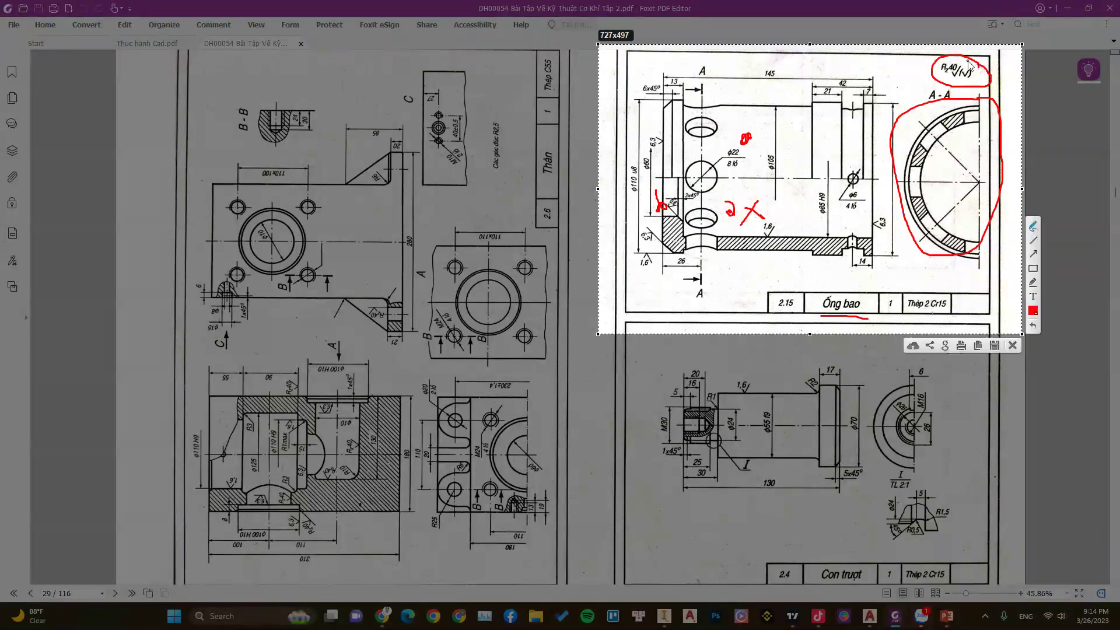
mouse_move(896, 61)
mouse_down()
mouse_move(930, 62)
mouse_move(930, 75)
mouse_up()
mouse_move(785, 232)
mouse_down()
mouse_move(755, 224)
mouse_move(758, 248)
mouse_move(785, 232)
mouse_up()
drag(830, 182, 832, 181)
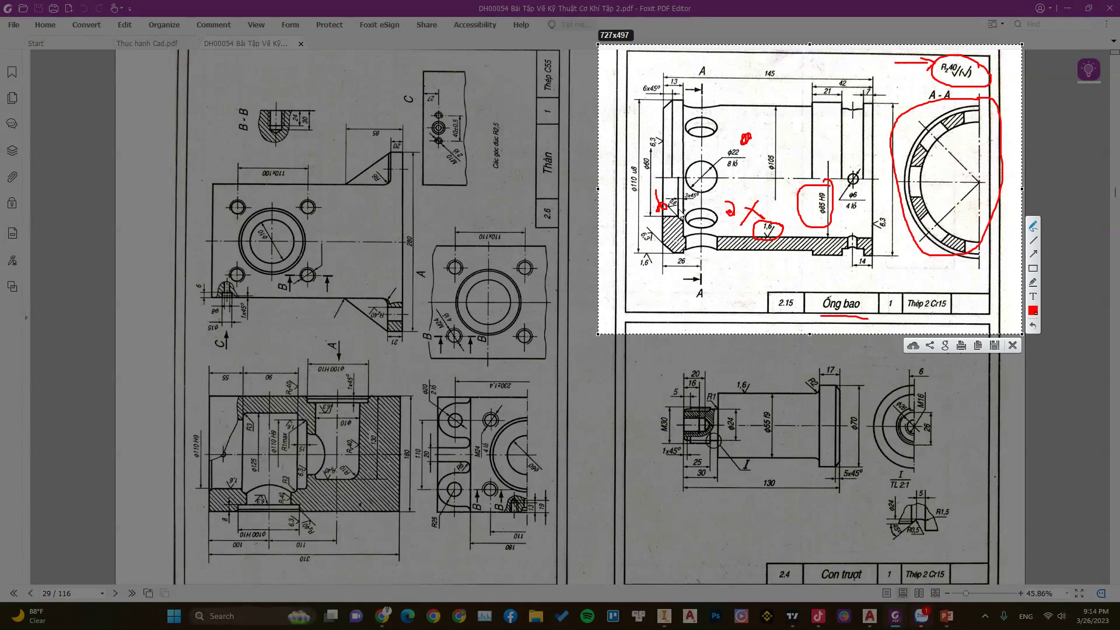
mouse_move(636, 164)
mouse_down()
mouse_move(626, 185)
mouse_move(637, 165)
mouse_up()
- Draw a red ellipse around the section label A at the top of the drawing
drag(711, 61, 709, 61)
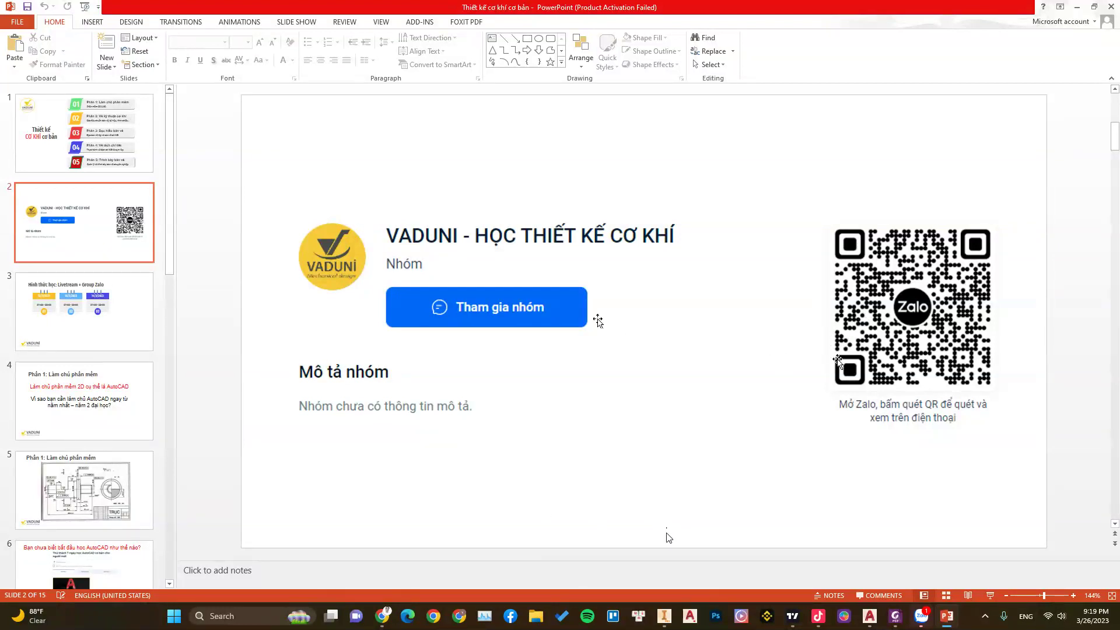
mouse_move(383, 616)
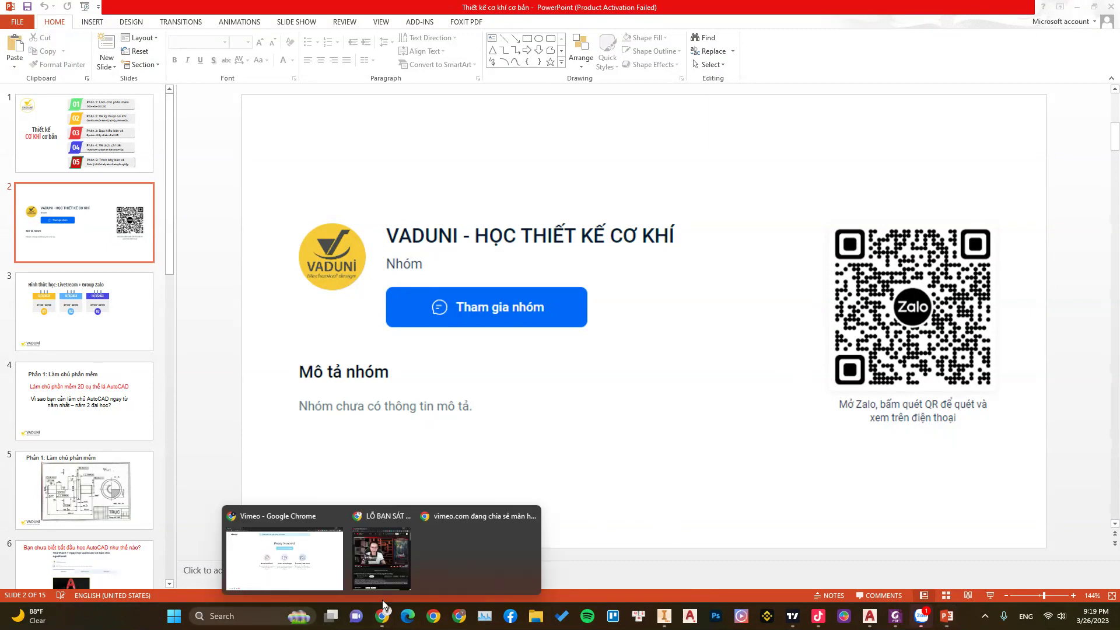
- Search Google for vaduni and open the site's 'Tài liệu chuyên ngành cơ khí' category
click(285, 549)
click(157, 10)
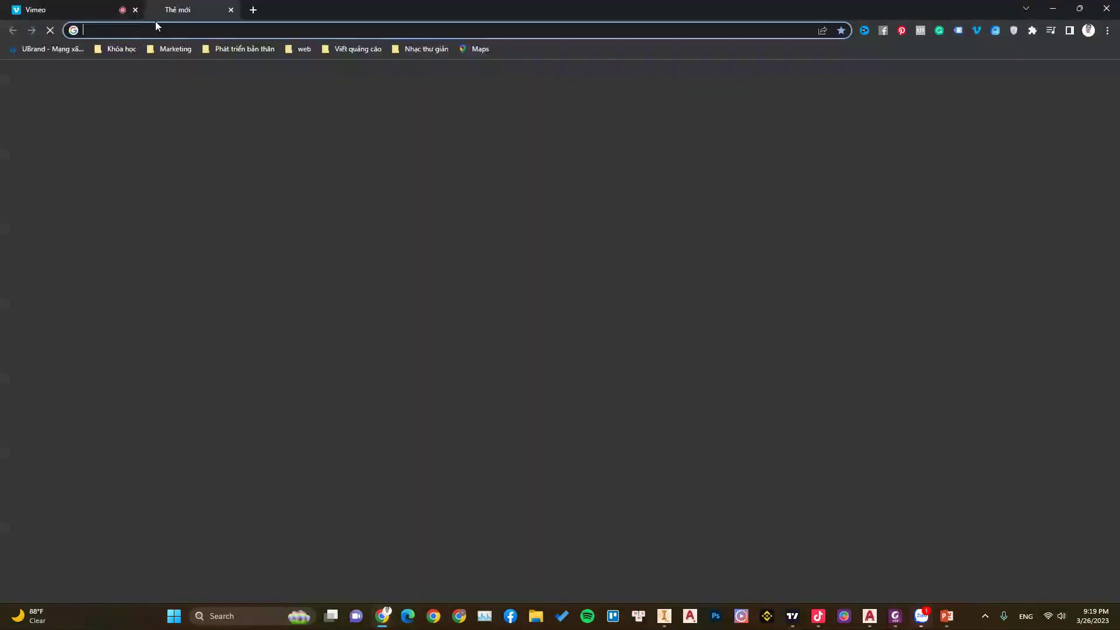
text(vaduni)
click(153, 74)
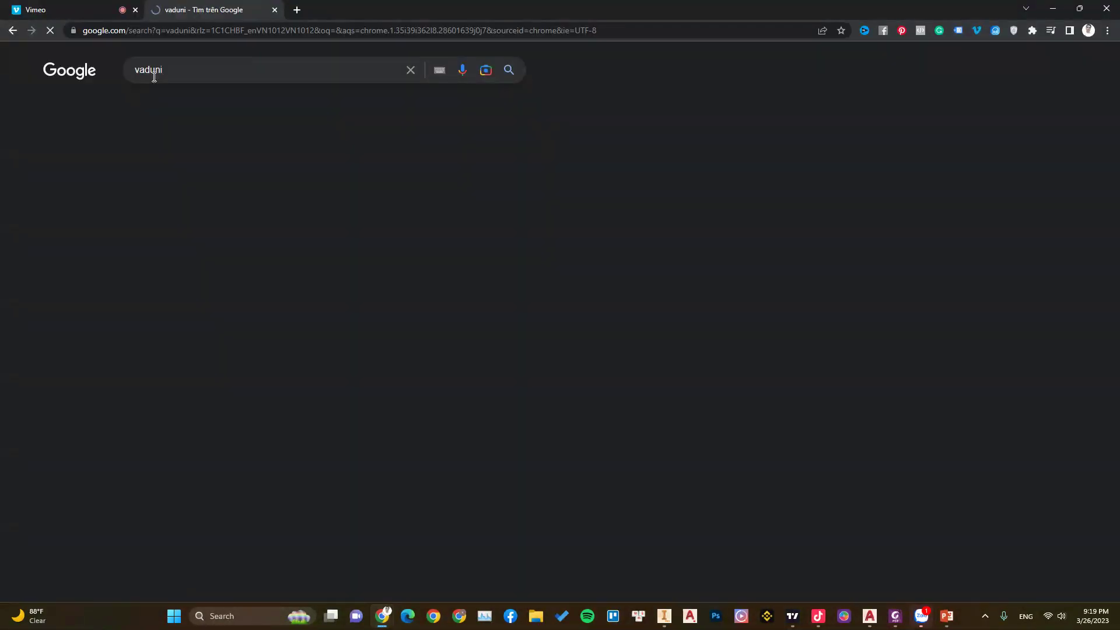
scroll(239, 397, down, 3)
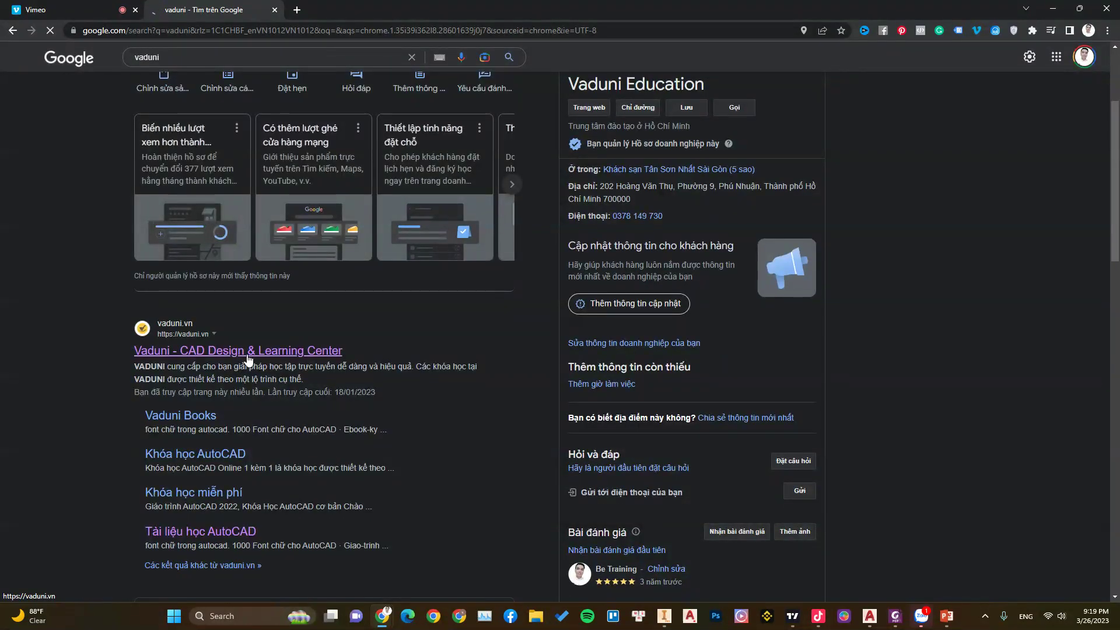
click(247, 355)
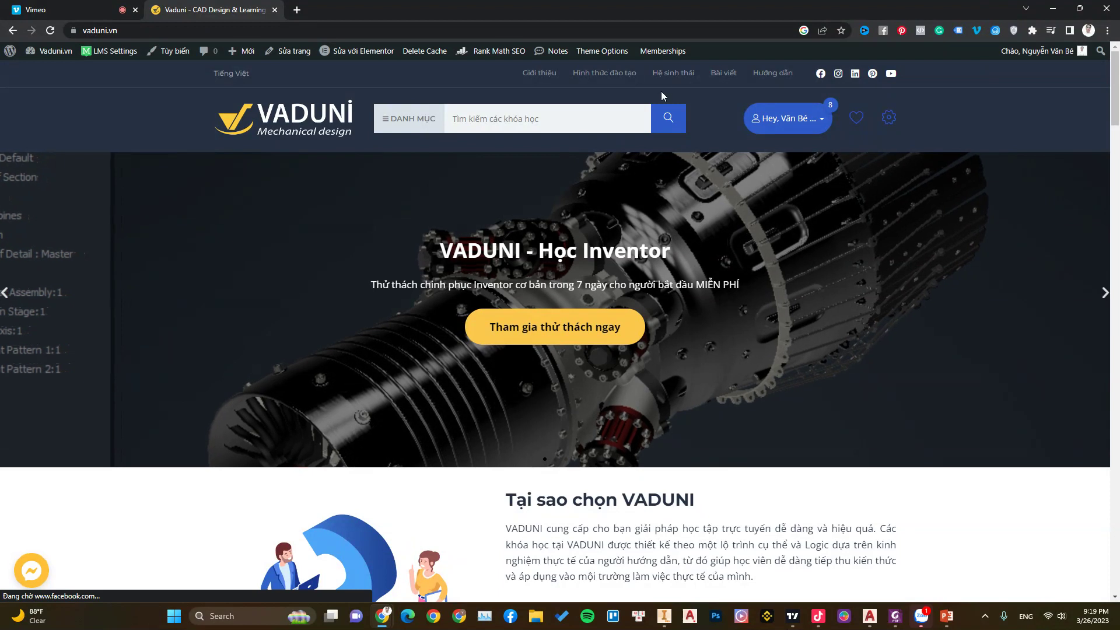
mouse_move(674, 73)
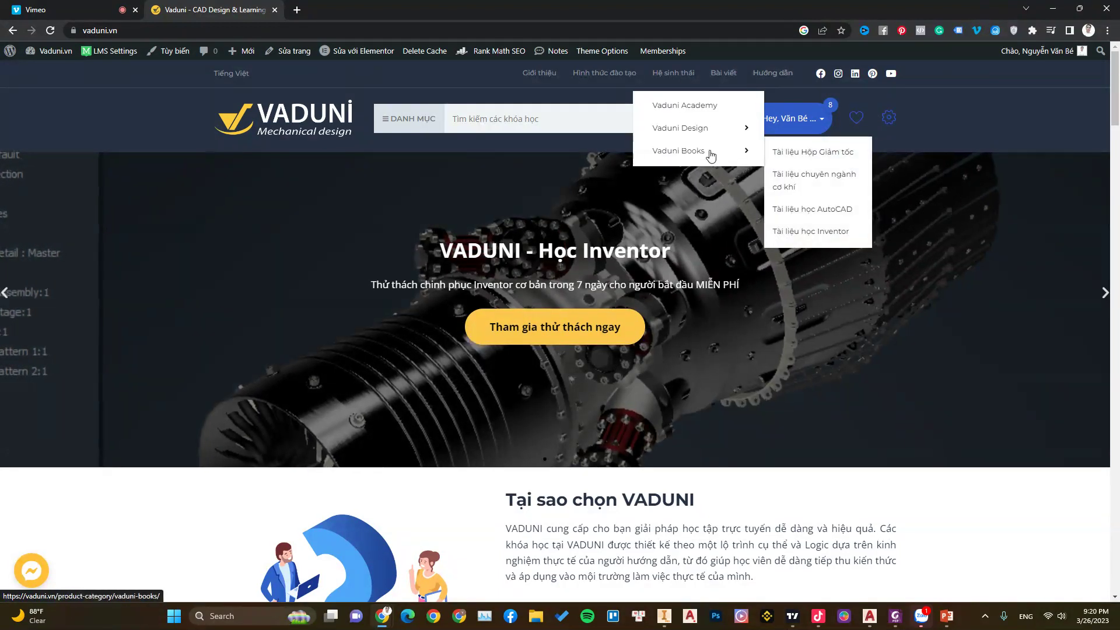
mouse_move(679, 150)
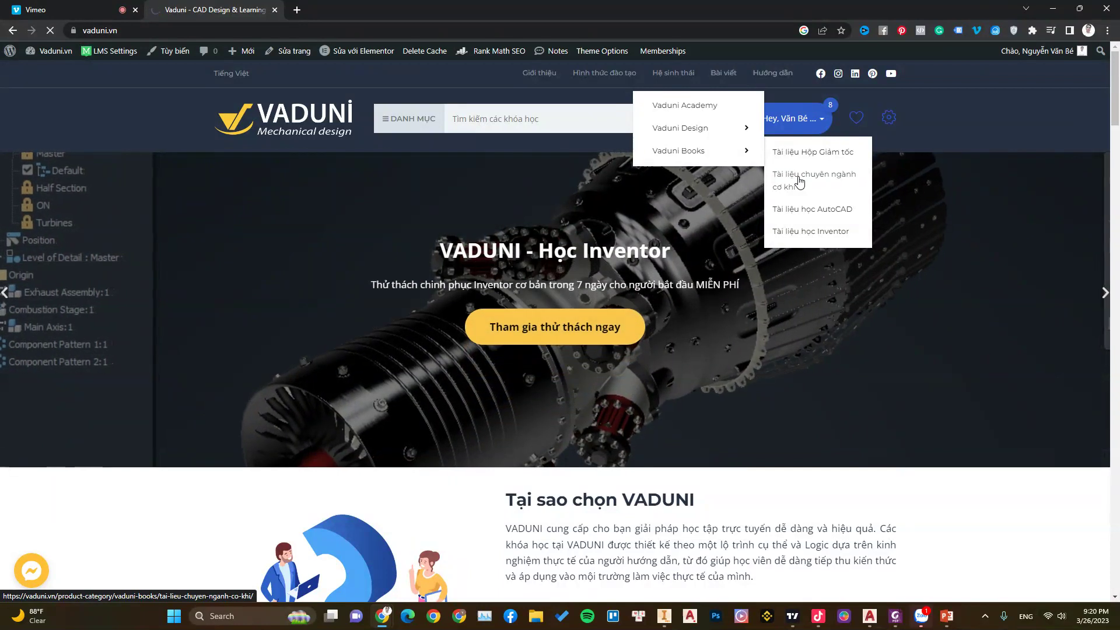
click(799, 182)
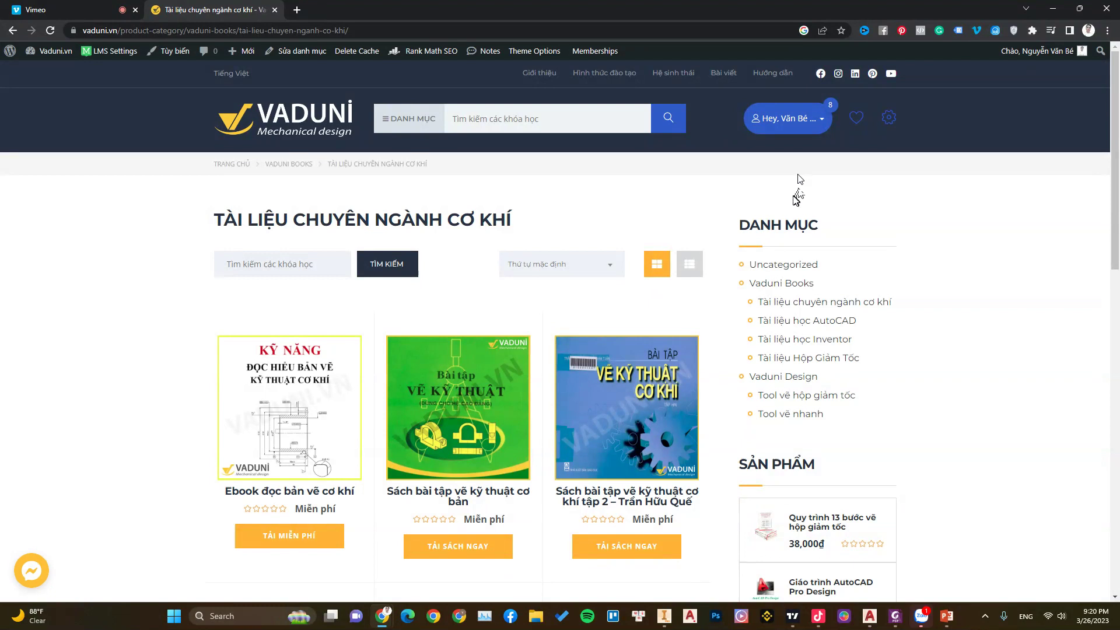
- Scroll through the free mechanical drawing ebooks, then minimize Chrome
scroll(373, 398, down, 3)
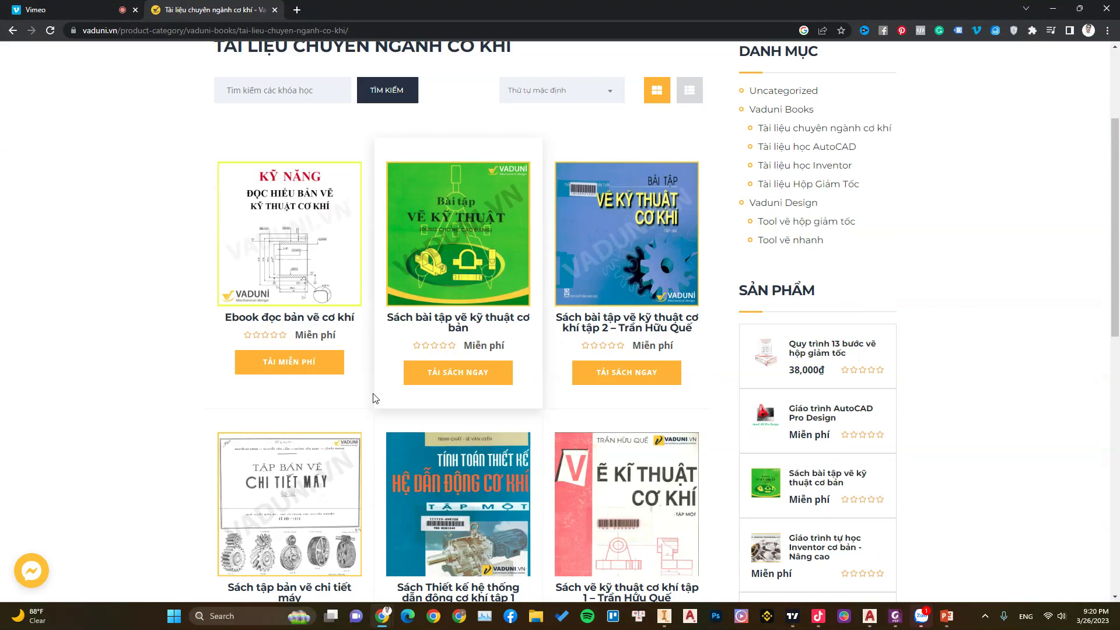
scroll(373, 399, down, 1)
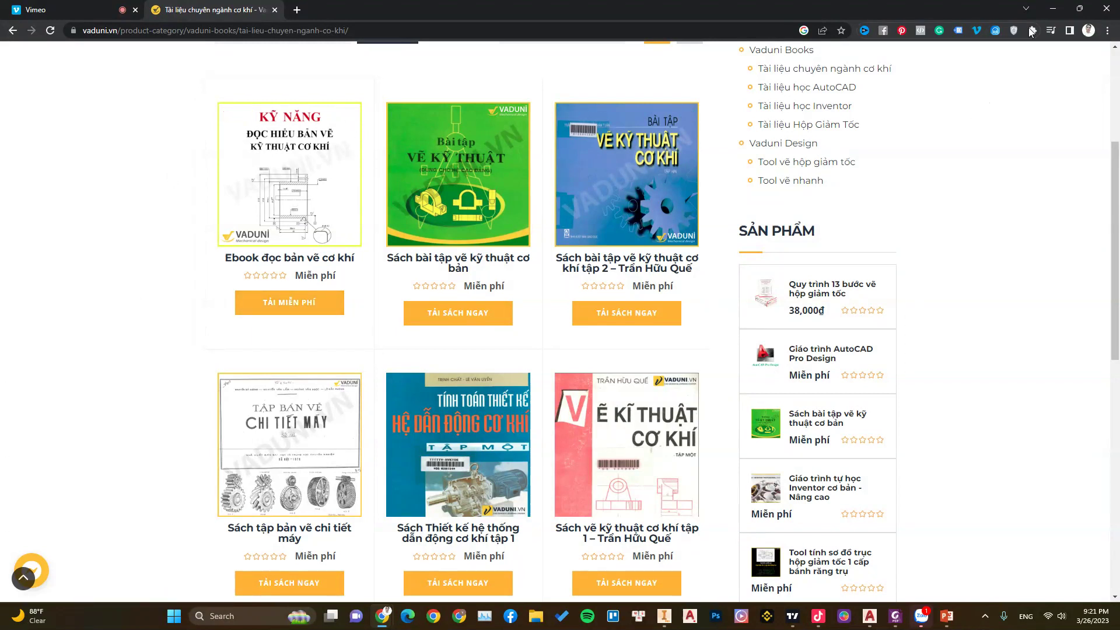
click(1050, 11)
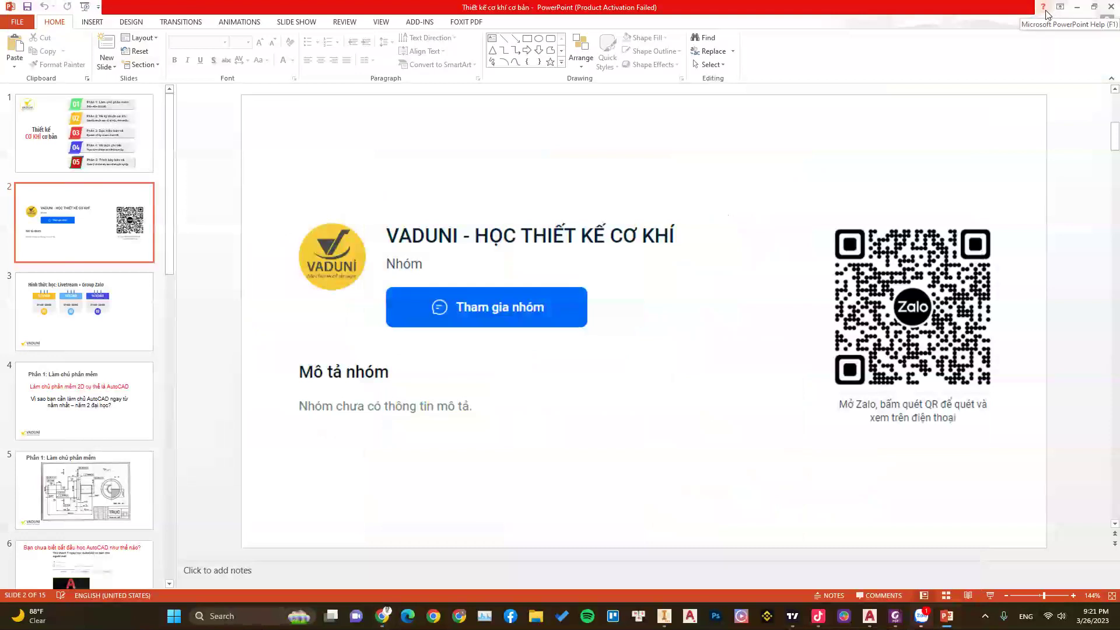
- Minimize PowerPoint and select the Ống bao drawing as a 704x480 capture area
click(1071, 11)
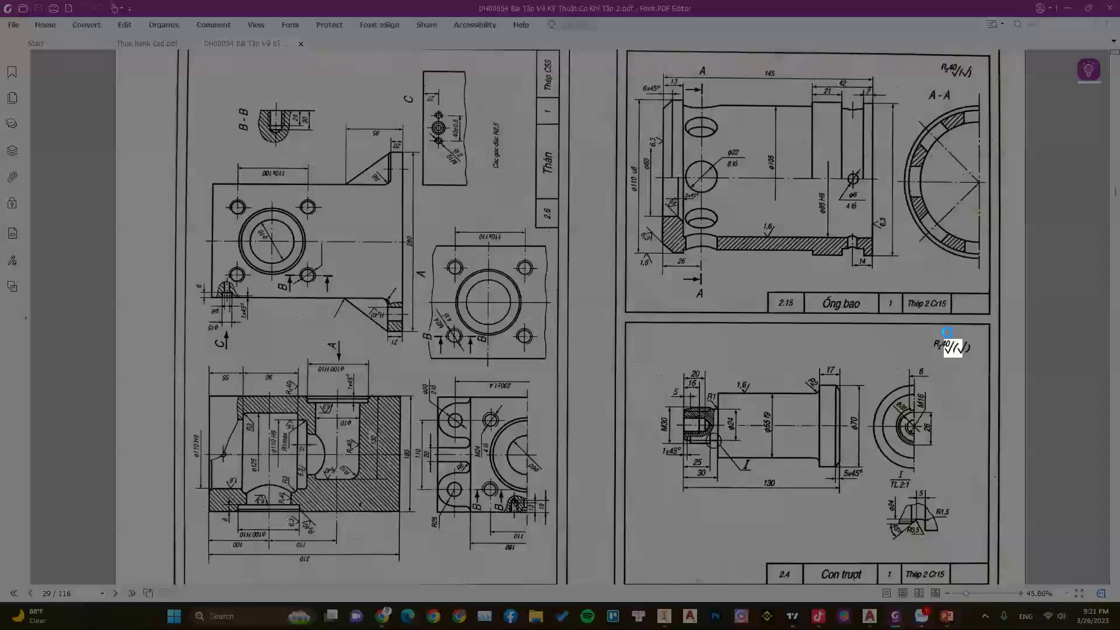
key(Print)
drag(595, 42, 1005, 321)
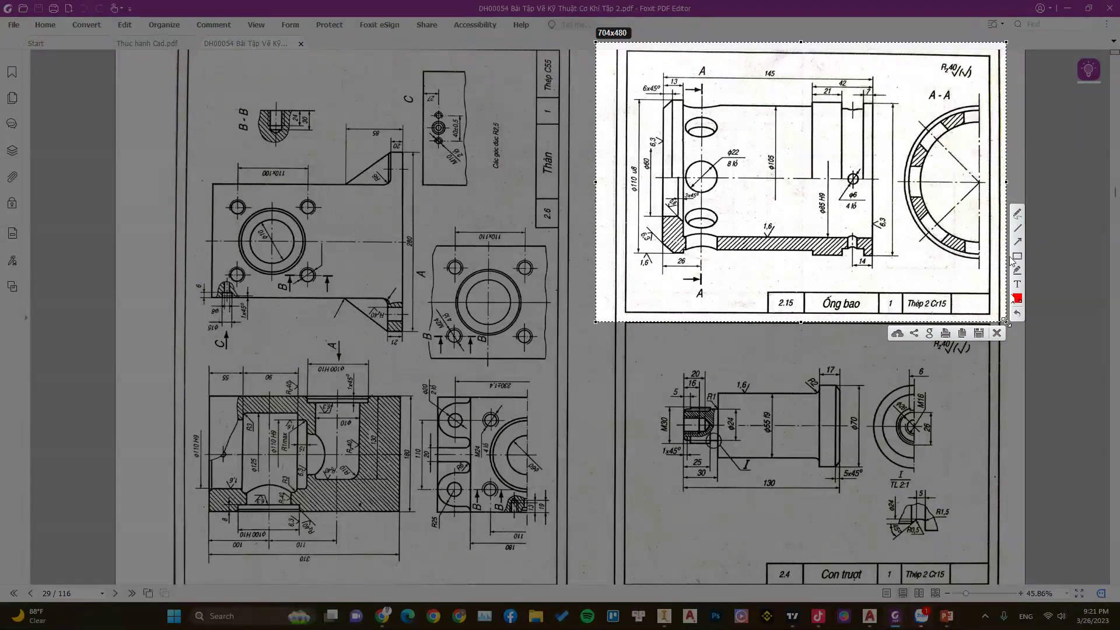
- With the Lightshot pen, mark the sleeve's hole area and add a vertical stroke in red
click(1017, 214)
mouse_move(780, 72)
mouse_down()
mouse_move(782, 173)
mouse_move(723, 62)
mouse_up()
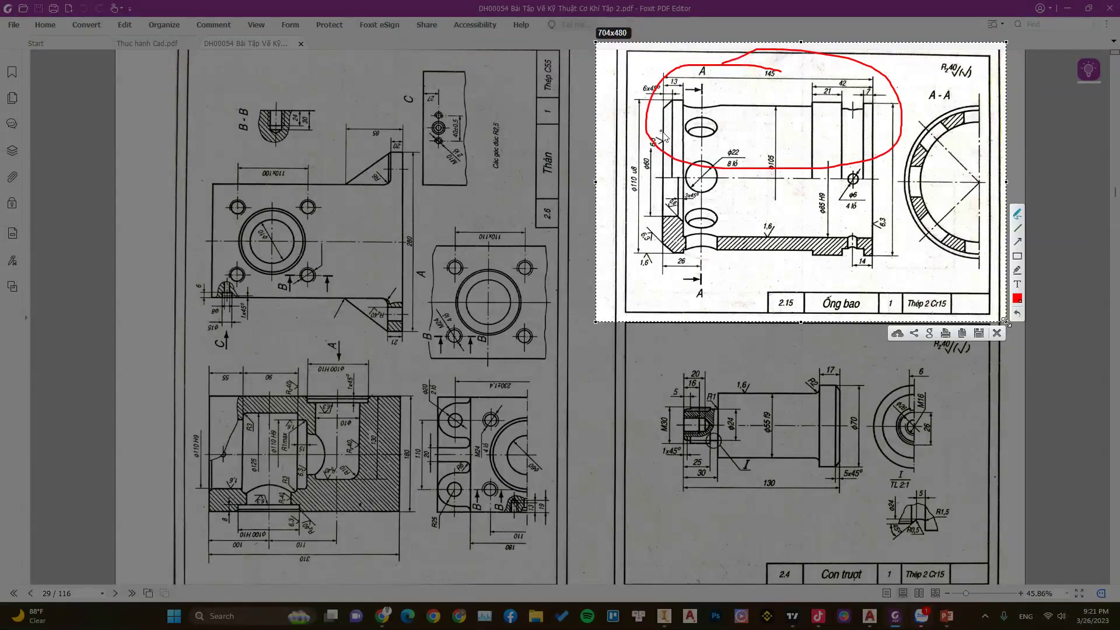
mouse_move(661, 187)
mouse_down()
mouse_move(668, 123)
mouse_move(812, 100)
mouse_move(873, 104)
mouse_move(875, 177)
mouse_up()
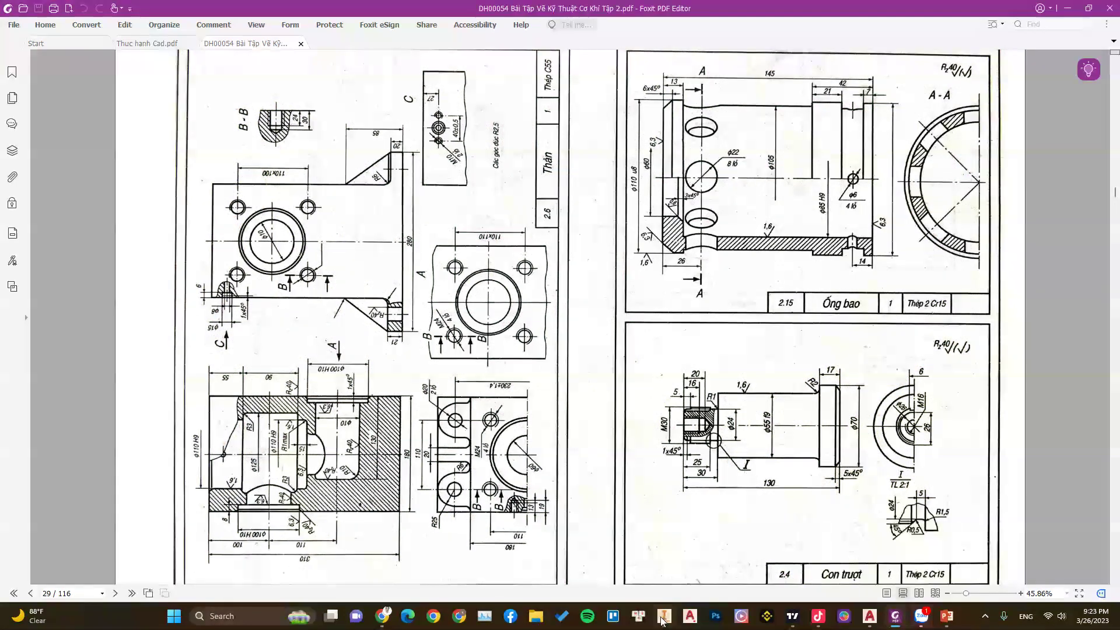
- Switch to Inventor and create a new part from the Metric Standard (mm).ipt template
click(670, 565)
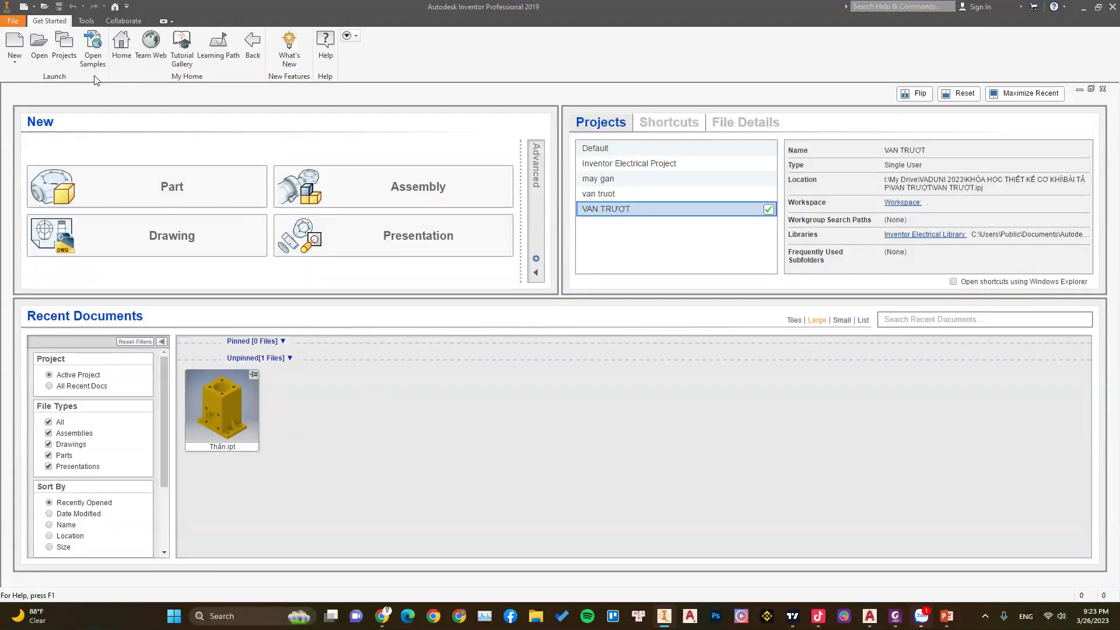
click(15, 42)
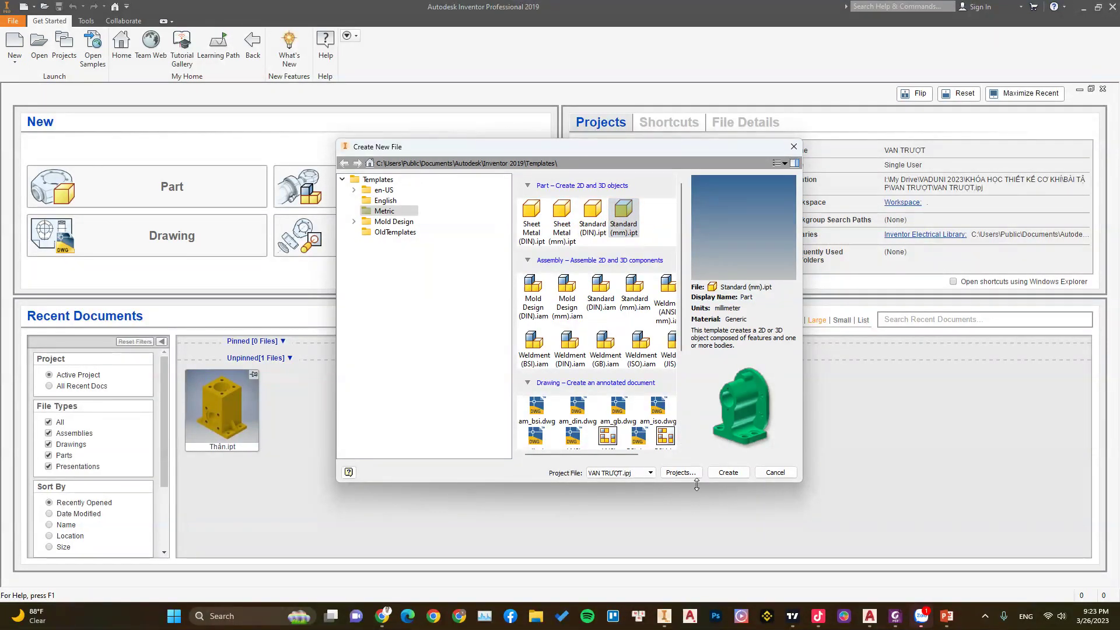
click(733, 475)
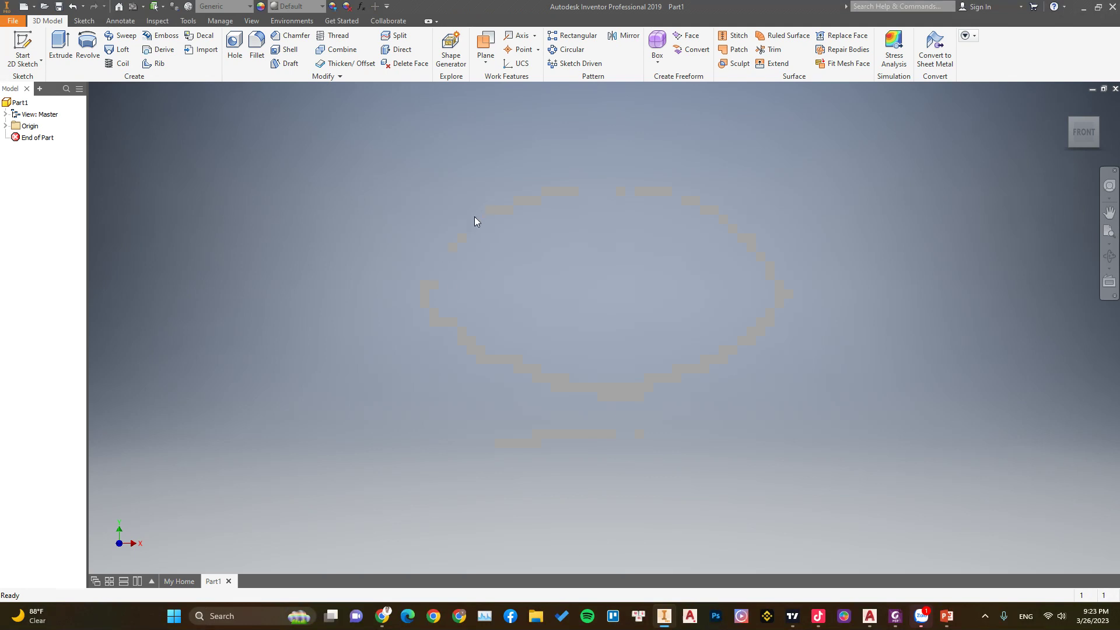
- Return to Home View and begin Sketch1 on the XY Plane of Part1
right_click(416, 184)
click(443, 199)
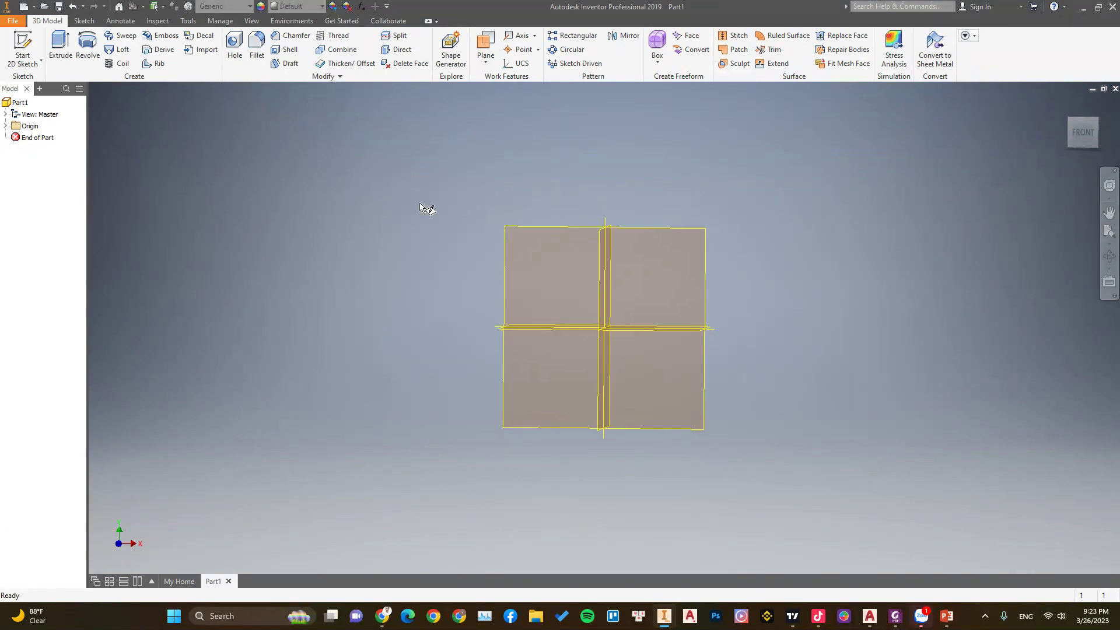
key(s)
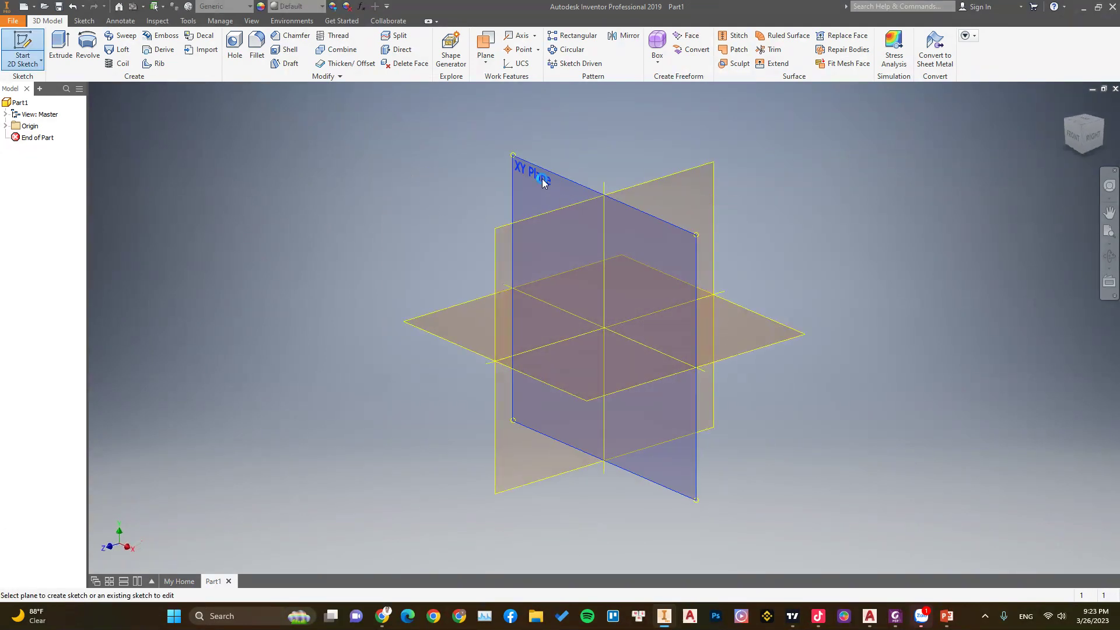
click(542, 179)
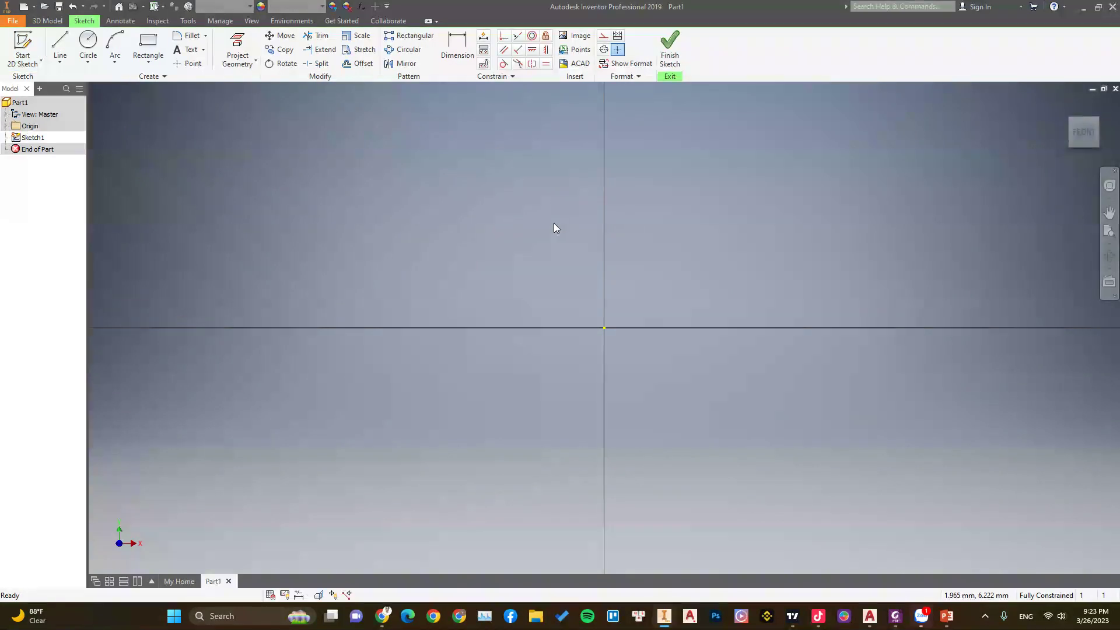
drag(554, 223, 446, 219)
- Draw a horizontal line right from the sketch origin and convert it to a centerline
right_click(419, 158)
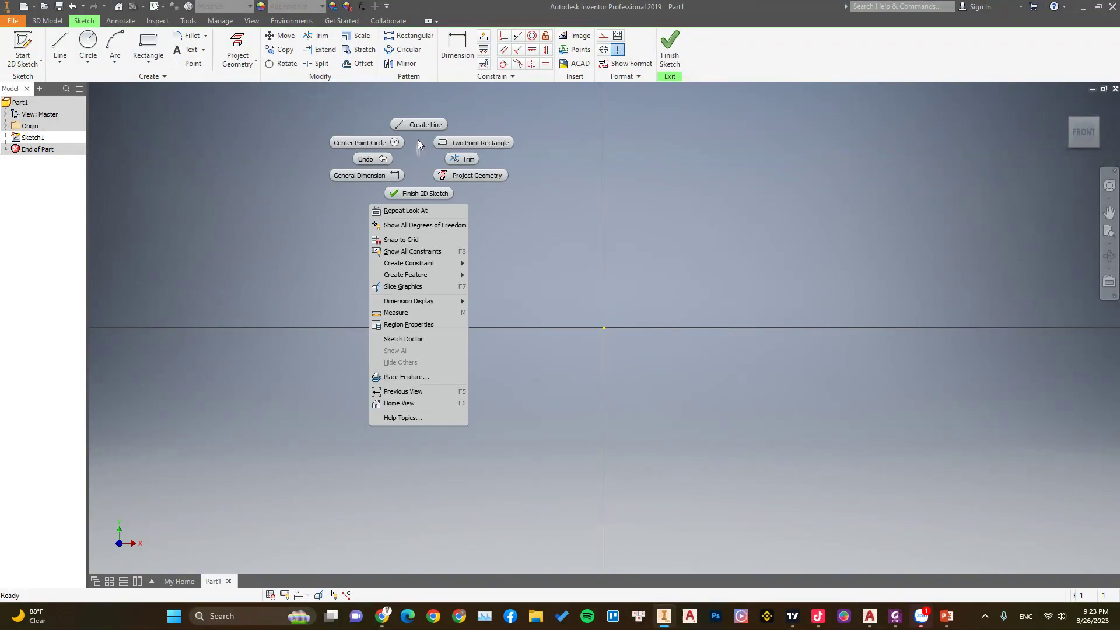
click(430, 123)
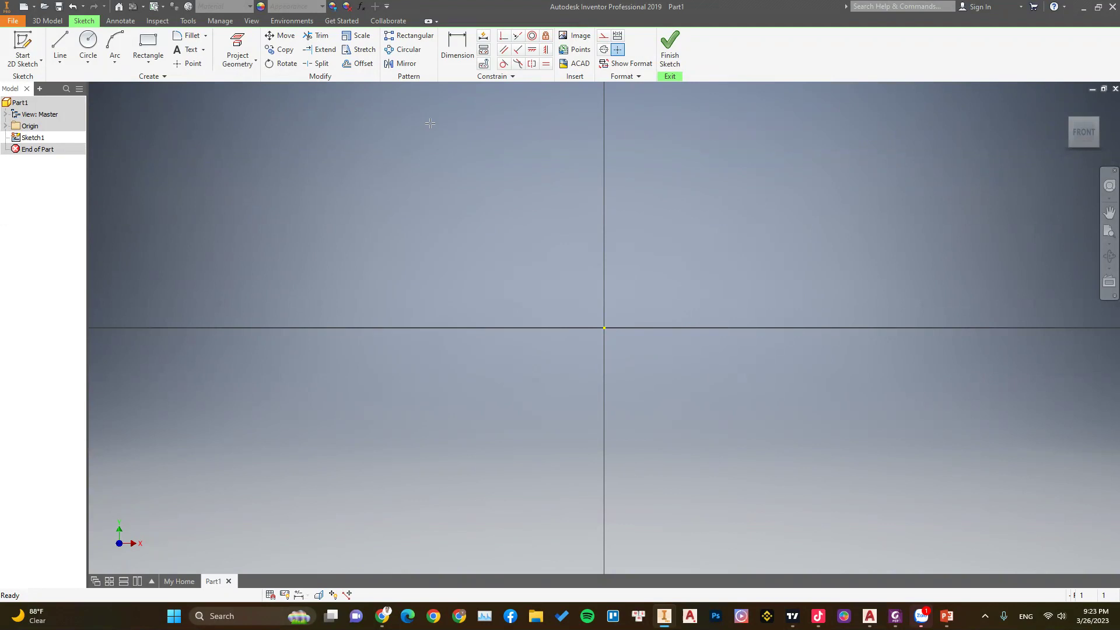
click(604, 328)
click(865, 328)
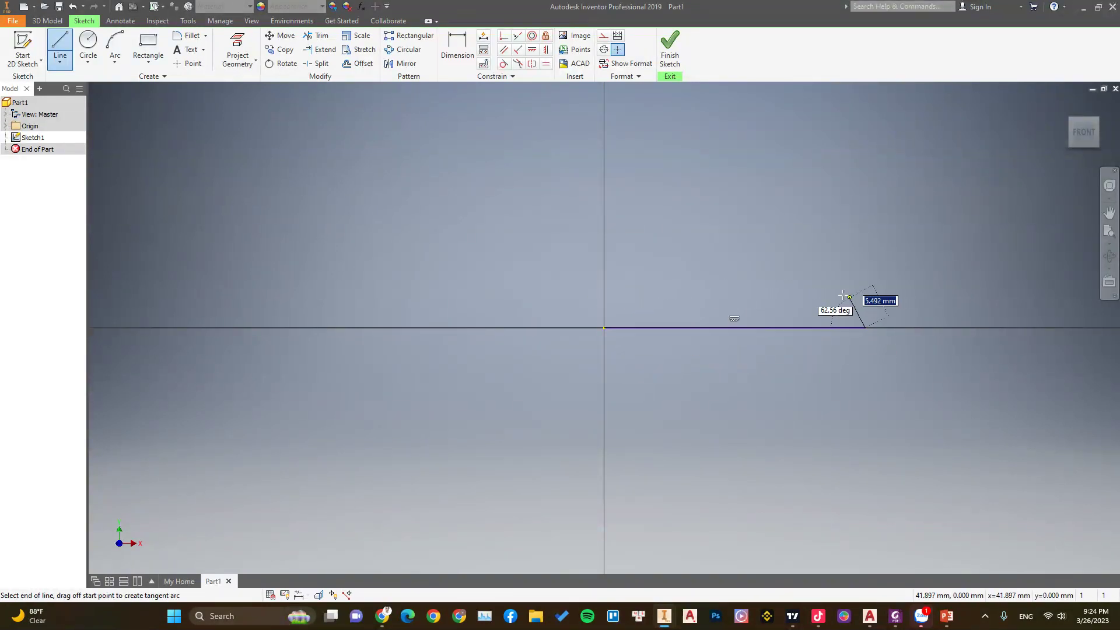
right_click(834, 288)
click(784, 305)
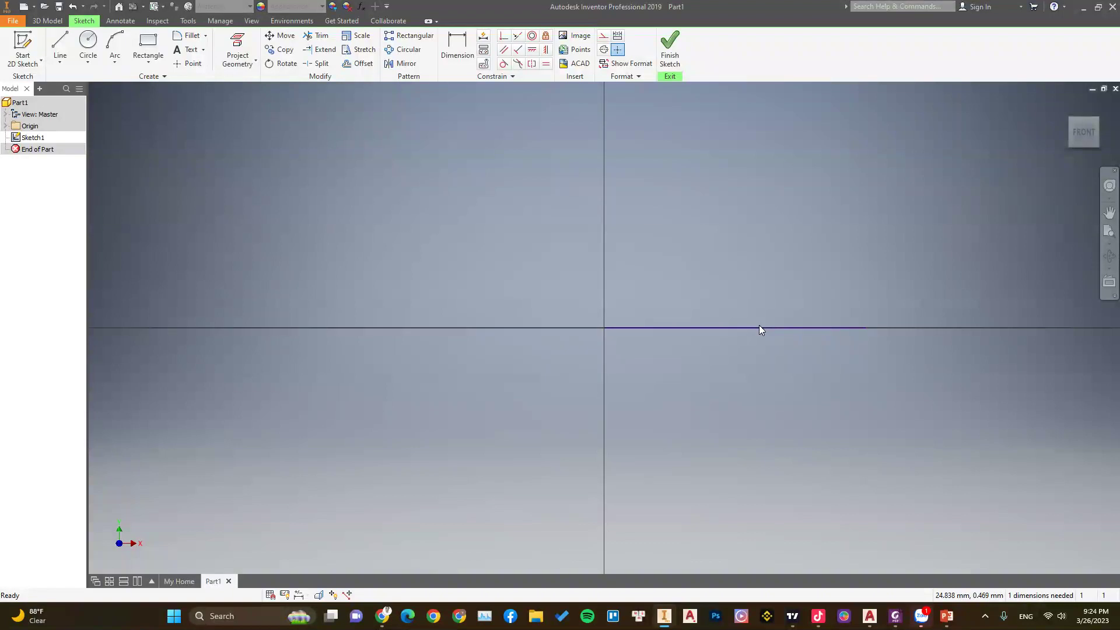
right_click(759, 328)
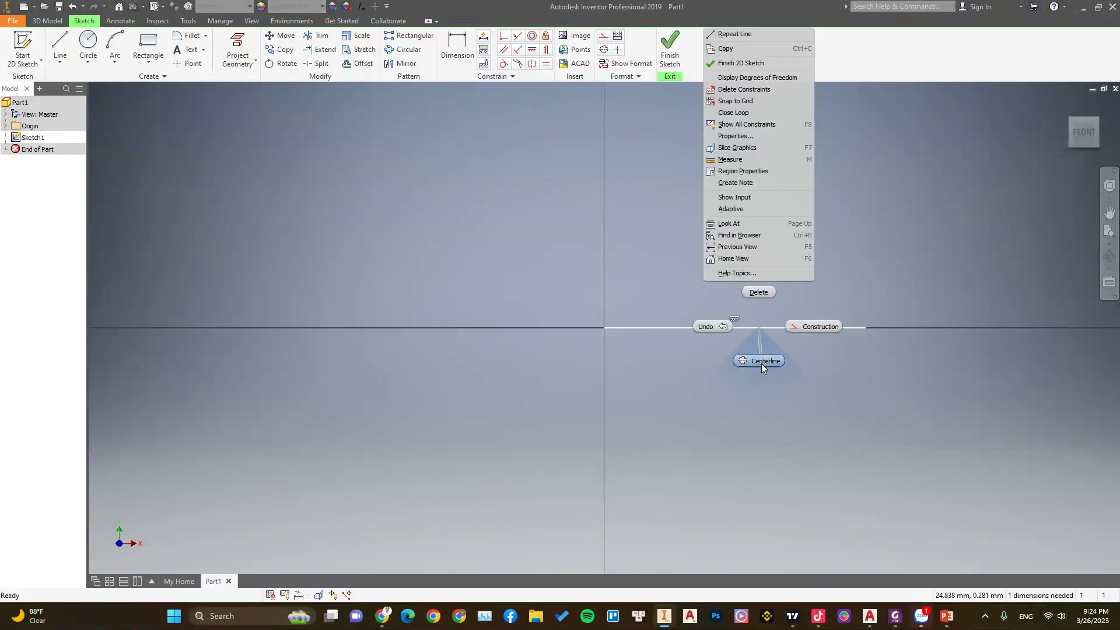
click(762, 362)
right_click(669, 195)
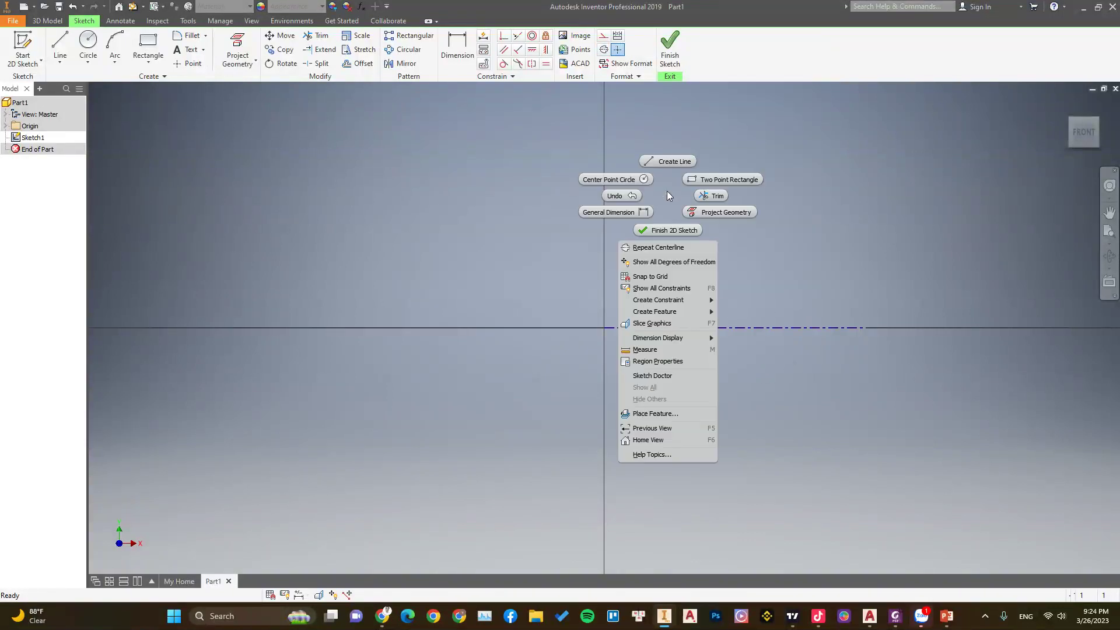
- Draw the profile's left edge, short top edge and long top edge, checking the PDF drawing
click(674, 163)
click(603, 238)
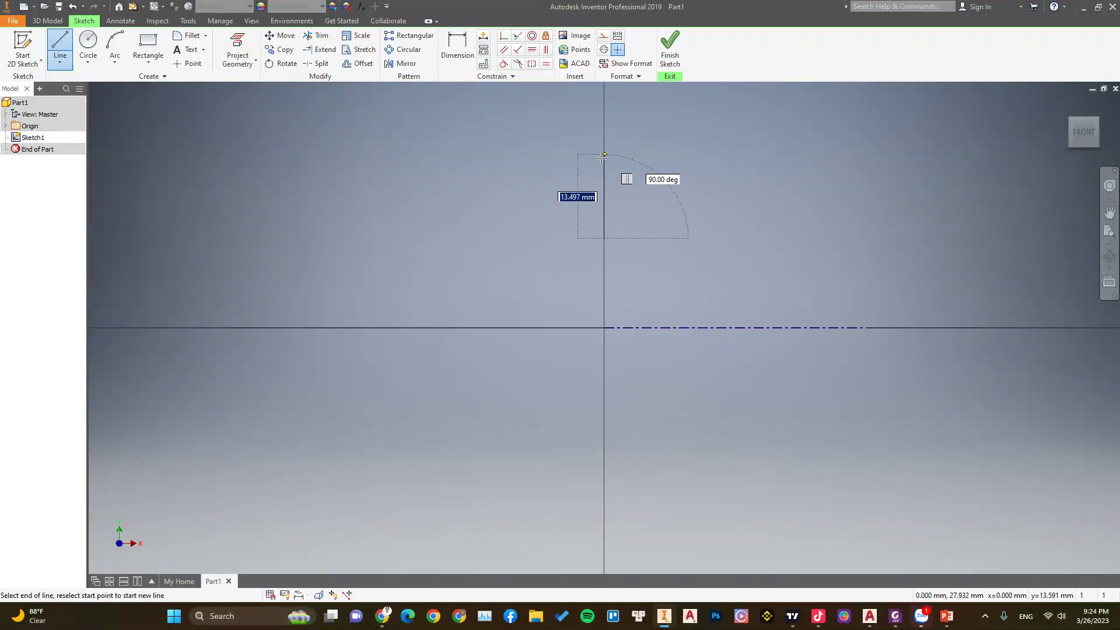
click(604, 190)
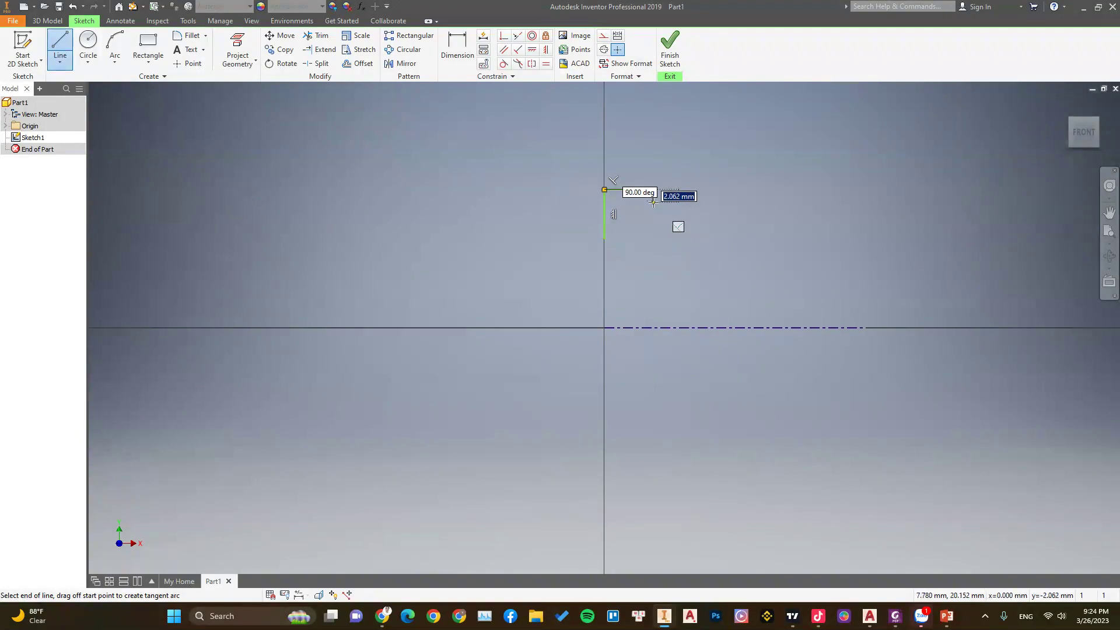
click(653, 190)
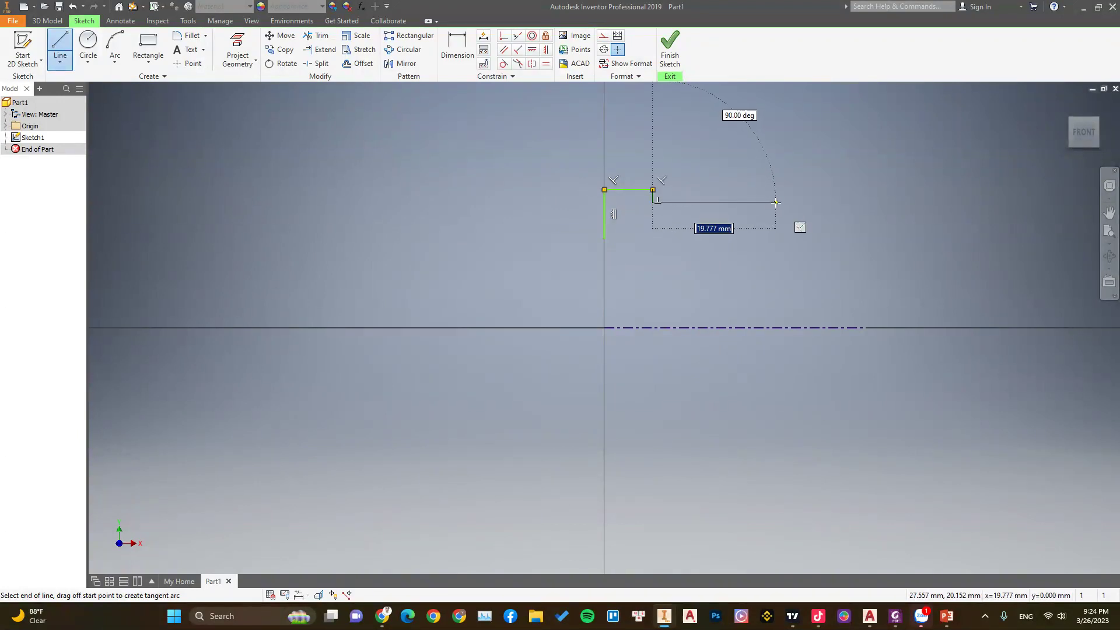
click(775, 203)
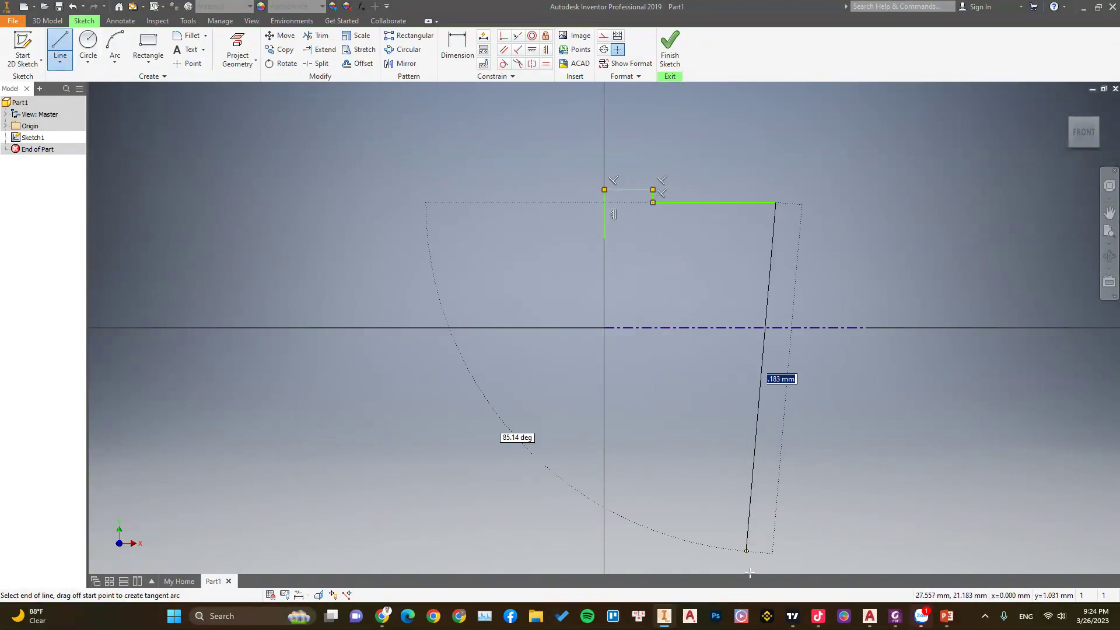
click(895, 616)
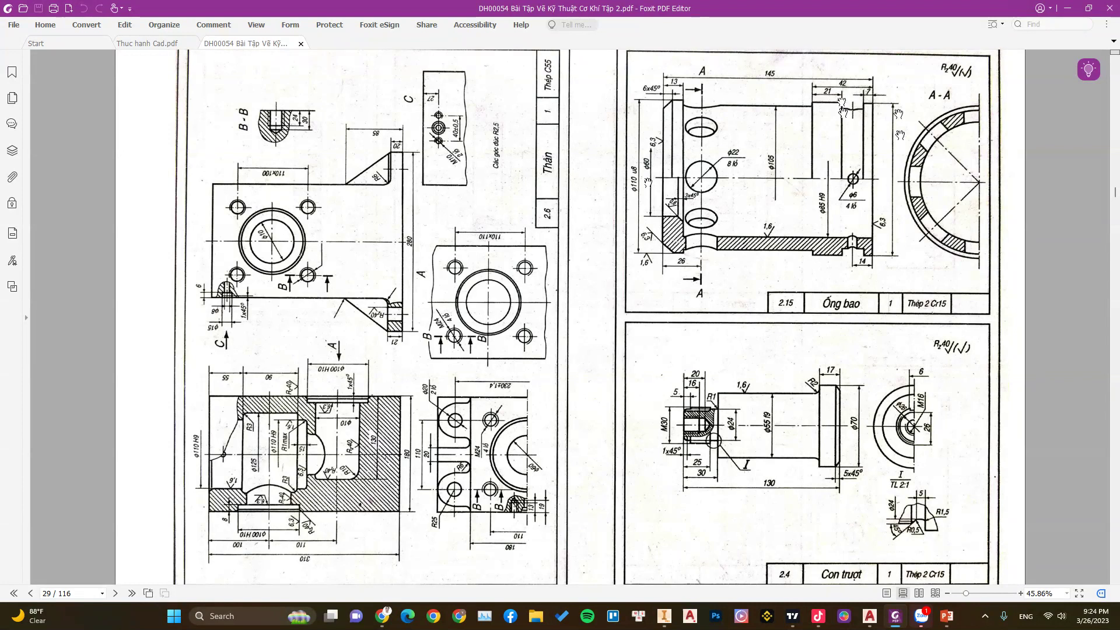
click(1058, 7)
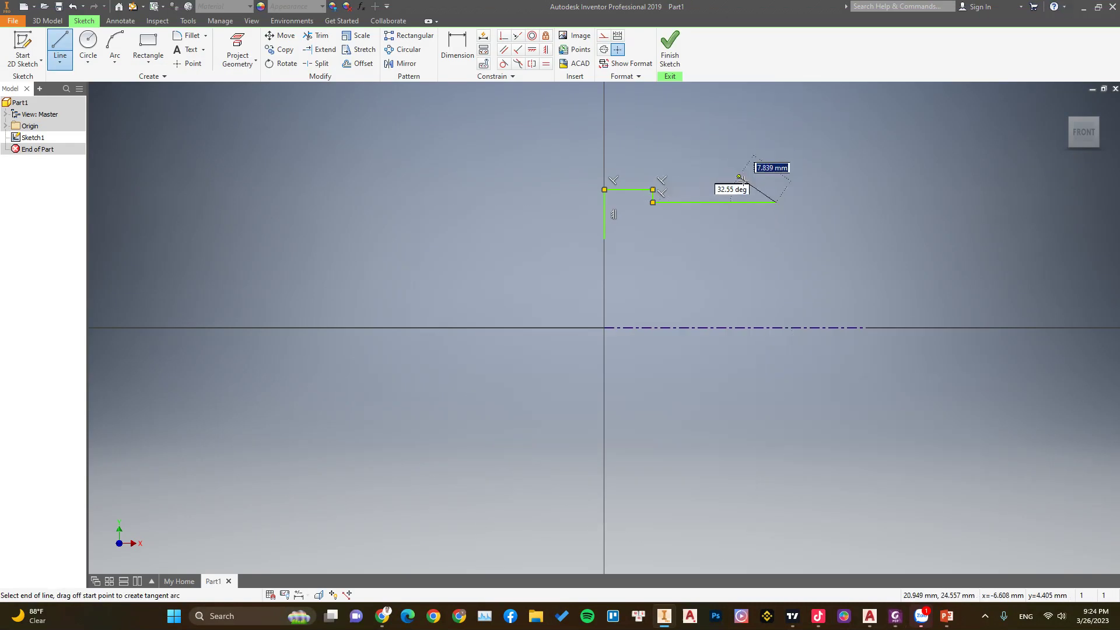
- Add the right step, top notch, right end and bottom edge back to the axis
click(776, 189)
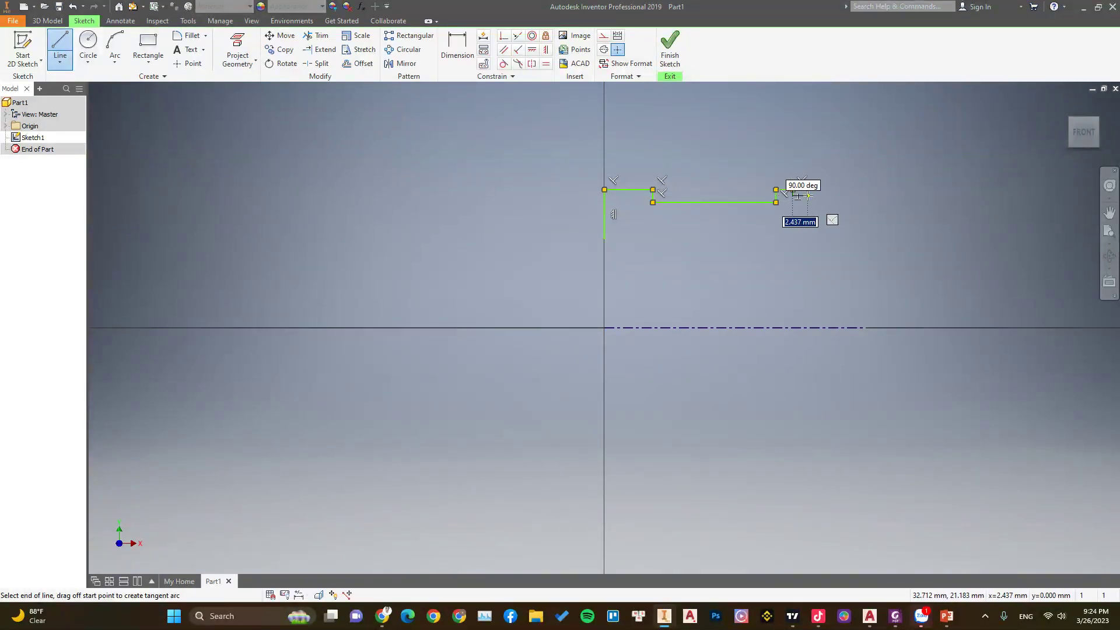
click(808, 190)
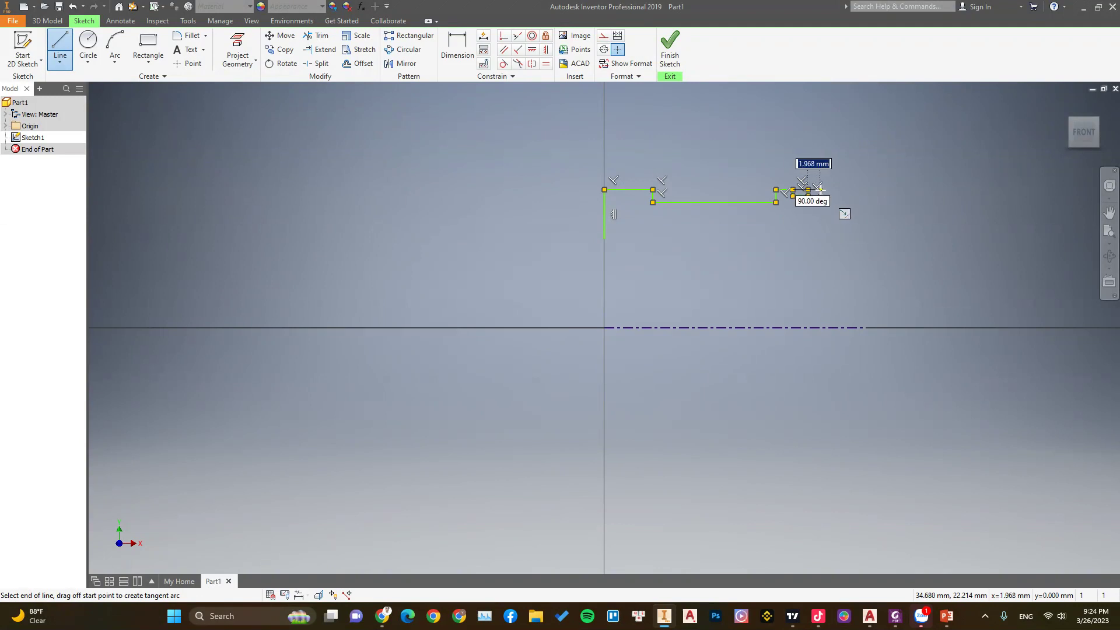
click(821, 190)
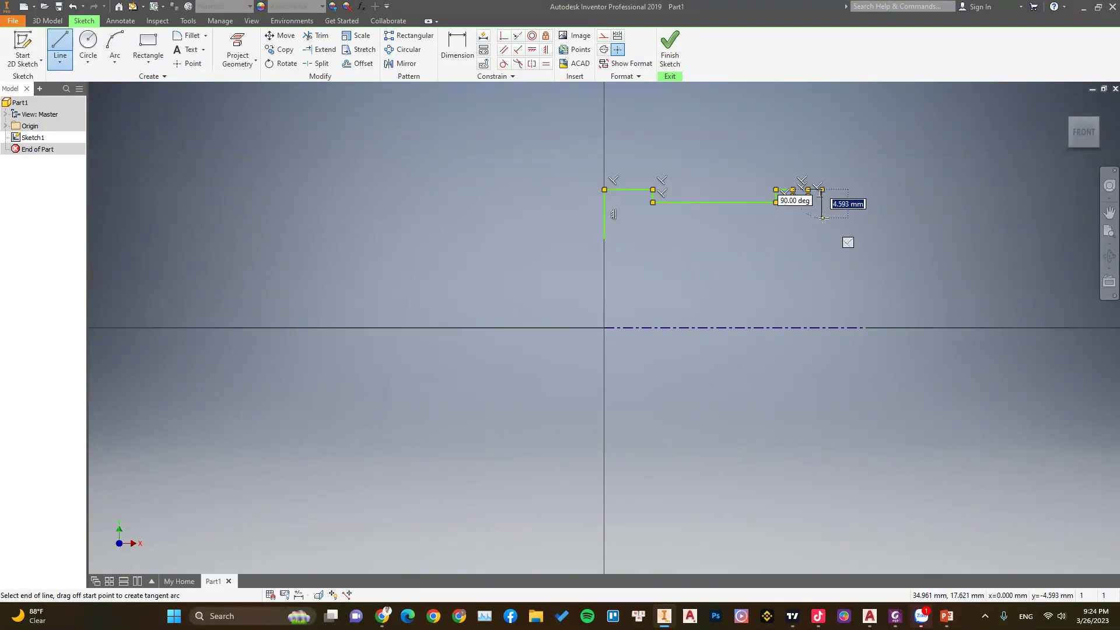
click(822, 218)
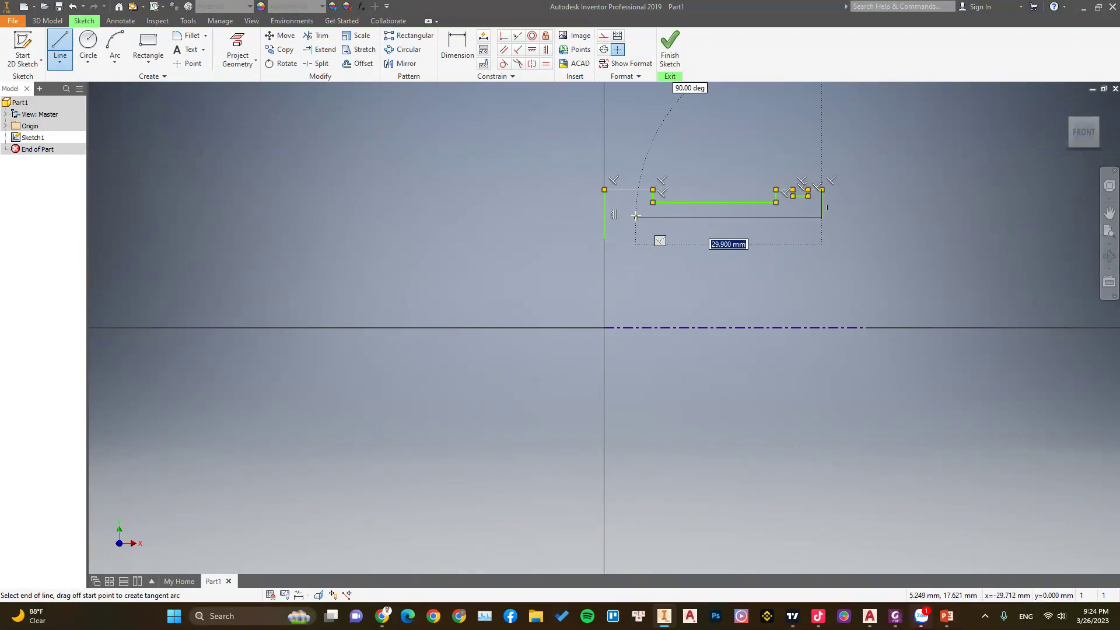
click(605, 218)
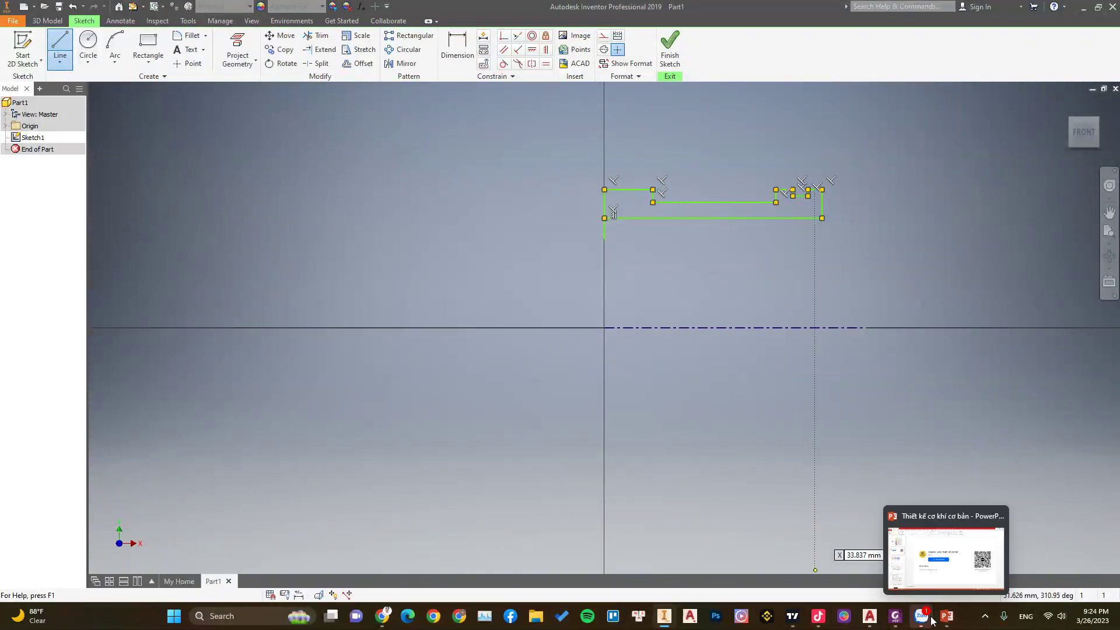
click(898, 618)
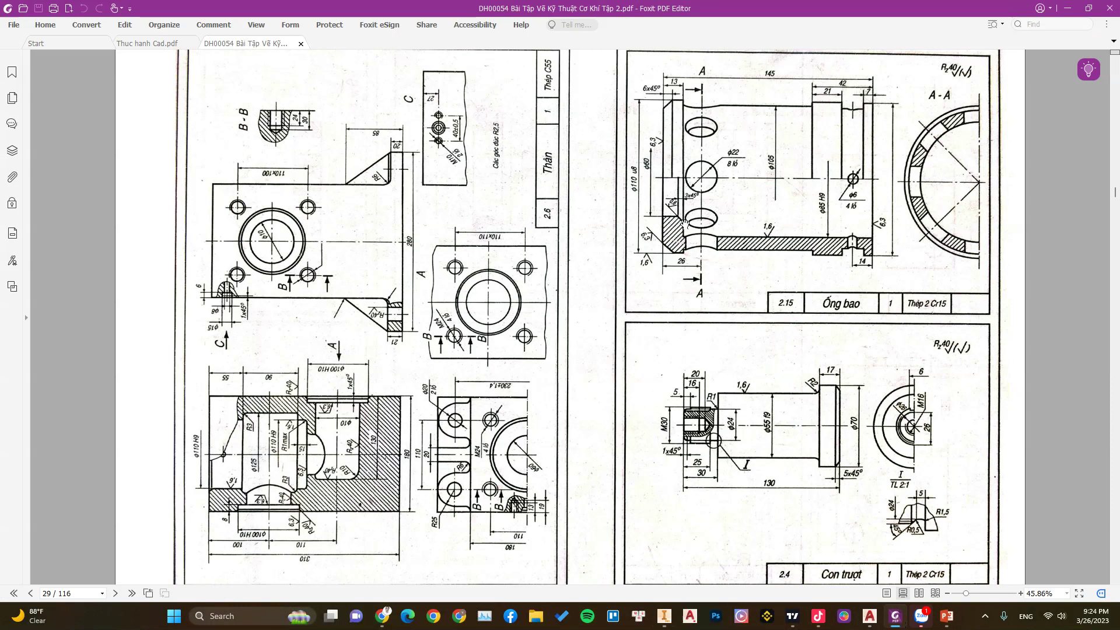
click(1067, 8)
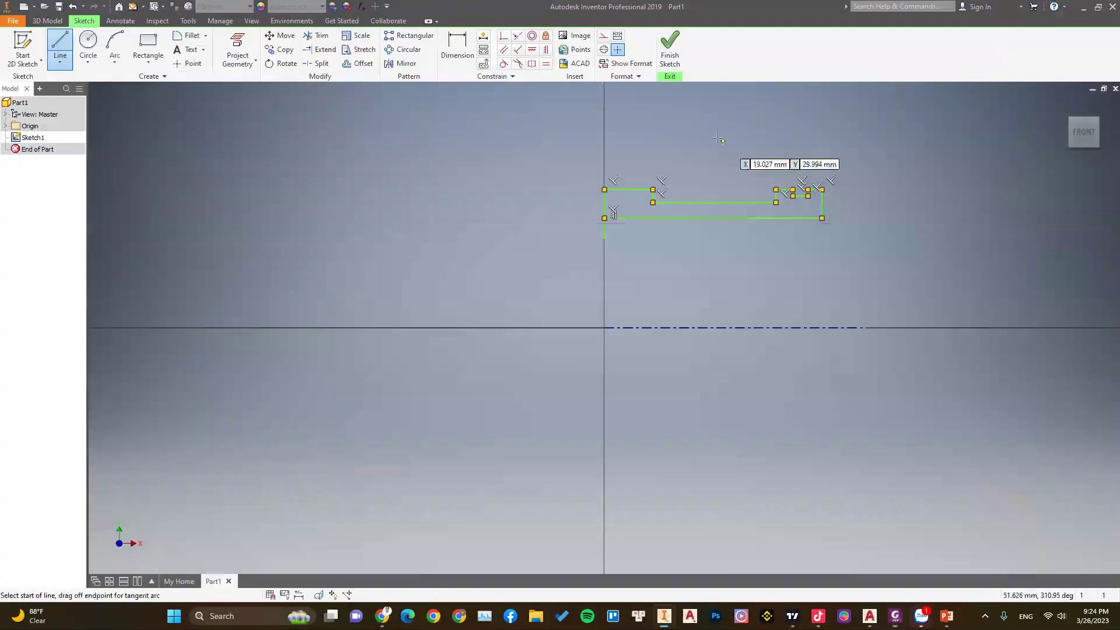
- Close the outline with the small bottom-left step and finish the Line tool
click(628, 218)
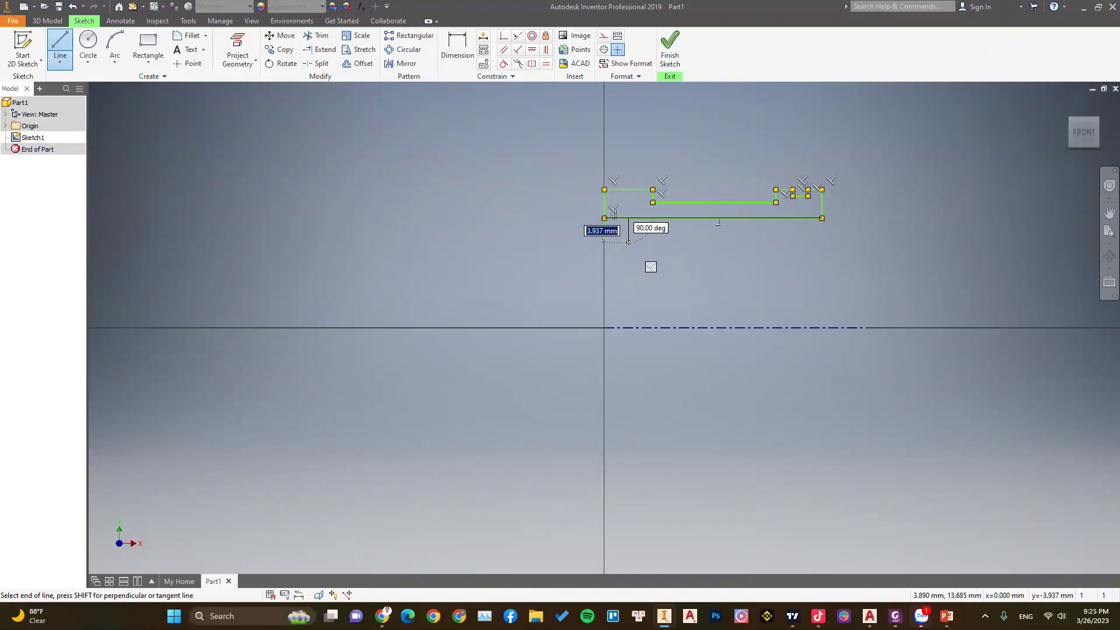
click(604, 238)
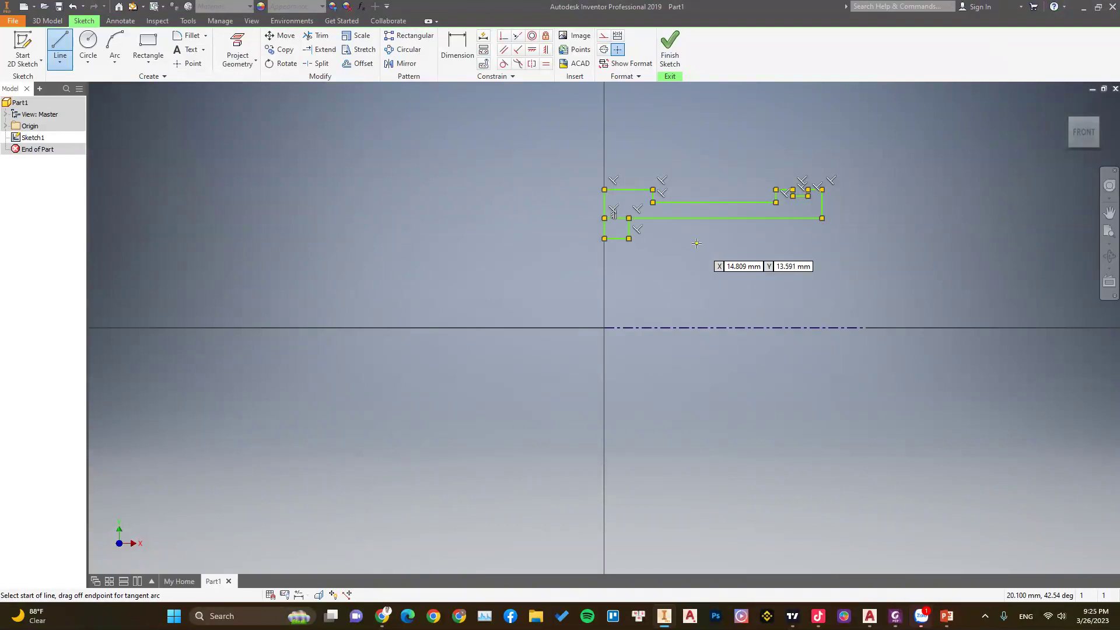
right_click(743, 245)
click(691, 246)
right_click(693, 251)
- Trim the unwanted sketch curves from the sleeve profile
key(x)
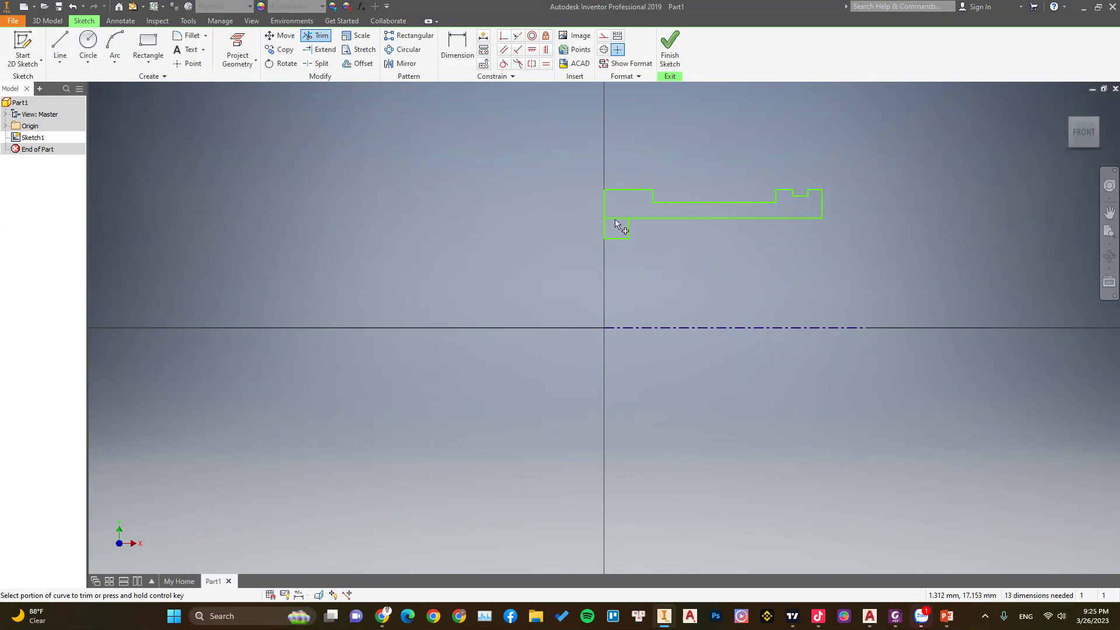
right_click(687, 135)
click(726, 136)
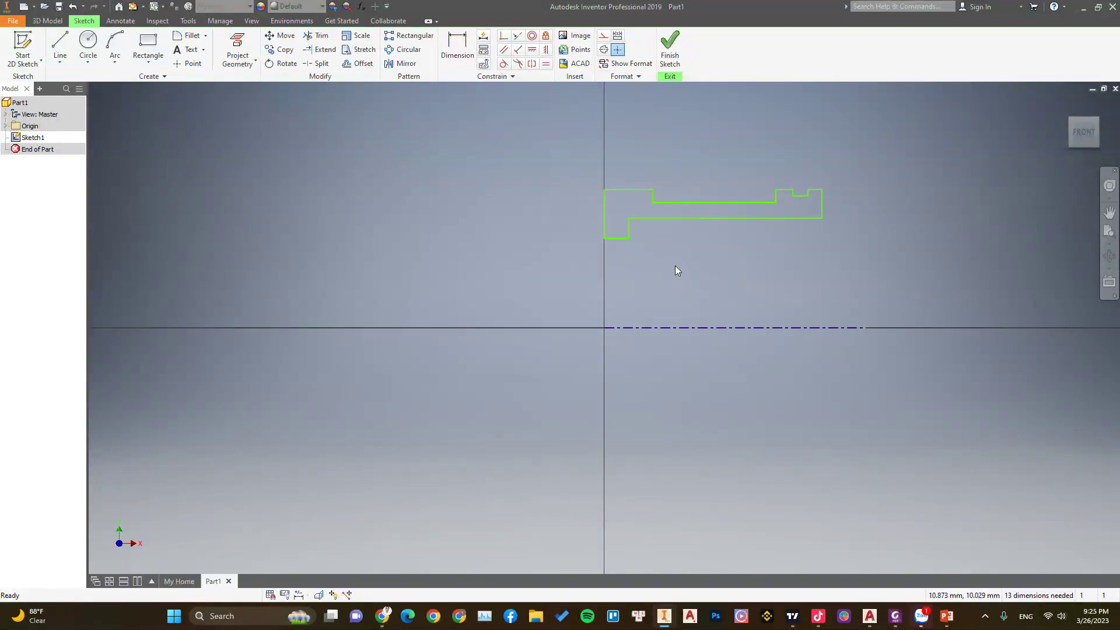
scroll(492, 248, up, 2)
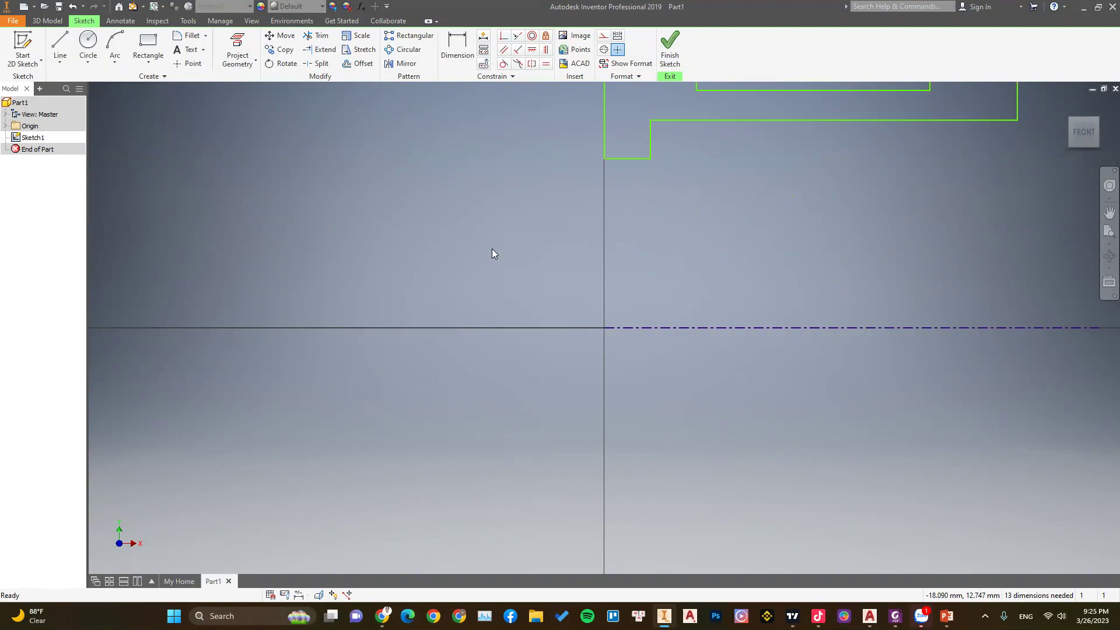
scroll(496, 247, down, 3)
- Start a diameter dimension on the short bottom line, then cancel it
right_click(670, 173)
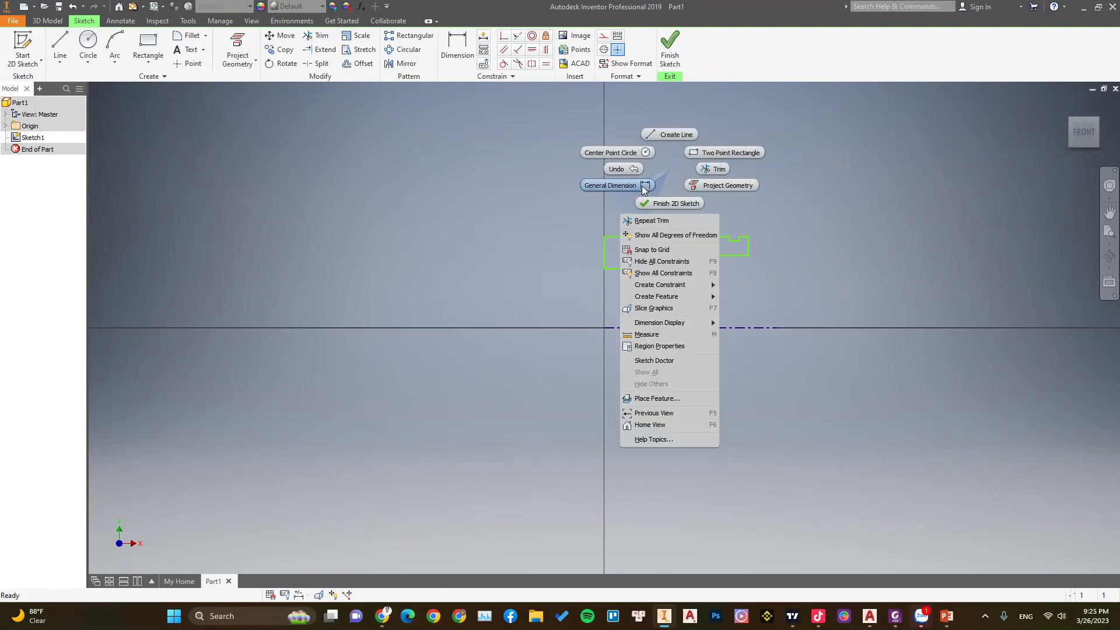
click(614, 185)
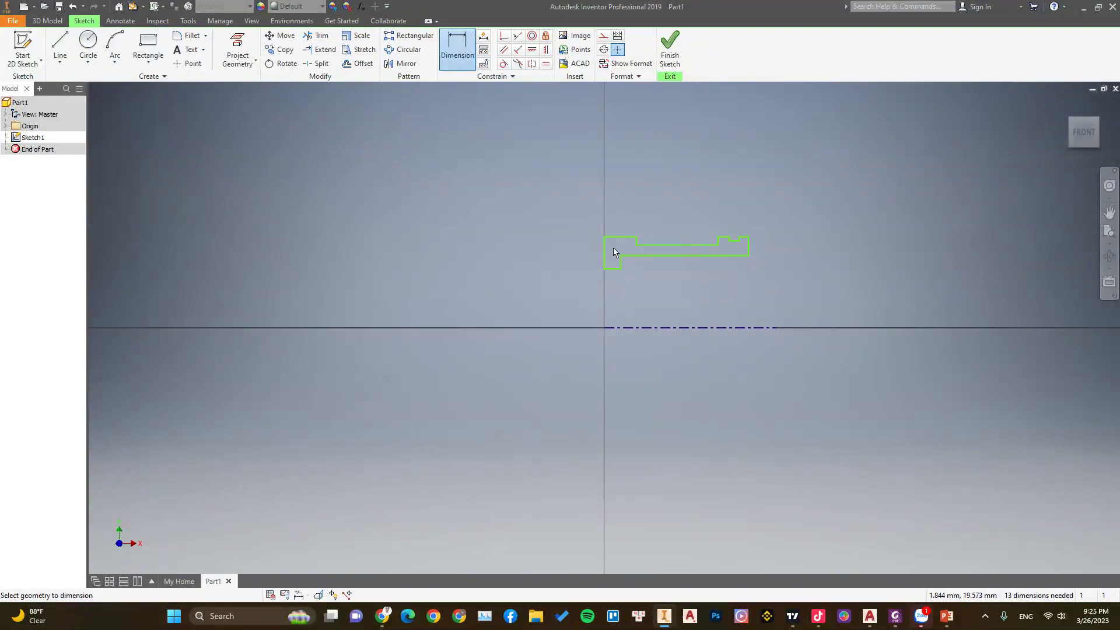
click(612, 269)
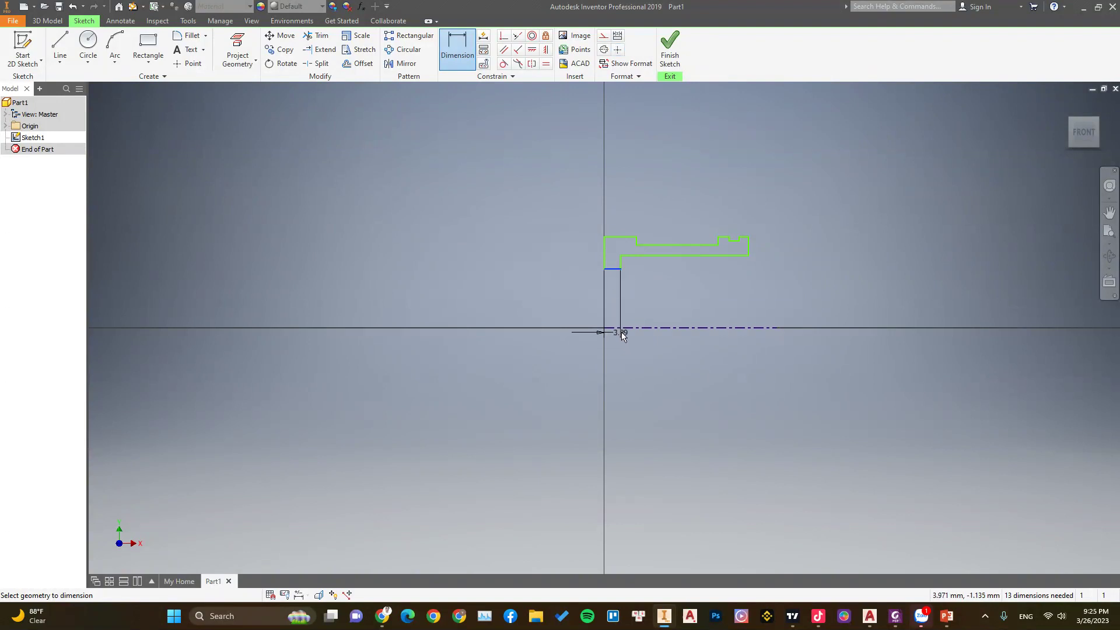
click(618, 328)
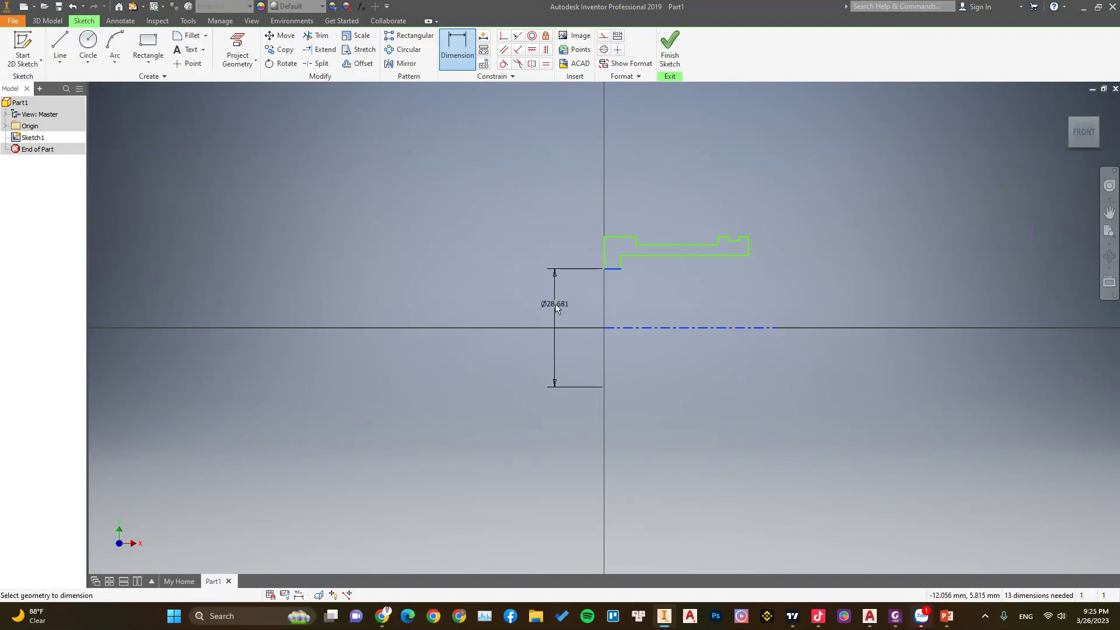
key(Escape)
key(Escape)
- Place a diameter dimension from the profile's top edge to the axis
right_click(674, 170)
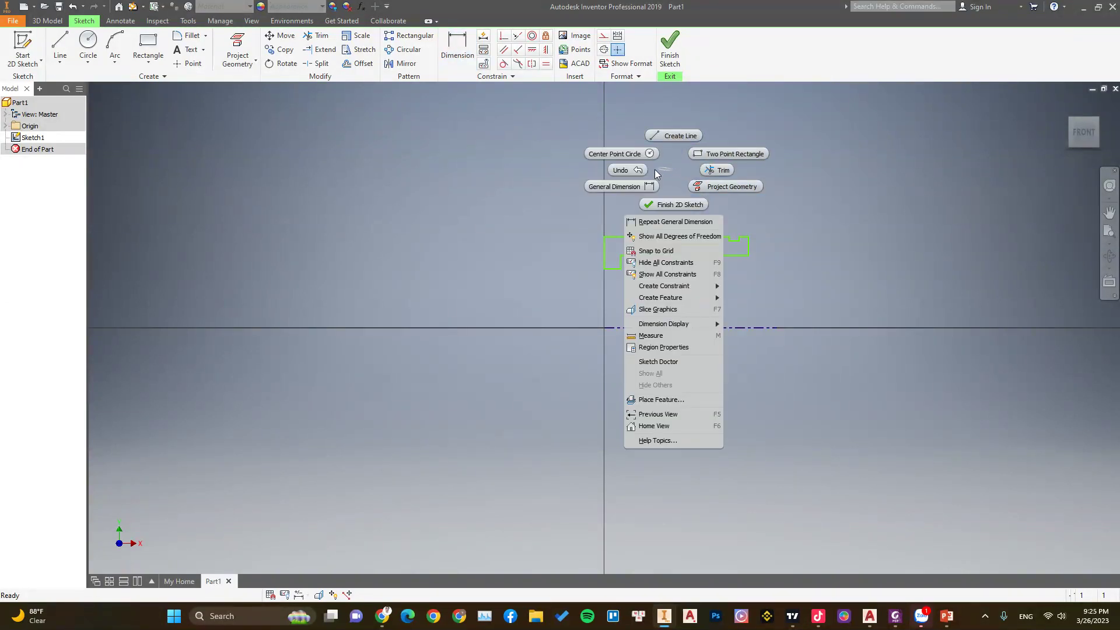
click(618, 186)
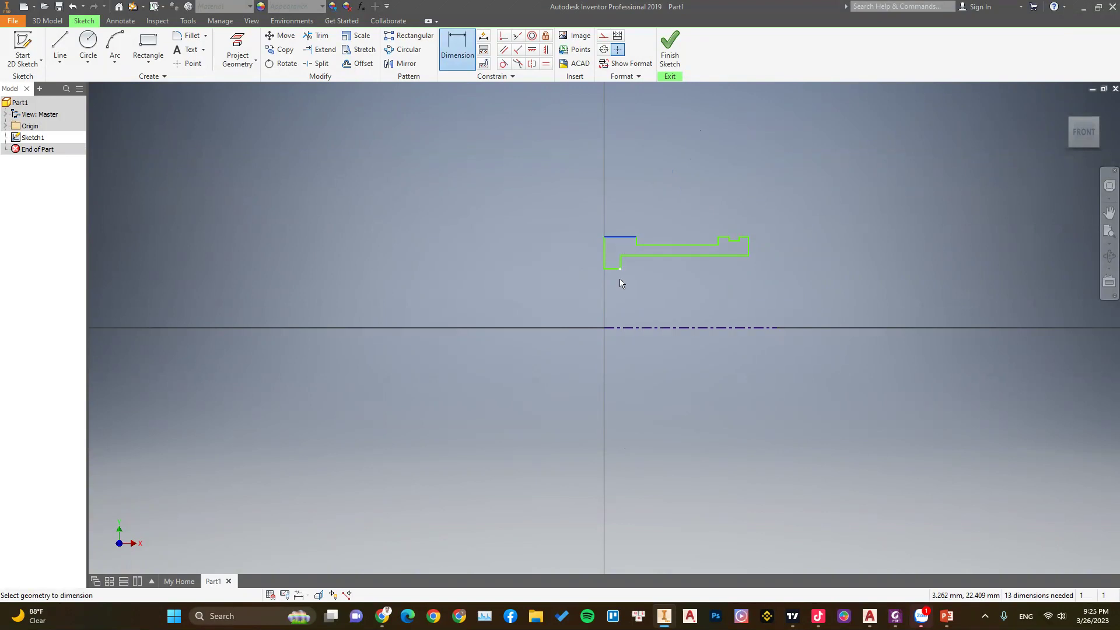
click(619, 328)
click(561, 287)
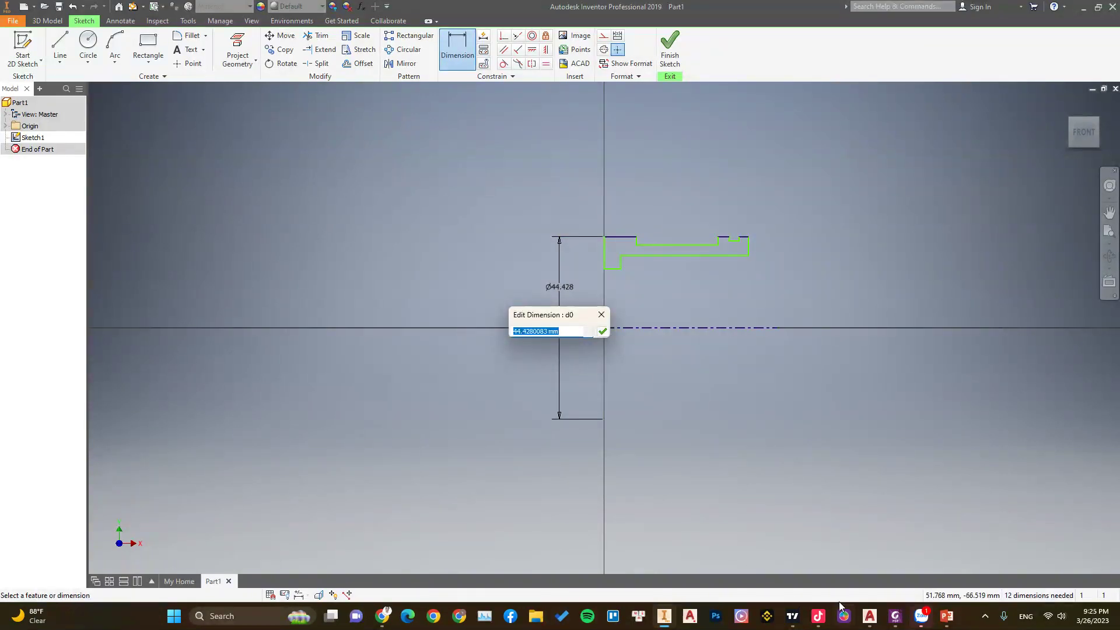
click(896, 616)
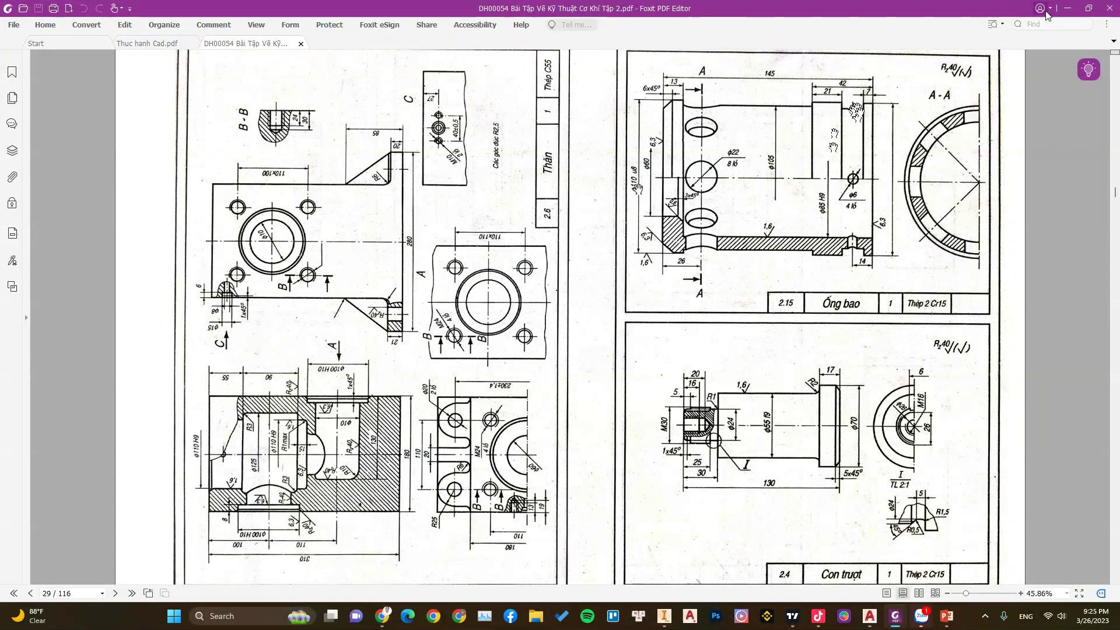
- Set the outer diameter to Ø110 and dimension the long top line as Ø105
key(alt+Tab)
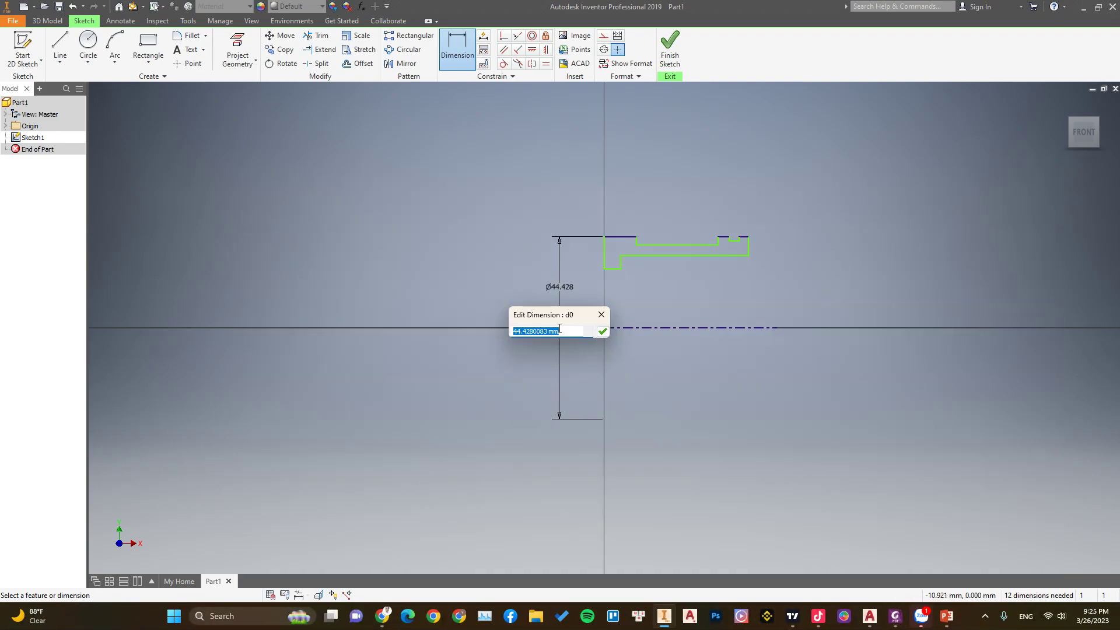
text(110)
key(Return)
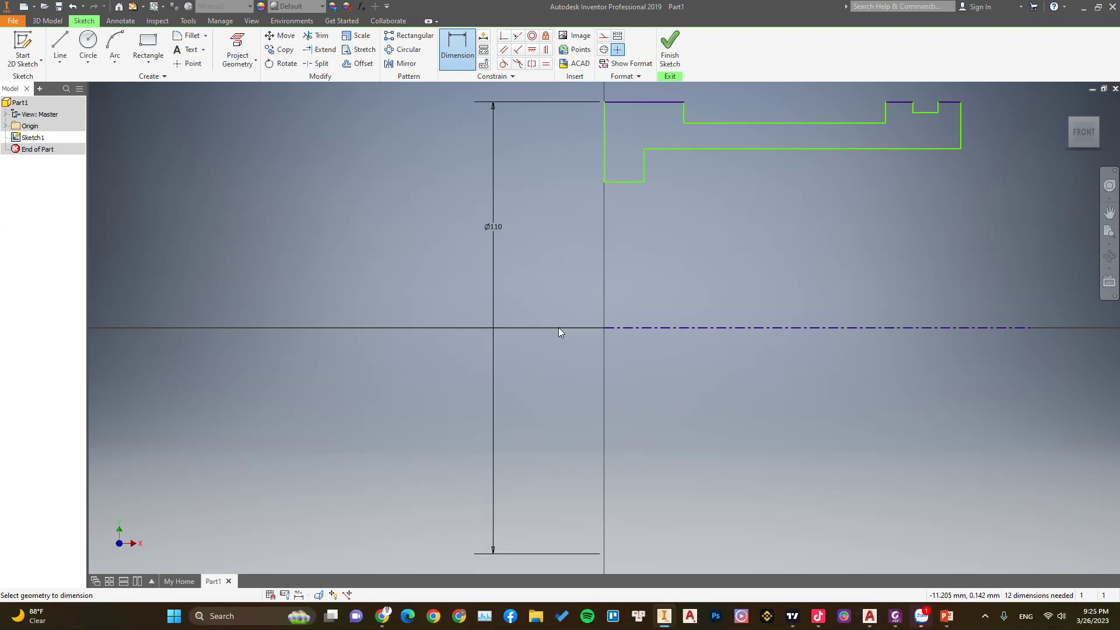
scroll(558, 328, down, 3)
click(722, 207)
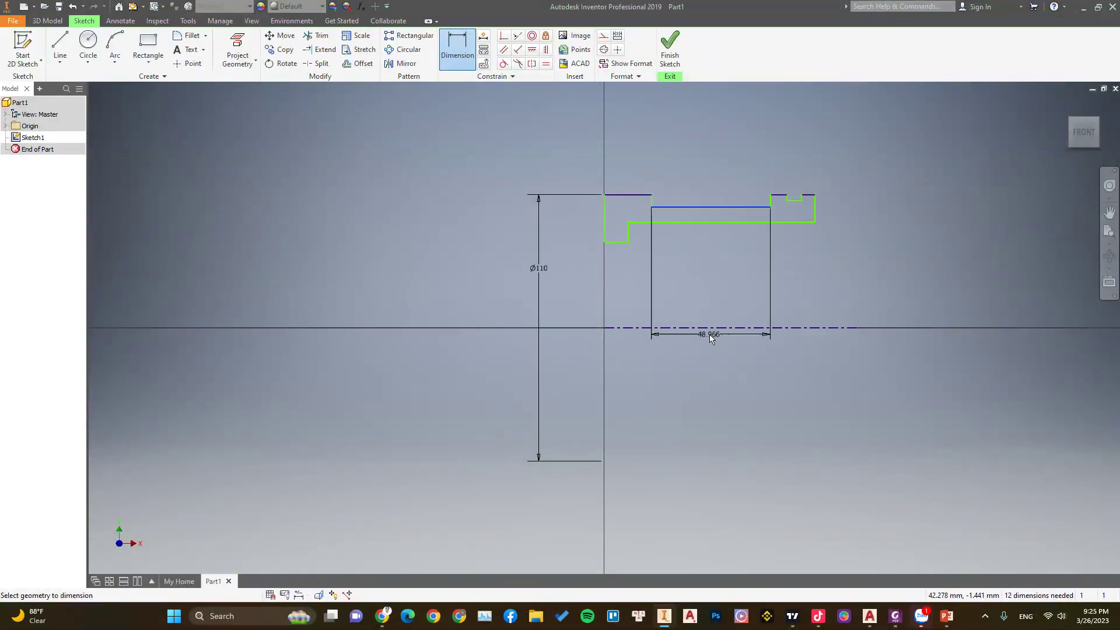
click(709, 327)
click(706, 279)
text(1)
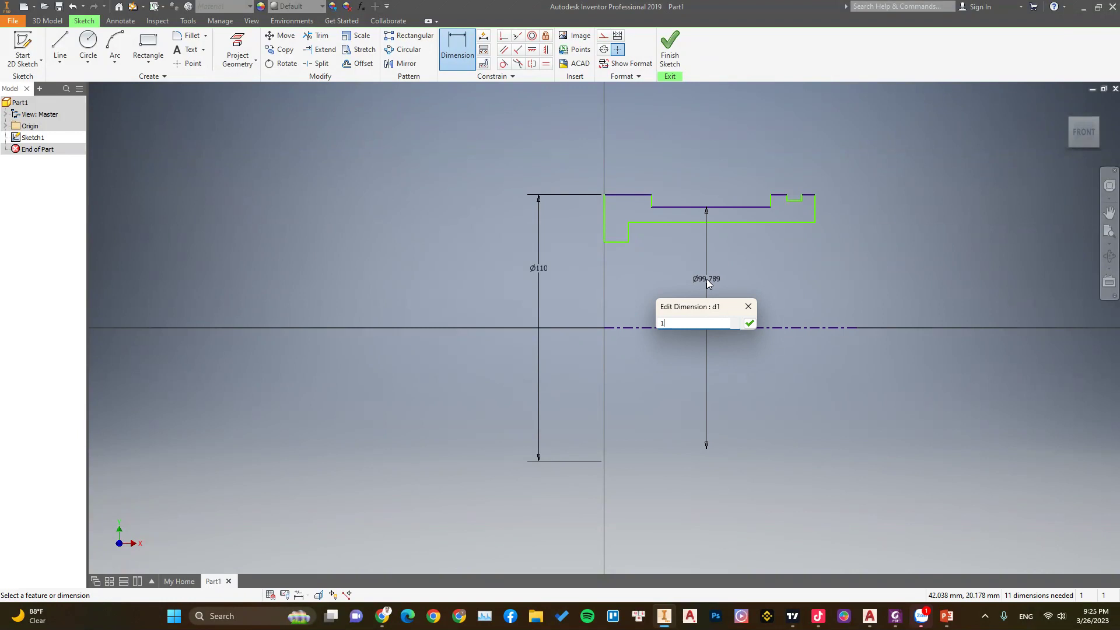
text(05)
key(Return)
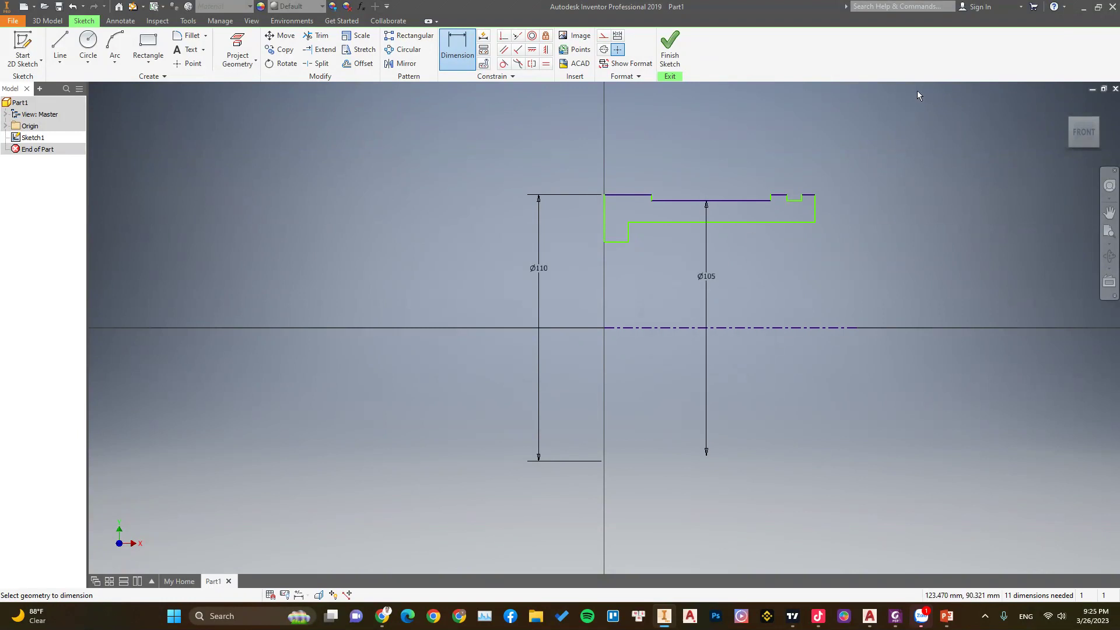
- Check the PDF drawing, then add and undo an unwanted 9.63 step dimension
click(1083, 7)
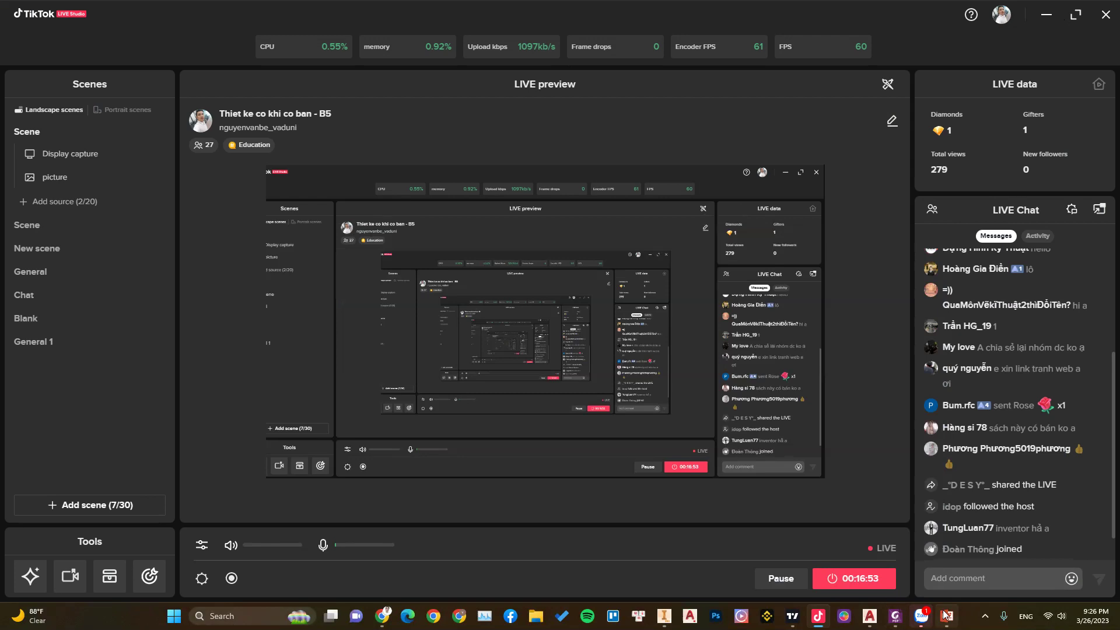
click(896, 616)
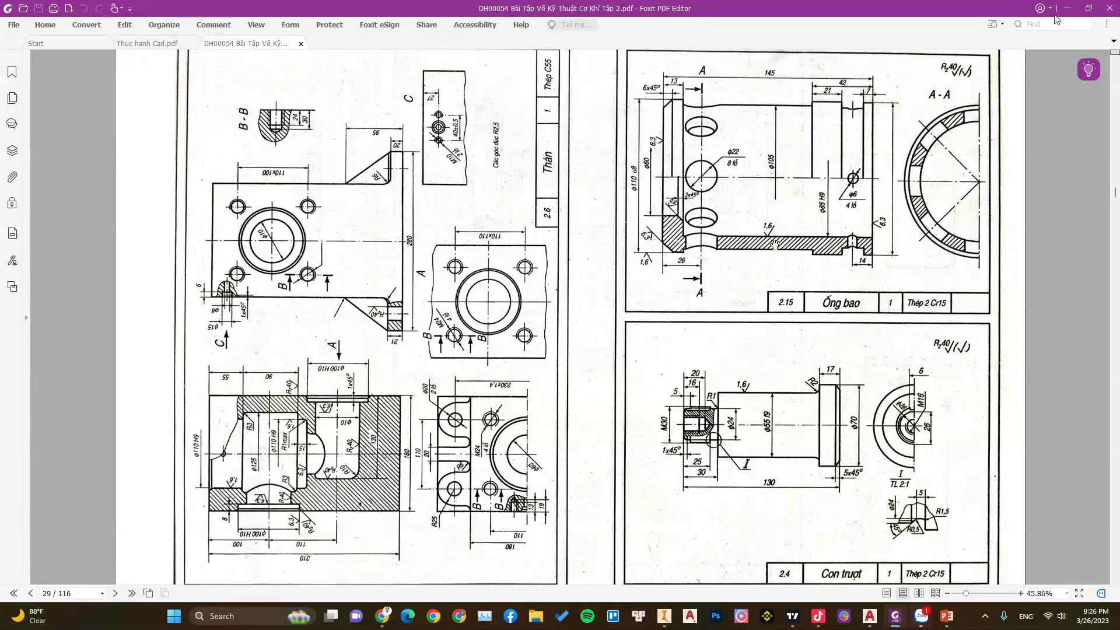
click(664, 616)
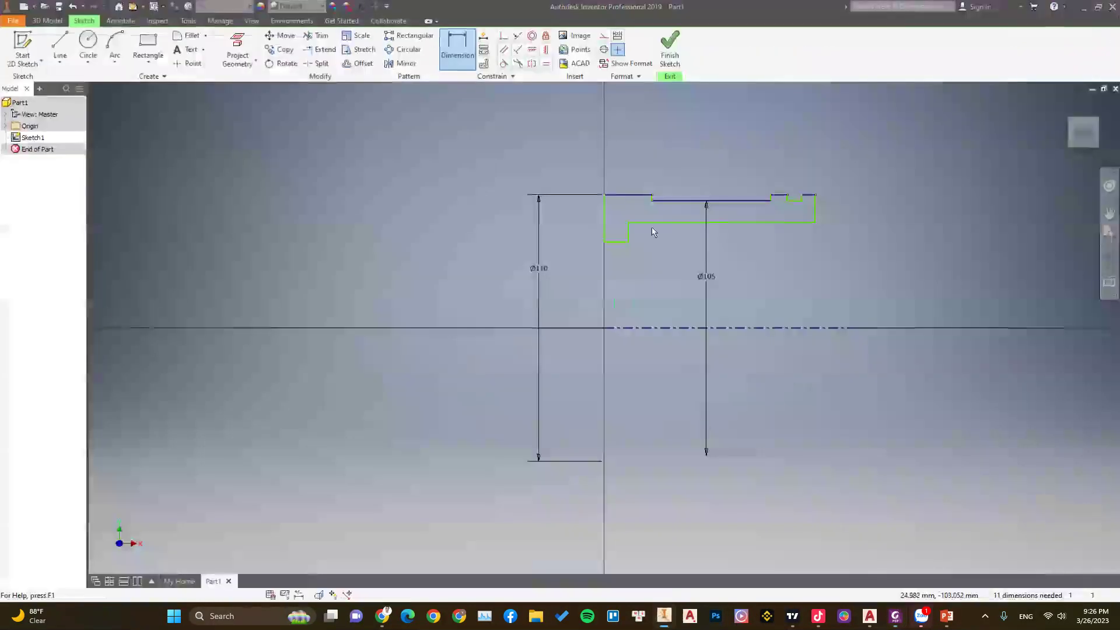
click(617, 242)
click(618, 325)
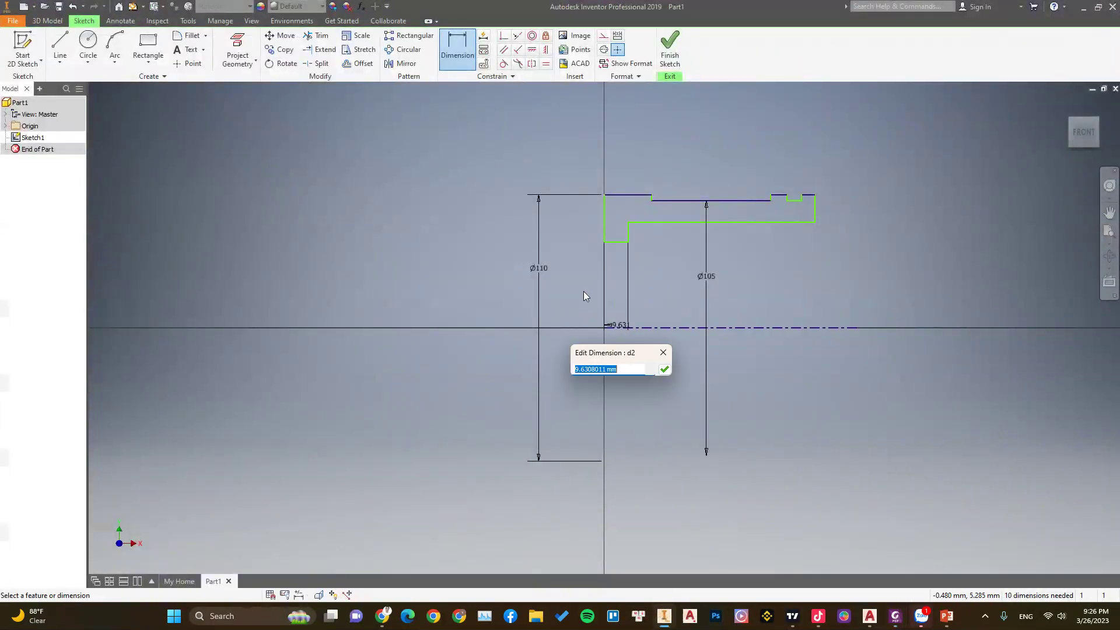
key(Return)
key(Escape)
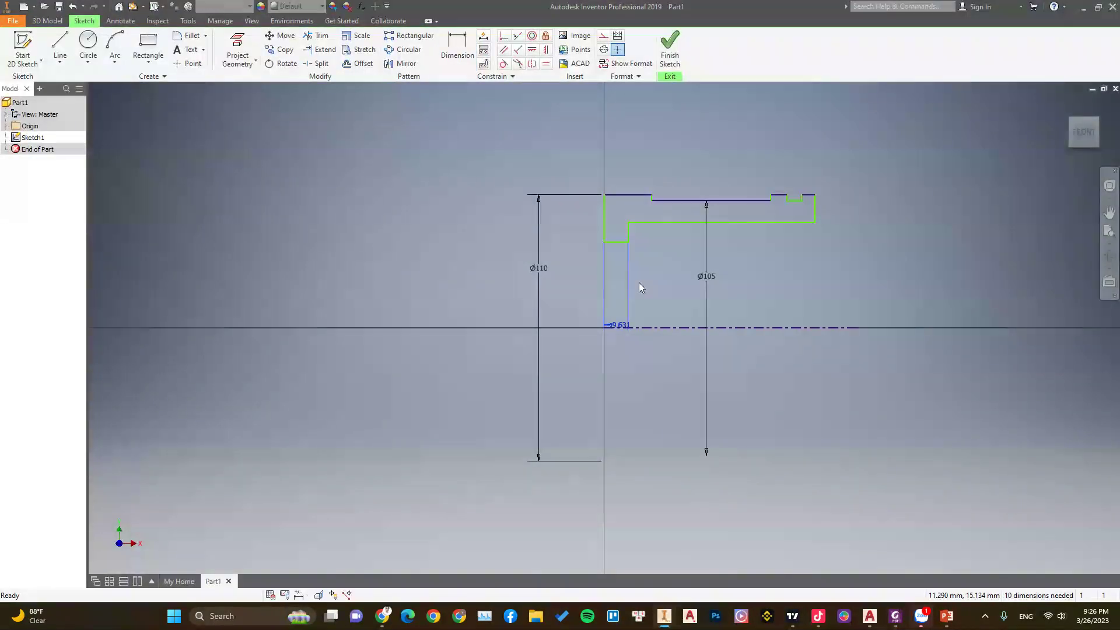
key(ctrl+z)
- Dimension the short bottom step to the axis as a Ø60 bore diameter
key(d)
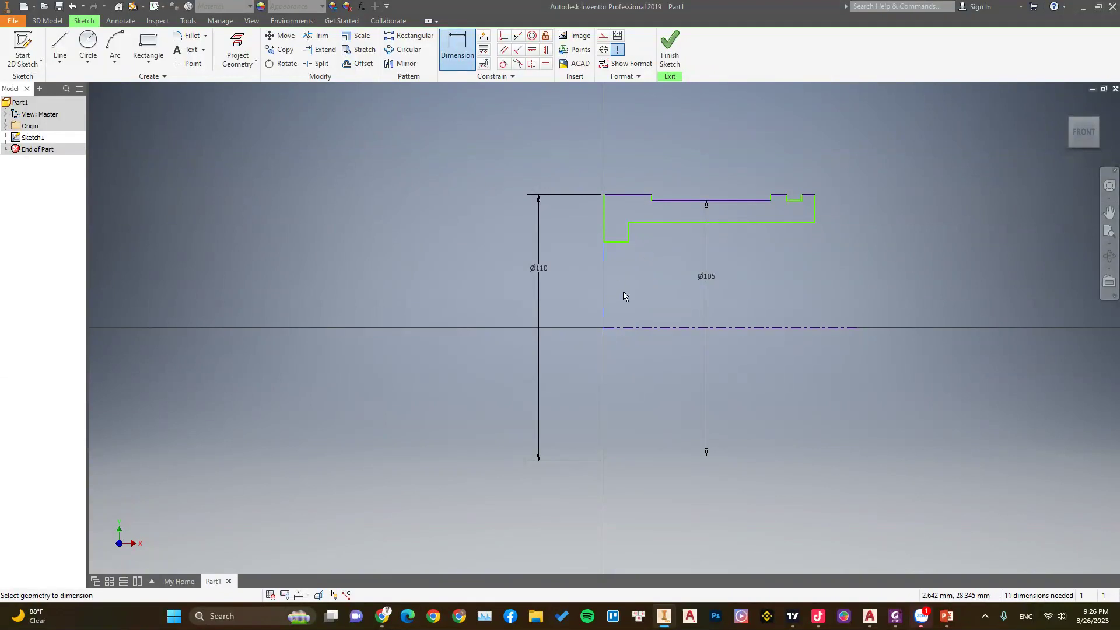
click(616, 242)
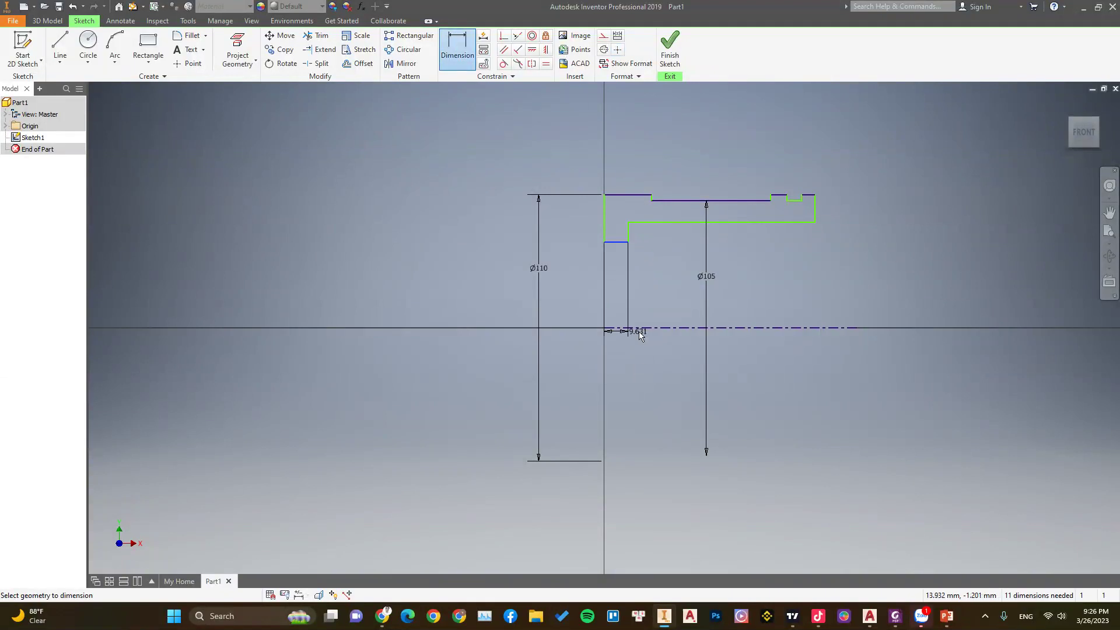
click(642, 328)
click(577, 292)
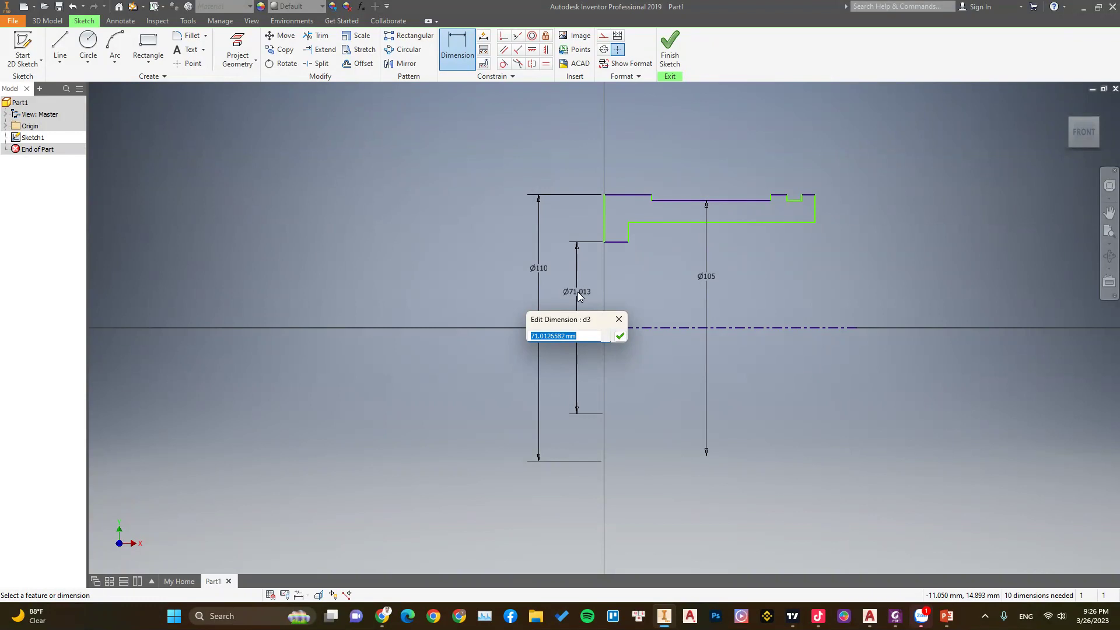
text(60)
key(Return)
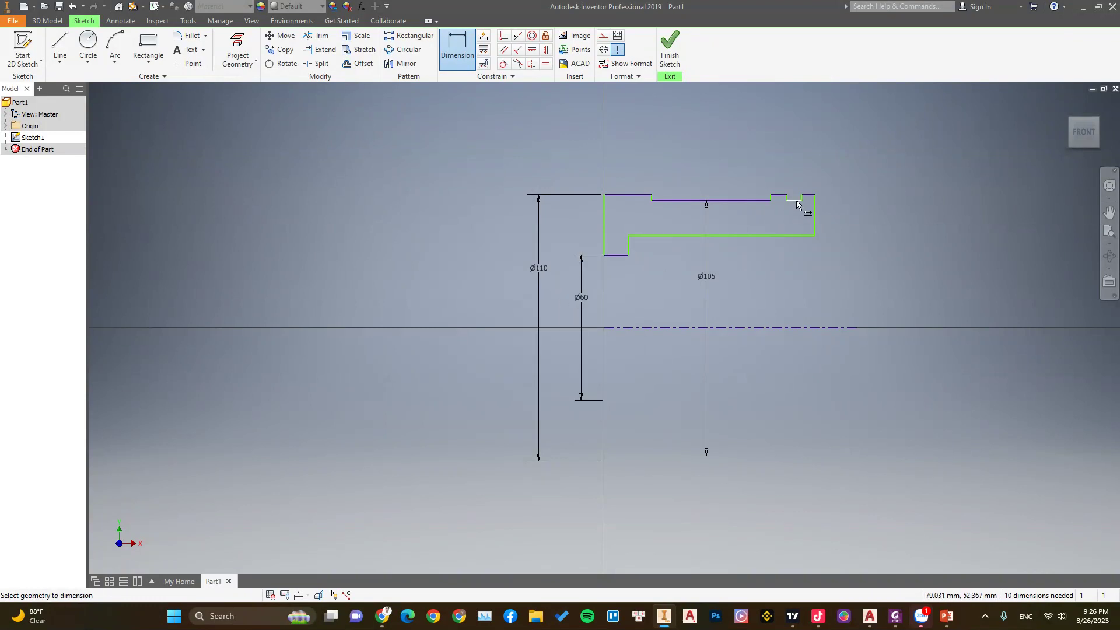
click(897, 617)
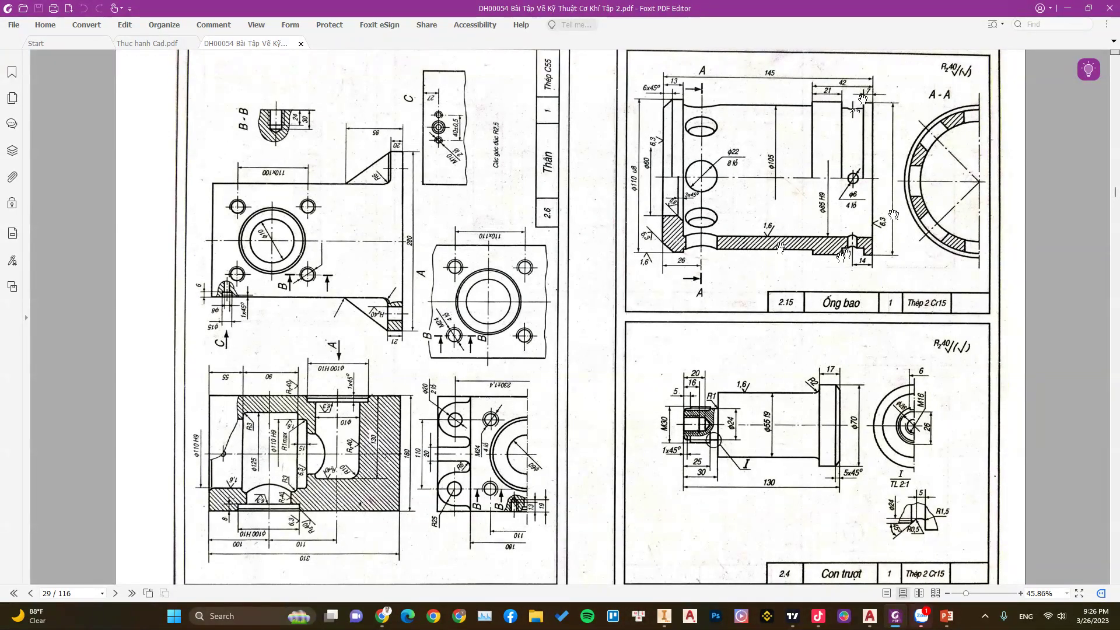
- Pan and scroll the PDF page until the Con trượt title block shows
mouse_move(892, 217)
mouse_down()
mouse_move(807, 175)
mouse_move(809, 233)
mouse_up()
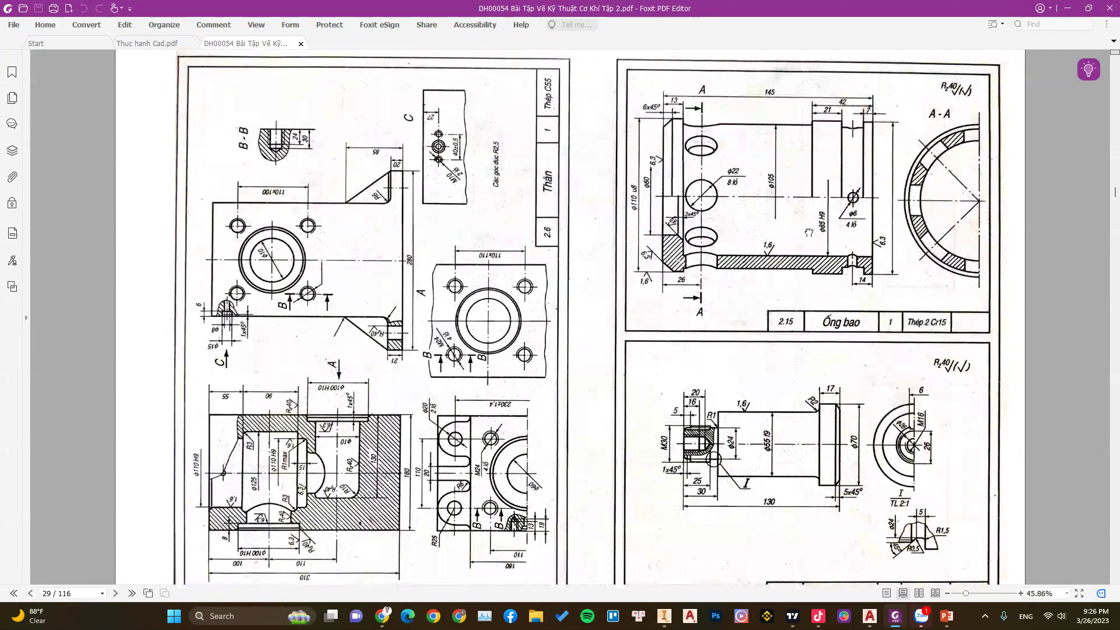
scroll(800, 218, up, 3)
scroll(800, 219, up, 3)
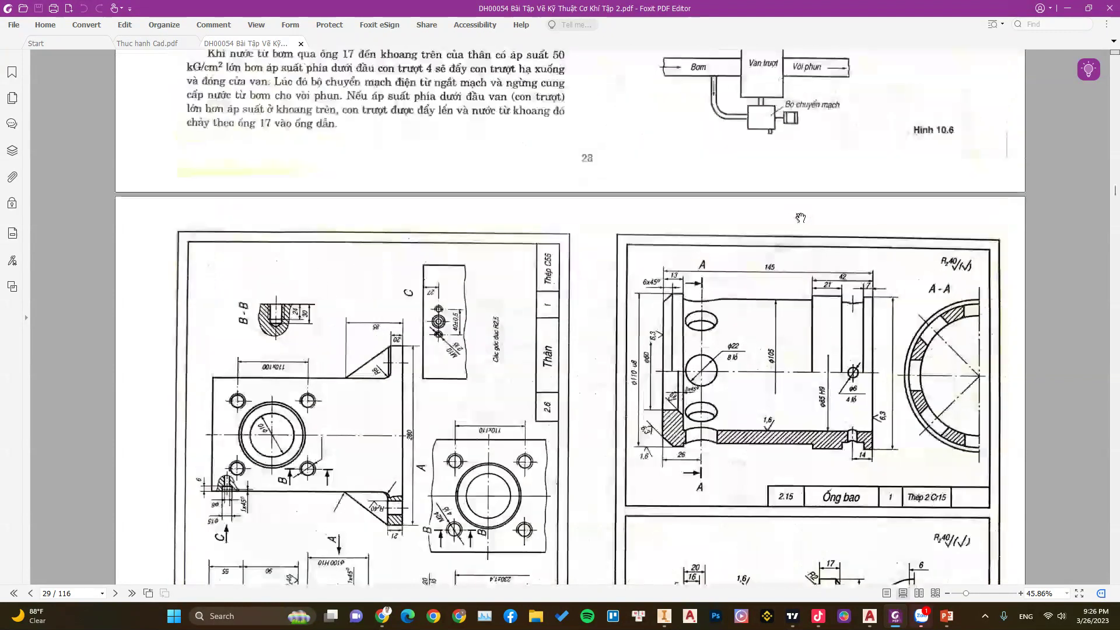
scroll(802, 221, up, 4)
scroll(802, 222, up, 2)
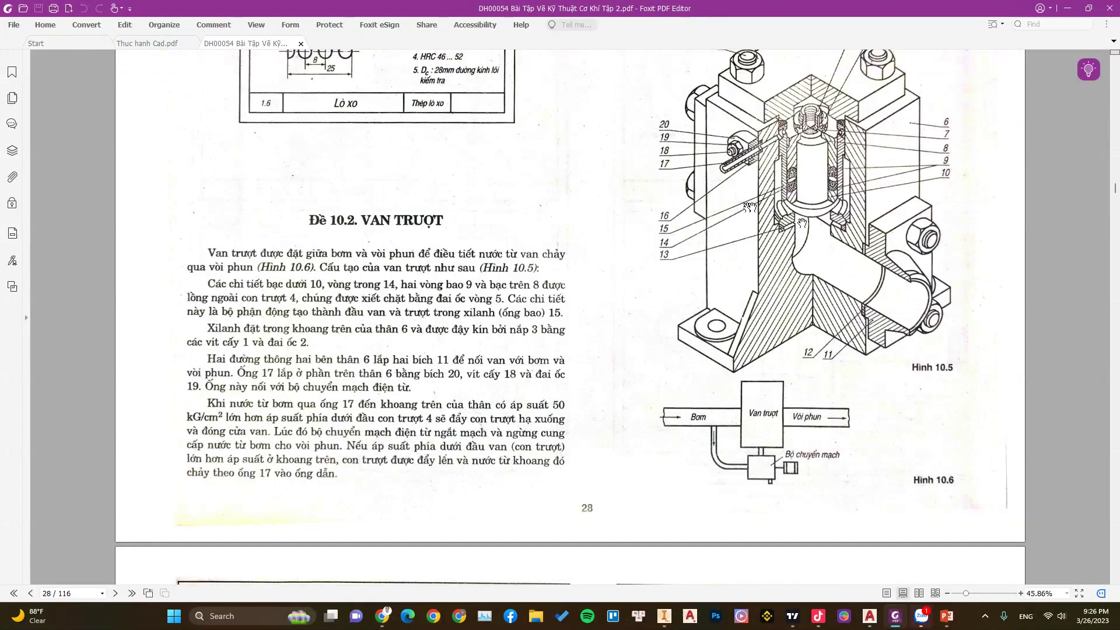
scroll(750, 207, down, 2)
scroll(759, 204, down, 10)
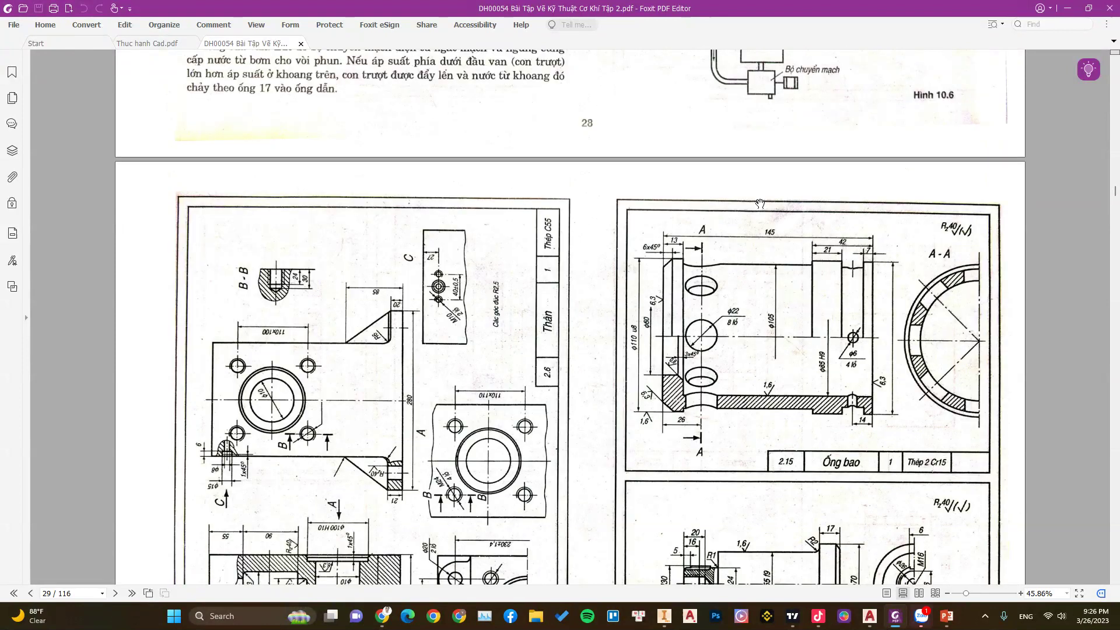
scroll(781, 198, down, 3)
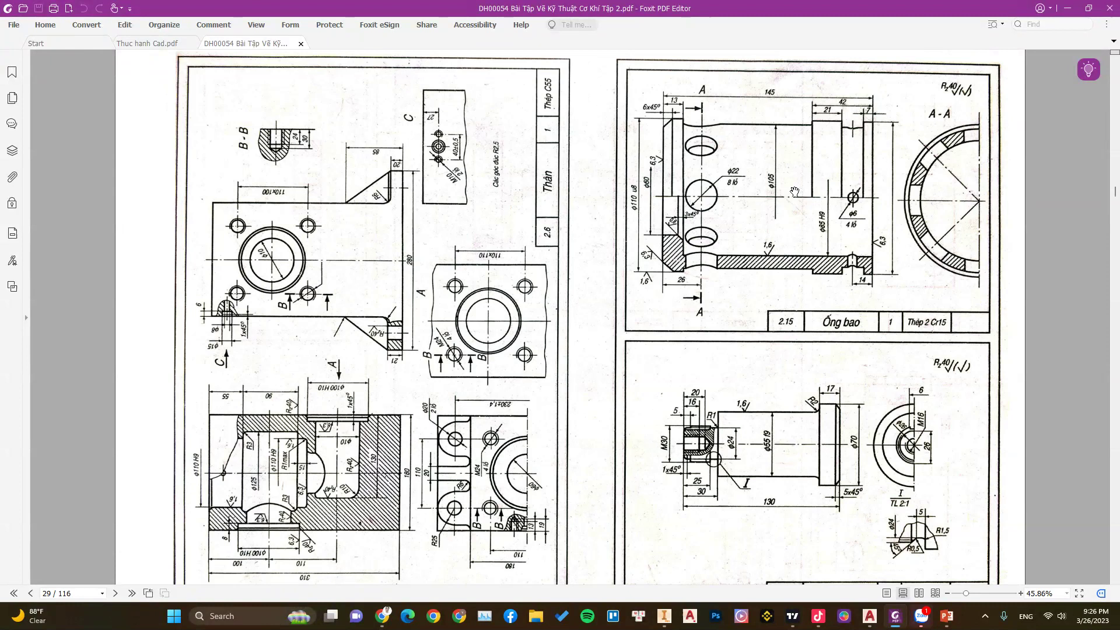
scroll(826, 185, down, 1)
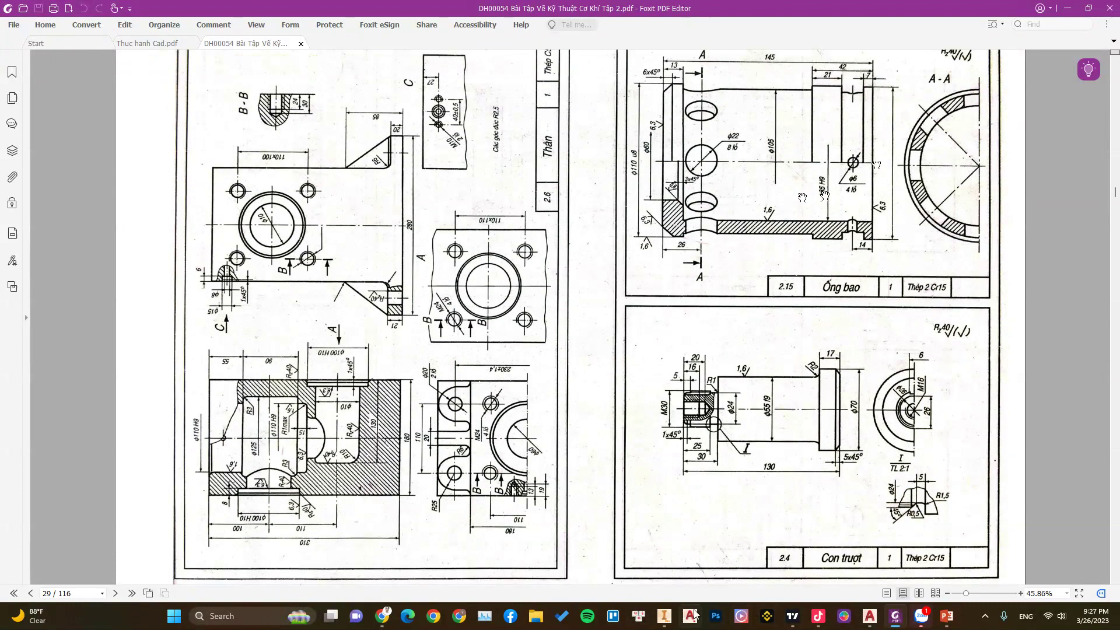
click(664, 616)
- Dimension the inner bore line to the centerline as Ø85
click(744, 236)
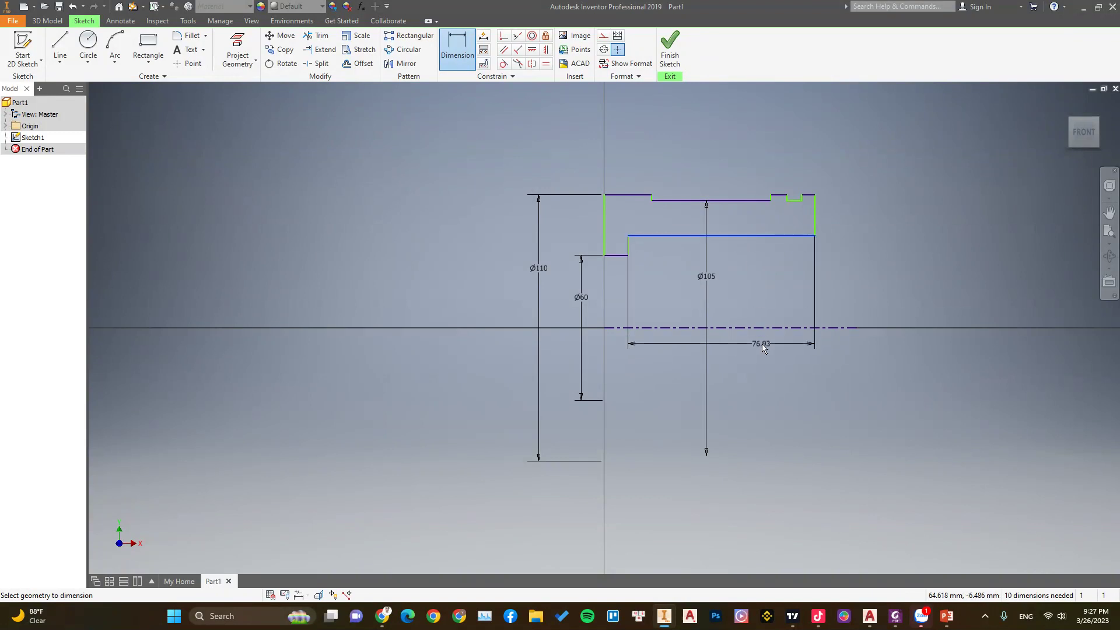
click(758, 330)
click(751, 291)
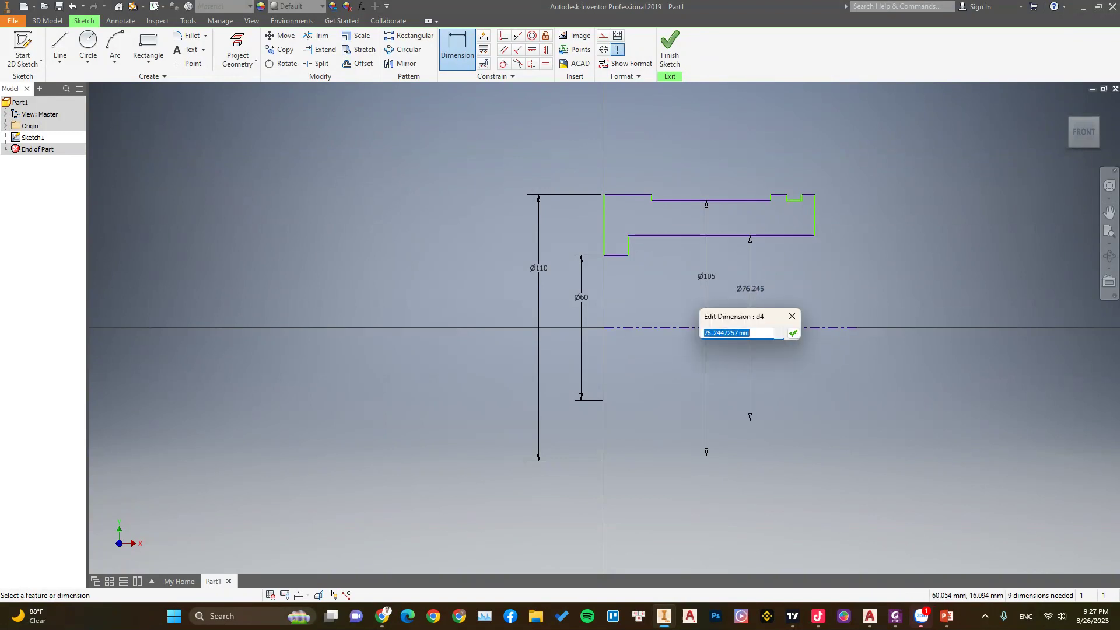
text(85)
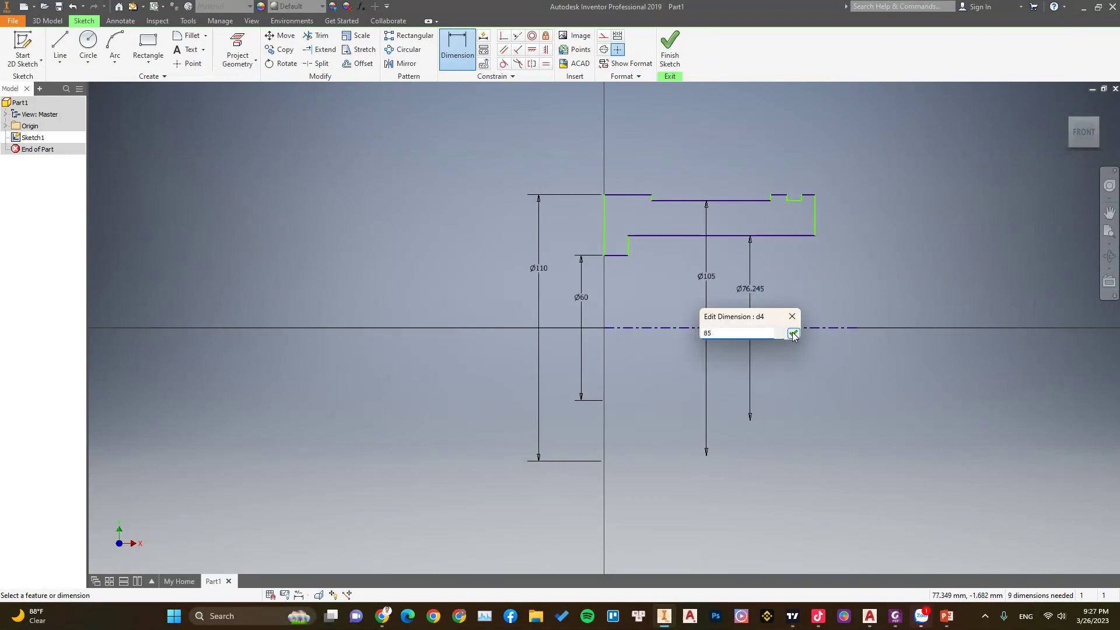
click(793, 332)
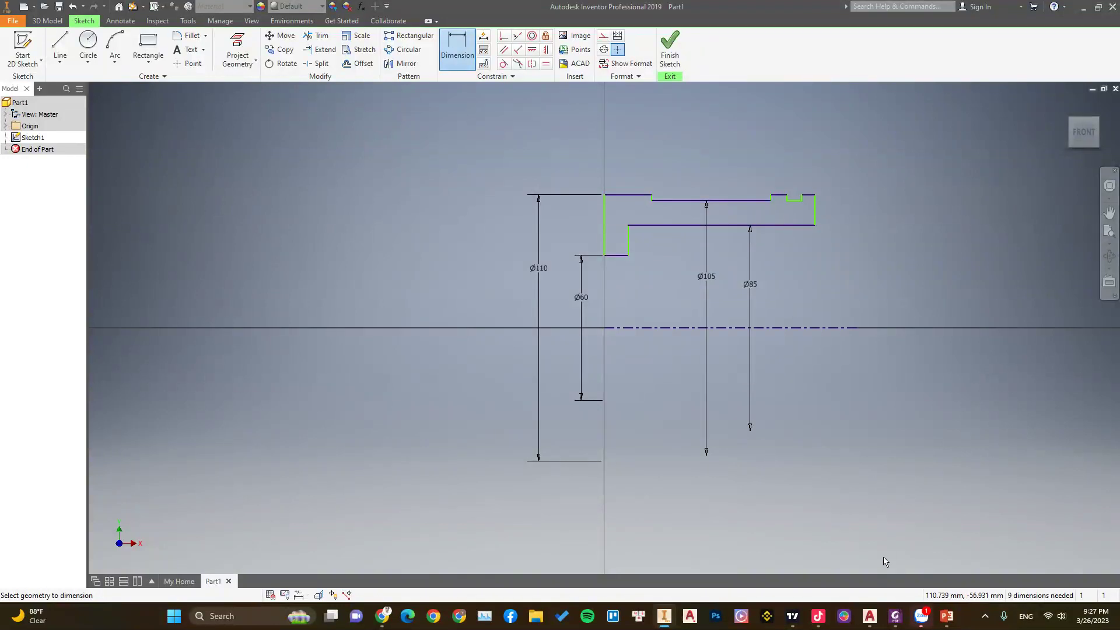
click(896, 620)
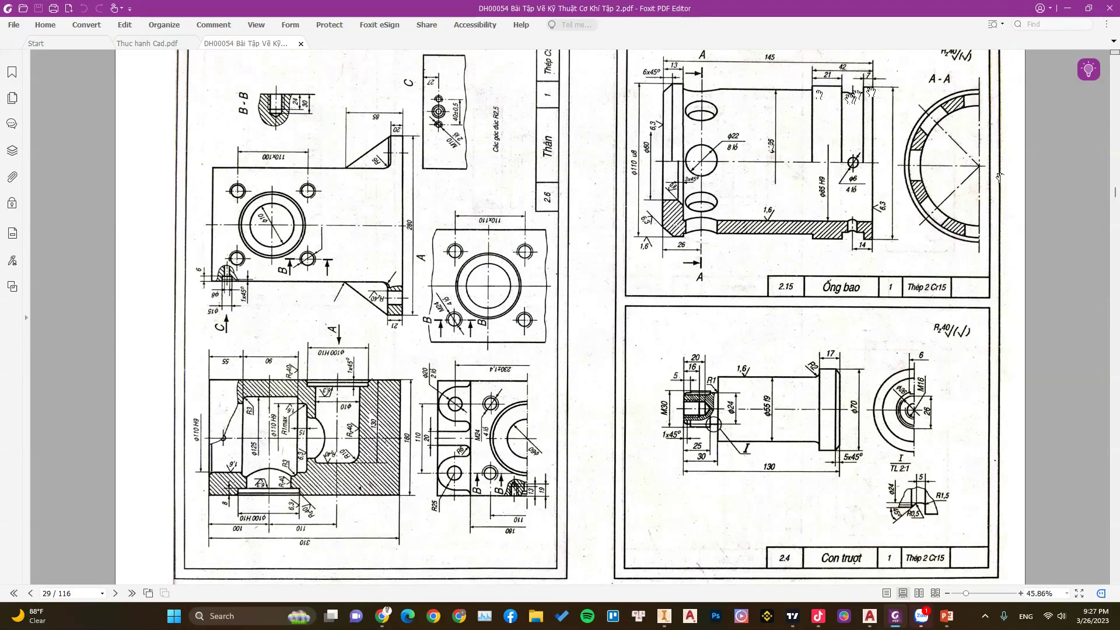
- Snapshot the Ống bao drawing area and mark a red reference line on it
key(ctrl+alt+s)
drag(593, 39, 956, 325)
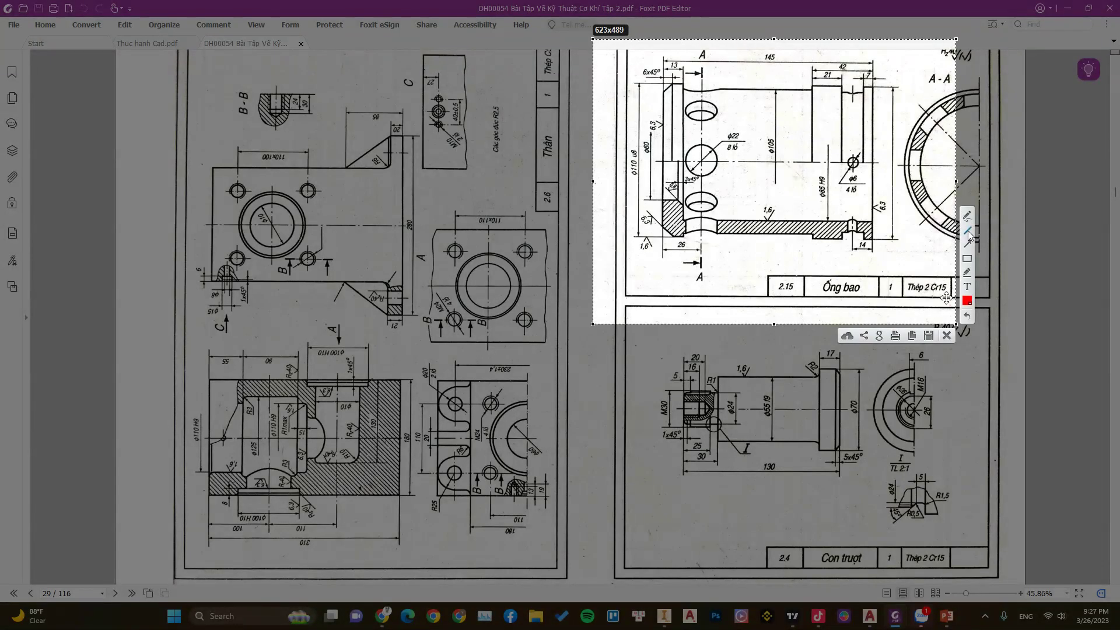
click(967, 231)
drag(864, 92, 793, 92)
click(946, 336)
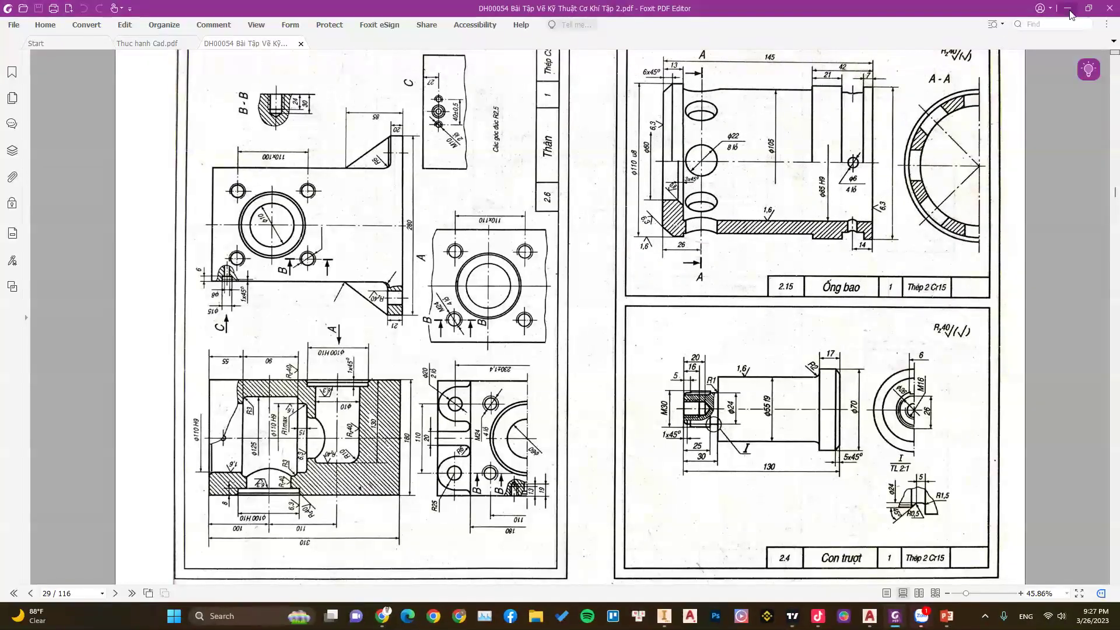
key(alt+Tab)
- Give the right-hand outer step line a Ø105 diameter dimension to the centerline
click(793, 200)
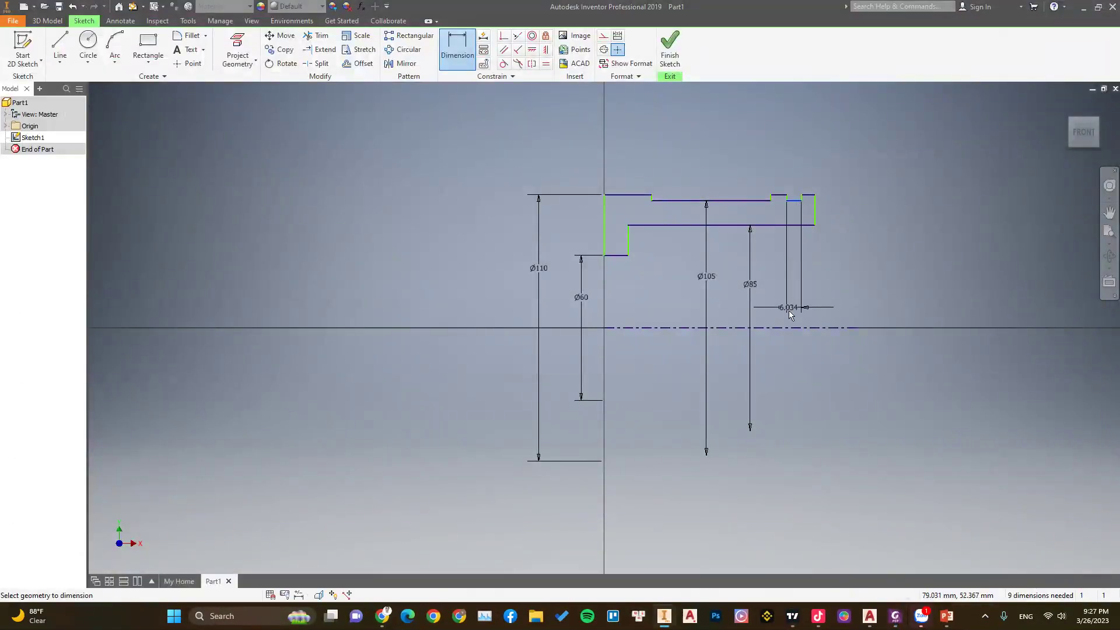
click(796, 327)
click(800, 282)
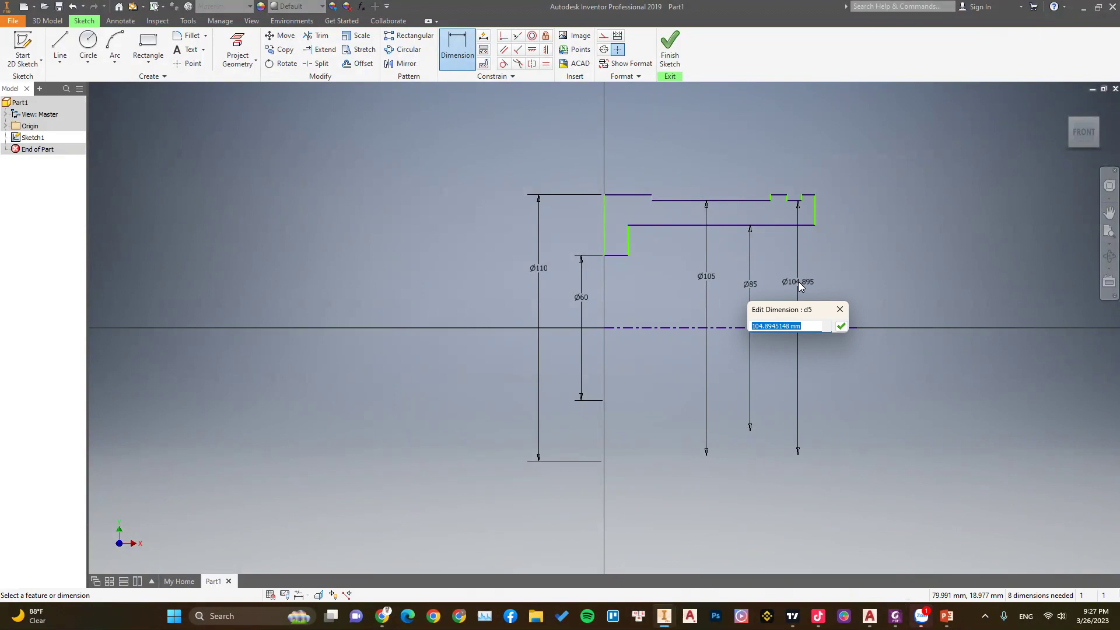
text(104)
key(Return)
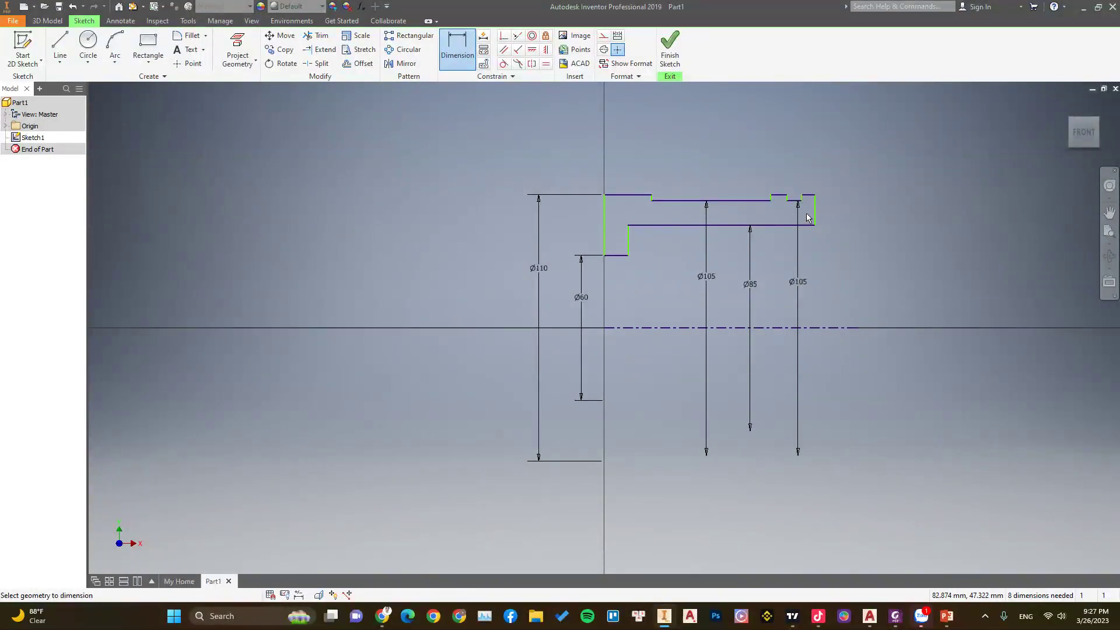
click(895, 616)
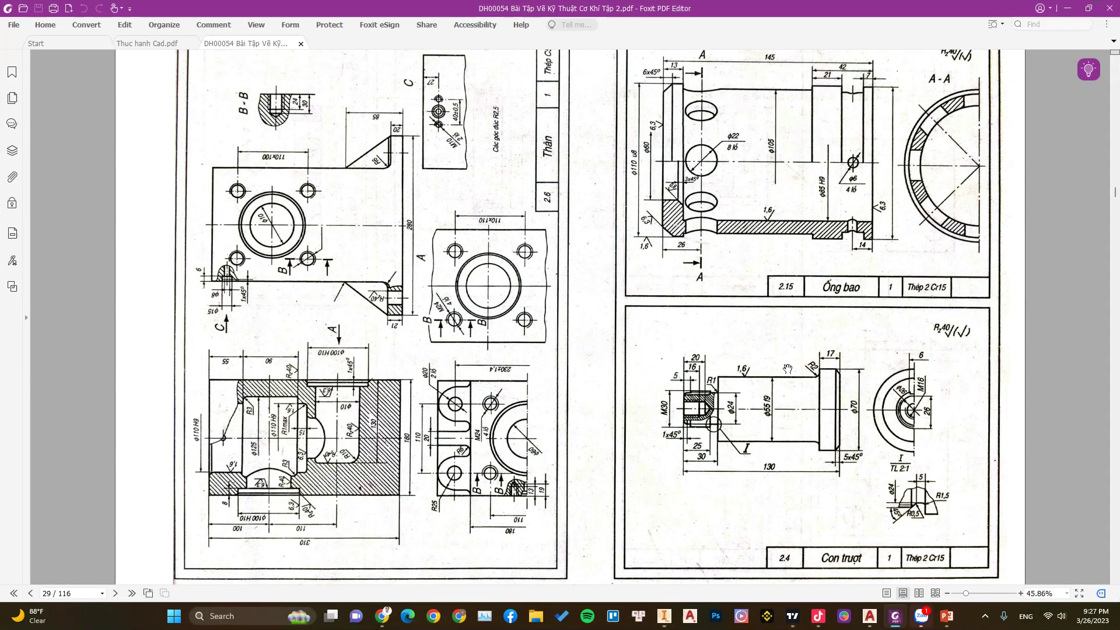
scroll(706, 239, up, 1)
scroll(701, 232, up, 1)
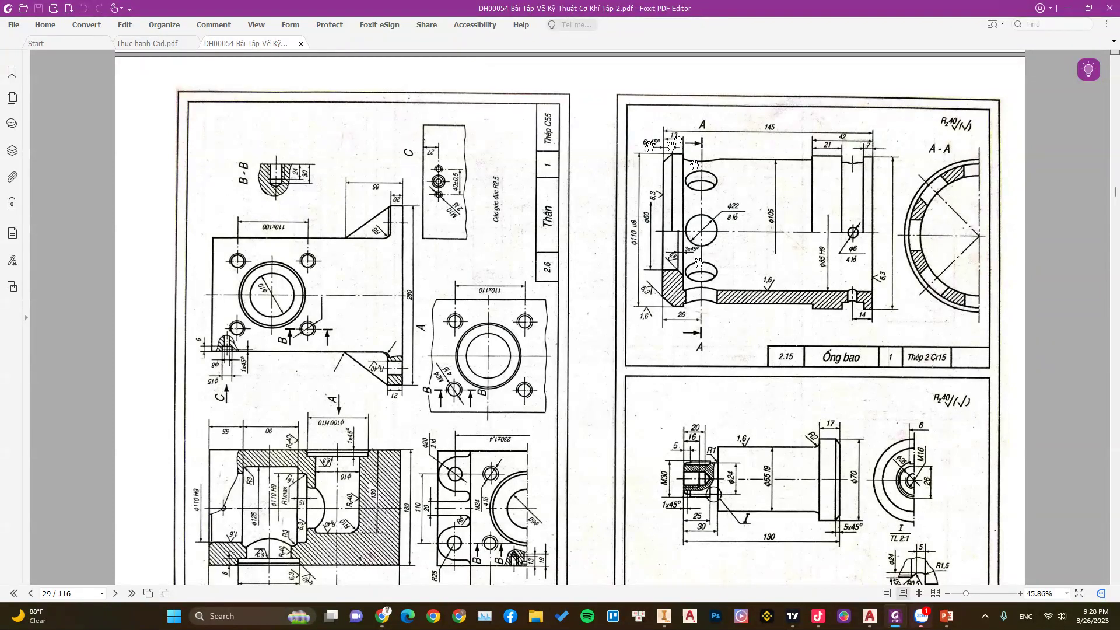
- Dimension the top-left segment as 13 mm, checking the PDF drawing
click(1067, 8)
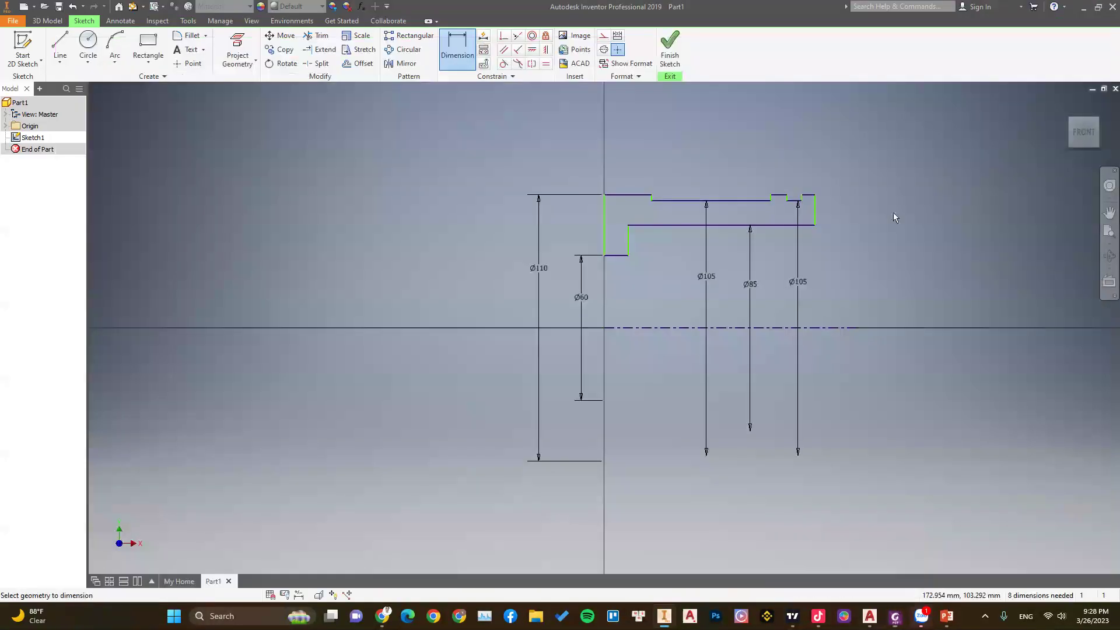
click(625, 194)
click(631, 166)
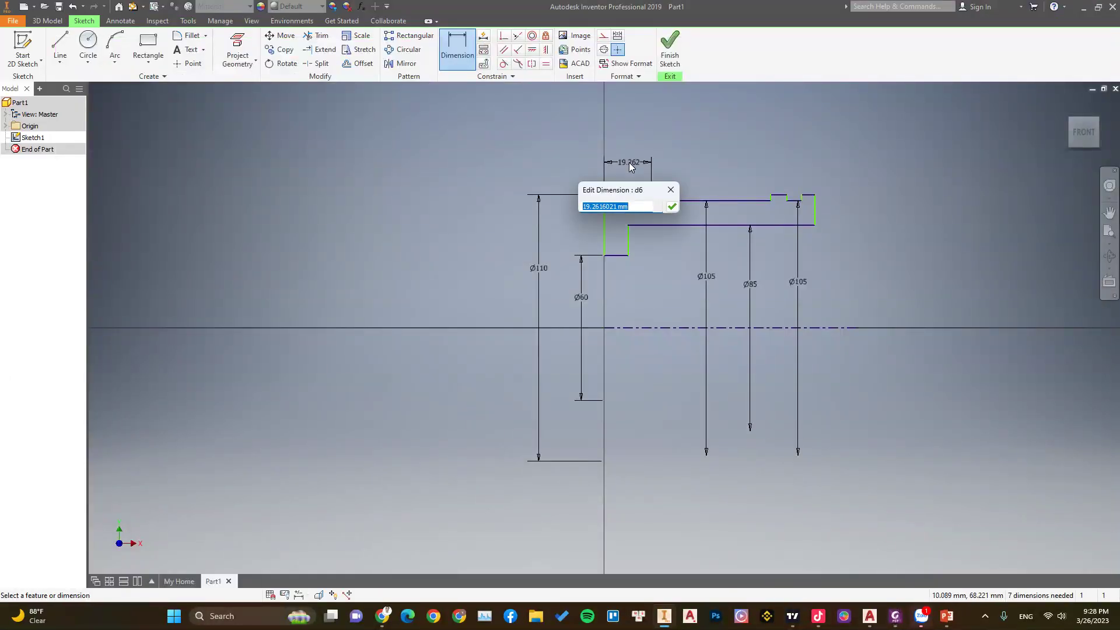
text(13)
key(Return)
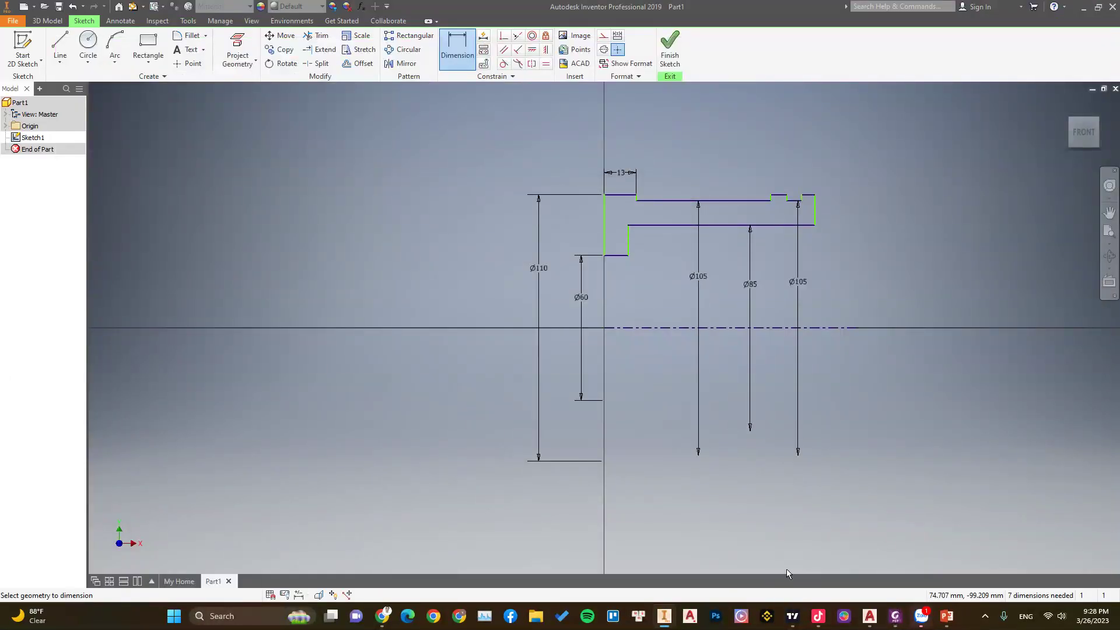
click(895, 616)
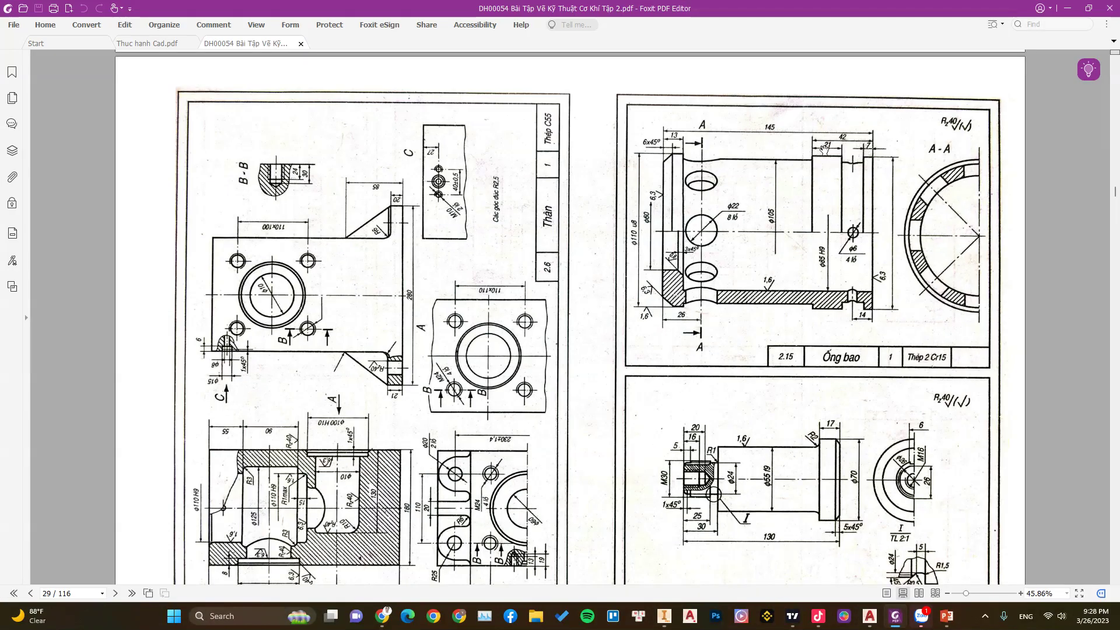
click(1070, 11)
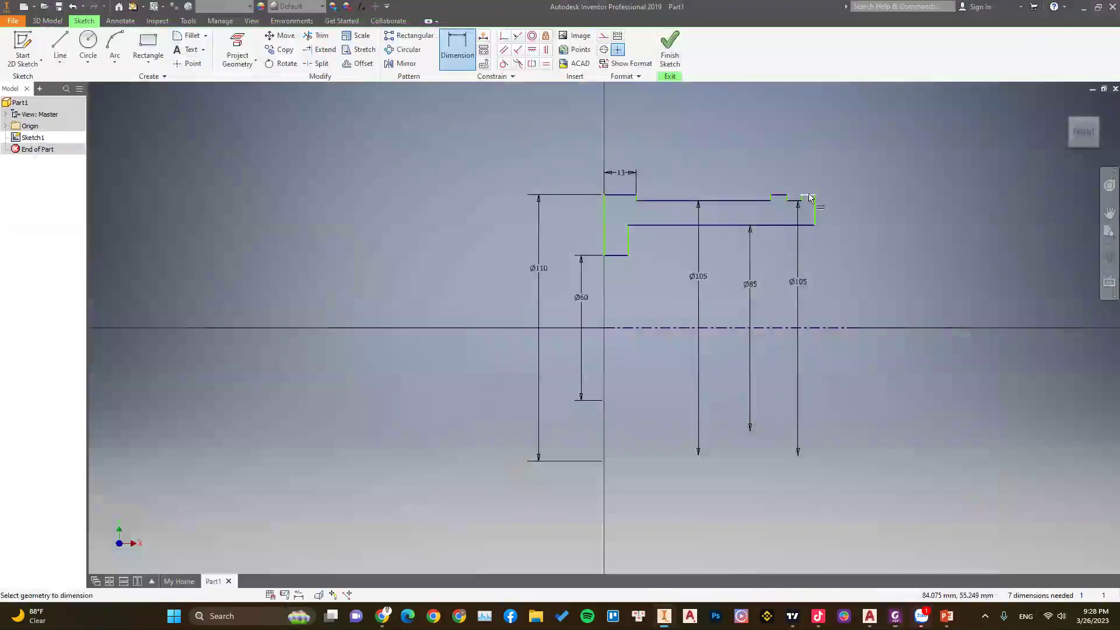
- Set the short top-right segment to 7 mm and the next top distance to 21 mm
click(808, 195)
text(7)
key(Return)
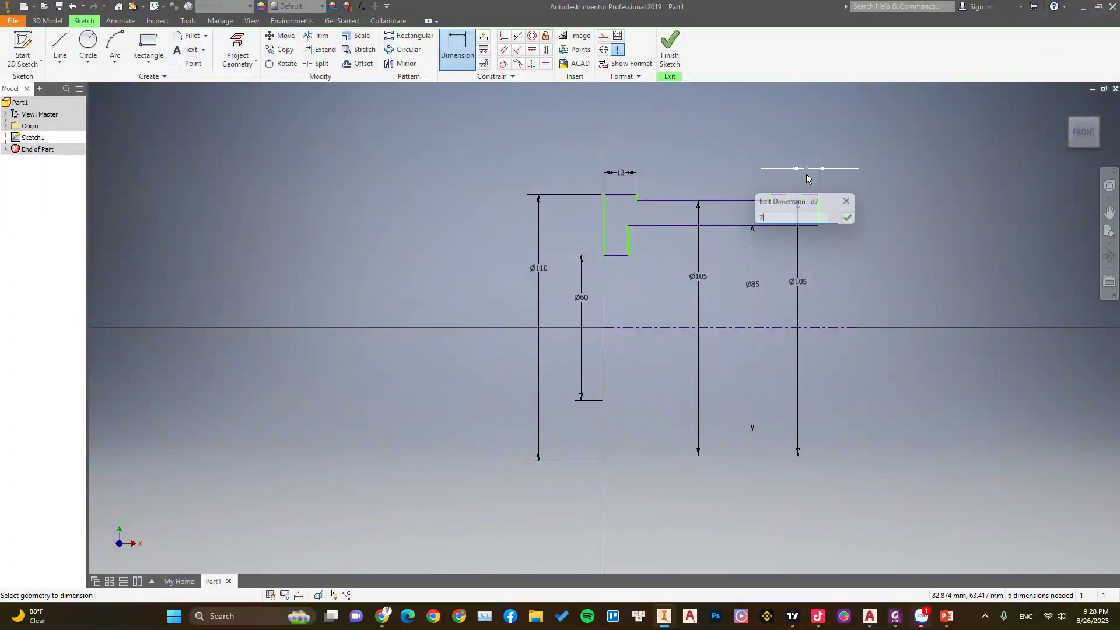
click(778, 195)
click(768, 177)
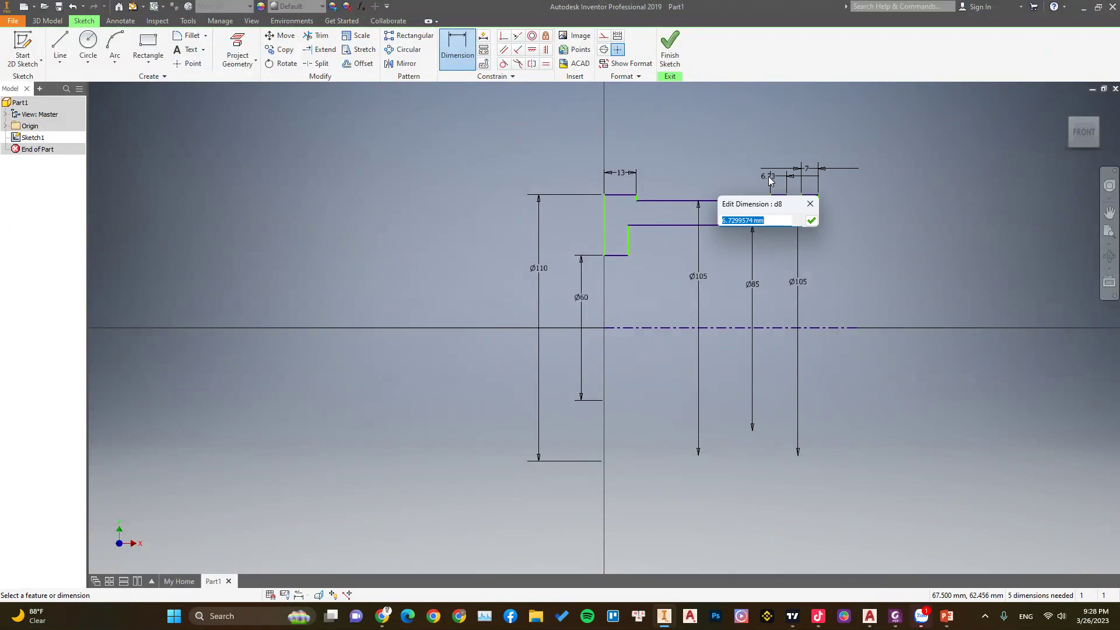
text(21)
key(Return)
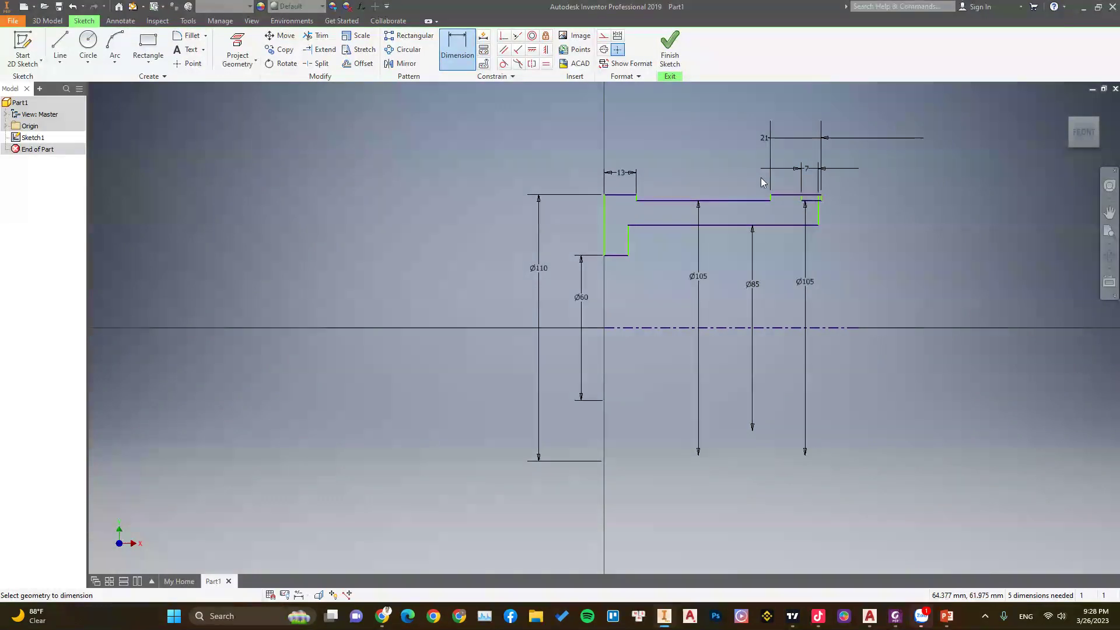
scroll(822, 204, up, 3)
scroll(758, 233, down, 4)
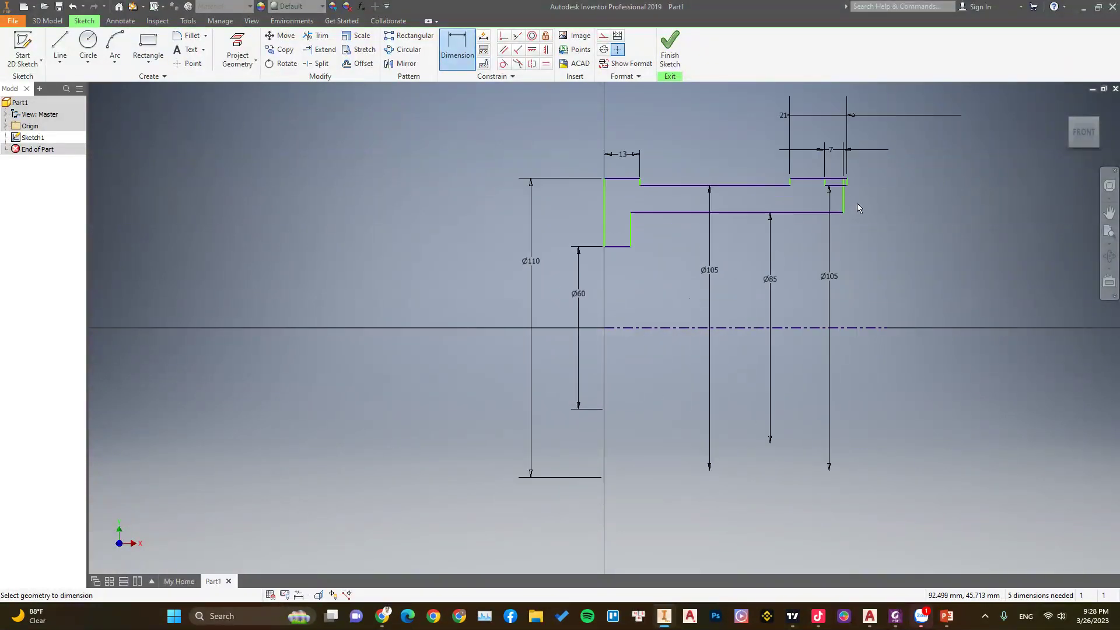
- Stretch the profile's right end and dimension the right step length as 42 mm
key(Escape)
drag(844, 201, 892, 198)
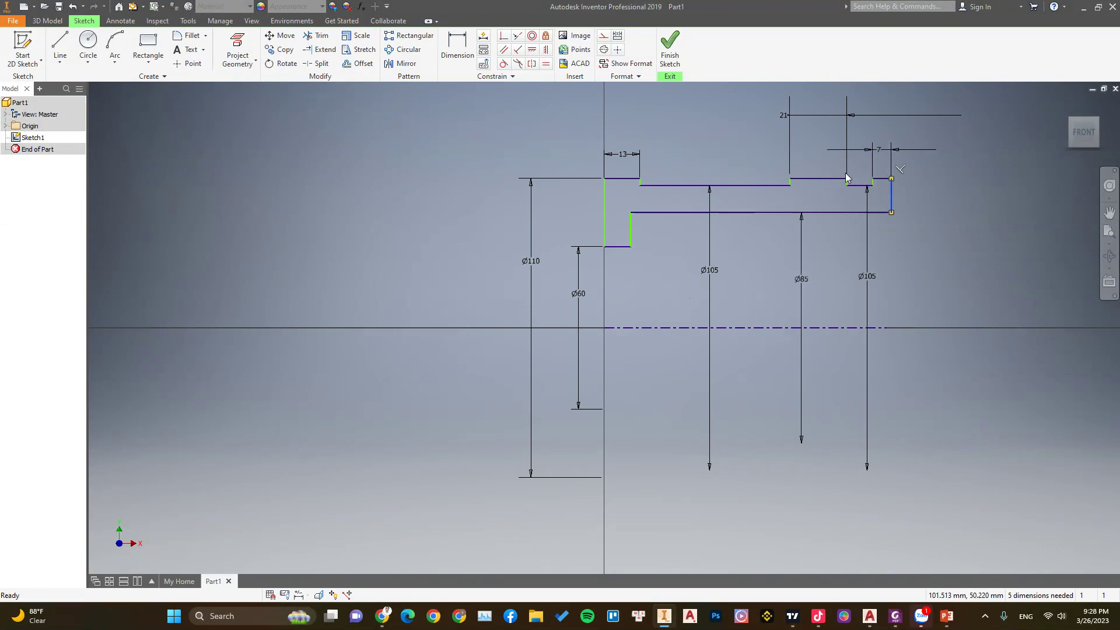
click(457, 50)
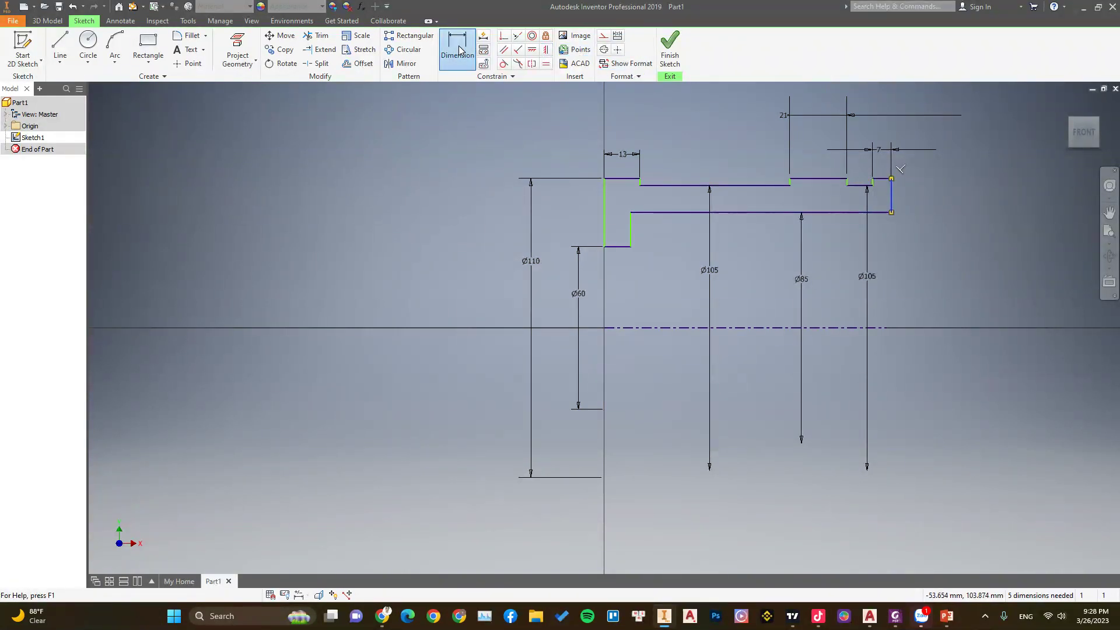
click(893, 201)
click(790, 182)
click(857, 95)
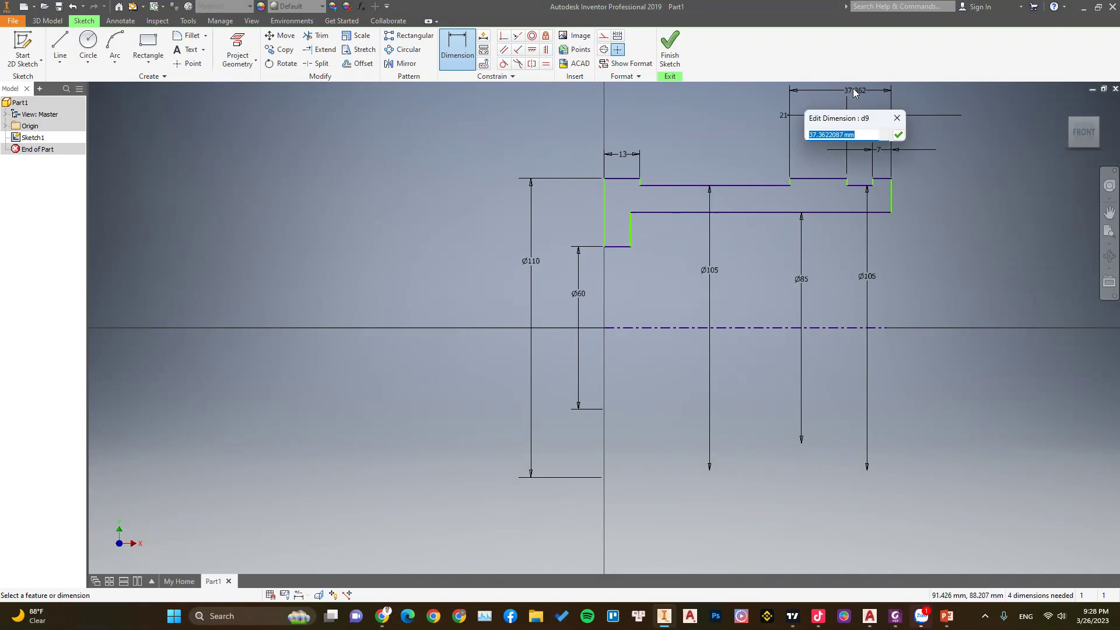
text(42)
key(Return)
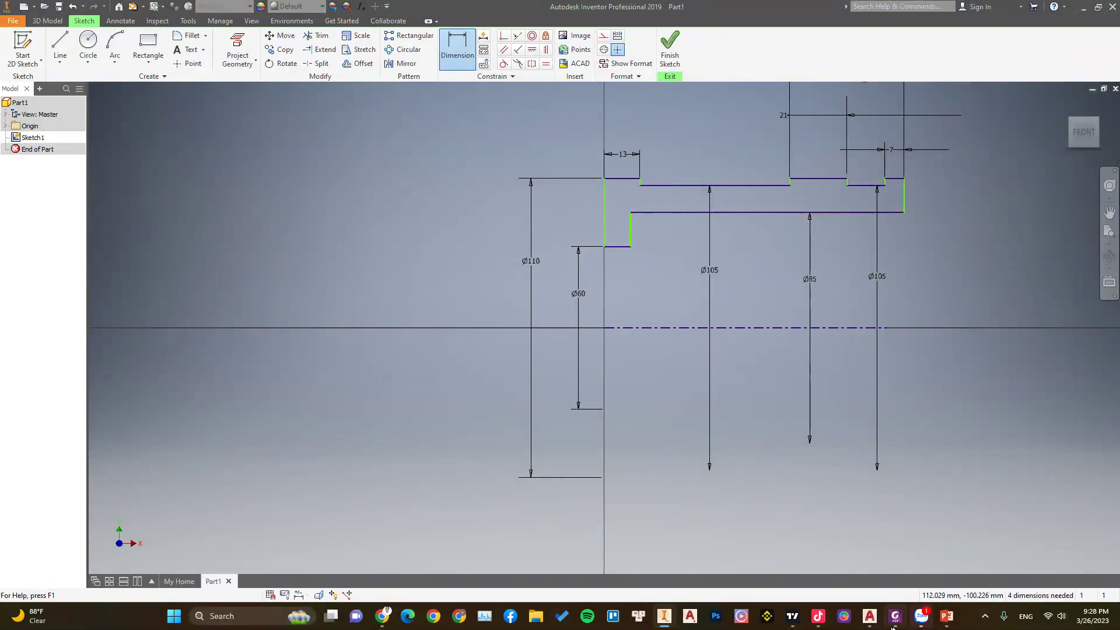
- Dimension the profile's overall length end to end as 145 mm
click(895, 616)
click(895, 616)
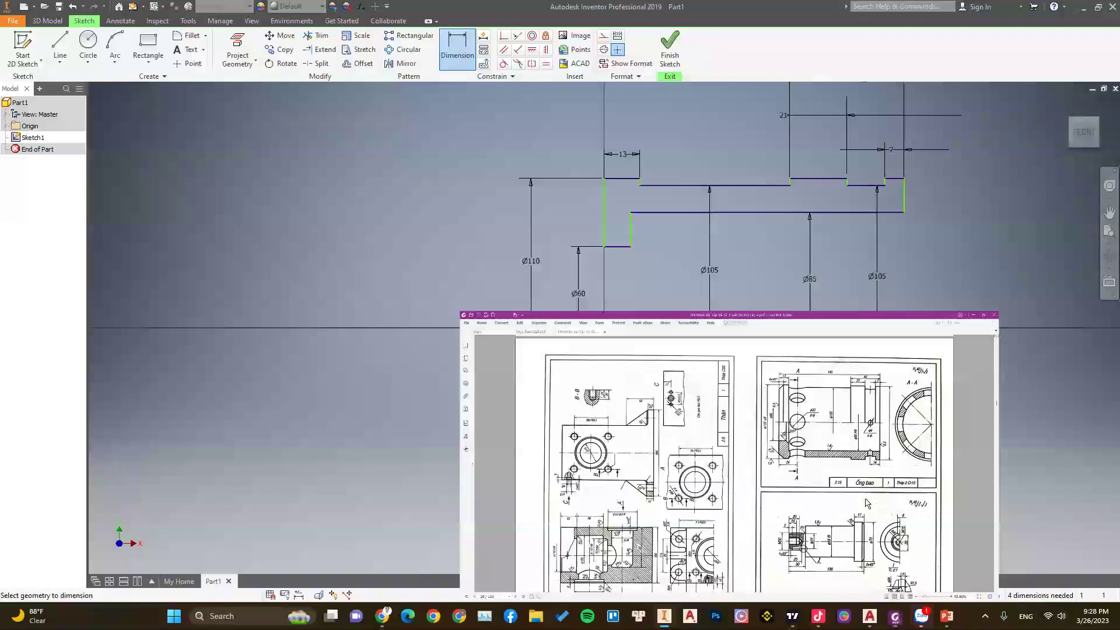
scroll(604, 325, up, 3)
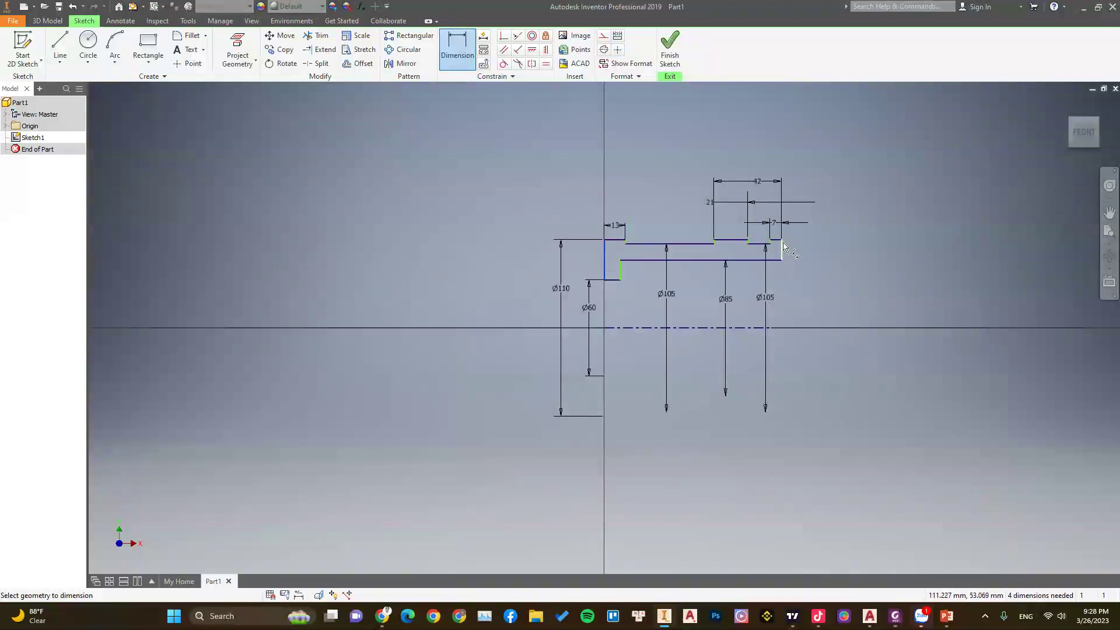
click(782, 249)
click(604, 259)
click(771, 161)
text(1)
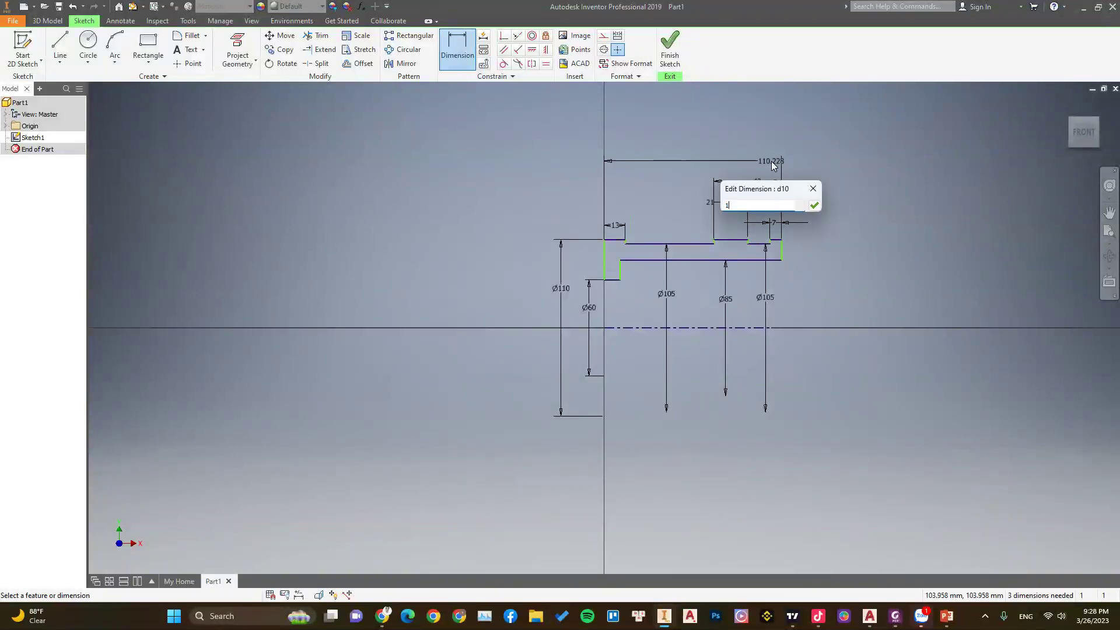
text(45)
key(Return)
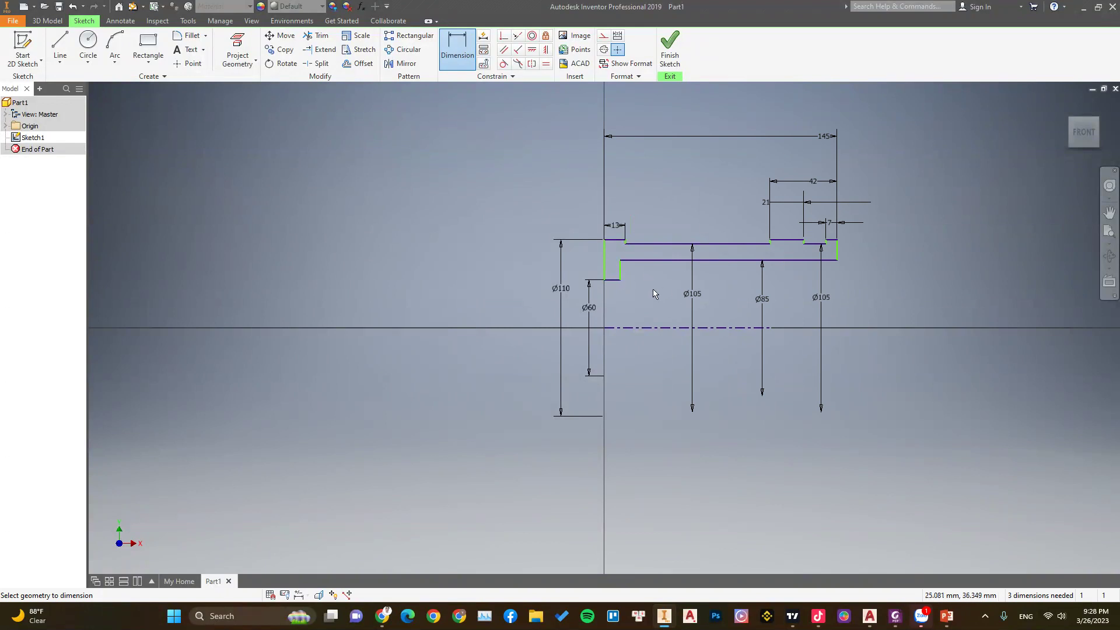
click(896, 616)
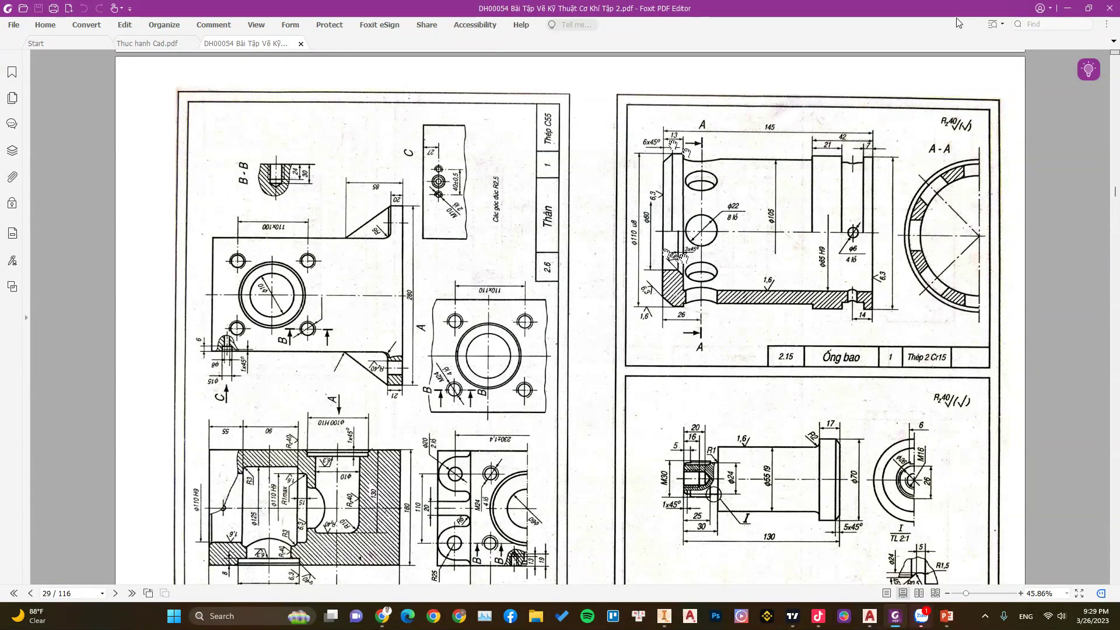
- Dimension the short step line beside the Ø60 bore at 3 mm
key(alt+Tab)
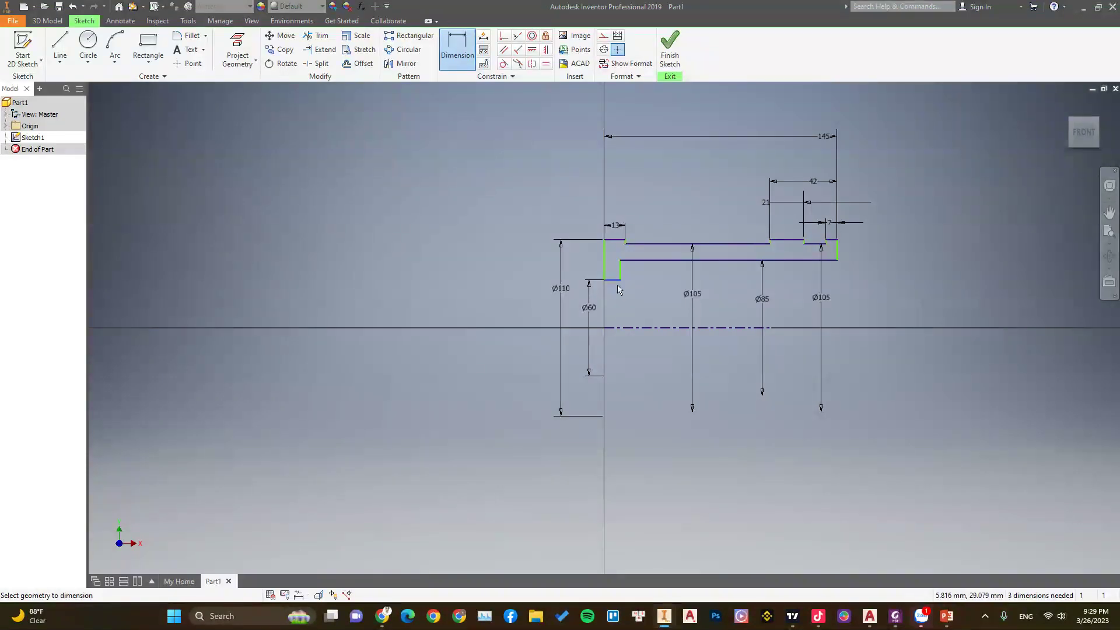
click(616, 280)
click(621, 297)
text(13)
key(Return)
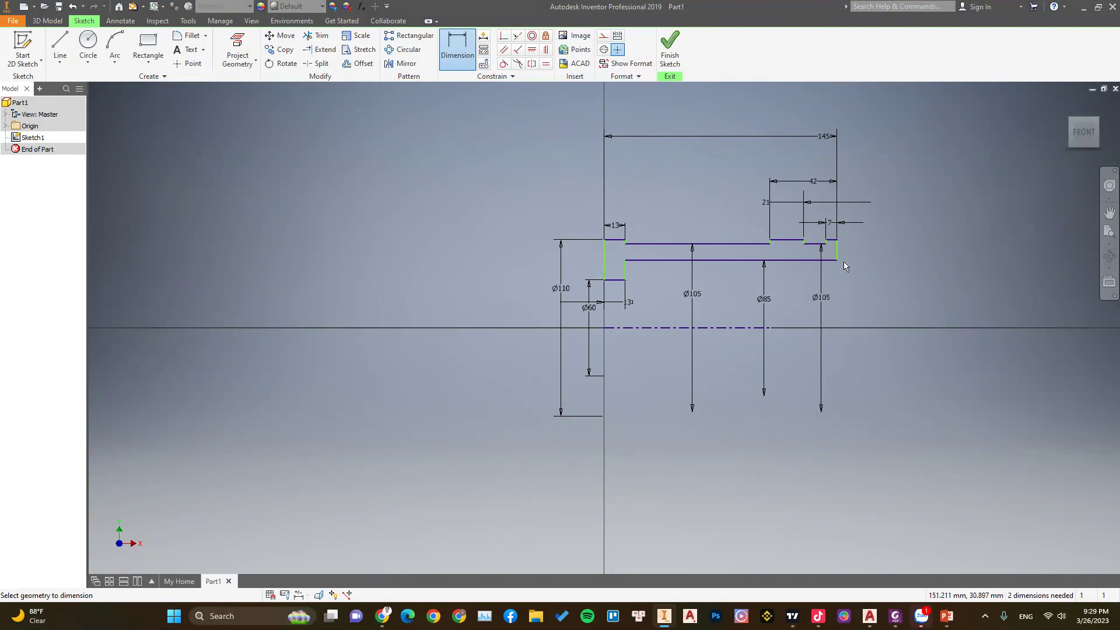
- Check sizes in the PDF, then nudge the sleeve profile along the axis and select its left end line
click(897, 622)
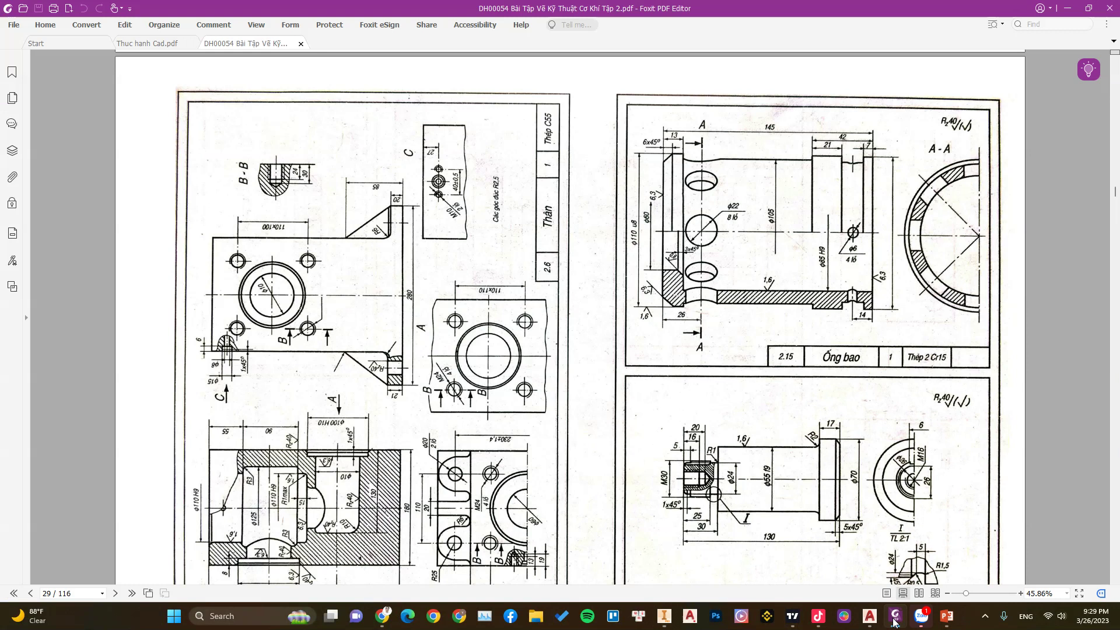
click(894, 619)
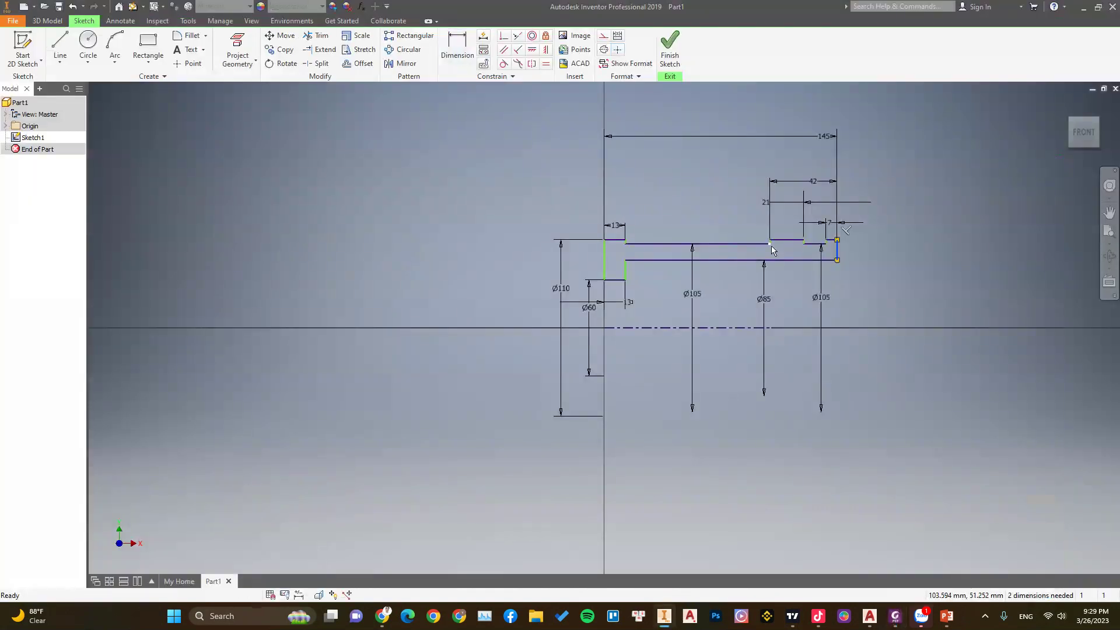
scroll(700, 263, up, 3)
scroll(671, 275, down, 4)
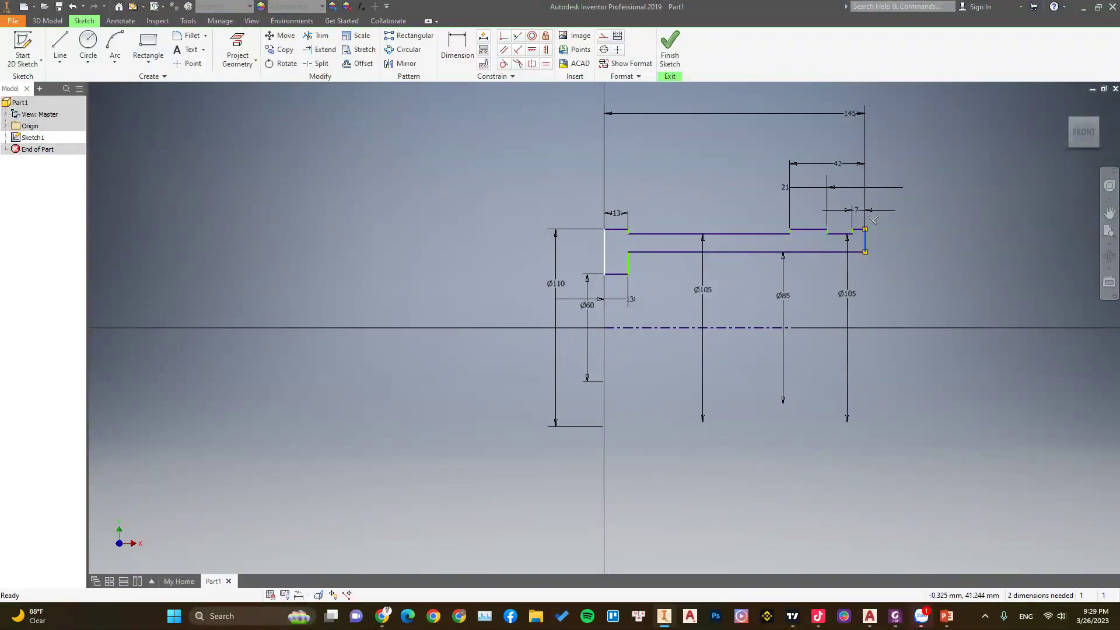
drag(605, 257, 588, 263)
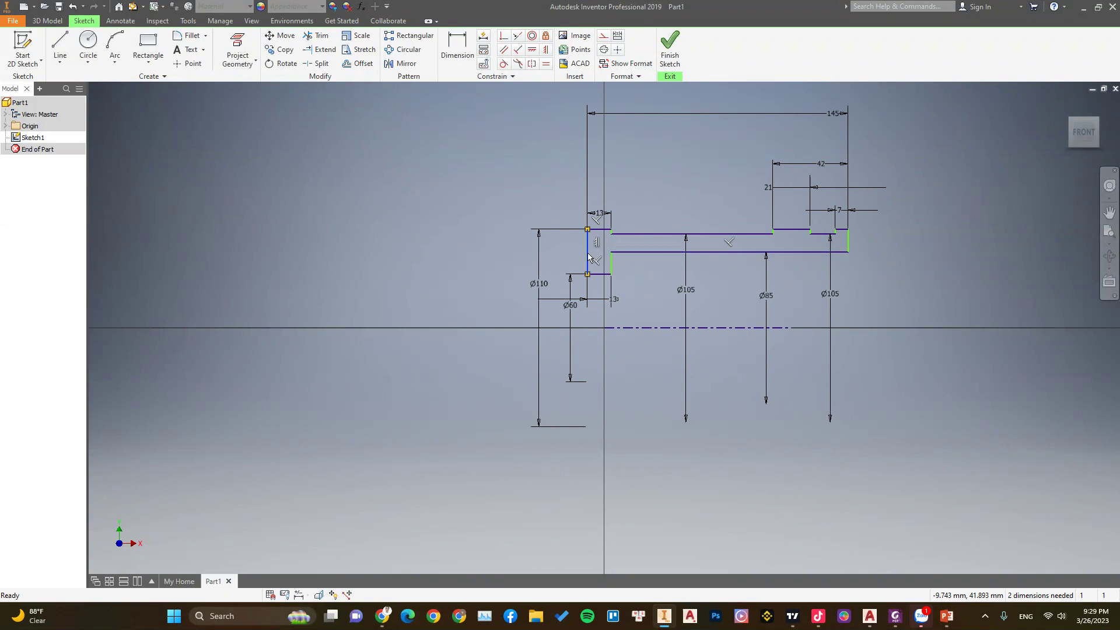
drag(589, 256, 612, 260)
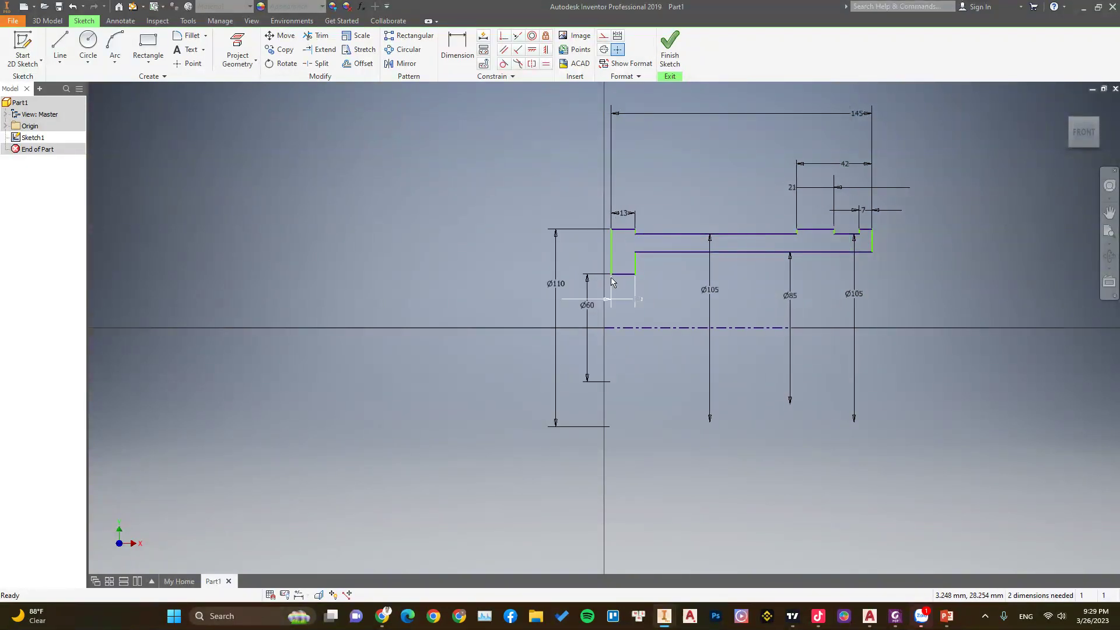
click(612, 275)
- Constrain the profile's left end vertically to the centreline endpoint at the origin
click(518, 39)
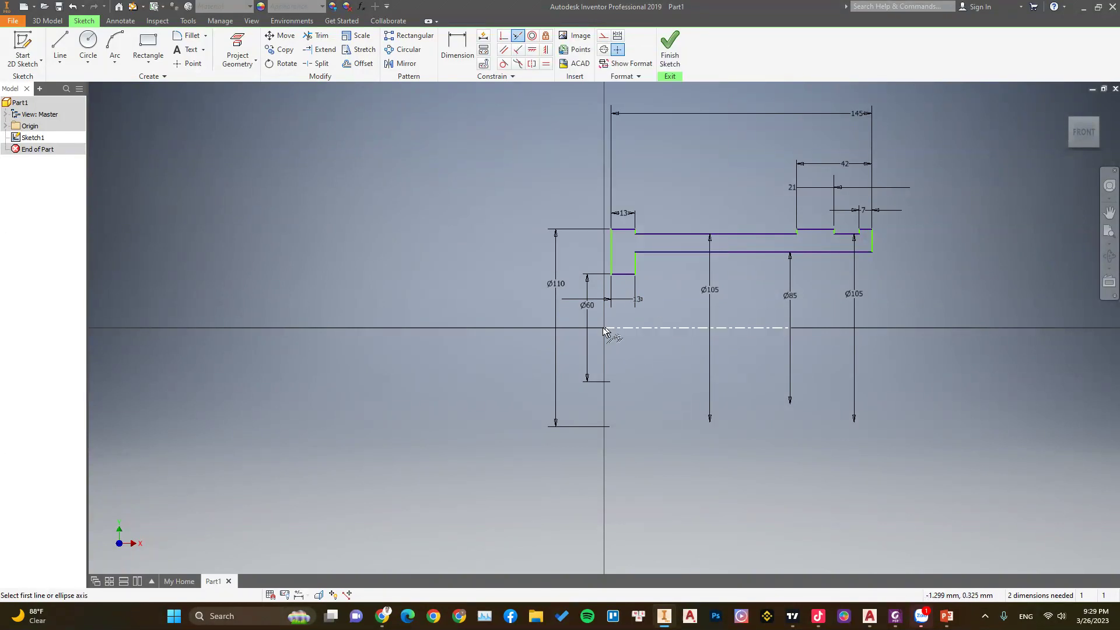
click(503, 37)
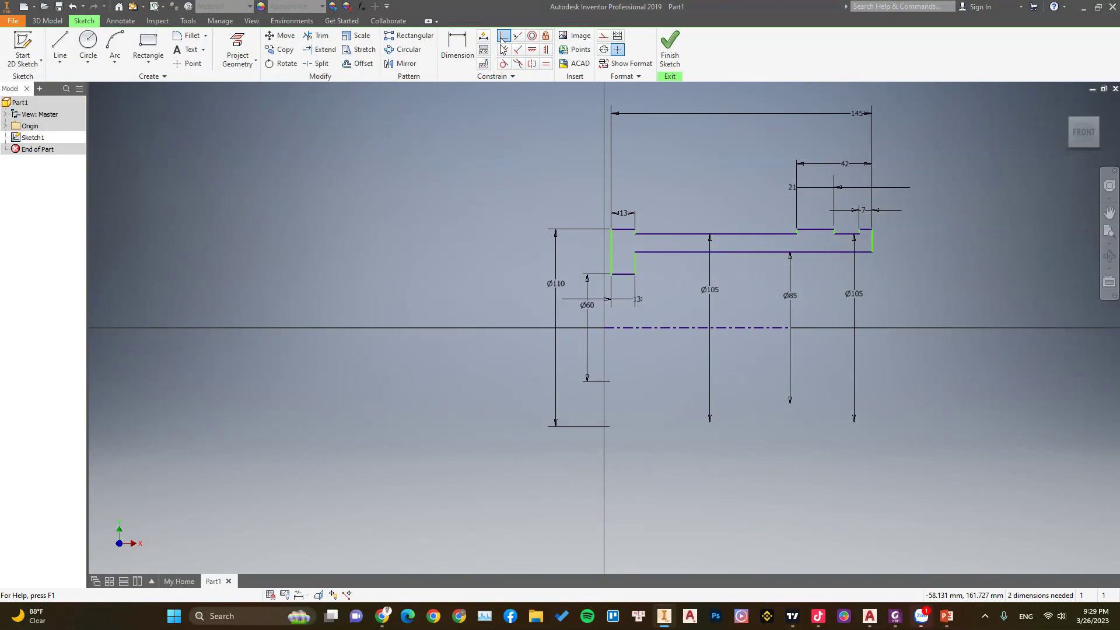
click(605, 329)
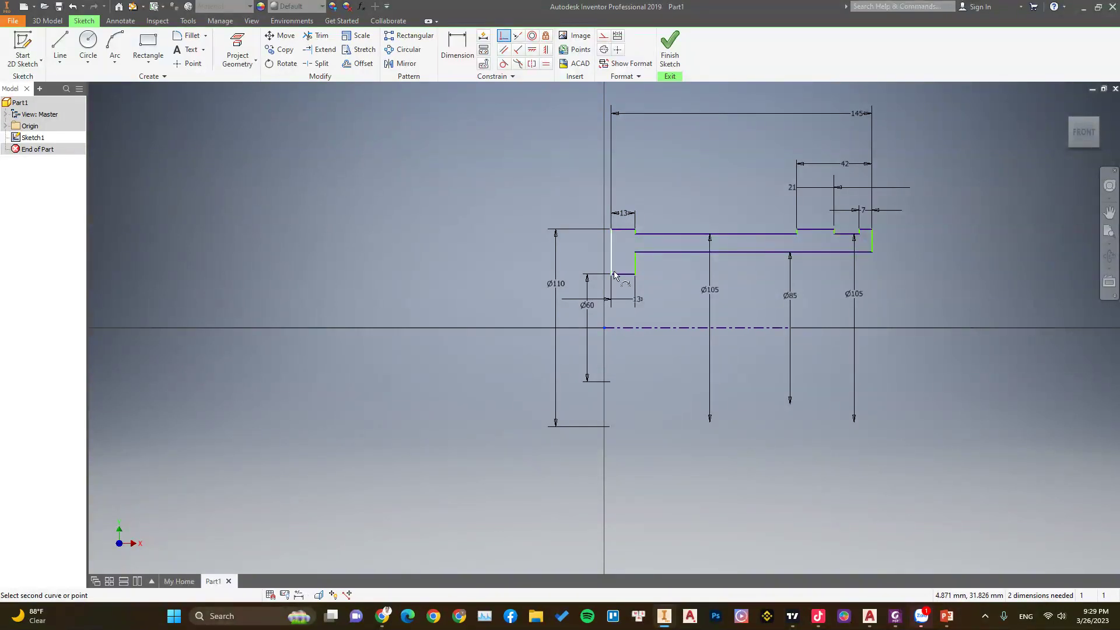
click(612, 274)
key(Escape)
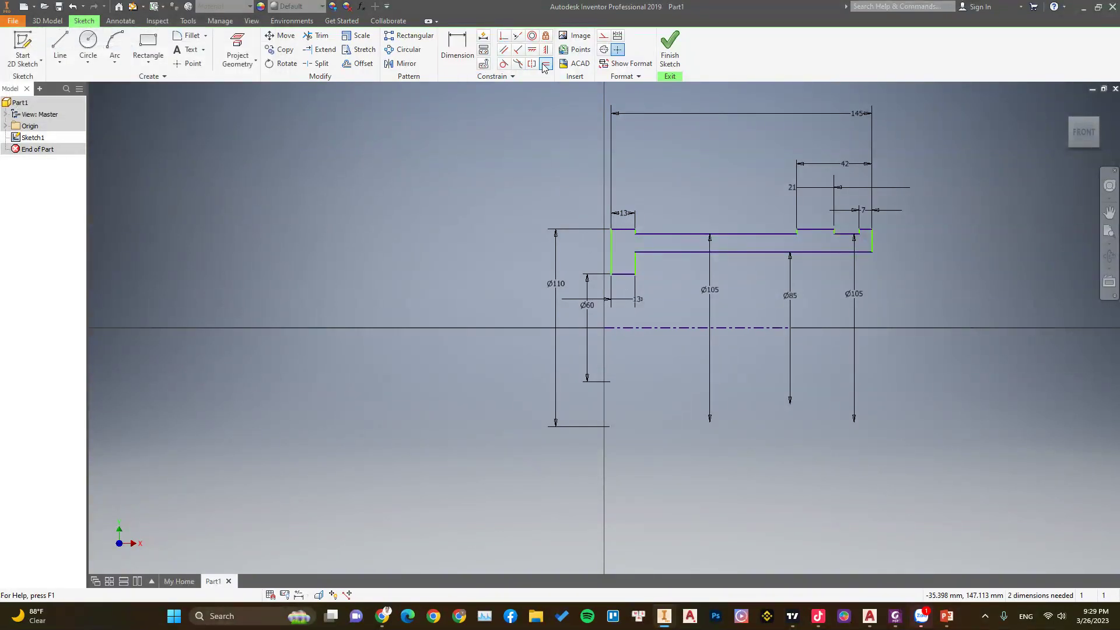
click(546, 49)
click(605, 328)
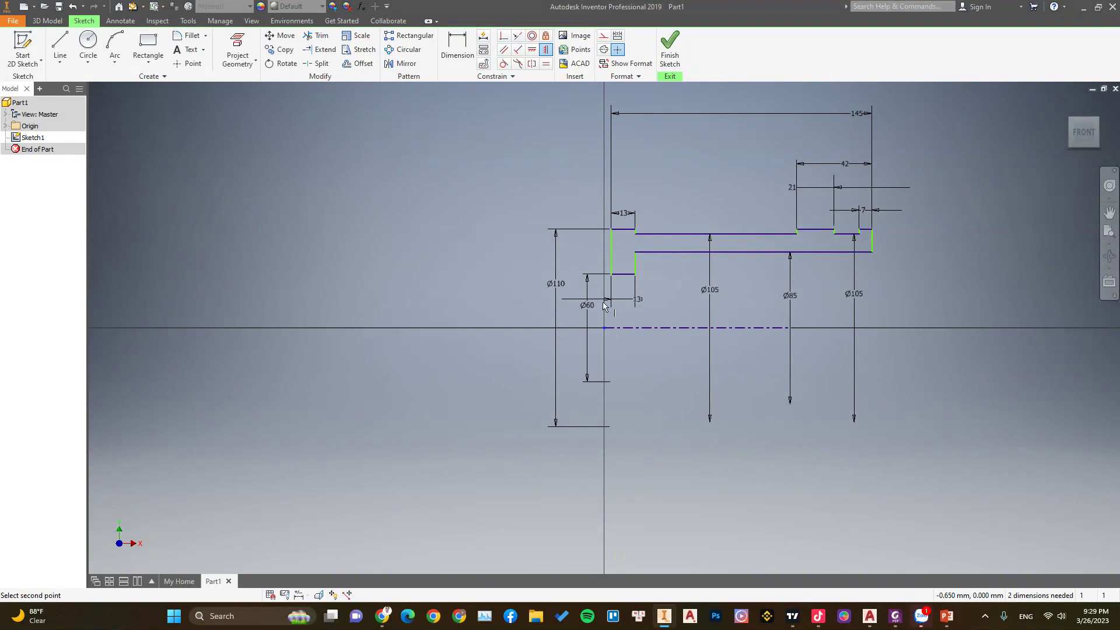
click(611, 274)
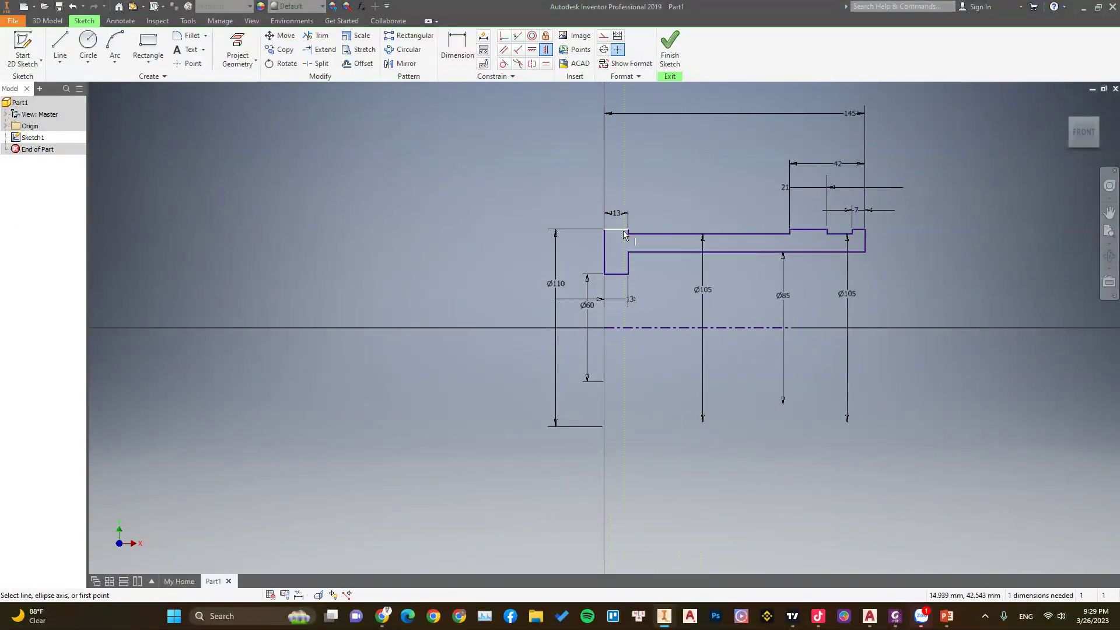
key(Escape)
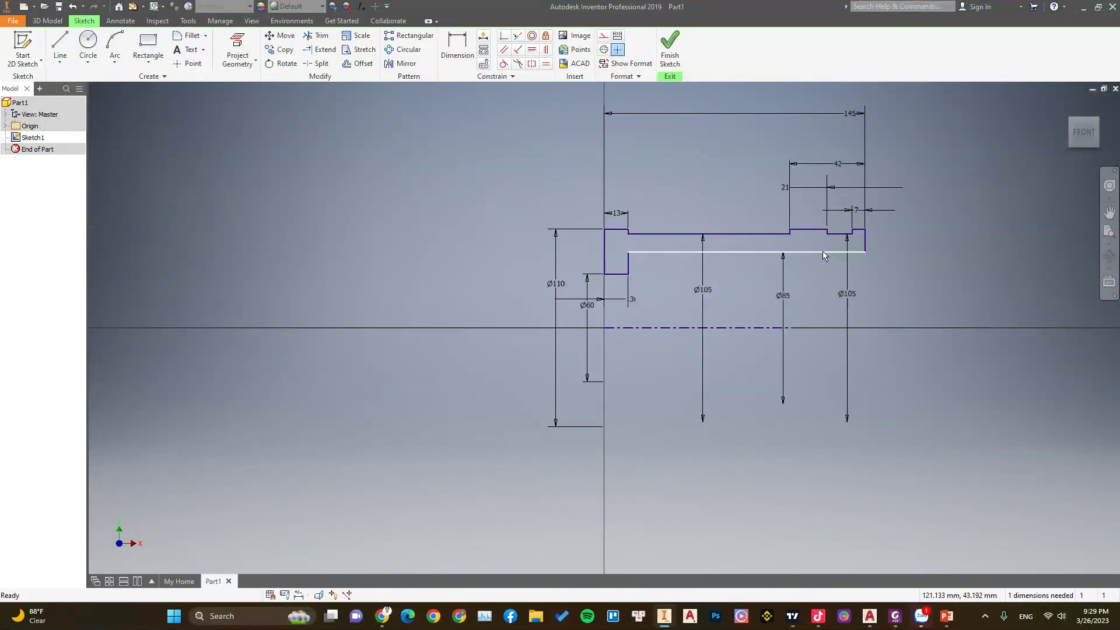
- Stretch the centreline out to the profile's right end
click(865, 242)
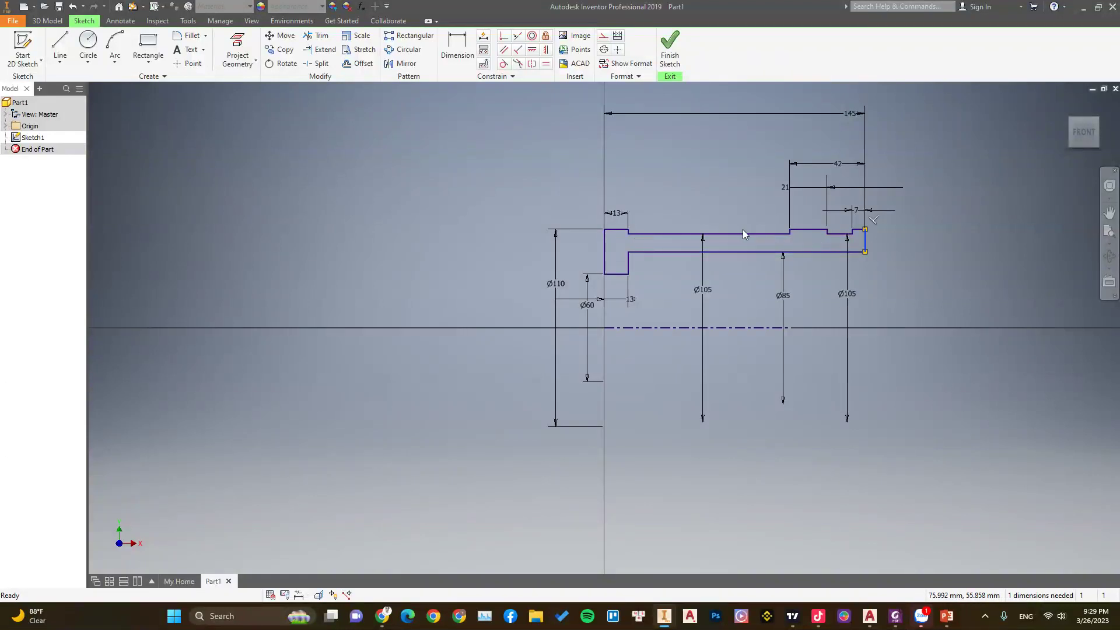
click(569, 204)
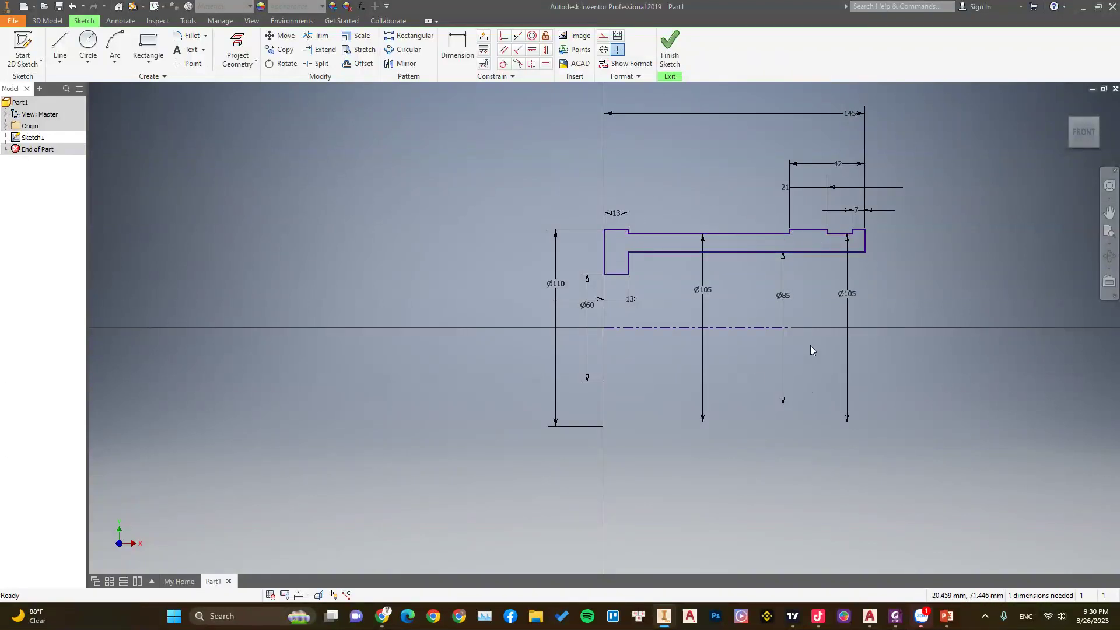
mouse_move(790, 328)
mouse_down()
mouse_move(836, 339)
mouse_move(878, 330)
mouse_up()
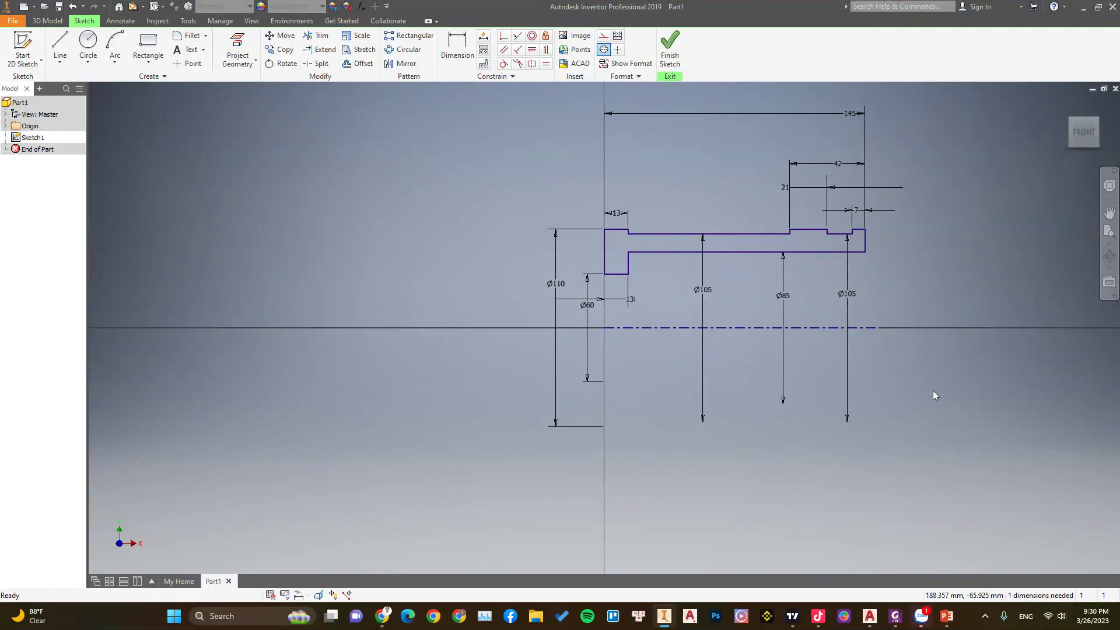
- Dimension the centreline at 145 mm and finish the fully constrained sleeve sketch
click(457, 47)
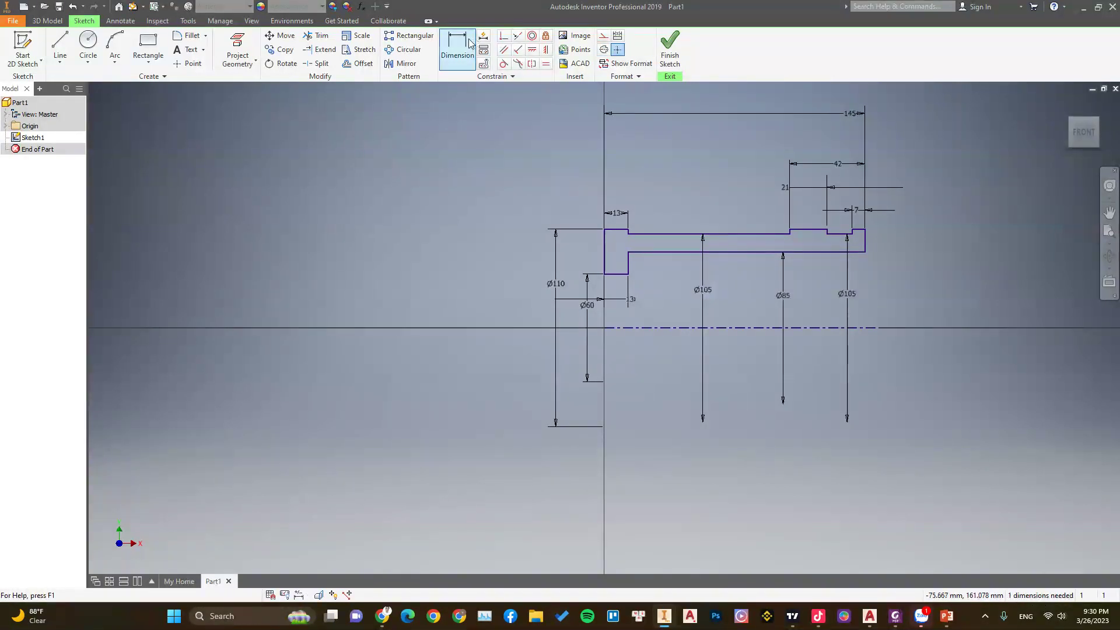
click(752, 329)
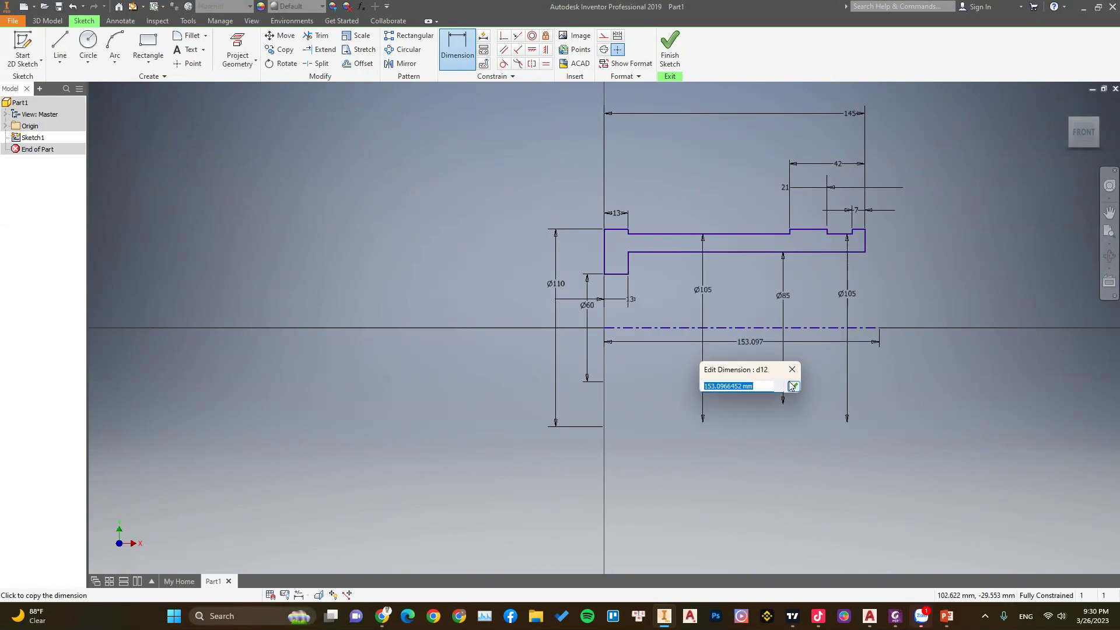
text(145)
click(792, 386)
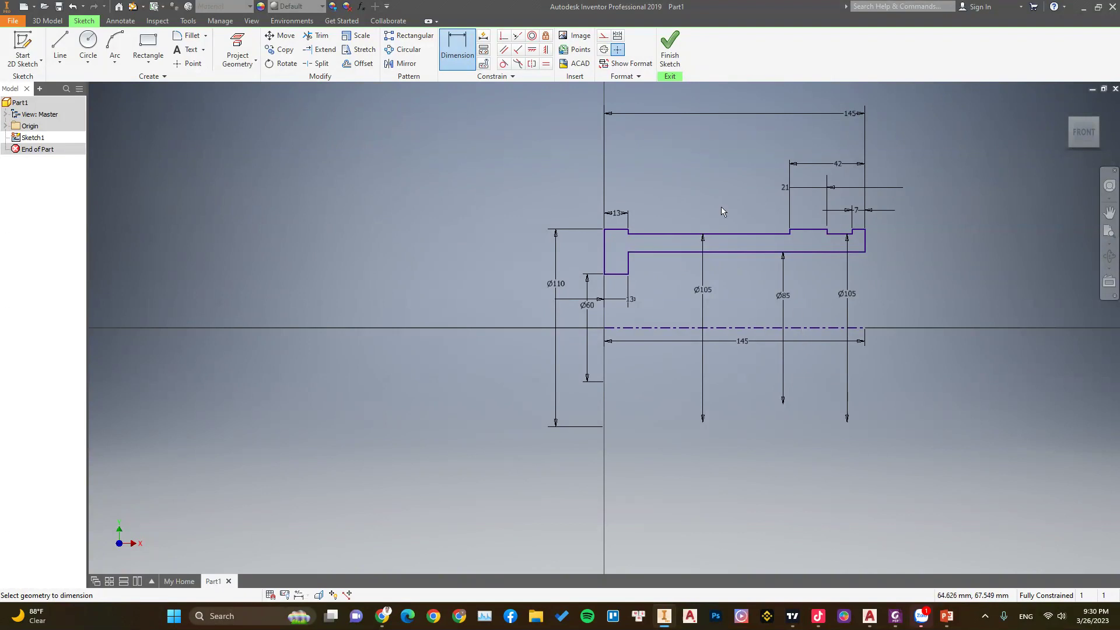
click(670, 51)
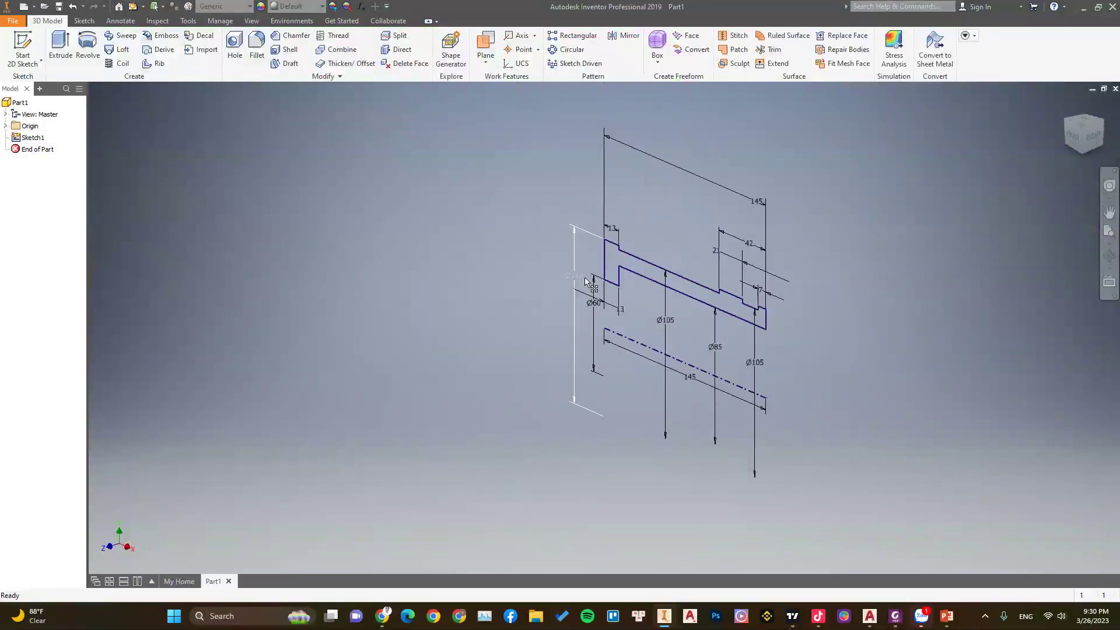
- Complete the revolve as Revolution1 and compare the hollow sleeve with the Ống bao PDF drawing
right_click(612, 147)
click(665, 149)
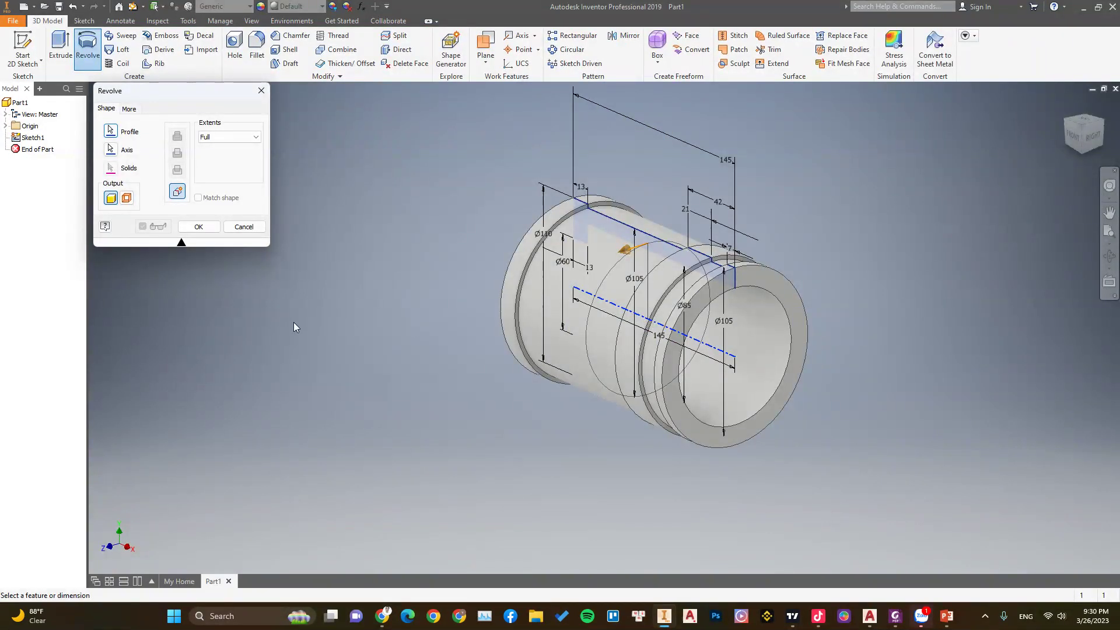
click(213, 229)
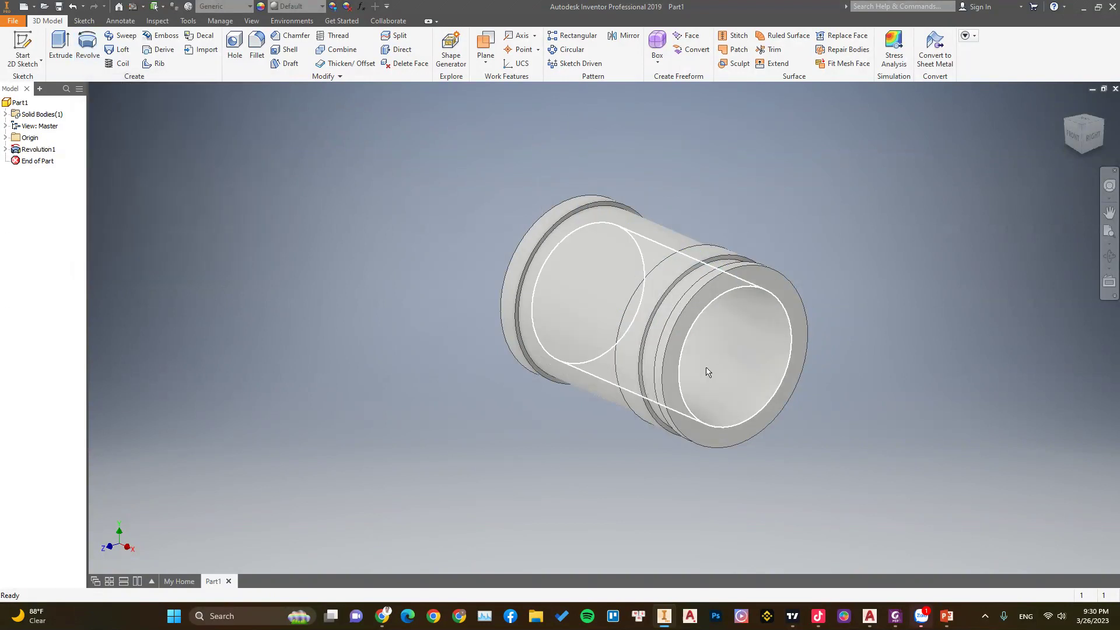
mouse_move(717, 317)
mouse_down()
mouse_move(813, 287)
mouse_move(832, 310)
mouse_move(805, 300)
mouse_up()
key(Escape)
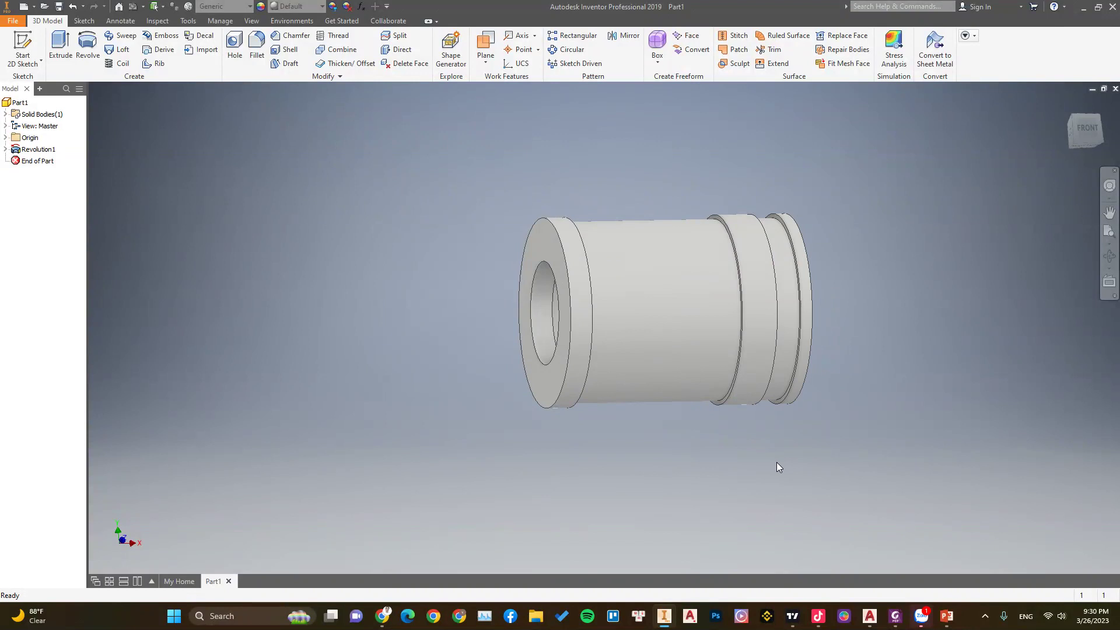
click(895, 616)
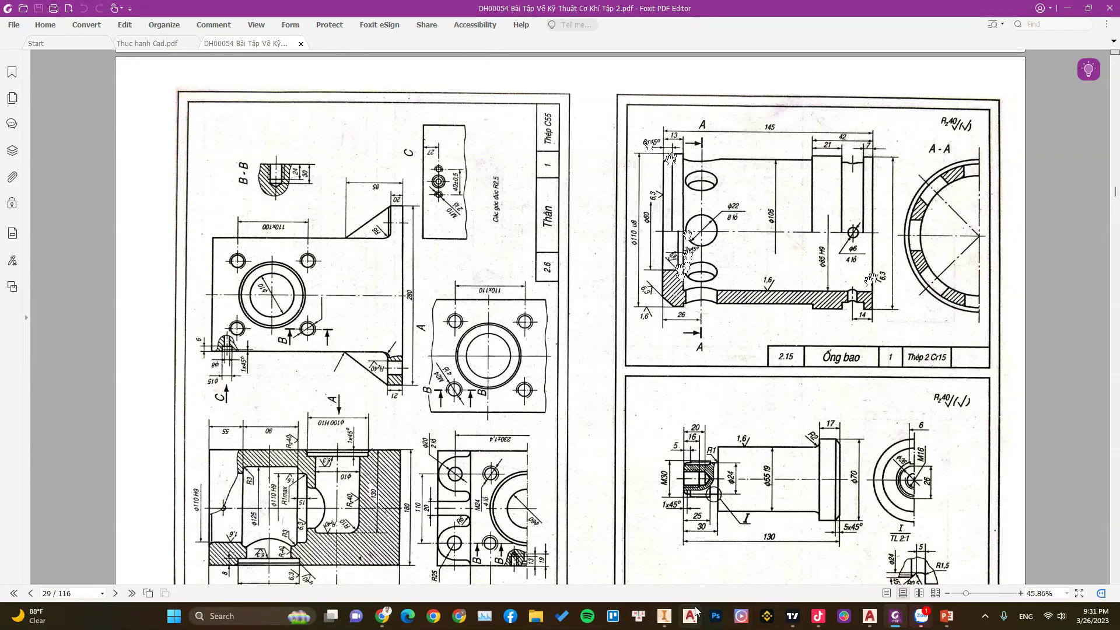
click(664, 616)
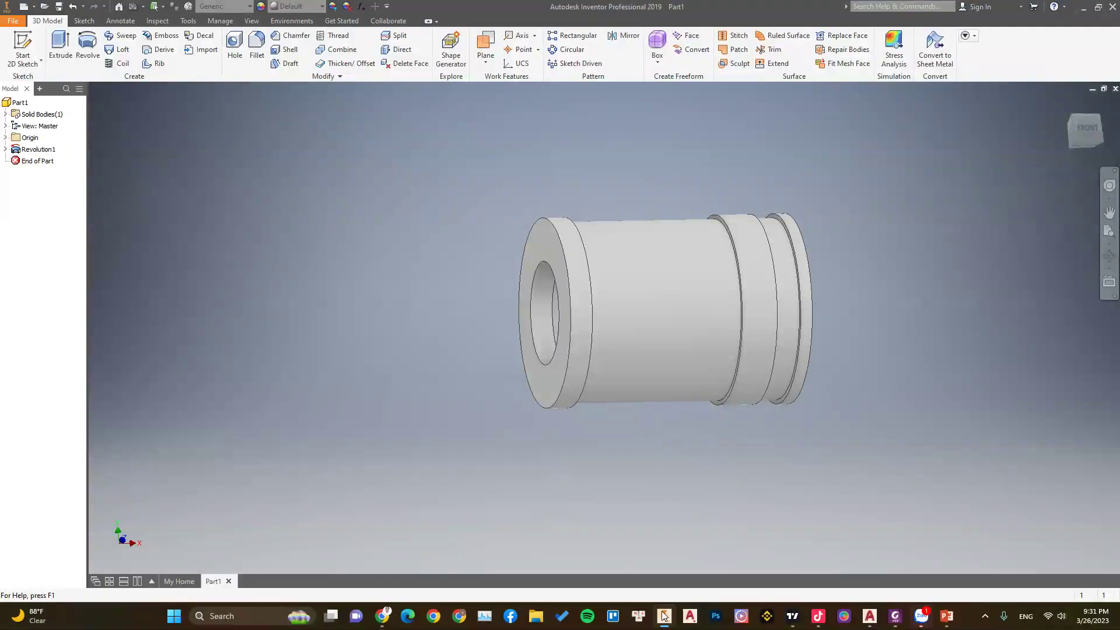
- Chamfer the sleeve's front outer edge with a 6 mm distance
click(277, 37)
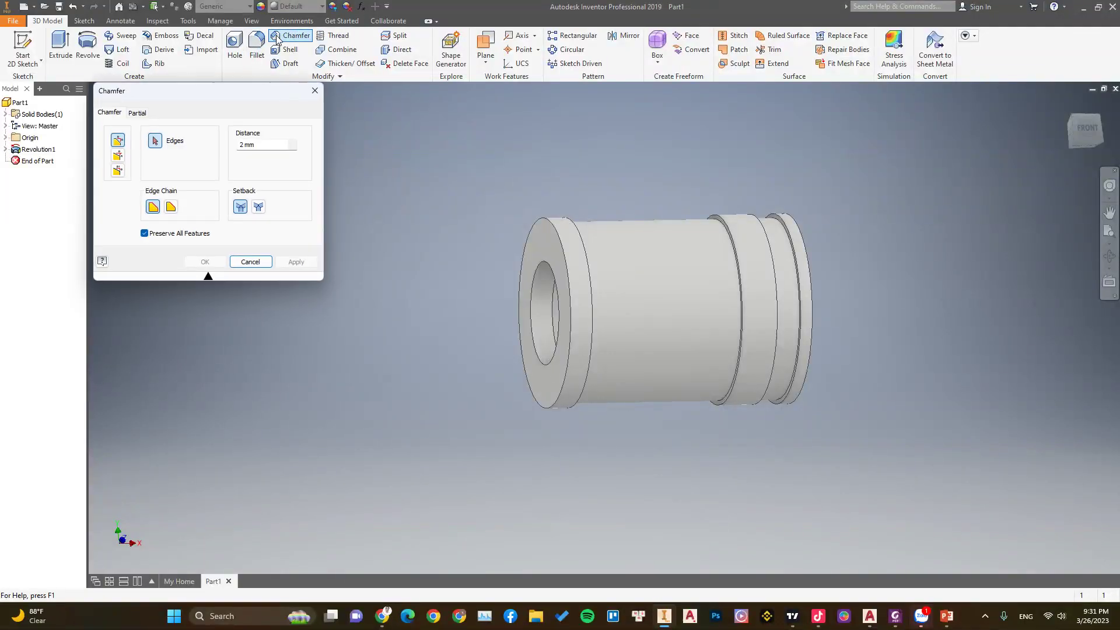
click(247, 145)
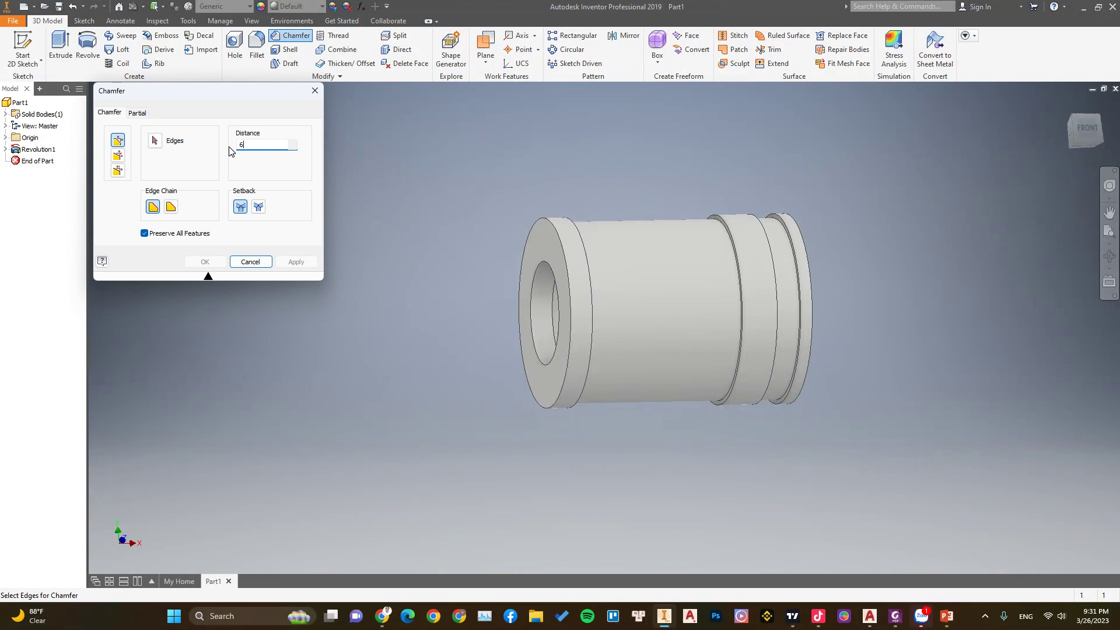
text(6)
click(556, 221)
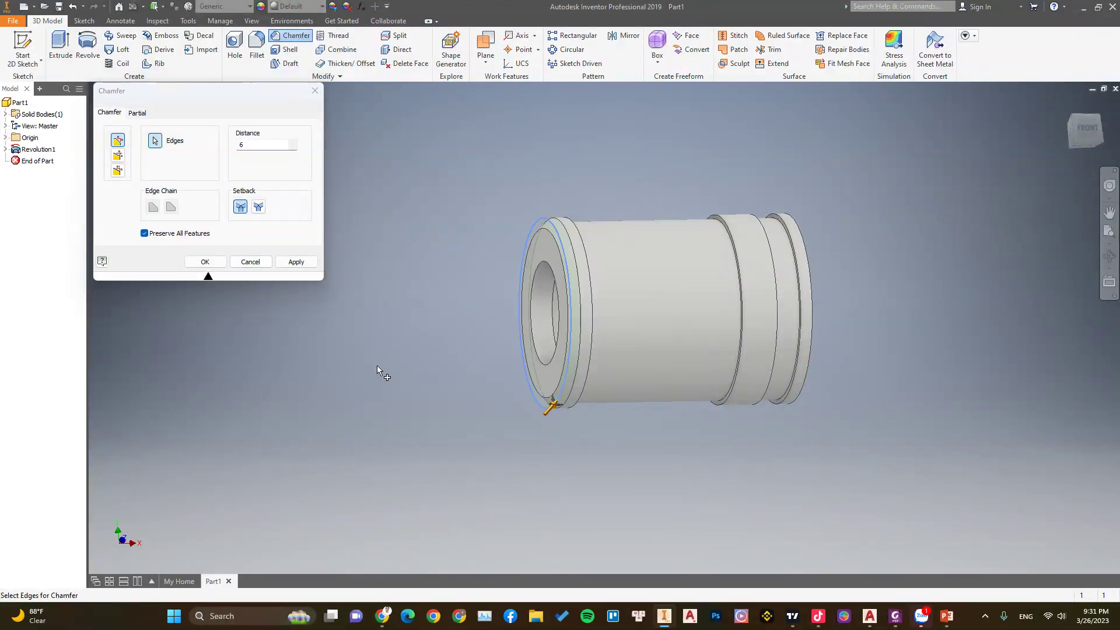
mouse_move(461, 367)
shift+middle_down()
mouse_move(533, 370)
mouse_move(512, 388)
mouse_move(480, 367)
mouse_move(551, 342)
shift+middle_up()
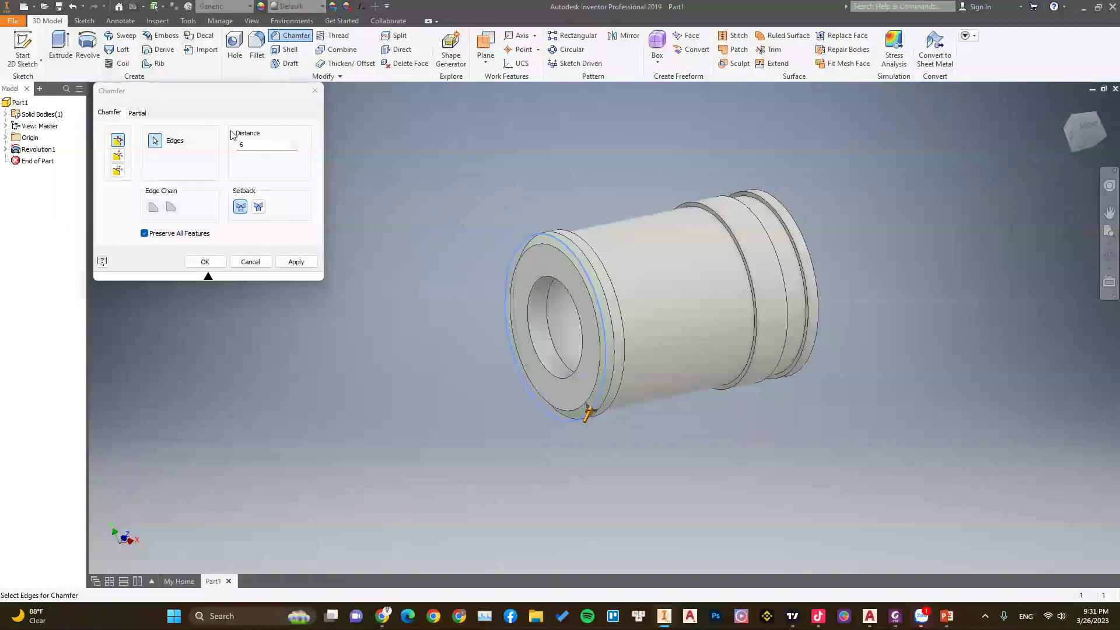
click(292, 261)
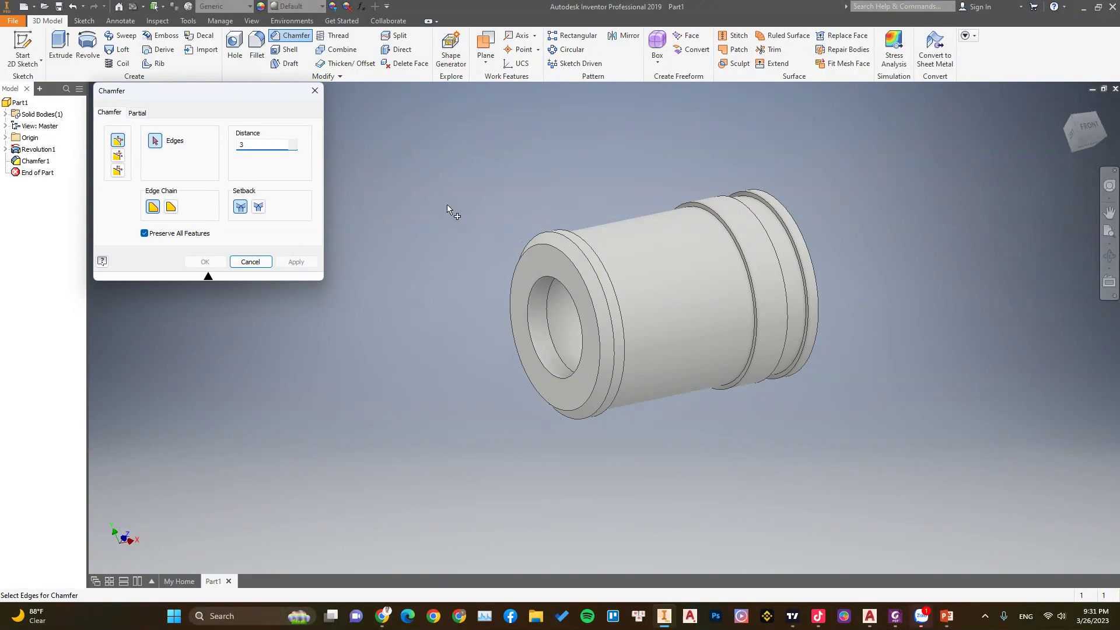
- Chamfer the bore's inner edge by 3 mm, then check the Ống bao drawing
click(569, 365)
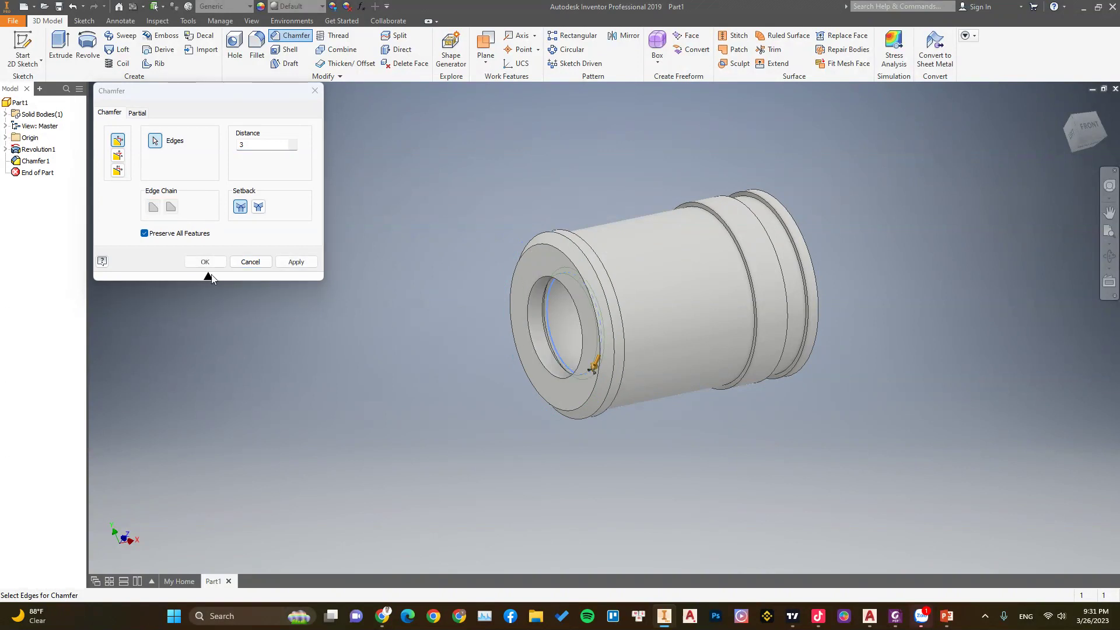
click(287, 264)
click(250, 262)
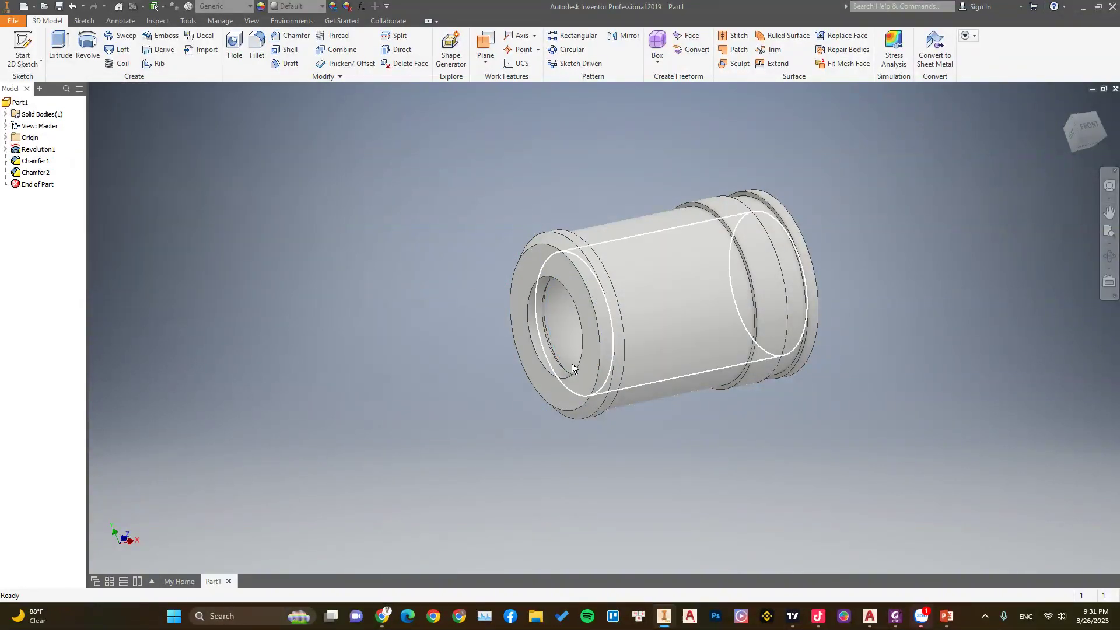
mouse_move(575, 343)
shift+middle_down()
mouse_move(650, 370)
mouse_move(640, 328)
mouse_move(525, 344)
mouse_move(517, 370)
mouse_move(695, 425)
shift+middle_up()
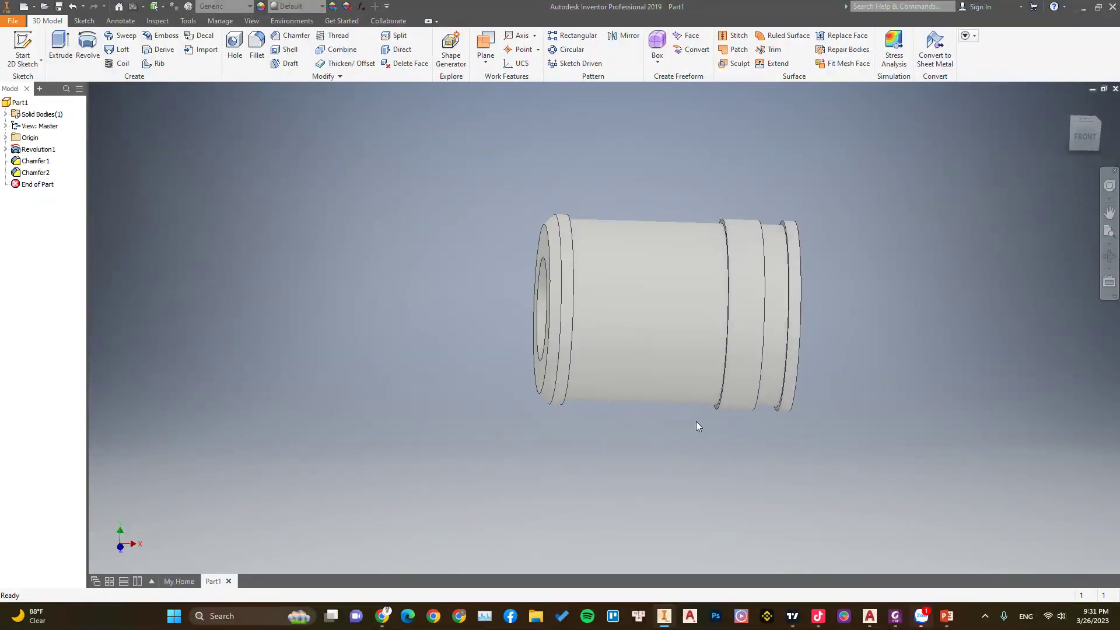
click(896, 618)
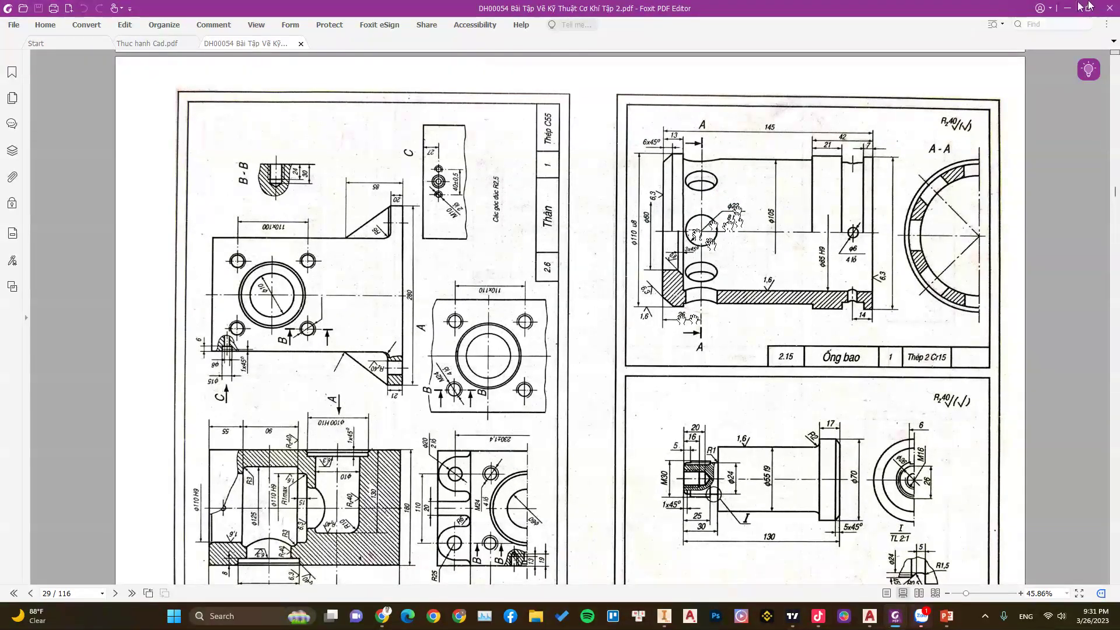
key(alt+Tab)
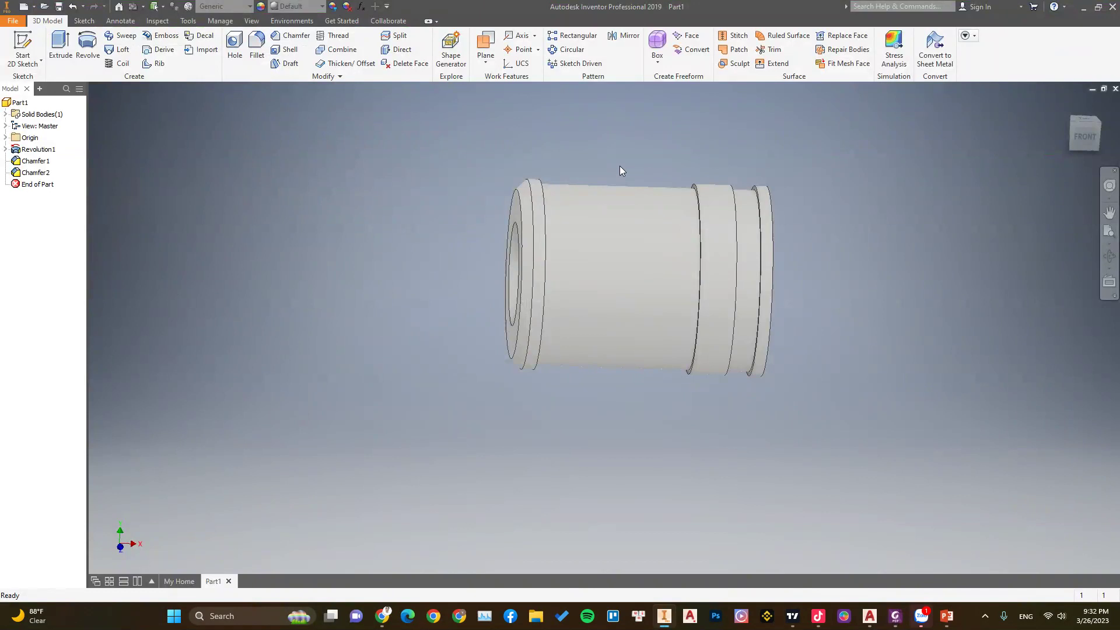
- Start a new 2D sketch on the part's XZ origin plane
shift+middle_drag(620, 171, 636, 192)
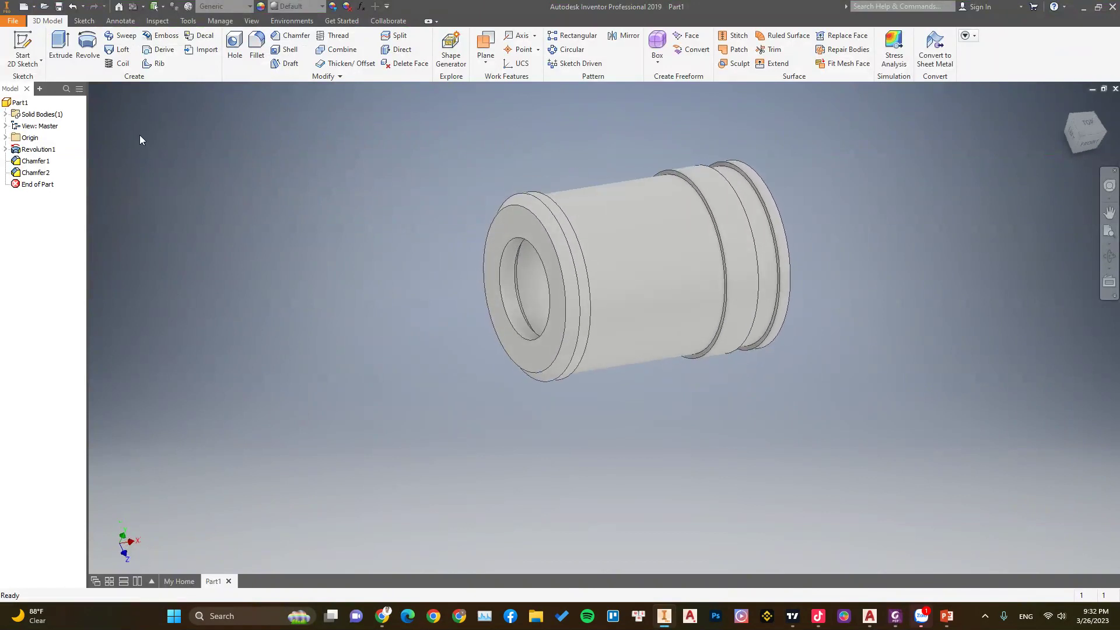
click(5, 138)
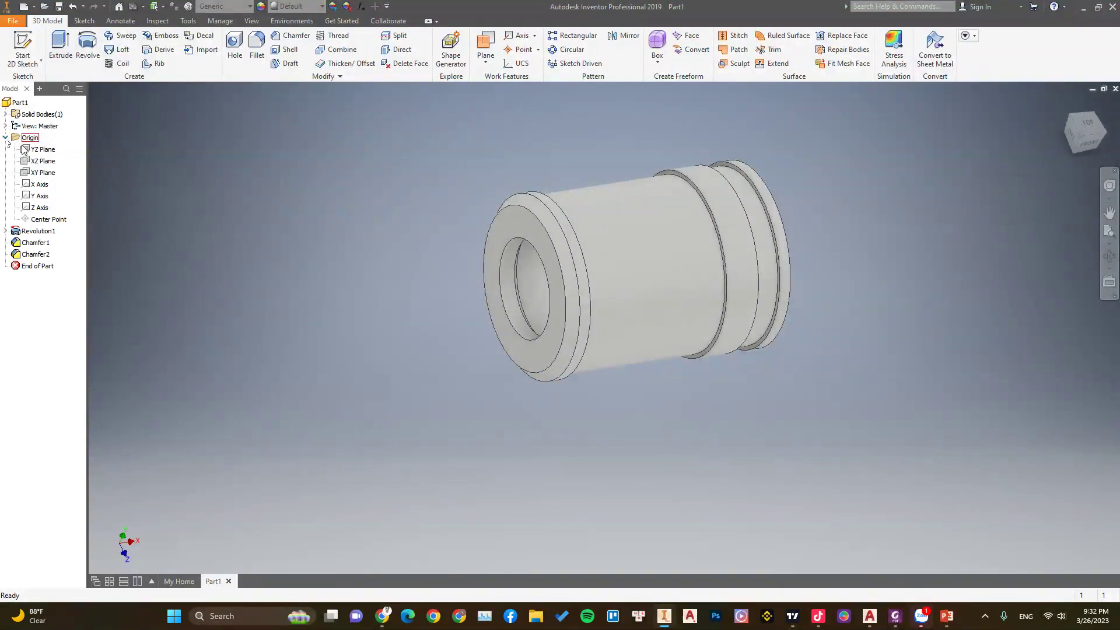
click(40, 164)
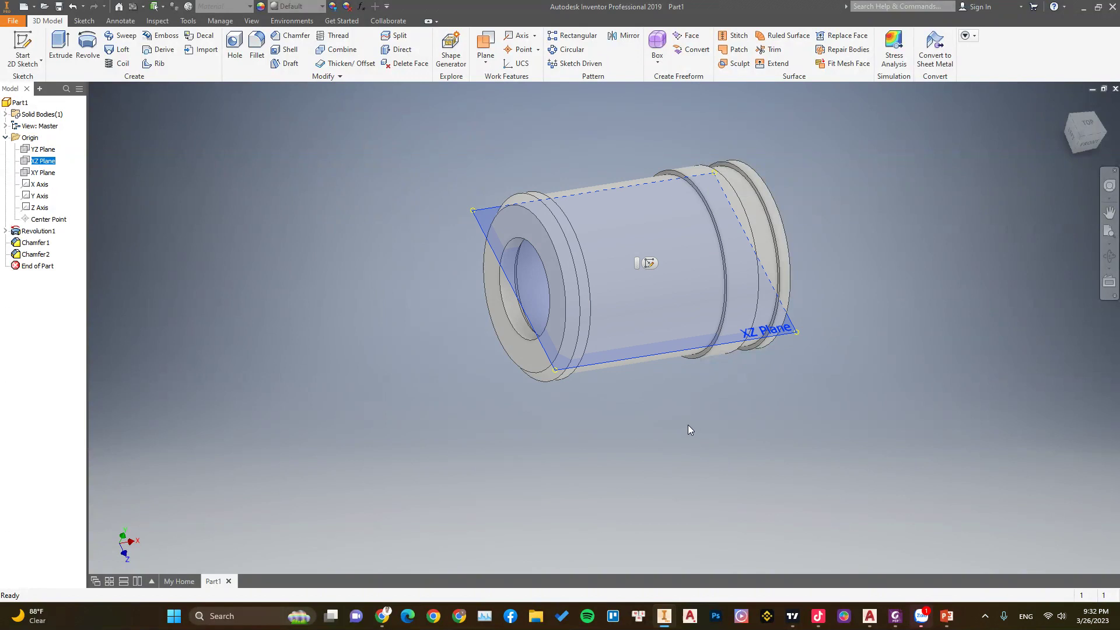
shift+middle_drag(688, 429, 652, 444)
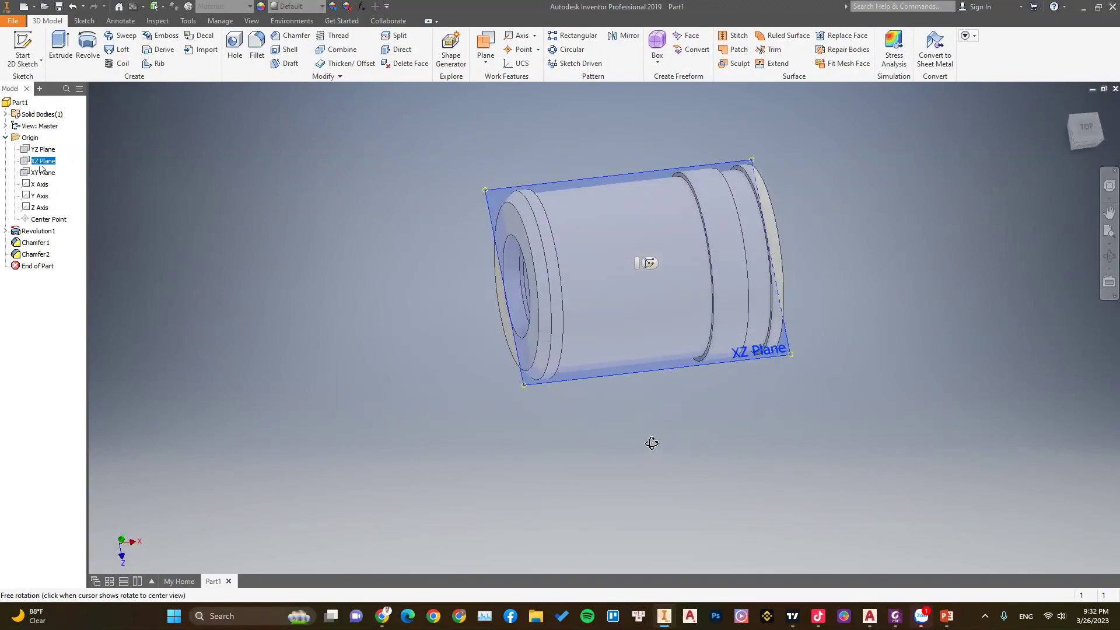
click(649, 263)
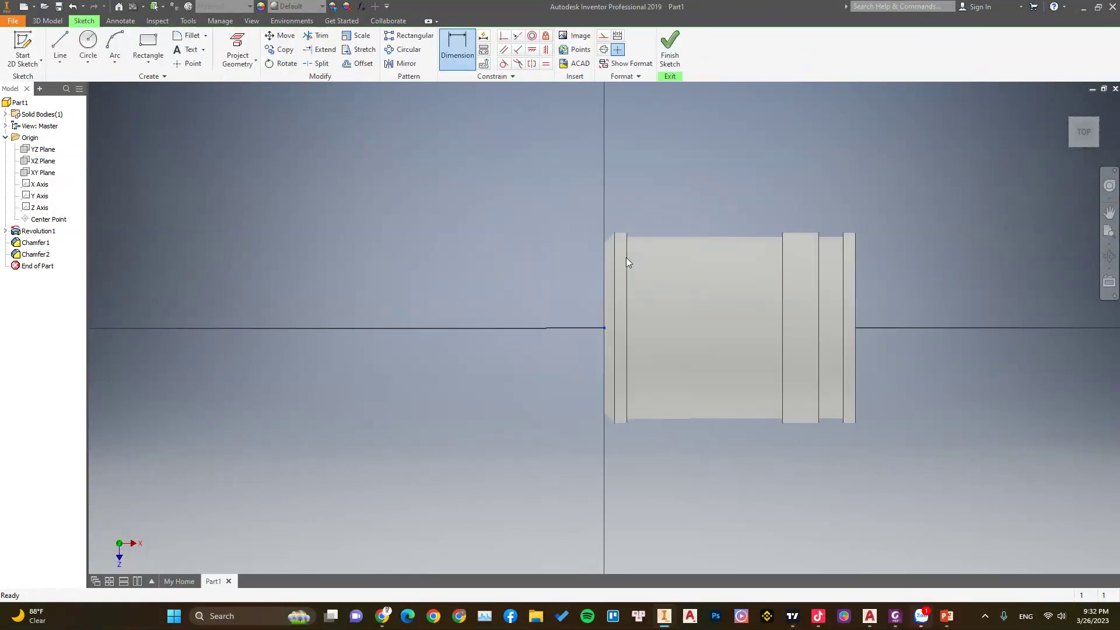
- Draw a 22 mm circle centred on the sleeve axis and slice the view
right_click(325, 161)
click(300, 146)
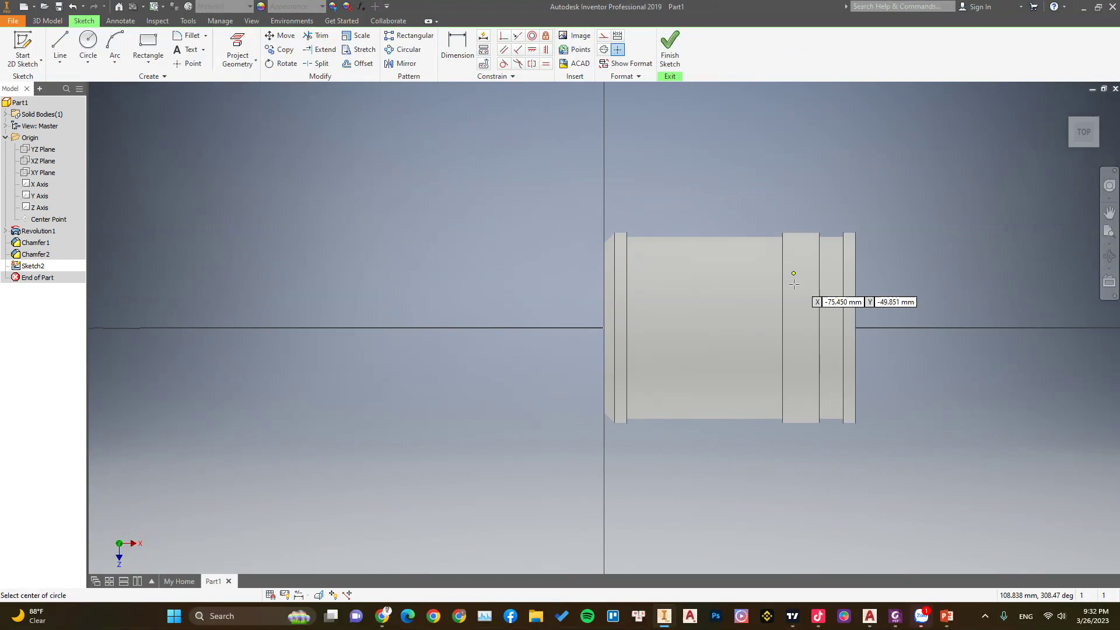
click(649, 327)
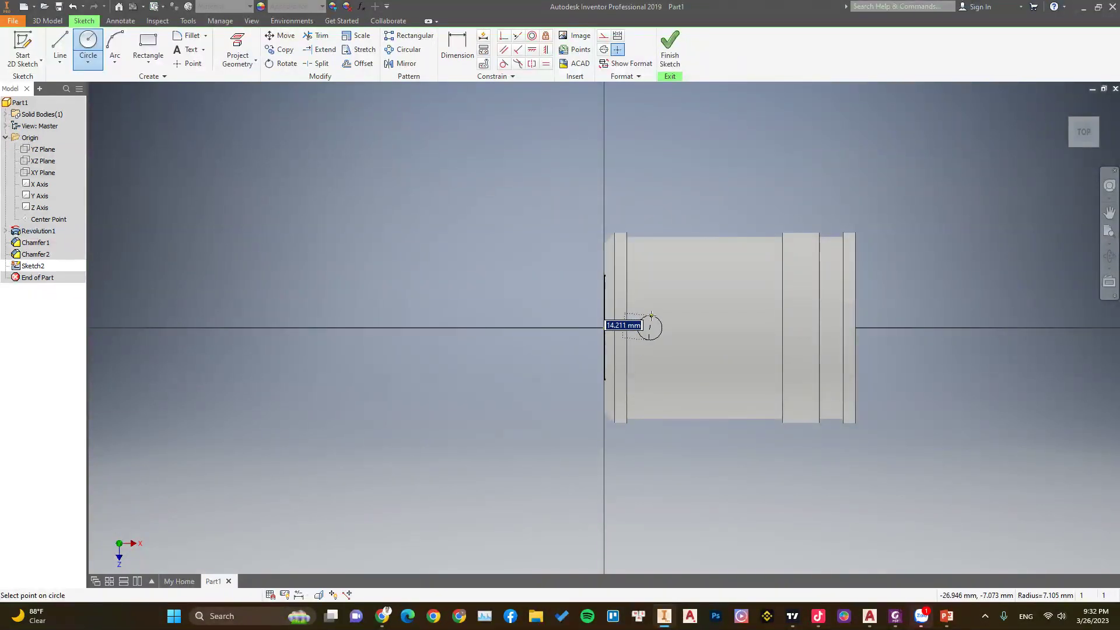
text(22)
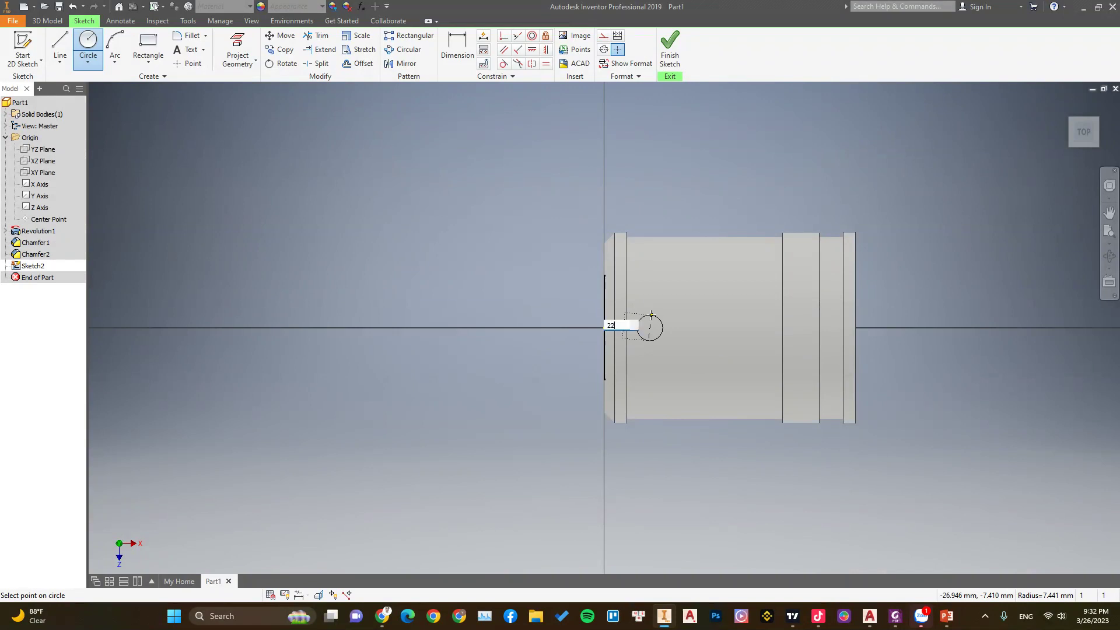
key(Return)
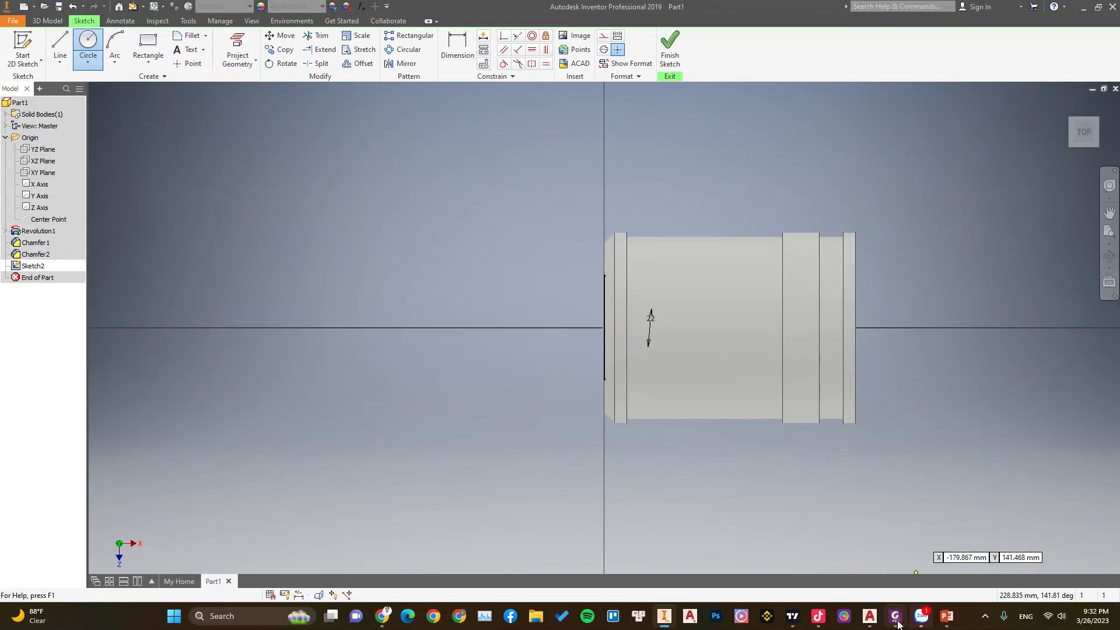
click(896, 619)
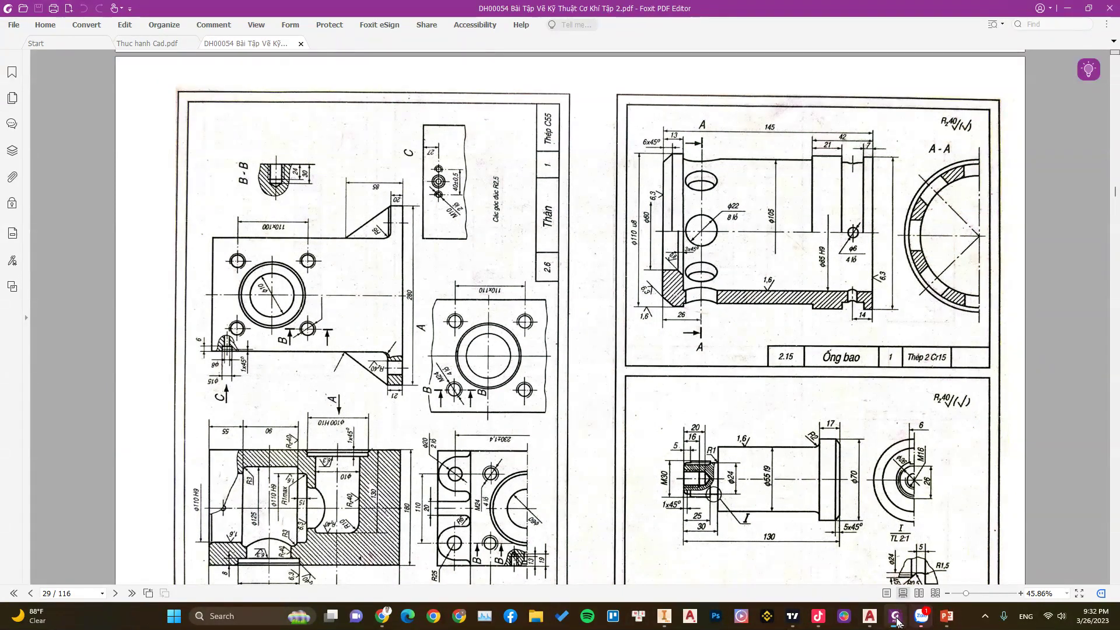
click(664, 616)
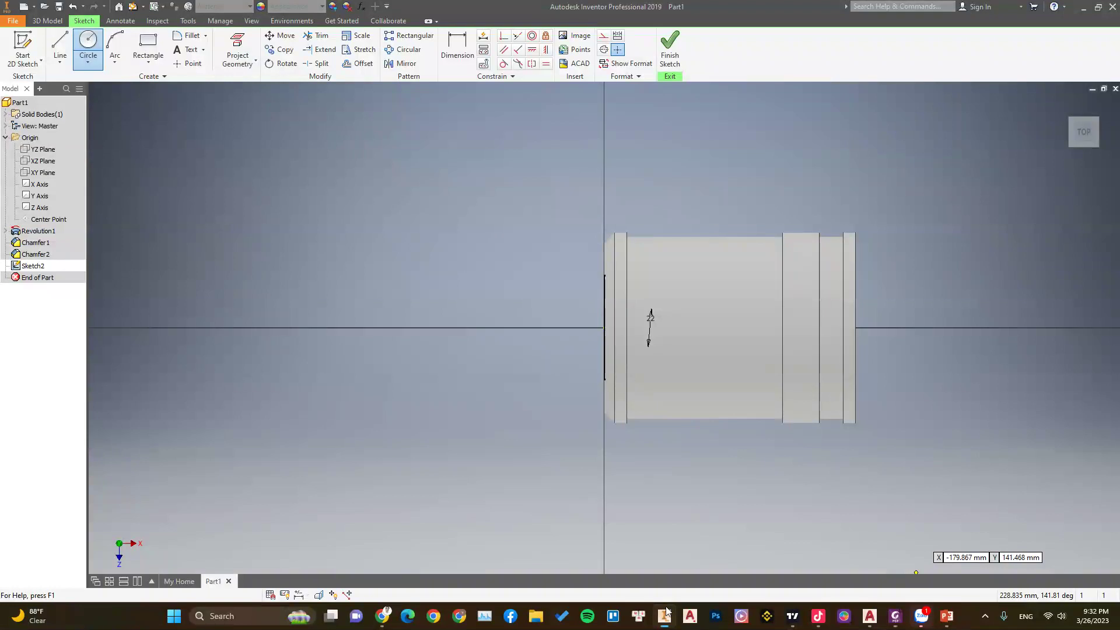
key(Escape)
key(F7)
right_click(522, 185)
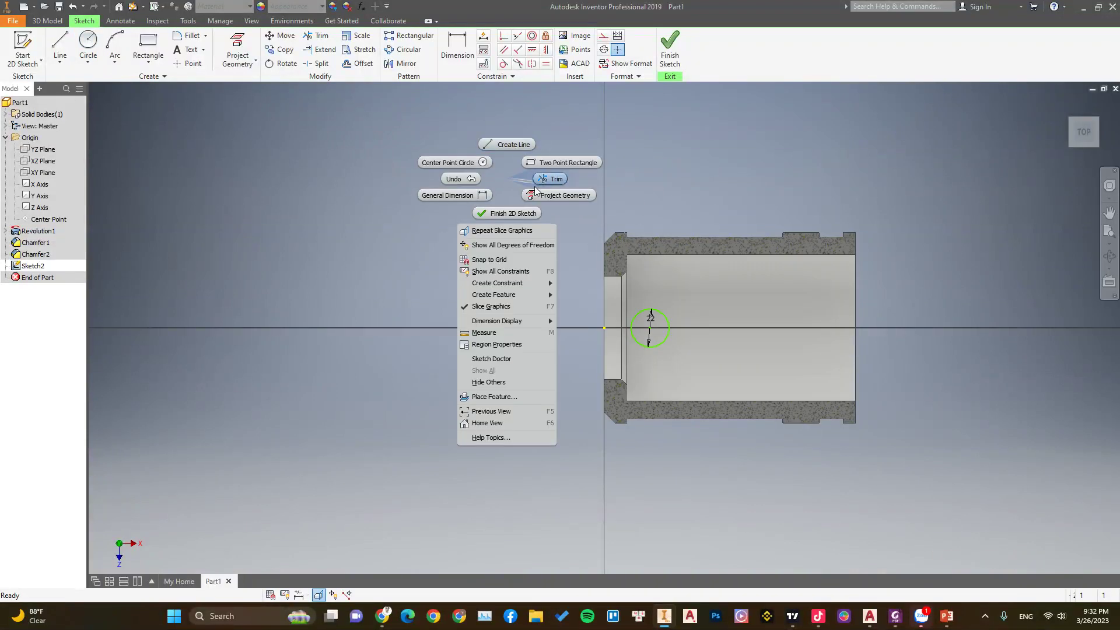
- Dimension the hole circle's centre 26 mm from the sleeve's front end
click(484, 198)
click(639, 318)
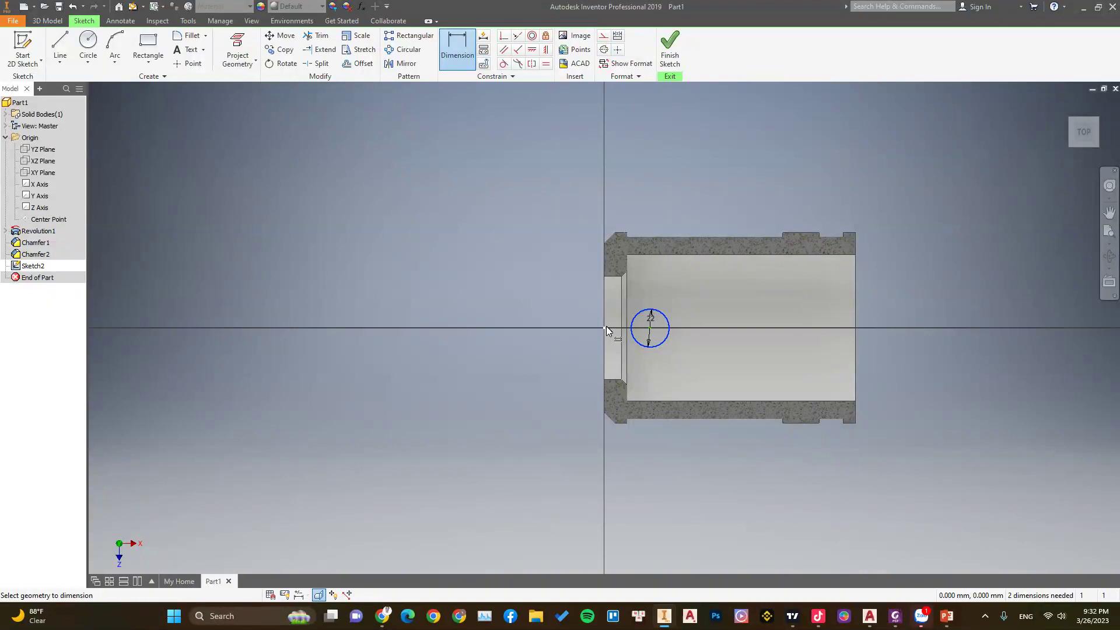
click(641, 288)
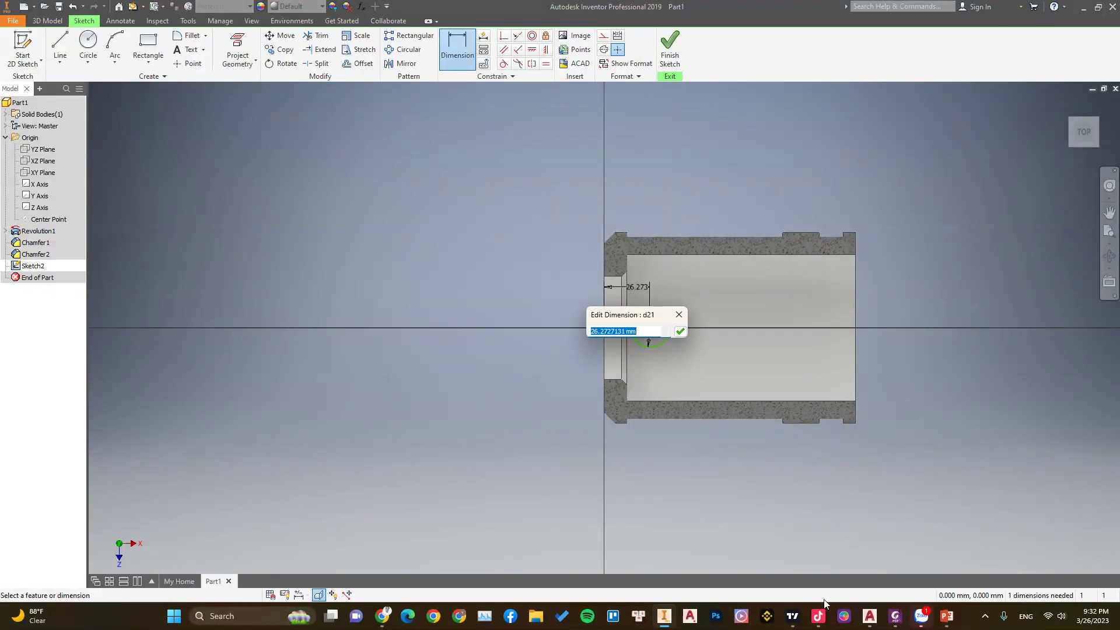
click(894, 618)
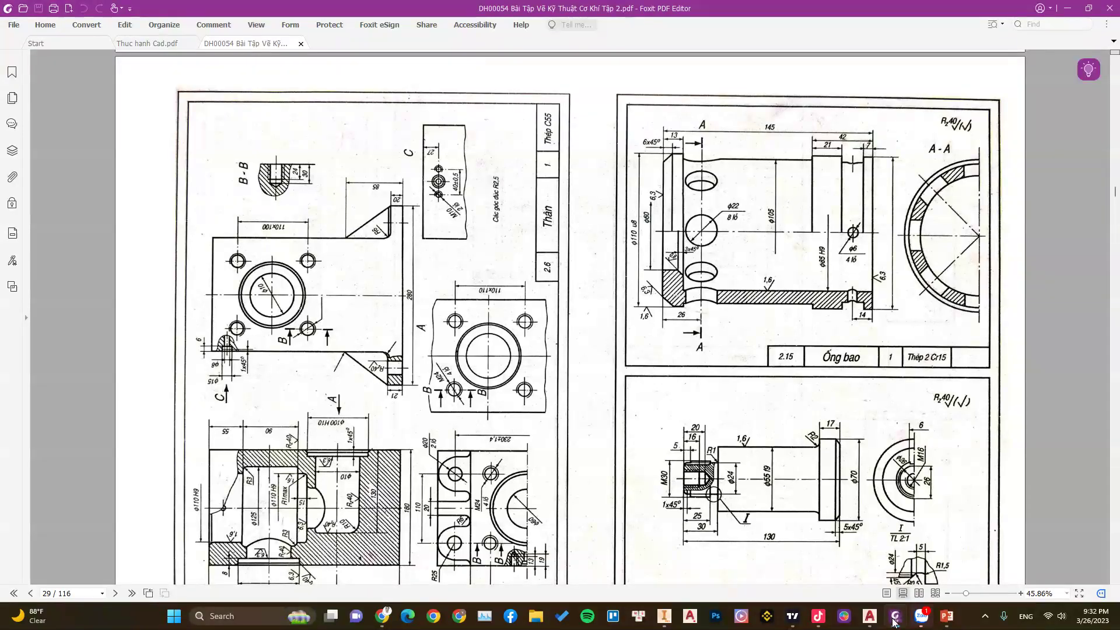
click(894, 618)
text(26)
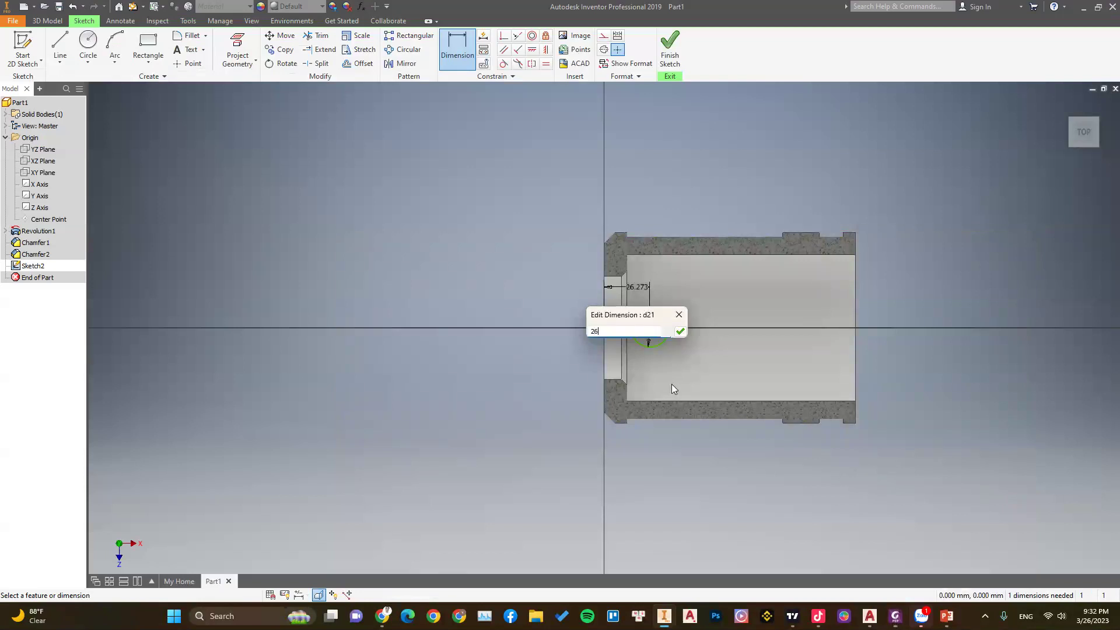
key(Return)
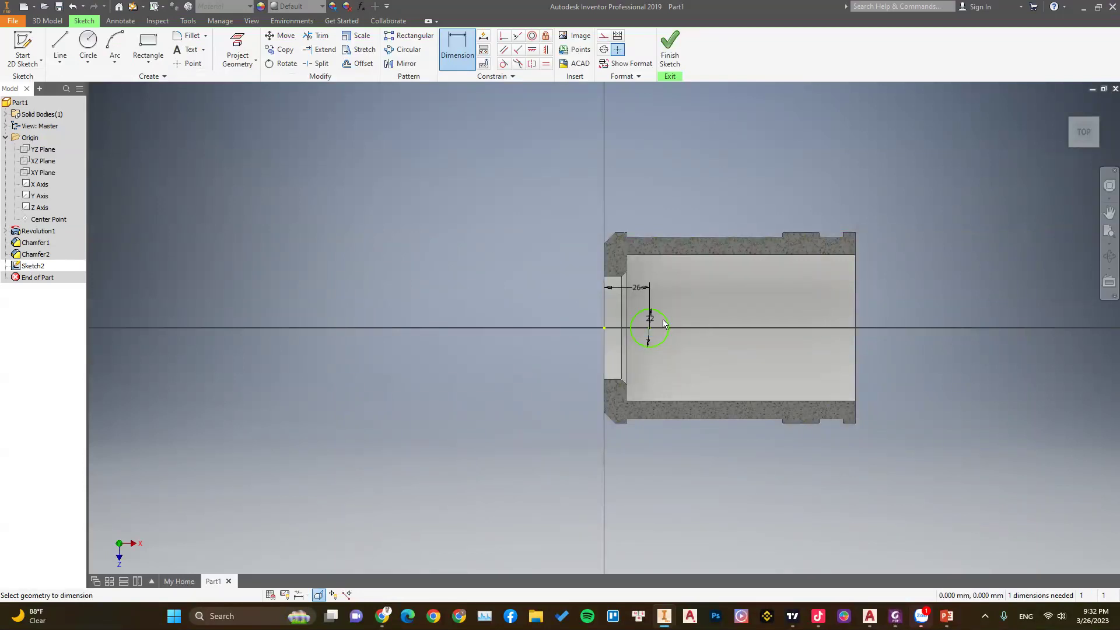
- Align the circle centre horizontally with the axis and finish the sketch
key(bracketleft)
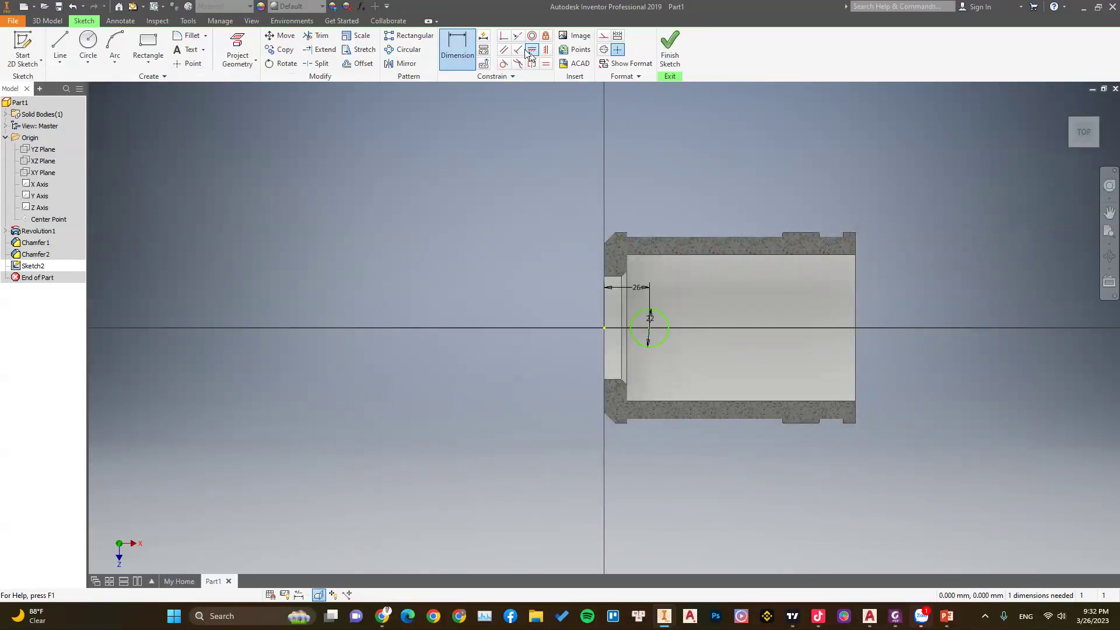
click(648, 329)
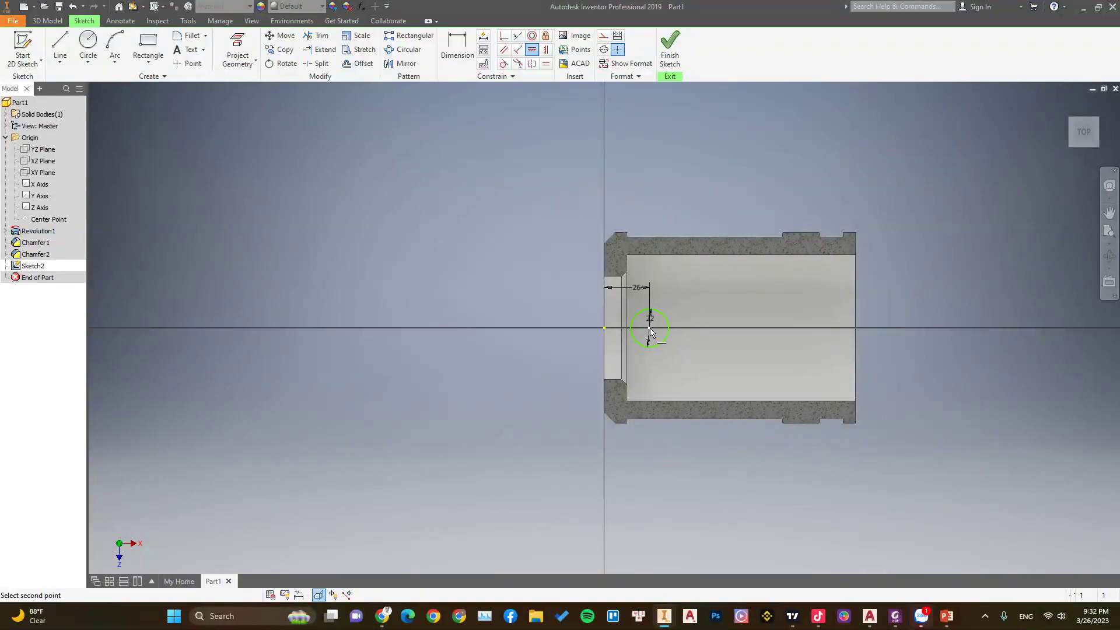
click(605, 332)
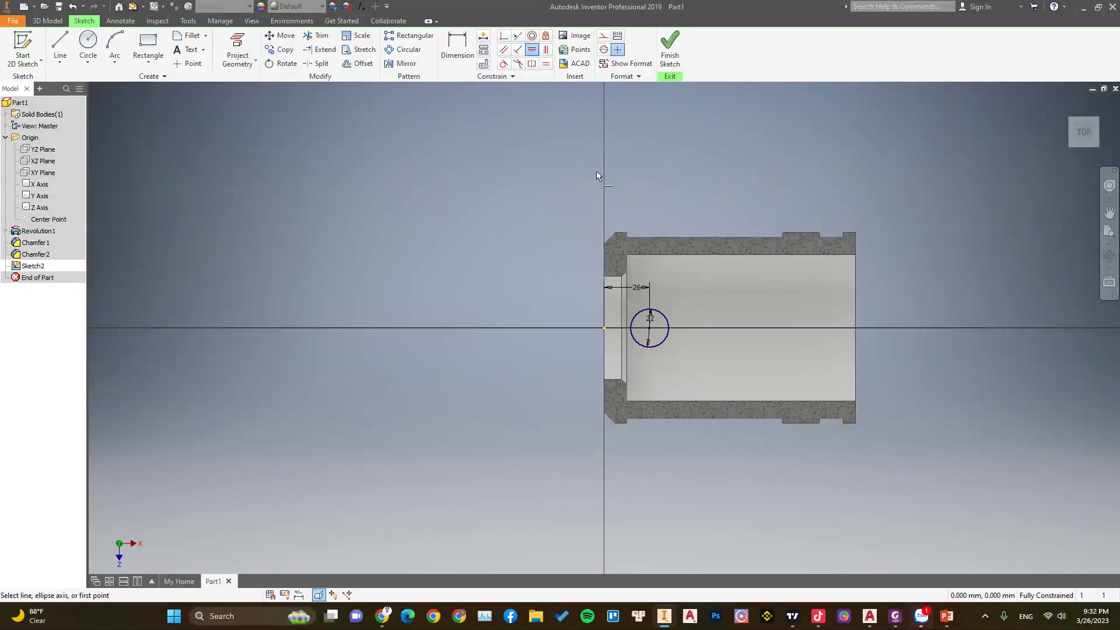
right_click(648, 176)
click(662, 212)
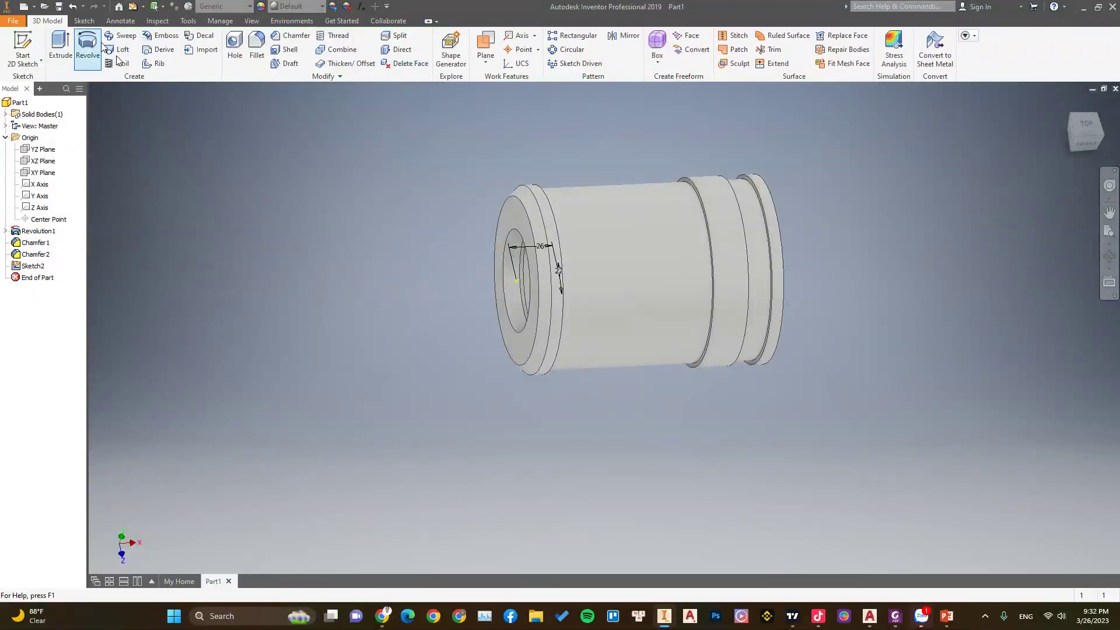
- Extrude-cut the 22 mm circle through the sleeve wall as Extrusion1
right_click(384, 144)
click(426, 125)
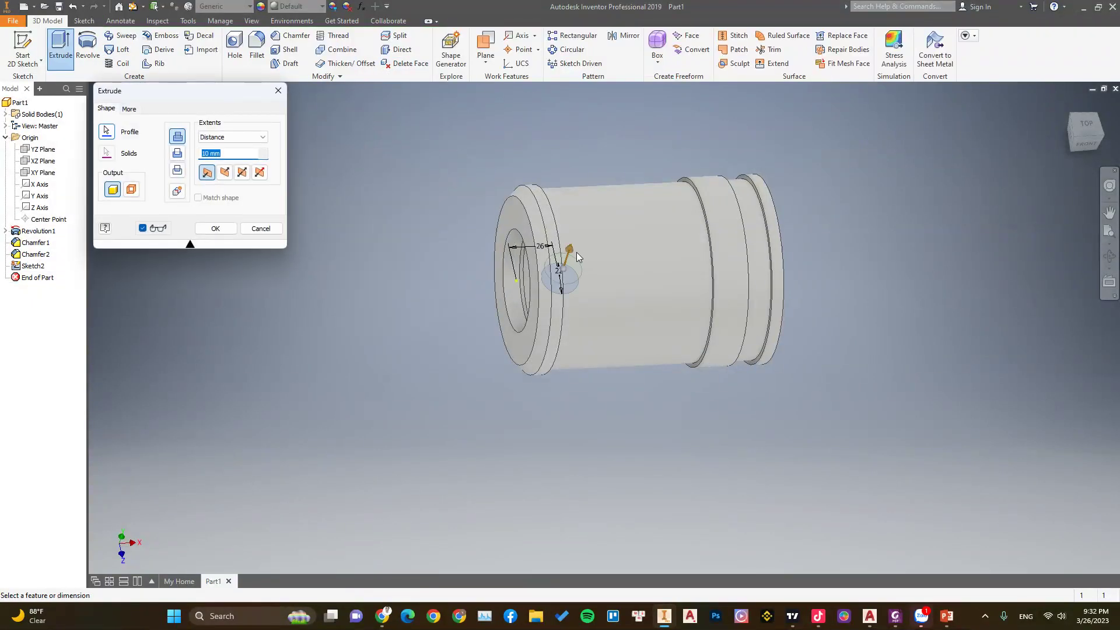
drag(568, 249, 576, 164)
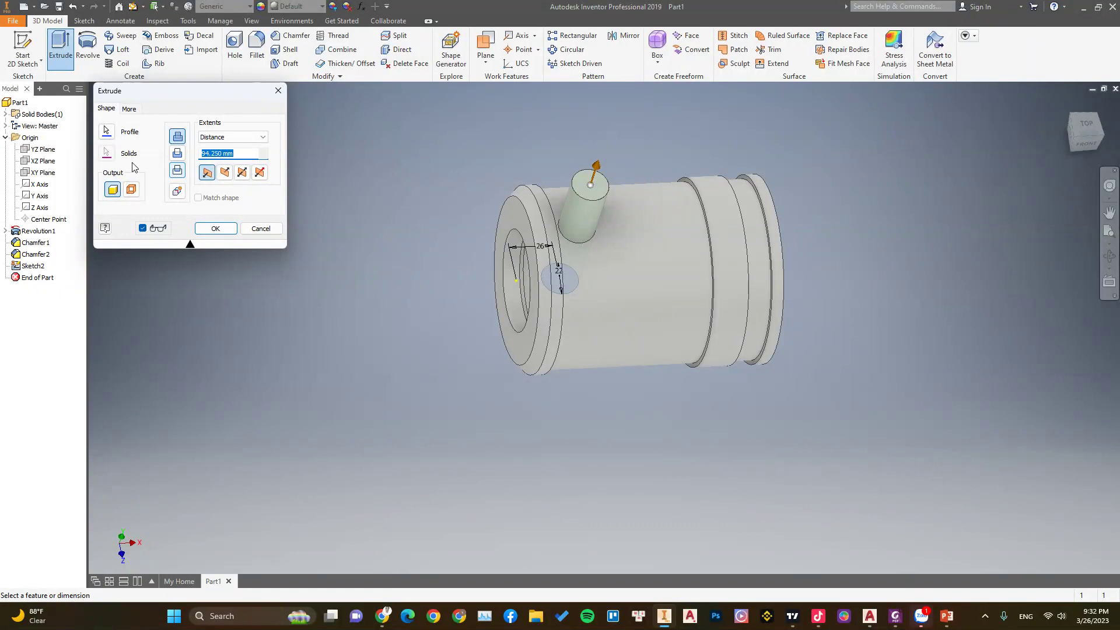
click(177, 152)
click(216, 228)
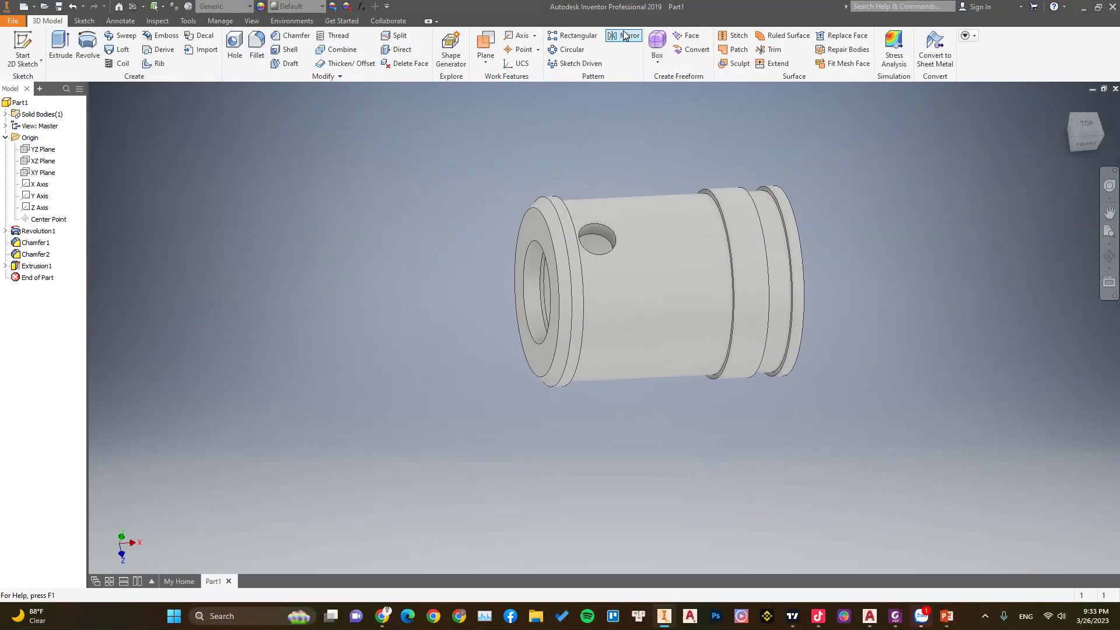
- Circular-pattern the hole 8 times around the sleeve's inner cylinder axis
click(567, 49)
click(598, 238)
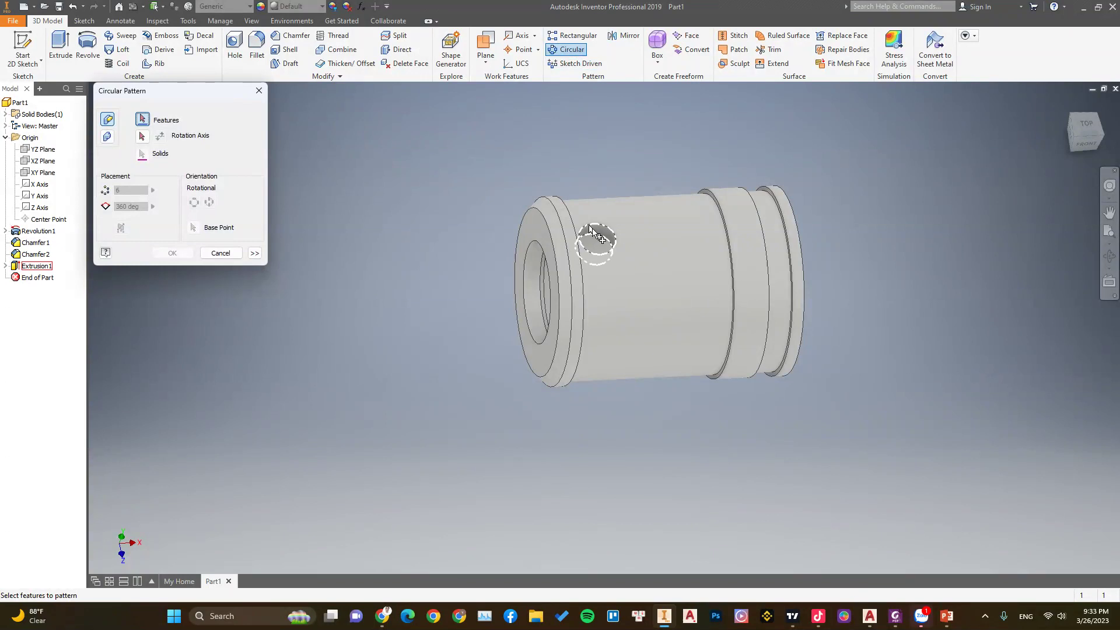
click(141, 136)
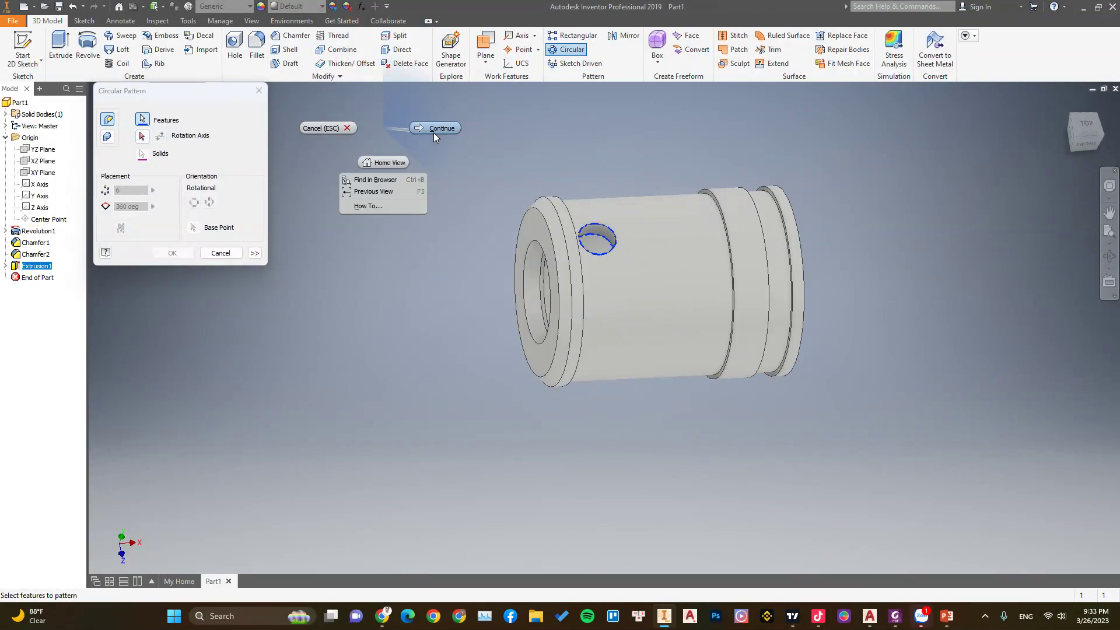
click(531, 305)
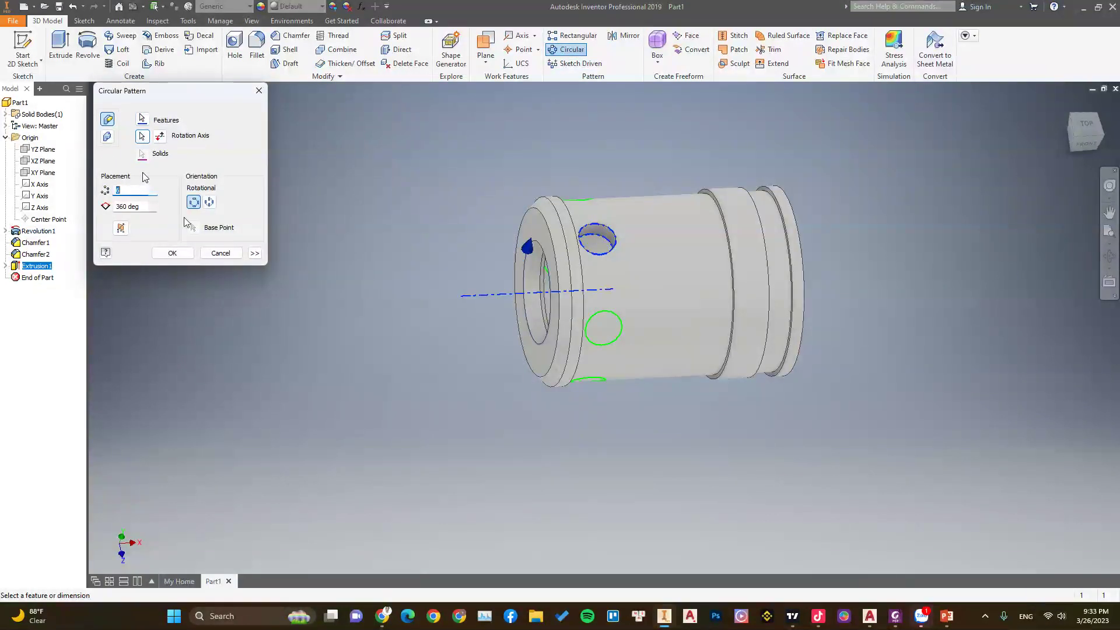
text(8)
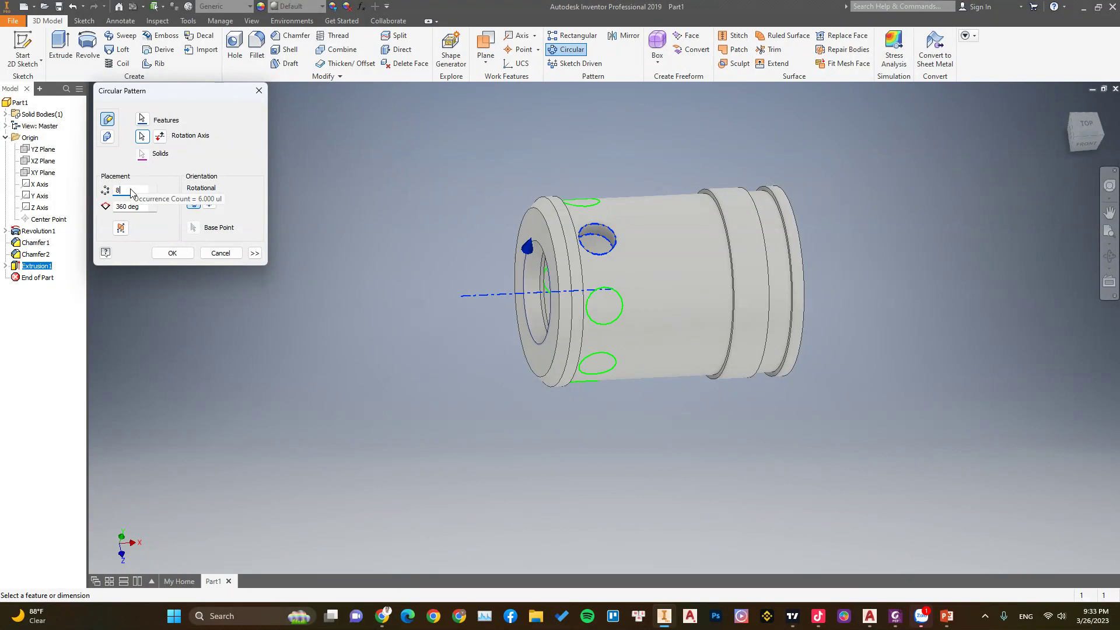
click(173, 253)
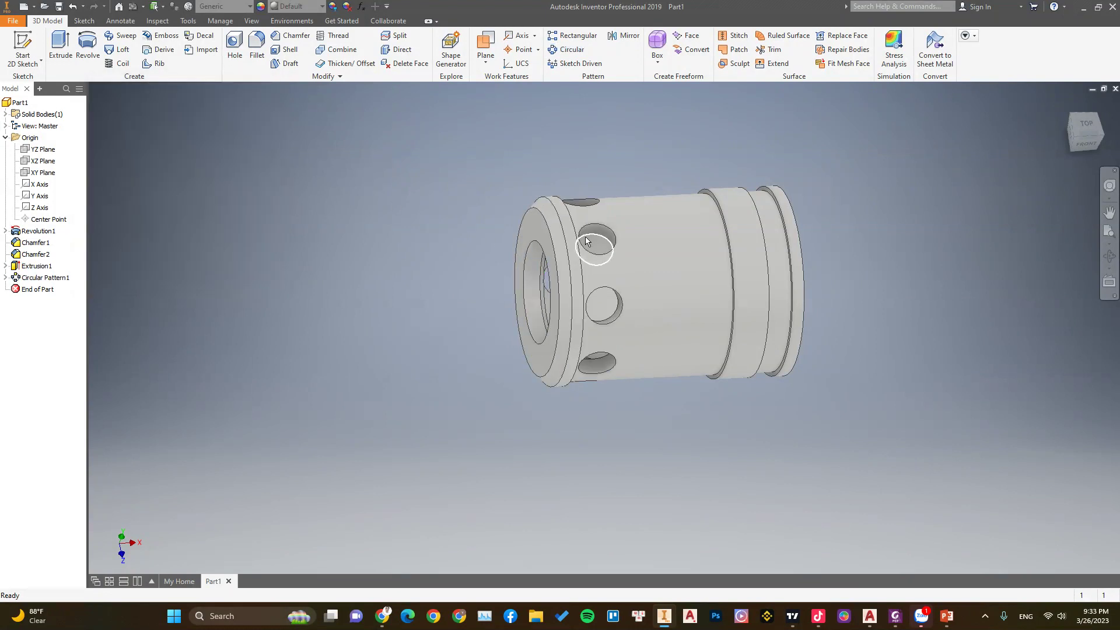
mouse_move(586, 241)
shift+middle_down()
mouse_move(533, 318)
mouse_move(548, 271)
mouse_move(545, 288)
shift+middle_up()
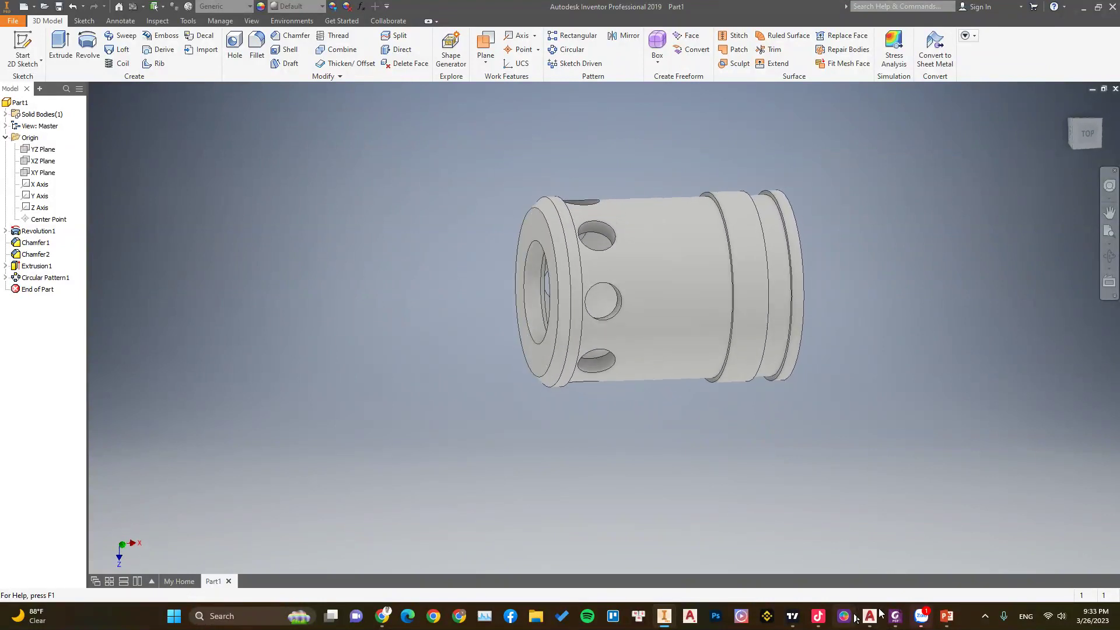
click(895, 616)
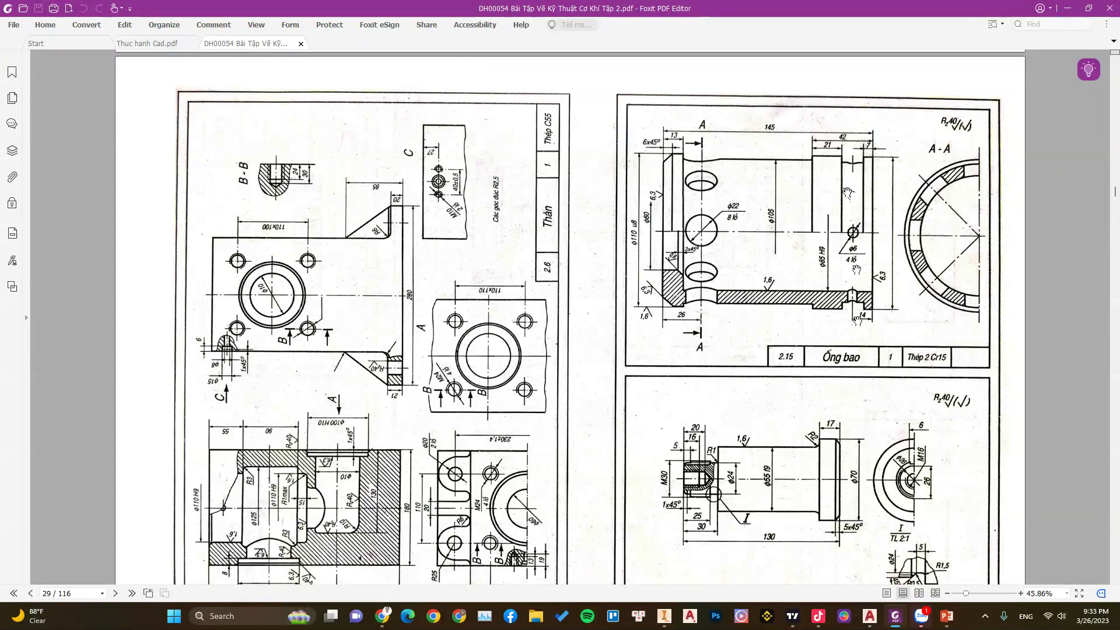
click(1066, 12)
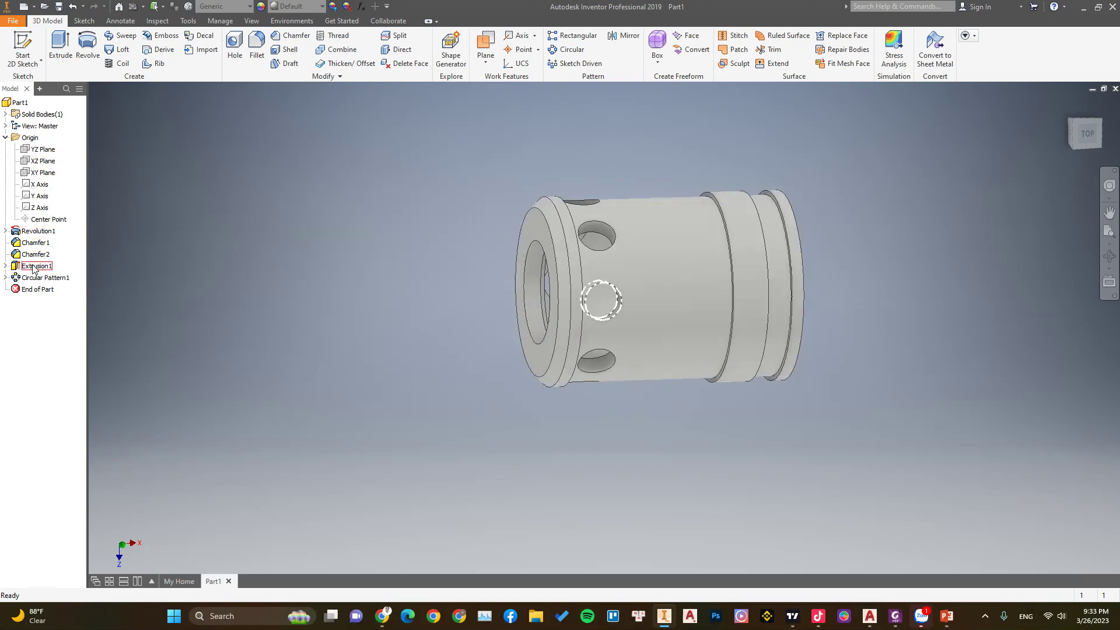
click(6, 266)
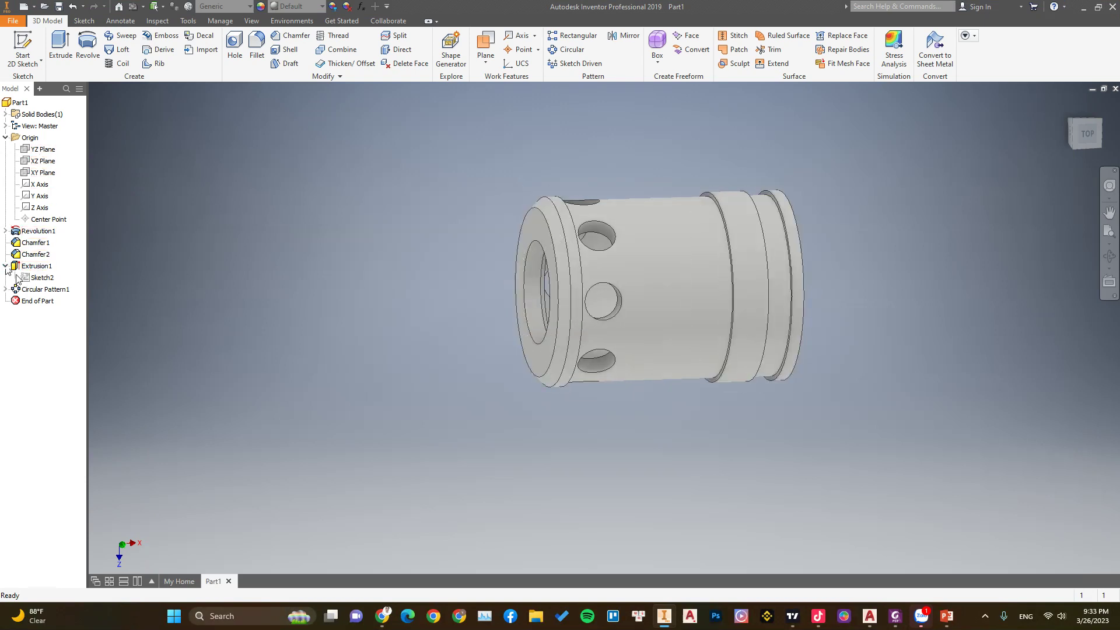
click(38, 279)
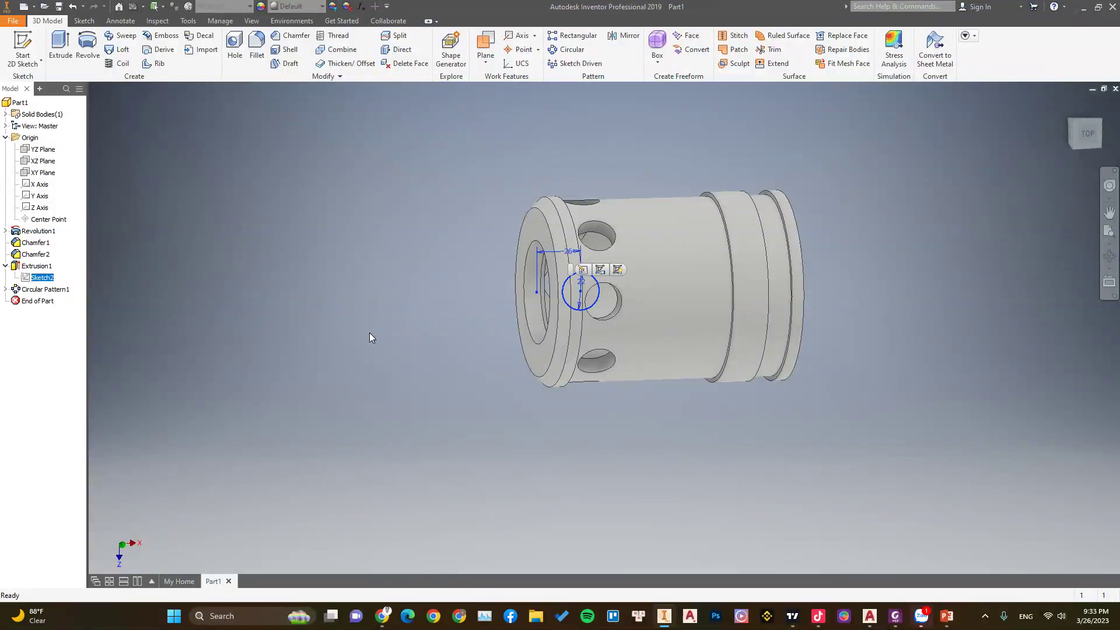
mouse_move(369, 333)
shift+middle_down()
mouse_move(382, 279)
mouse_move(367, 333)
mouse_move(480, 325)
shift+middle_up()
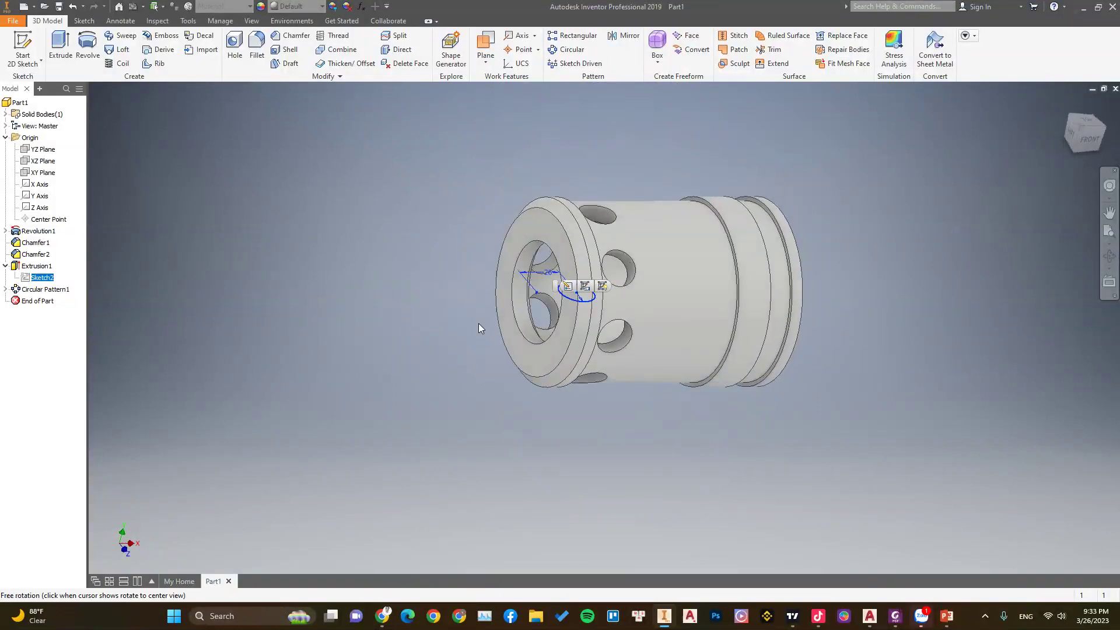
click(6, 266)
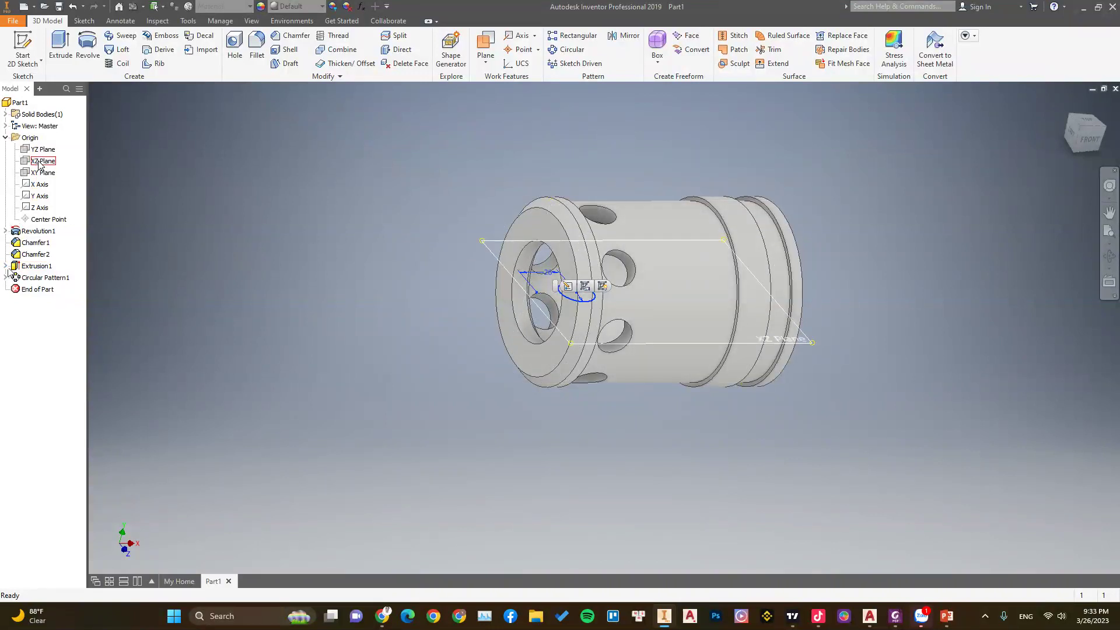
- Sketch a 6 mm circle on the XZ plane near the sleeve's right end
click(40, 162)
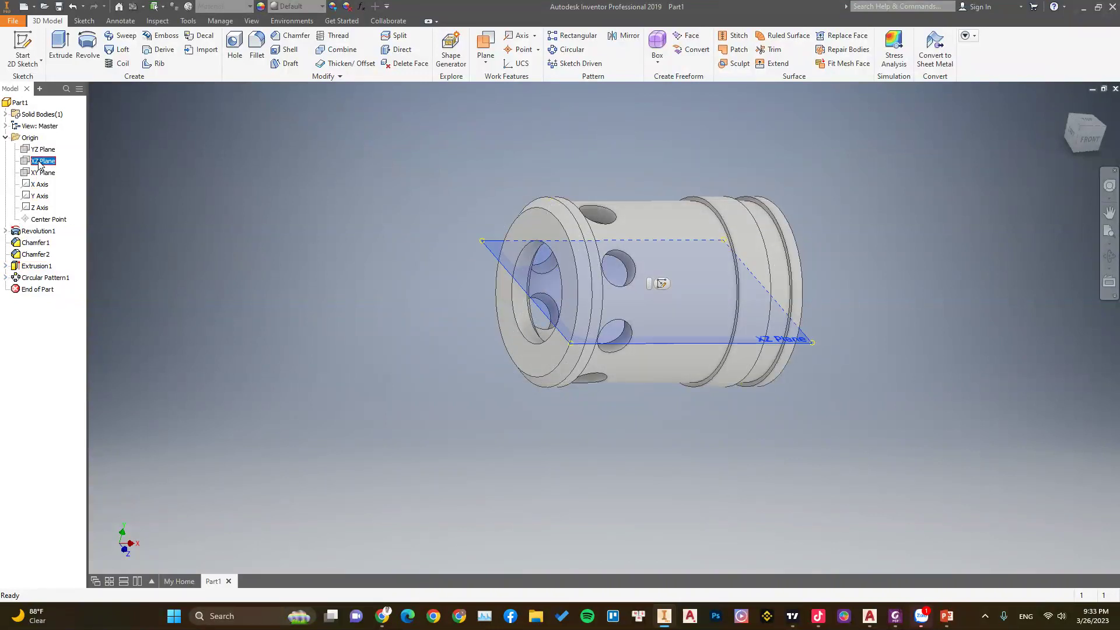
click(662, 284)
right_click(485, 172)
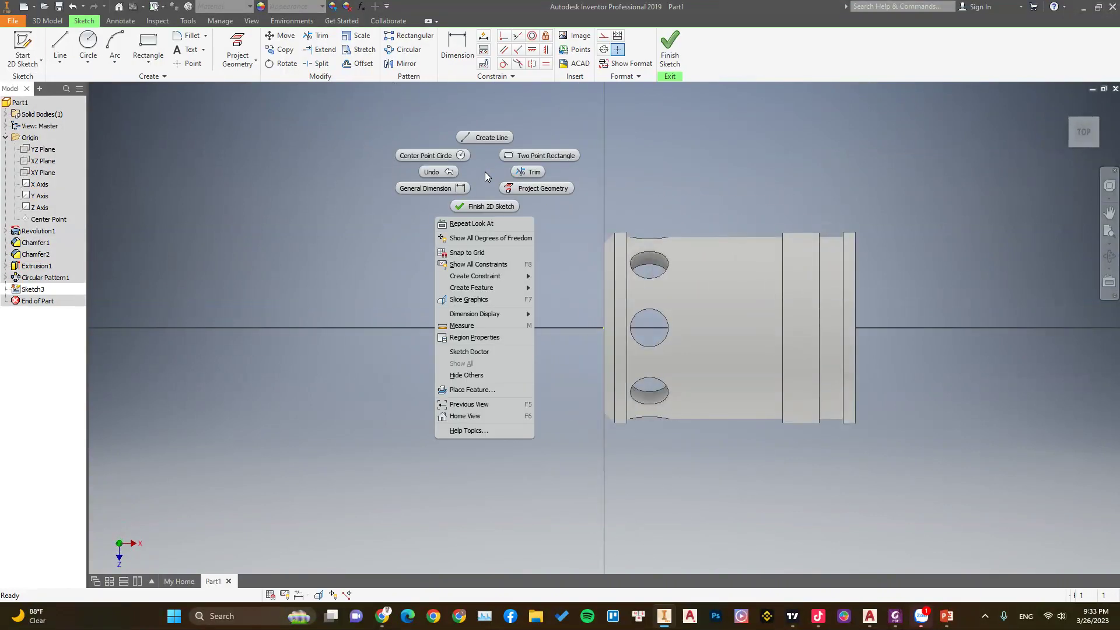
click(451, 156)
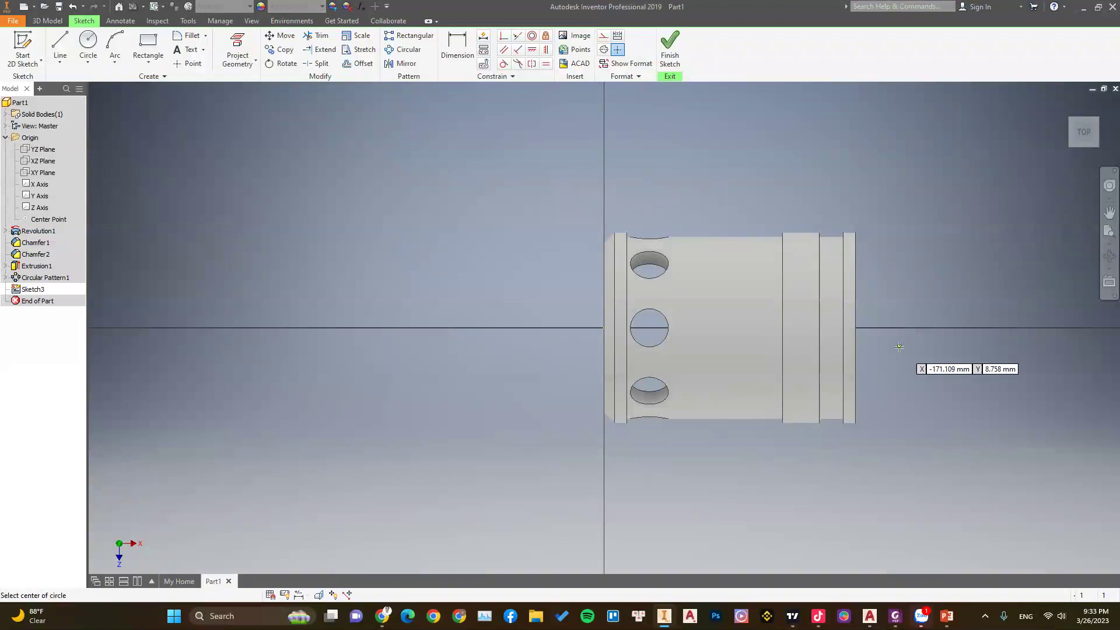
click(831, 328)
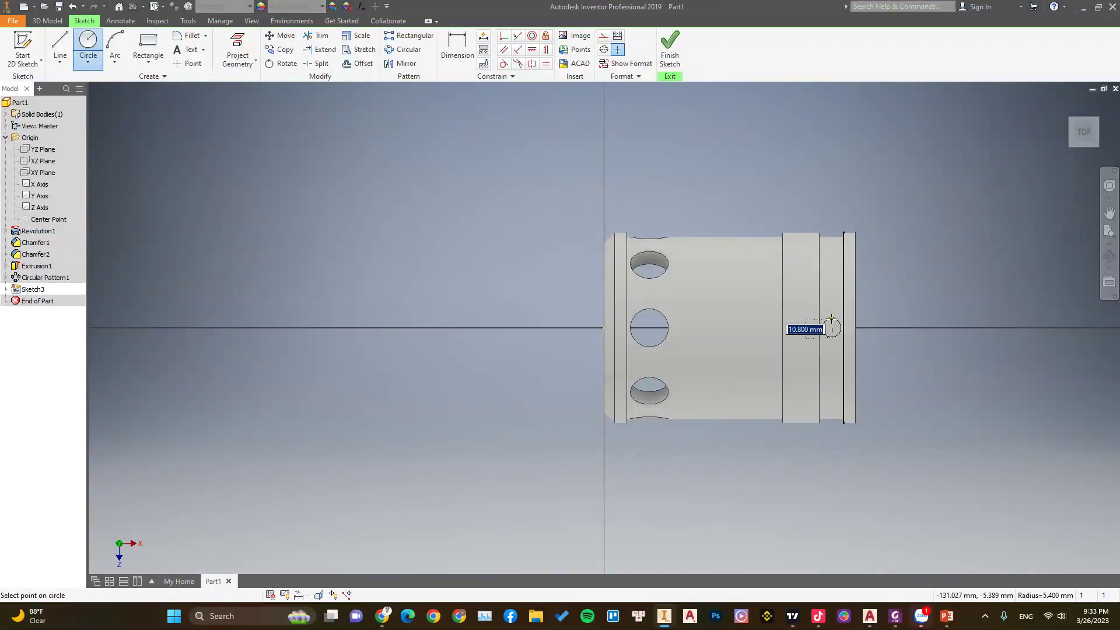
text(6)
key(Return)
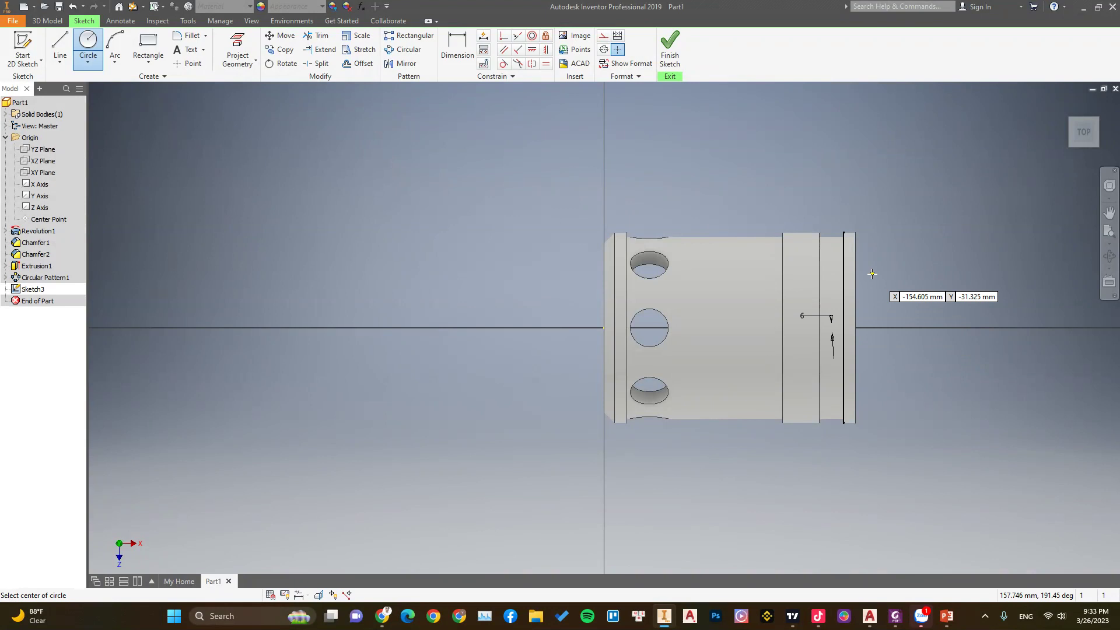
key(Escape)
key(F7)
- Dimension the circle centre 14 mm from the sleeve's right end
right_click(783, 178)
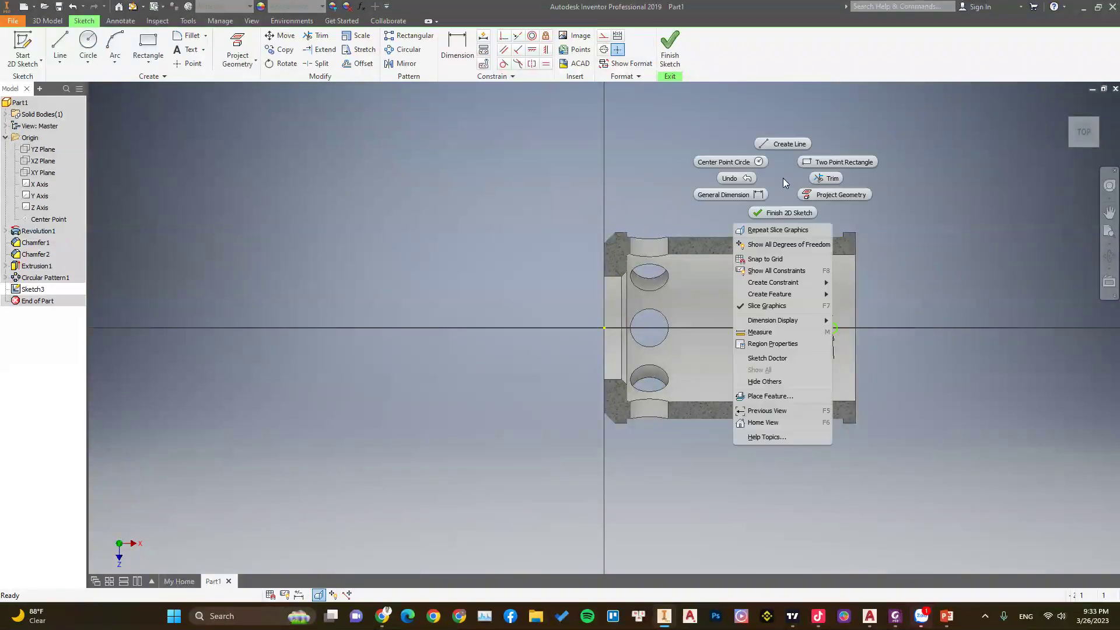
click(749, 197)
click(856, 321)
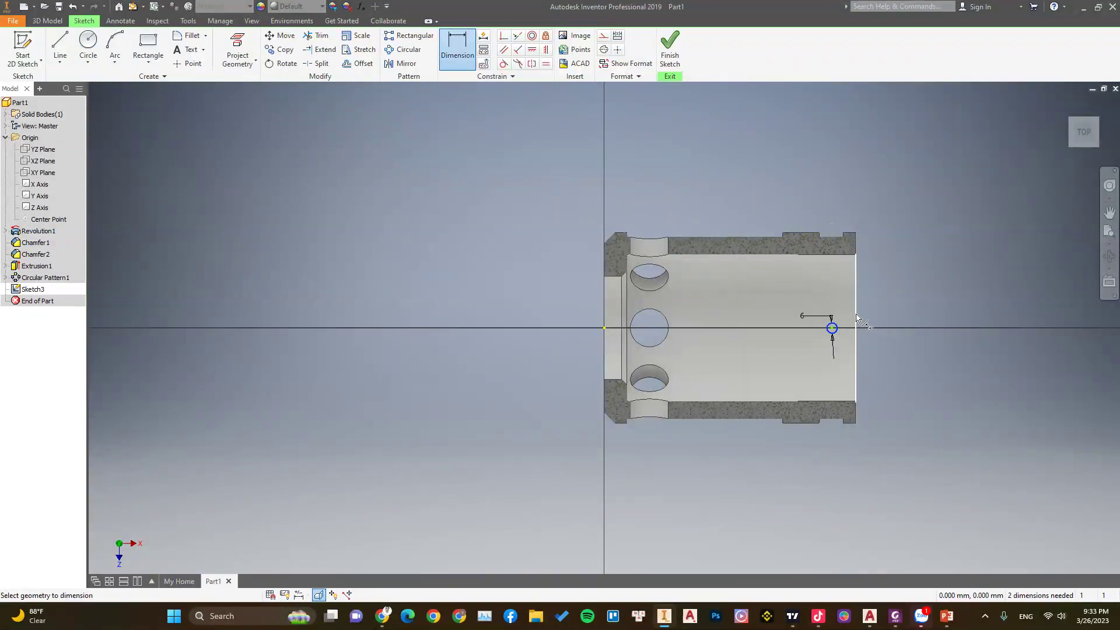
click(840, 290)
text(14)
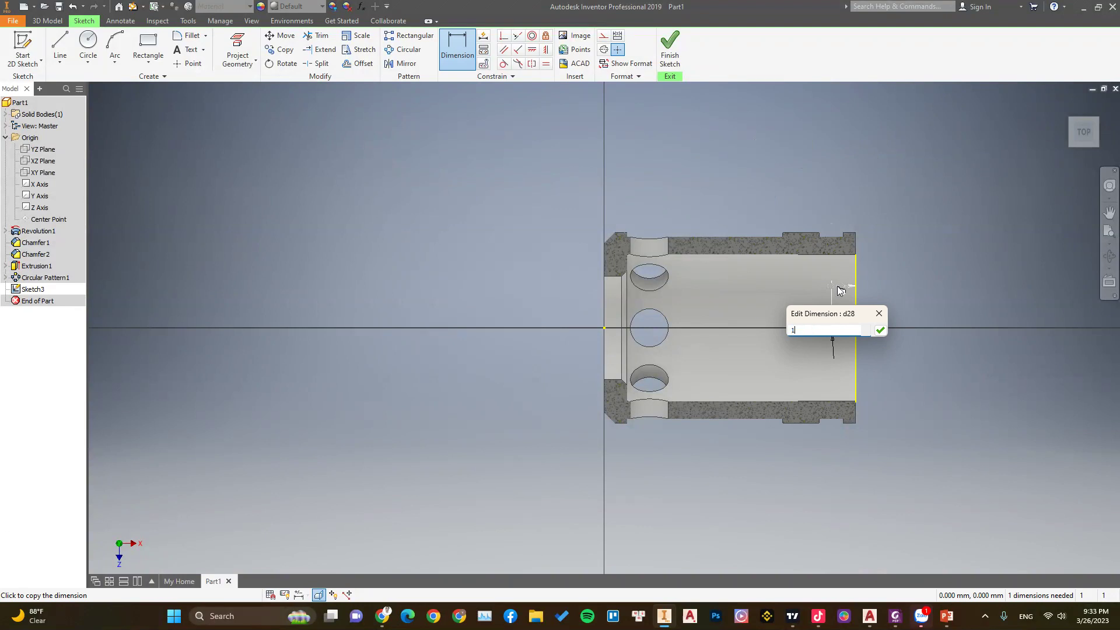
key(Return)
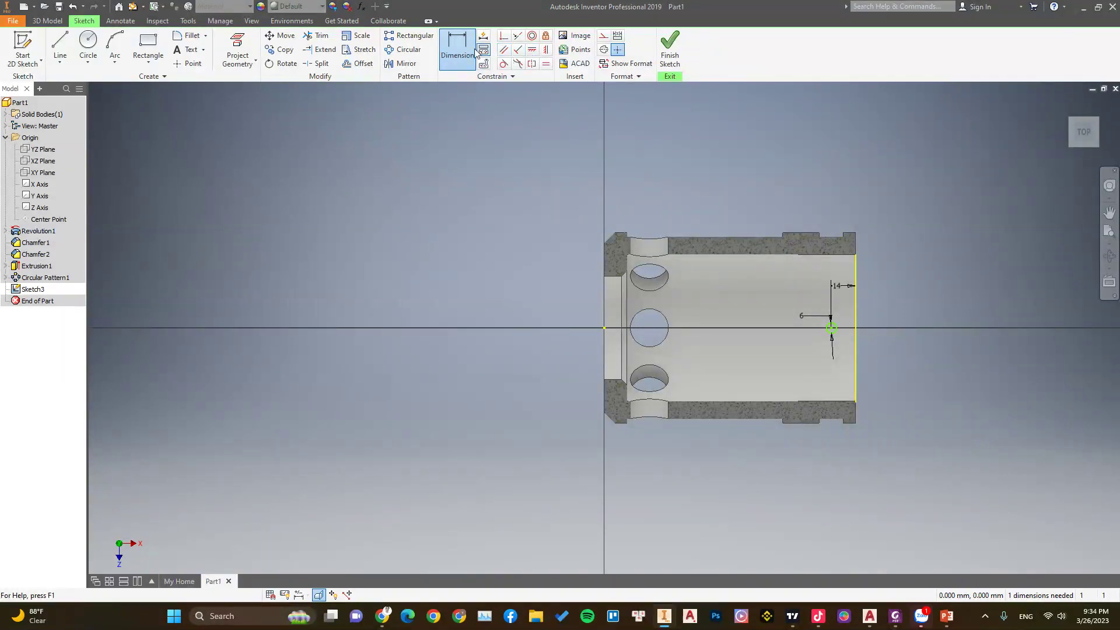
- Lock the circle centre onto the horizontal axis and finish Sketch3
click(532, 49)
click(831, 328)
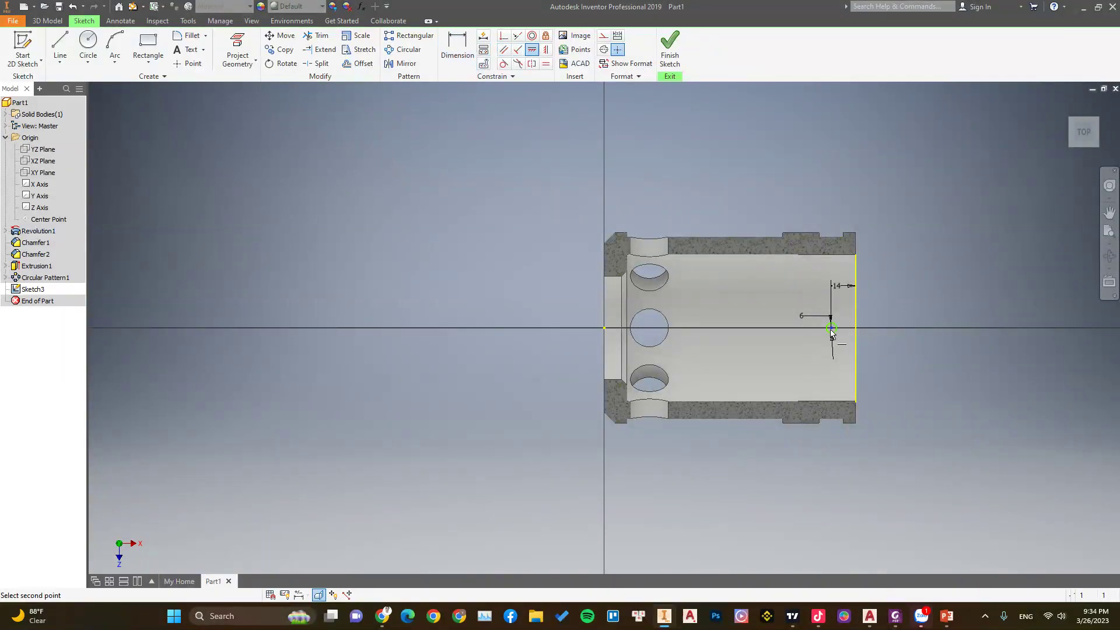
click(604, 328)
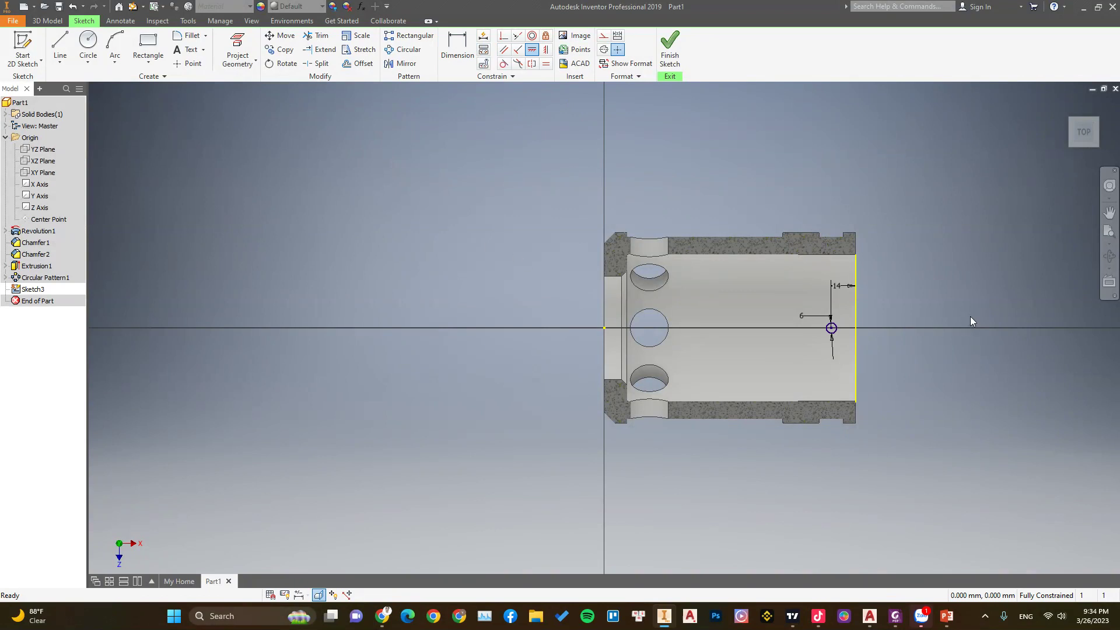
click(855, 280)
right_click(903, 257)
click(911, 252)
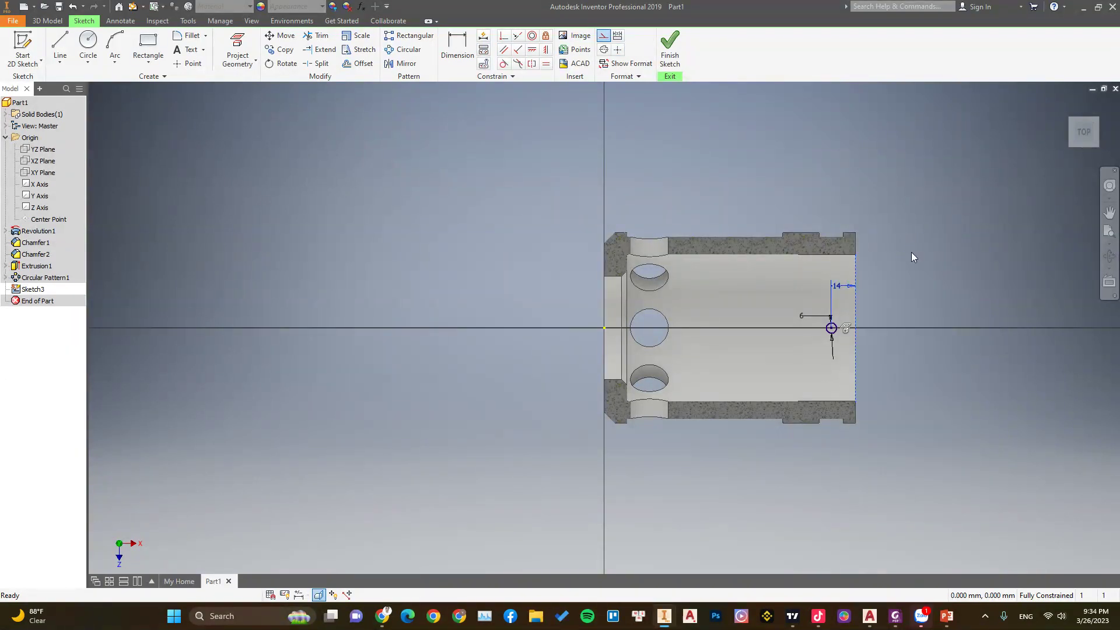
right_click(911, 260)
click(905, 292)
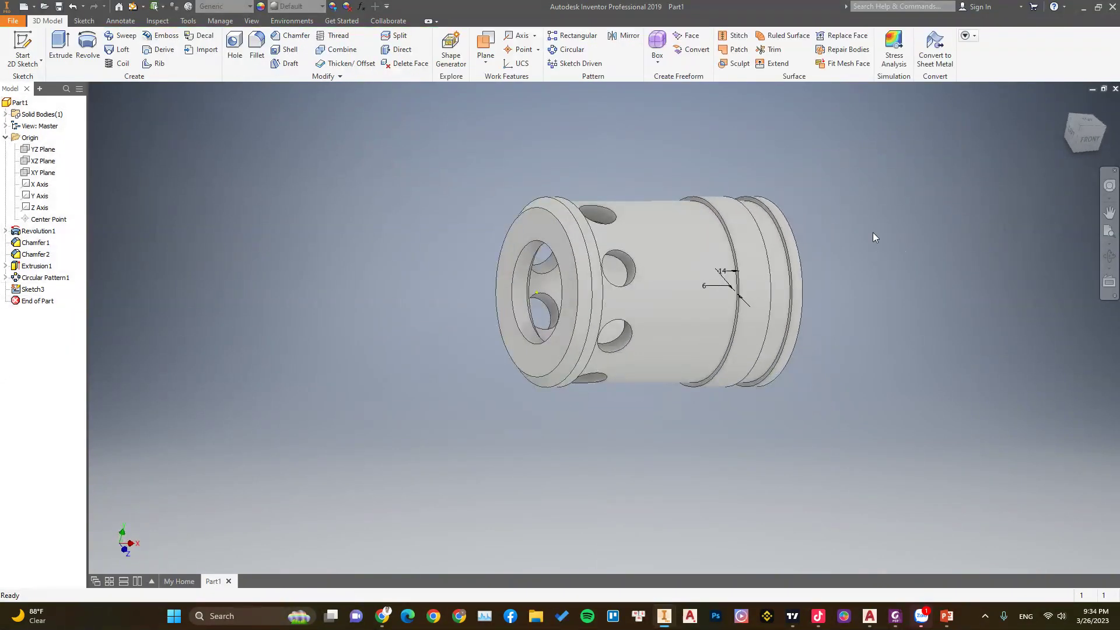
- Extrude-cut the 6 mm circle through the wall in the reversed direction, creating Extrusion2
right_click(873, 232)
click(900, 195)
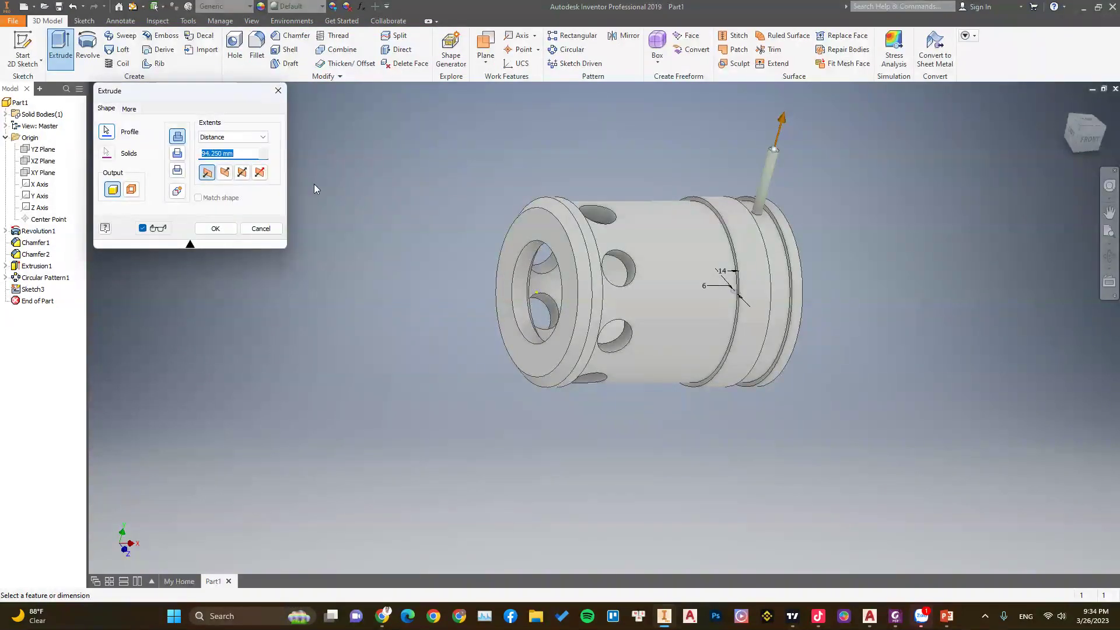
click(177, 153)
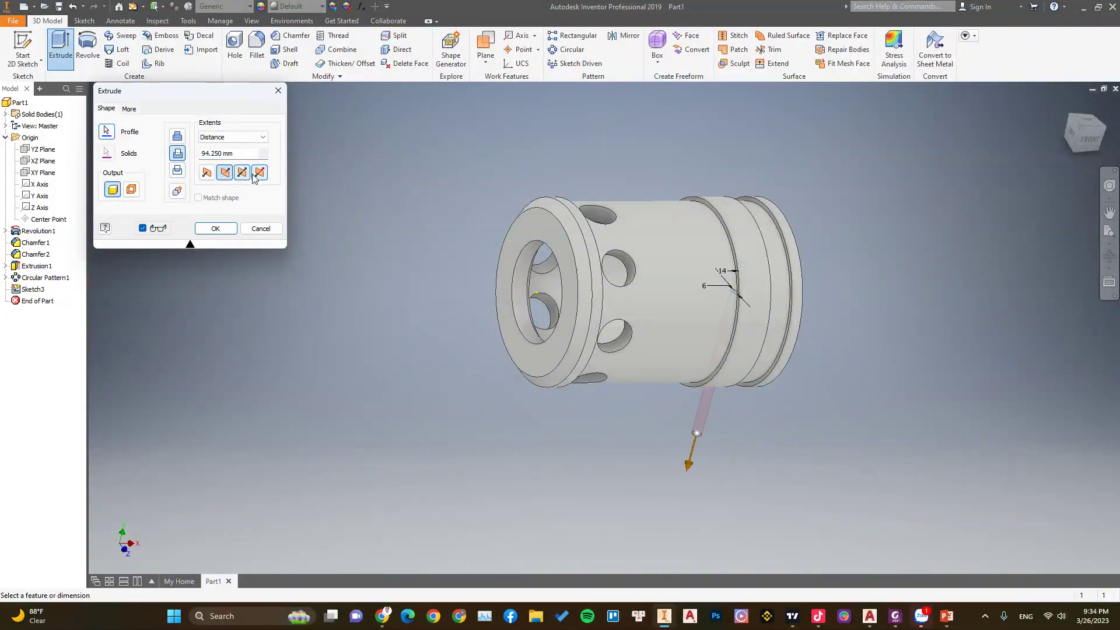
click(206, 172)
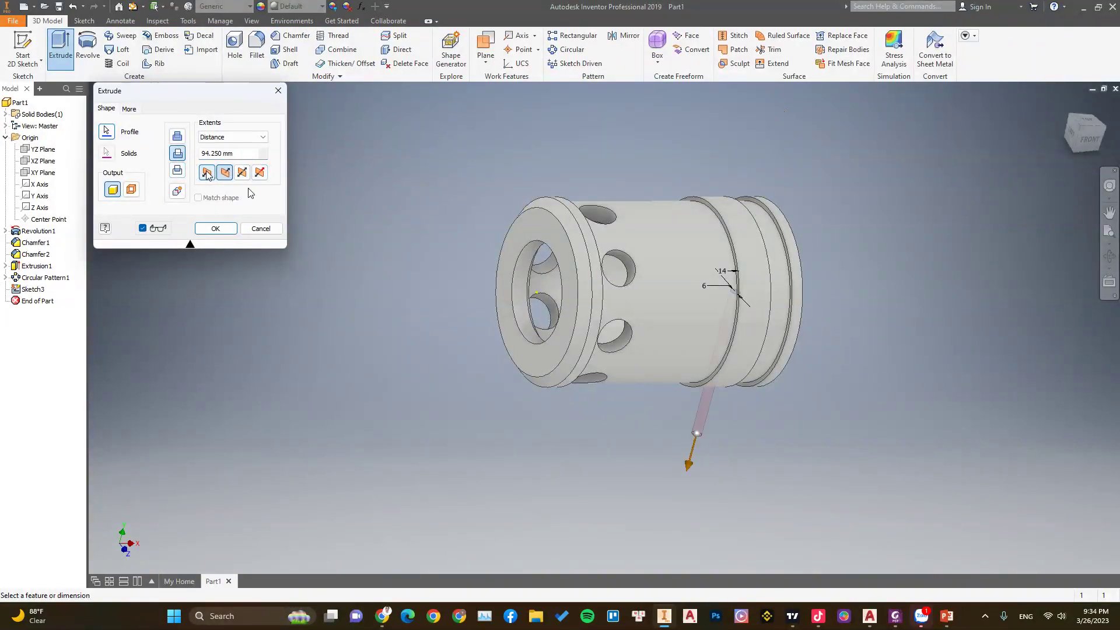
click(215, 228)
click(584, 53)
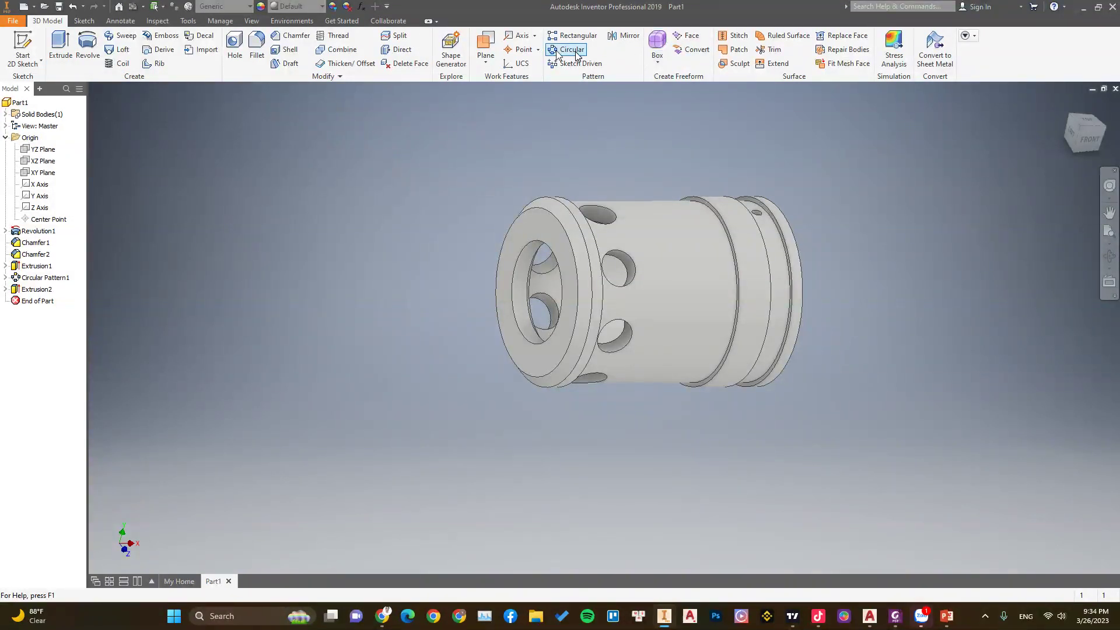
- Circular-pattern the 6 mm hole (Extrusion2) 4 times around the sleeve's bore axis
click(762, 217)
right_click(608, 134)
click(652, 135)
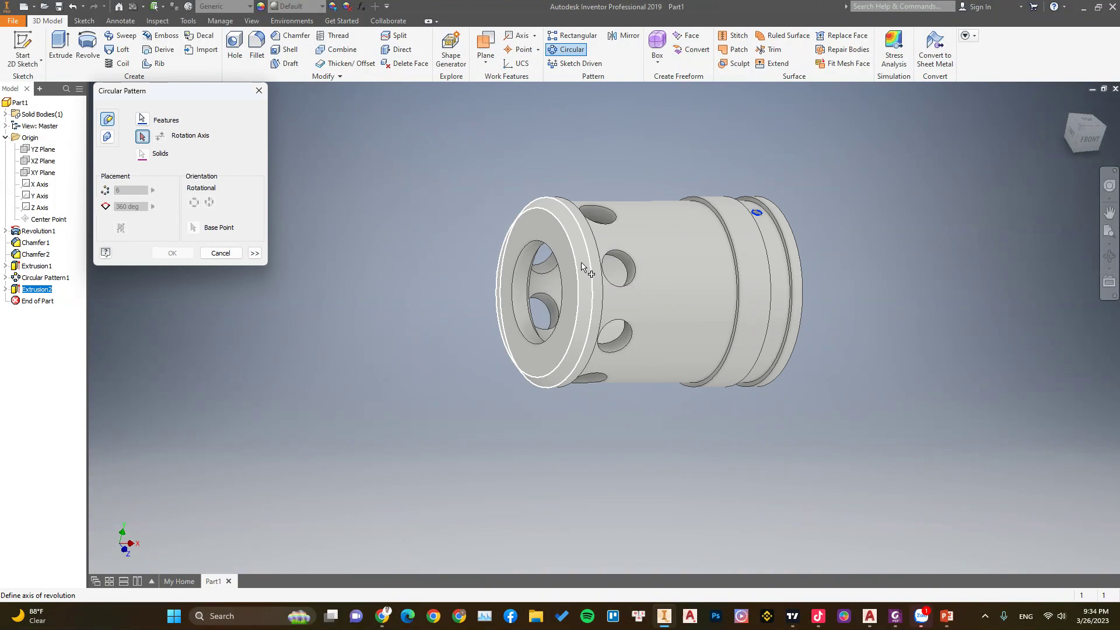
click(540, 274)
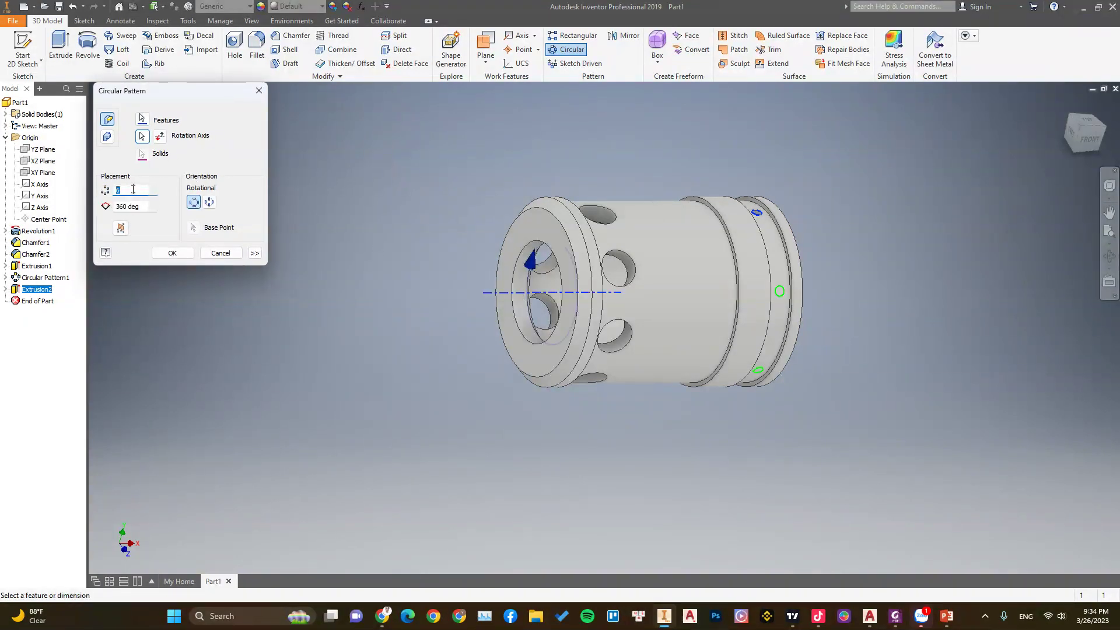
text(4)
click(172, 252)
mouse_move(840, 169)
shift+middle_down()
mouse_move(795, 183)
mouse_move(782, 240)
mouse_move(820, 235)
mouse_move(786, 221)
mouse_move(770, 188)
mouse_move(785, 229)
mouse_move(803, 232)
shift+middle_up()
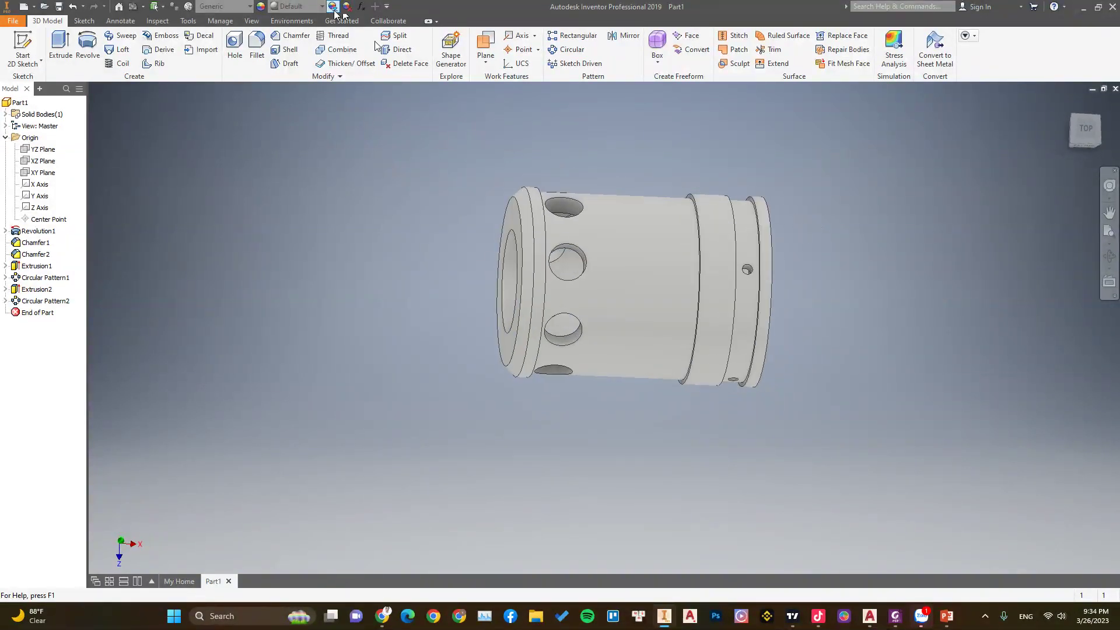
- Select Part1 in the browser and apply the Gold - Metal appearance to it
click(297, 6)
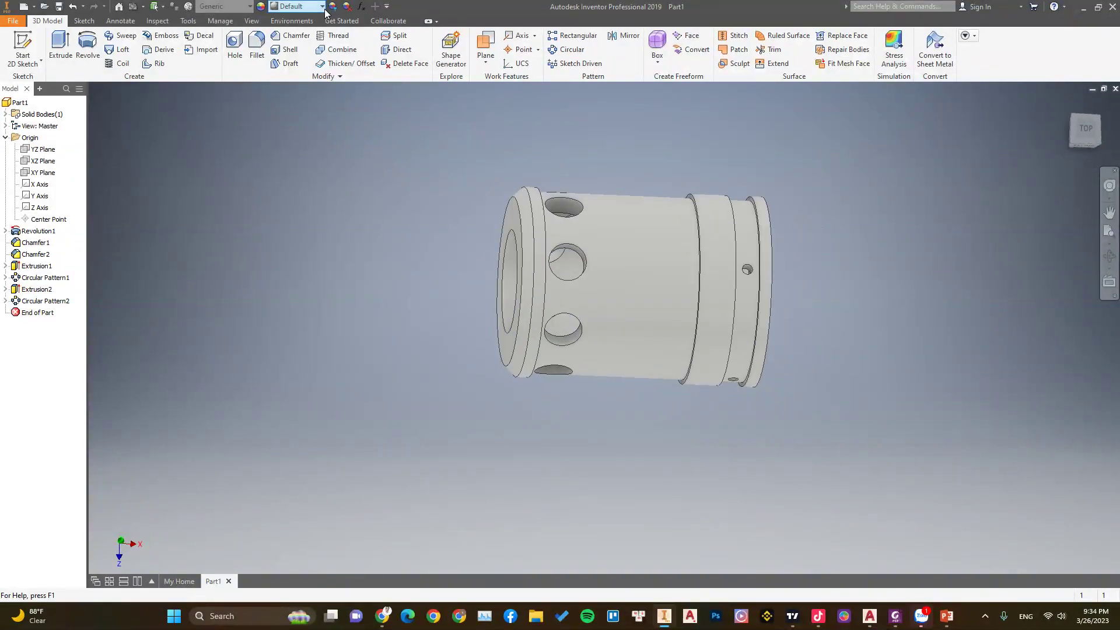
click(22, 103)
click(22, 102)
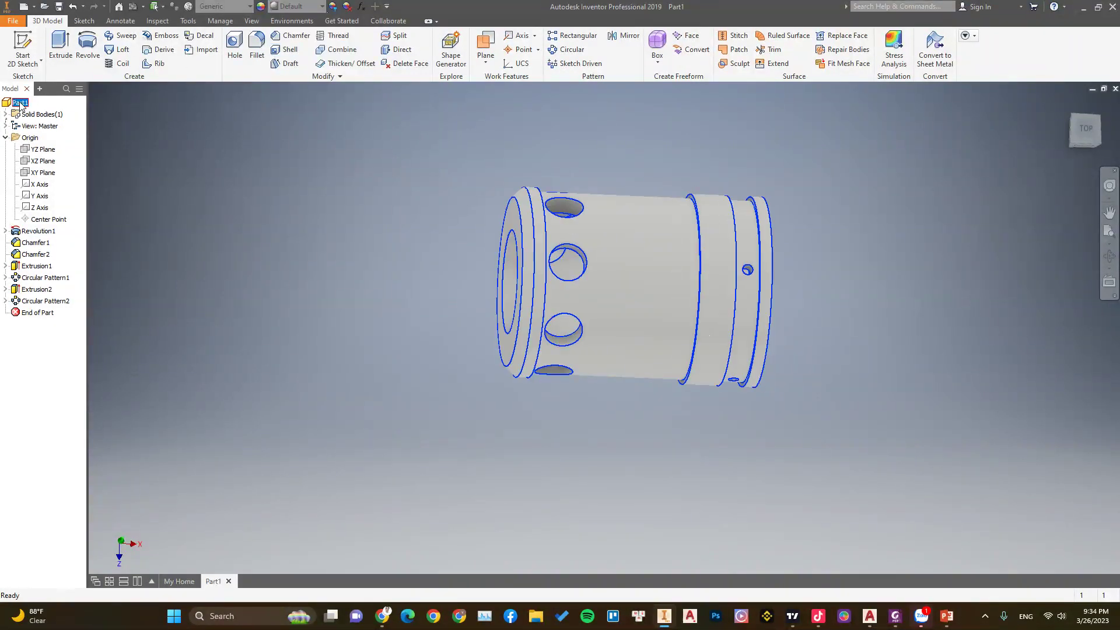
click(318, 7)
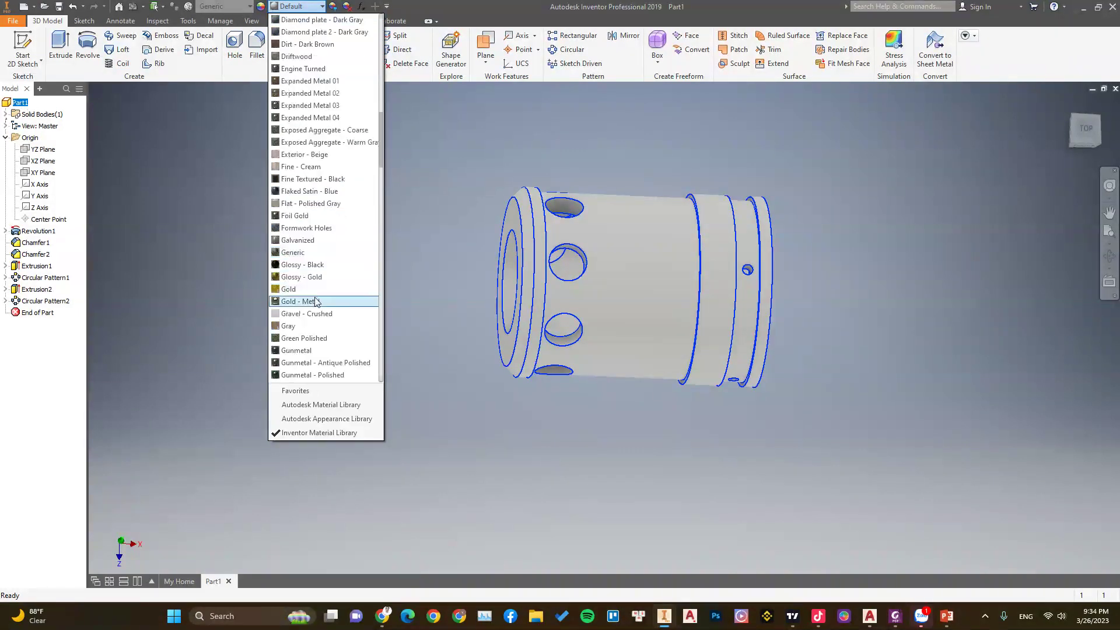
scroll(309, 286, down, 2)
click(303, 266)
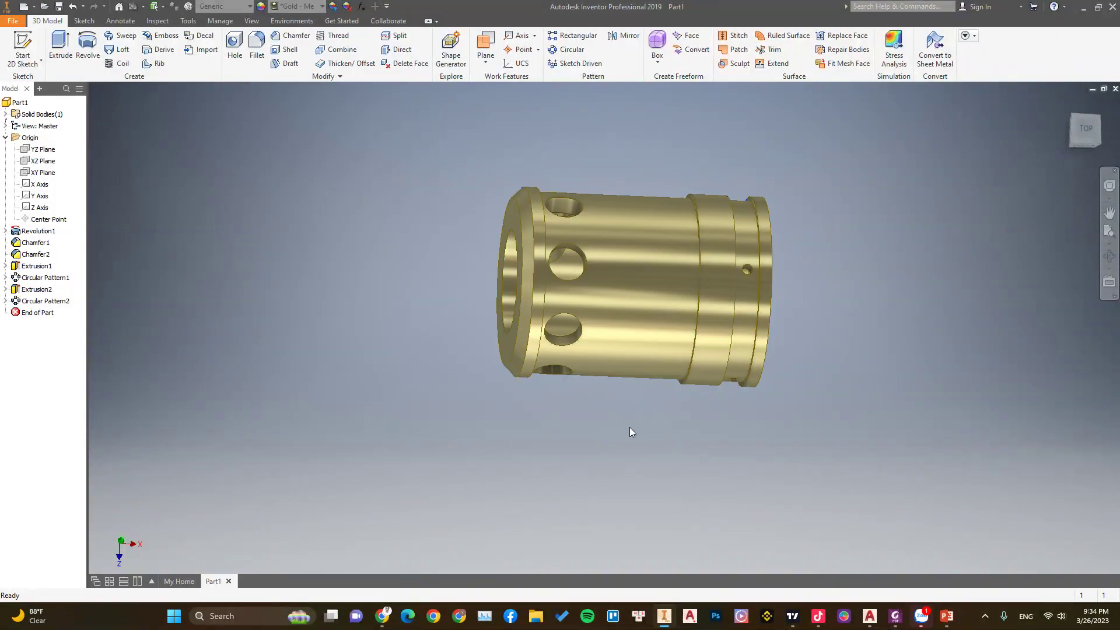
mouse_move(630, 432)
shift+middle_down()
mouse_move(723, 393)
mouse_move(699, 420)
shift+middle_up()
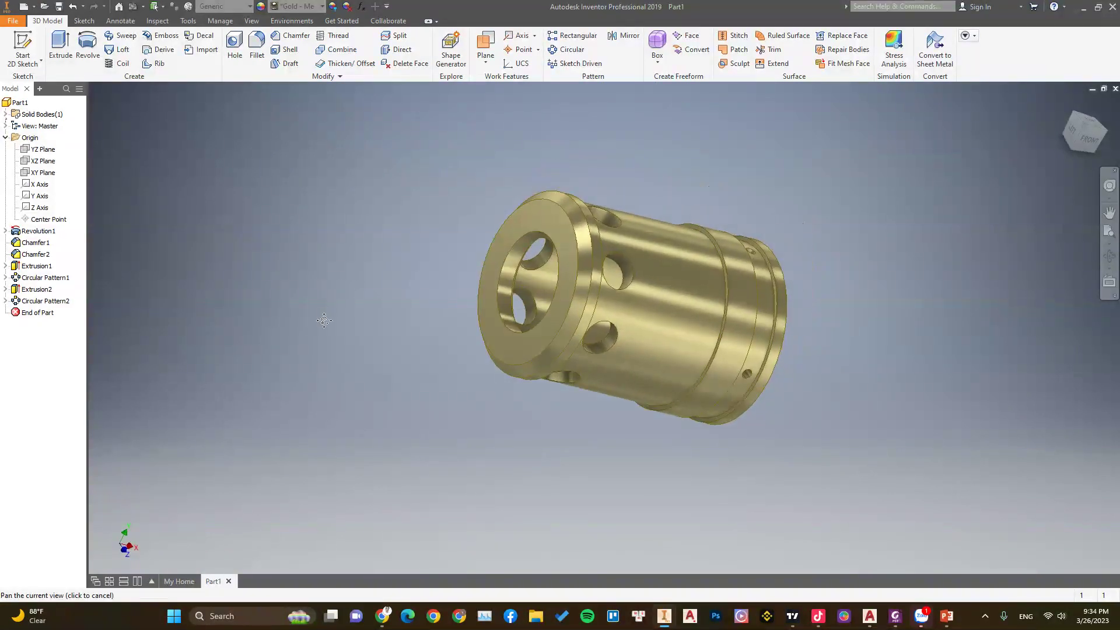
- Section the sleeve on the XZ Plane, view it from TOP, and check the PDF drawing
click(165, 24)
click(152, 50)
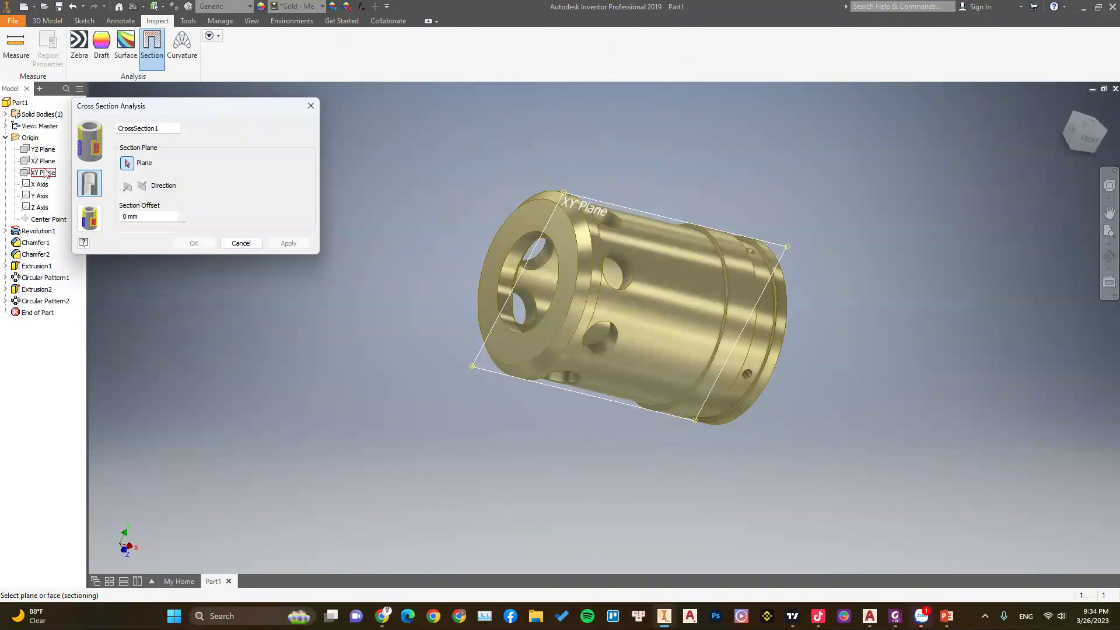
click(44, 161)
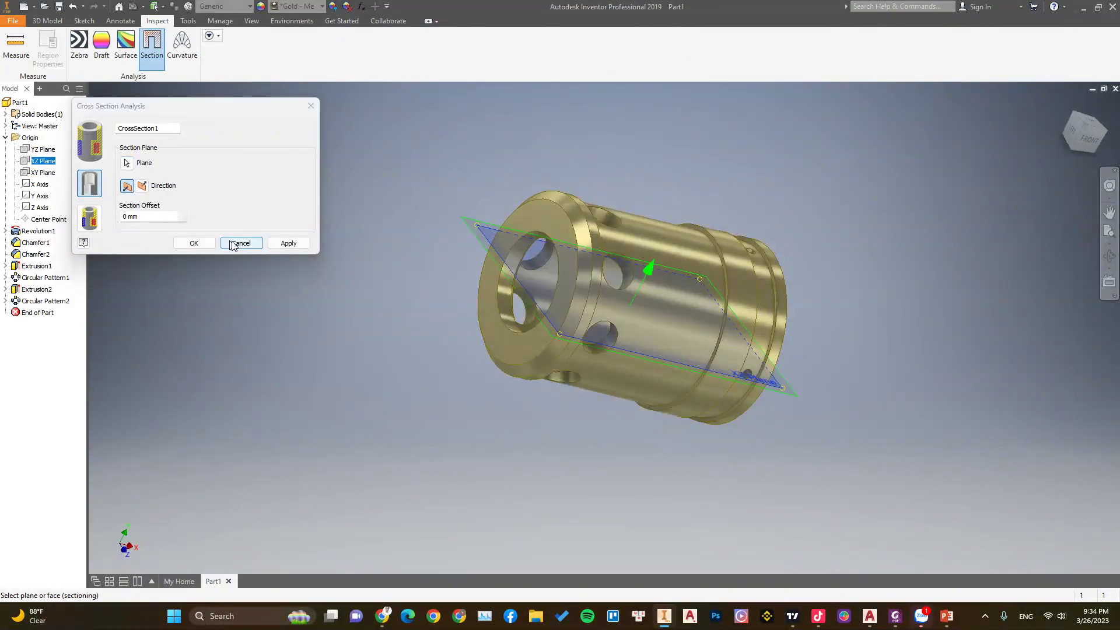
click(288, 243)
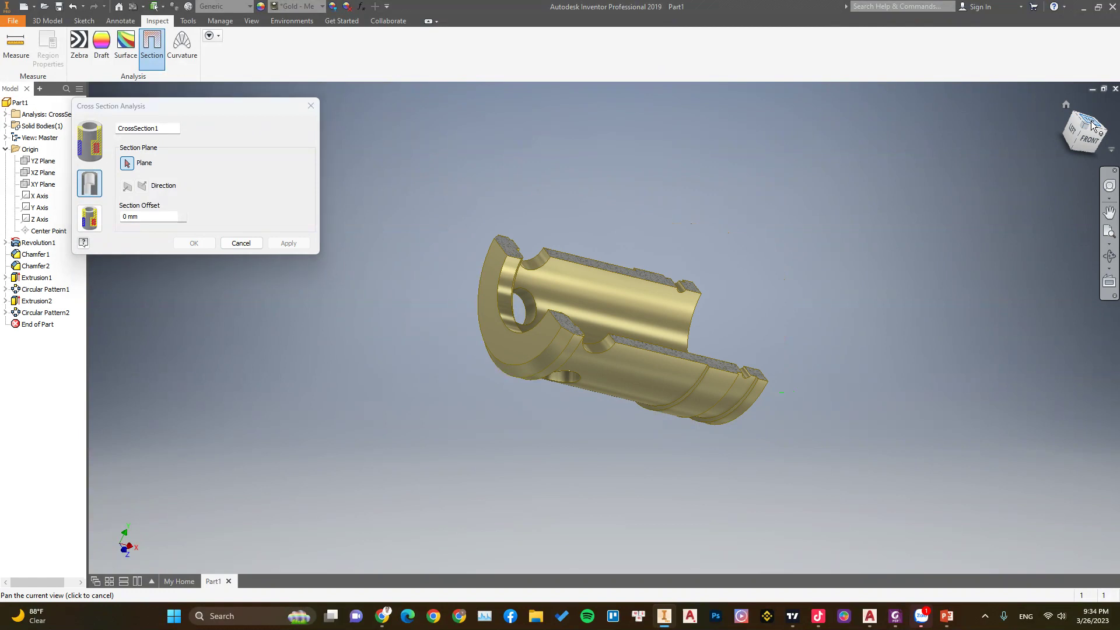
click(1092, 126)
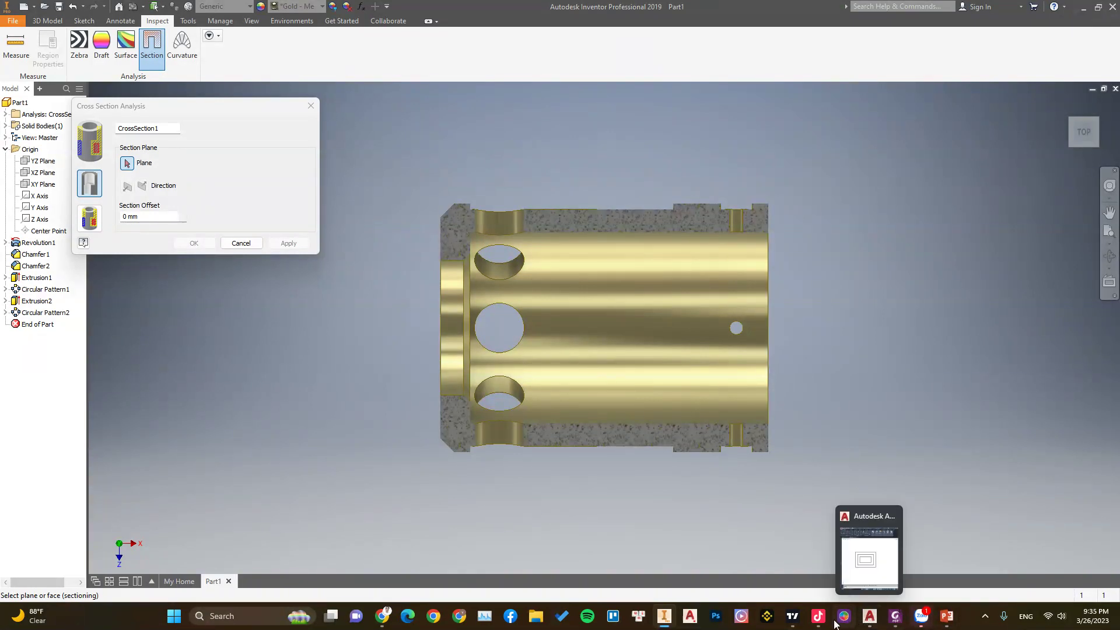
click(894, 622)
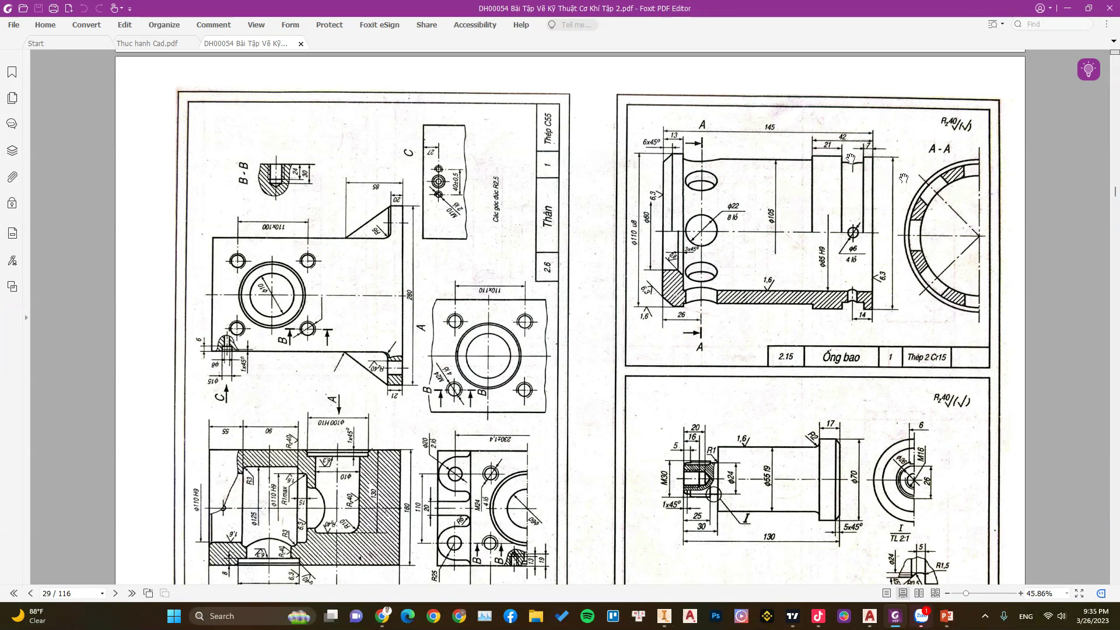
click(1067, 8)
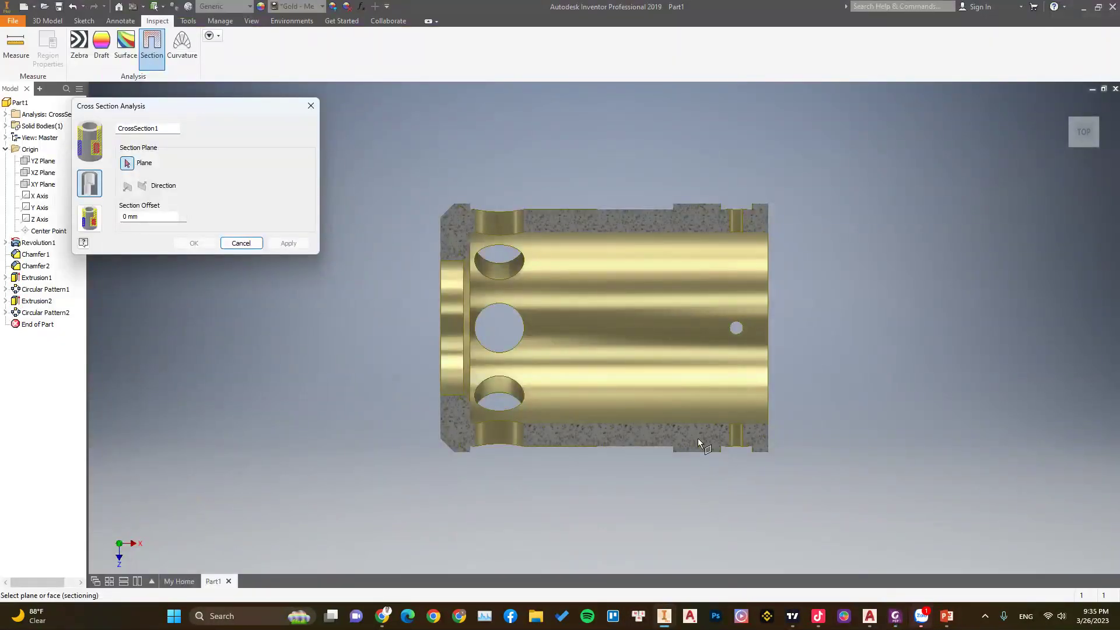
- Glance at the reference PDF, then finish the mid-plane section at 0 mm offset
click(896, 617)
click(896, 617)
click(240, 243)
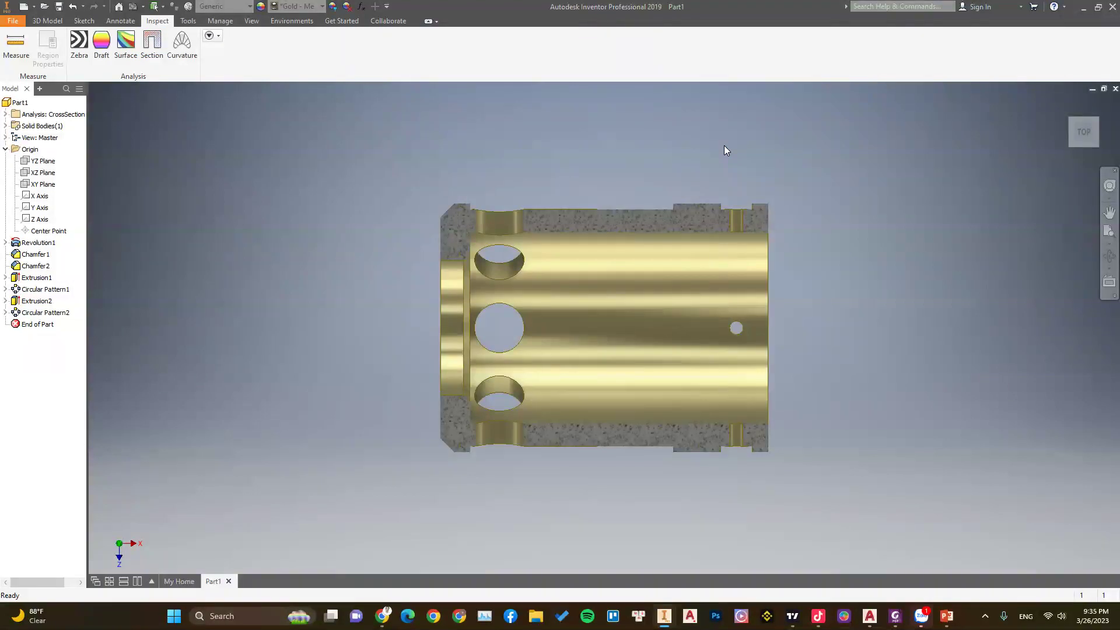
- Delete CrossSection1 from the browser's Analysis folder
click(6, 114)
right_click(53, 127)
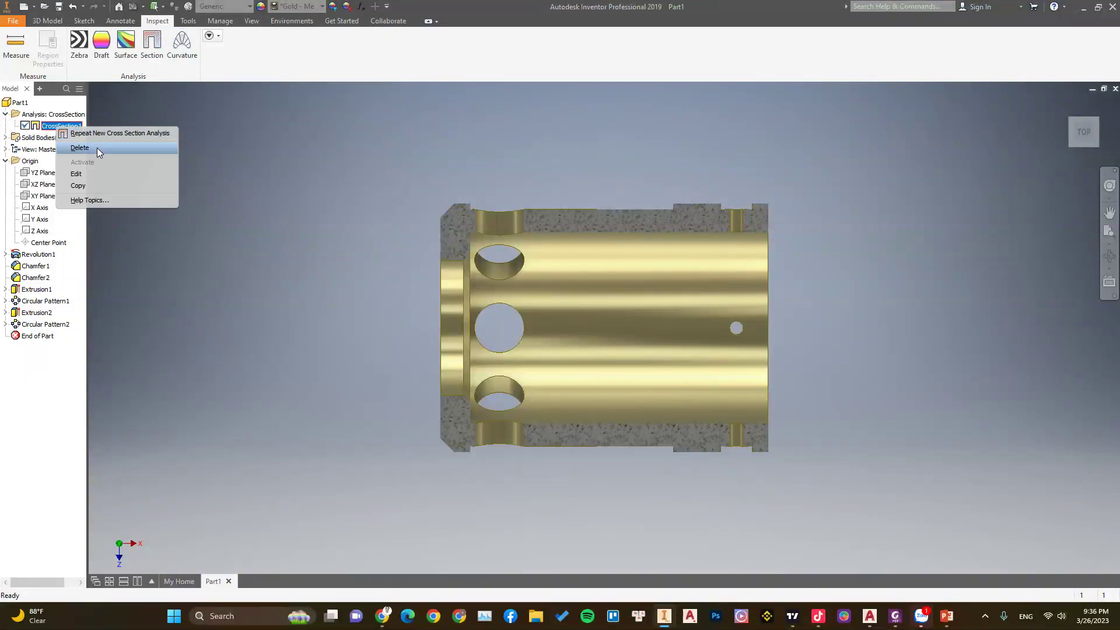
click(97, 149)
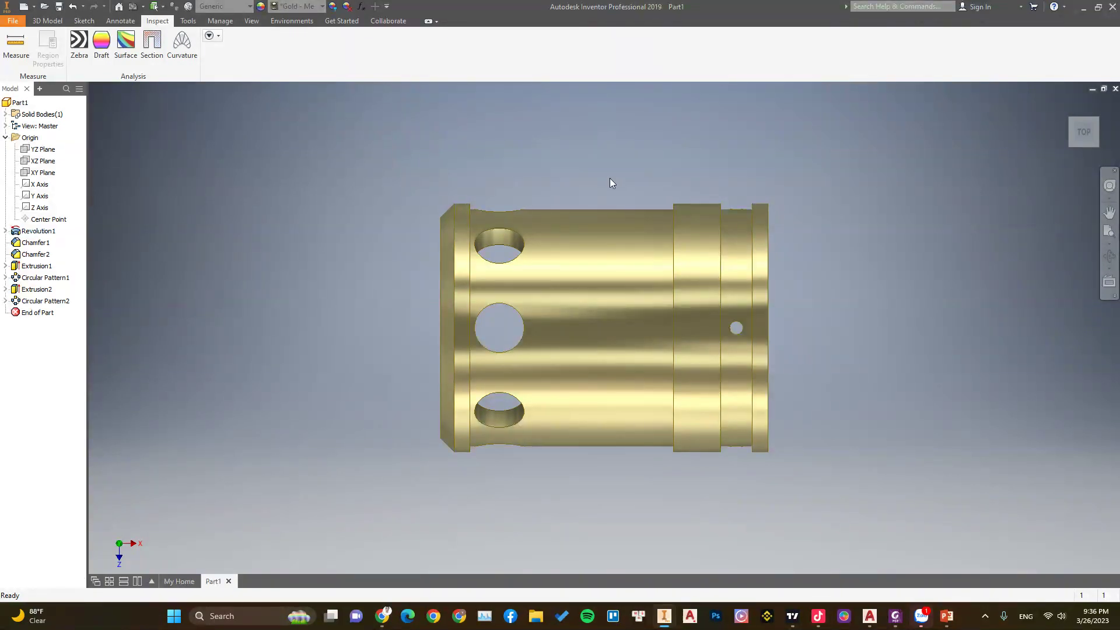
scroll(753, 209, up, 3)
scroll(694, 180, down, 4)
scroll(714, 187, up, 1)
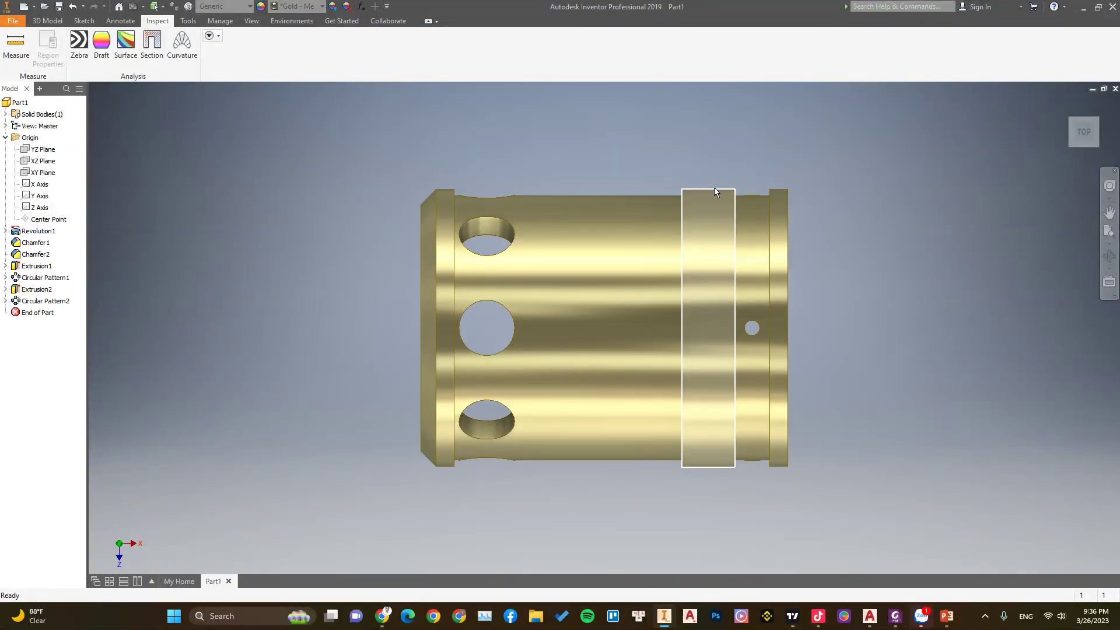
scroll(779, 326, down, 3)
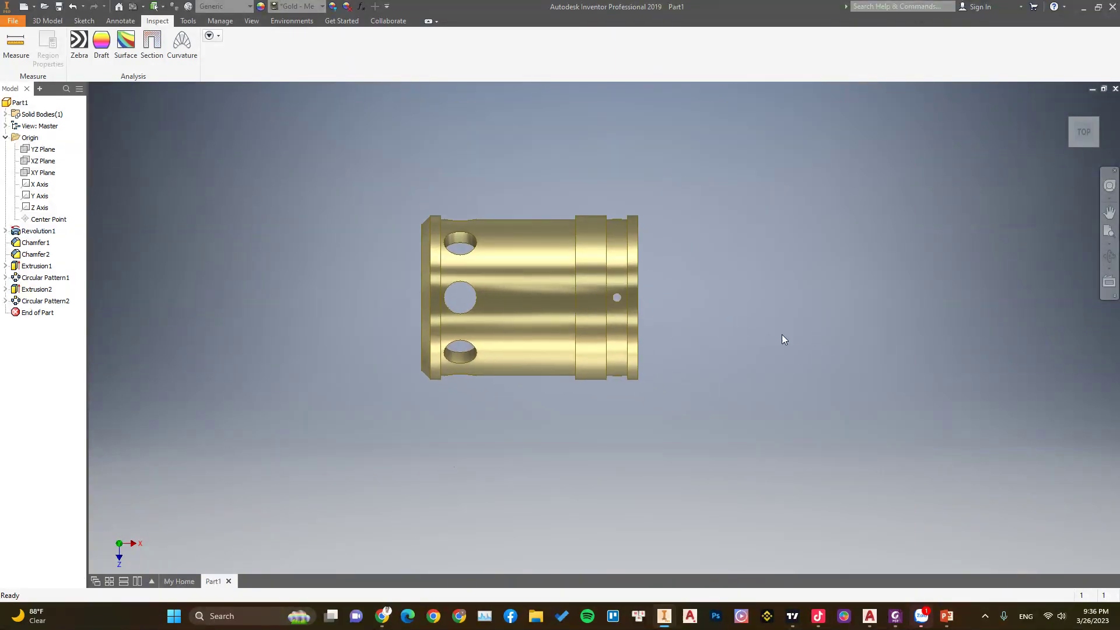
- Orbit the whole sleeve through tilted, isometric and side views to check its holes
mouse_move(508, 318)
shift+middle_down()
mouse_move(654, 283)
mouse_move(643, 237)
mouse_move(647, 257)
shift+middle_up()
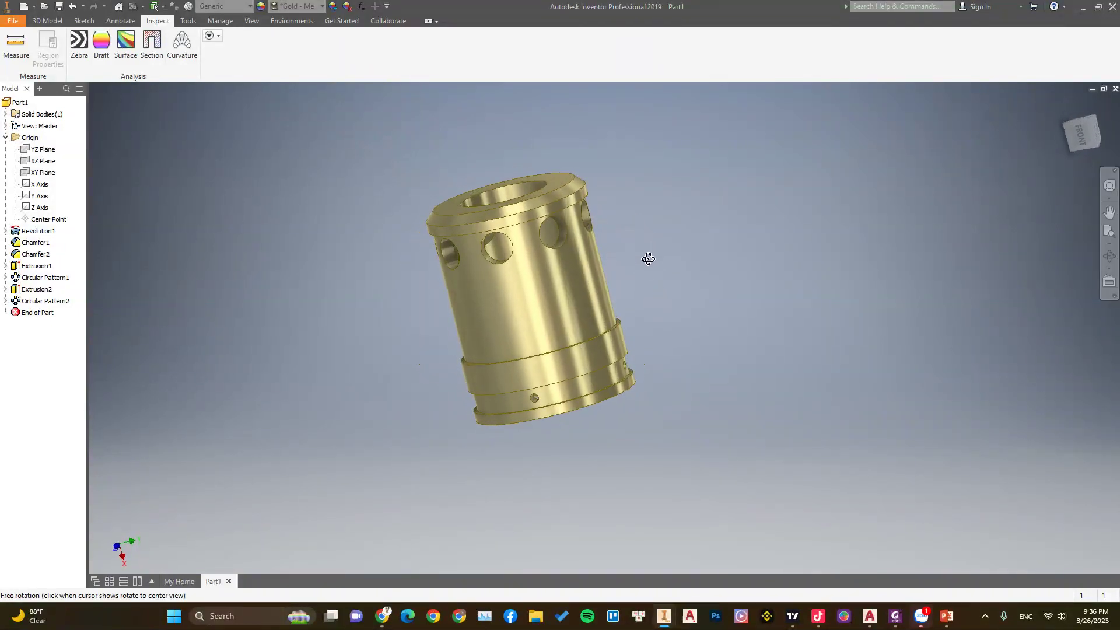
click(1092, 118)
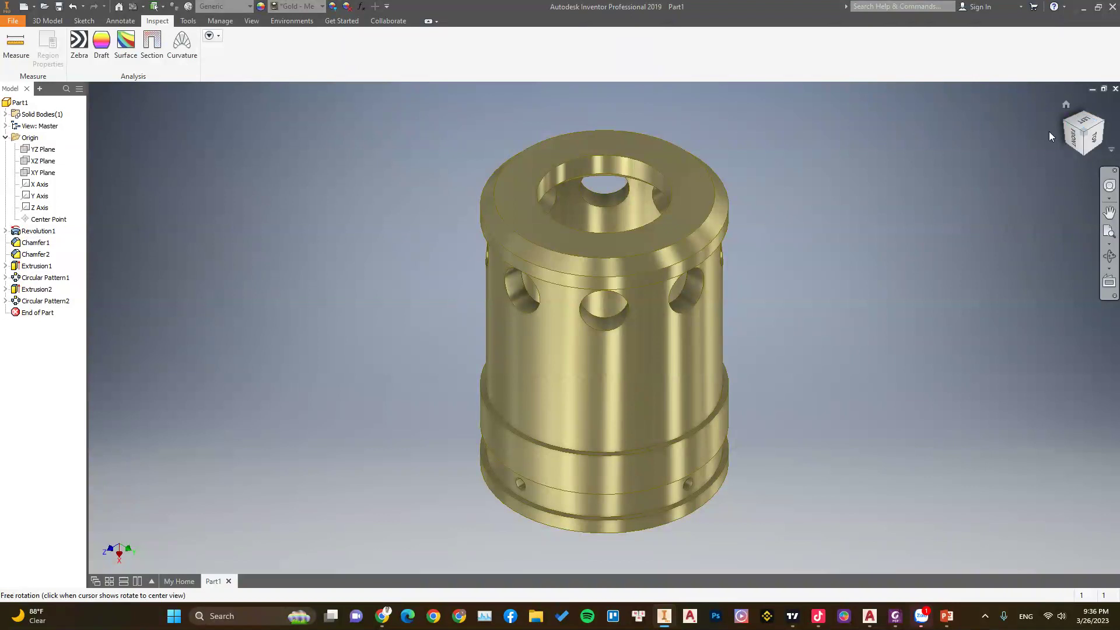
mouse_move(1049, 131)
shift+middle_down()
mouse_move(753, 260)
mouse_move(805, 350)
mouse_move(860, 346)
mouse_move(1069, 120)
shift+middle_up()
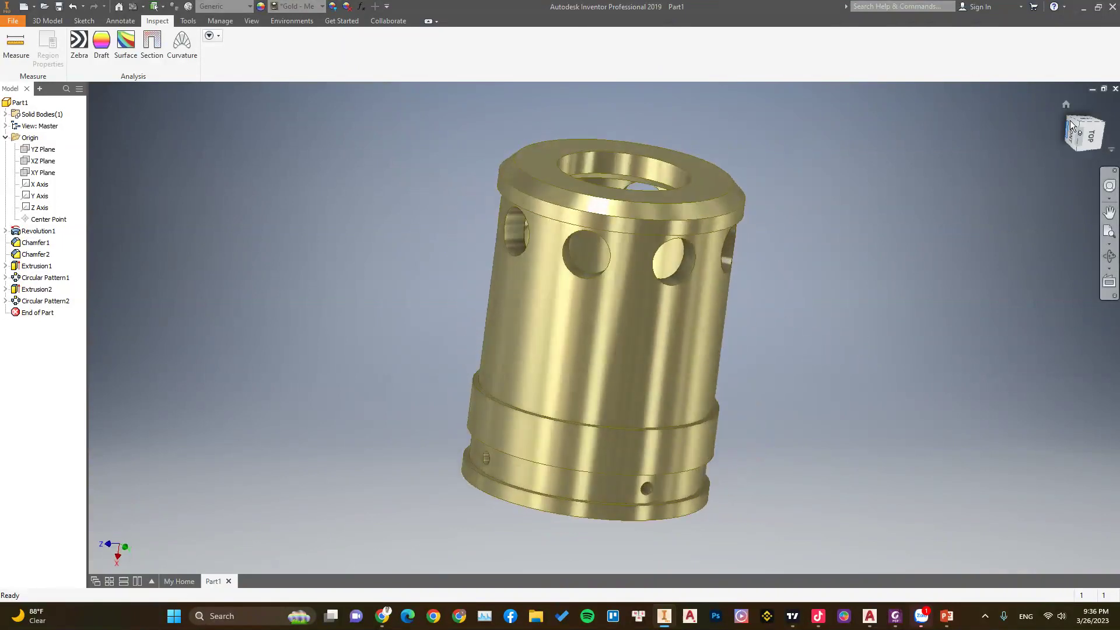
click(1079, 120)
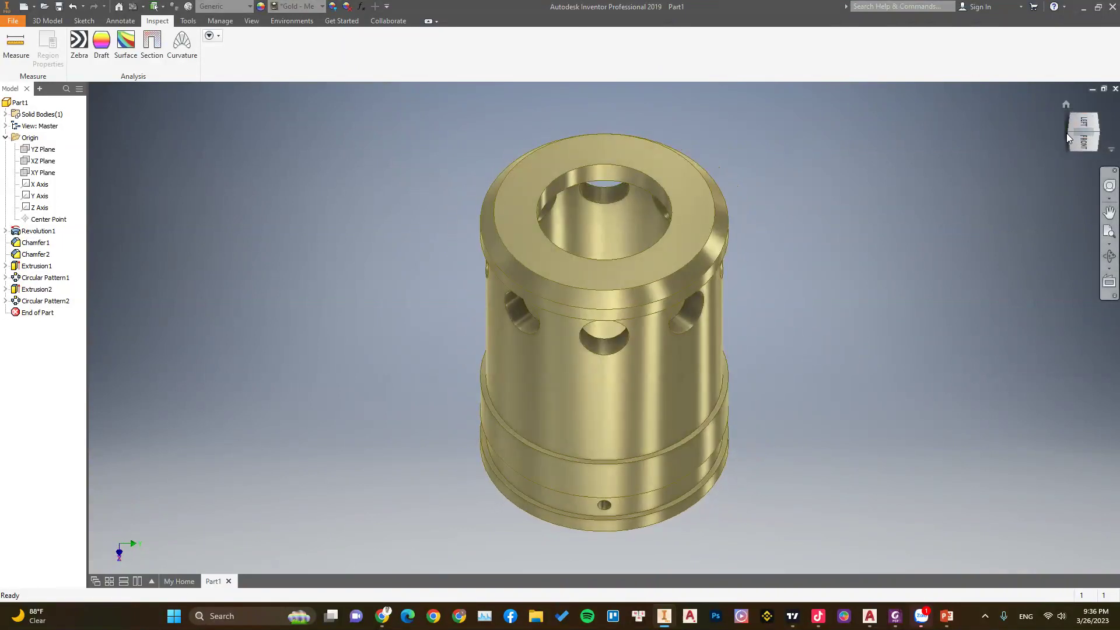
mouse_move(1066, 133)
shift+middle_down()
mouse_move(801, 328)
mouse_move(850, 317)
mouse_move(773, 322)
mouse_move(636, 302)
shift+middle_up()
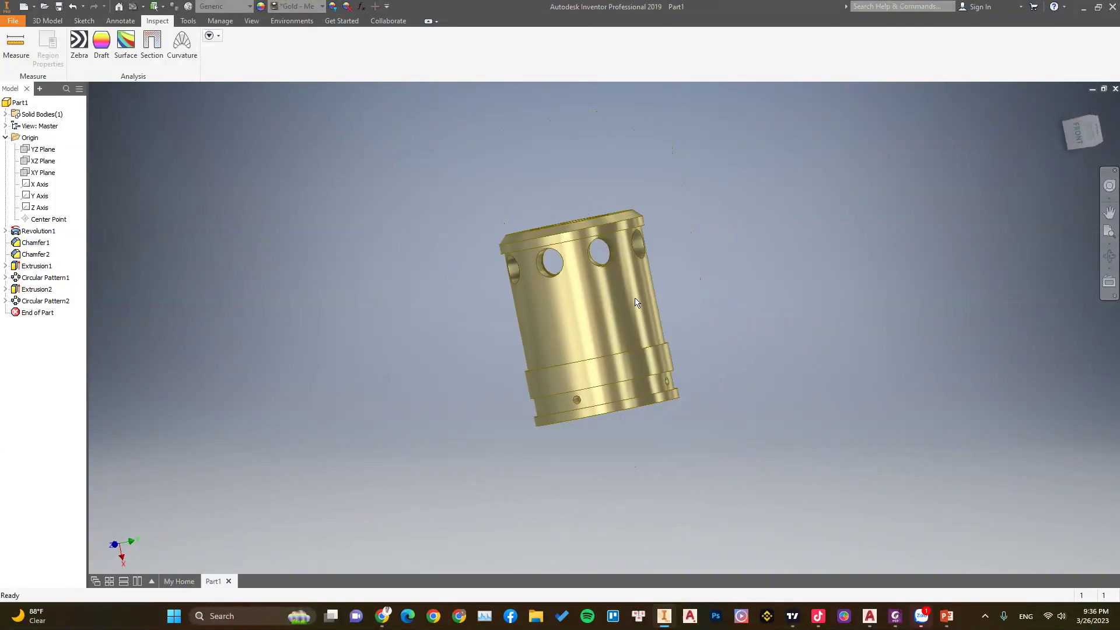
scroll(636, 303, down, 3)
scroll(571, 297, up, 3)
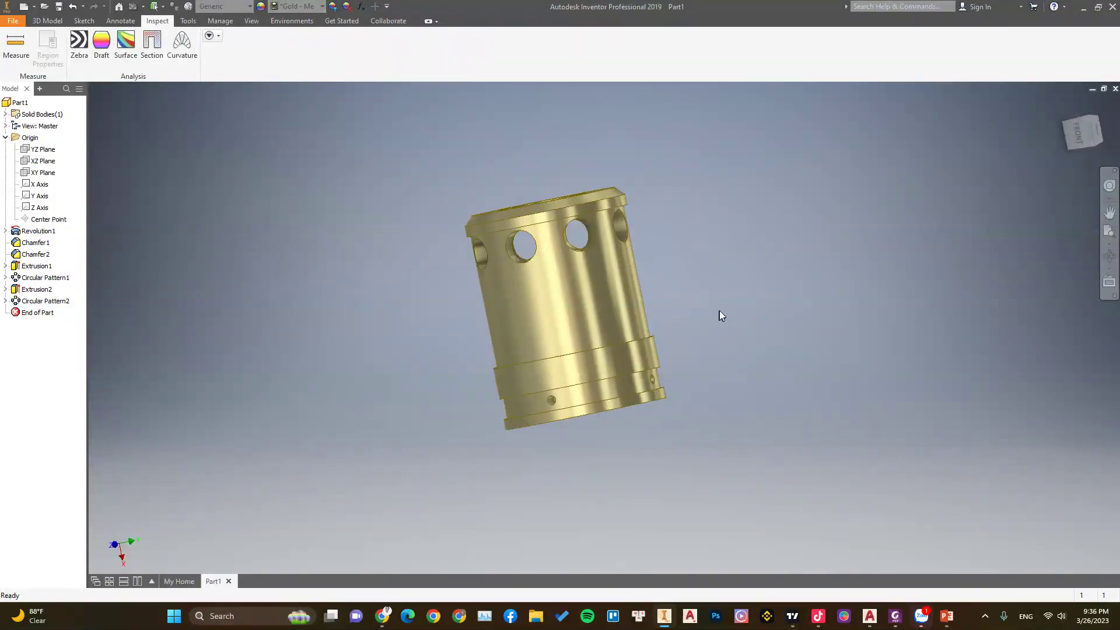
- Save the part as Ống bao.ipt
key(ctrl+s)
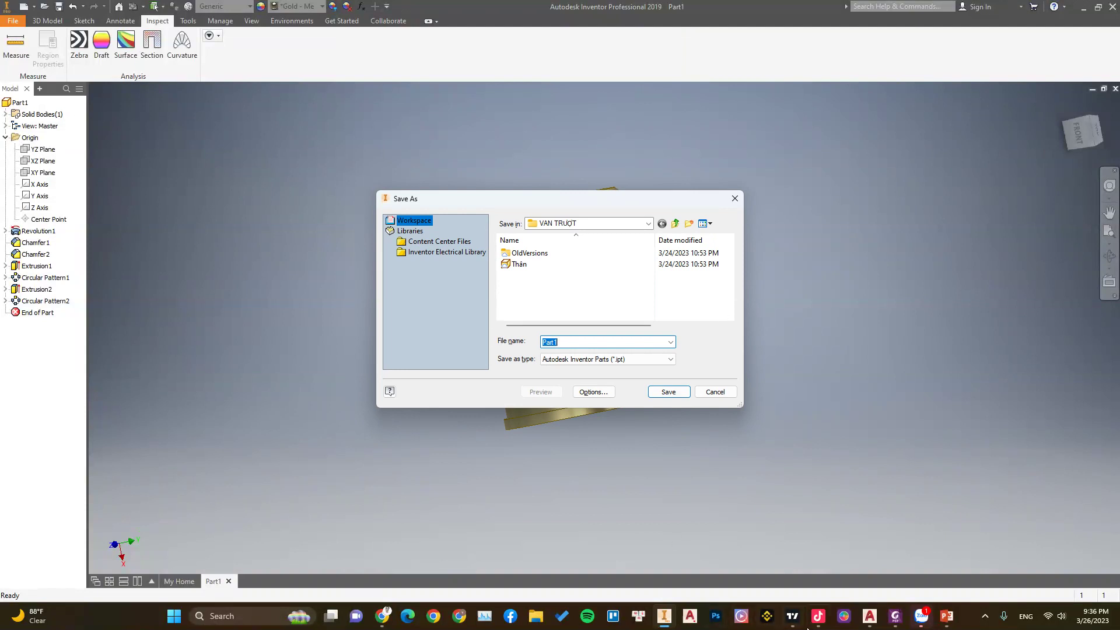
click(896, 617)
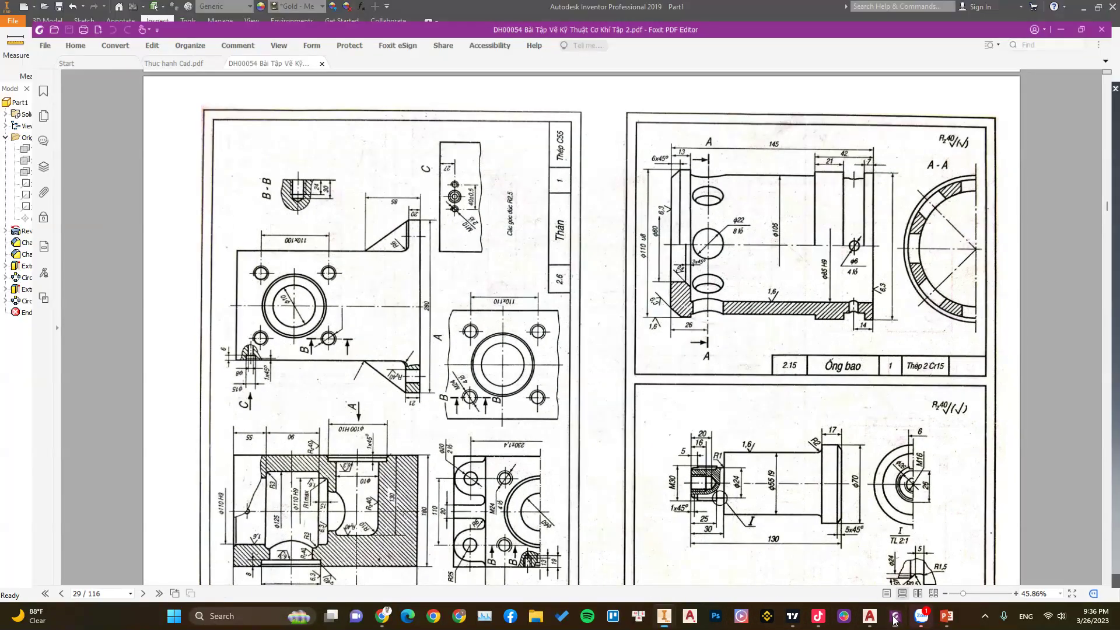
click(895, 619)
text(Ô)
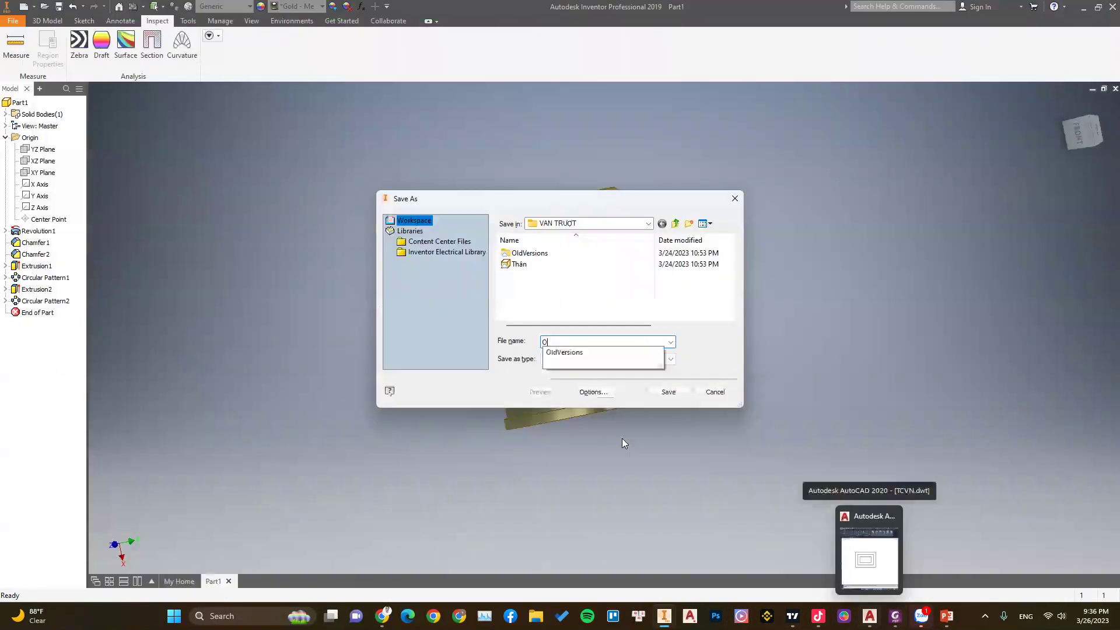
text(ng)
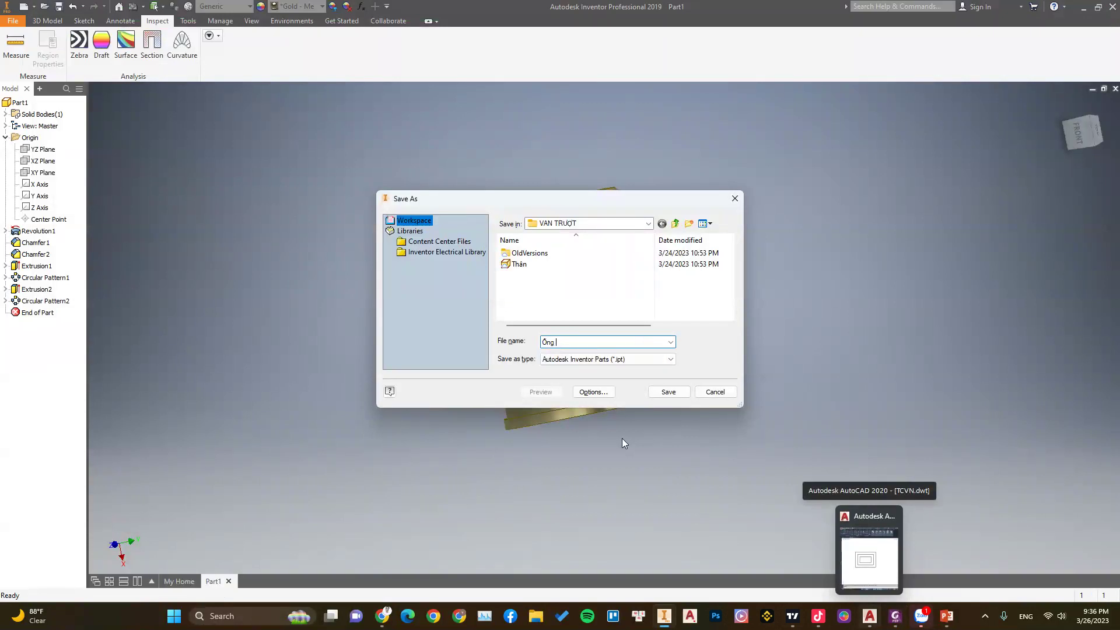
text(ao)
click(682, 392)
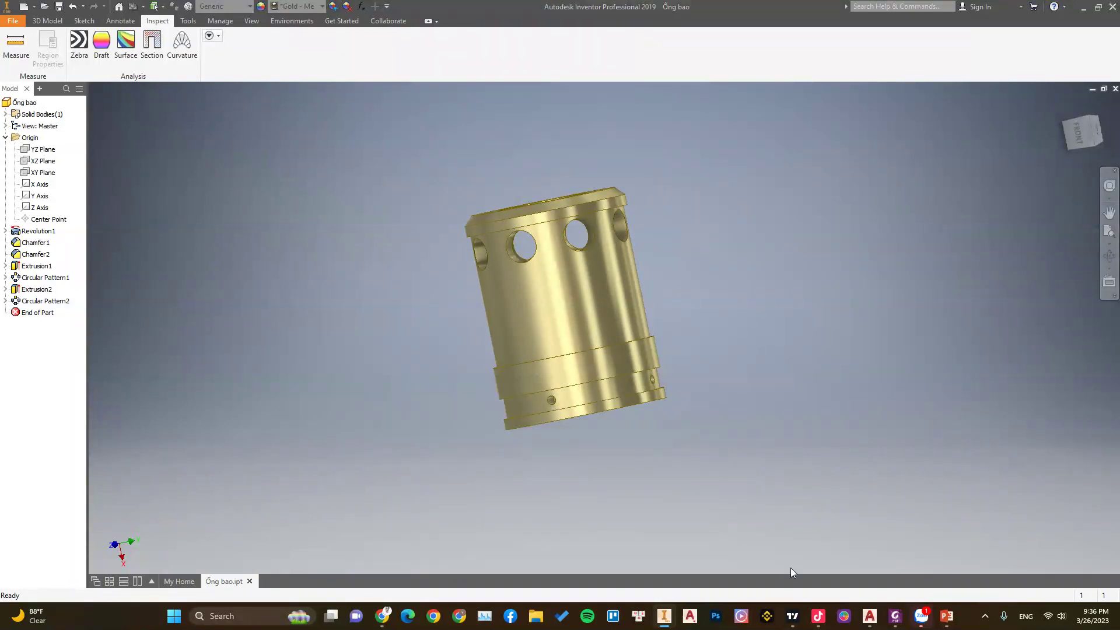
- Scroll the PDF to the Con trượt drawing and start a screen capture
click(895, 615)
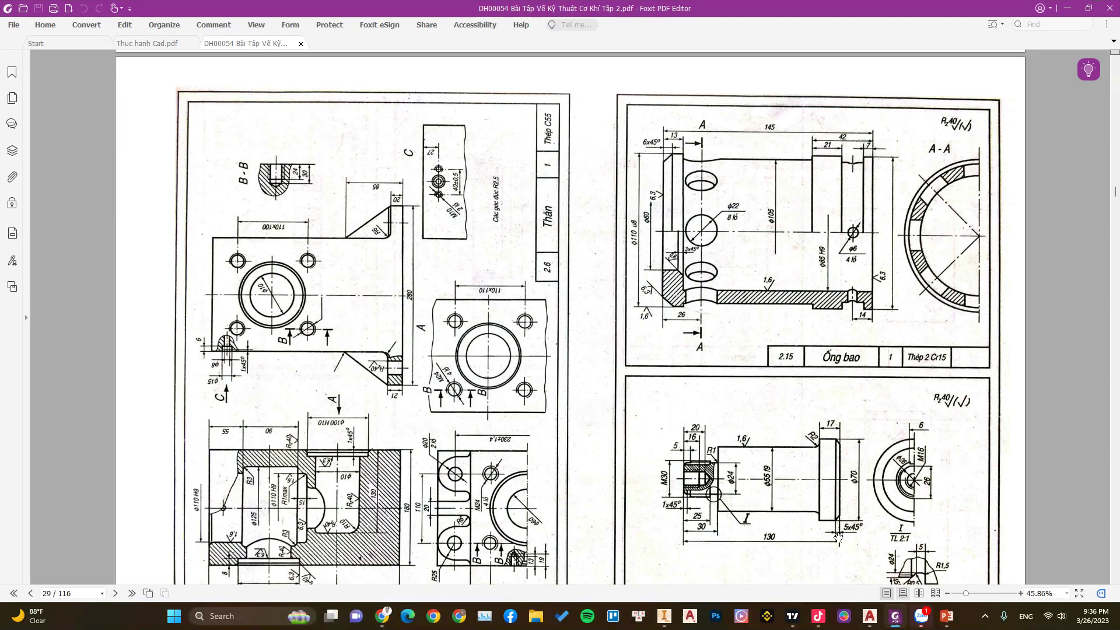
scroll(838, 537, down, 3)
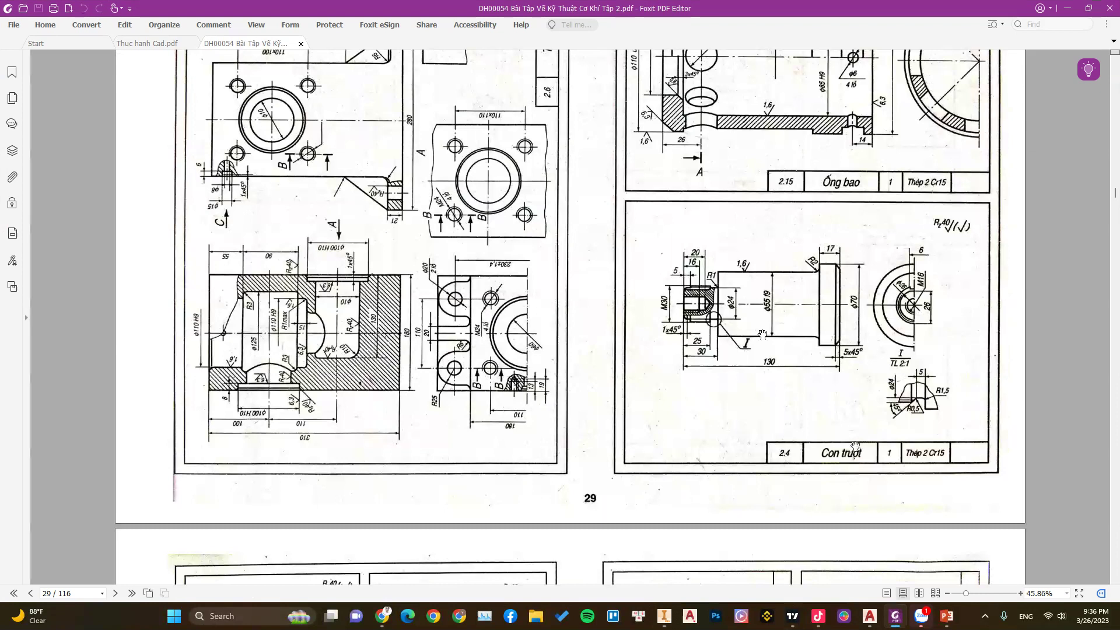
key(super+shift+s)
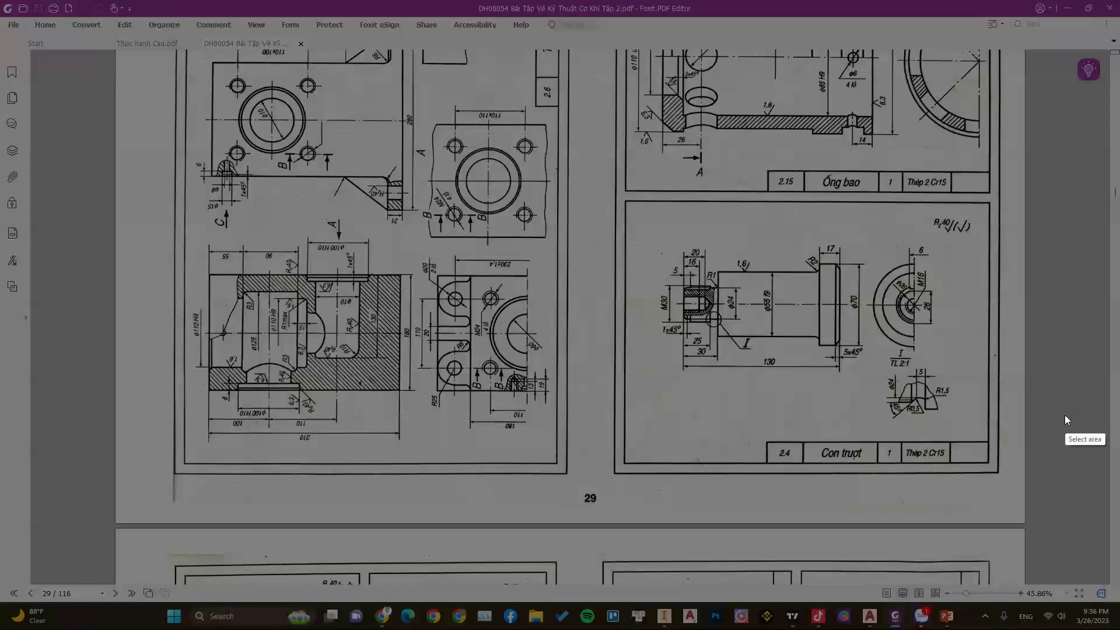
- Capture the Con trượt drawing and circle the TL 2:1 detail and M30 threaded end in red
drag(617, 194, 1011, 474)
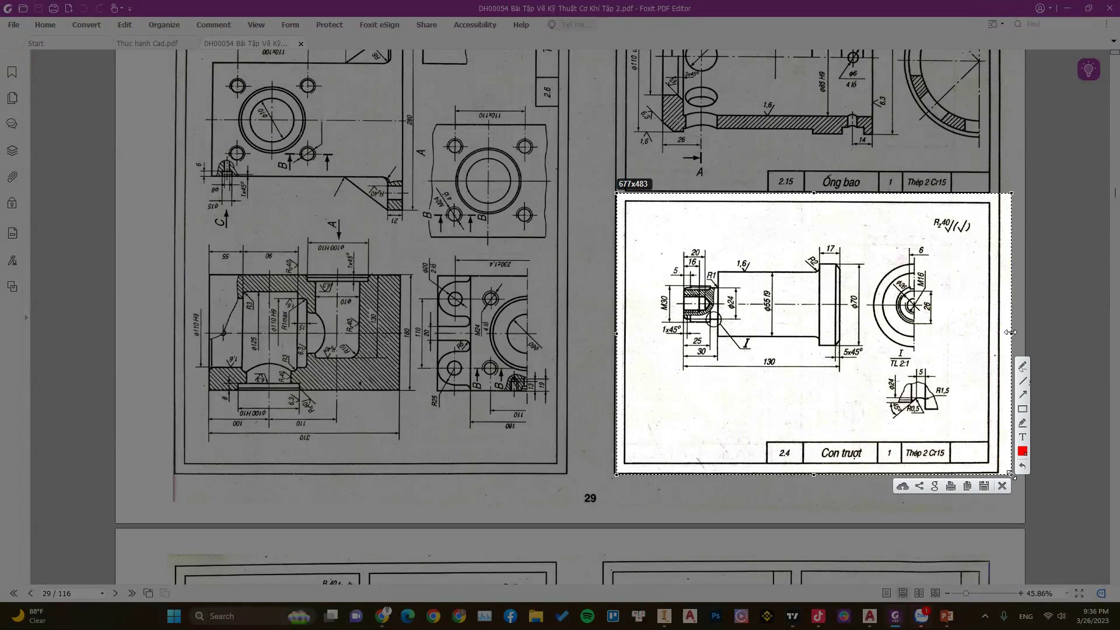
click(1022, 367)
mouse_move(954, 372)
mouse_down()
mouse_move(891, 361)
mouse_move(948, 368)
mouse_up()
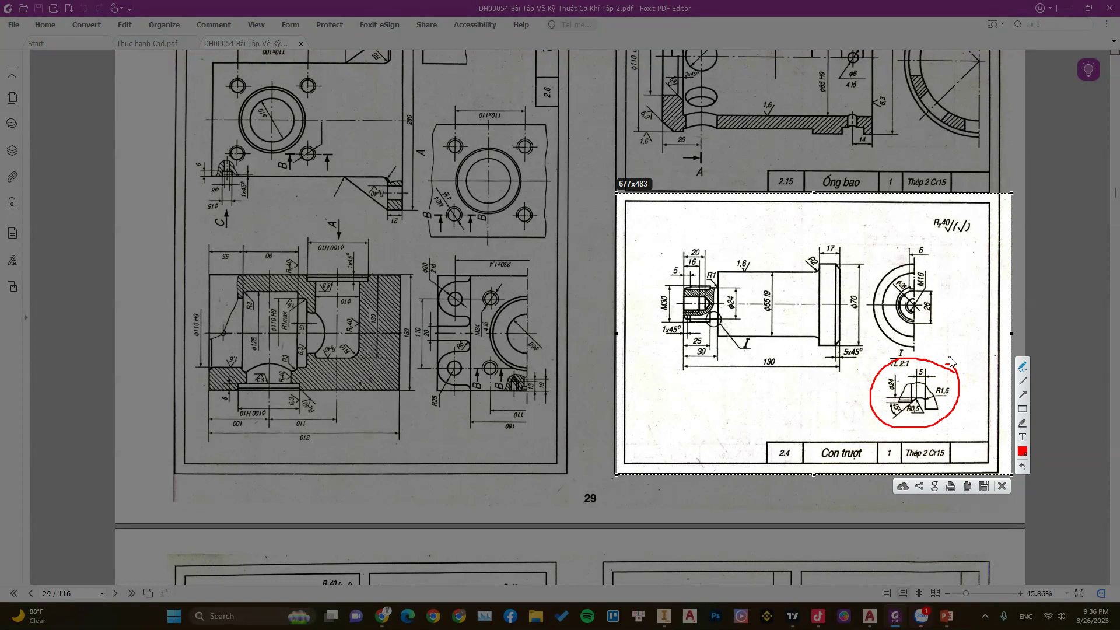
mouse_move(695, 277)
mouse_down()
mouse_move(714, 295)
mouse_move(694, 278)
mouse_up()
drag(662, 293, 657, 318)
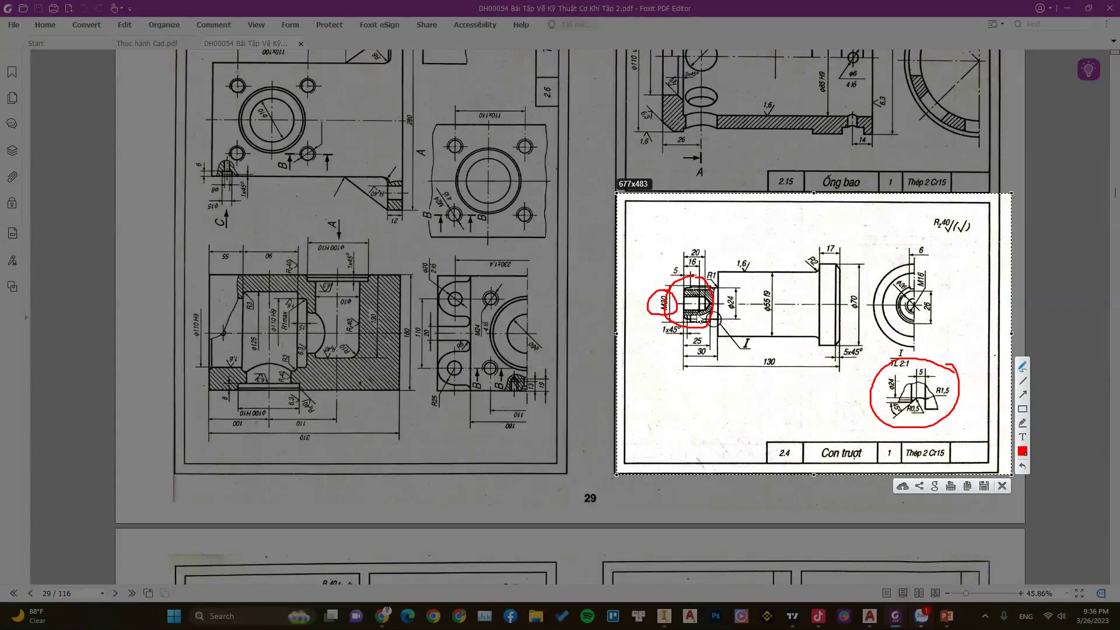
- Mark the ϕ55 f9 diameter, R1 corner, TL 2:1 label and 5 dimension in red
drag(774, 285, 765, 285)
drag(713, 330, 719, 327)
drag(891, 368, 908, 368)
drag(719, 320, 725, 320)
drag(921, 380, 927, 377)
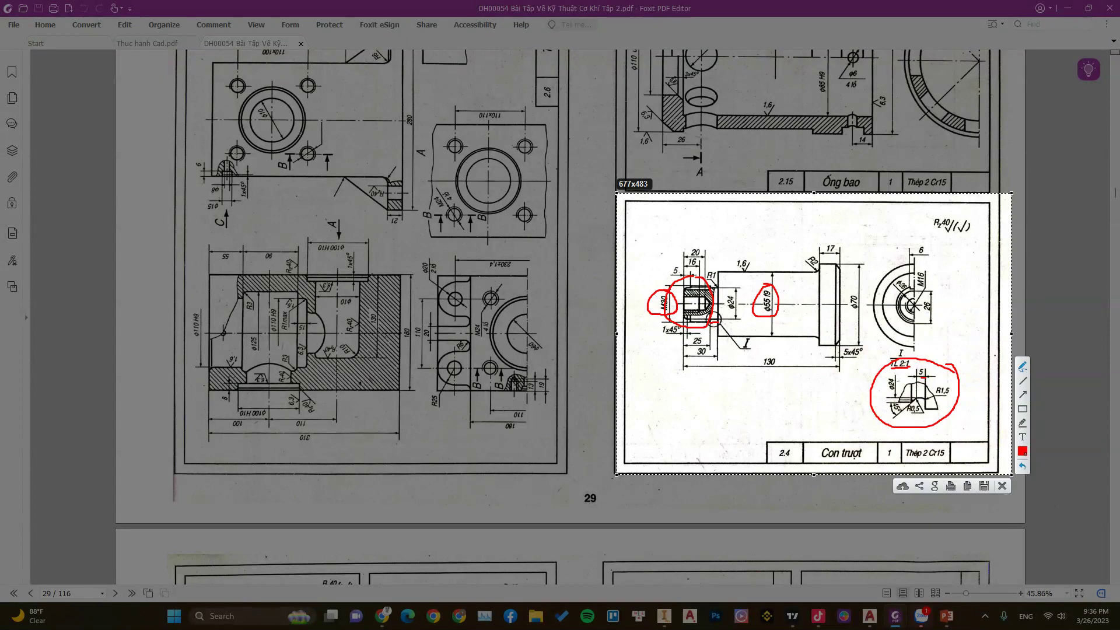
- Remove the old red circles, then circle the TL 2:1 detail and M16 thread label in red
click(1023, 467)
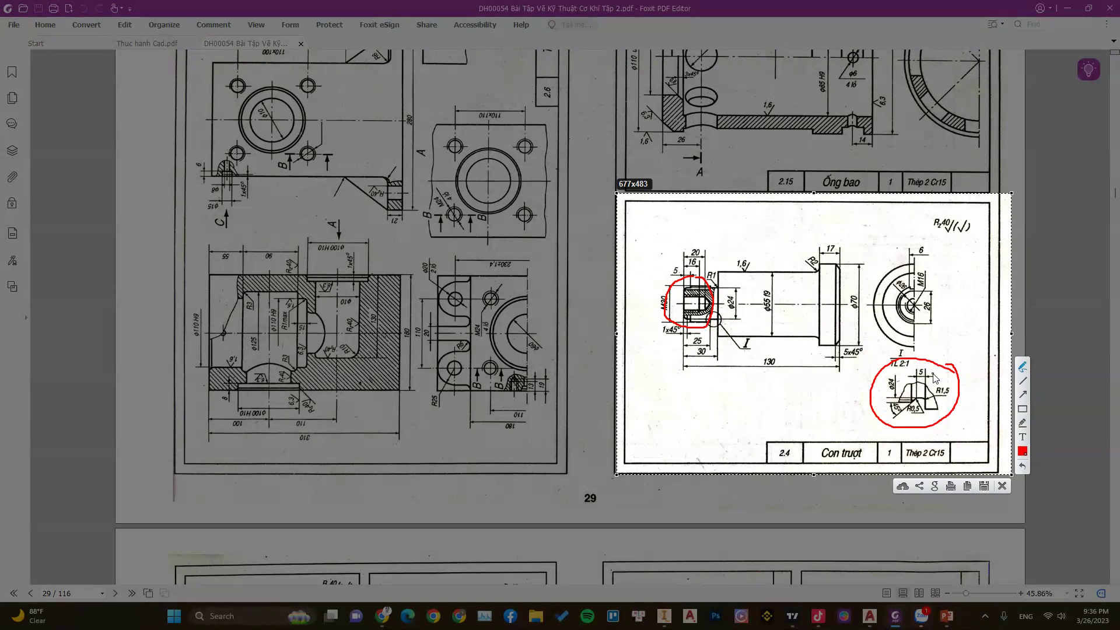
drag(913, 351, 912, 353)
drag(695, 300, 698, 305)
drag(918, 288, 920, 269)
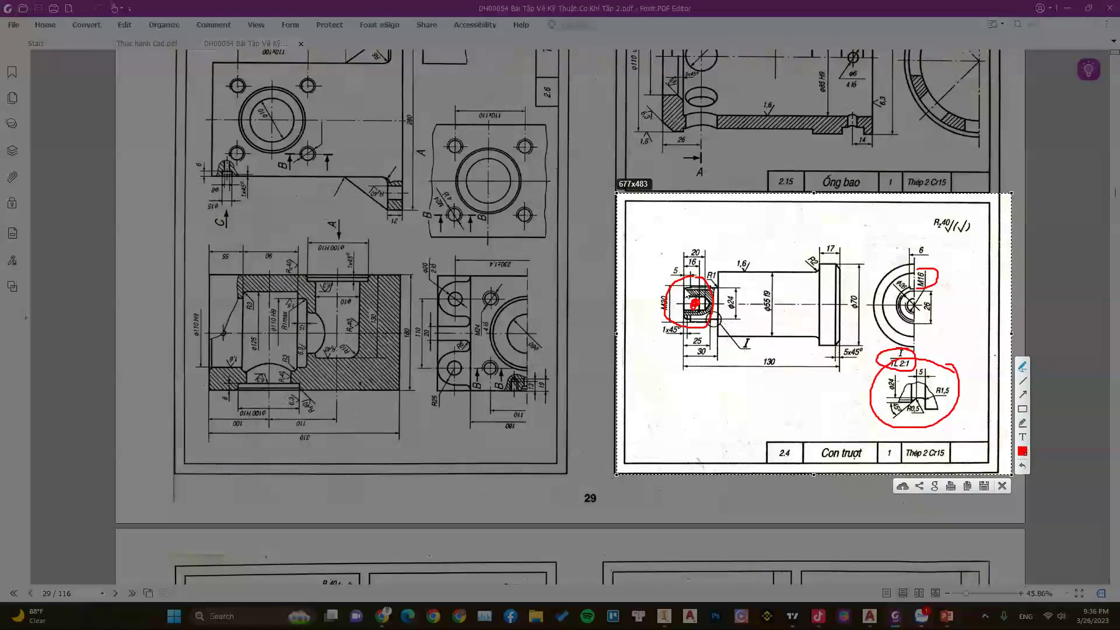
- Circle the M30, 5 and 6 dimensions on the end view with the red pen
drag(694, 304, 687, 318)
drag(898, 290, 905, 296)
drag(671, 294, 668, 295)
click(688, 289)
mouse_move(678, 267)
mouse_down()
mouse_move(672, 279)
mouse_move(680, 269)
mouse_up()
mouse_move(901, 279)
mouse_down()
mouse_move(892, 290)
mouse_move(895, 278)
mouse_up()
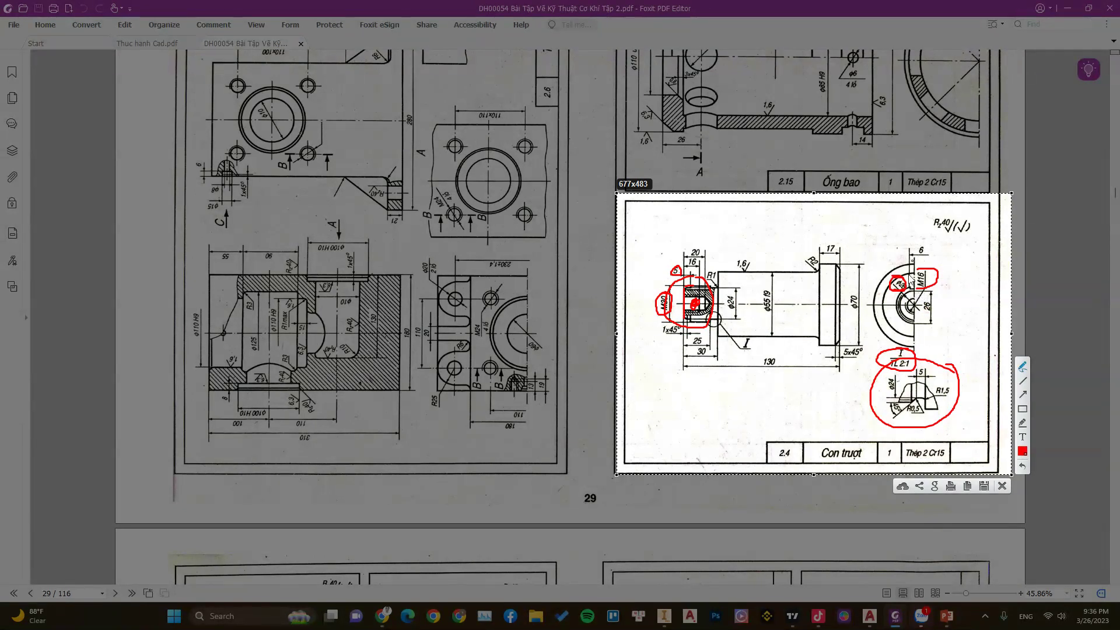
drag(914, 300, 916, 296)
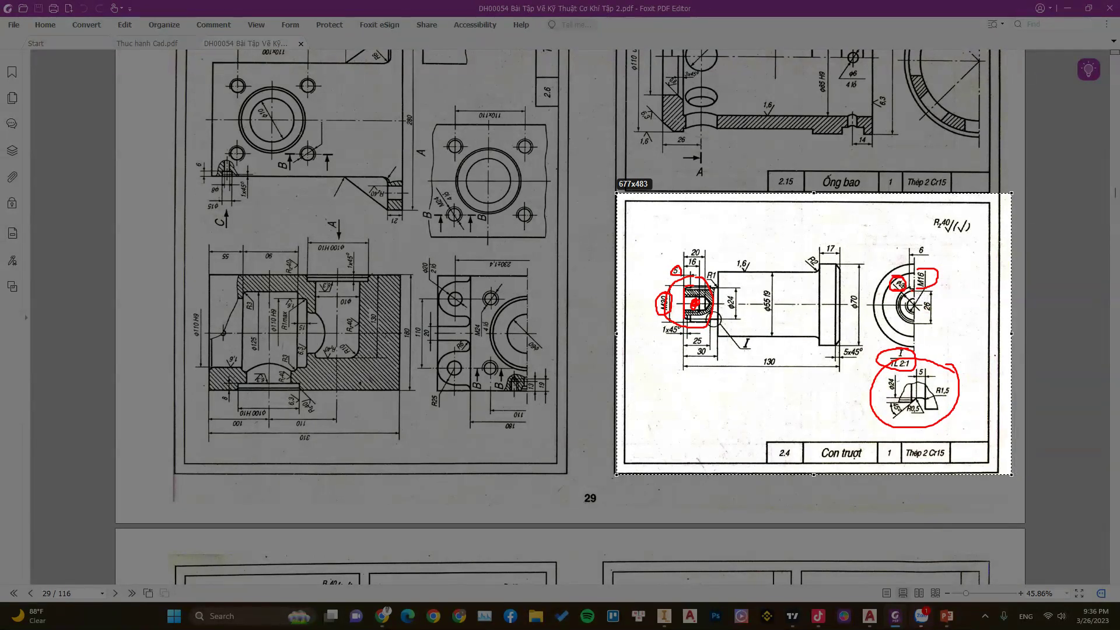
mouse_move(928, 244)
mouse_down()
mouse_move(924, 259)
mouse_move(919, 245)
mouse_up()
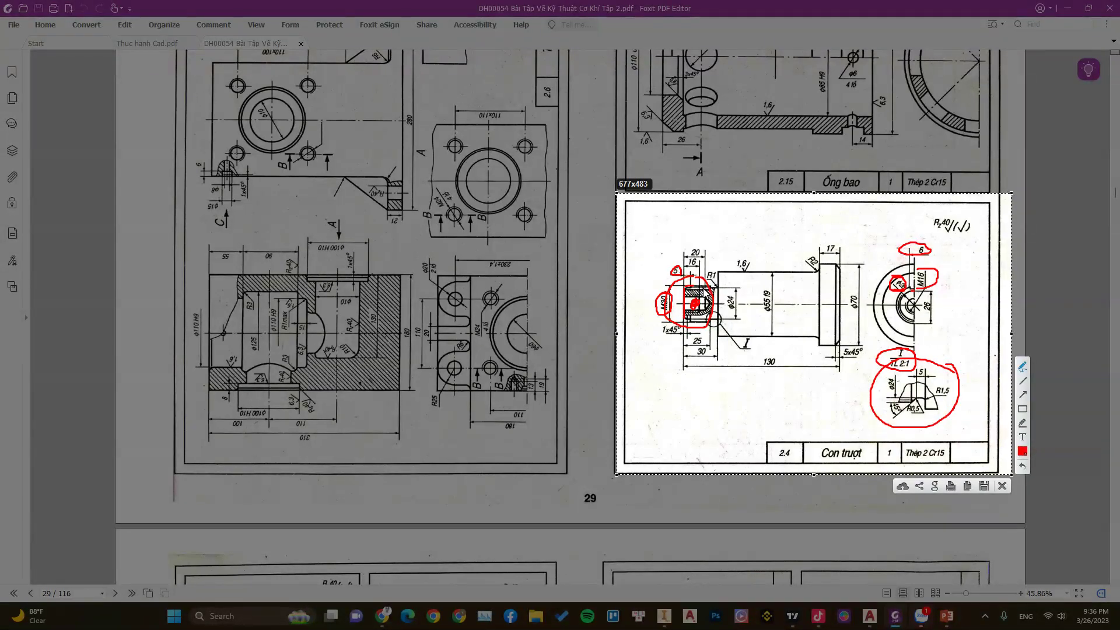
mouse_move(739, 228)
mouse_down()
mouse_move(783, 222)
mouse_move(782, 244)
mouse_up()
mouse_move(383, 616)
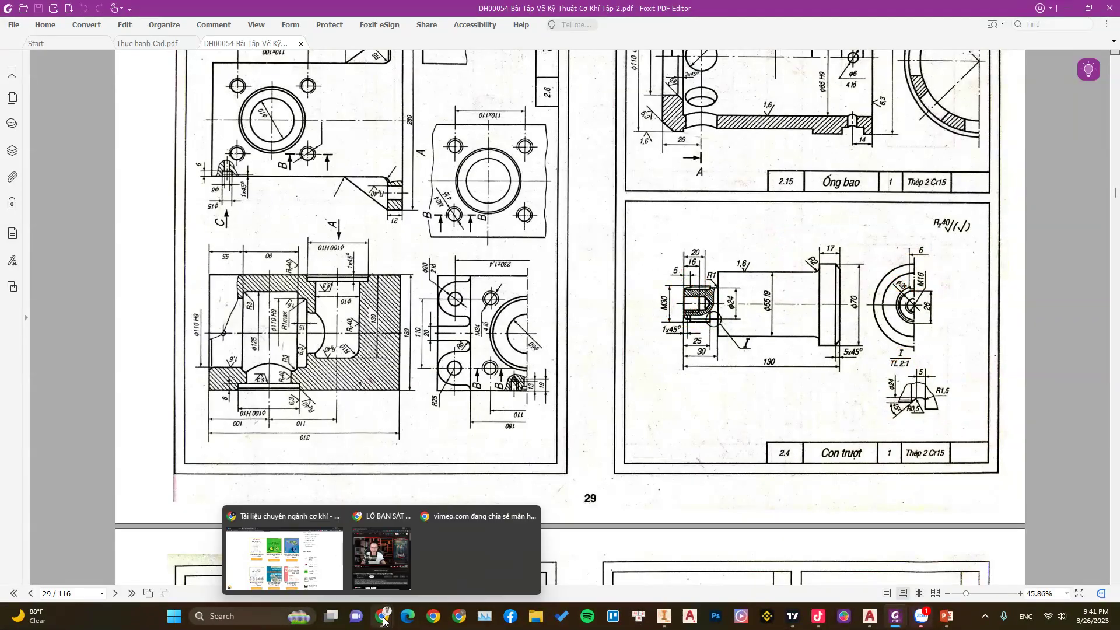
- In a new Chrome tab, search 'đệm cánh' and preview a tabbed washer image
click(284, 551)
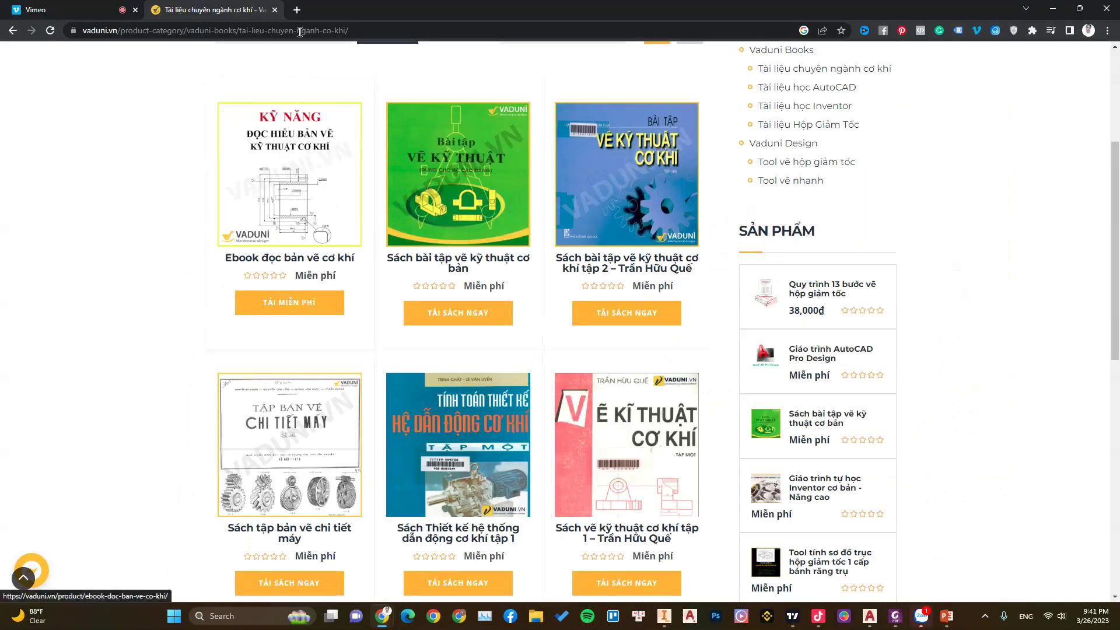
key(ctrl+t)
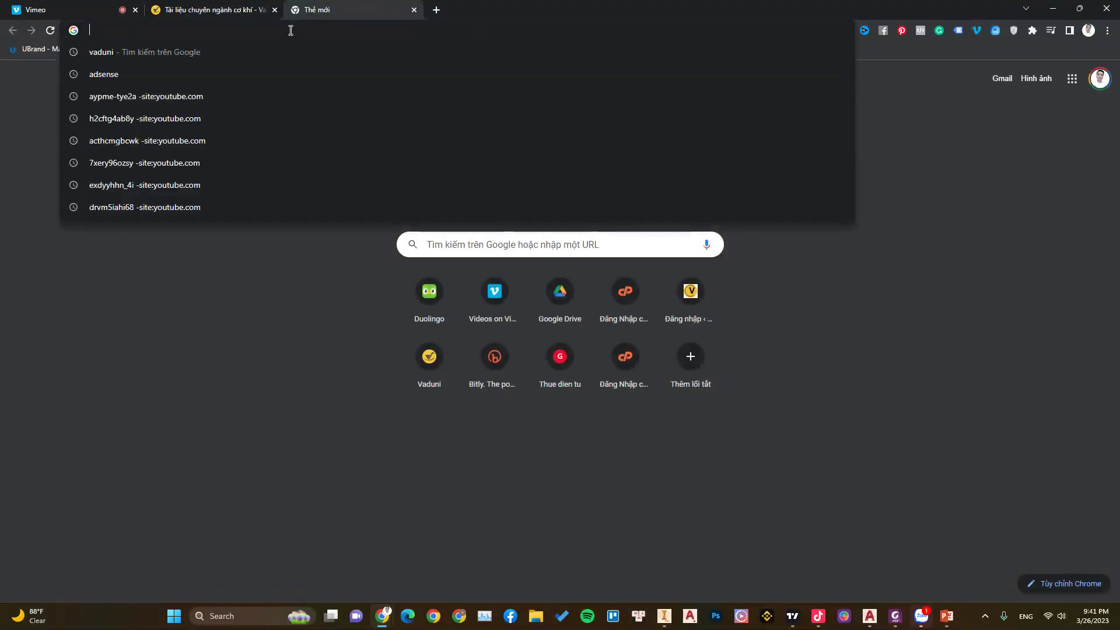
text(ddem canh)
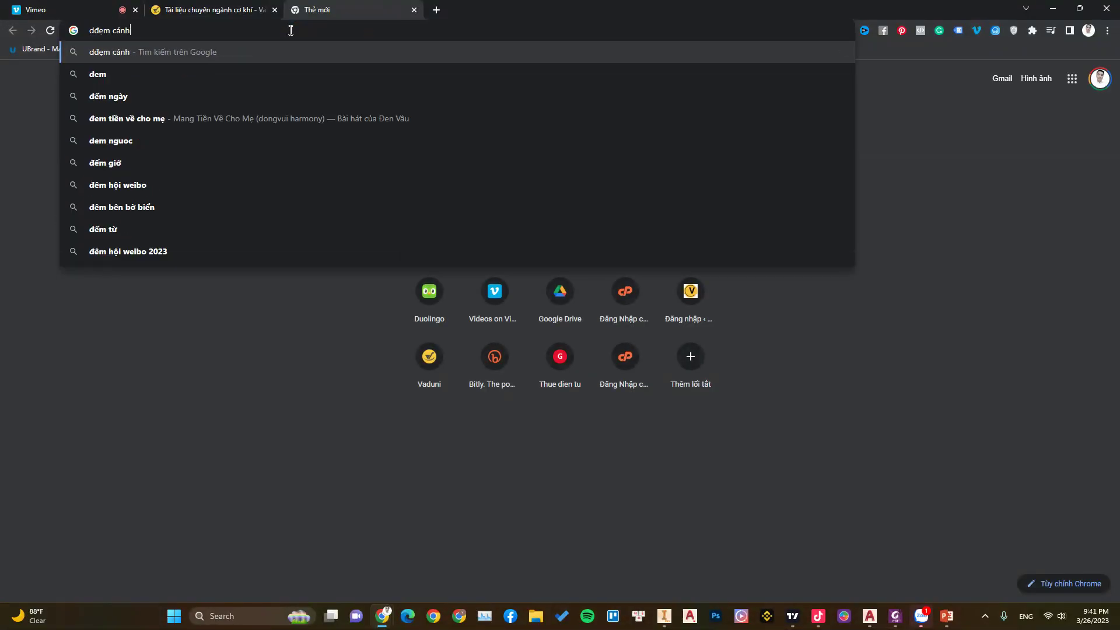
key(Return)
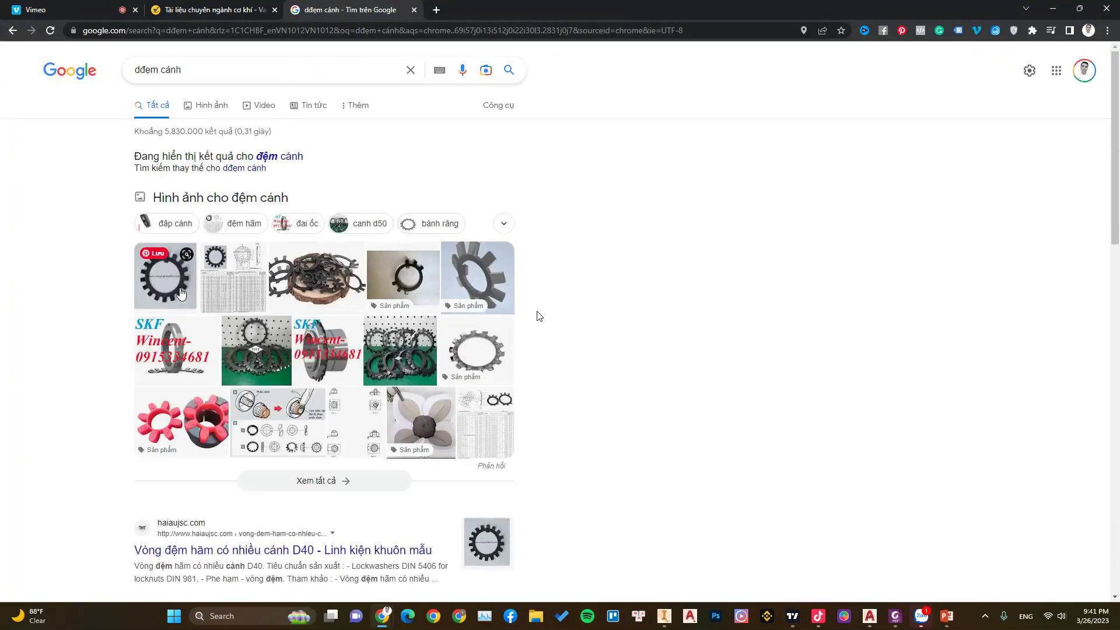
click(461, 280)
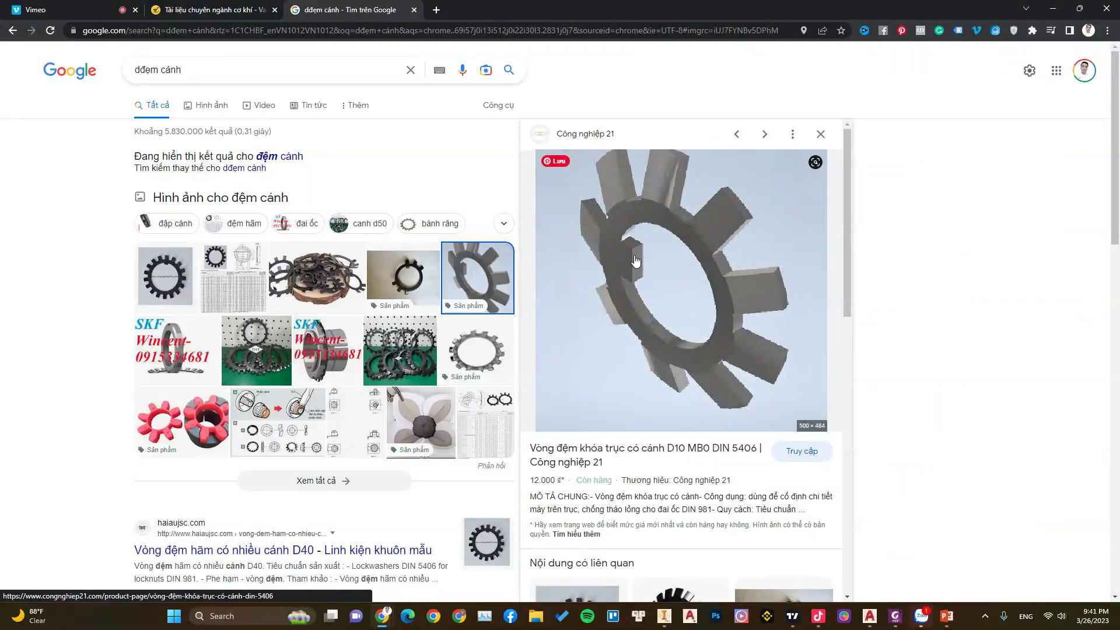
- Capture the washer preview, mark its tabs in red, then preview the washer-and-nut diagram
key(Print)
drag(529, 144, 822, 401)
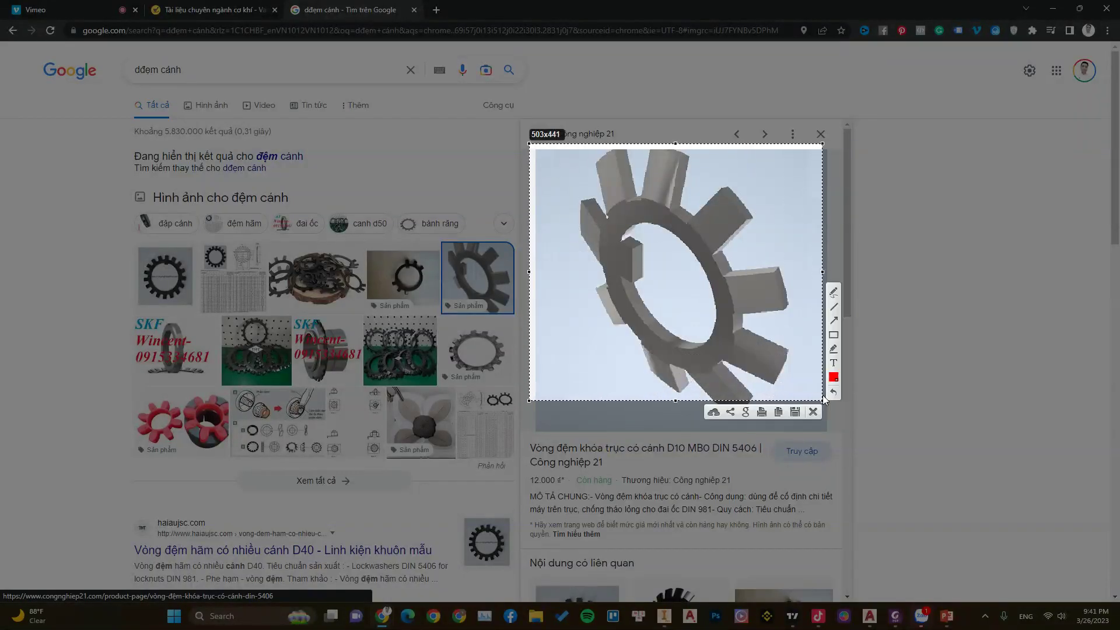
click(834, 291)
drag(650, 237, 651, 248)
drag(678, 177, 669, 180)
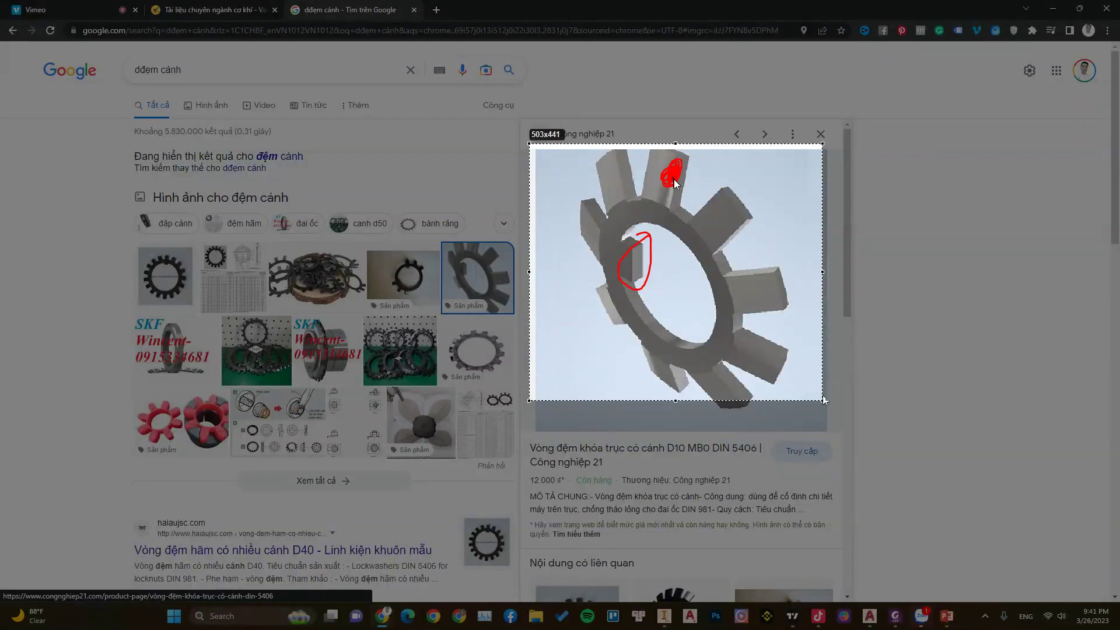
drag(675, 185, 675, 185)
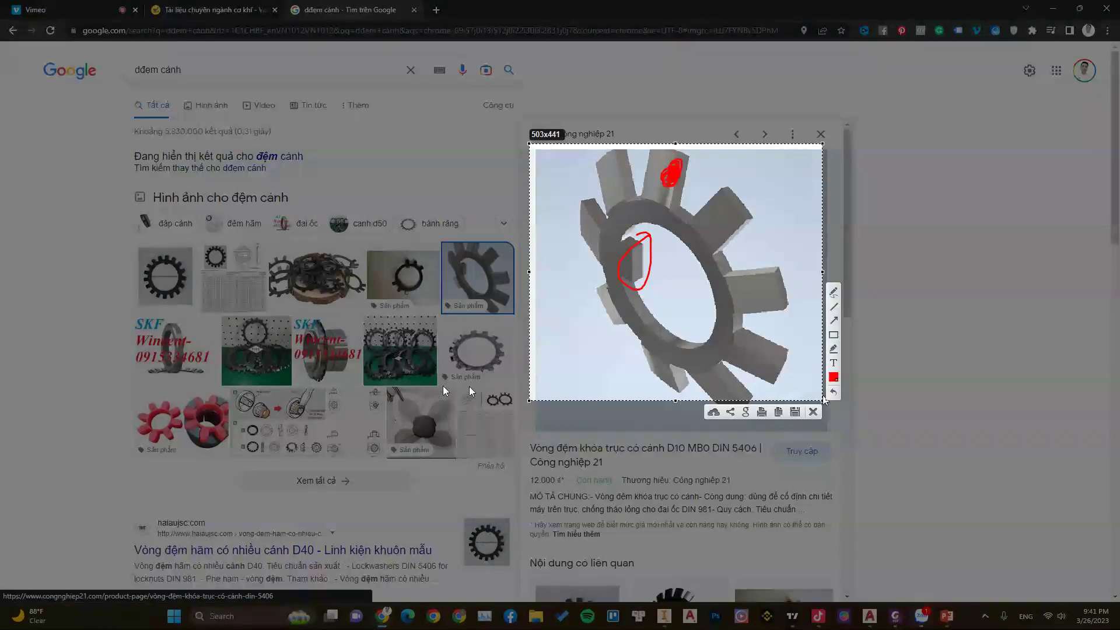
key(ctrl+c)
click(280, 431)
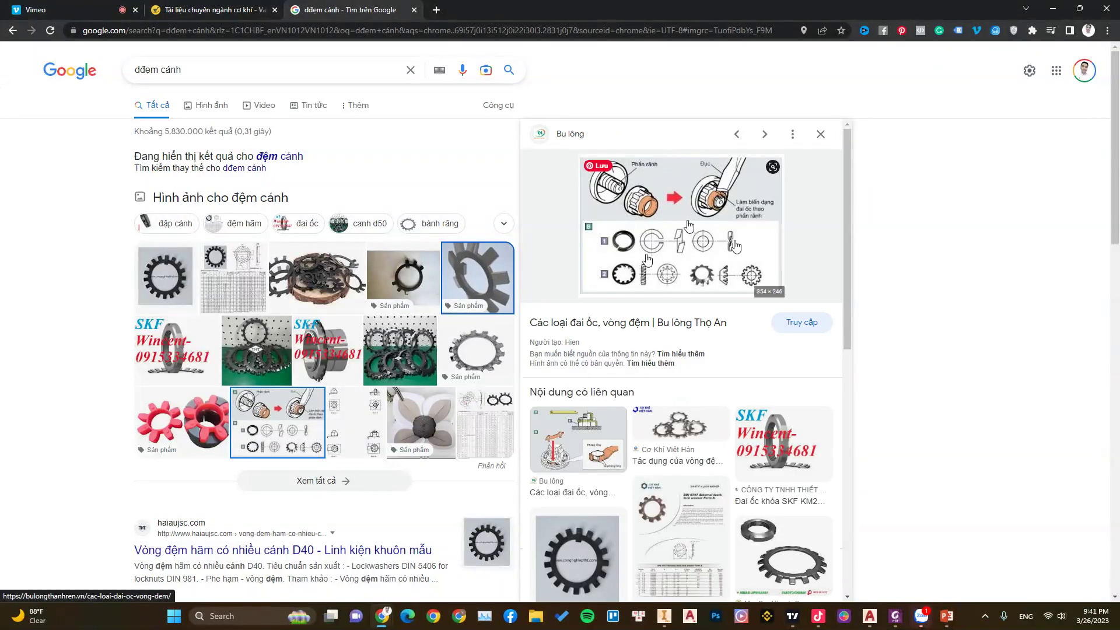
- Scroll the related images and preview the SKF lock nut with tab washer
scroll(680, 309, down, 2)
scroll(642, 309, down, 2)
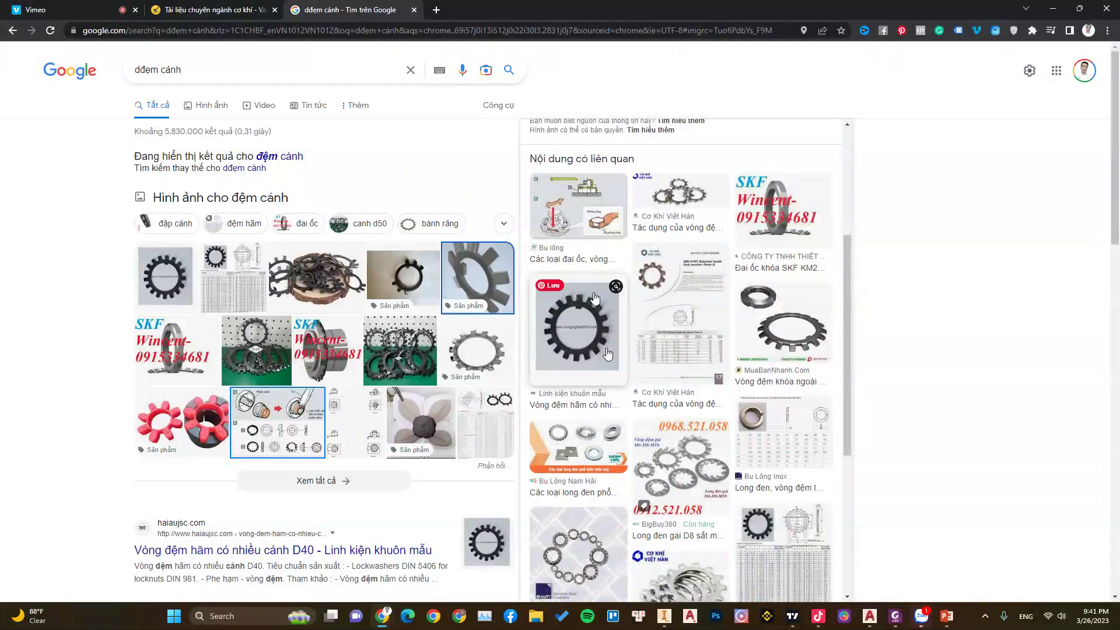
scroll(610, 350, down, 1)
scroll(630, 327, down, 3)
scroll(657, 297, down, 2)
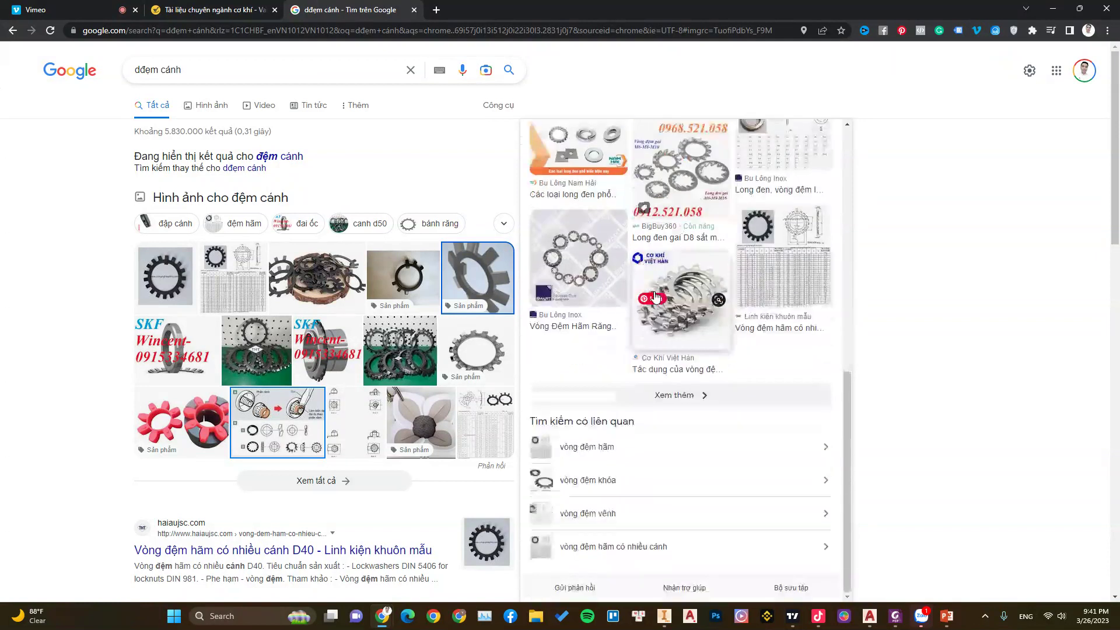
scroll(371, 326, down, 3)
scroll(371, 326, down, 5)
scroll(371, 326, up, 5)
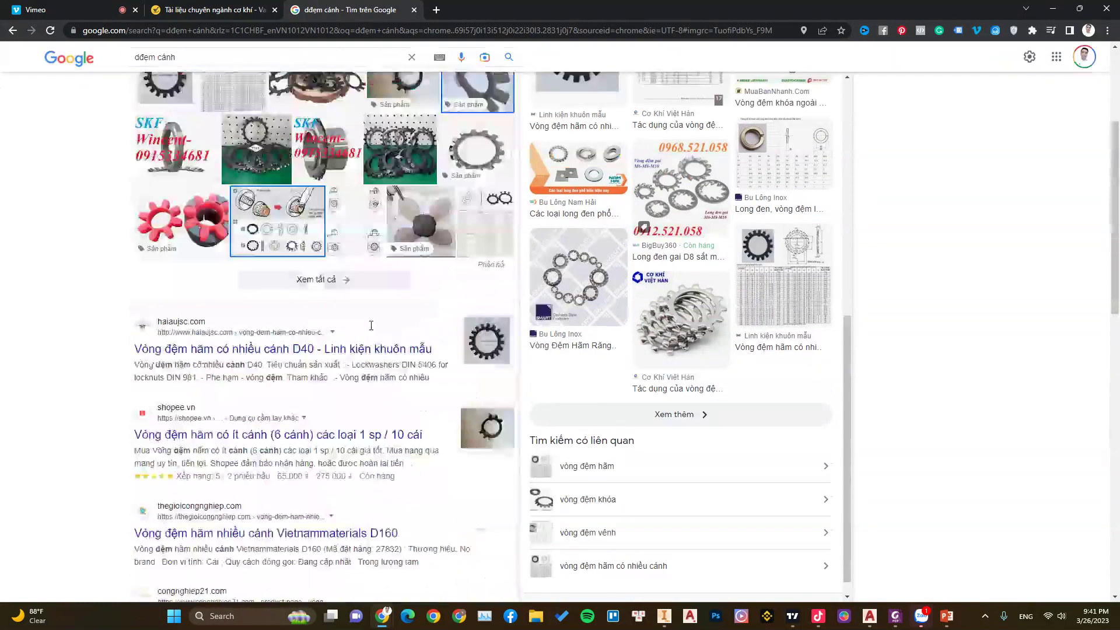
scroll(371, 326, up, 3)
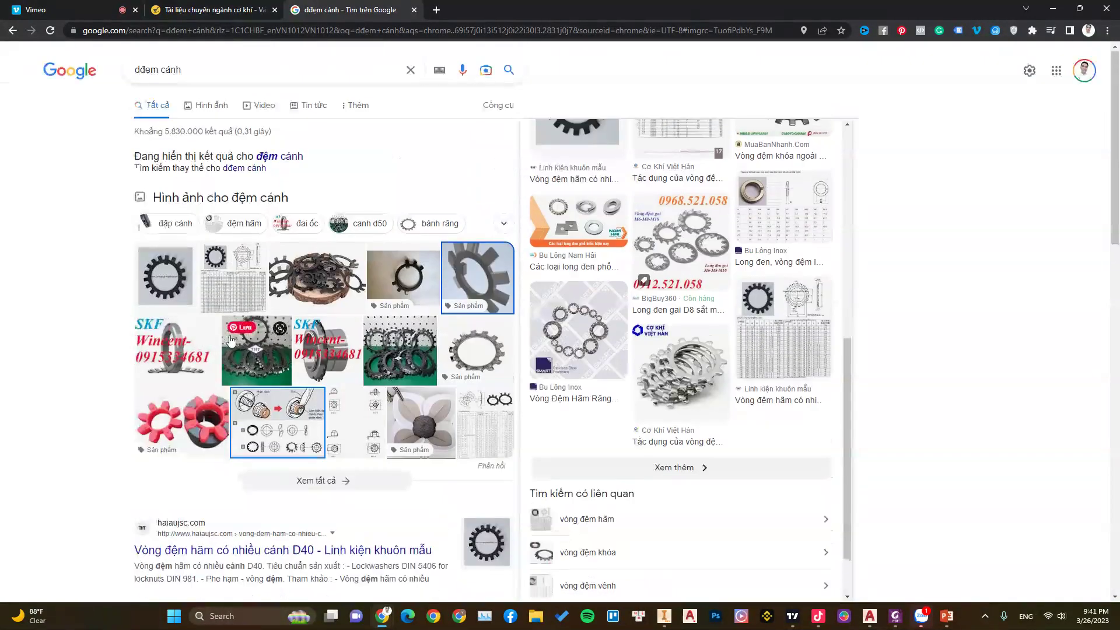
click(175, 350)
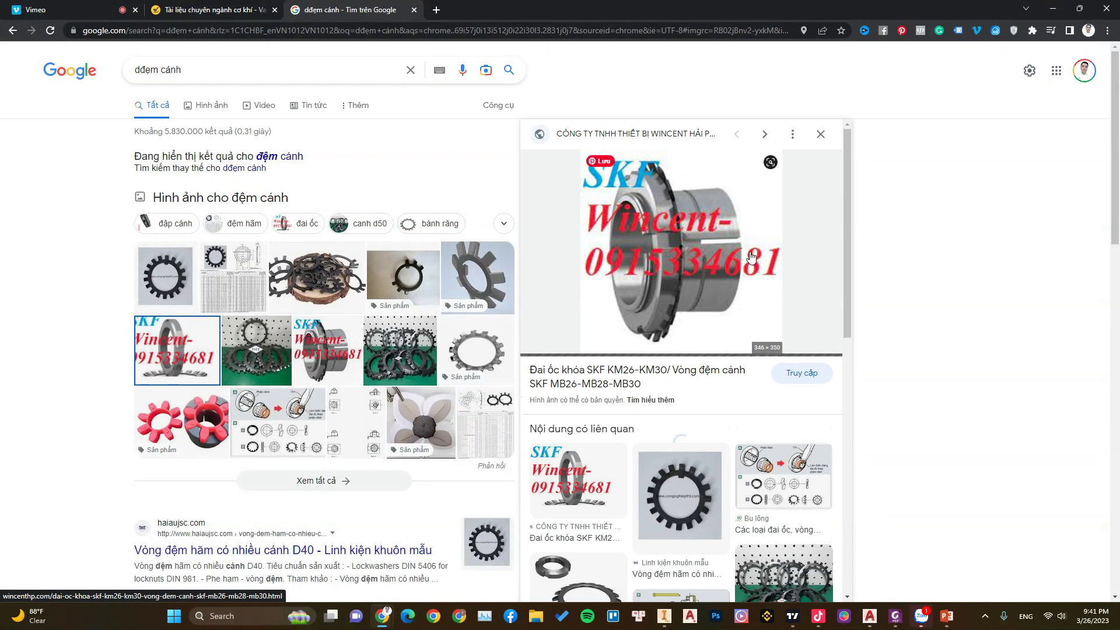
- Capture the lock nut preview, mark it in red, close the capture and minimize Chrome
key(Print)
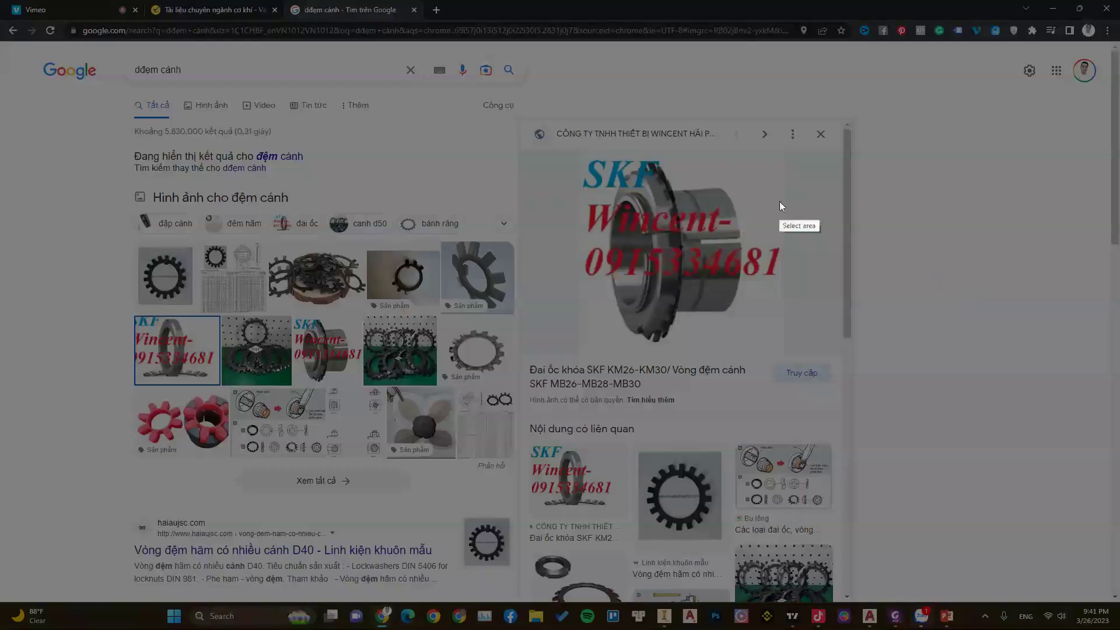
drag(522, 120, 864, 409)
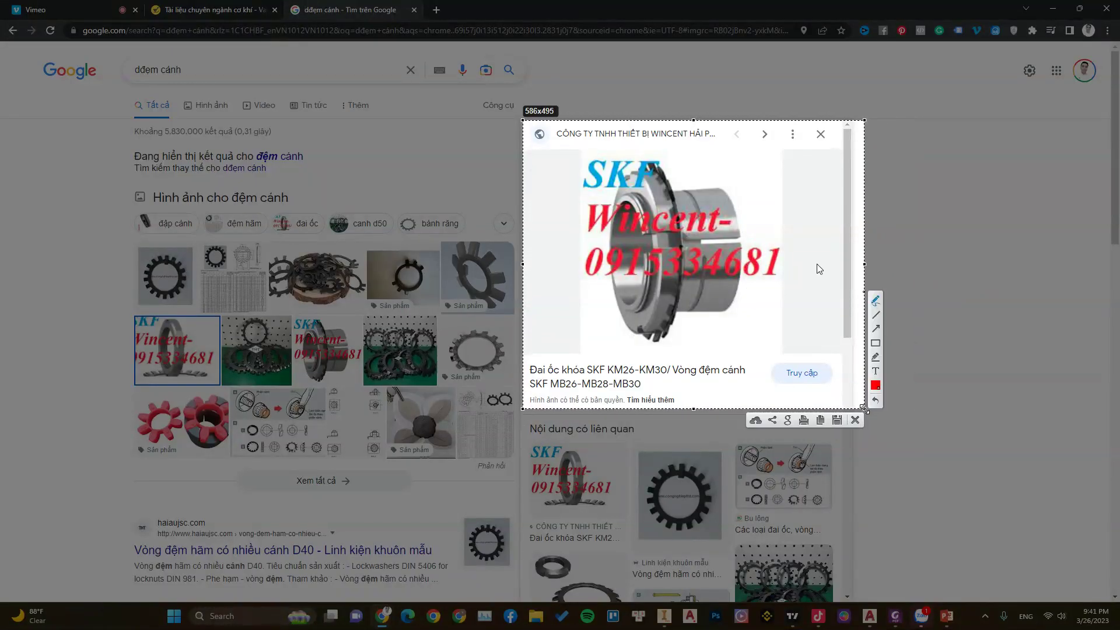
drag(635, 197, 637, 211)
drag(705, 193, 703, 222)
drag(656, 201, 655, 206)
drag(642, 327, 641, 329)
drag(671, 192, 673, 201)
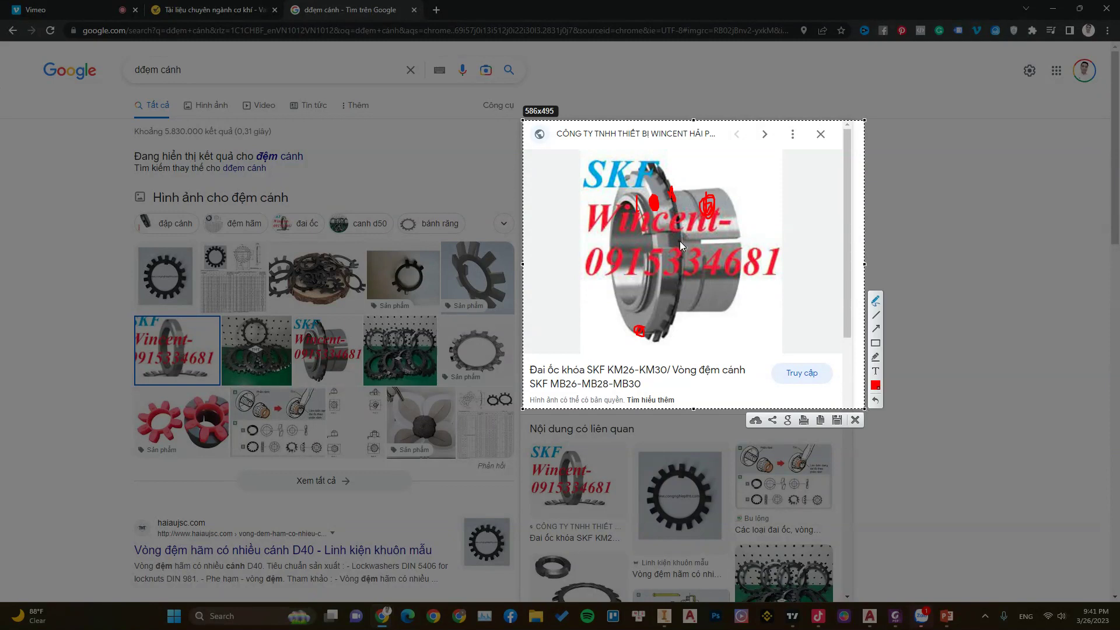
drag(683, 239, 660, 241)
click(856, 420)
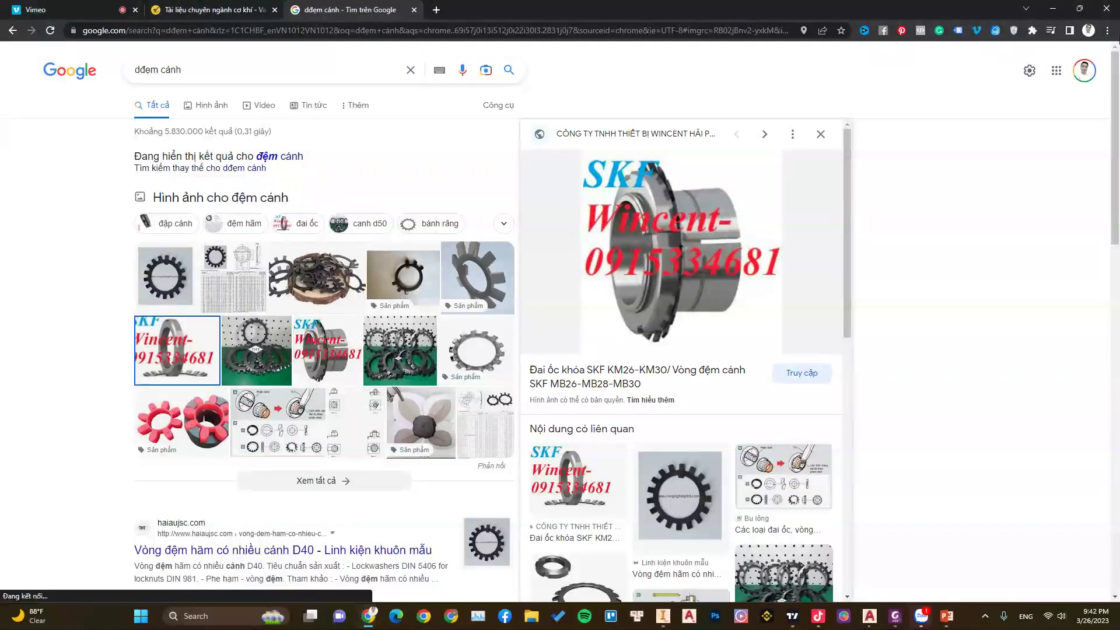
click(1055, 10)
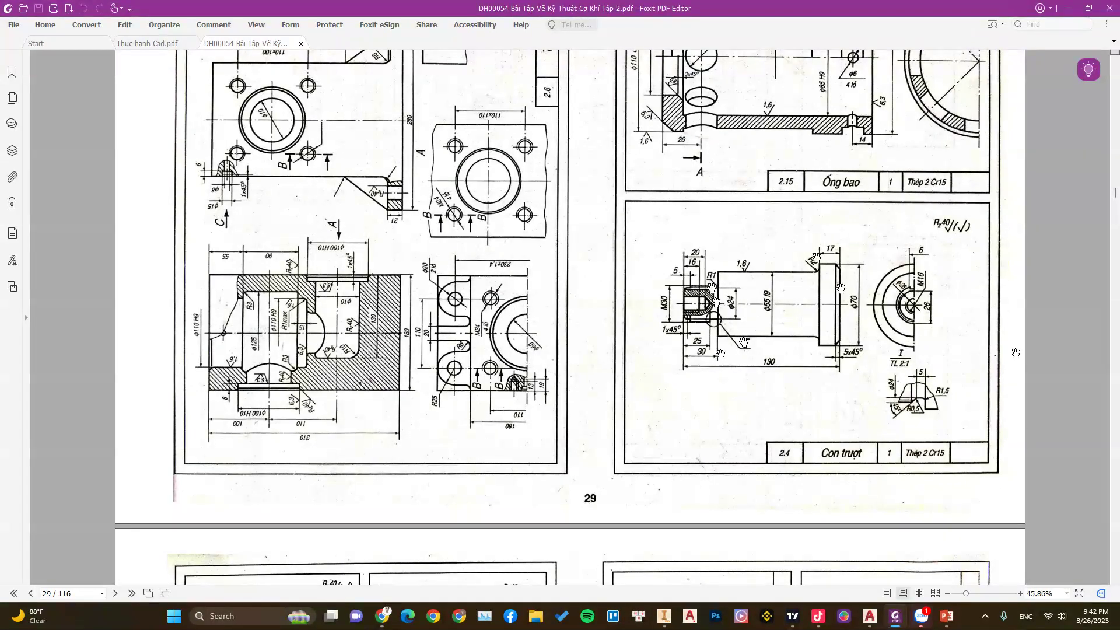
- Create a new metric standard part and start a 2D sketch on the XY plane
click(1068, 12)
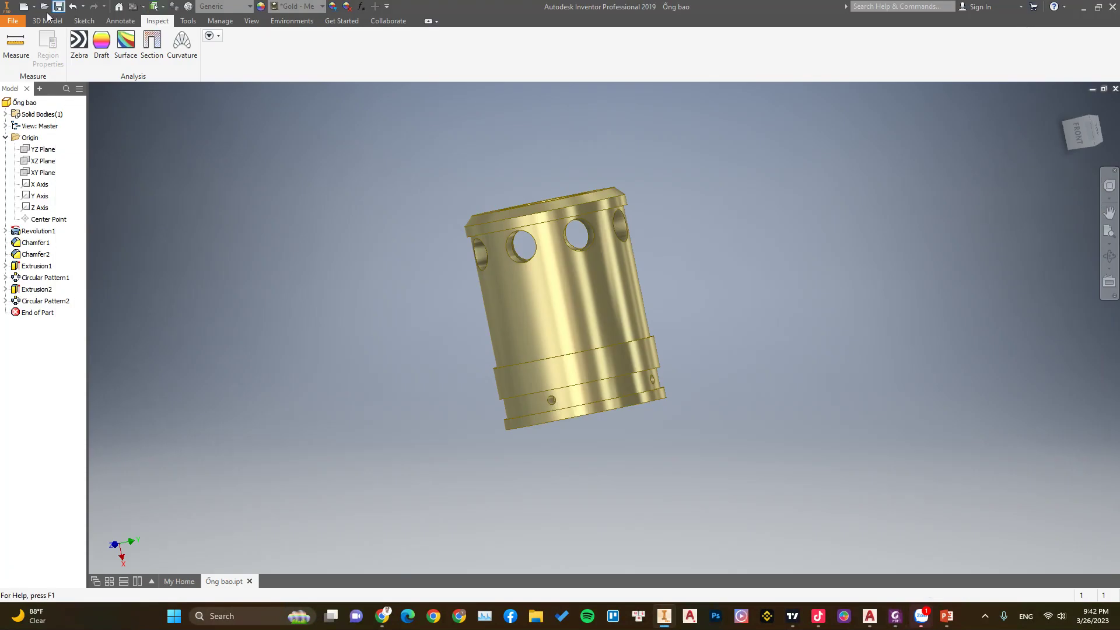
click(30, 10)
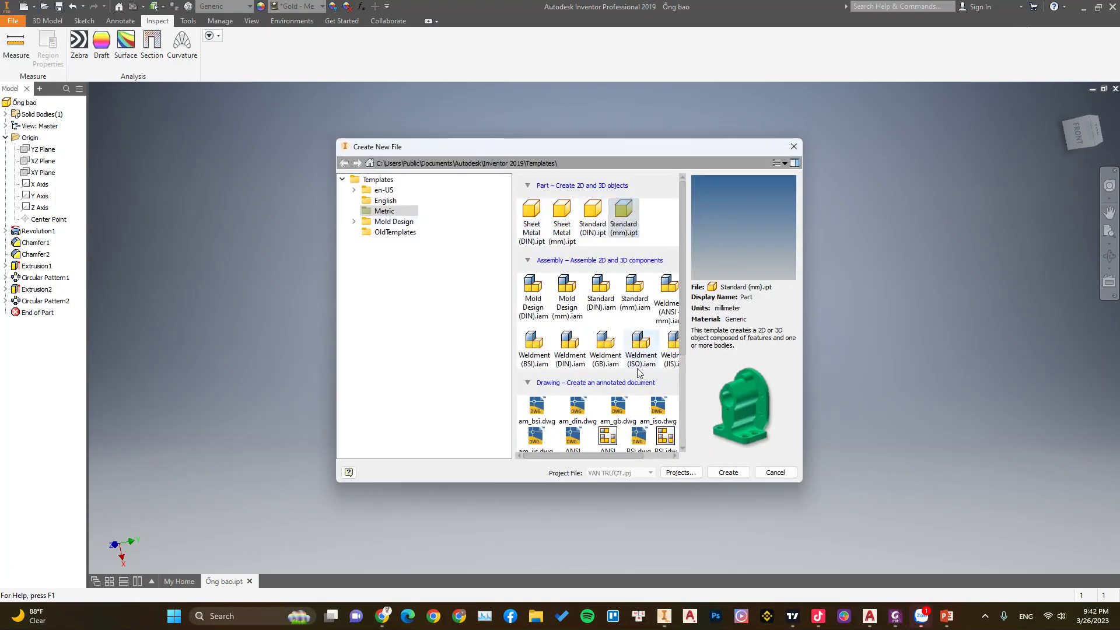
click(730, 474)
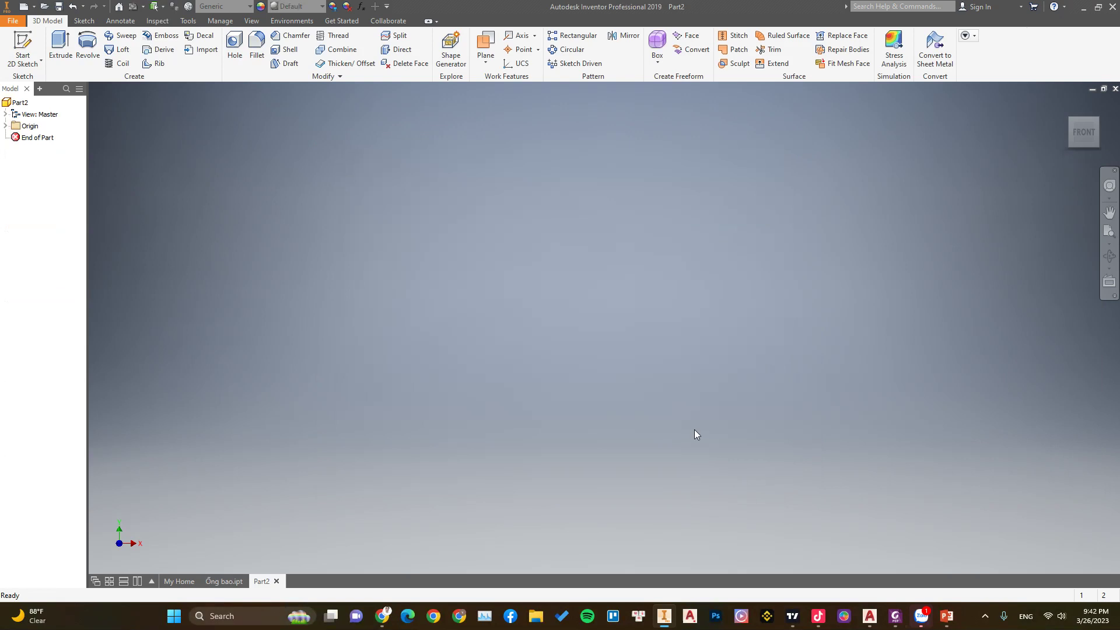
right_click(409, 192)
click(420, 231)
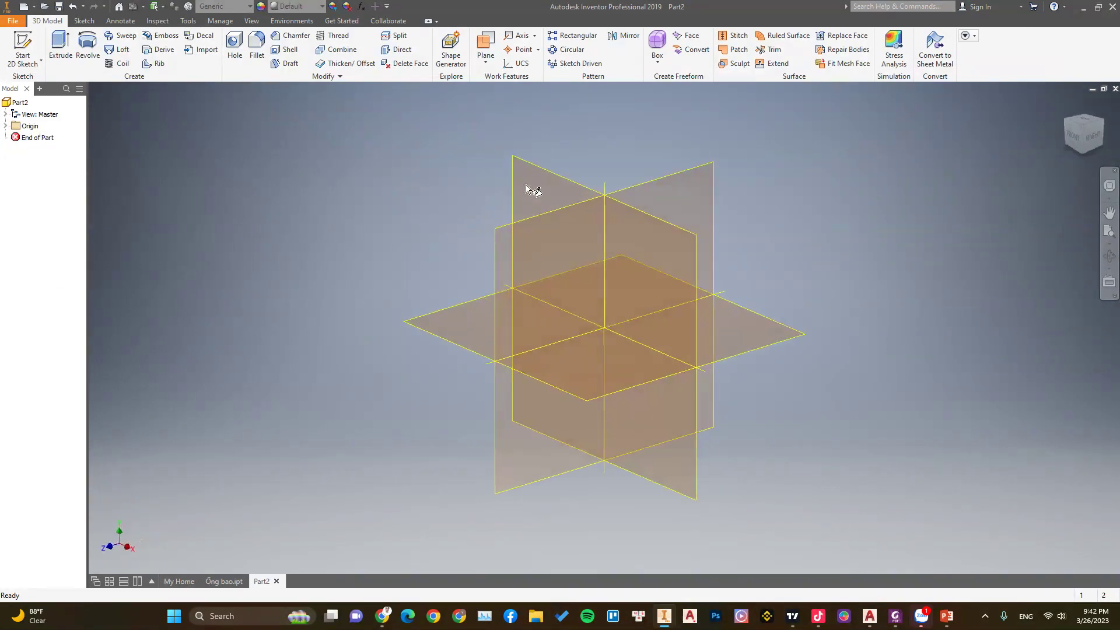
click(526, 187)
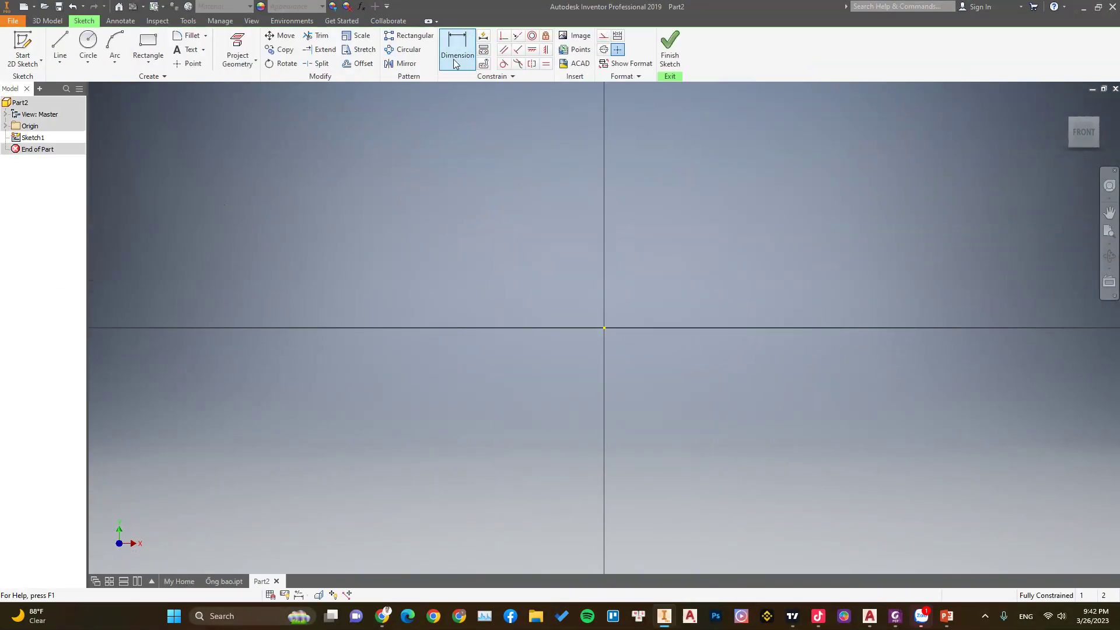
- Draw a horizontal line from the origin and format it as a centreline
right_click(501, 233)
click(508, 203)
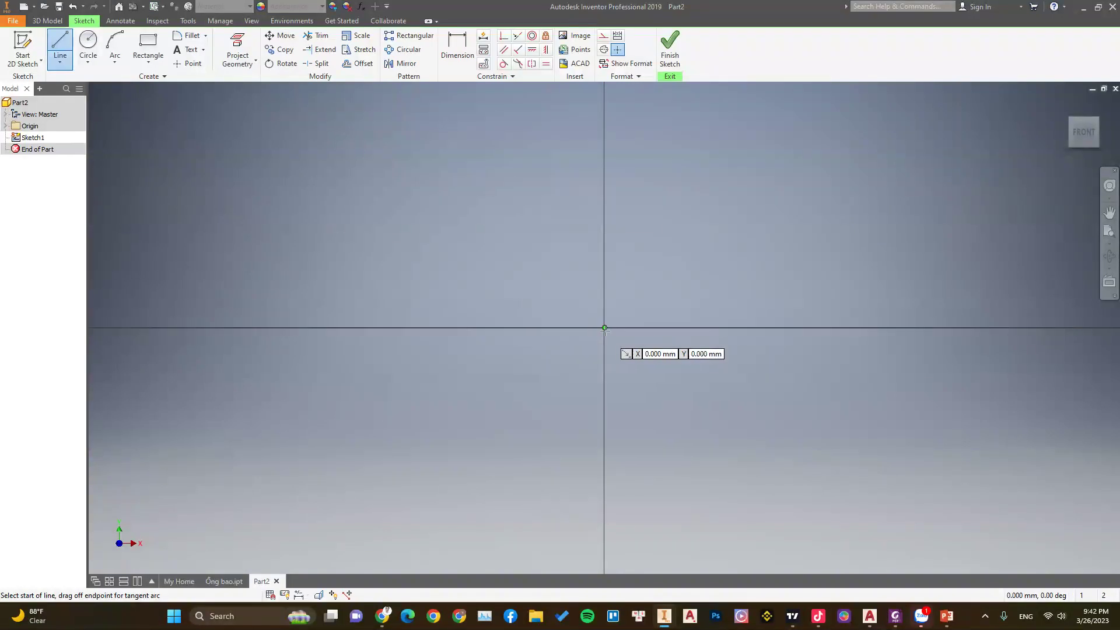
click(604, 328)
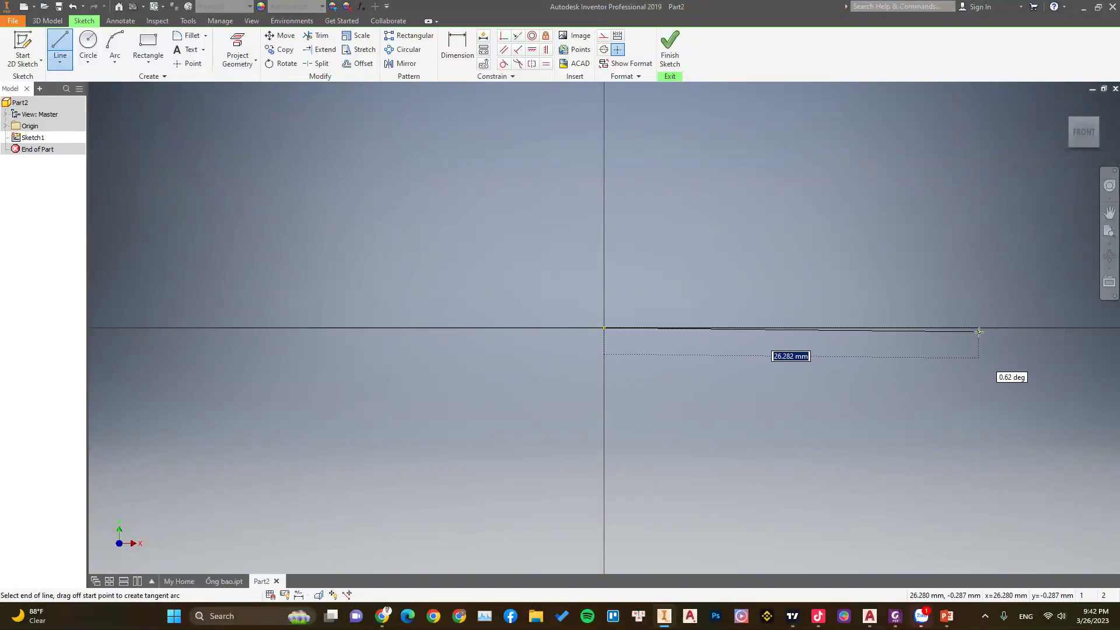
scroll(781, 356, down, 10)
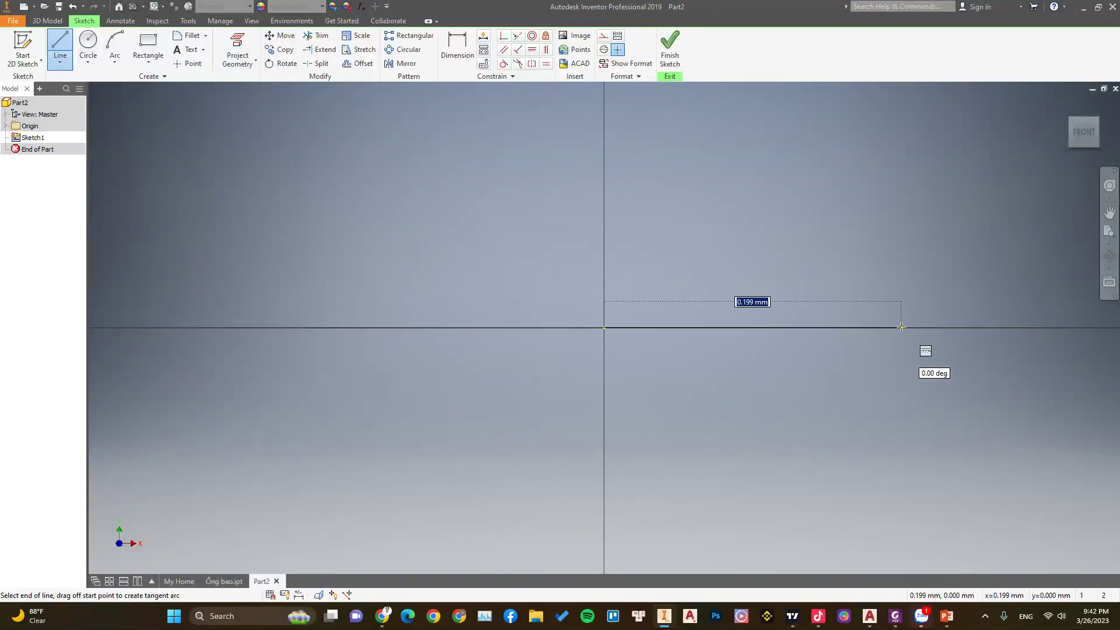
scroll(758, 341, up, 10)
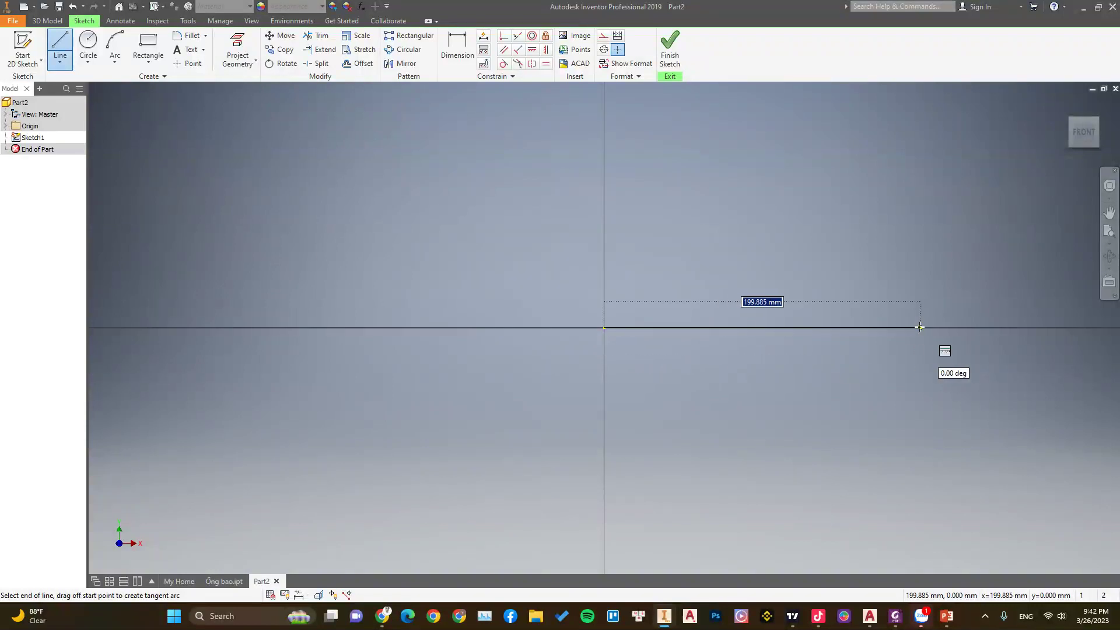
click(897, 328)
key(Escape)
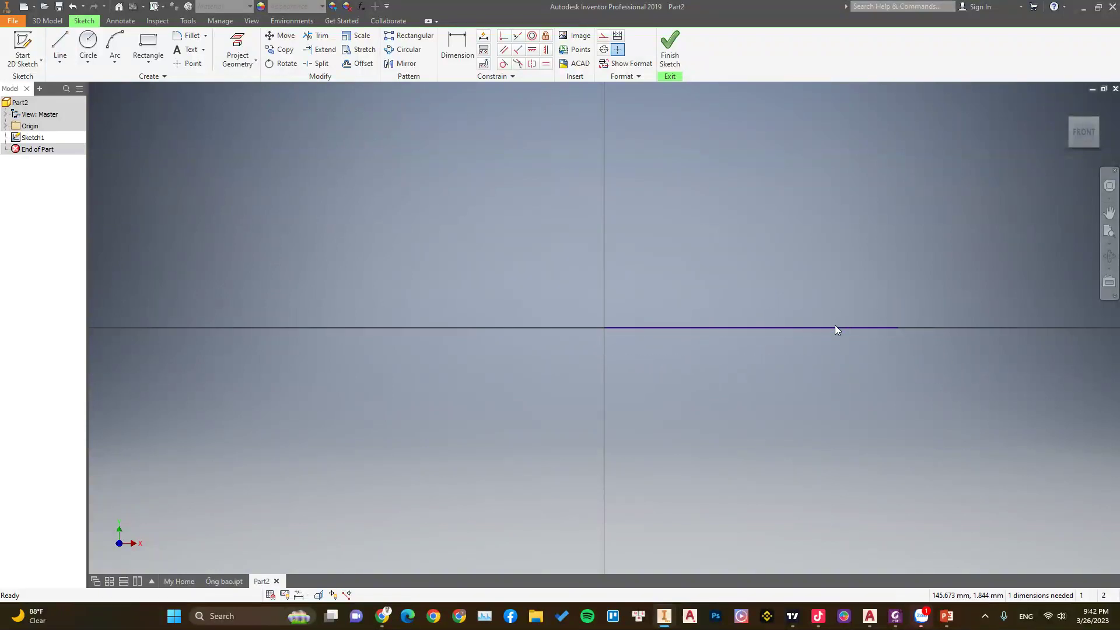
right_click(834, 328)
click(832, 360)
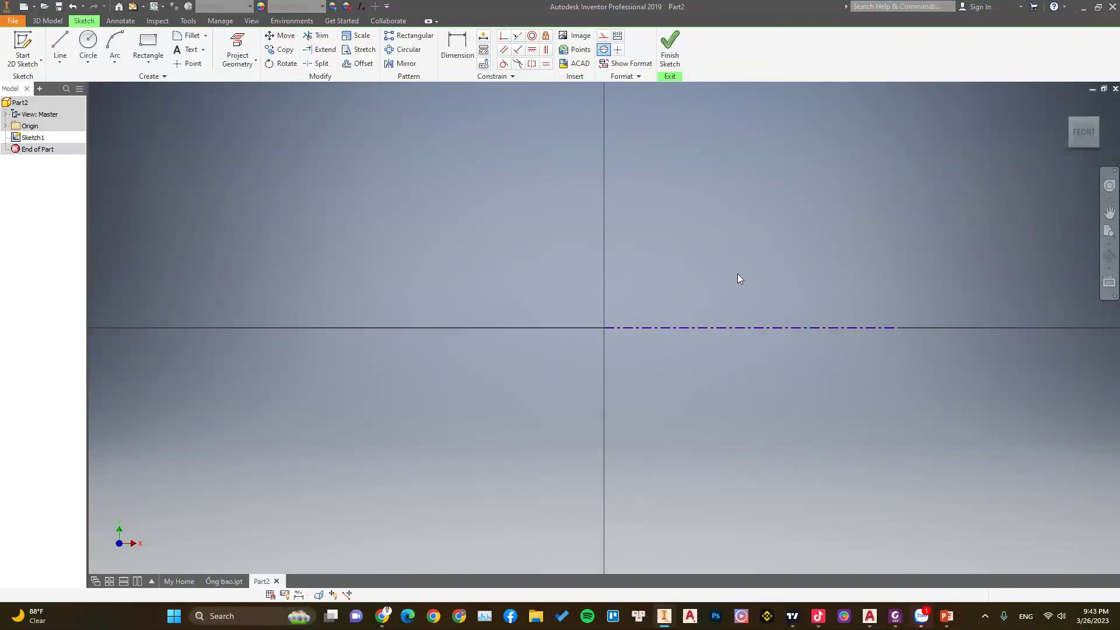
- Draw the closed stepped half-profile: end face, chamfer step, groove, main section and right collar
right_click(656, 190)
click(652, 156)
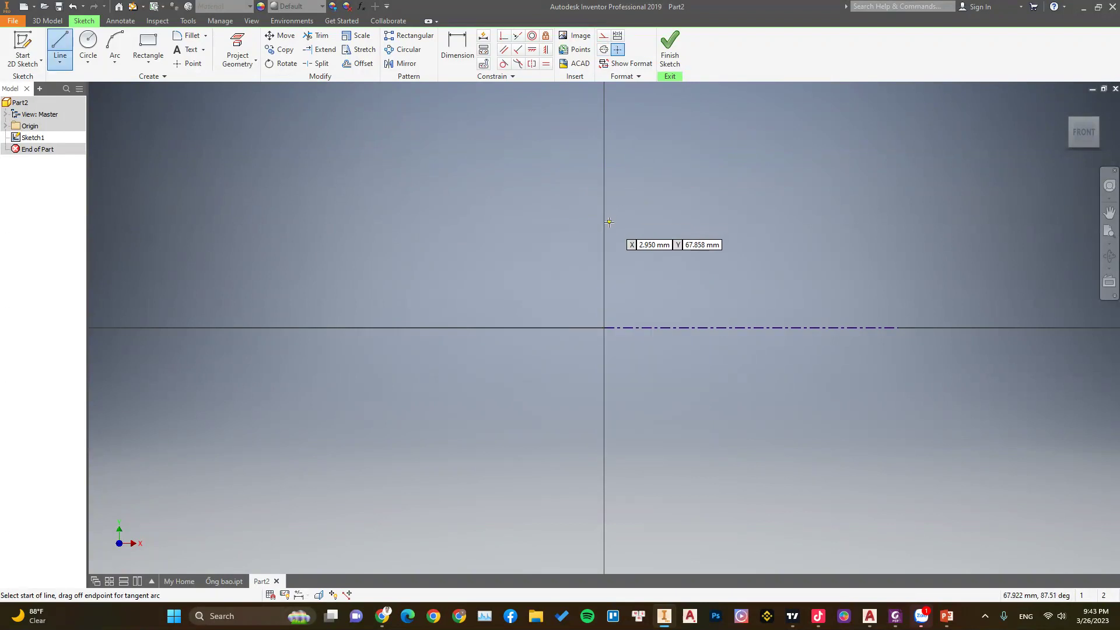
click(604, 328)
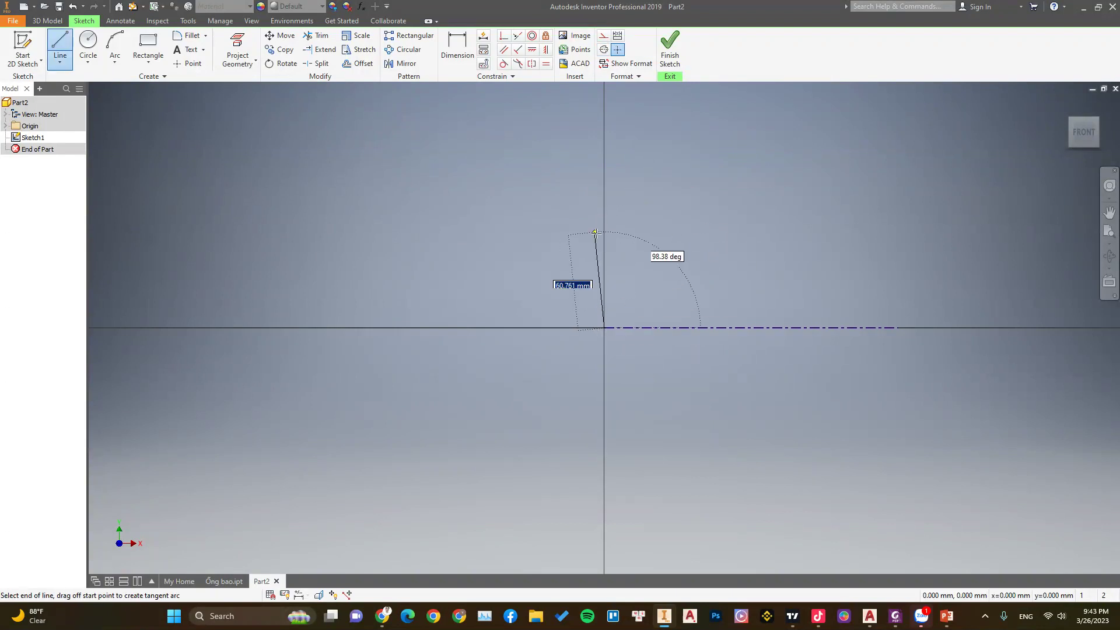
click(603, 263)
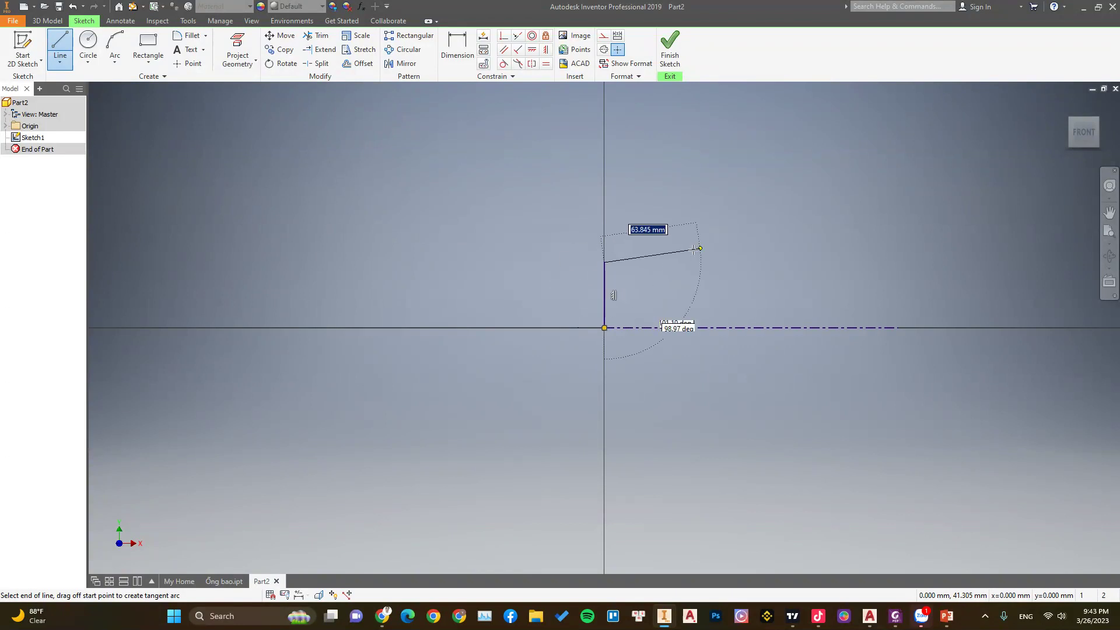
click(623, 262)
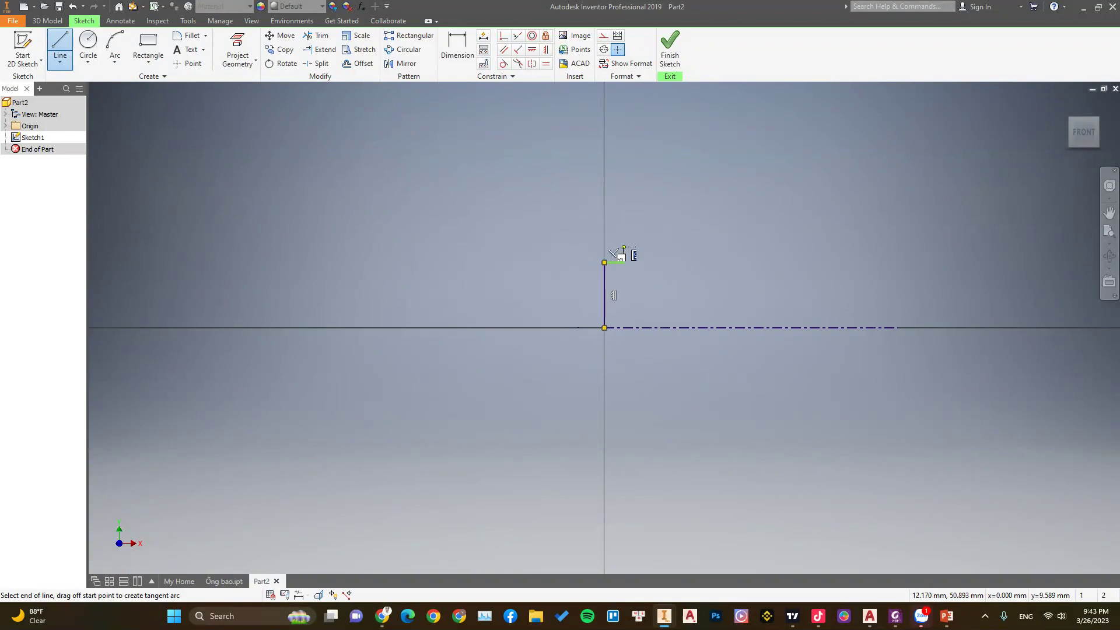
click(700, 247)
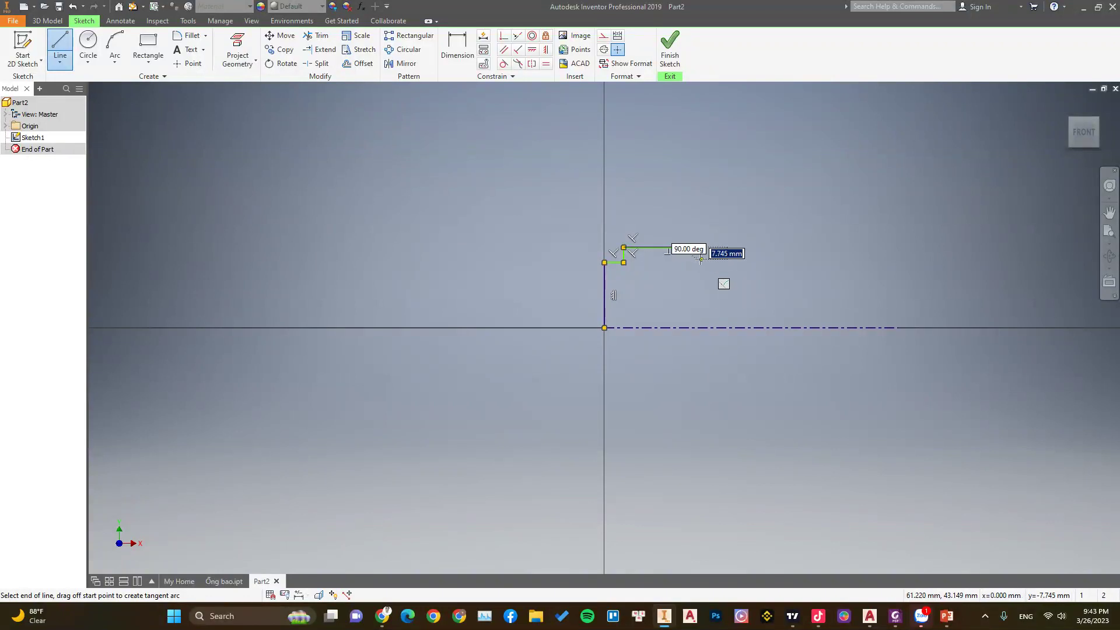
click(701, 259)
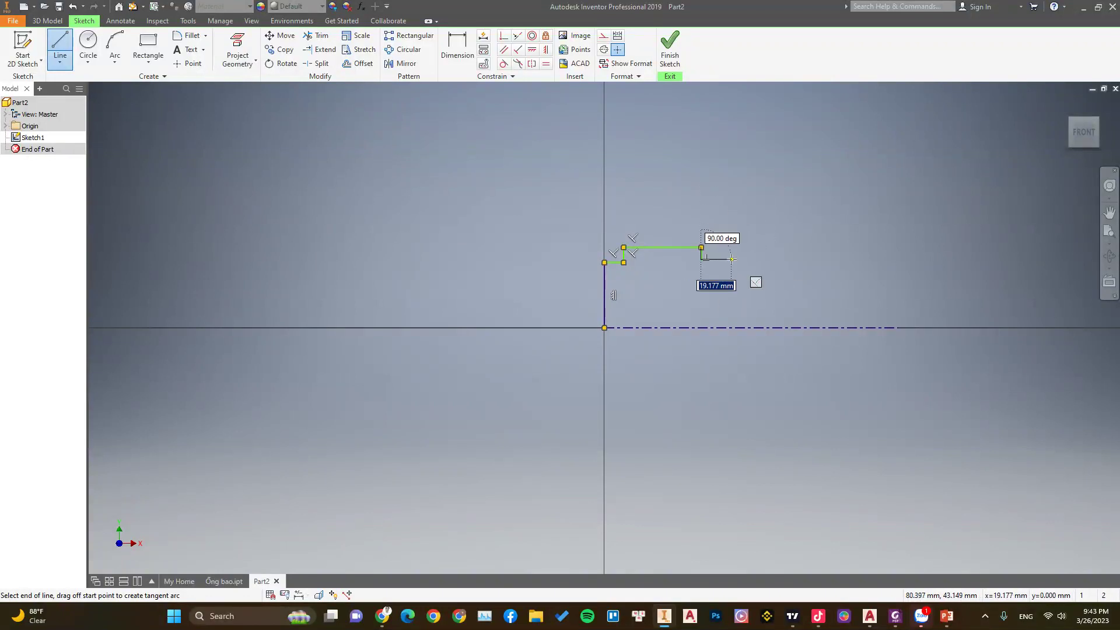
click(731, 259)
click(732, 207)
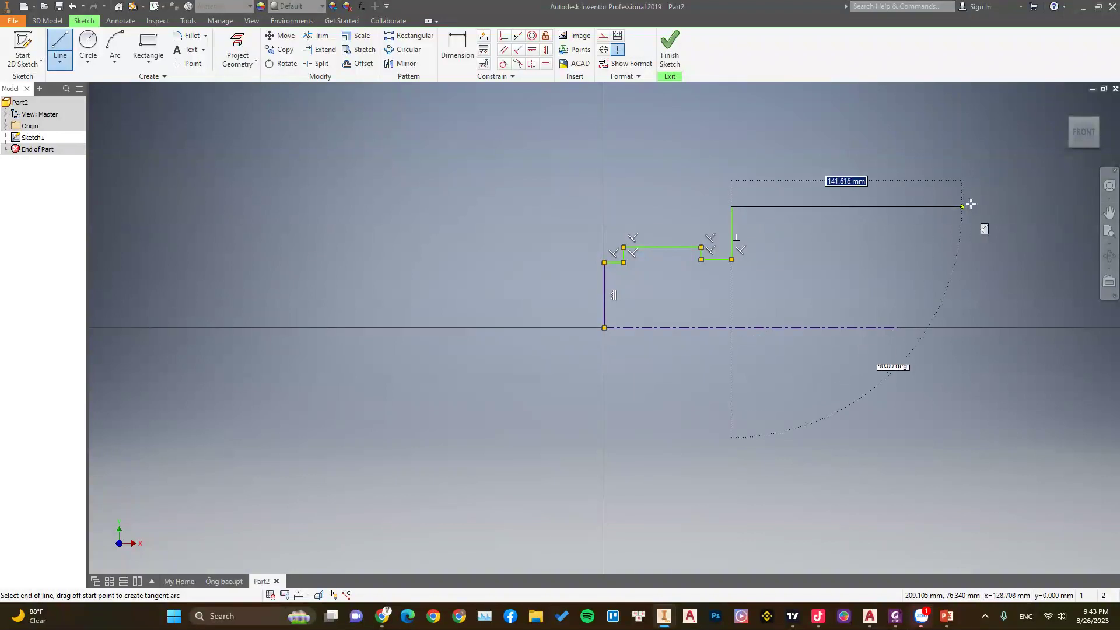
click(982, 207)
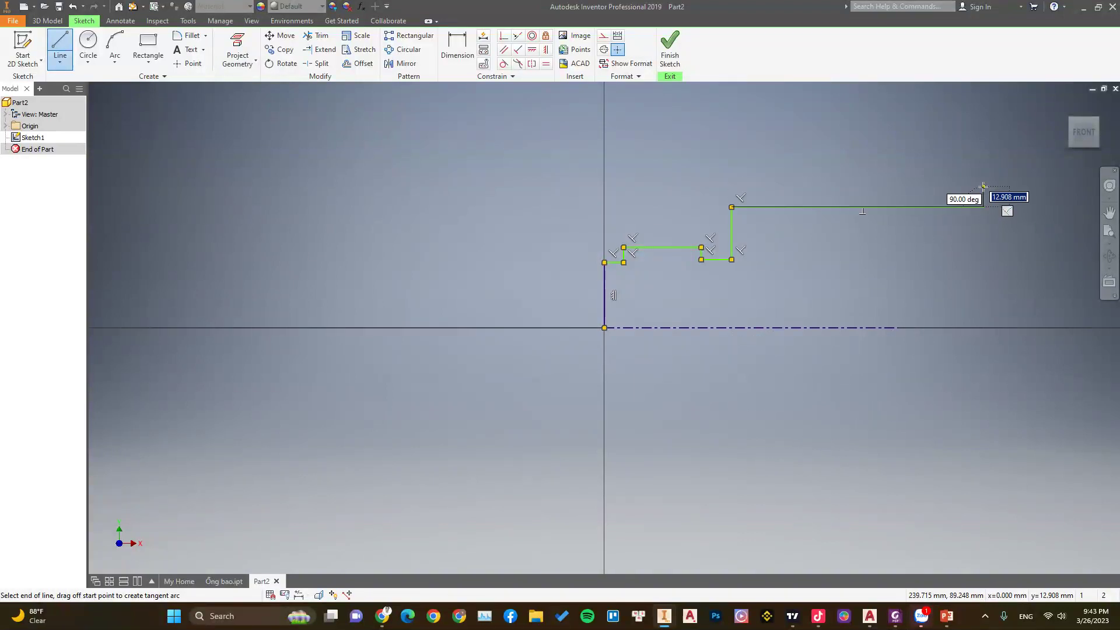
click(1015, 186)
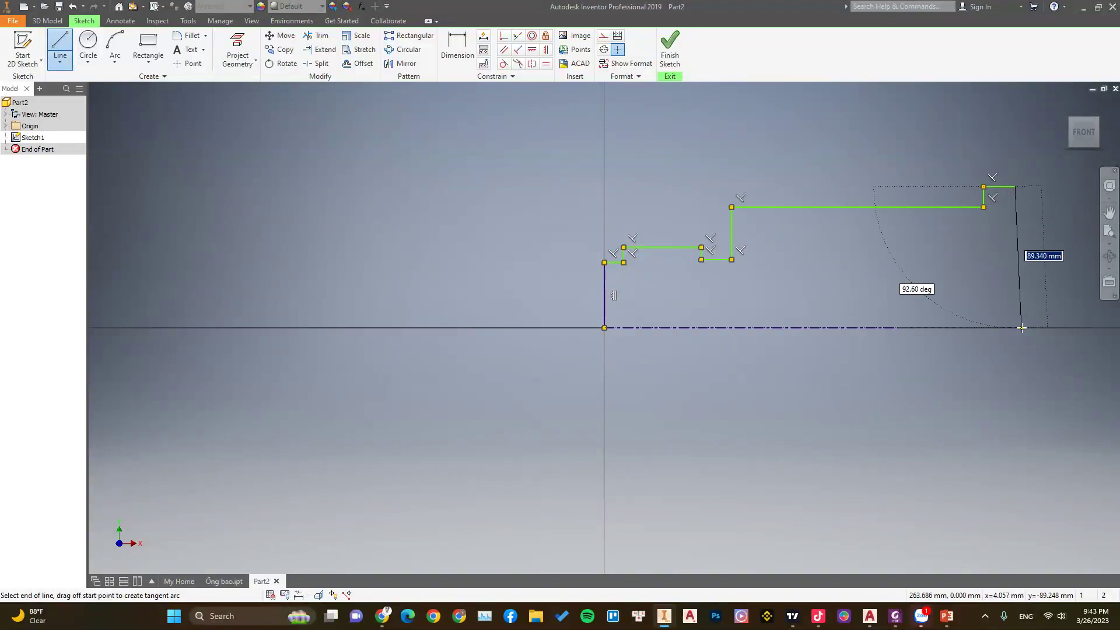
click(1015, 328)
key(Escape)
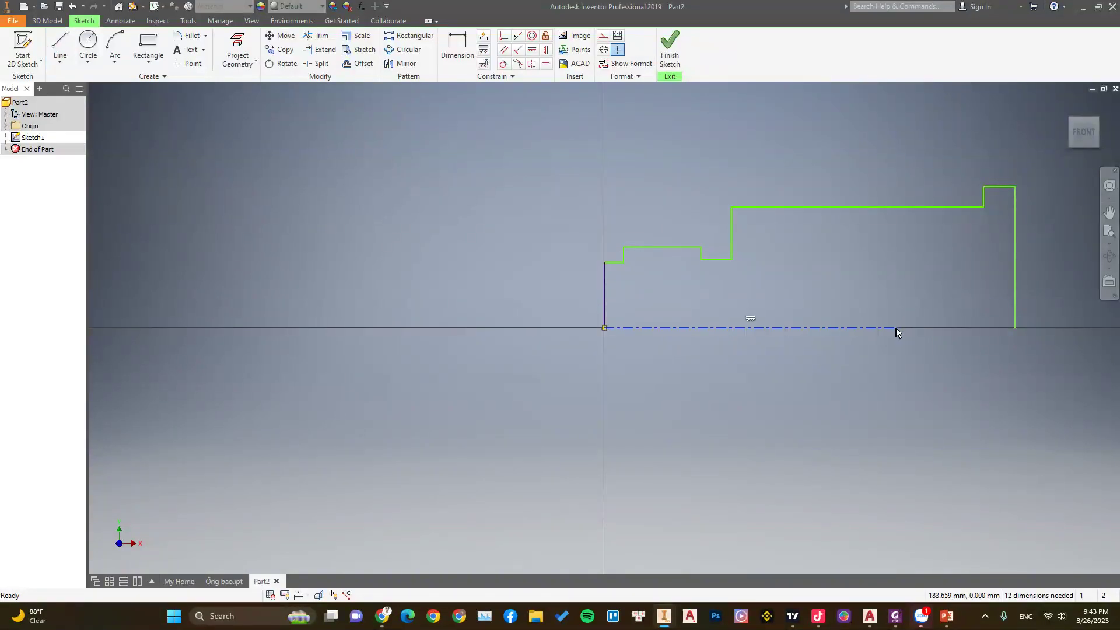
- Extend the centreline to the profile's right end
drag(899, 327, 1015, 328)
scroll(729, 261, up, 3)
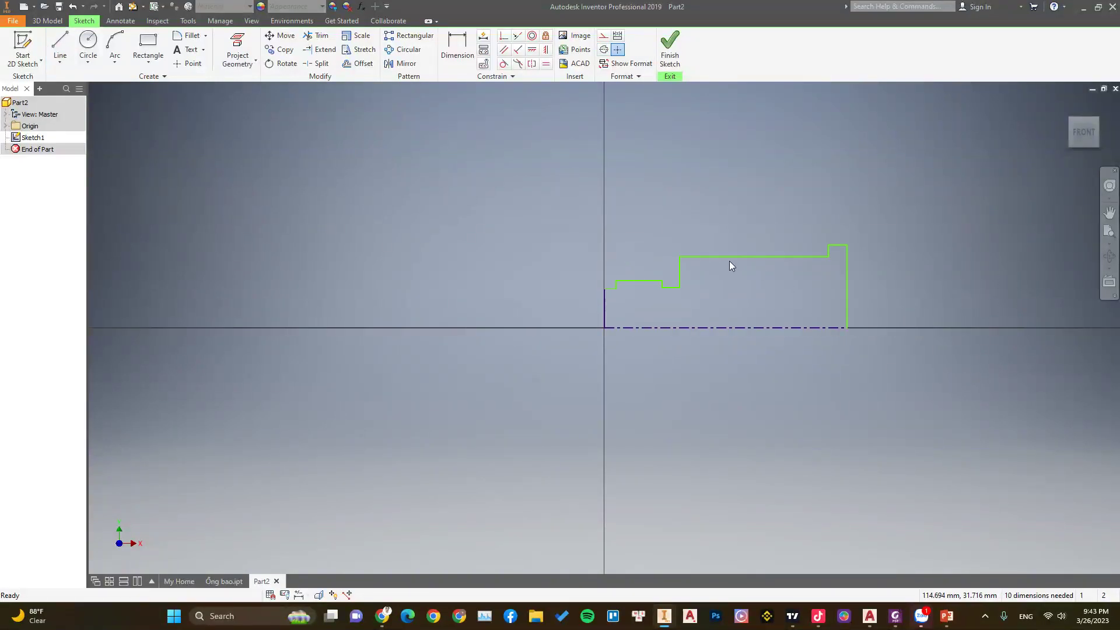
scroll(780, 303, up, 3)
scroll(758, 309, down, 4)
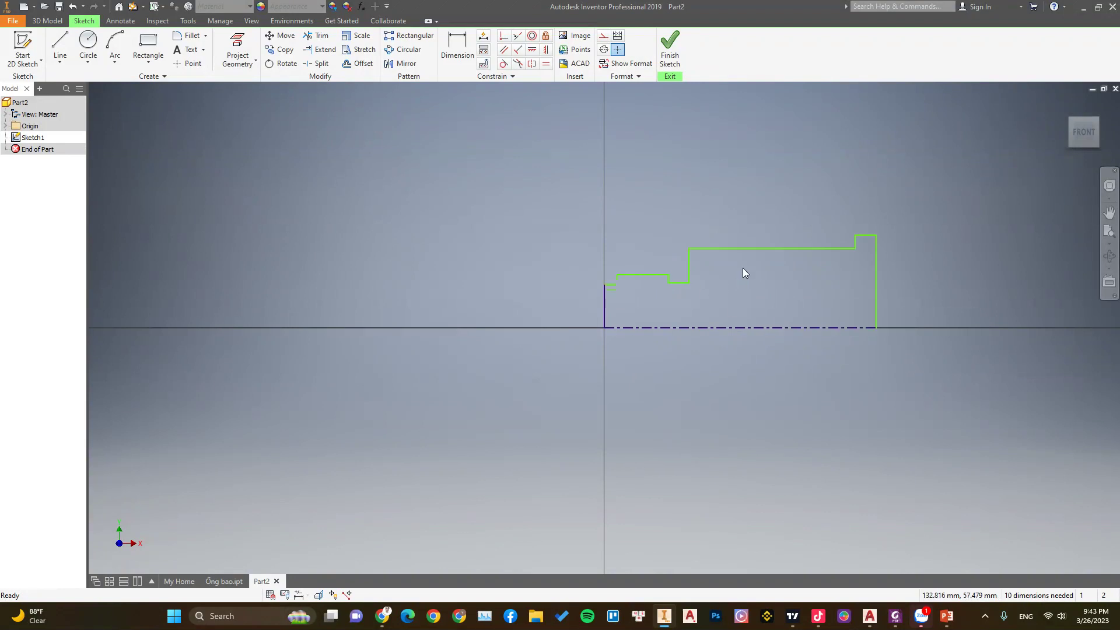
- Switch to Foxit to view page 29's Con trượt drawing
click(895, 616)
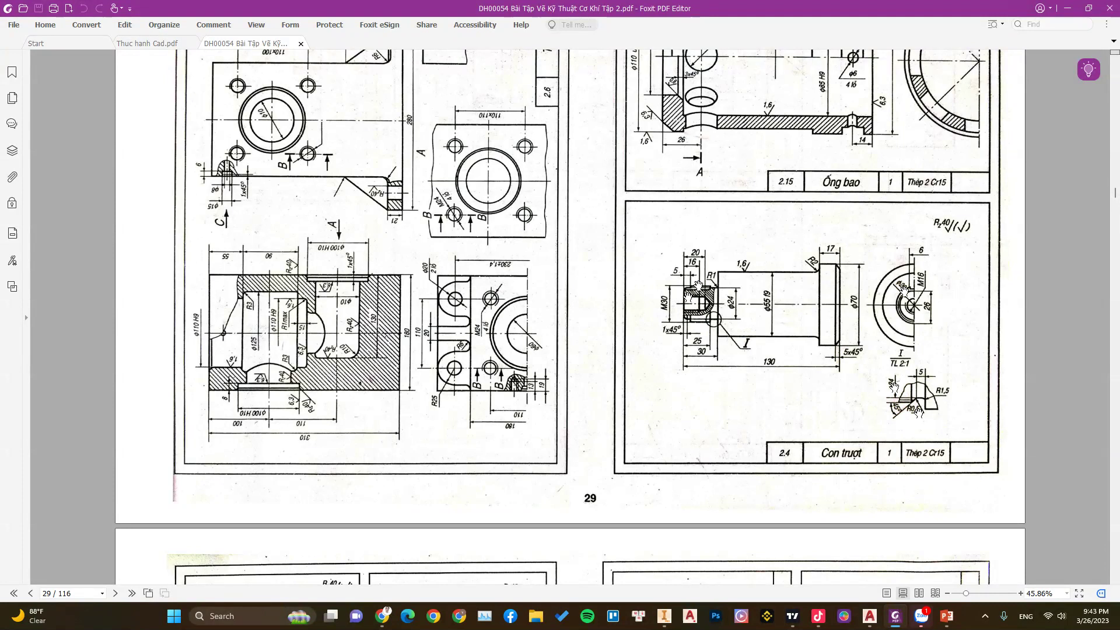
- Dimension the left end diameter as Ø26 against the centreline
click(1075, 13)
right_click(604, 169)
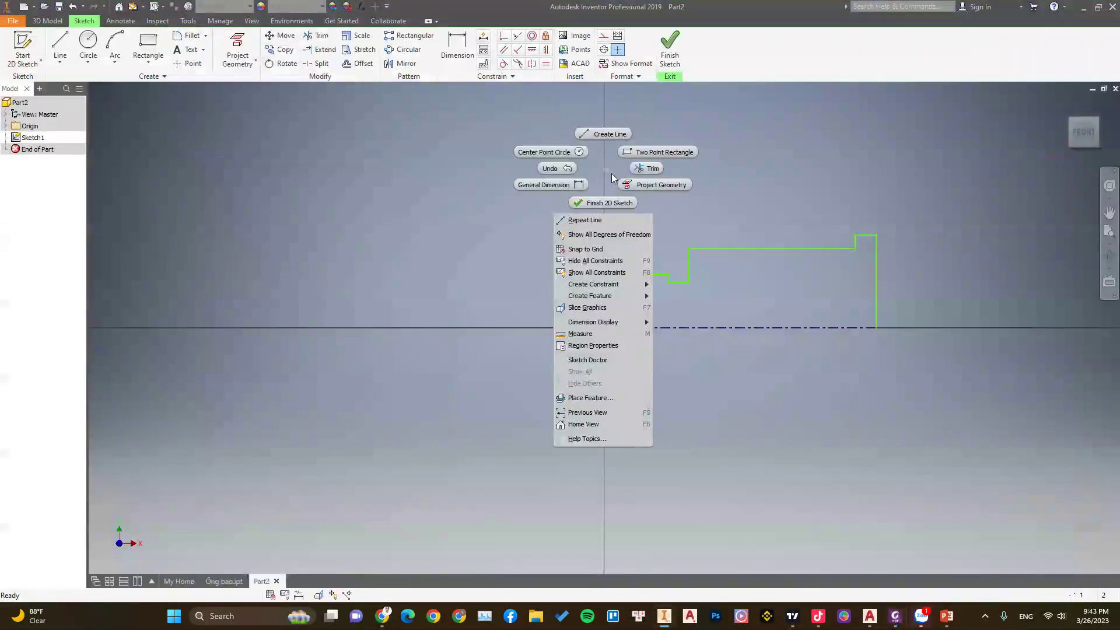
click(558, 187)
click(611, 285)
click(615, 328)
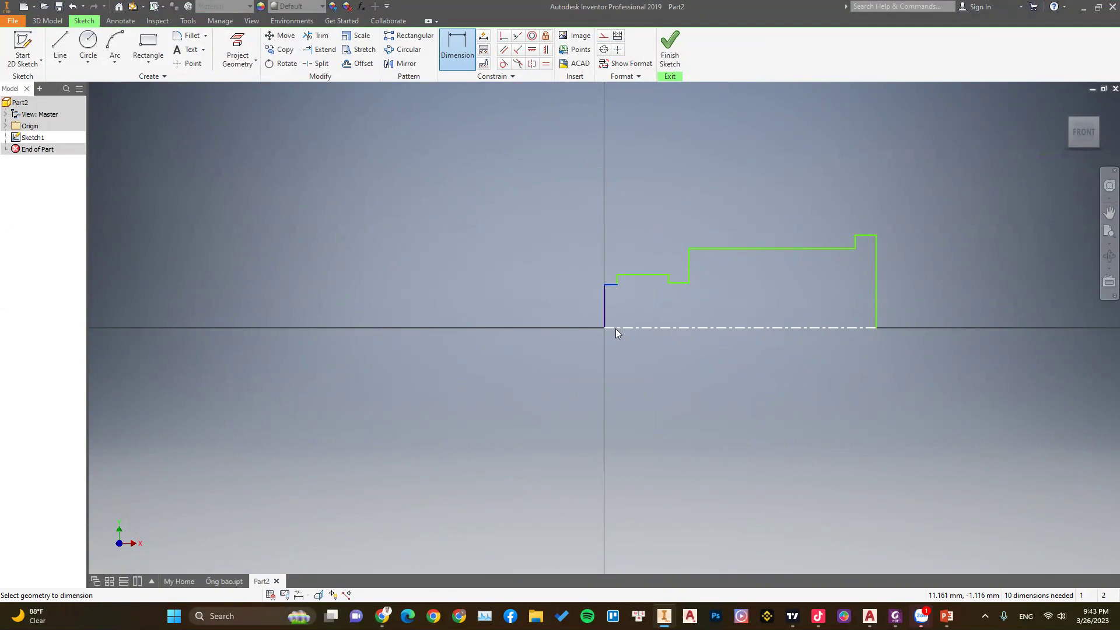
click(554, 307)
text(26)
key(Return)
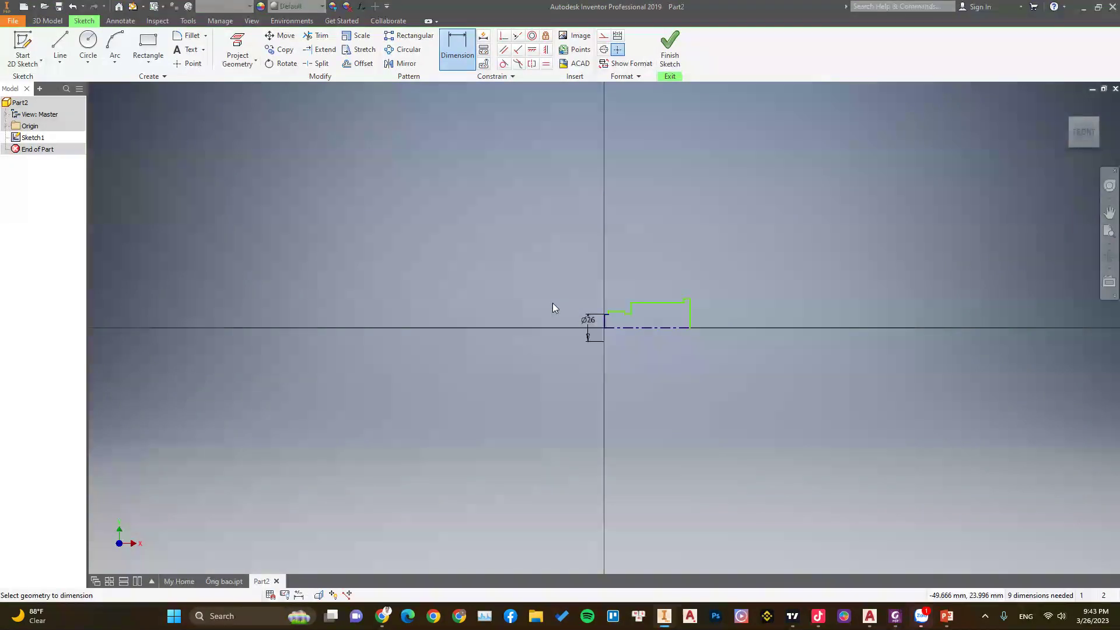
- Dimension the first step as Ø30 and the groove as Ø24
scroll(614, 300, up, 5)
click(633, 269)
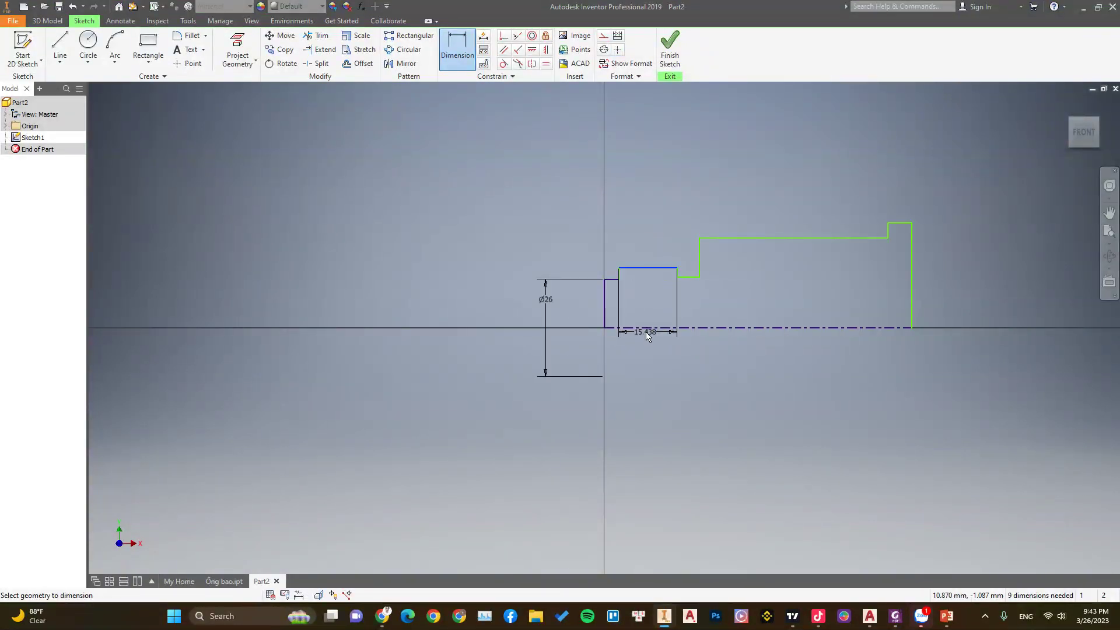
click(646, 328)
click(475, 317)
text(30)
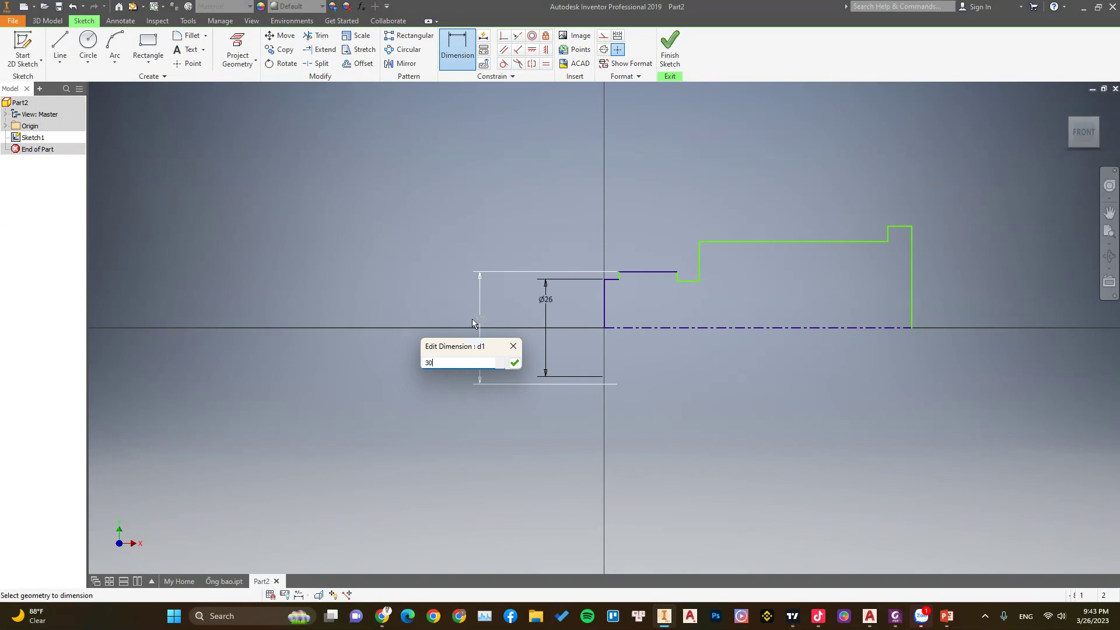
key(Return)
click(689, 283)
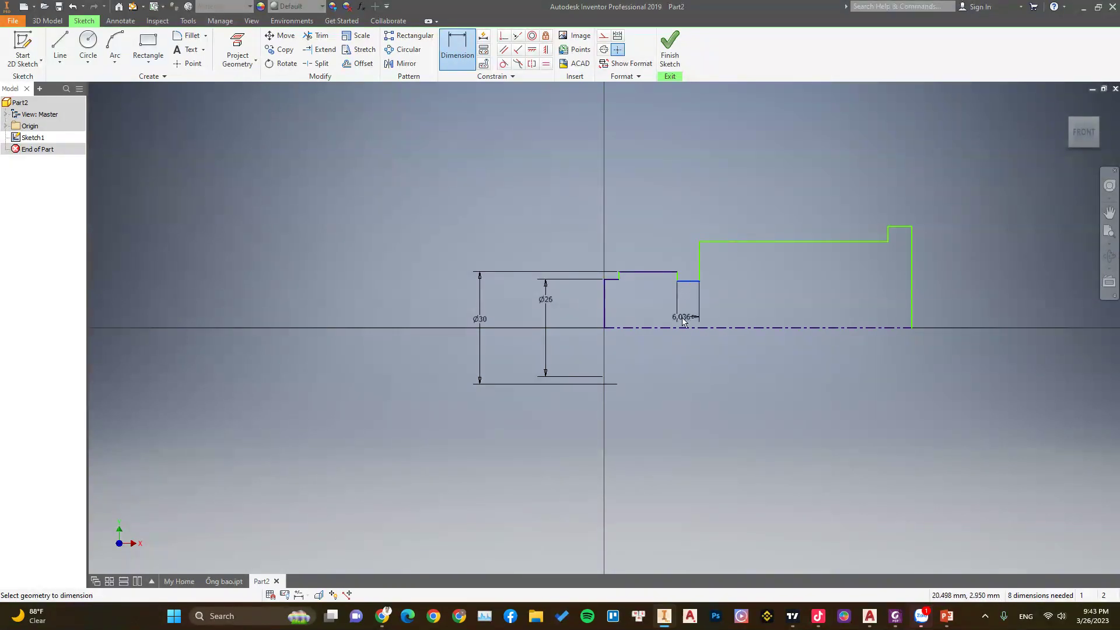
click(681, 328)
click(691, 310)
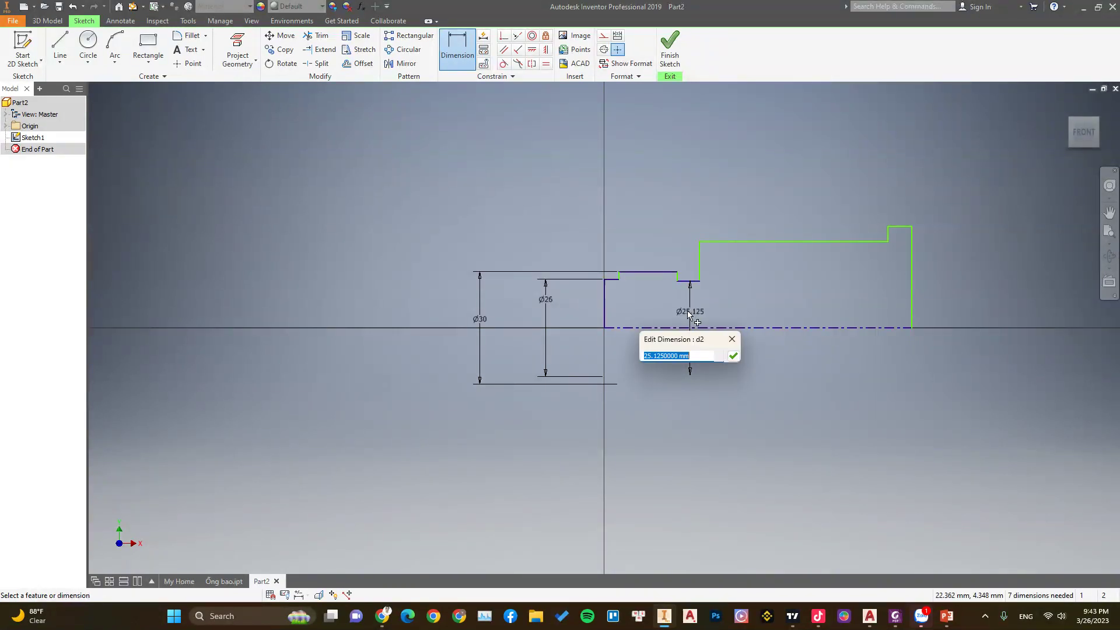
text(24)
key(Return)
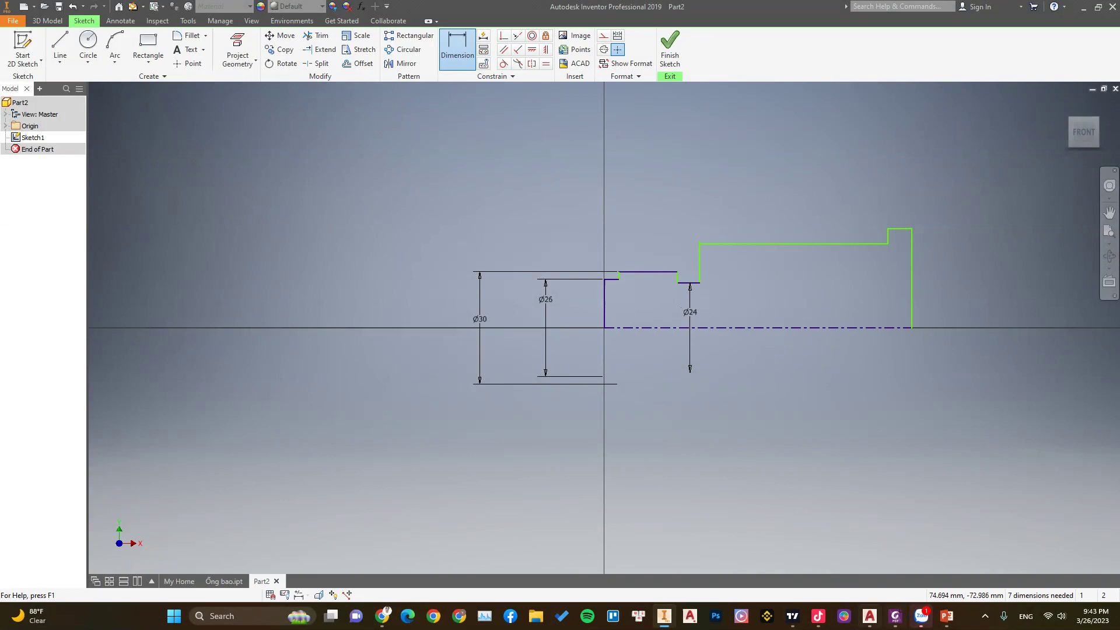
- Check the reference drawing and dimension the main section as Ø55
click(895, 619)
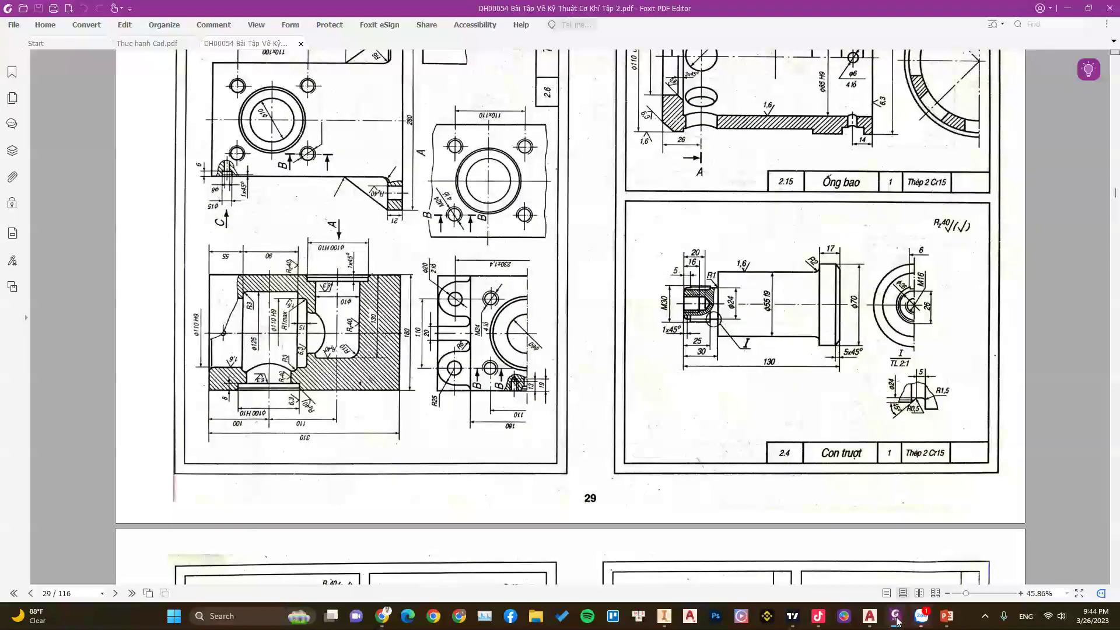
click(895, 618)
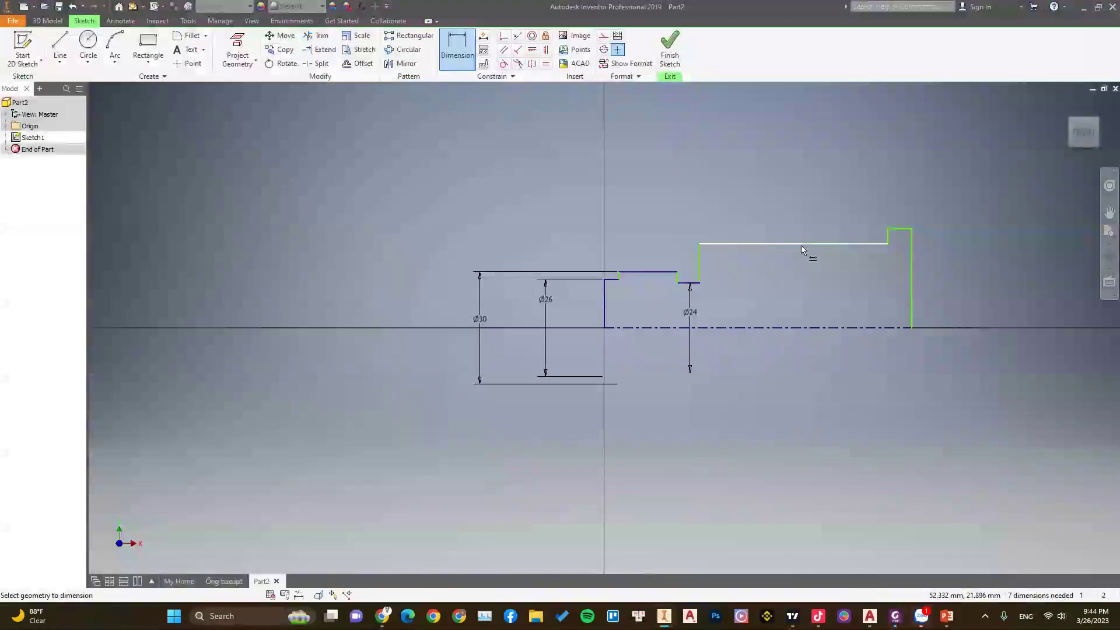
click(801, 244)
click(805, 328)
click(806, 302)
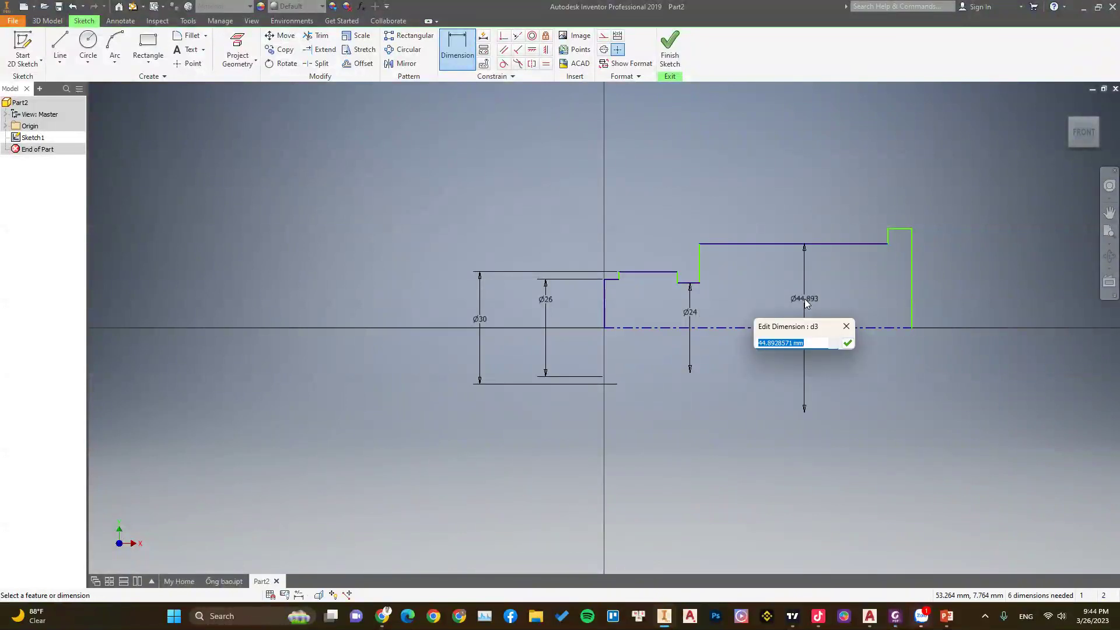
text(55)
key(Return)
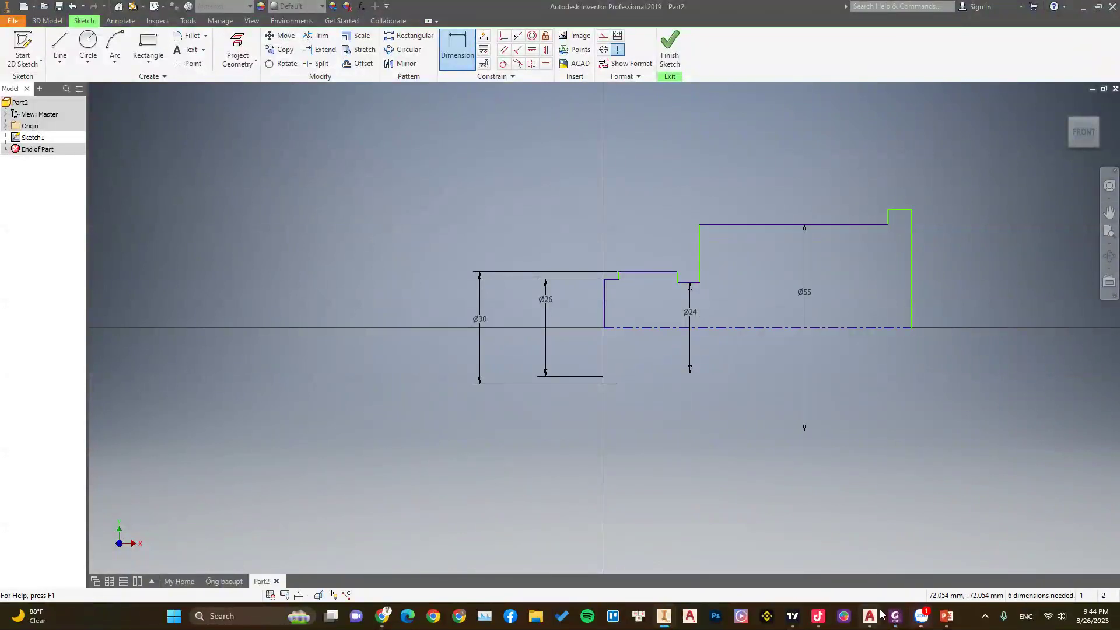
- Dimension the right-end flange as Ø70, then bring the drawing back up
click(896, 617)
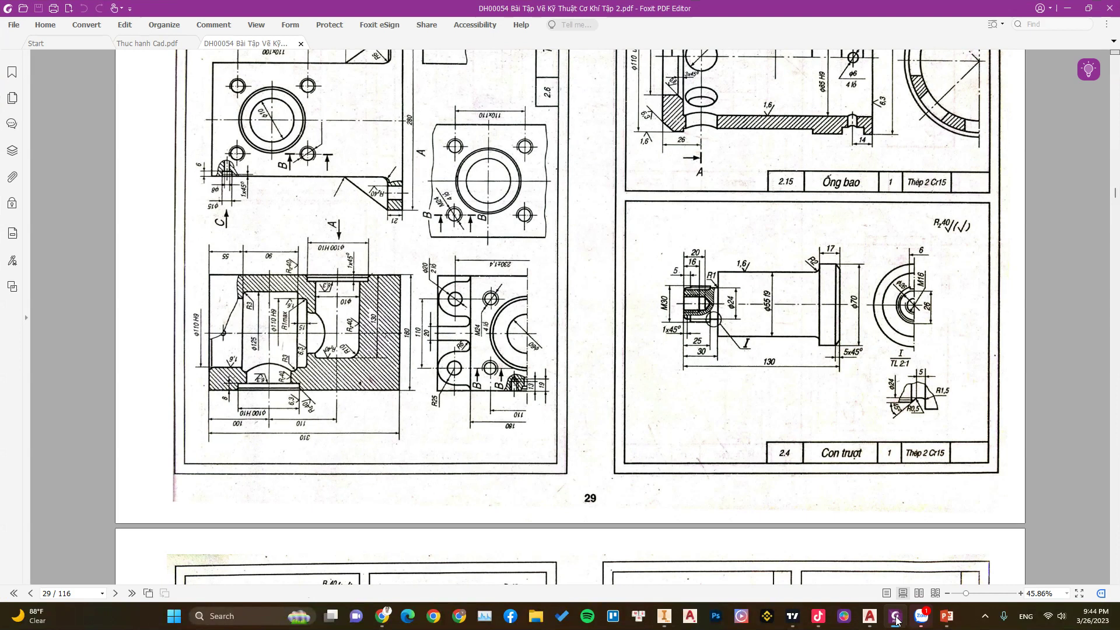
click(897, 621)
click(900, 209)
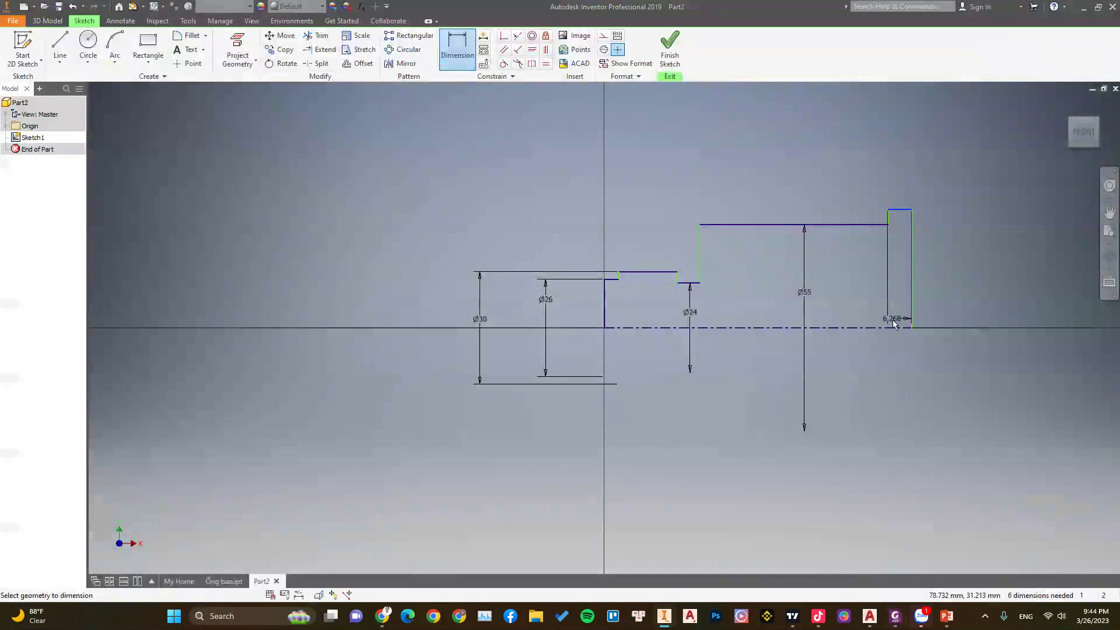
click(894, 327)
click(890, 288)
text(7)
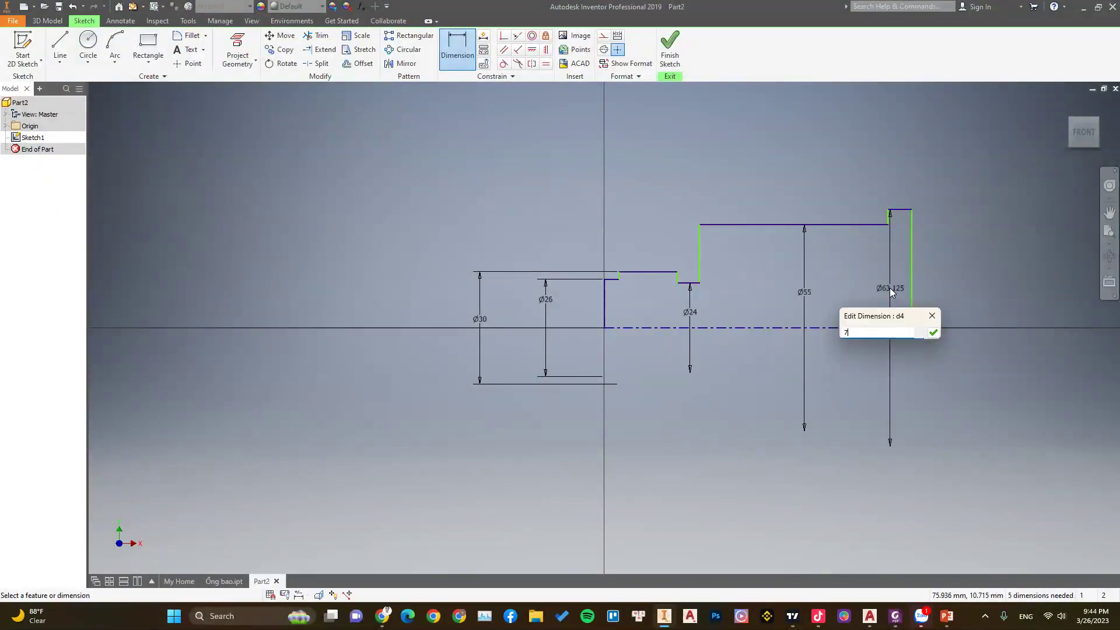
text(0)
key(Return)
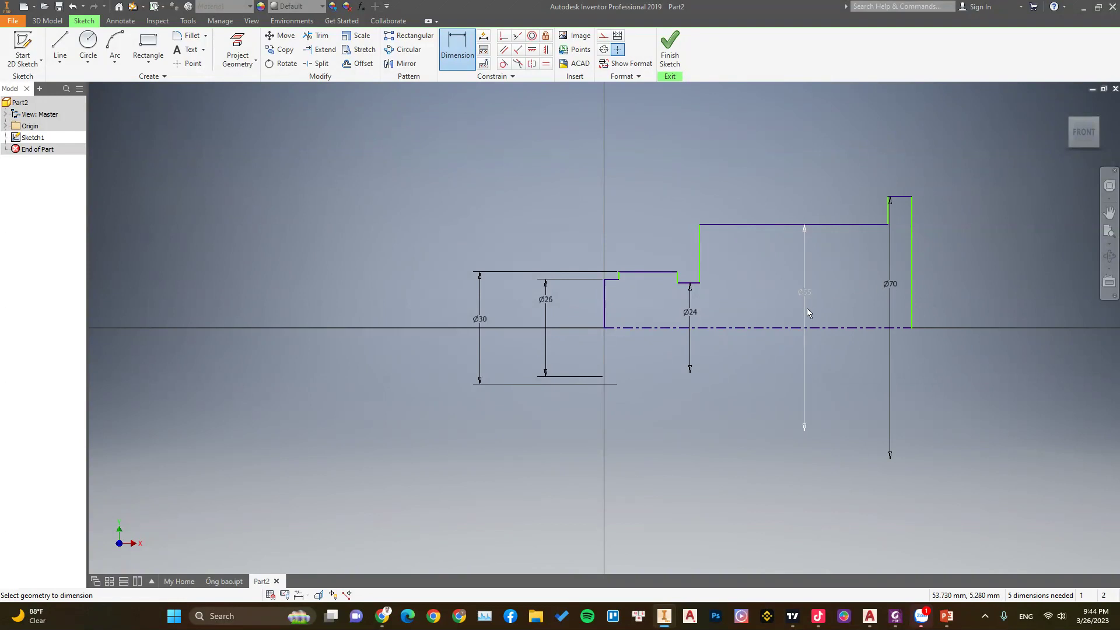
click(896, 618)
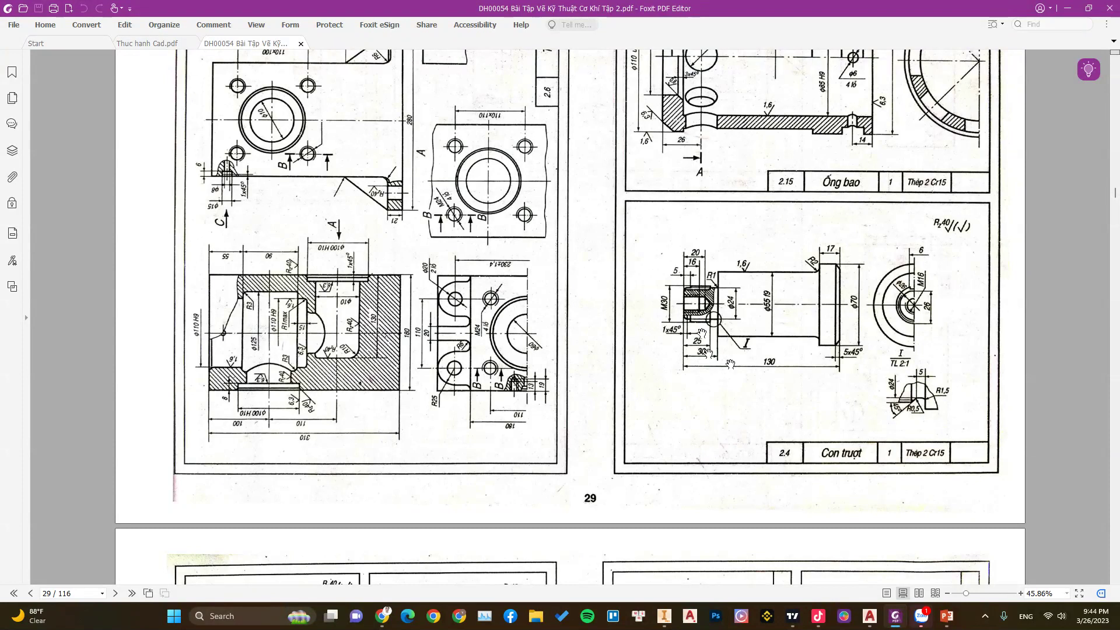
click(663, 616)
- Dimension the first short step of the shaft profile as 5 mm long
click(617, 280)
click(616, 220)
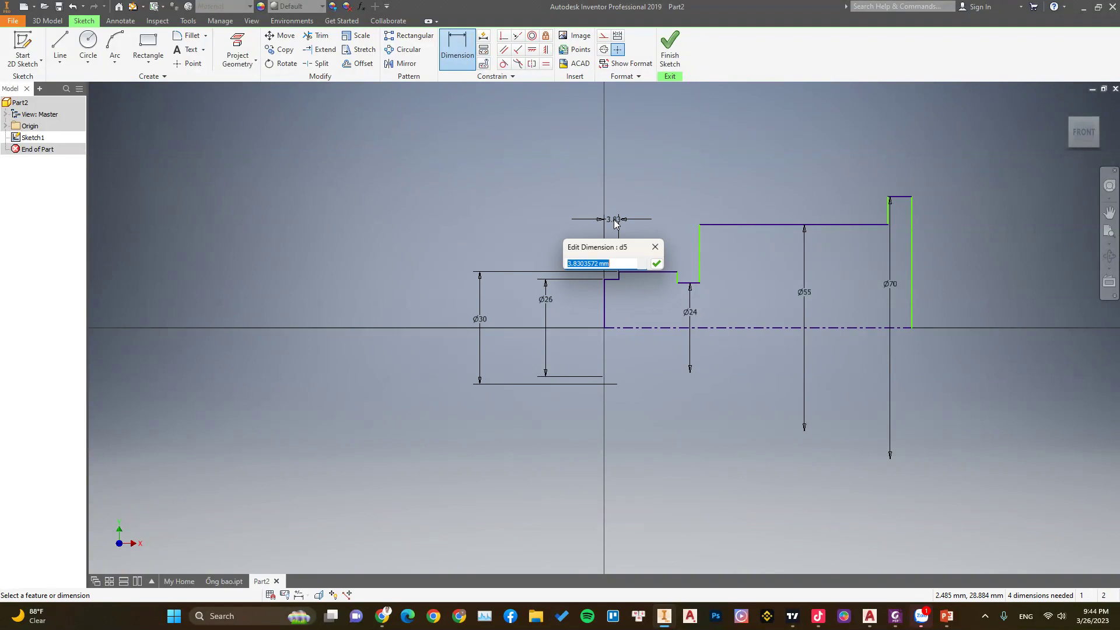
text(5)
key(Return)
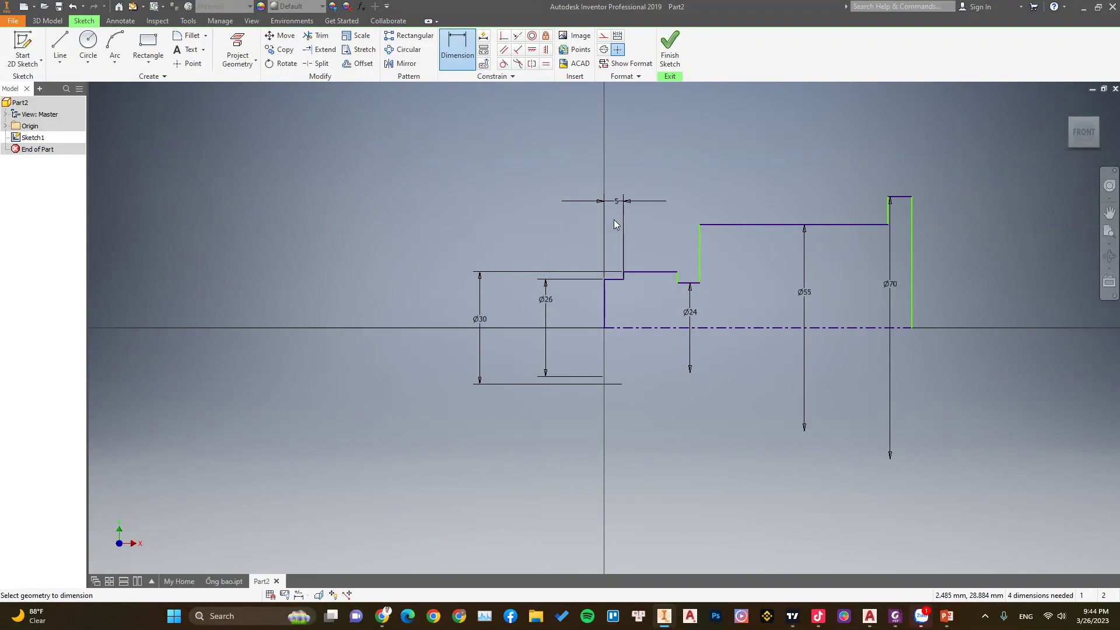
click(604, 295)
click(896, 617)
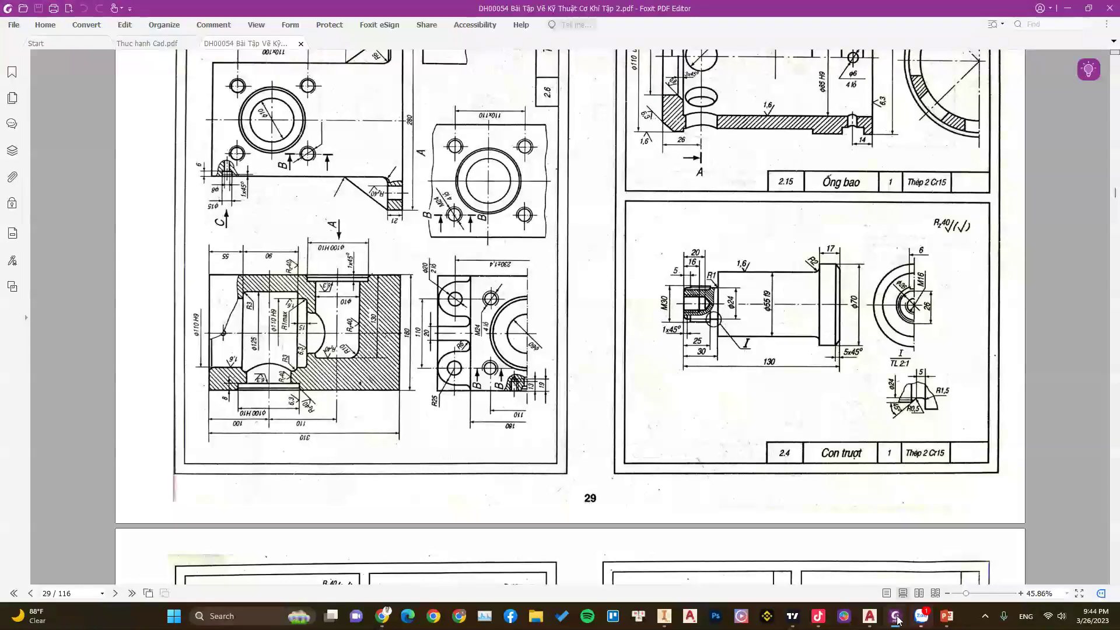
click(896, 617)
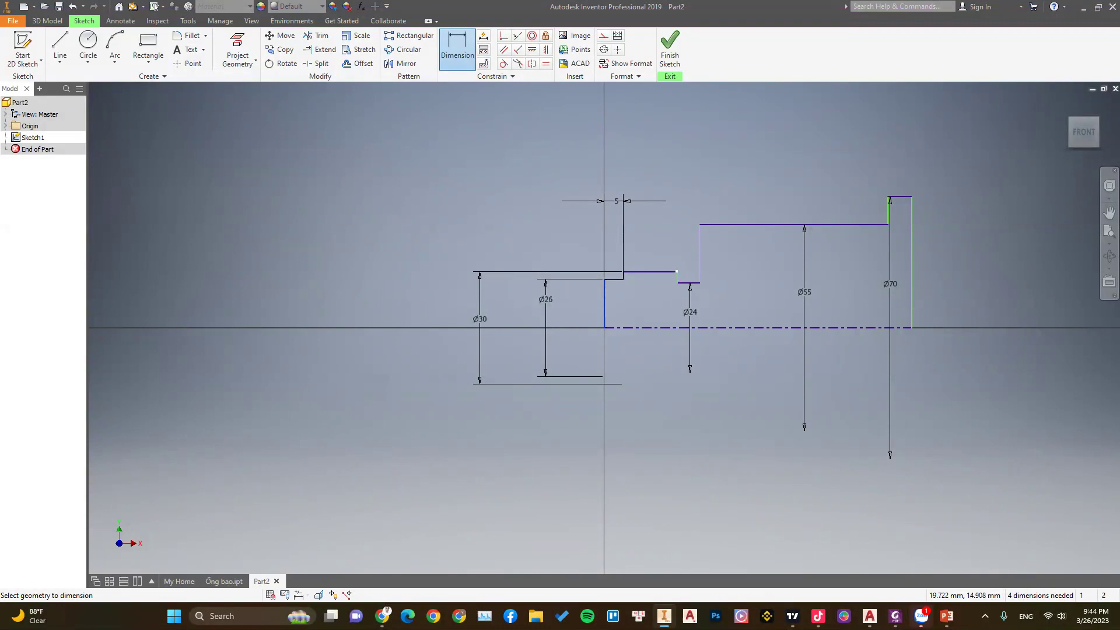
- Add the 25 mm step length and the 30 mm groove-end length
click(678, 275)
click(650, 151)
text(25)
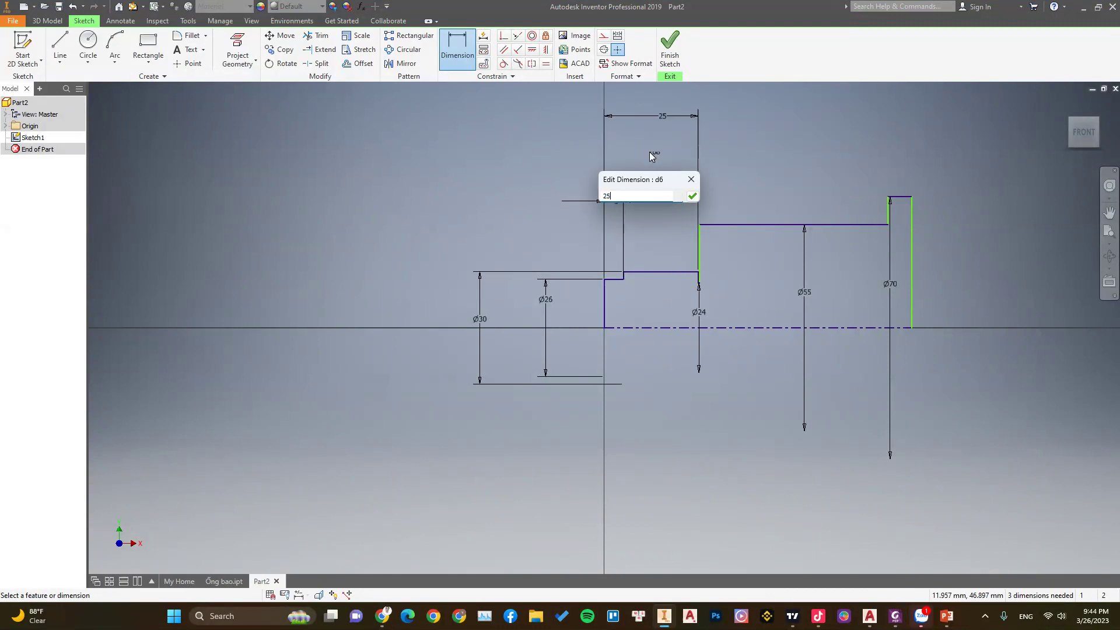
key(Return)
click(605, 304)
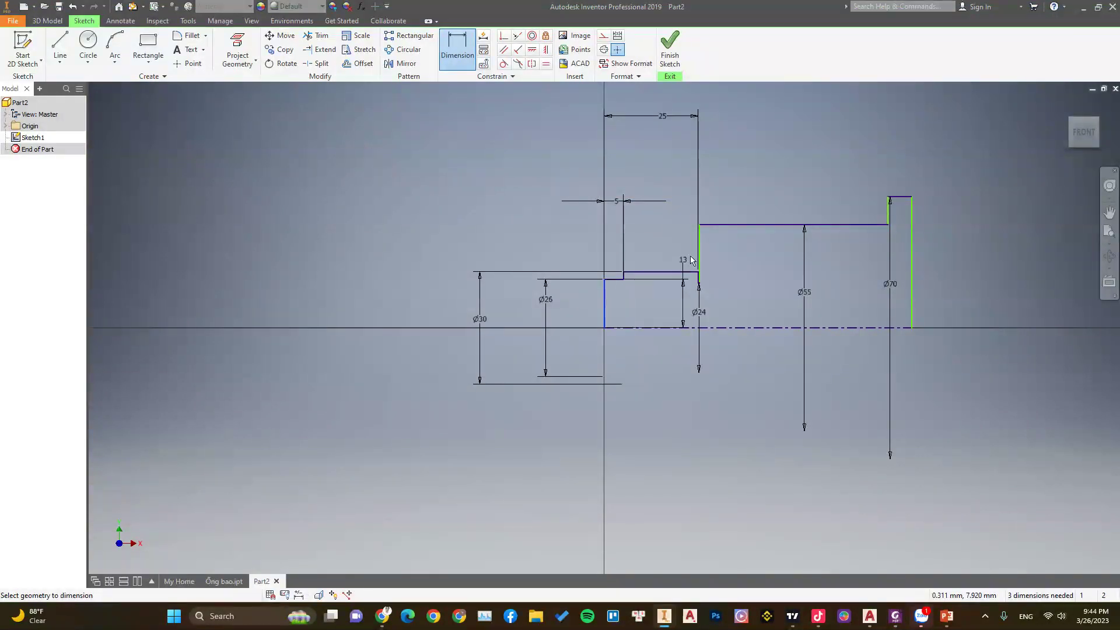
click(700, 244)
click(707, 100)
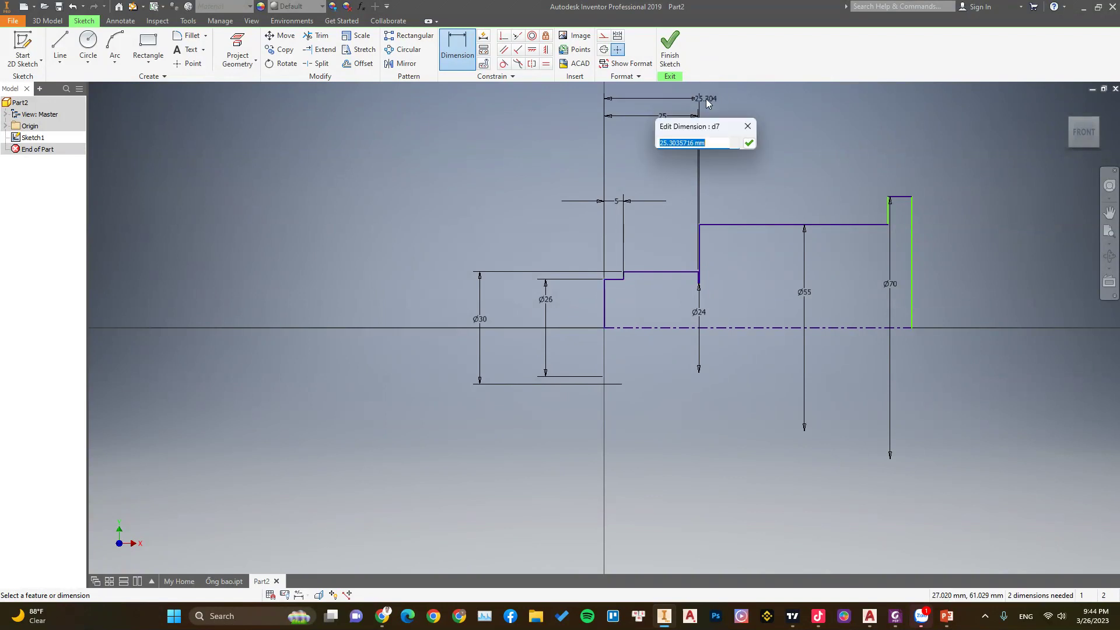
text(30)
key(Return)
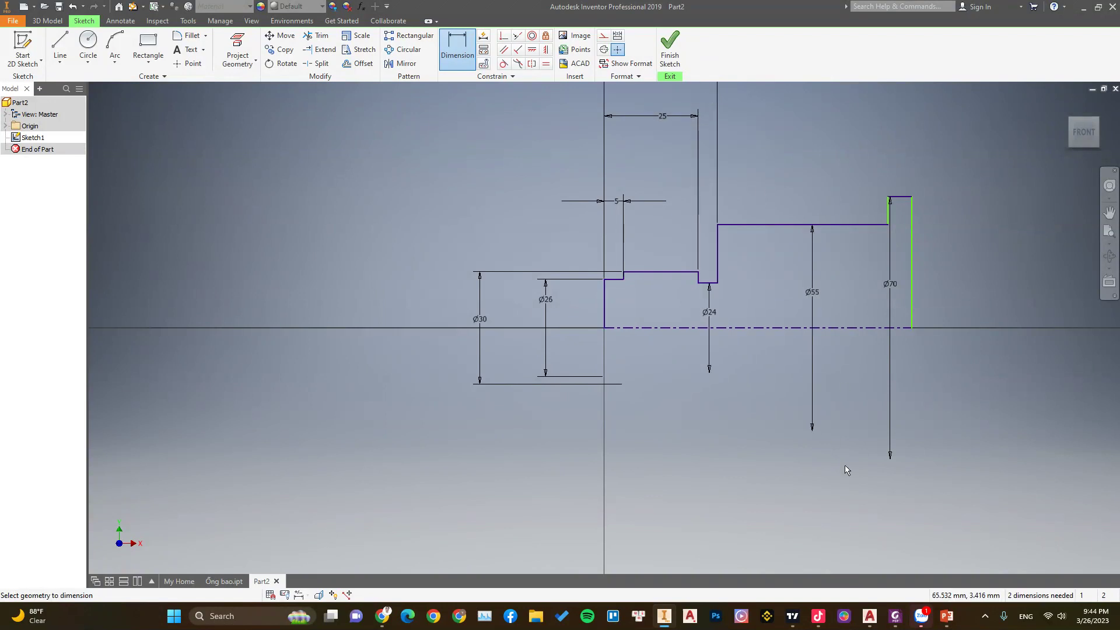
- Dimension the flange width as 17 mm, checking it against the slider drawing
mouse_move(895, 616)
click(901, 621)
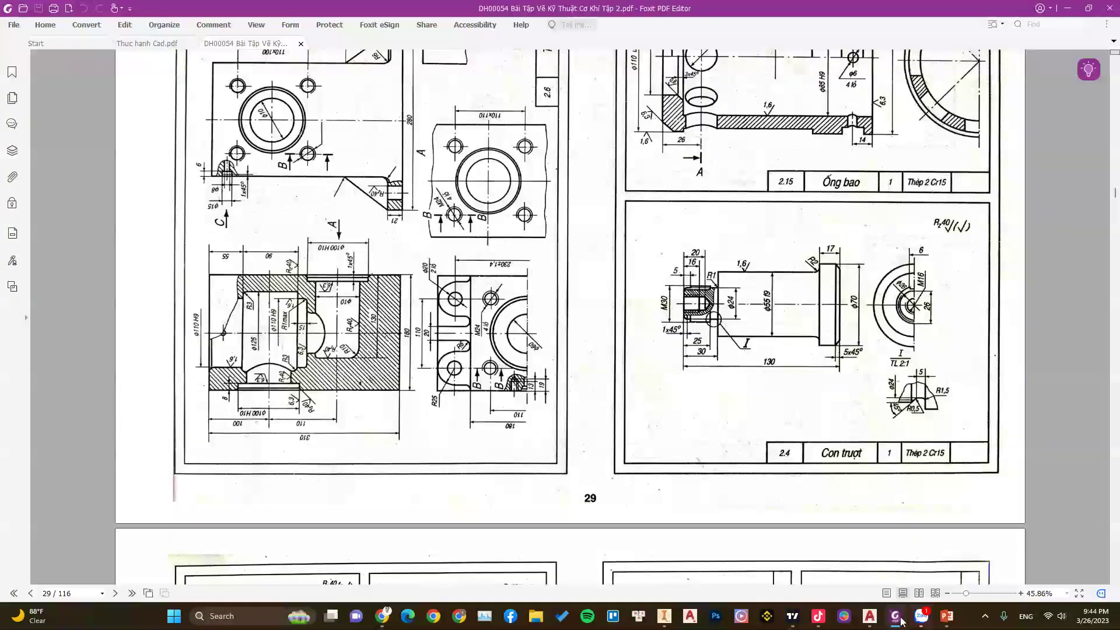
click(901, 622)
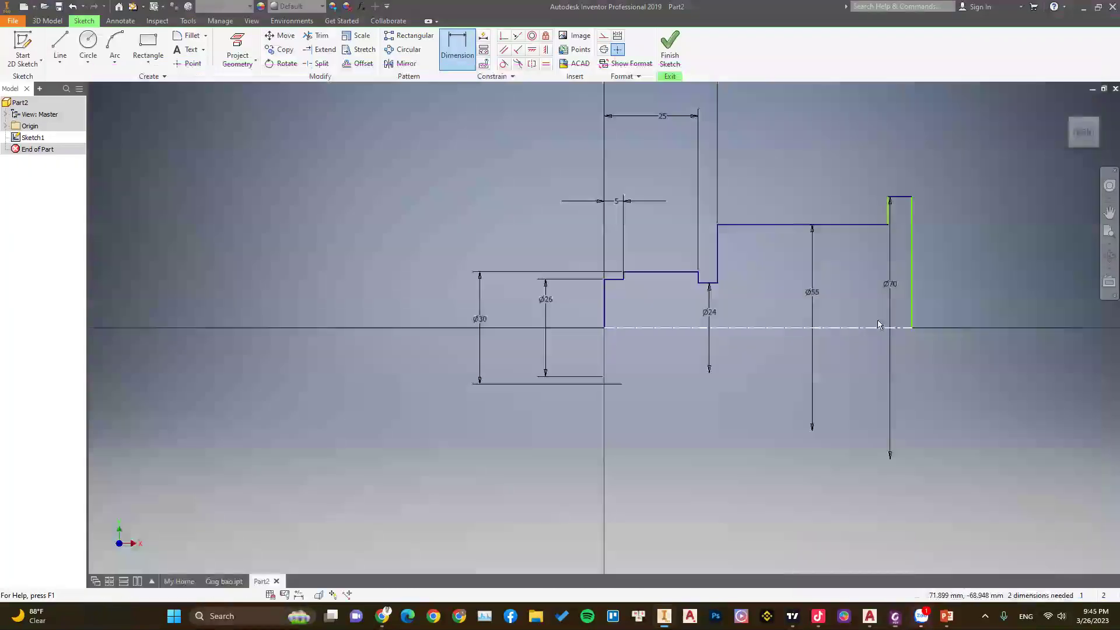
click(893, 199)
click(898, 168)
text(17)
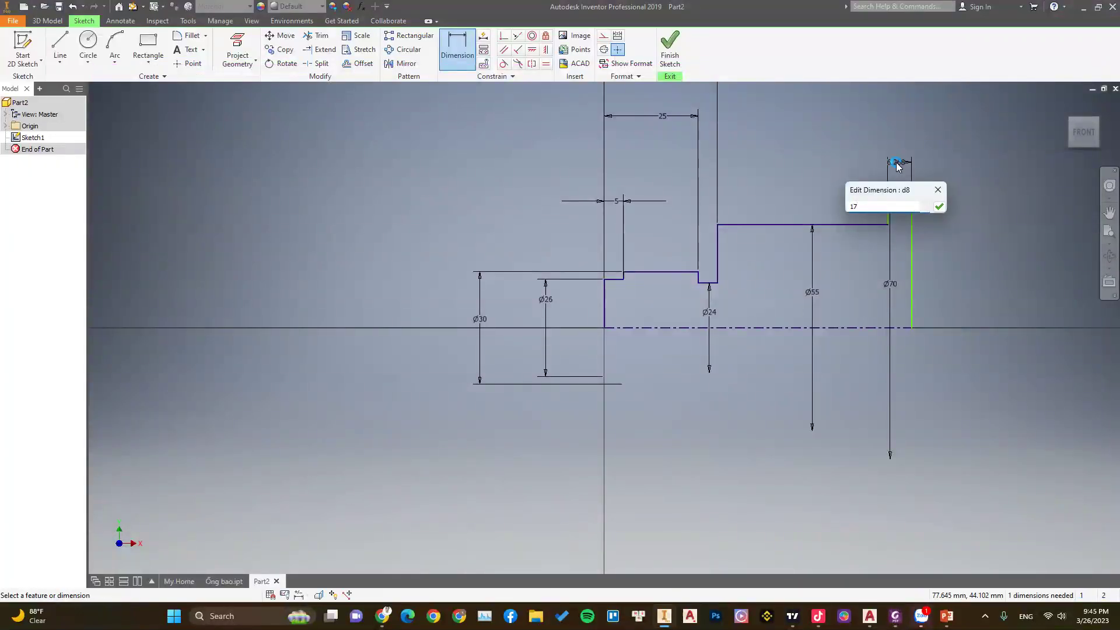
key(Return)
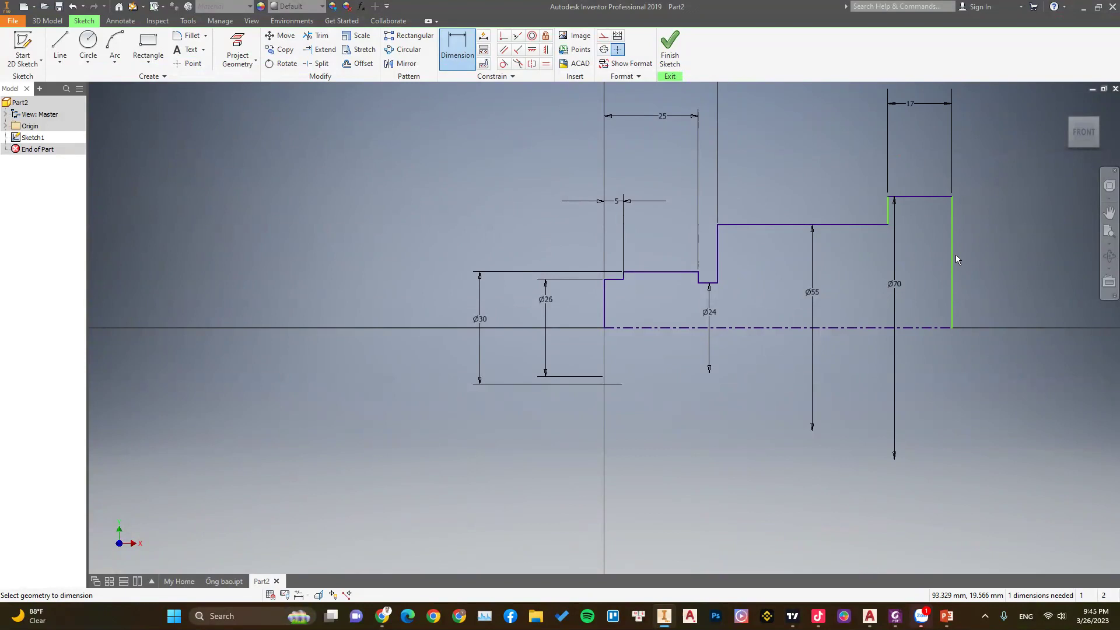
- Add the 130 mm overall length from the shaft's left end to its right end
click(605, 301)
scroll(604, 326, up, 3)
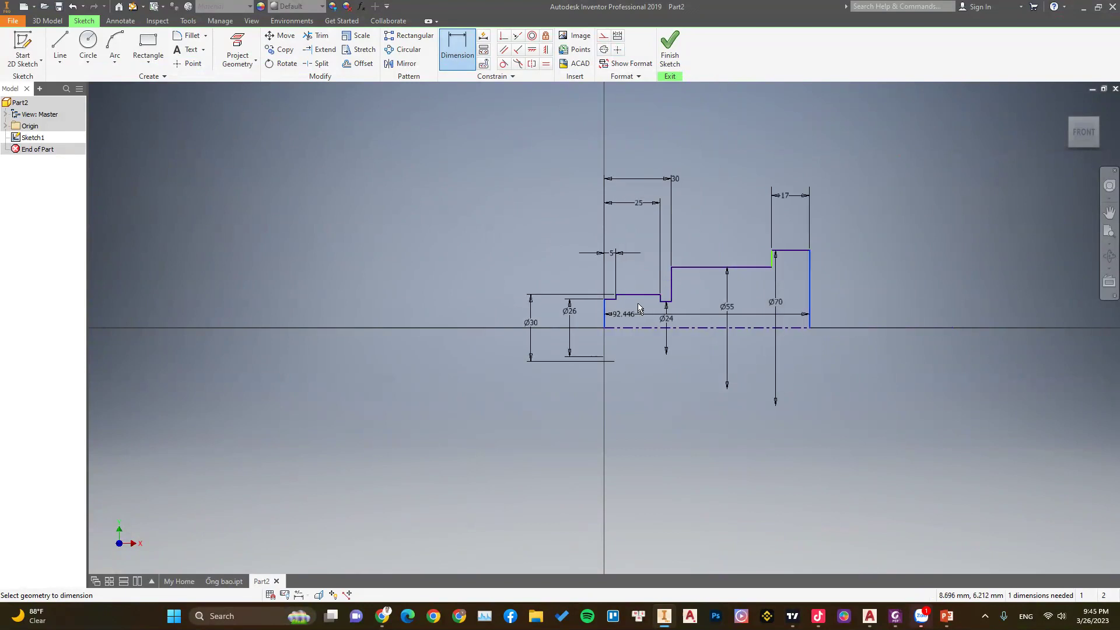
click(809, 292)
click(703, 153)
text(130)
key(Return)
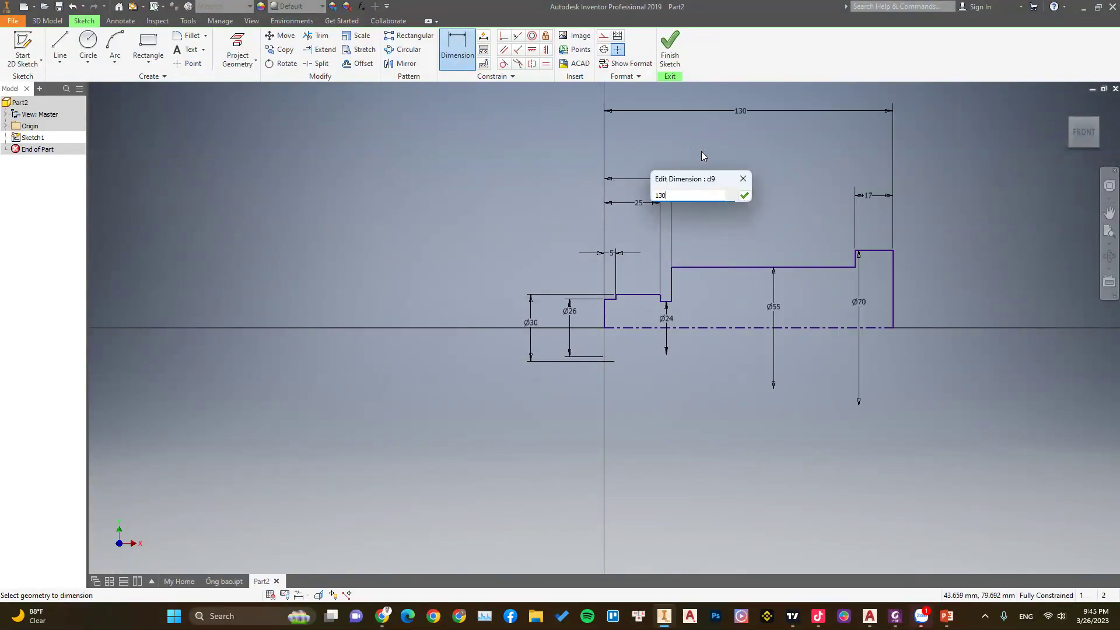
- Finish the sketch and revolve the stepped profile fully about its centreline into a solid shaft
click(669, 47)
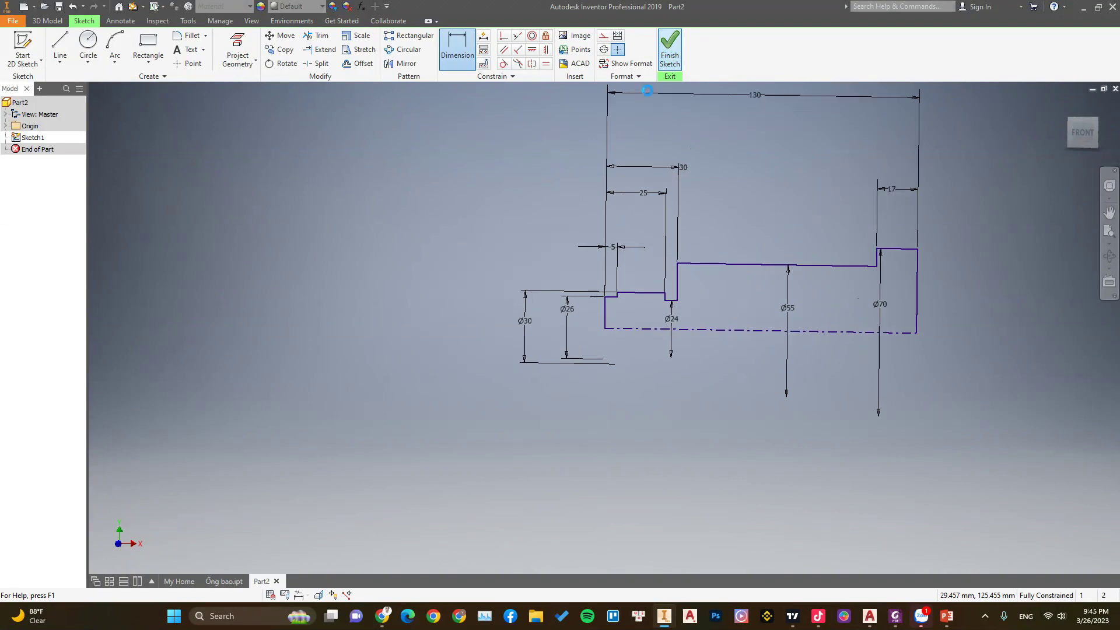
scroll(502, 221, up, 2)
right_click(446, 158)
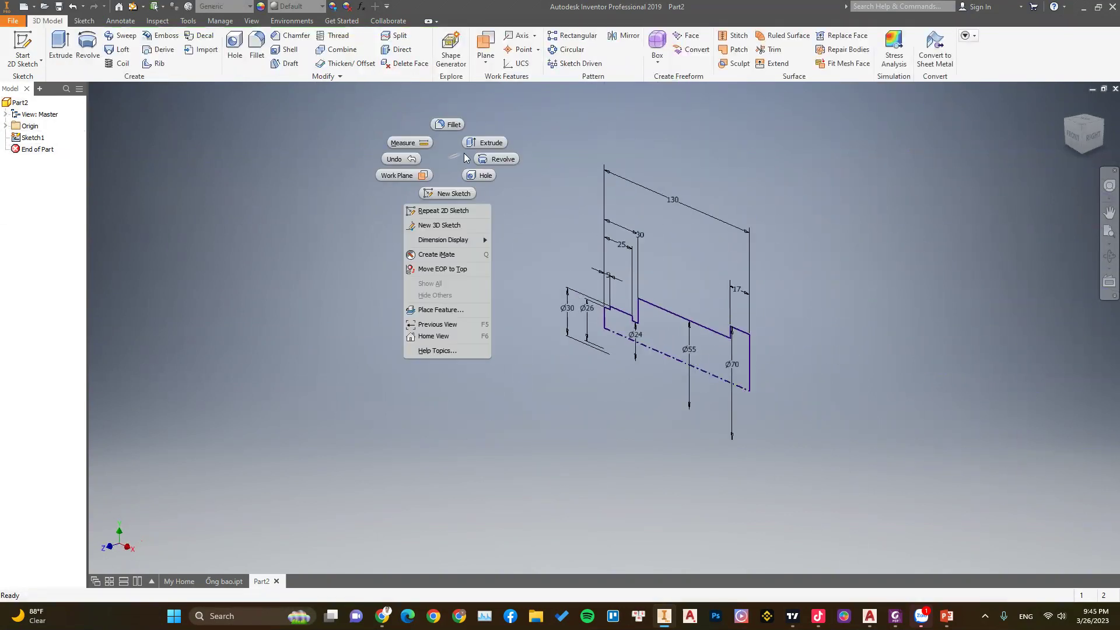
click(499, 163)
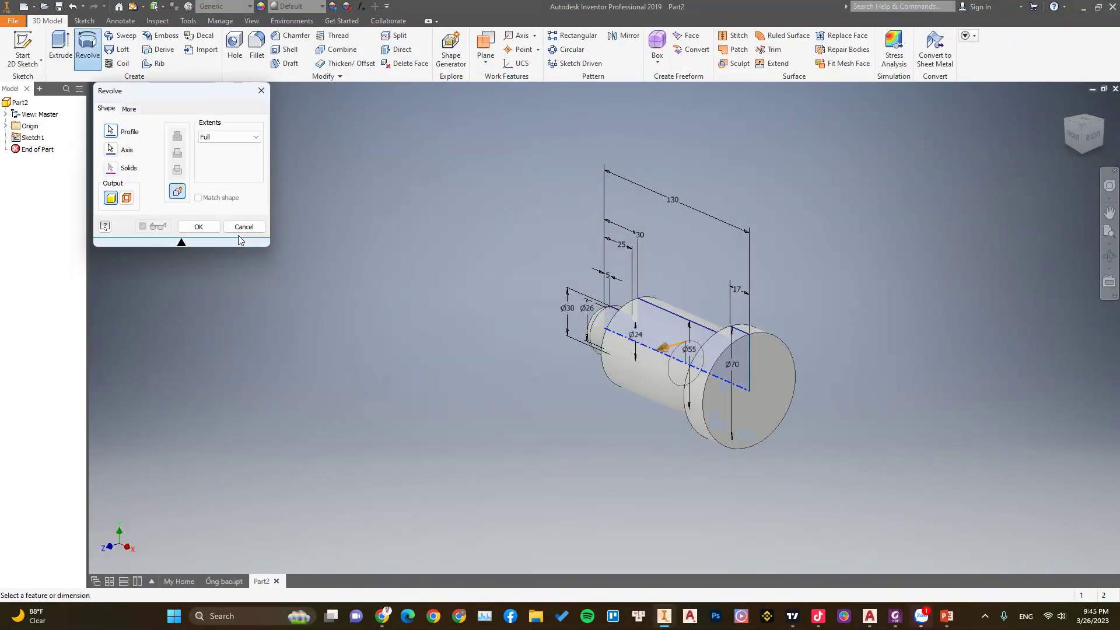
click(199, 227)
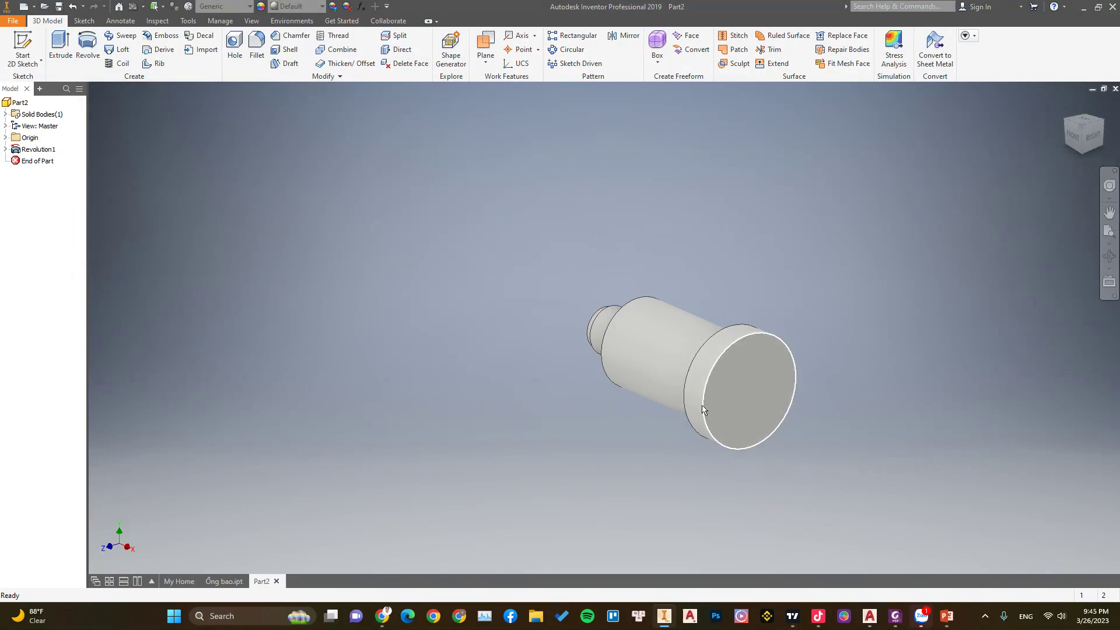
mouse_move(729, 374)
shift+middle_down()
mouse_move(805, 382)
mouse_move(605, 370)
mouse_move(708, 358)
mouse_move(680, 349)
shift+middle_up()
scroll(680, 348, down, 2)
scroll(653, 362, down, 2)
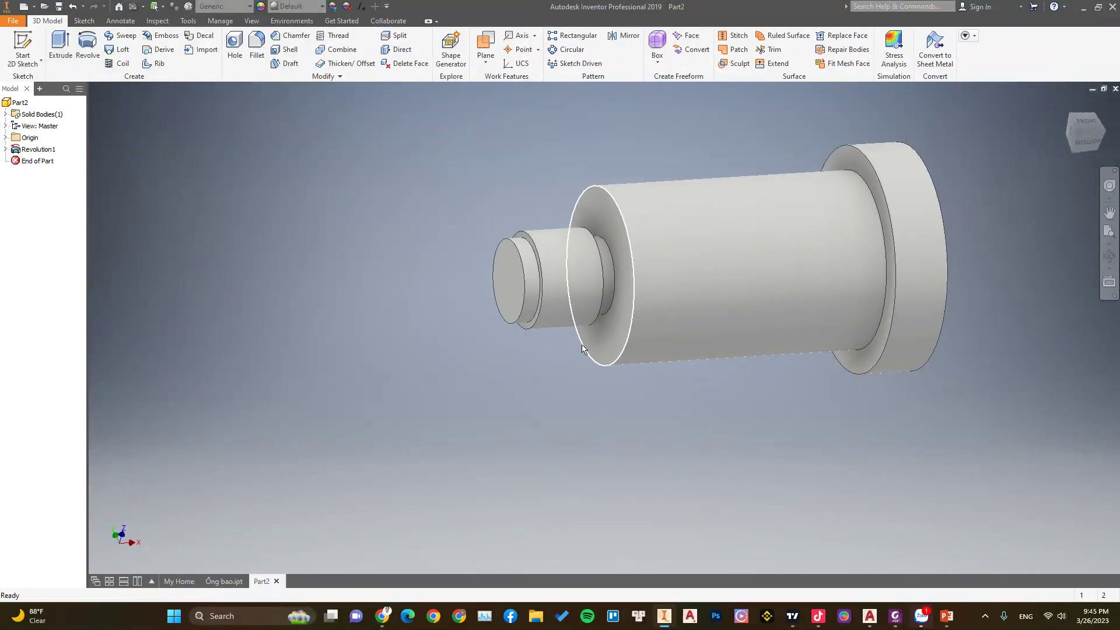
scroll(607, 383, up, 3)
middle_drag(607, 383, 569, 358)
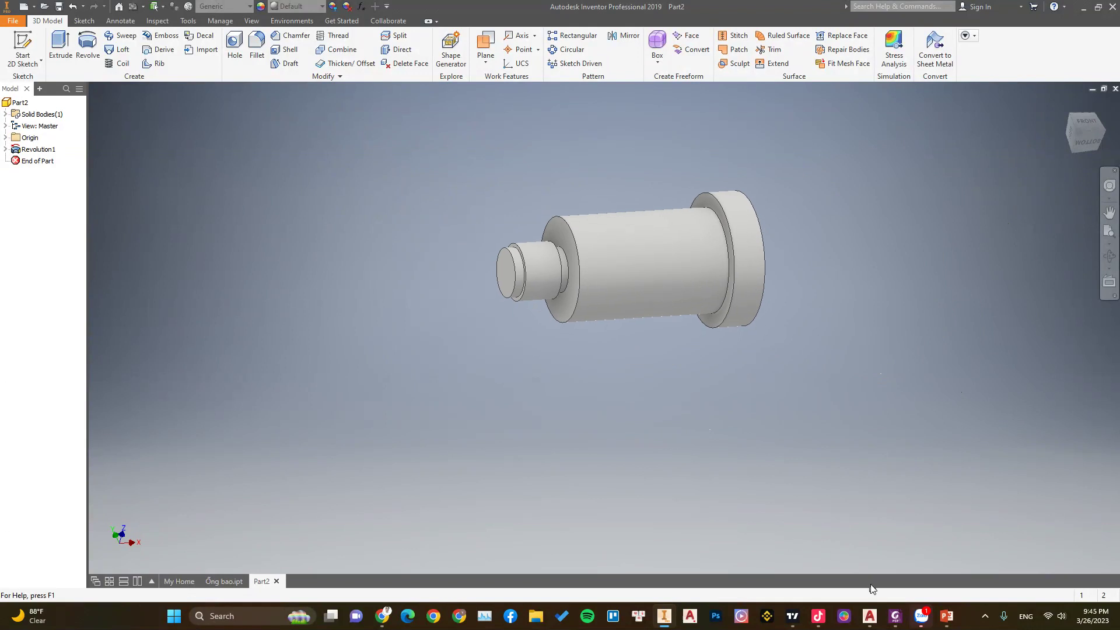
- After checking the slider drawing, chamfer the small end's outer edge by 1 mm
click(896, 619)
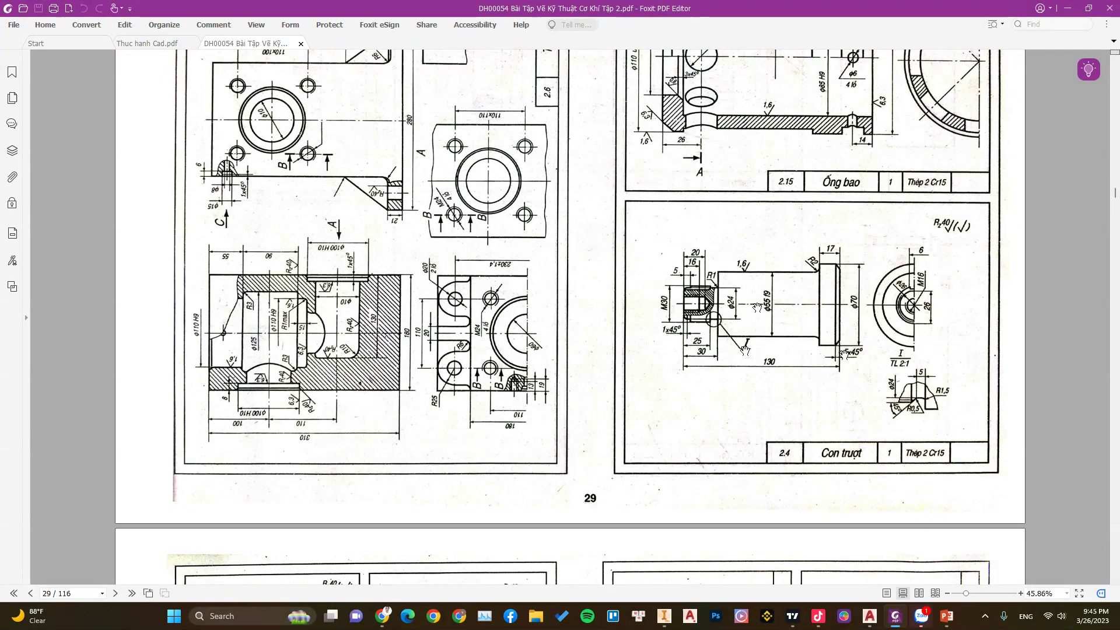
click(1068, 10)
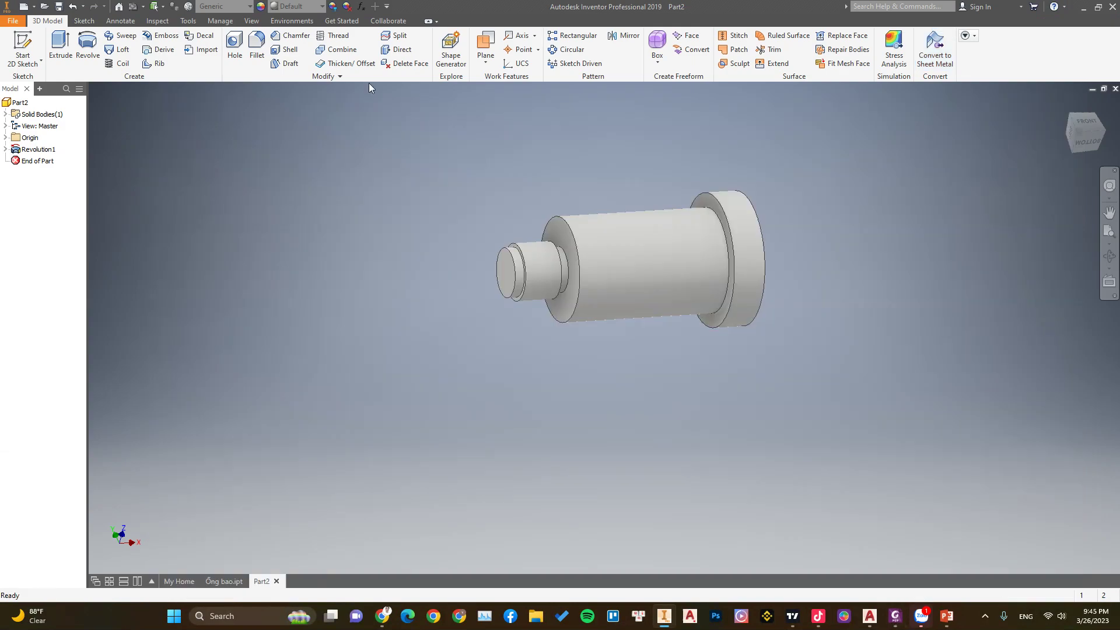
click(290, 35)
double_click(237, 151)
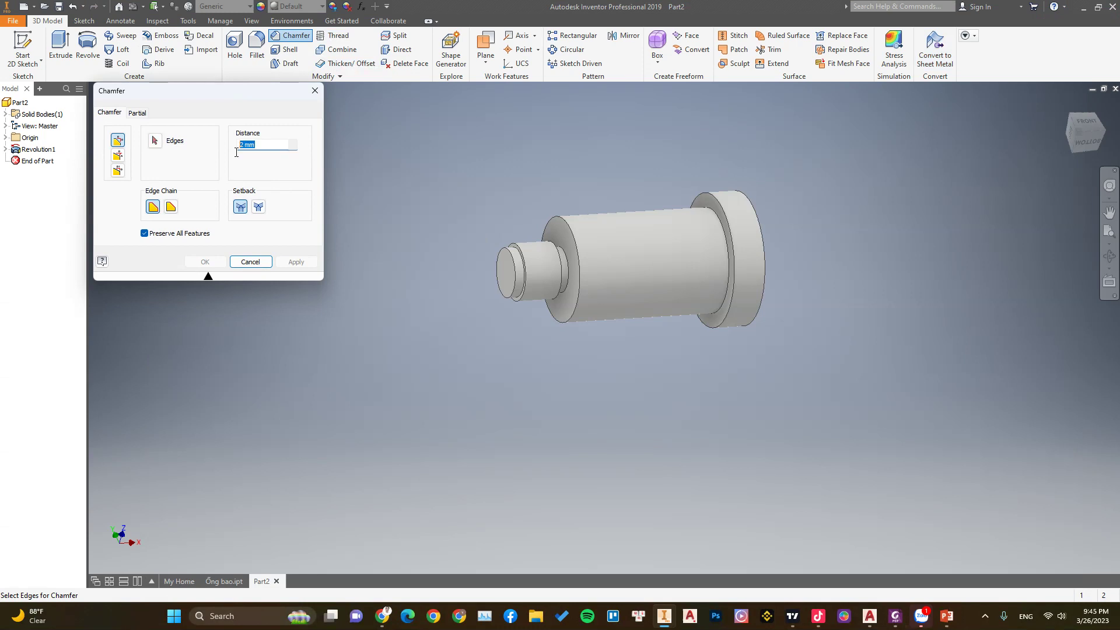
text(1)
click(512, 261)
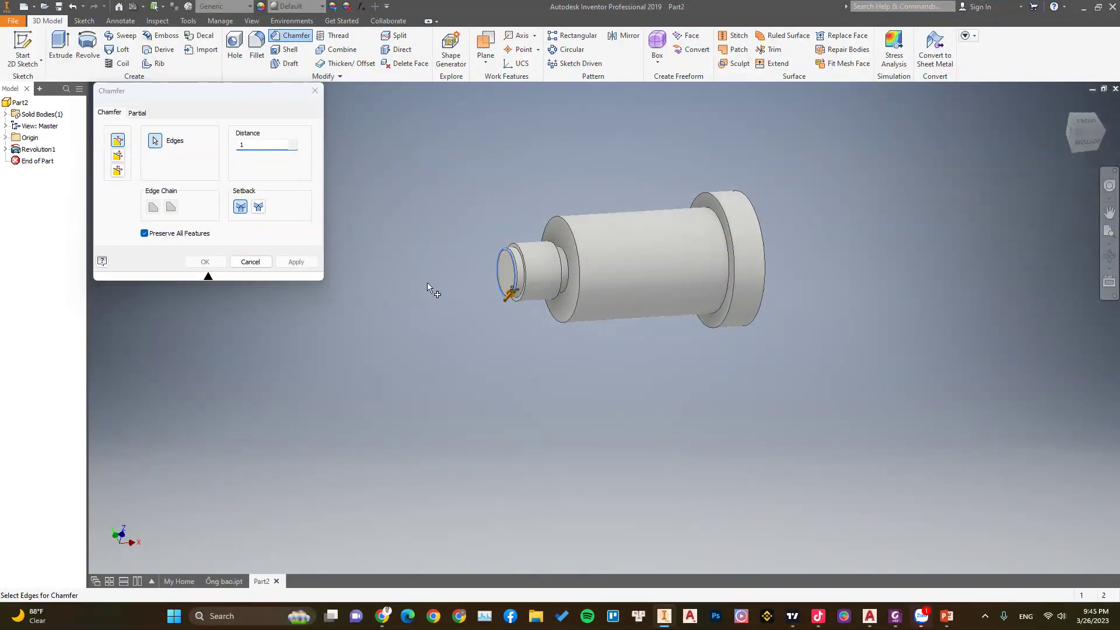
click(301, 261)
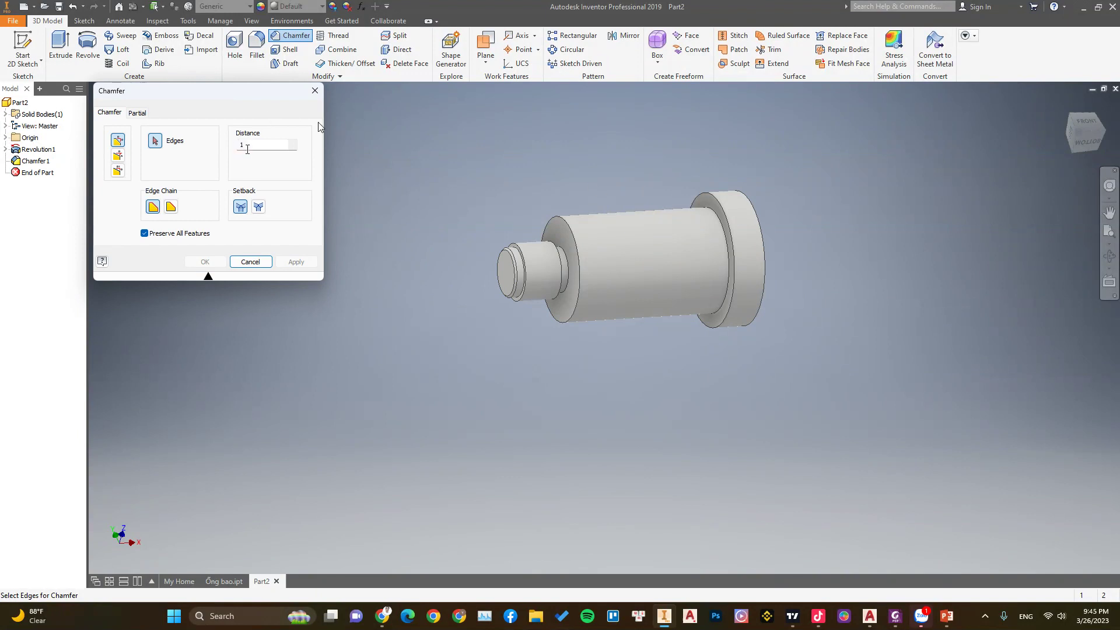
- Chamfer the flange's outer circular edge by 5 mm and bring the reference PDF back up
double_click(248, 147)
text(5)
click(721, 200)
click(296, 262)
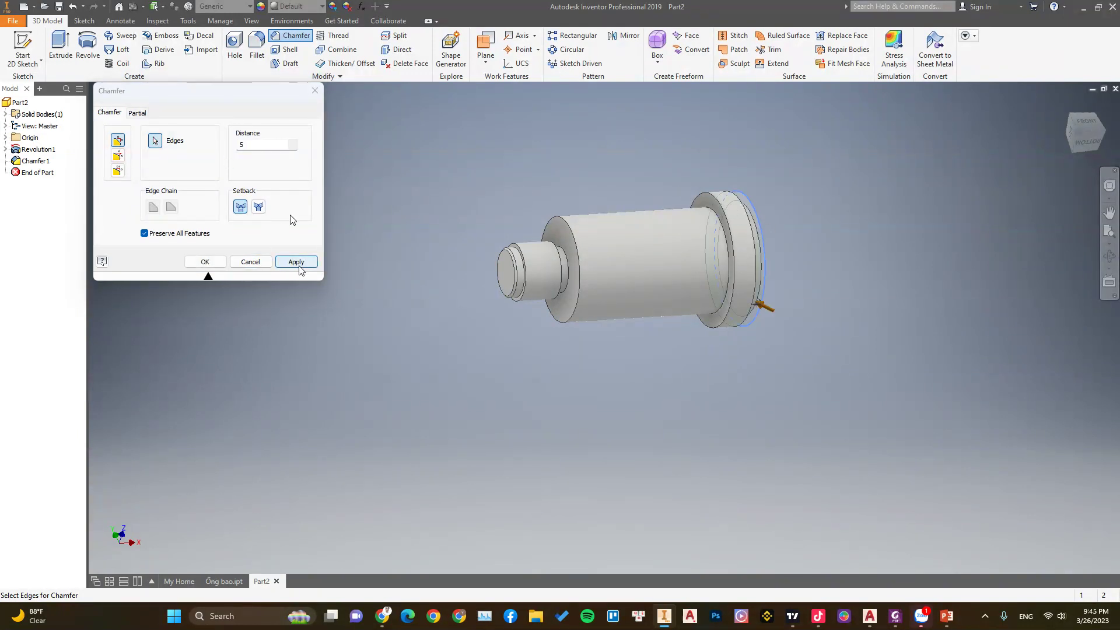
click(249, 262)
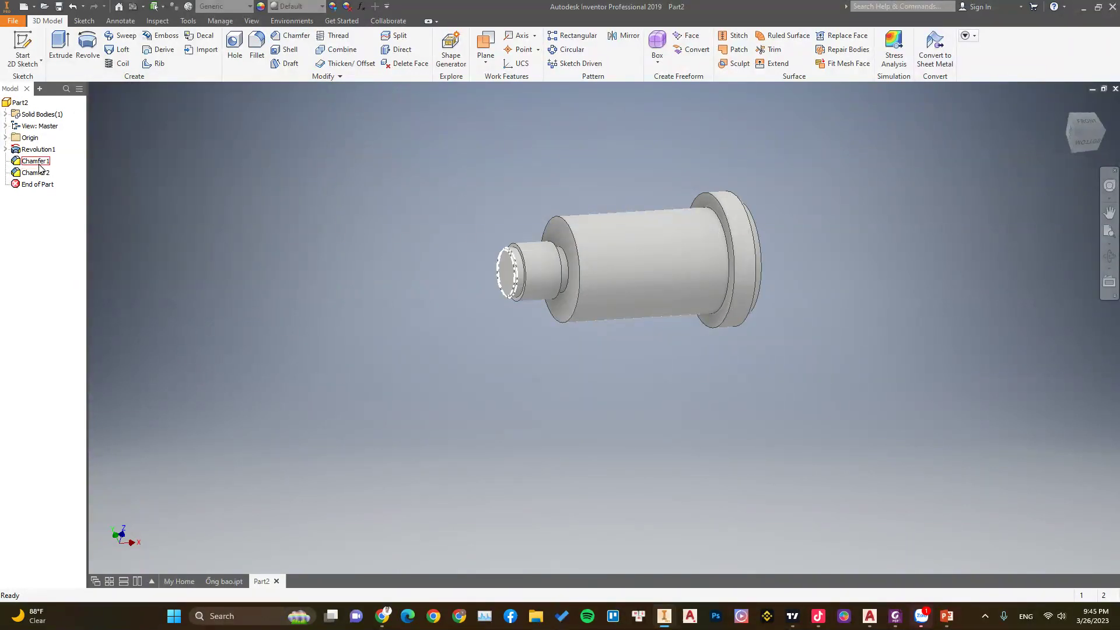
click(896, 617)
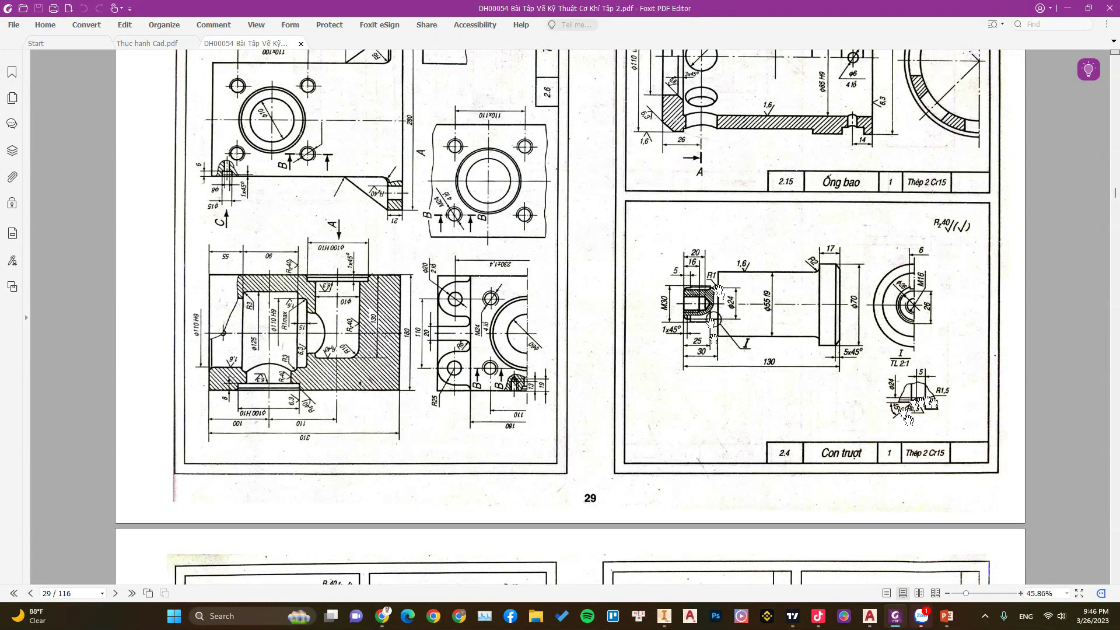
- Scroll through the Con trượt drawing on page 29, then minimize Foxit to return to Inventor
scroll(926, 428, up, 1)
scroll(927, 428, down, 1)
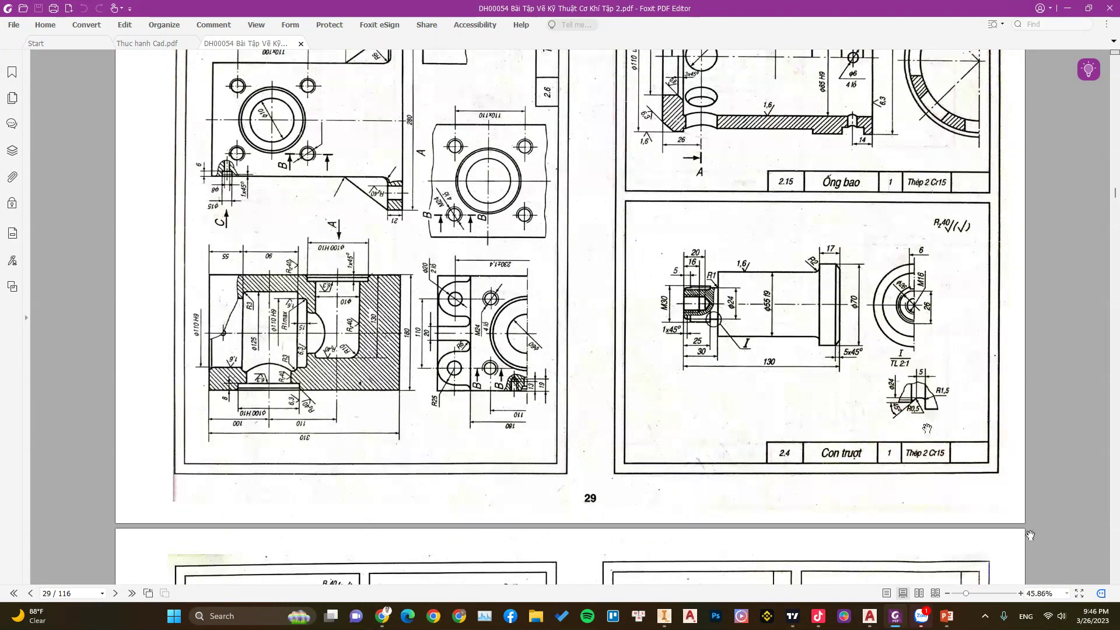
ctrl+scroll(927, 429, up, 1)
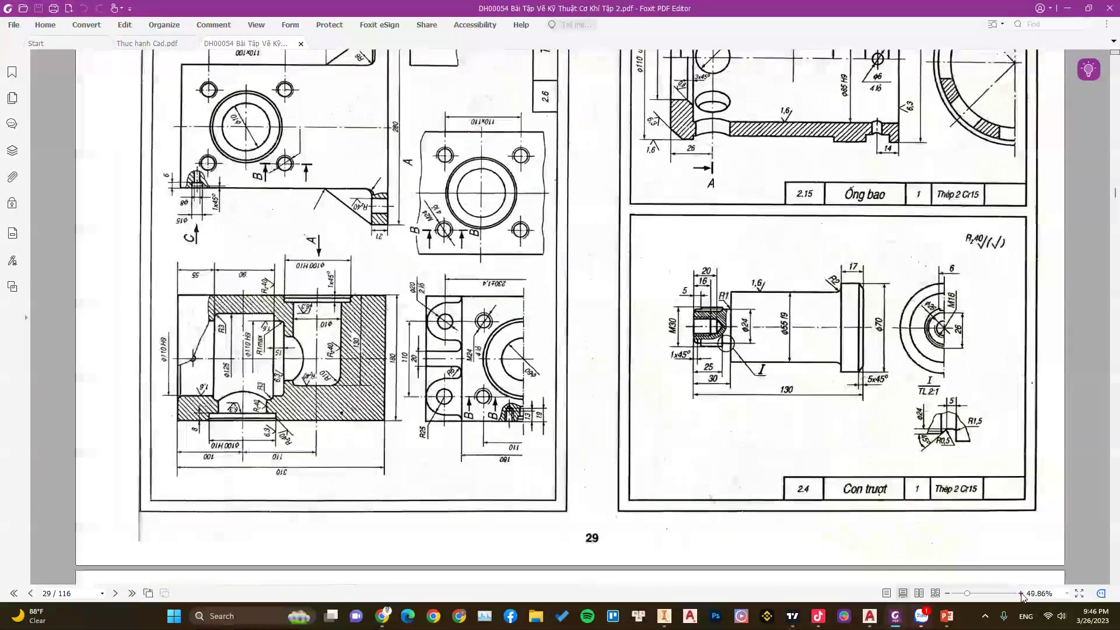
scroll(1001, 482, down, 5)
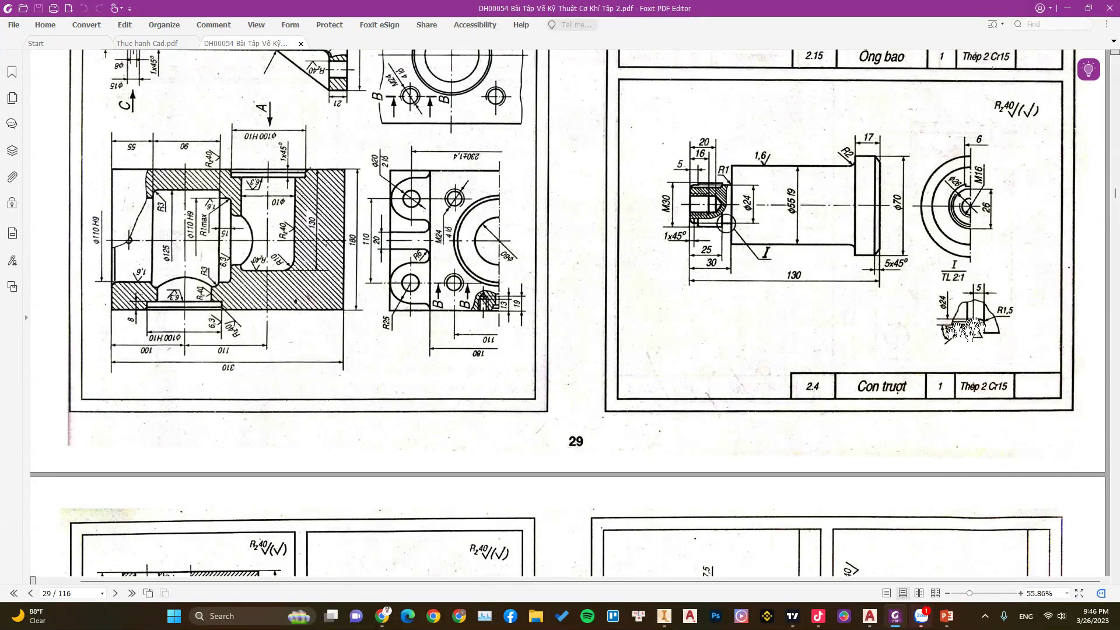
click(1068, 11)
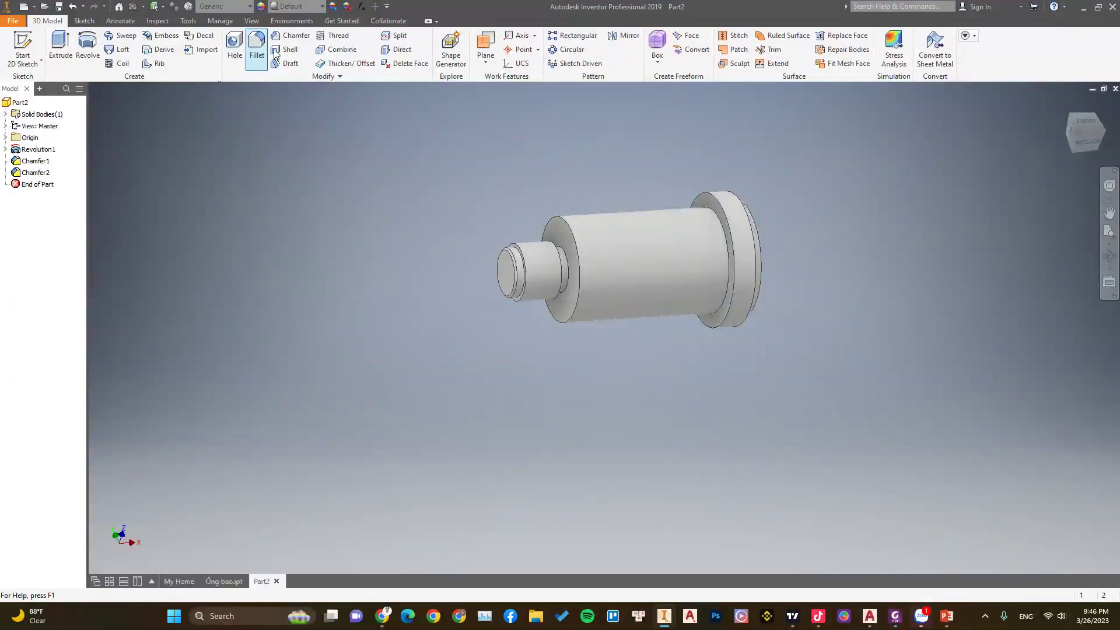
- Add a 3 mm chamfer to the groove step edge near the shaft's small end
click(290, 36)
text(3)
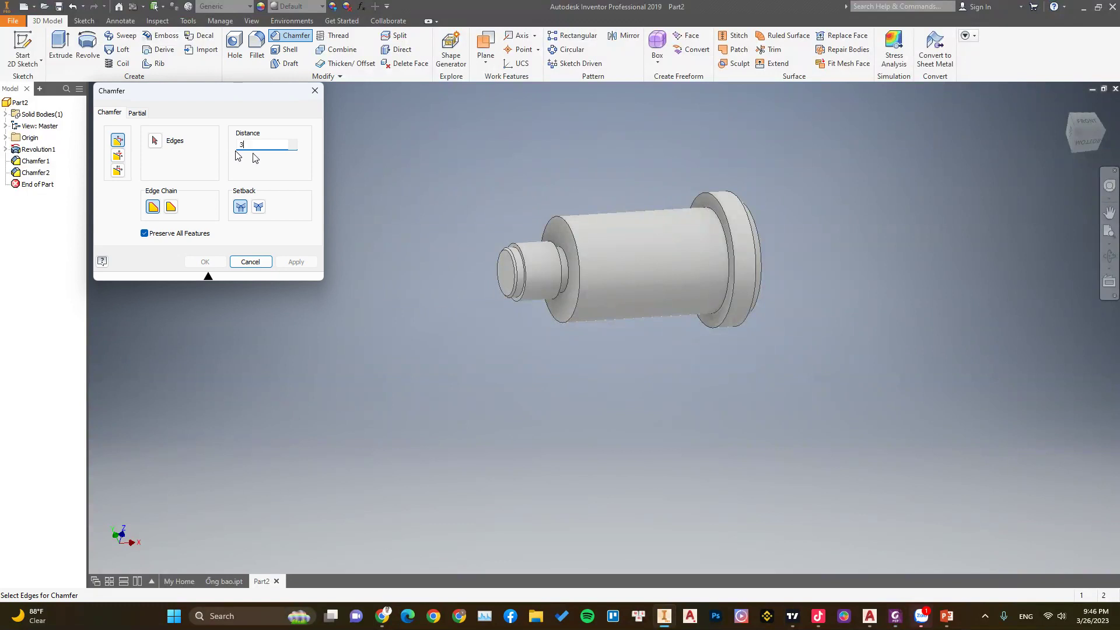
click(559, 274)
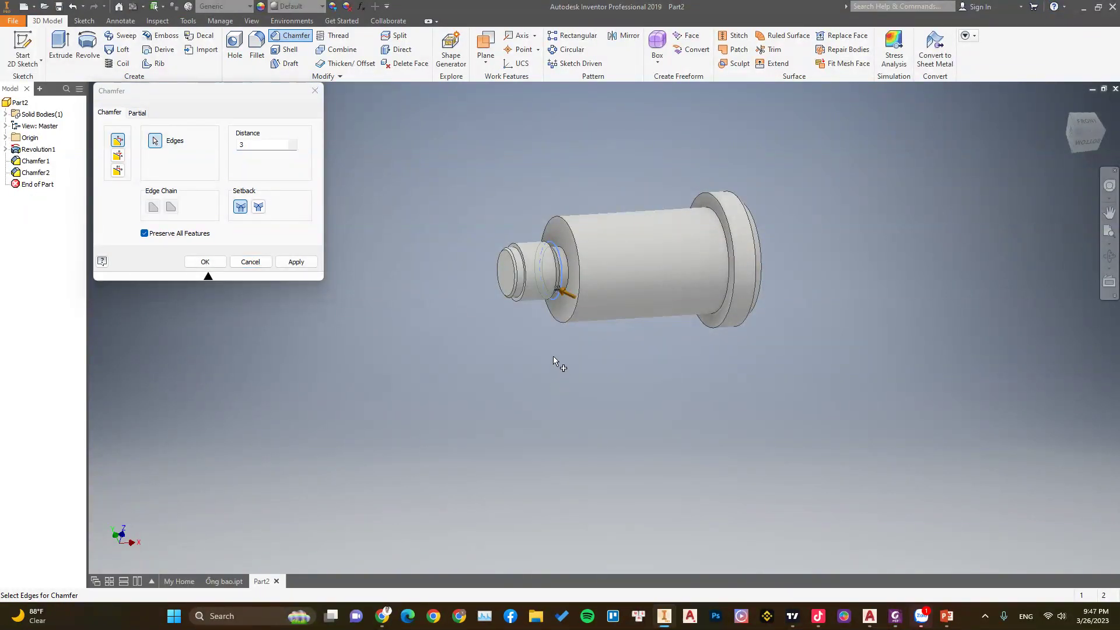
shift+middle_drag(553, 357, 513, 326)
scroll(508, 270, up, 5)
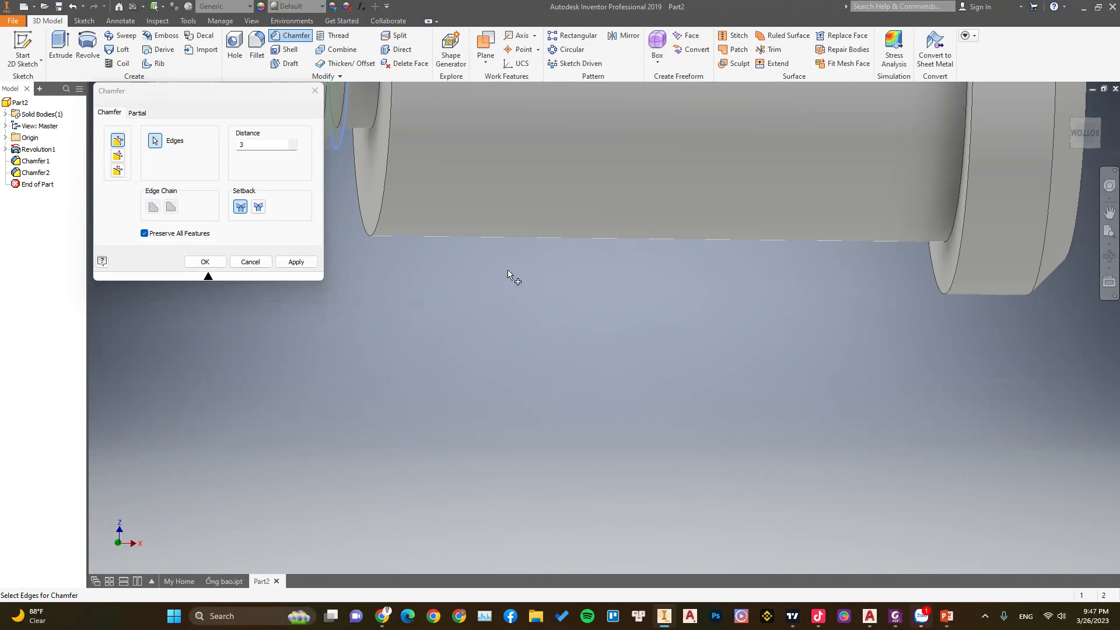
scroll(507, 270, down, 5)
scroll(646, 222, up, 2)
scroll(522, 279, up, 3)
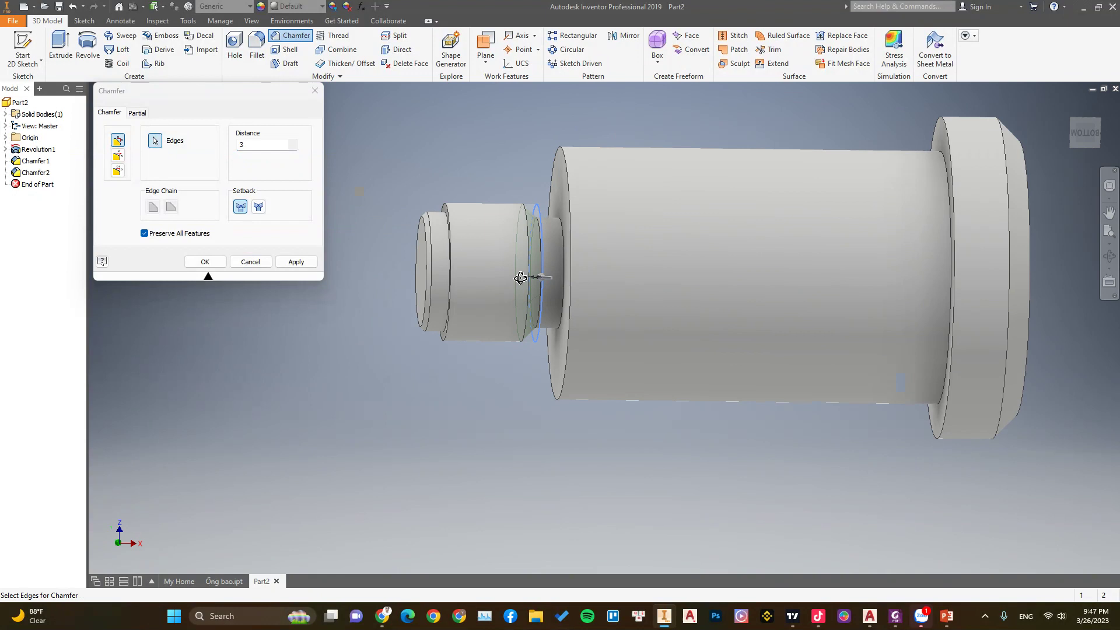
key(Return)
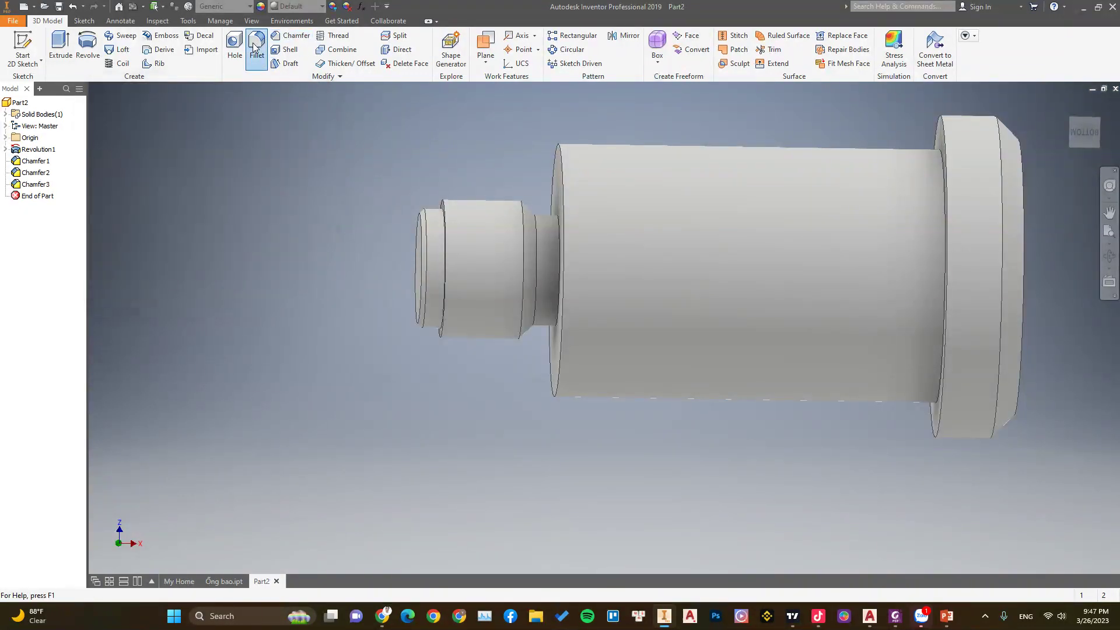
click(255, 46)
- Fillet the neck edge with radius 1.5 and the small step edge with radius 0.5
click(199, 143)
text(1.5)
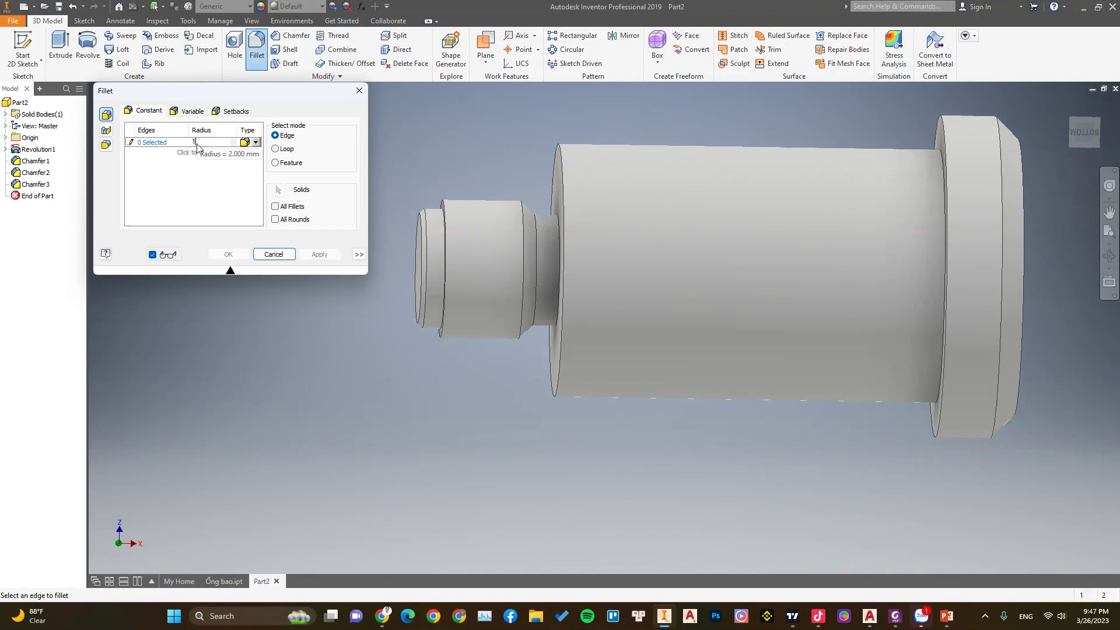
click(558, 226)
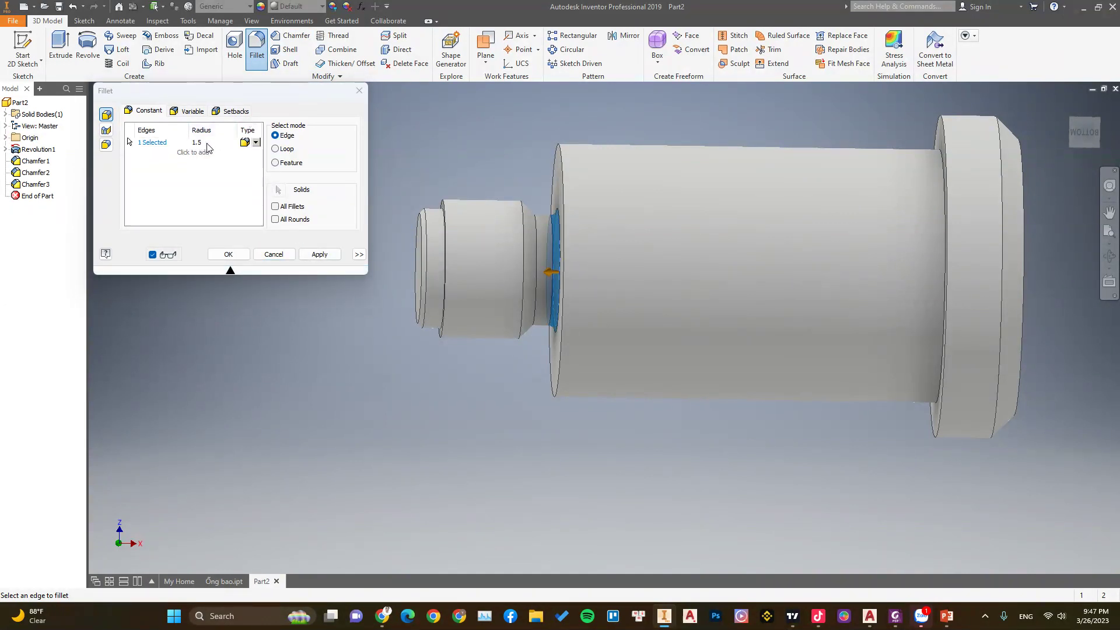
click(319, 255)
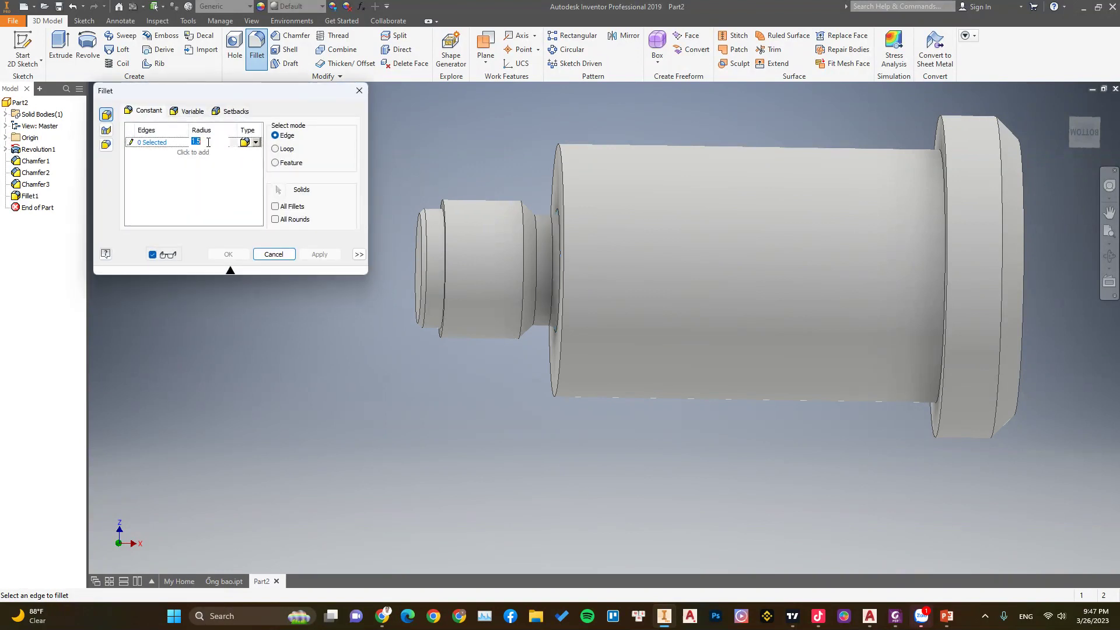
text(0)
click(535, 251)
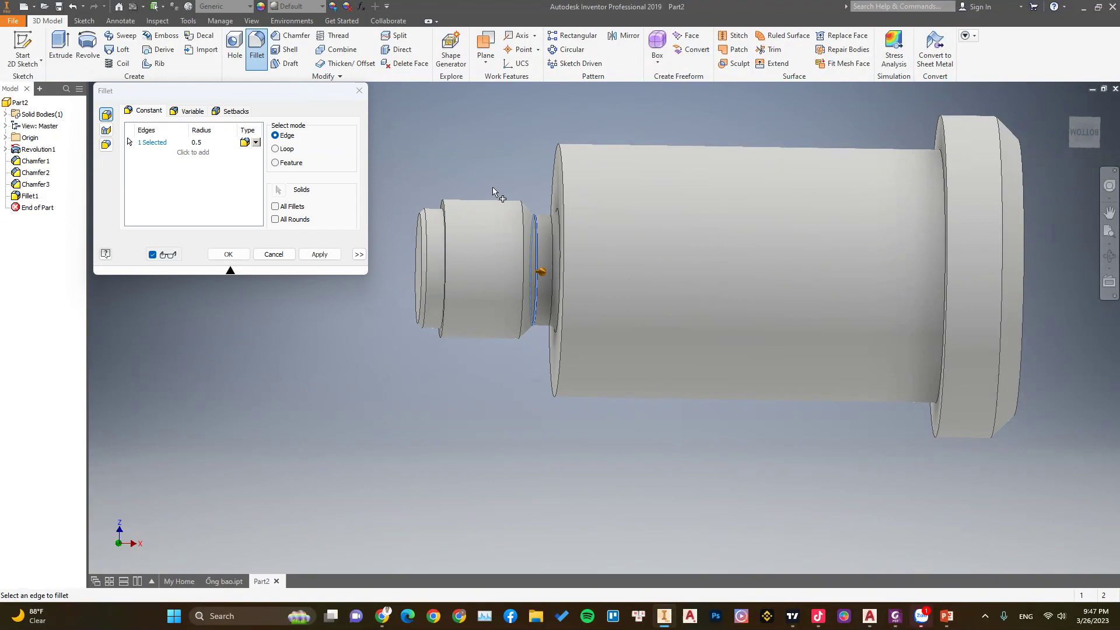
click(319, 254)
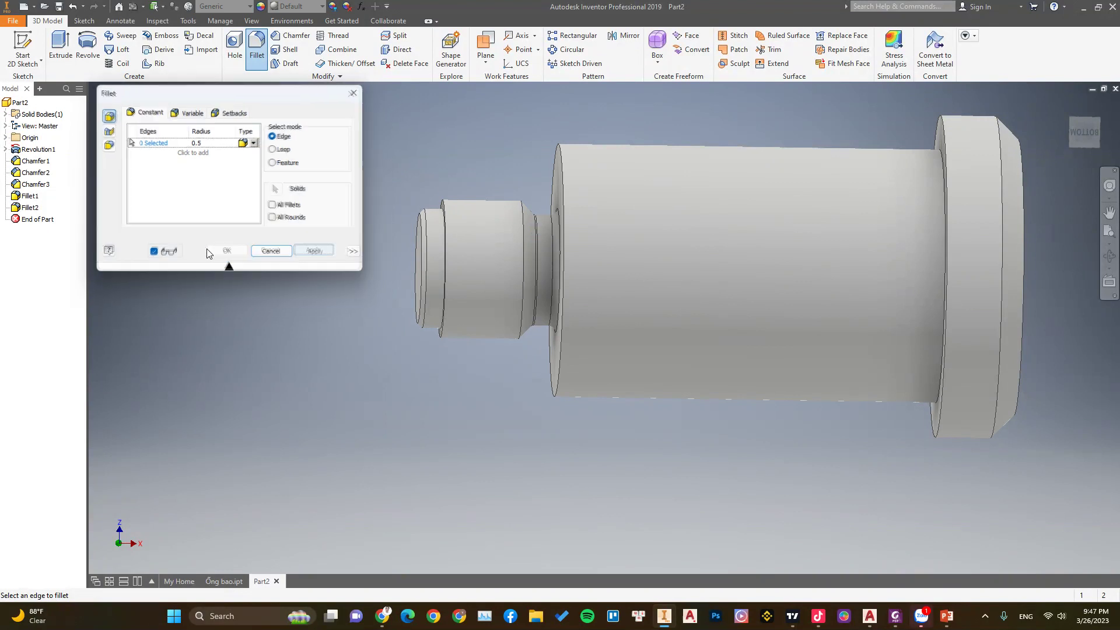
click(292, 254)
scroll(587, 250, up, 3)
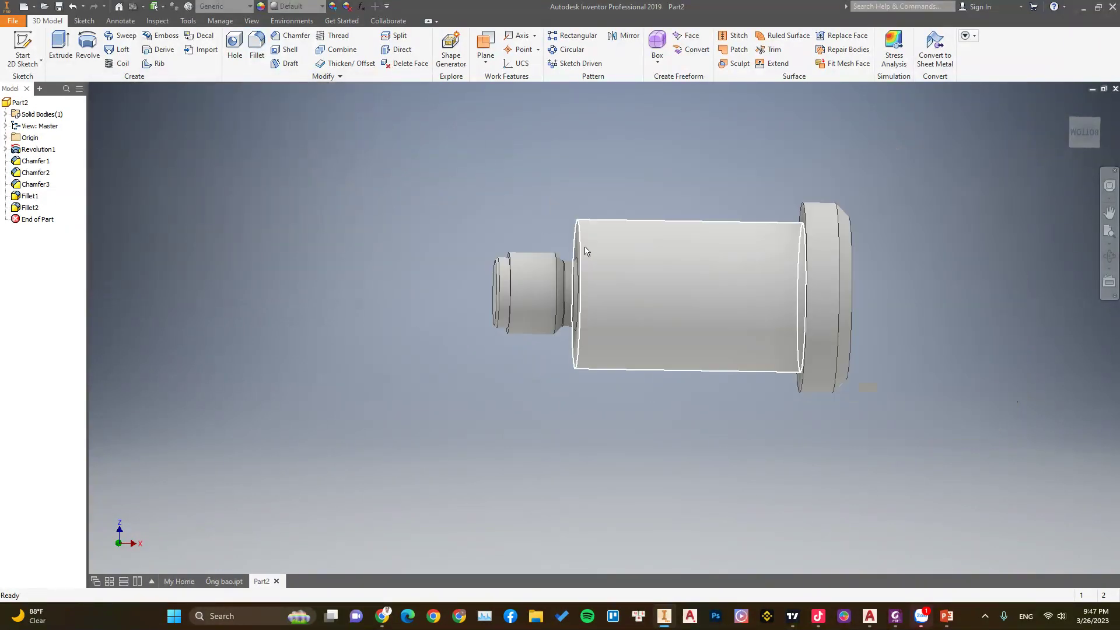
mouse_move(586, 251)
shift+middle_down()
mouse_move(610, 299)
mouse_move(609, 258)
shift+middle_up()
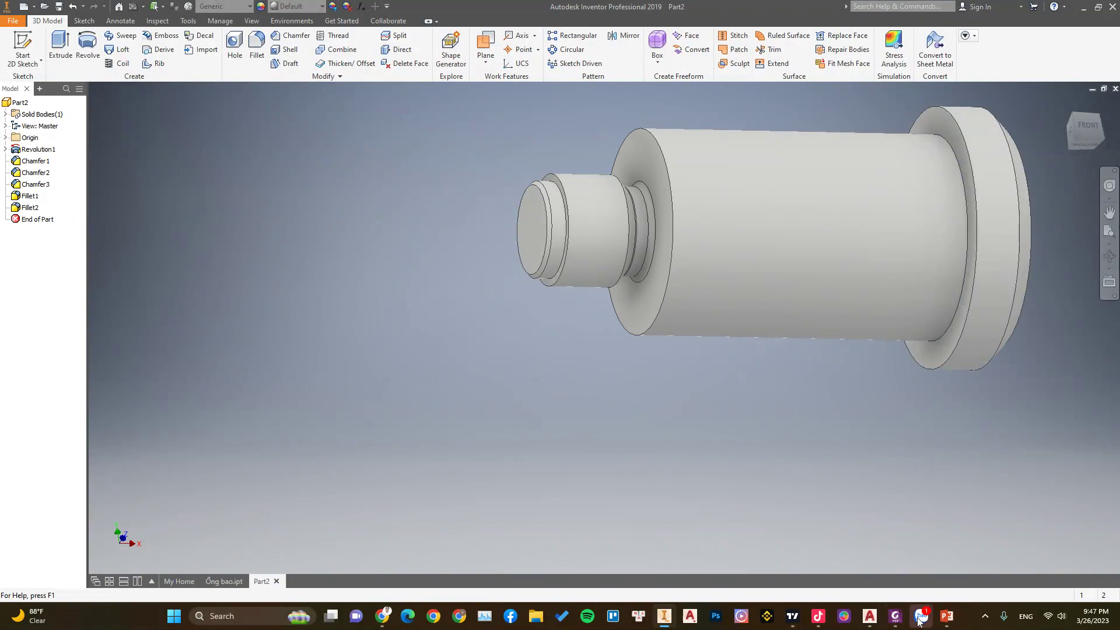
- Thread the small end's cylindrical face with an ISO Metric profile M30x3.5 thread
click(896, 617)
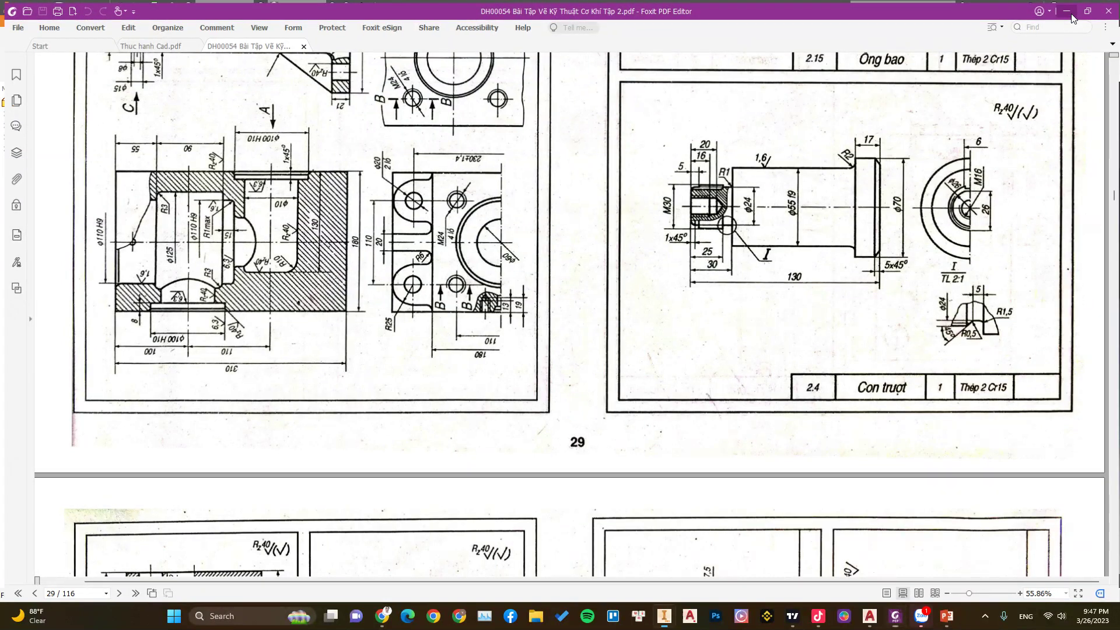
key(alt+Tab)
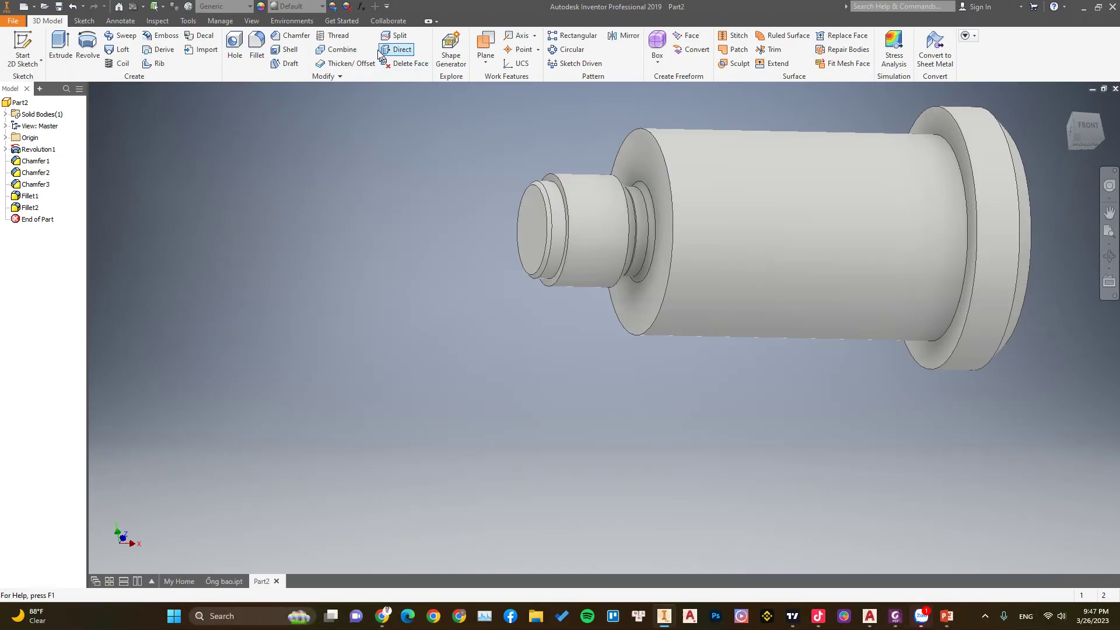
click(333, 35)
click(585, 207)
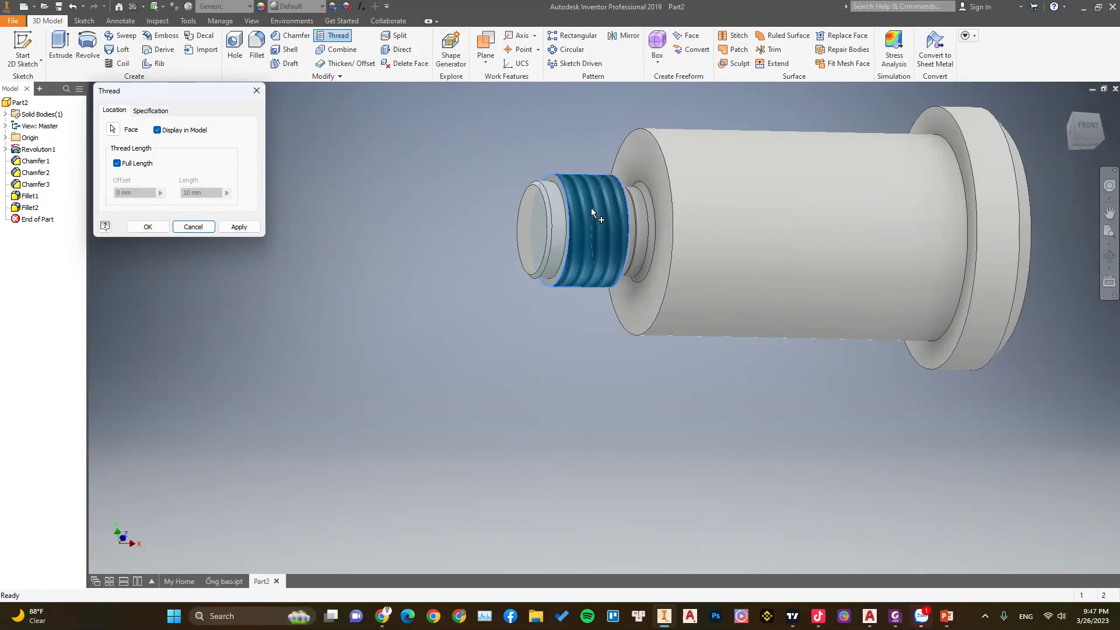
click(163, 111)
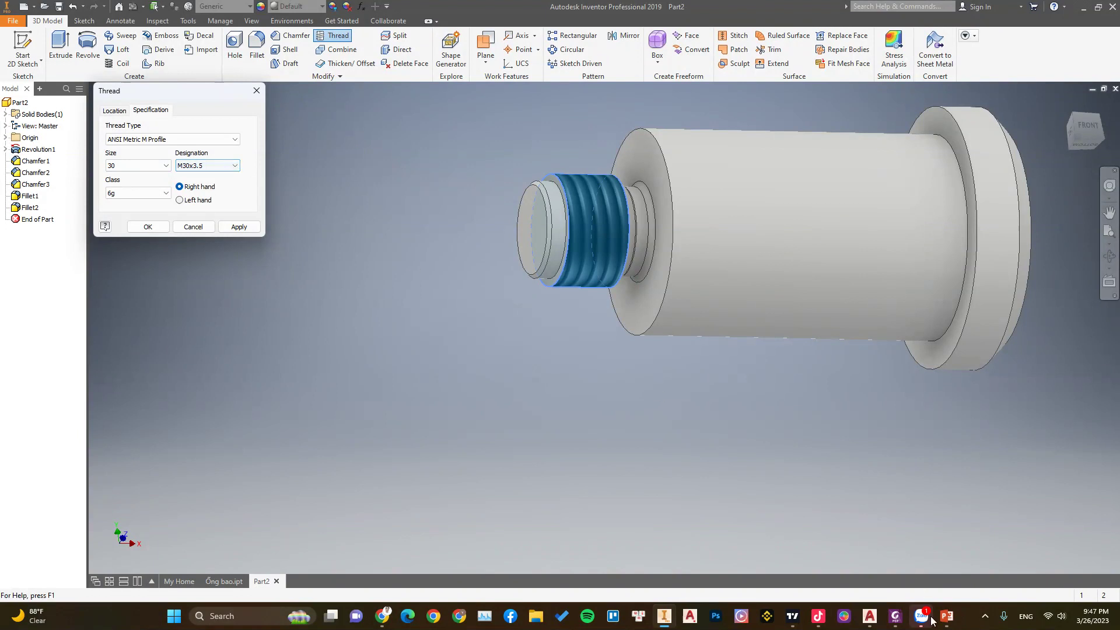
click(896, 617)
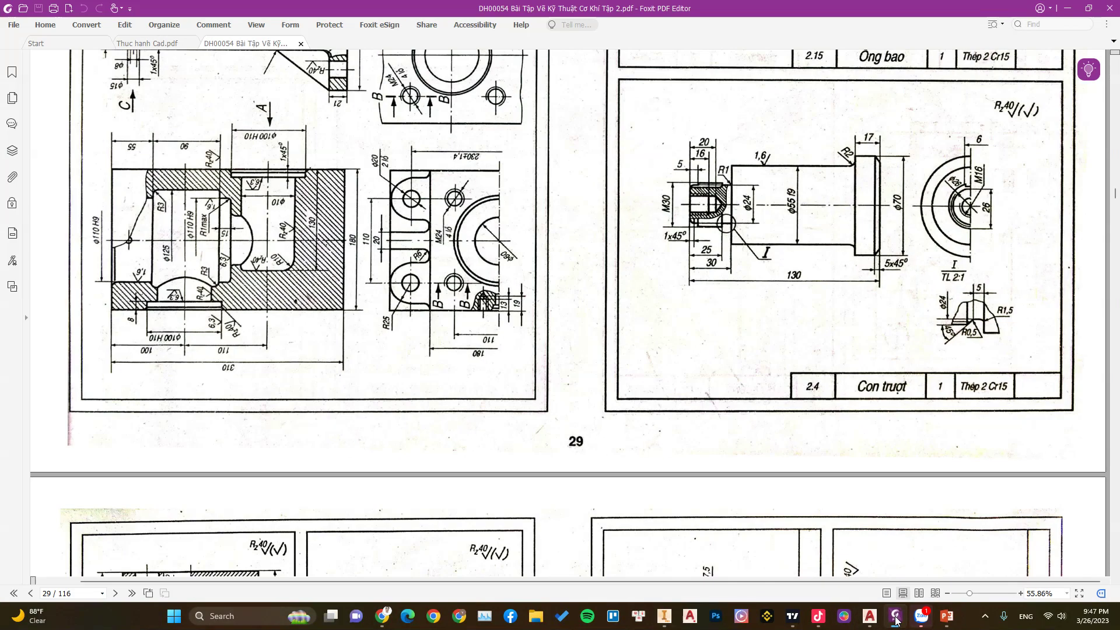
click(896, 618)
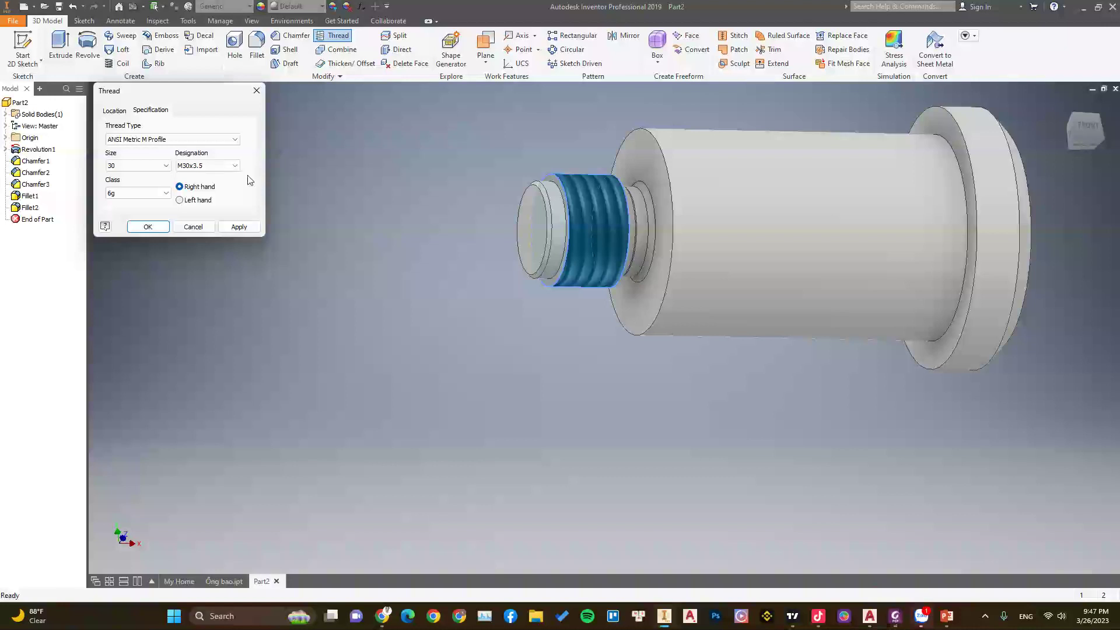
click(216, 140)
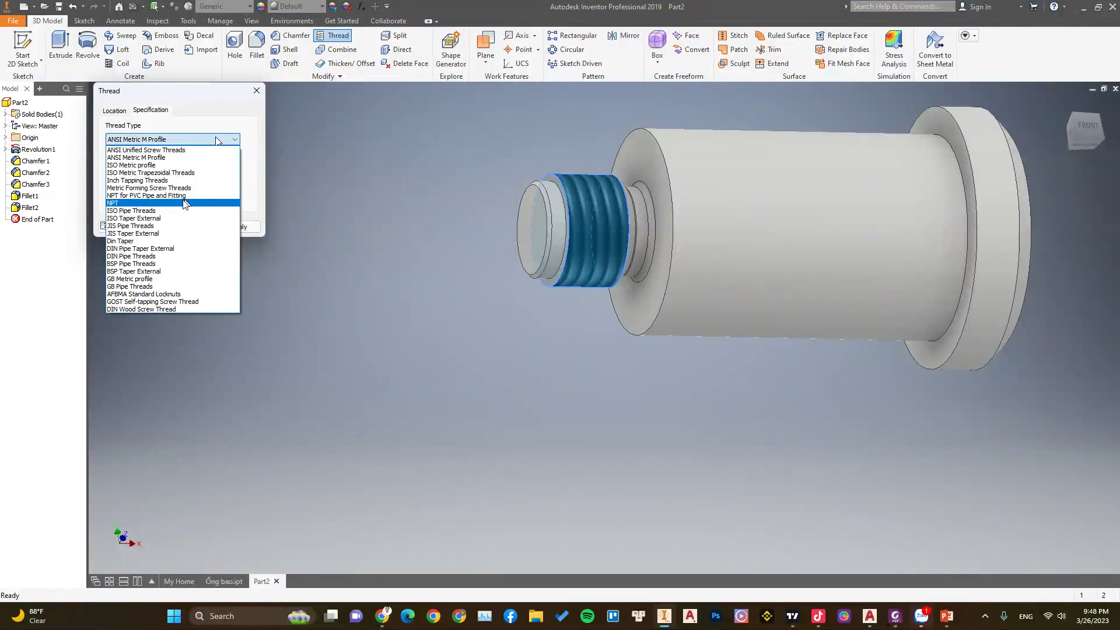
click(151, 165)
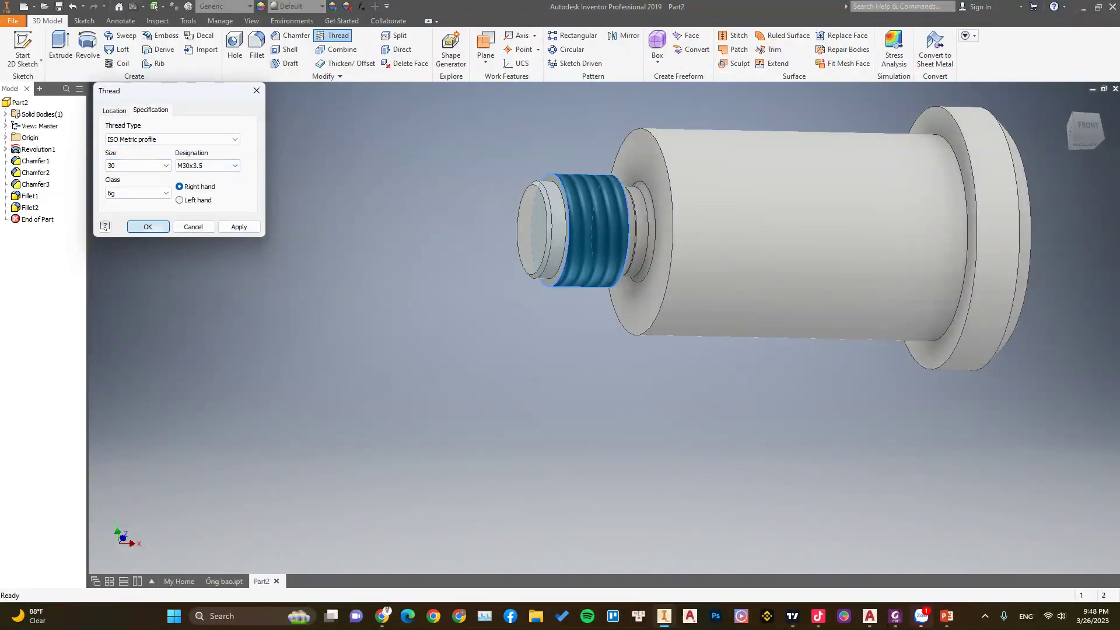
click(147, 228)
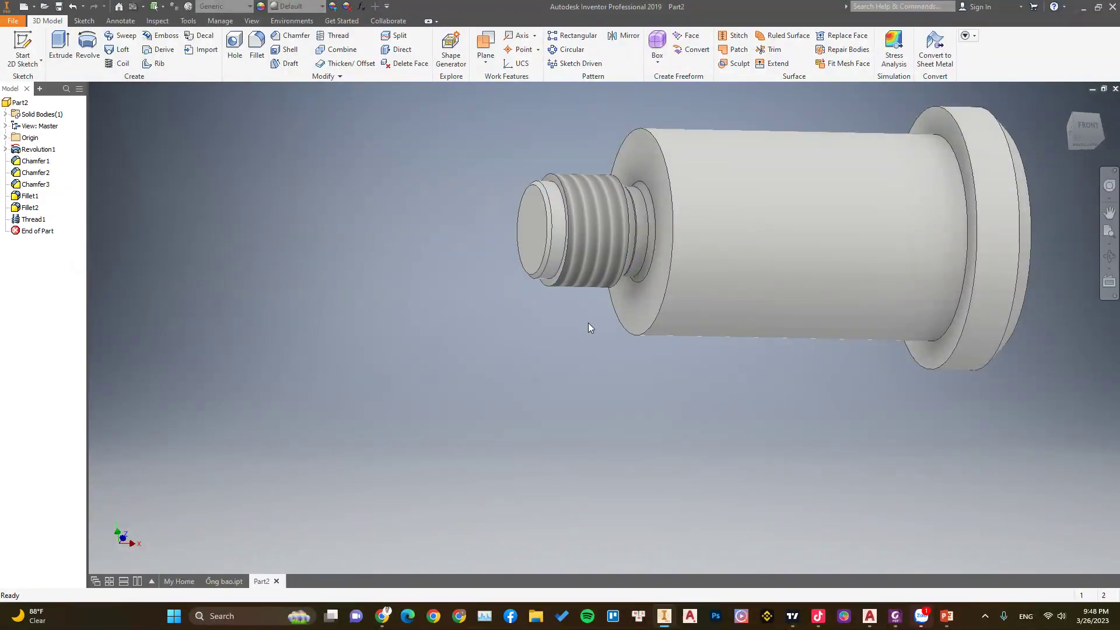
mouse_move(590, 325)
shift+middle_down()
mouse_move(550, 306)
mouse_move(531, 270)
shift+middle_up()
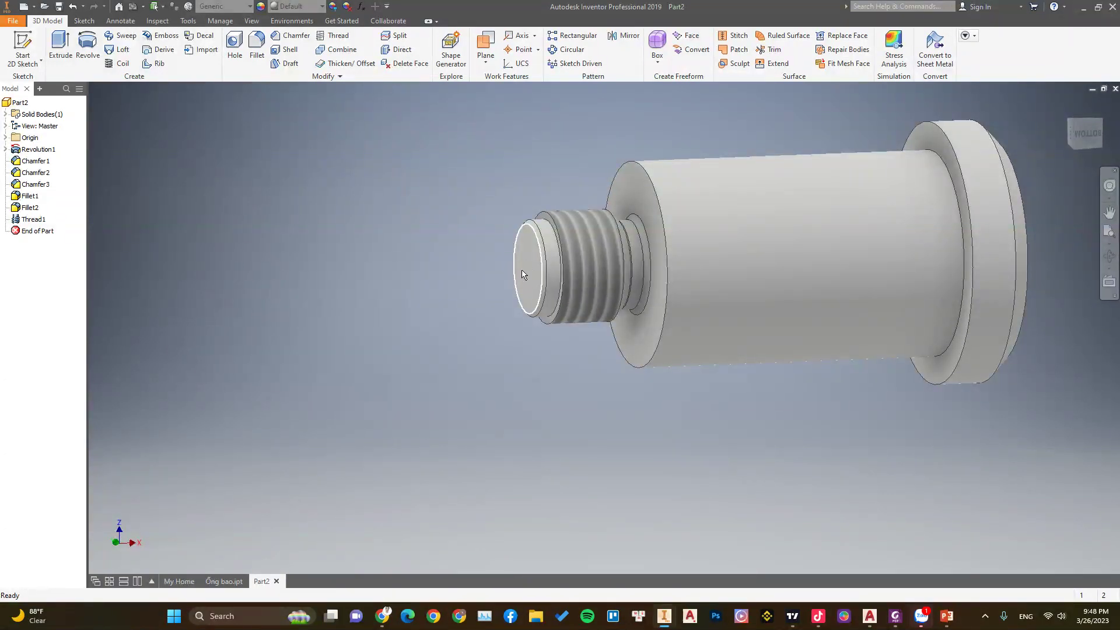
- Place a hole centred on the threaded end face, ISO Metric profile, size 16
click(237, 47)
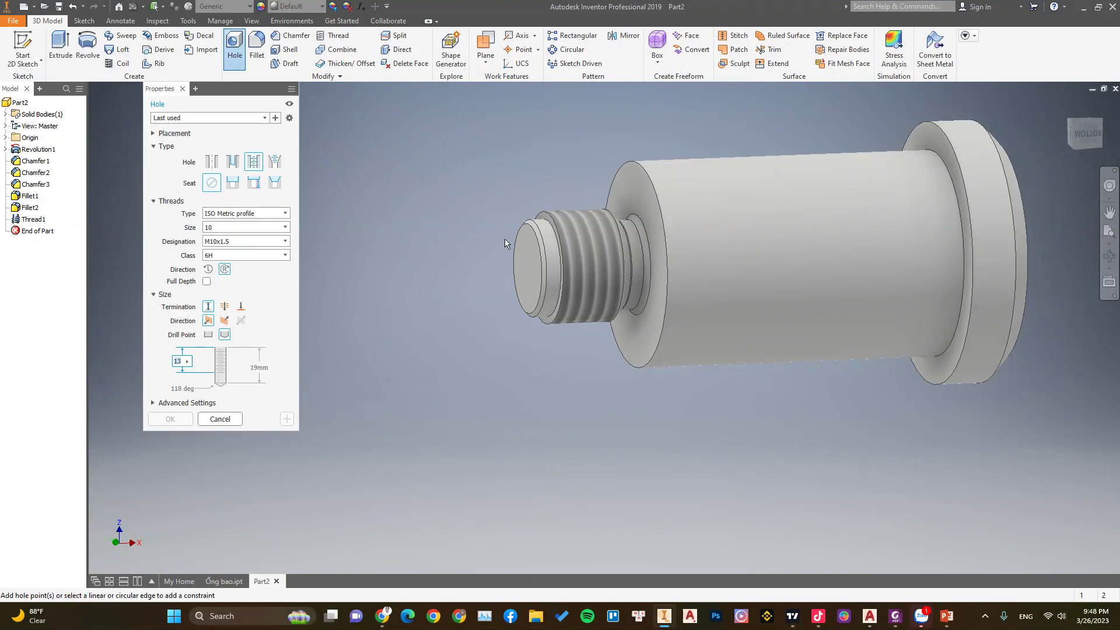
click(528, 265)
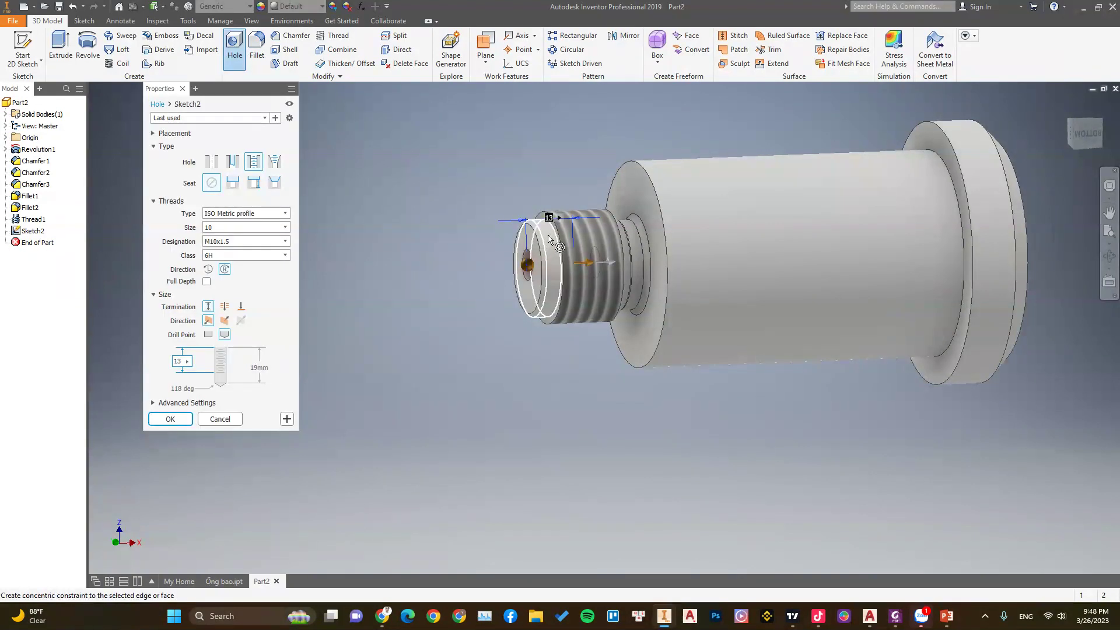
click(548, 238)
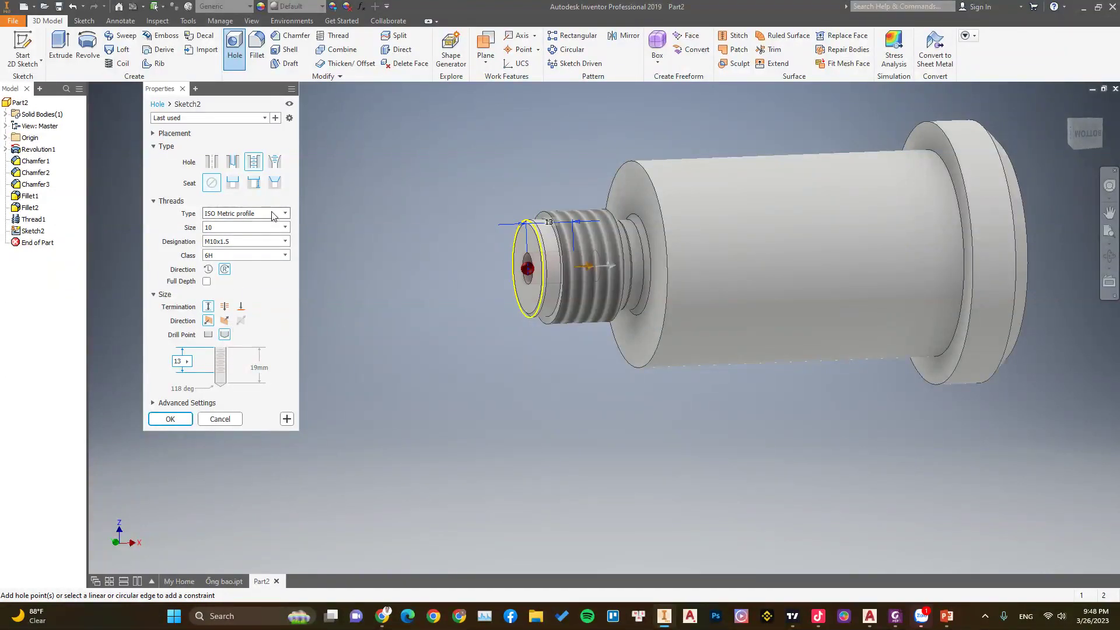
click(263, 213)
click(258, 213)
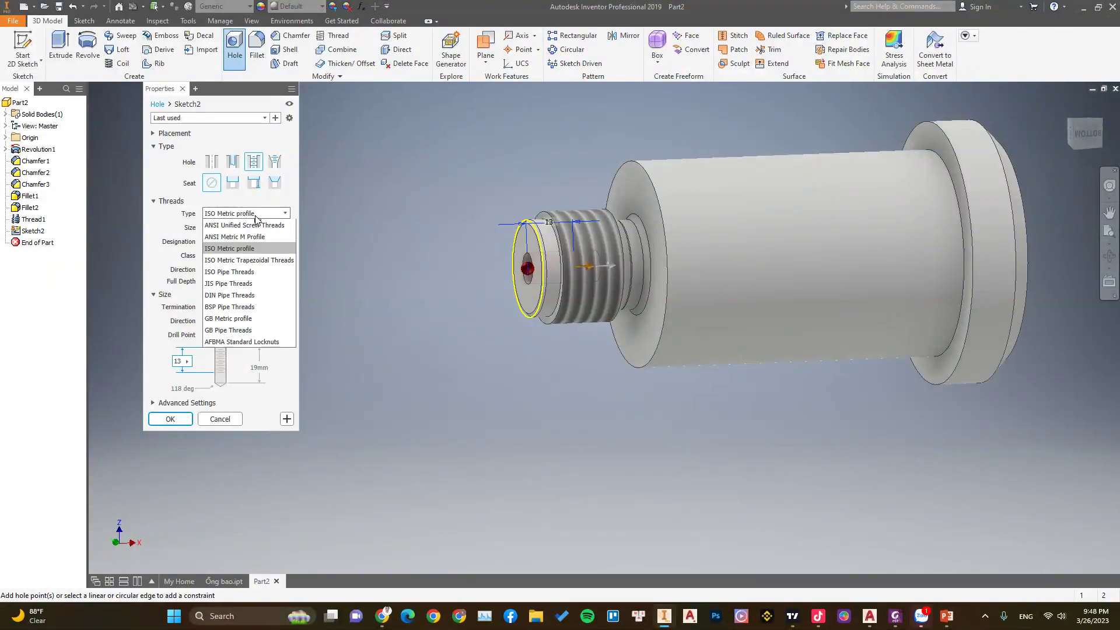
click(293, 219)
click(252, 228)
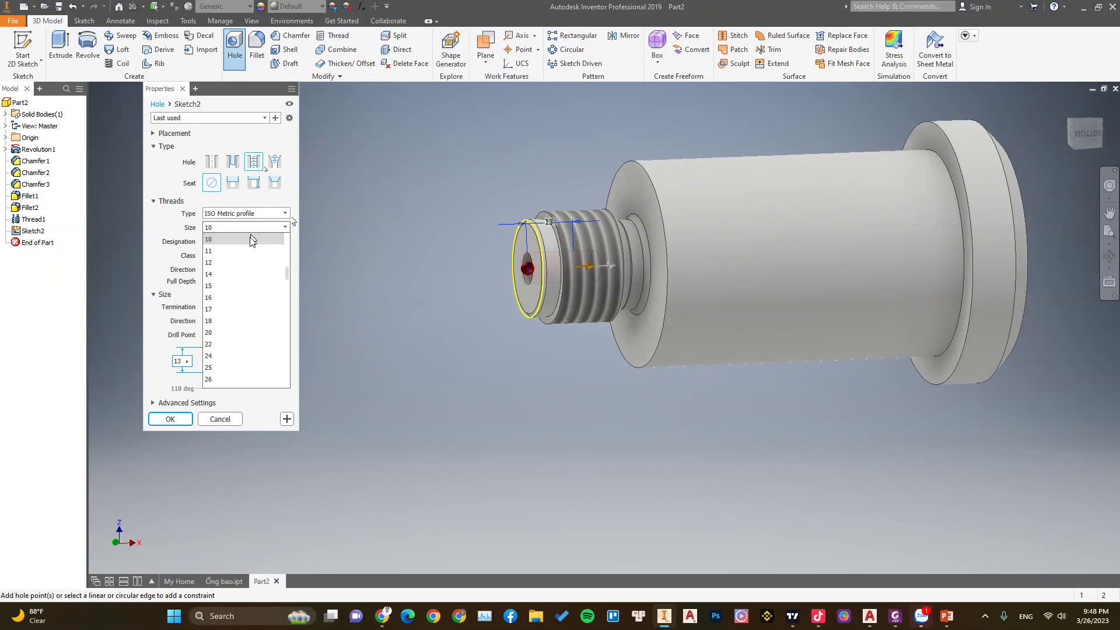
click(235, 298)
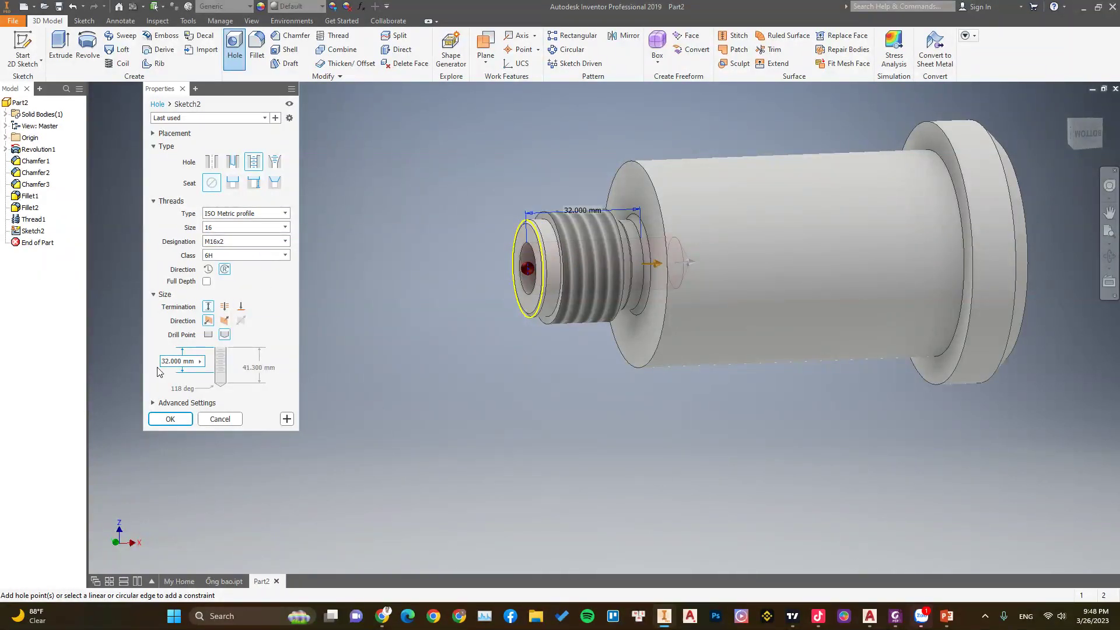
- Set thread depth 16 and hole depth 20 mm, creating the M16x2 tapped hole
click(896, 616)
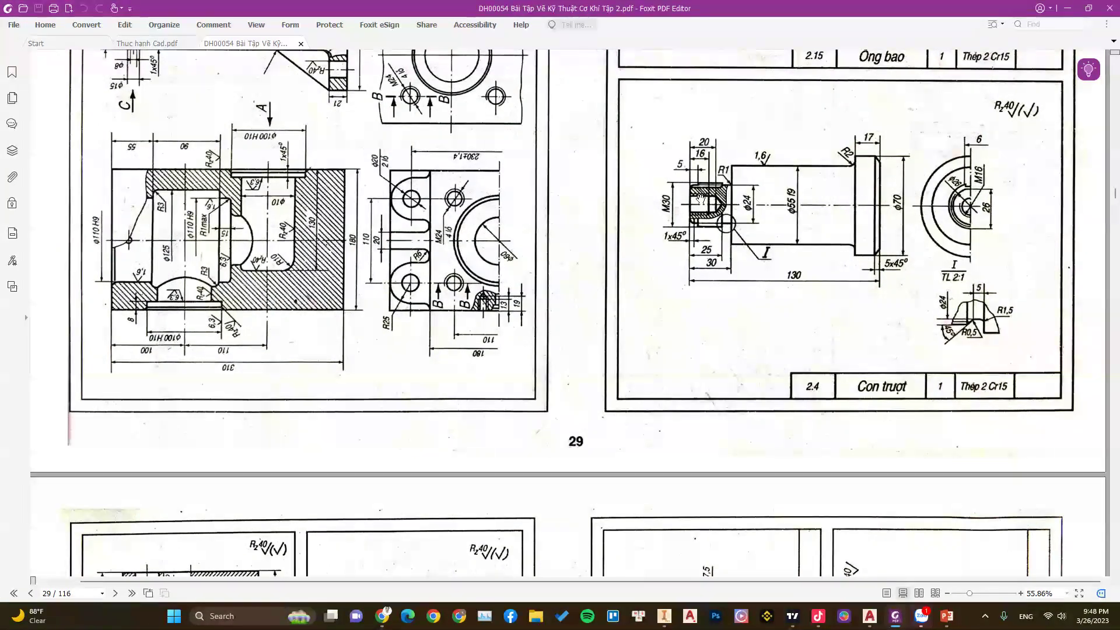
mouse_move(842, 615)
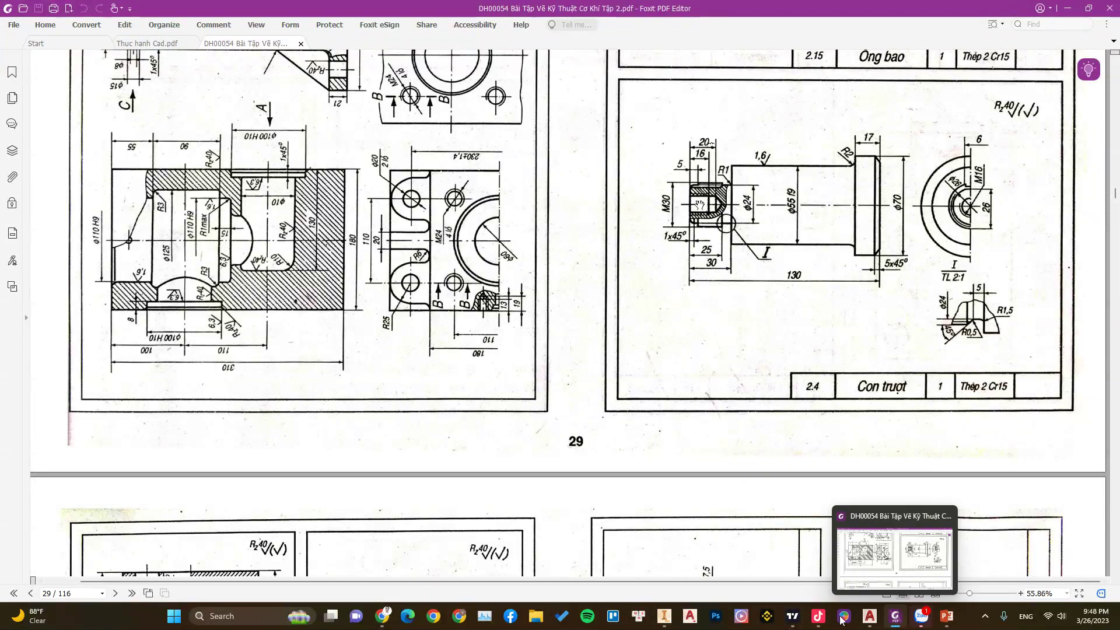
click(666, 616)
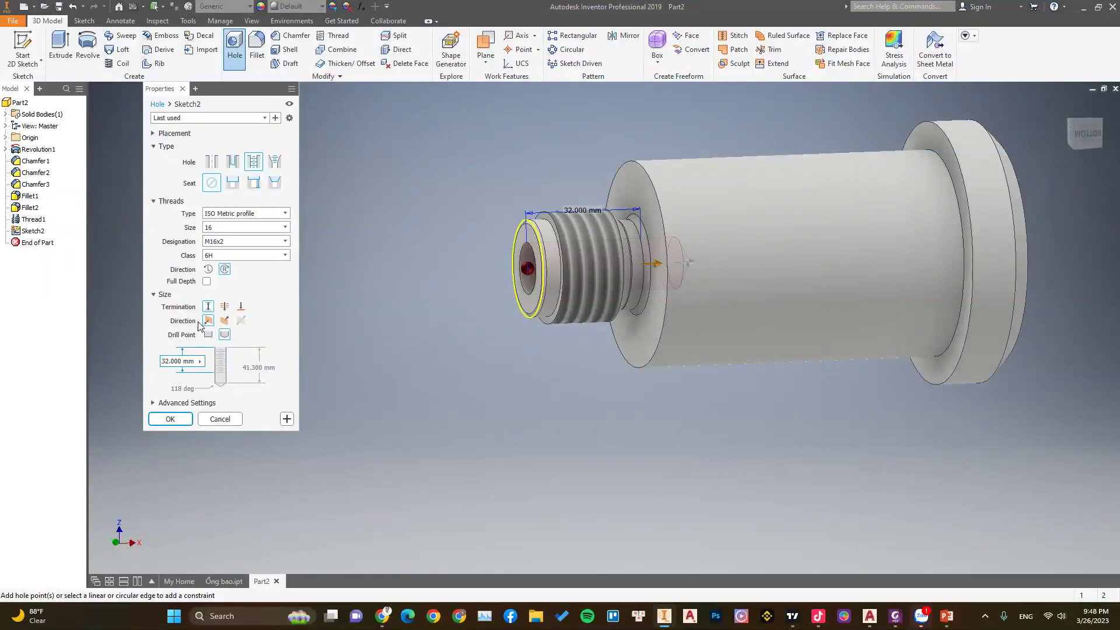
drag(190, 363, 157, 363)
text(16)
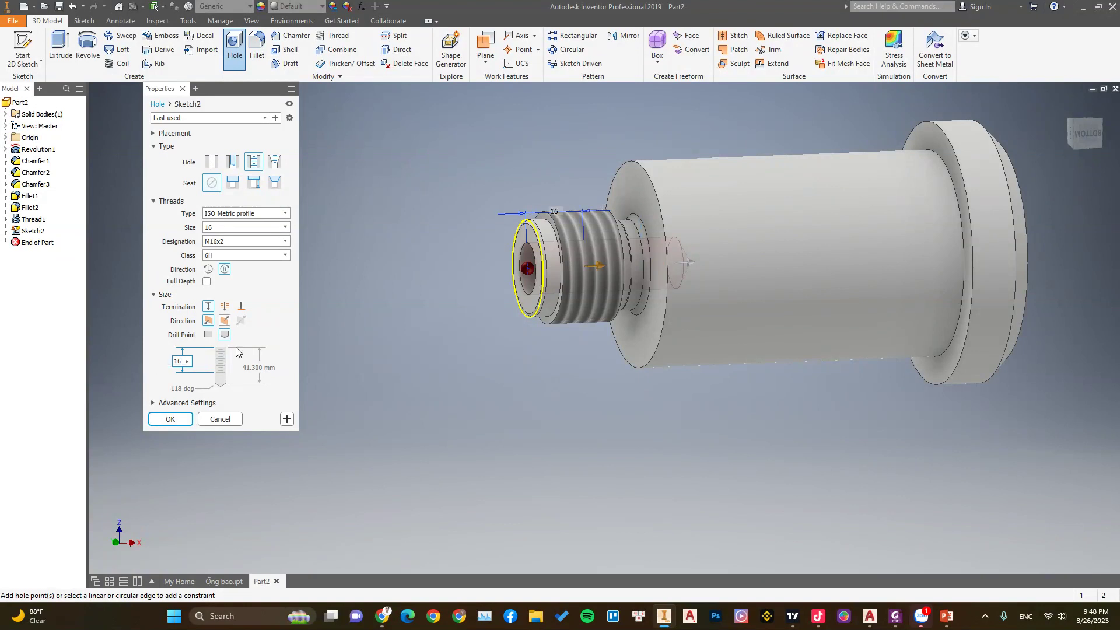
click(265, 367)
key(BackSpace)
key(BackSpace)
key(BackSpace)
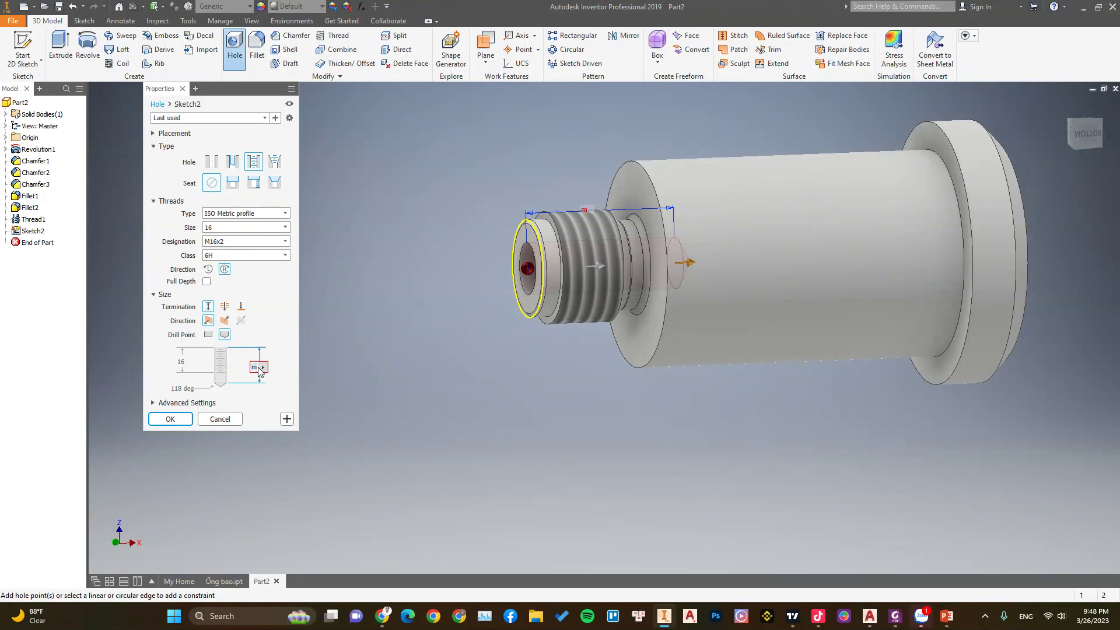
text(20)
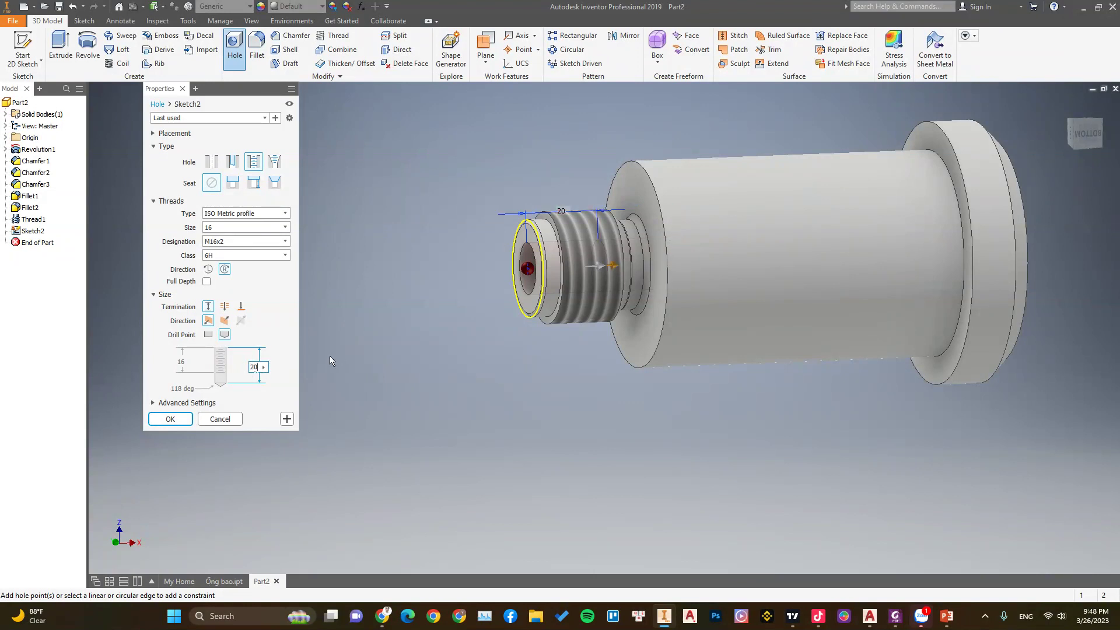
click(170, 419)
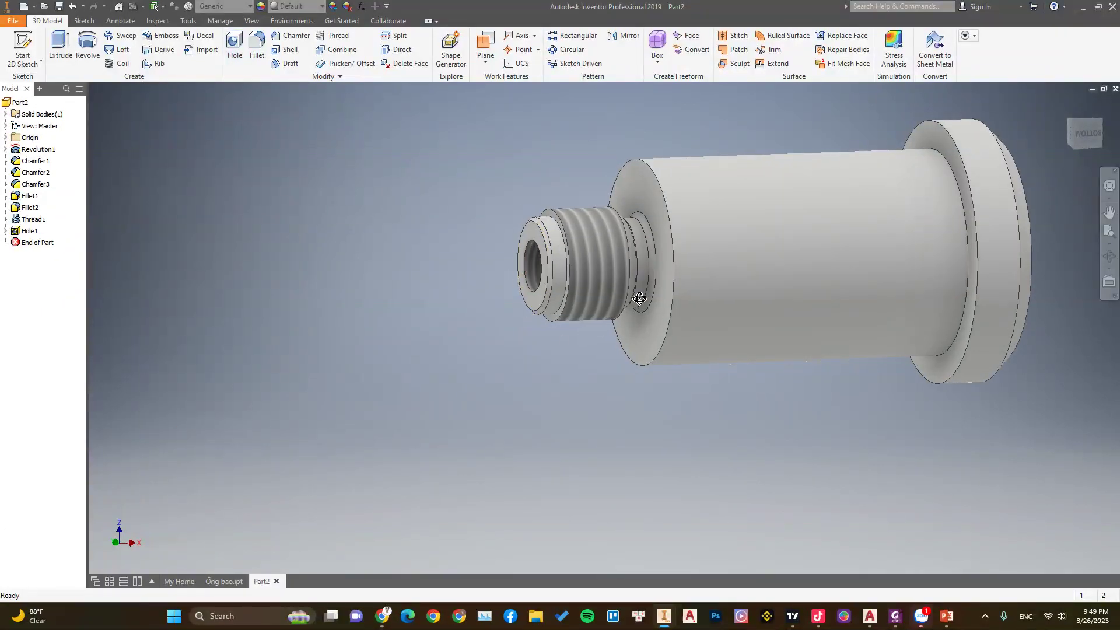
mouse_move(602, 325)
shift+middle_down()
mouse_move(637, 298)
mouse_move(700, 331)
mouse_move(726, 428)
shift+middle_up()
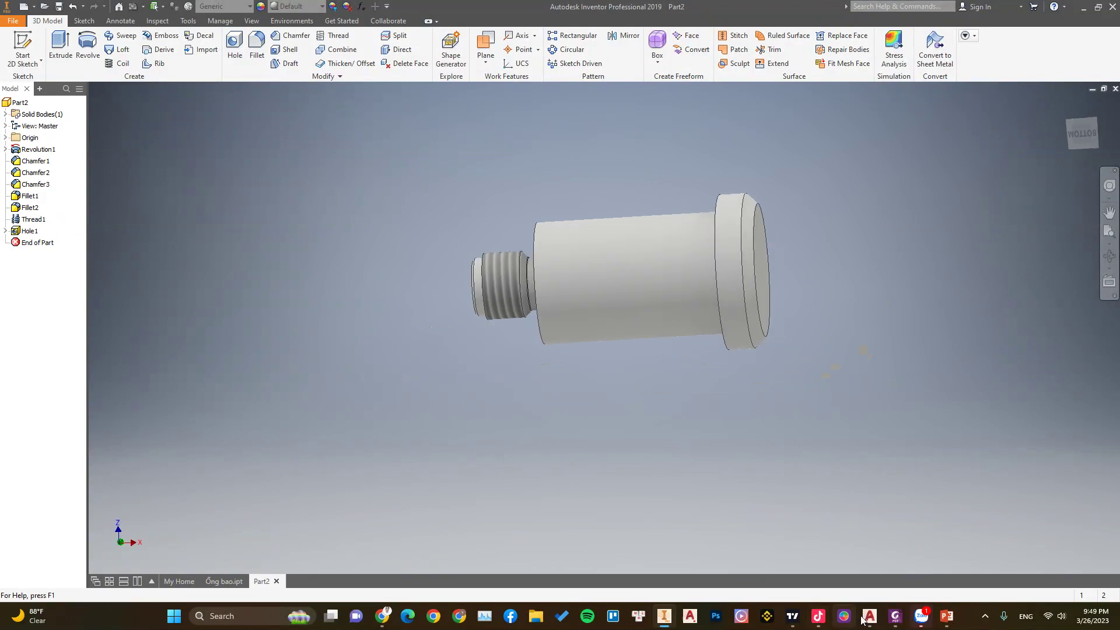
click(900, 622)
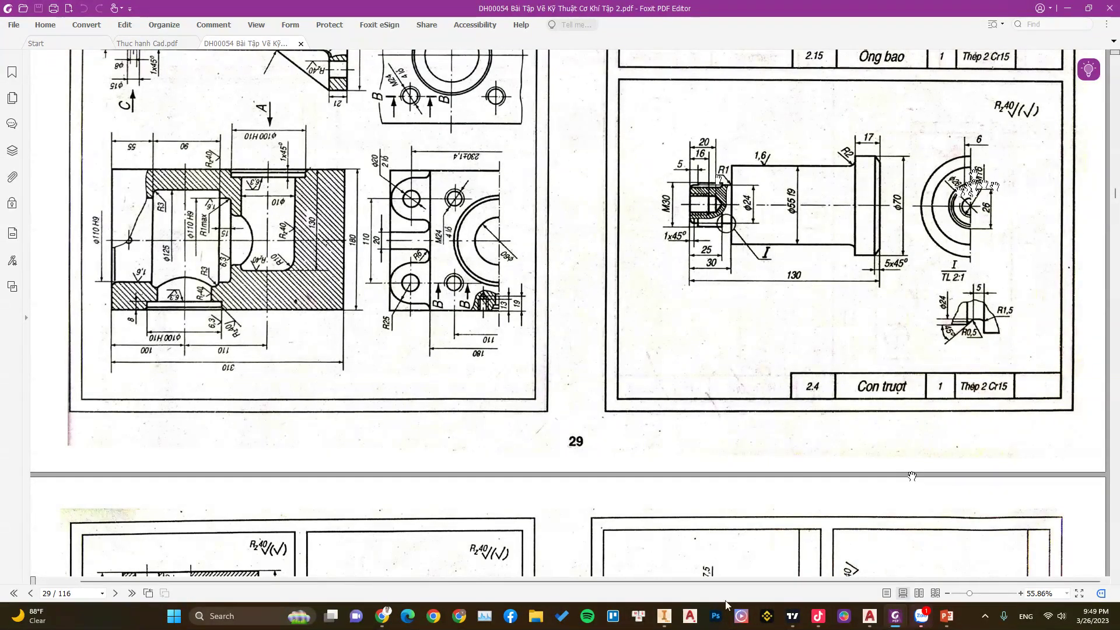
click(665, 616)
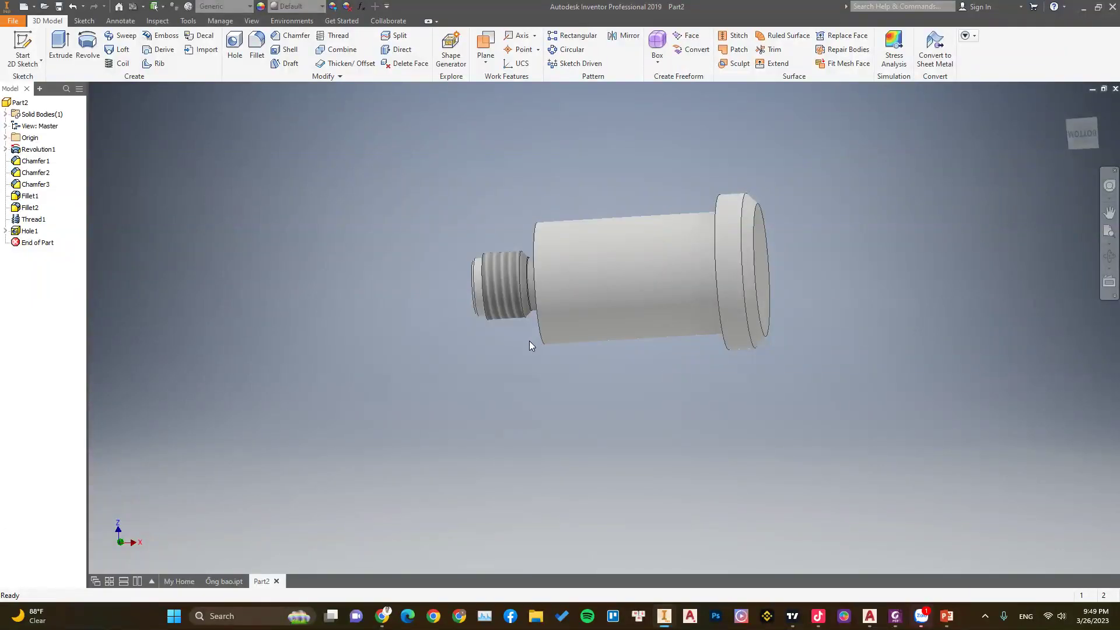
- Add Work Plane1 tangent to the shaft's threaded surface and parallel to the origin XY Plane
shift+middle_drag(529, 341, 610, 368)
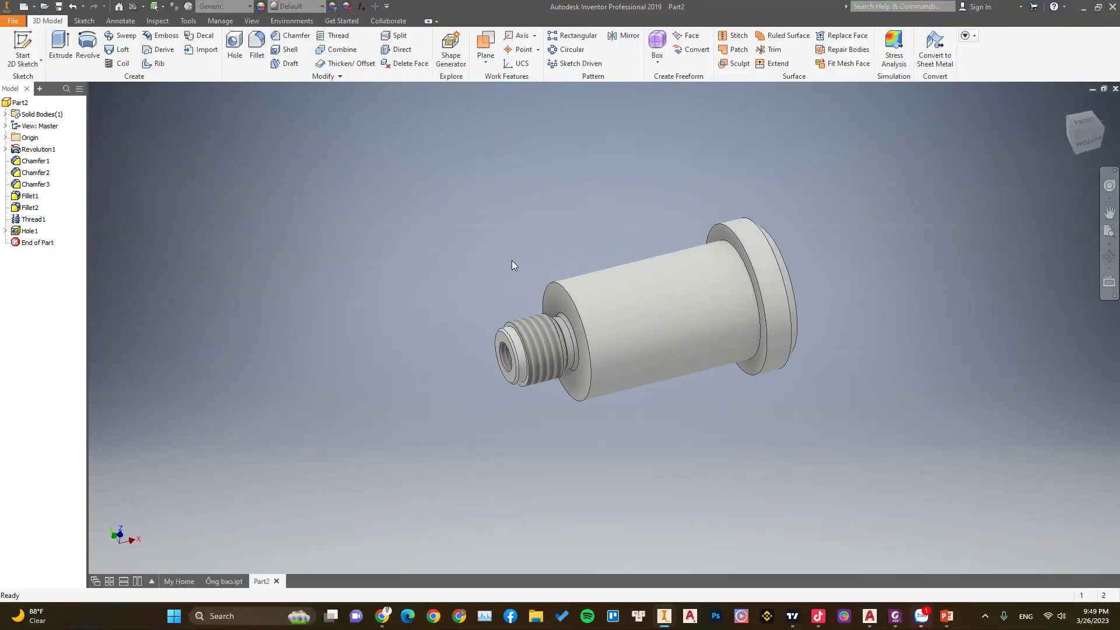
mouse_move(512, 260)
shift+middle_down()
mouse_move(540, 271)
mouse_move(585, 226)
shift+middle_up()
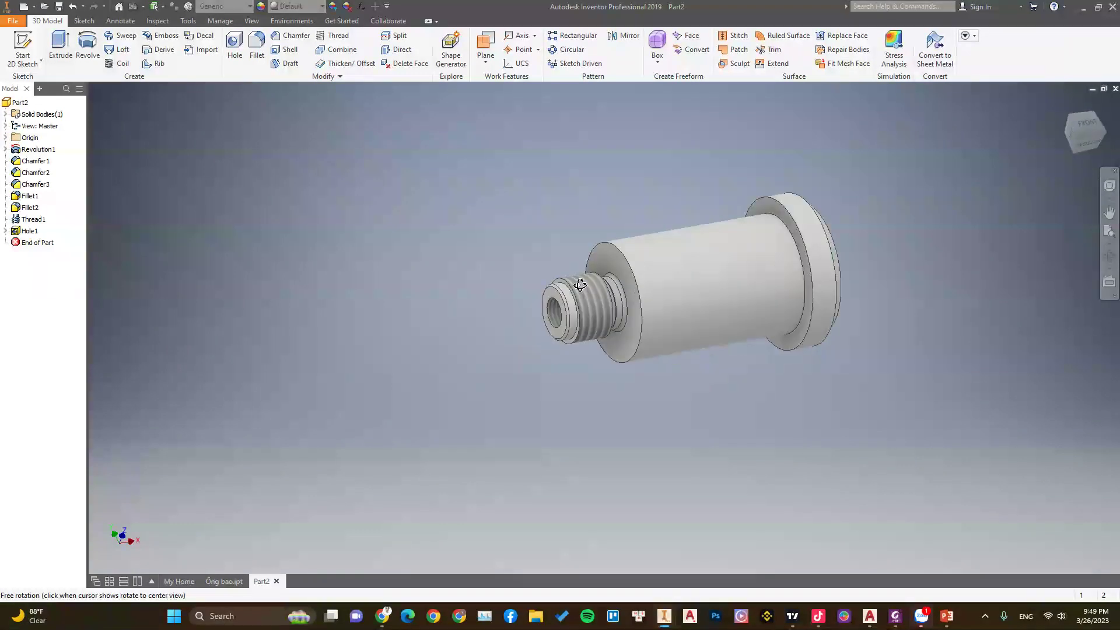
scroll(585, 226, down, 3)
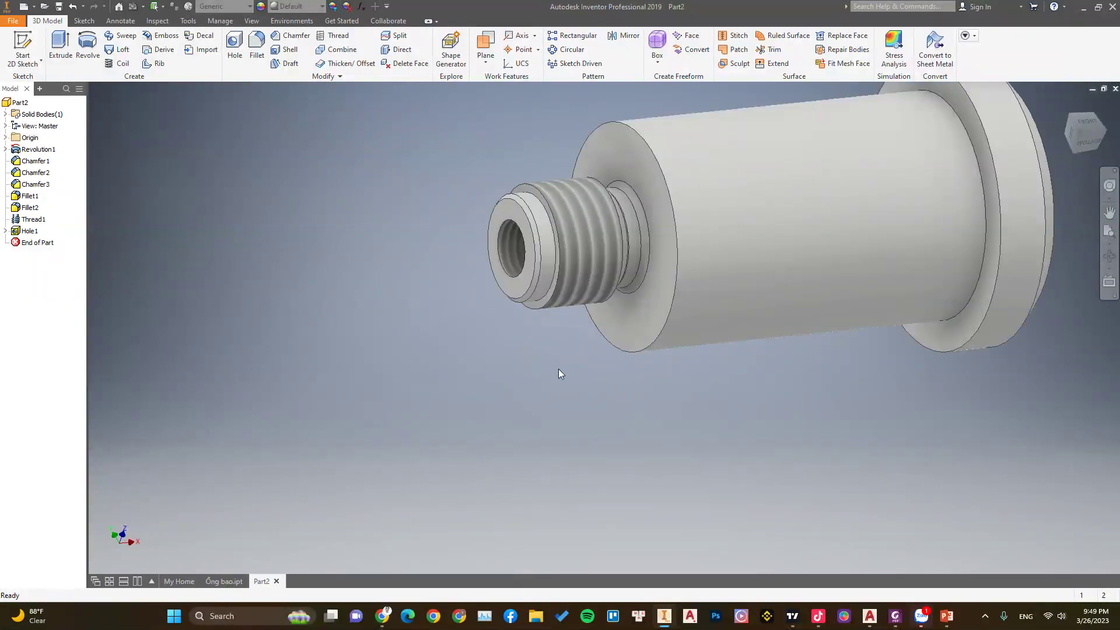
click(487, 61)
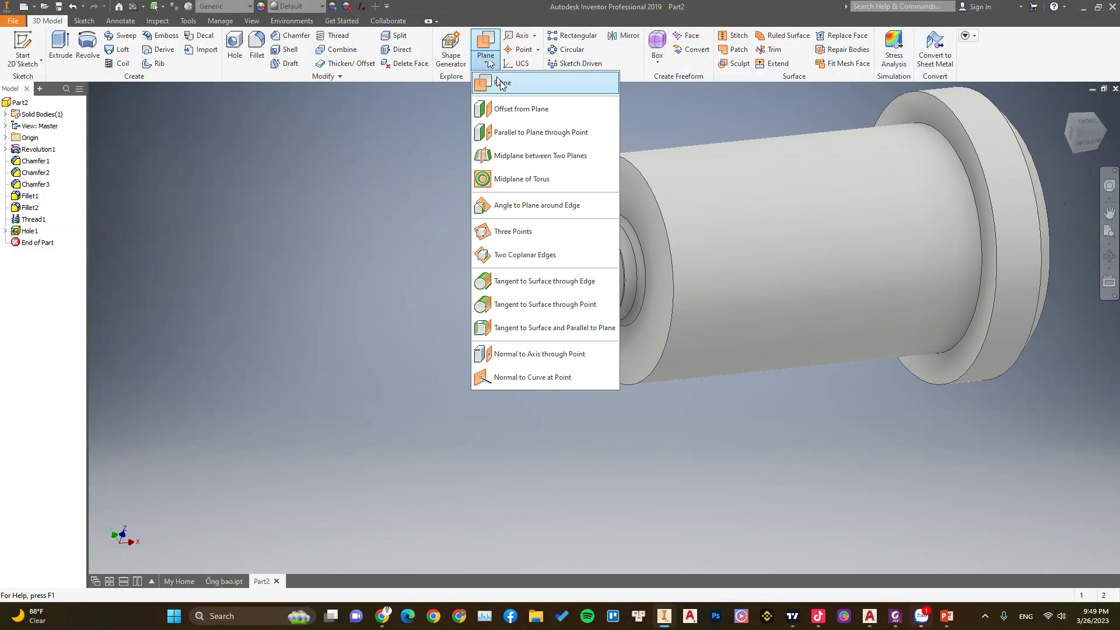
click(500, 328)
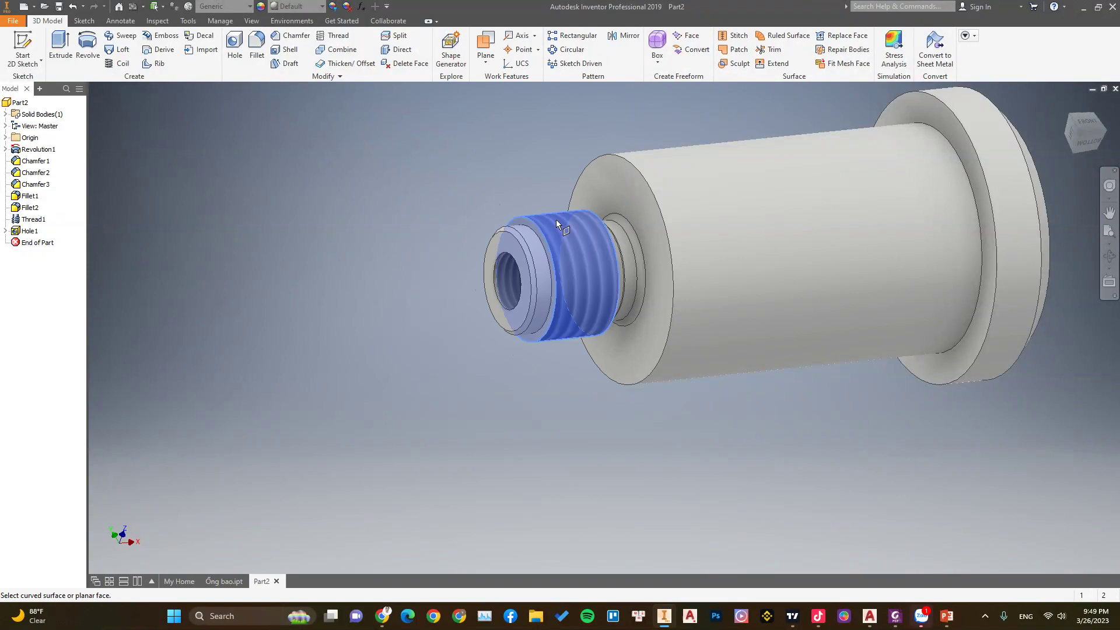
click(7, 137)
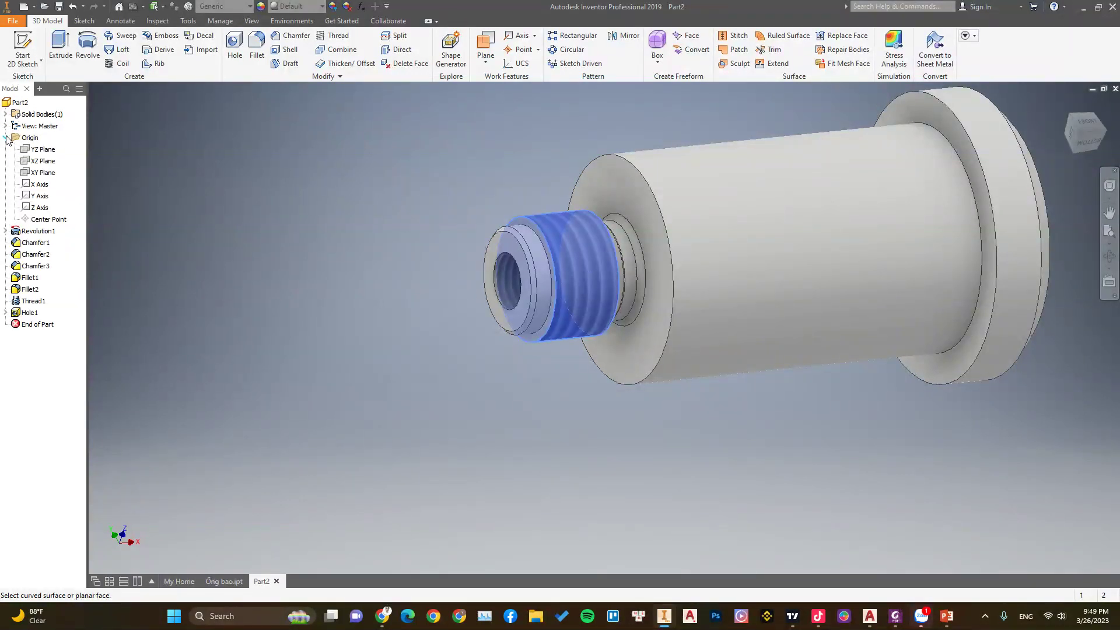
click(42, 173)
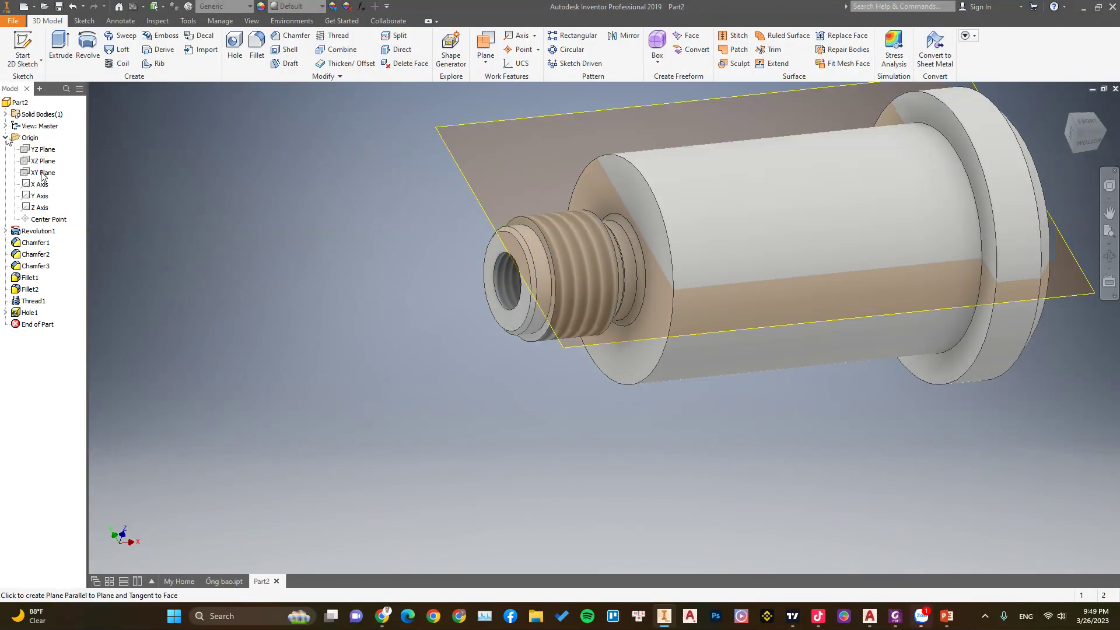
scroll(656, 375, down, 2)
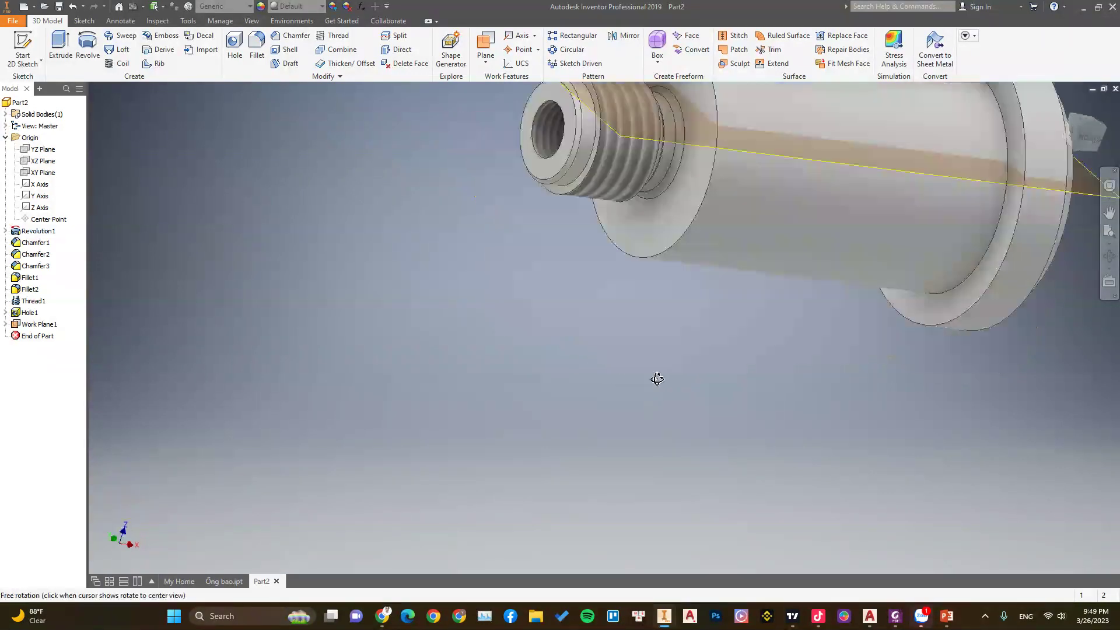
scroll(658, 375, down, 2)
scroll(665, 400, up, 3)
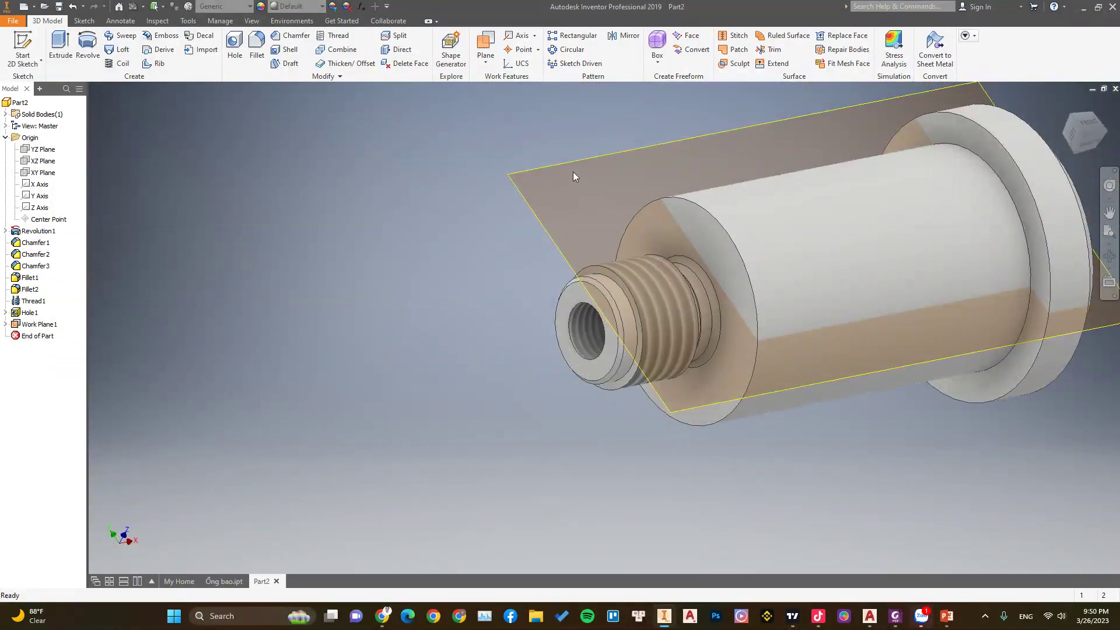
click(576, 166)
- Sketch a center-to-center slot along the shaft axis on the work plane
click(589, 152)
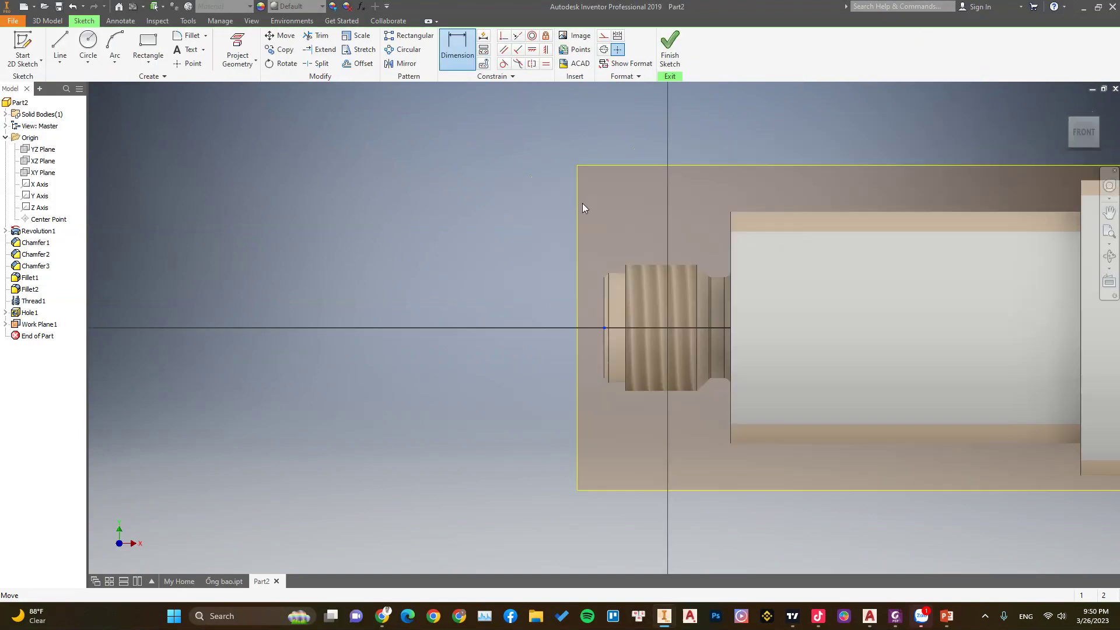
click(156, 59)
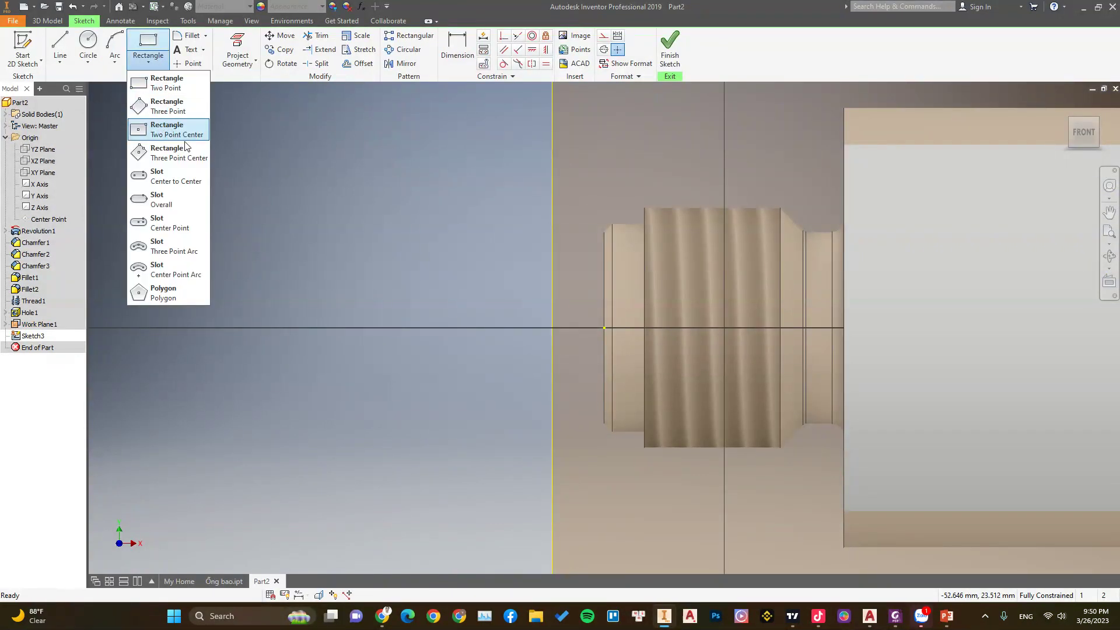
click(158, 184)
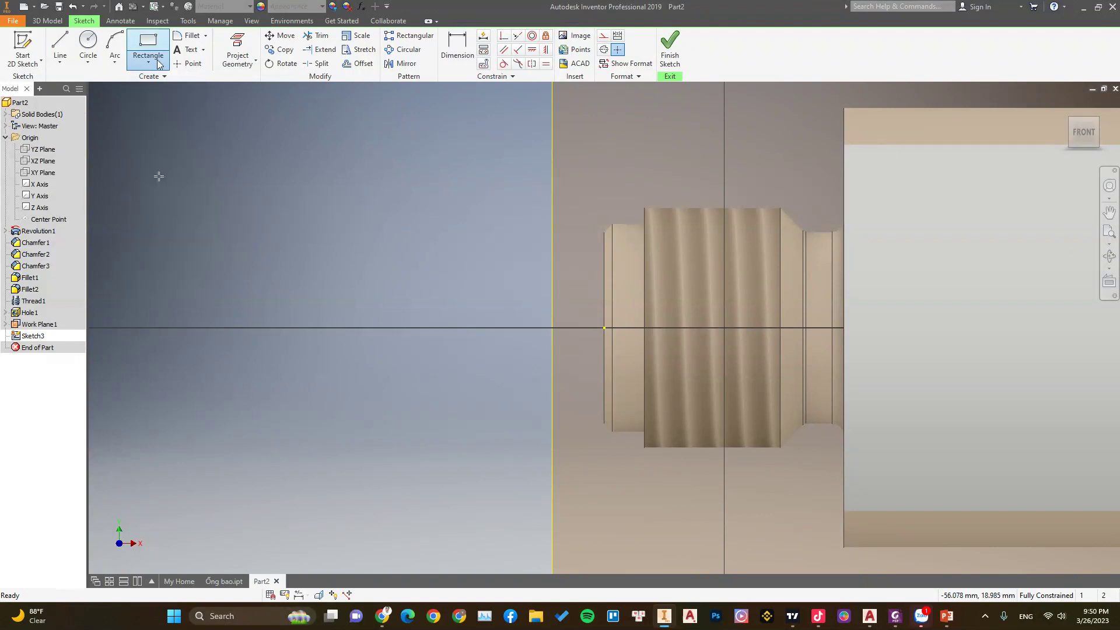
click(634, 327)
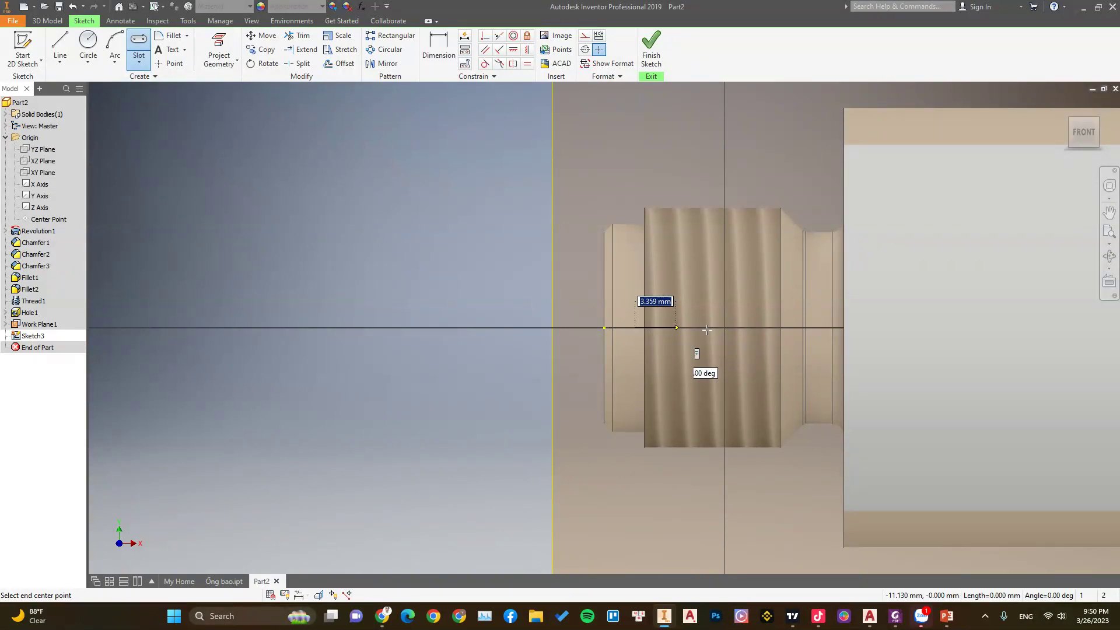
click(786, 327)
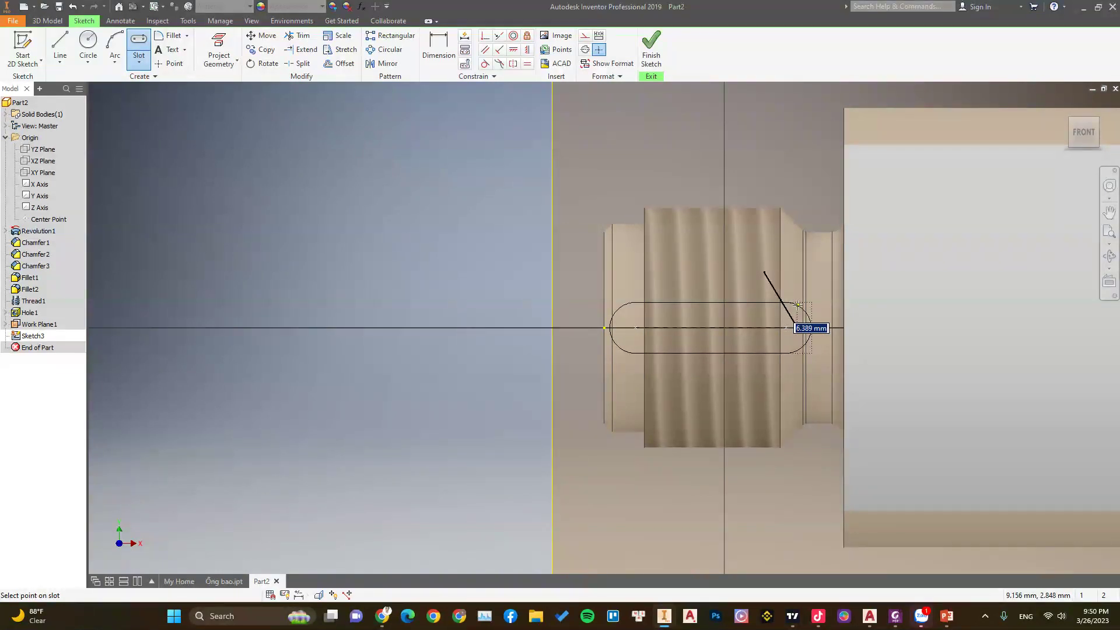
click(797, 304)
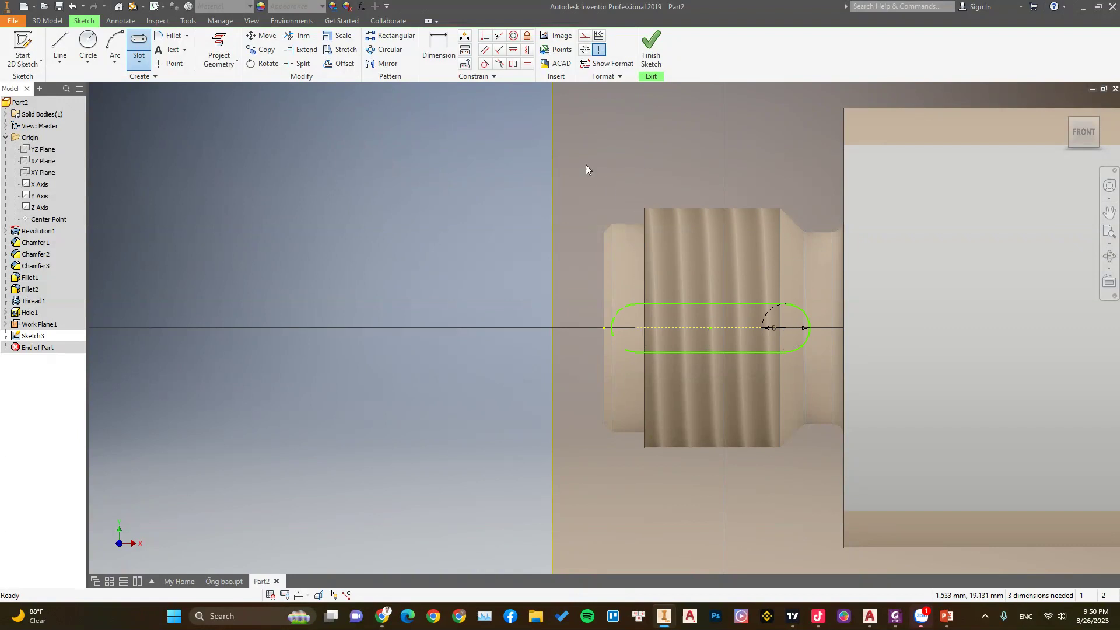
key(Escape)
scroll(565, 230, down, 2)
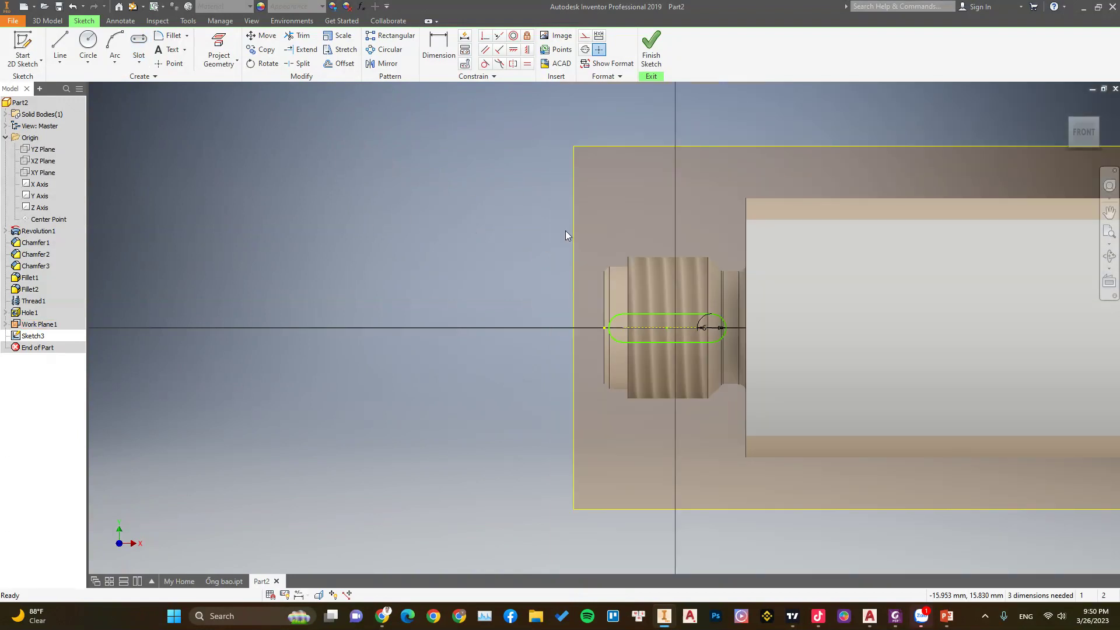
- Make the slot edges horizontal and dimension the slot length to 18
click(513, 49)
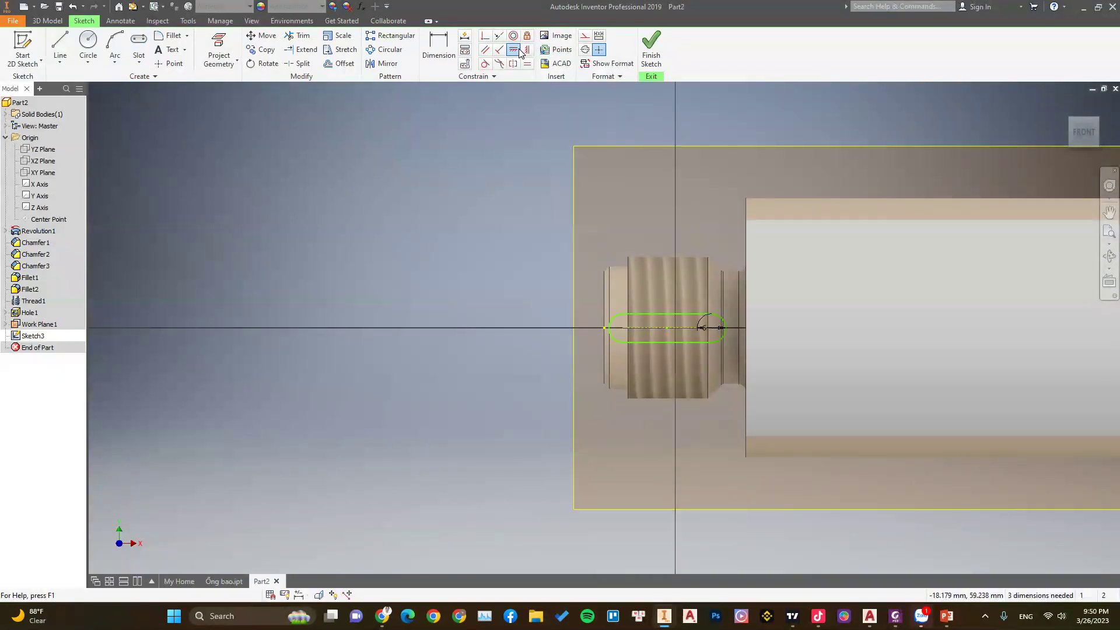
click(667, 327)
right_click(392, 204)
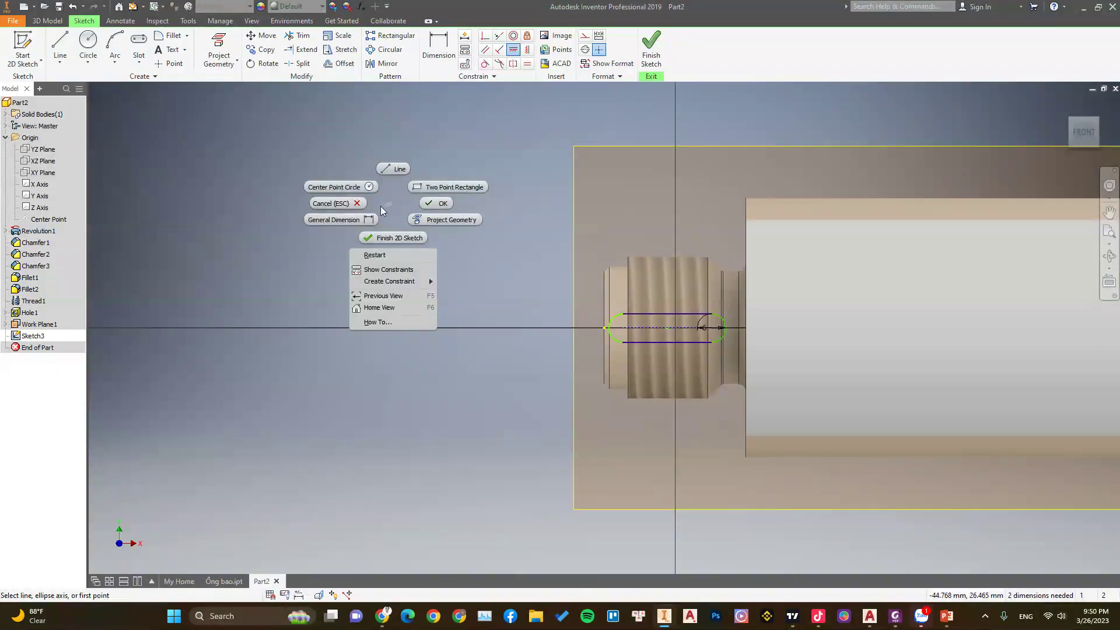
click(355, 218)
click(665, 314)
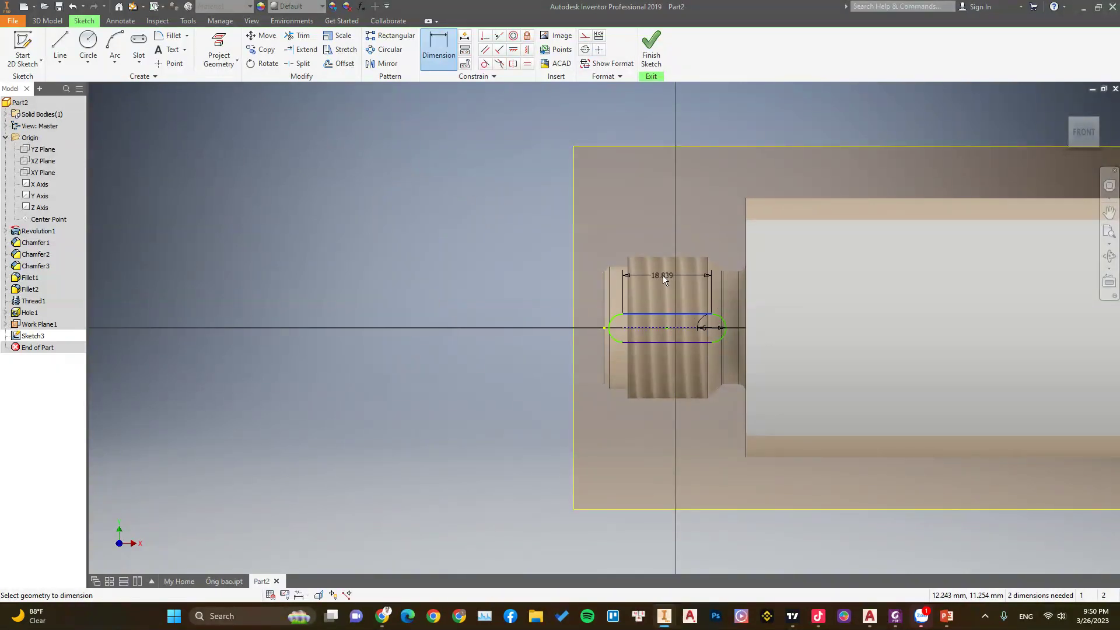
click(663, 277)
text(1)
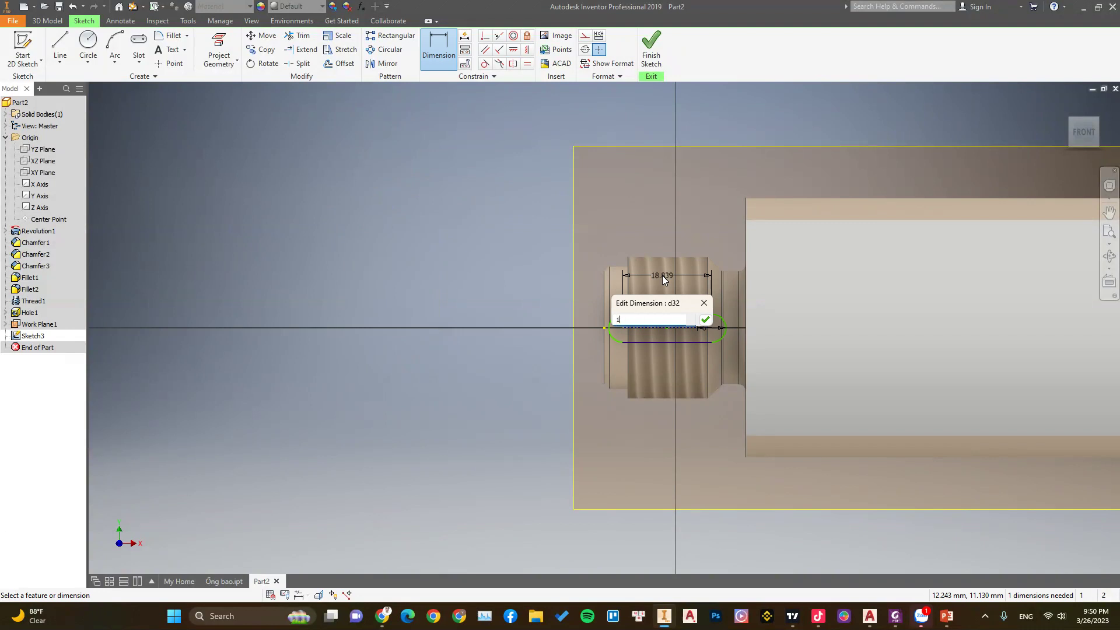
text(8)
key(Return)
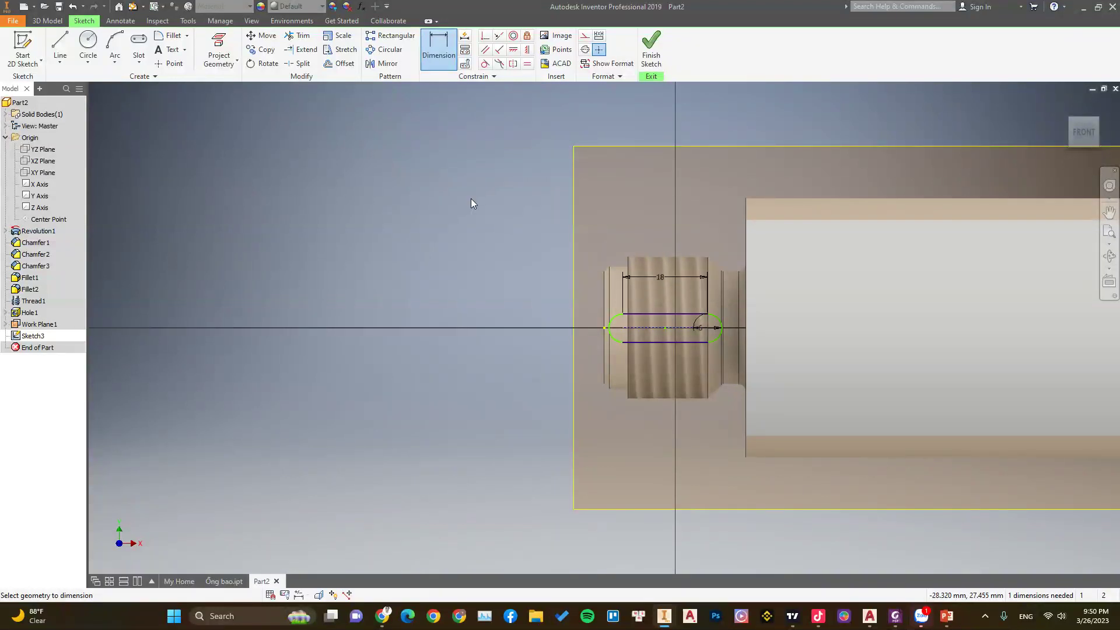
right_click(473, 203)
scroll(689, 344, down, 2)
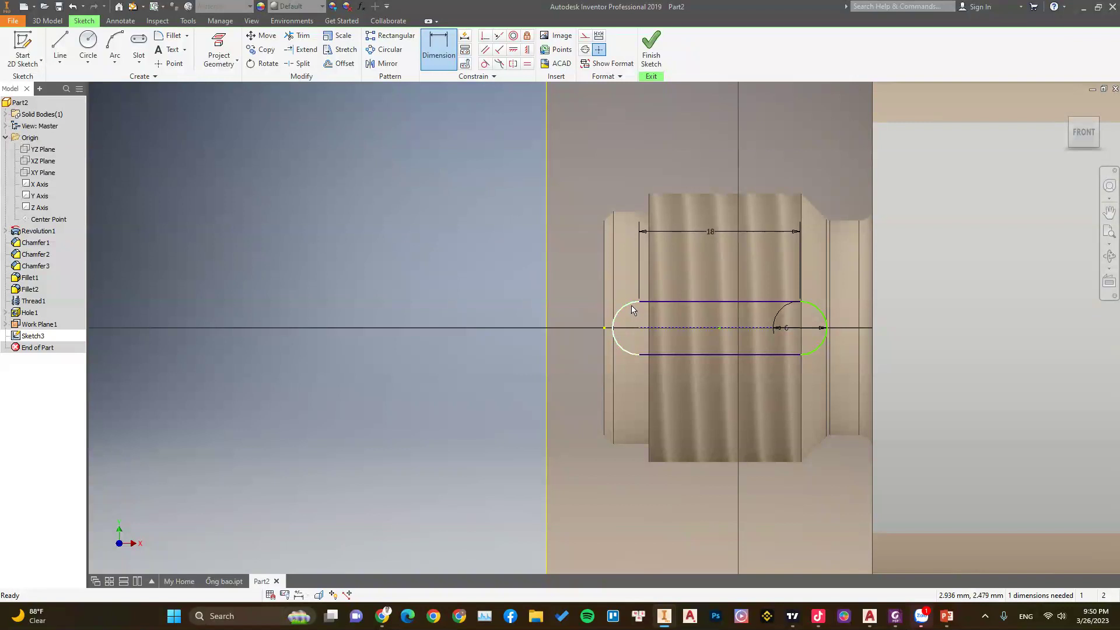
key(Escape)
- Position the slot 5 from the part's left edge and finish the sketch
mouse_move(629, 309)
mouse_down()
mouse_move(631, 298)
mouse_move(669, 287)
mouse_up()
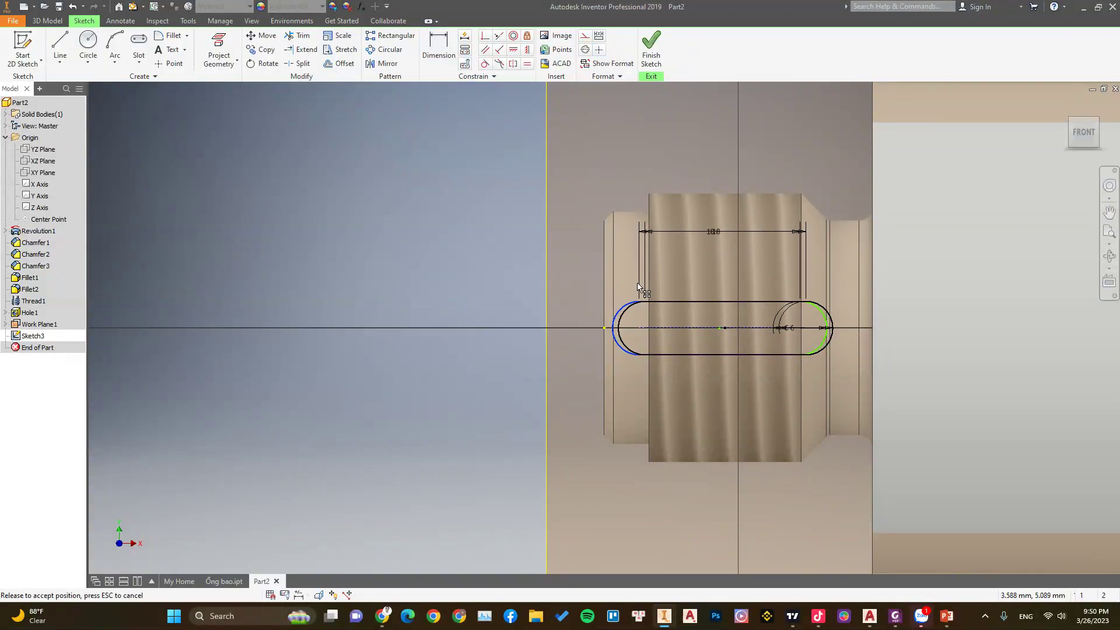
drag(668, 283, 617, 232)
click(446, 47)
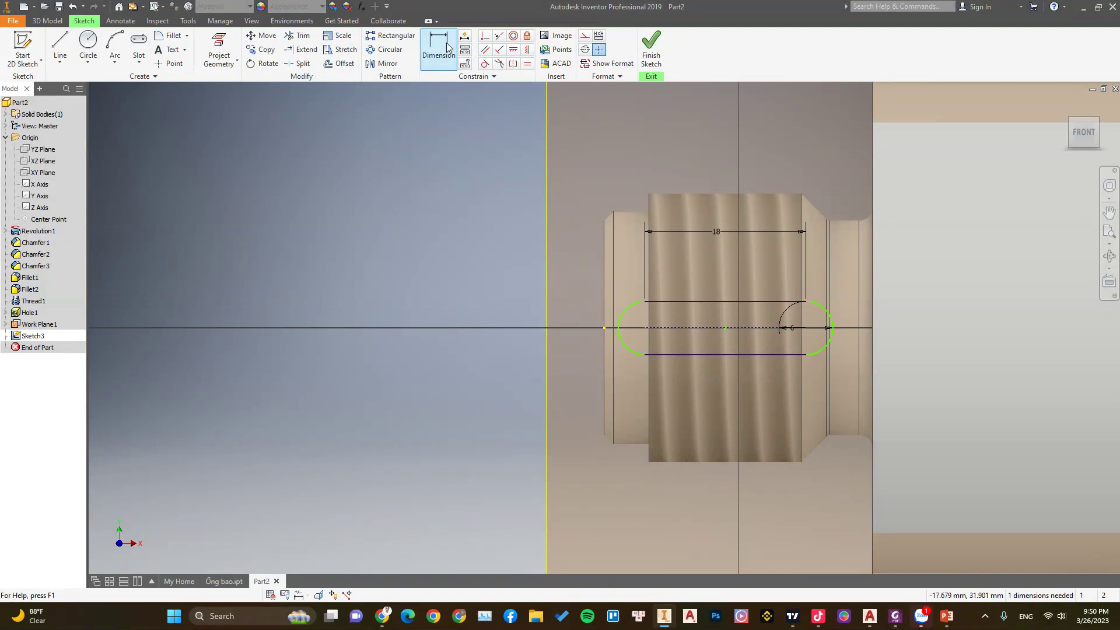
click(604, 345)
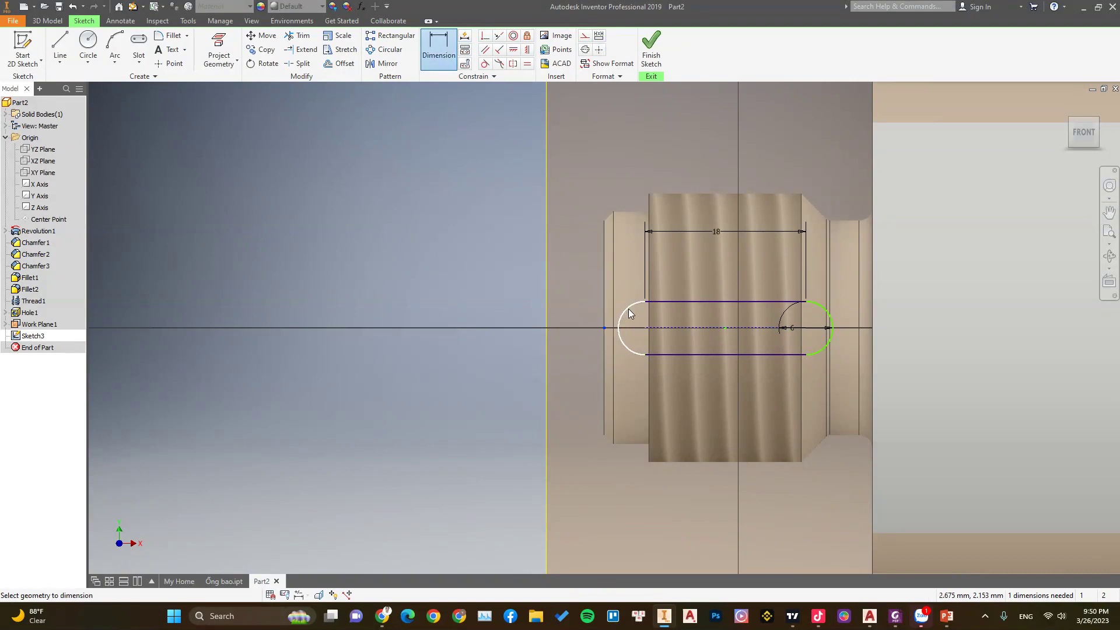
click(630, 269)
text(5)
key(Return)
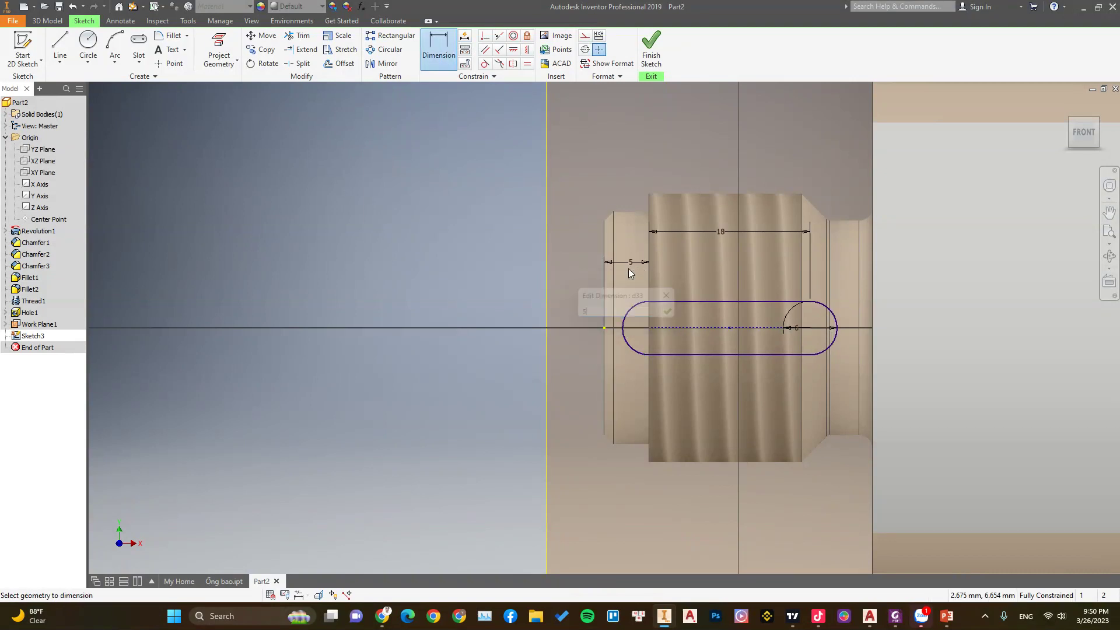
right_click(432, 221)
click(446, 254)
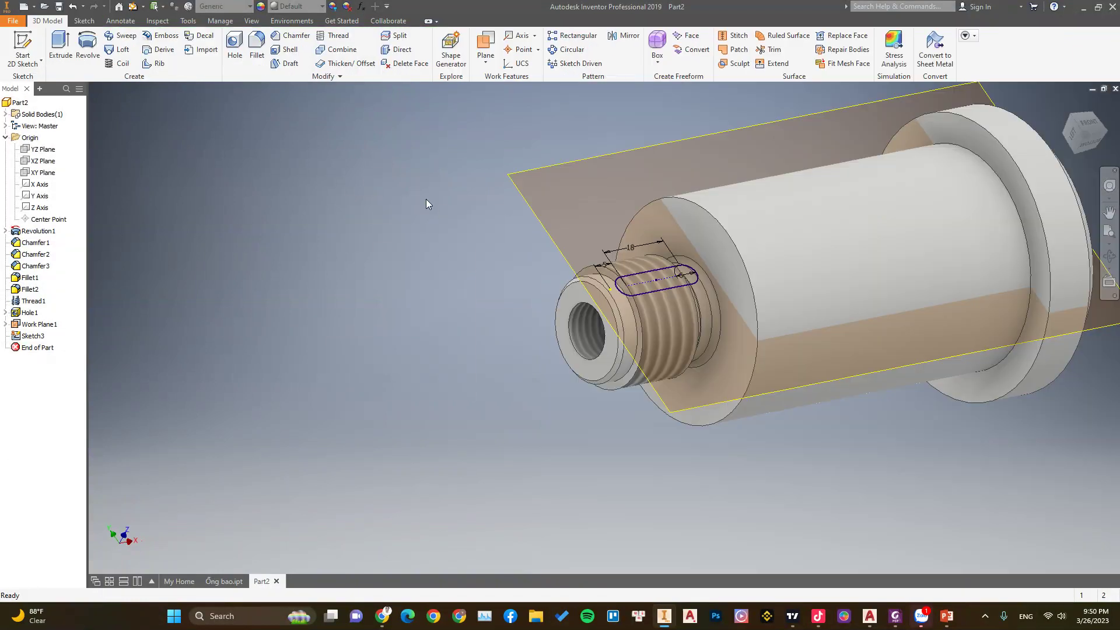
right_click(425, 199)
- Extrude the slot profile as a 2-deep cut, then select Work Plane1
click(461, 183)
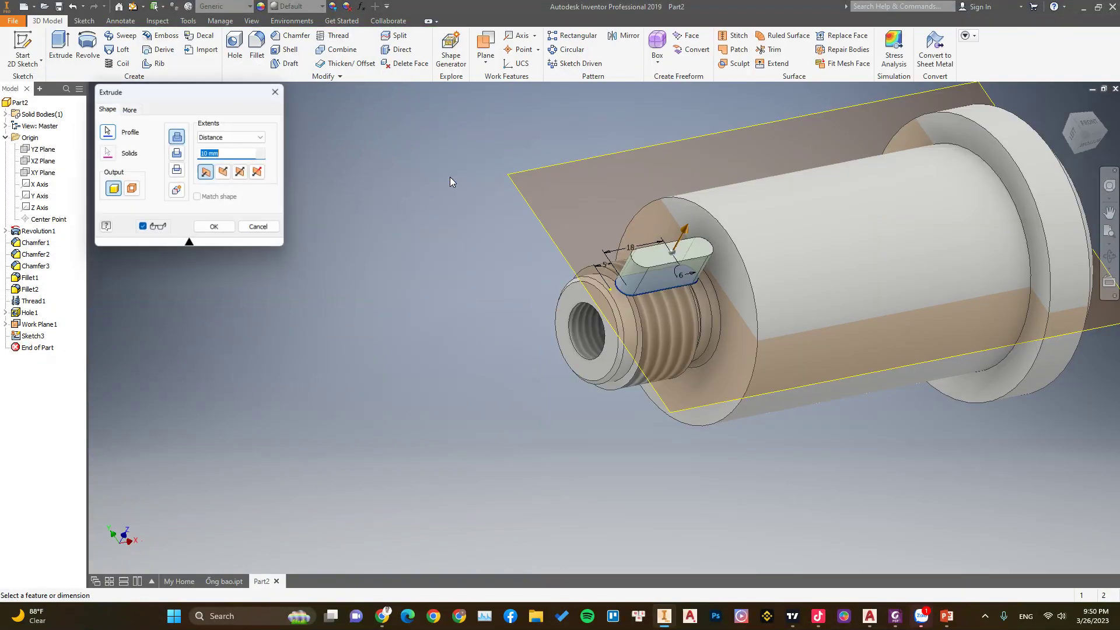
click(182, 153)
text(2)
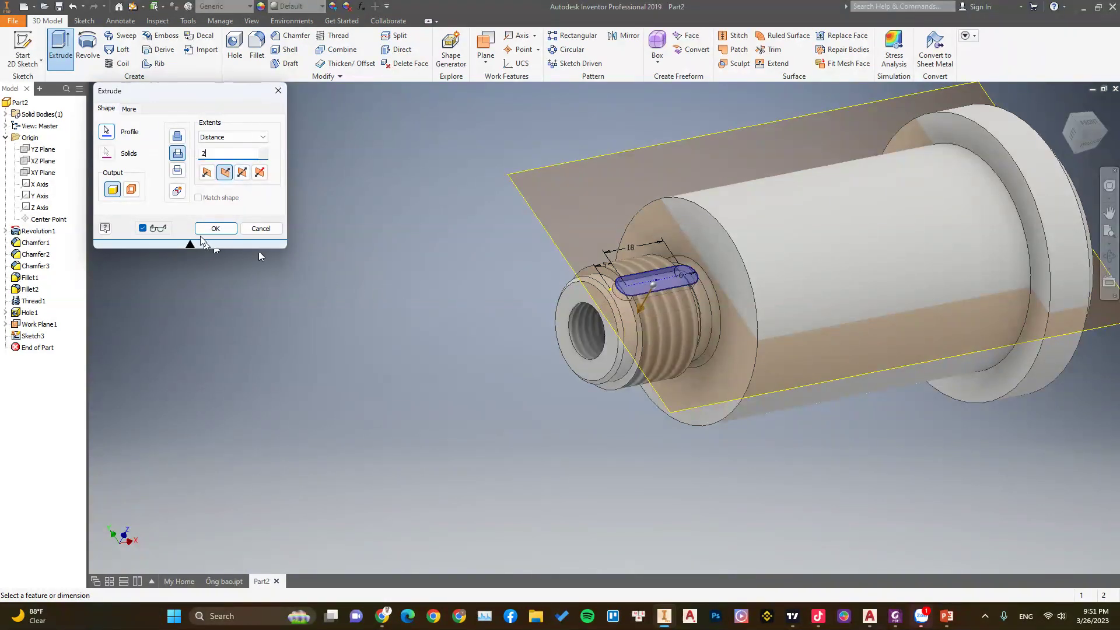
click(215, 228)
mouse_move(593, 346)
shift+middle_down()
mouse_move(676, 332)
mouse_move(633, 295)
shift+middle_up()
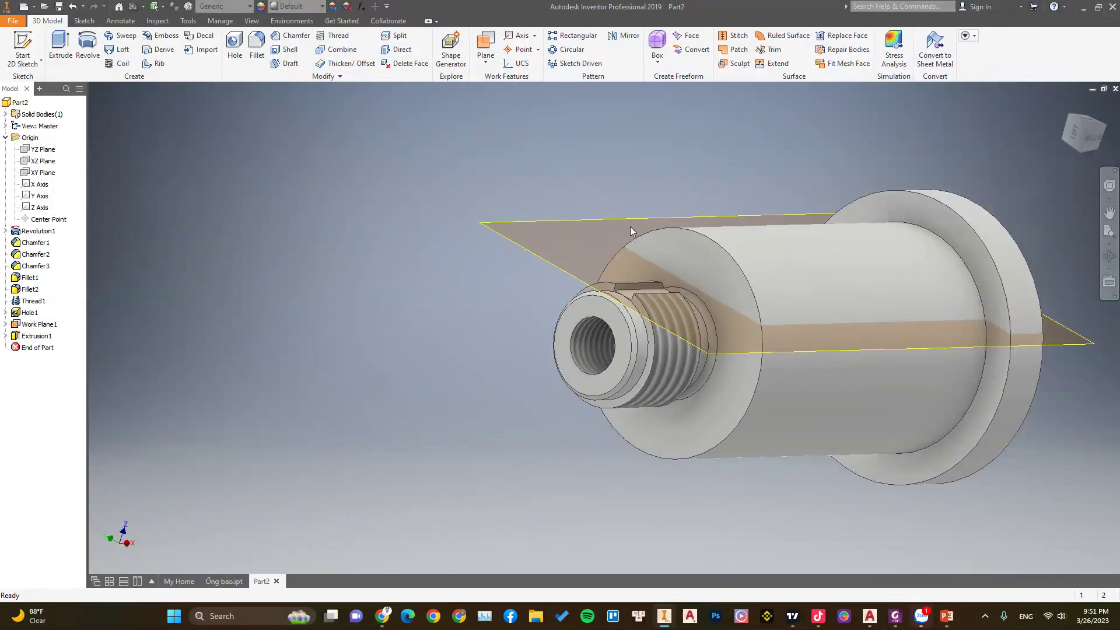
click(630, 231)
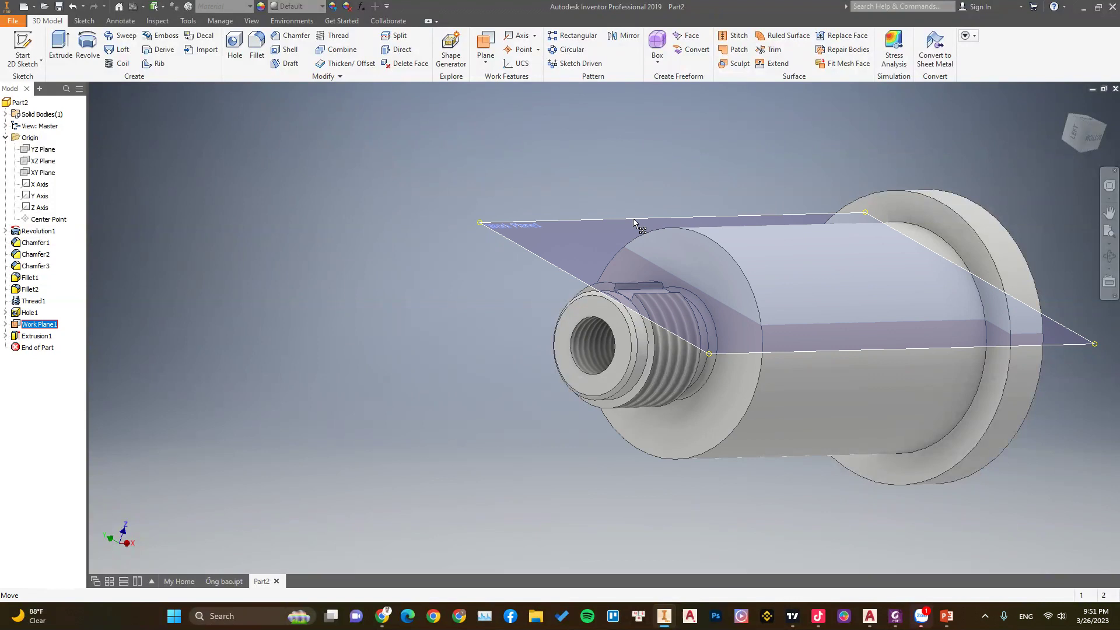
- Hide Work Plane1
right_click(633, 223)
click(624, 355)
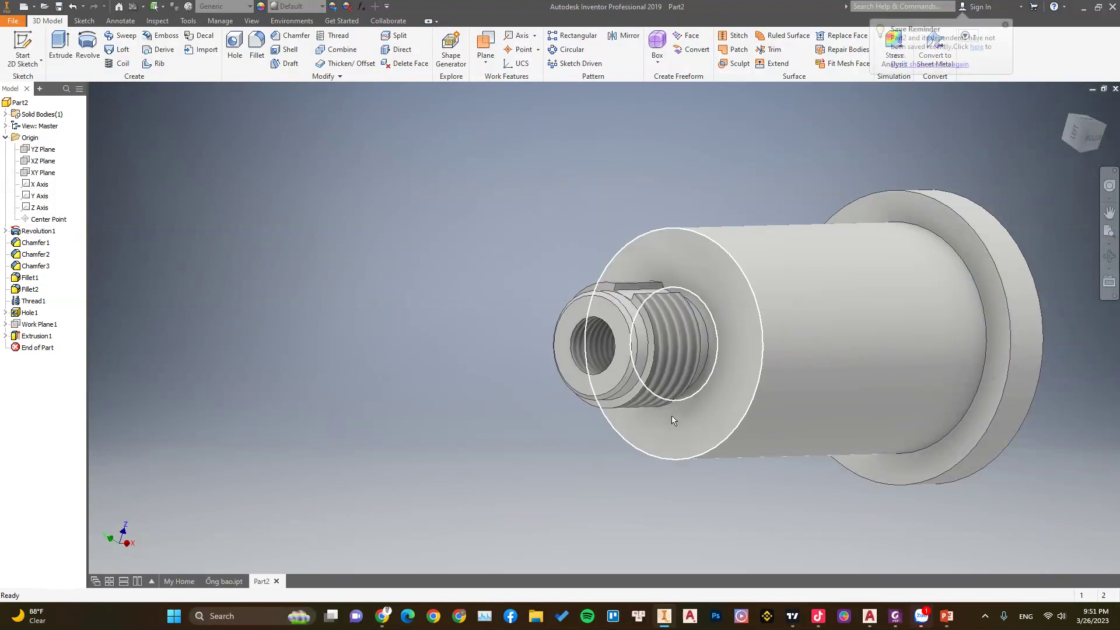
mouse_move(671, 415)
shift+middle_down()
mouse_move(721, 355)
mouse_move(675, 298)
mouse_move(733, 348)
mouse_move(675, 332)
mouse_move(689, 383)
mouse_move(671, 280)
shift+middle_up()
- Give the whole part the Nickel appearance after briefly trying Iron Gray
click(19, 102)
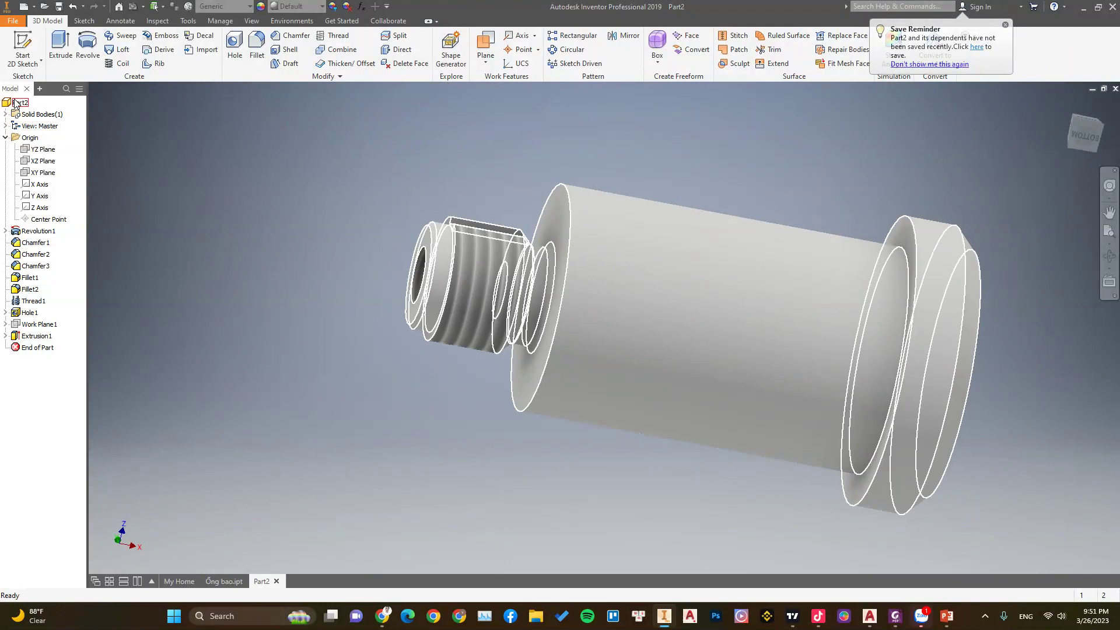
click(297, 6)
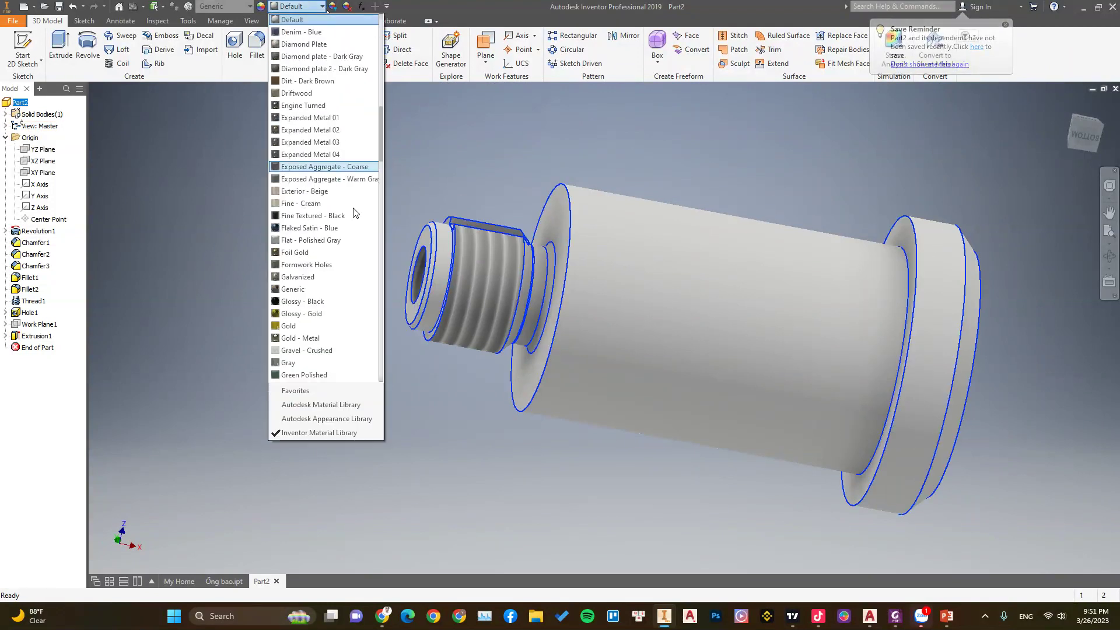
scroll(342, 315, down, 2)
scroll(327, 318, down, 1)
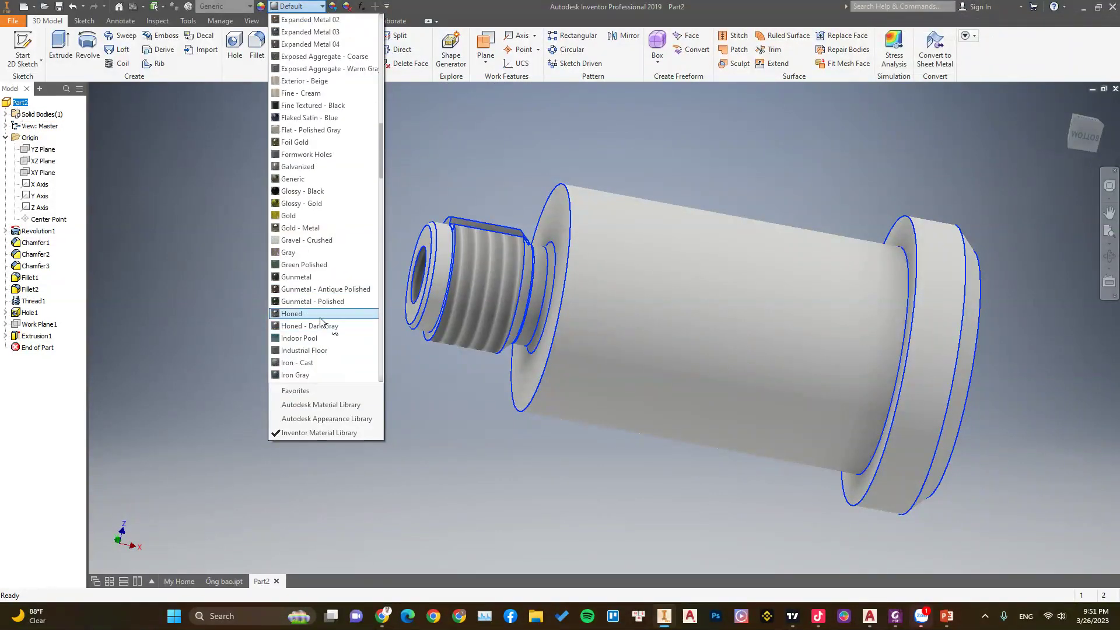
click(316, 375)
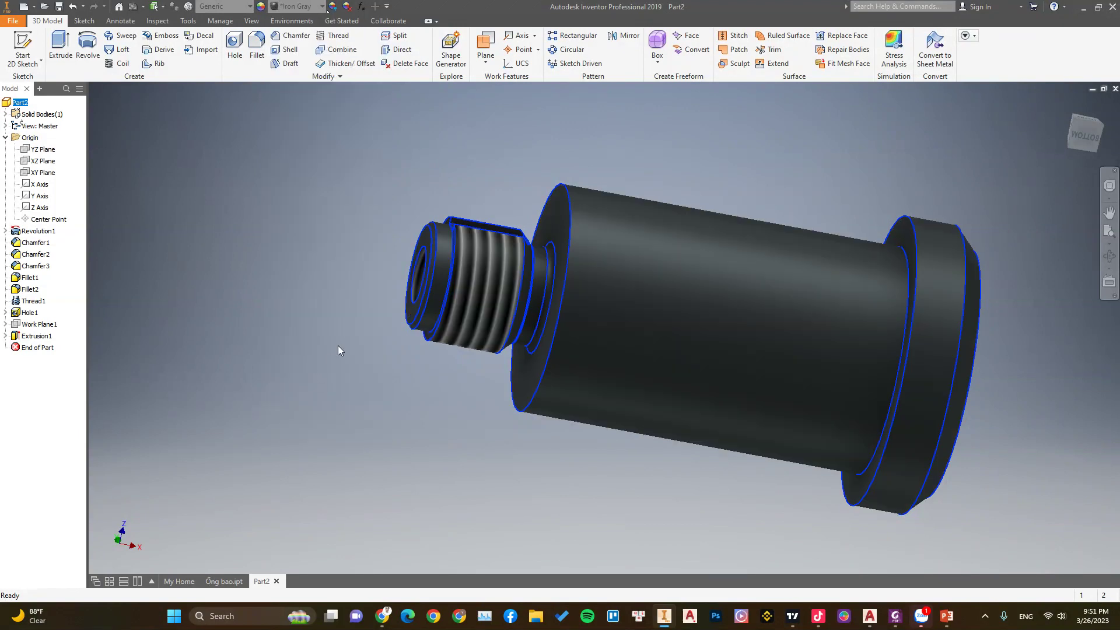
click(321, 7)
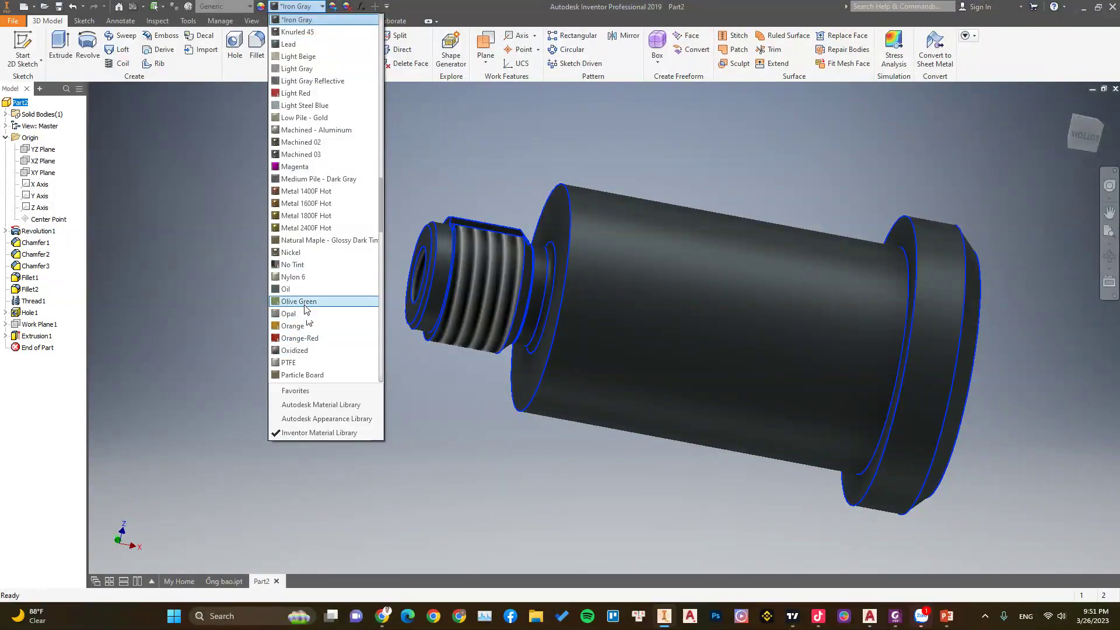
click(300, 252)
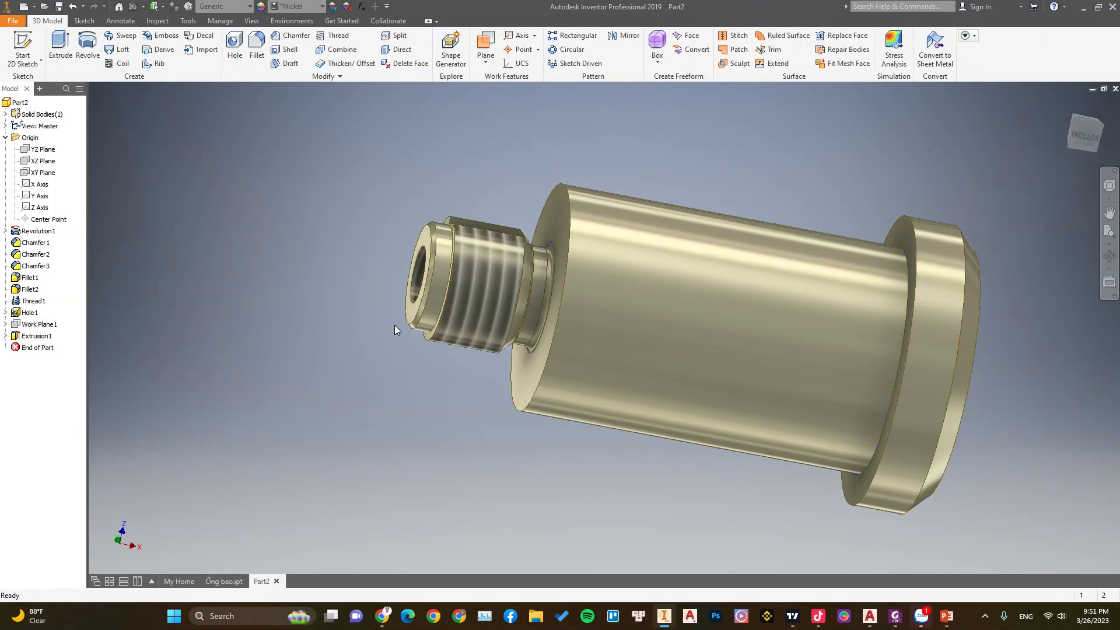
- Orbit to inspect the threaded end and compare against the PDF drawing
scroll(394, 324, down, 3)
mouse_move(468, 329)
shift+middle_down()
mouse_move(602, 292)
mouse_move(566, 340)
mouse_move(597, 308)
mouse_move(495, 305)
mouse_move(584, 280)
shift+middle_up()
scroll(566, 350, up, 3)
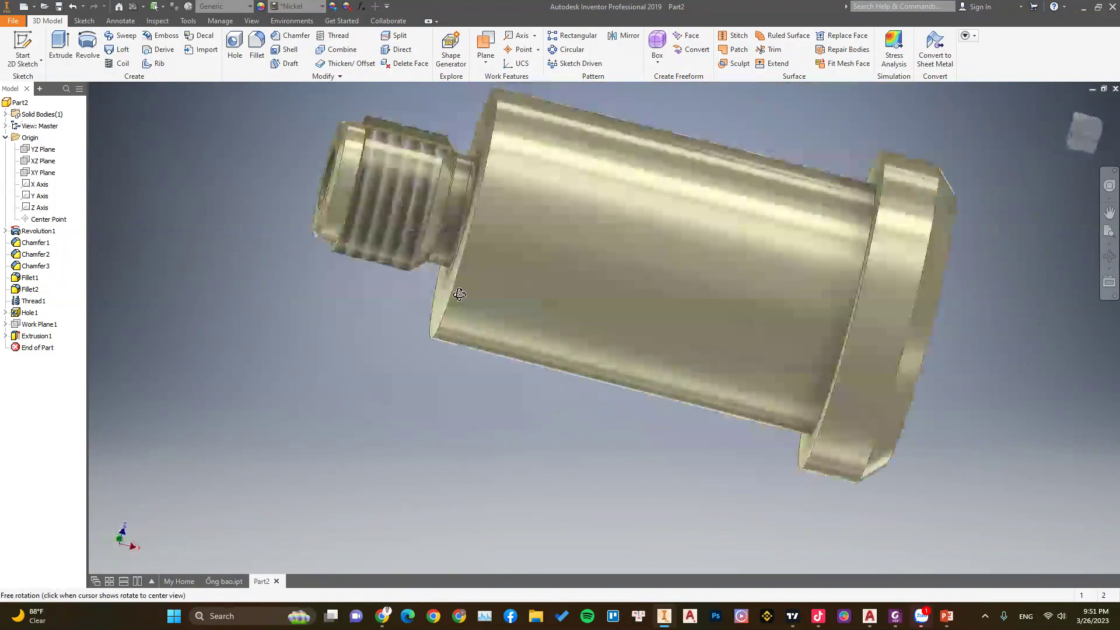
scroll(630, 292, down, 3)
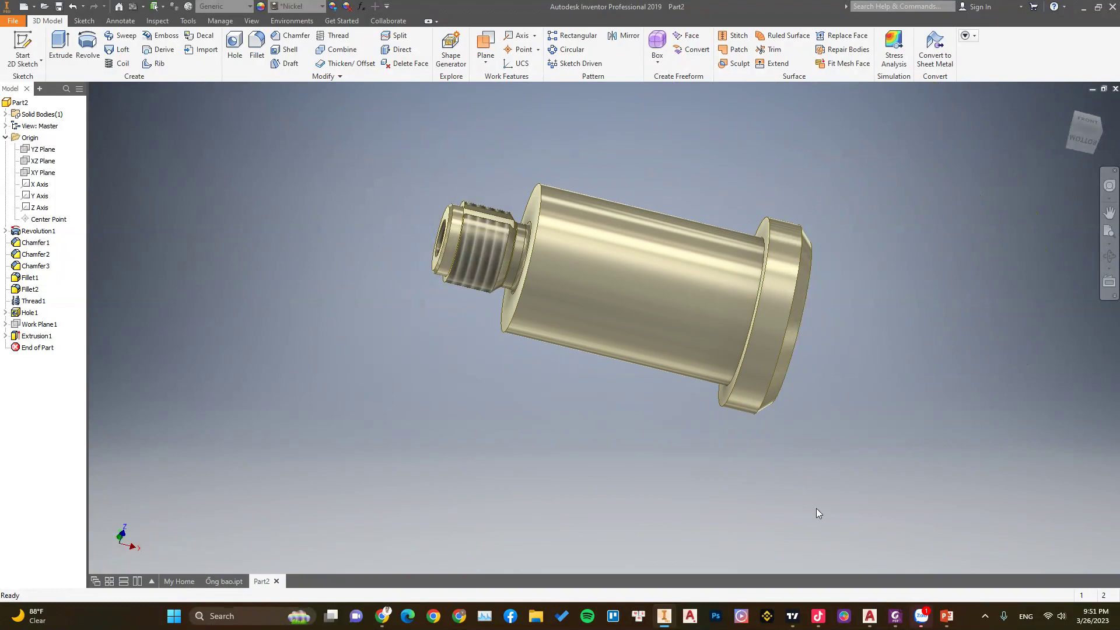
click(896, 619)
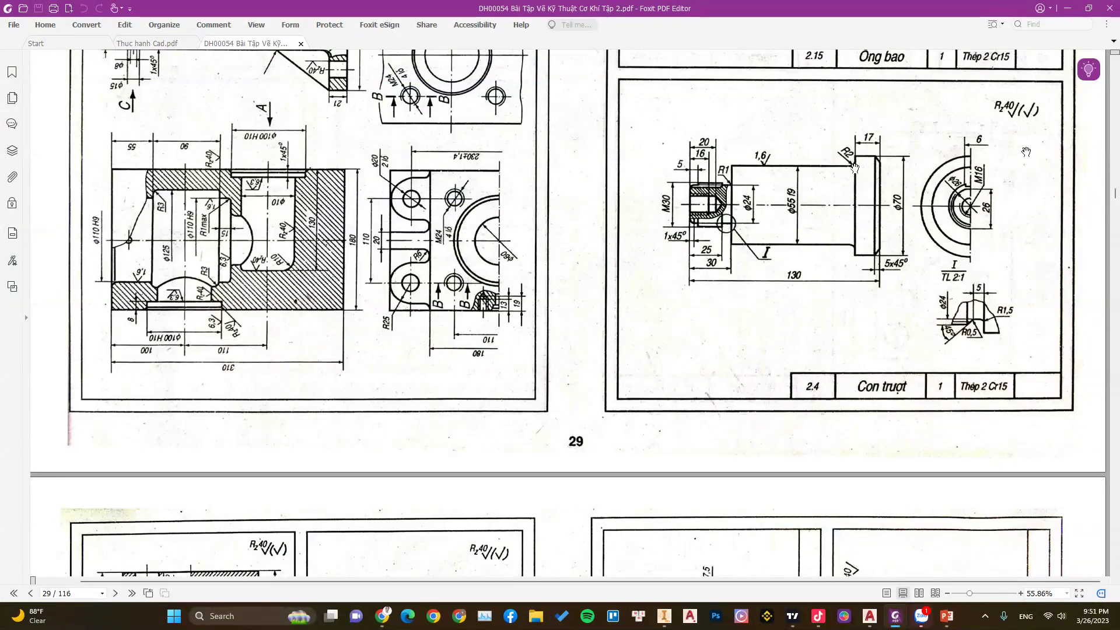
click(1065, 11)
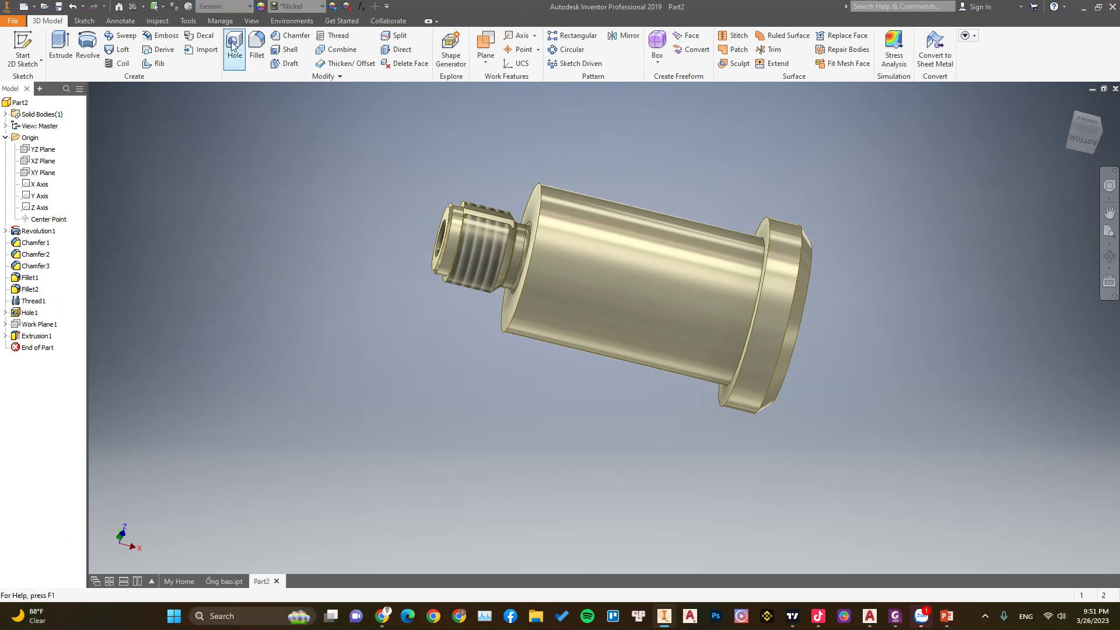
- Fillet the shaft-to-flange edge with radius 2 and orbit to inspect it
click(263, 62)
click(763, 240)
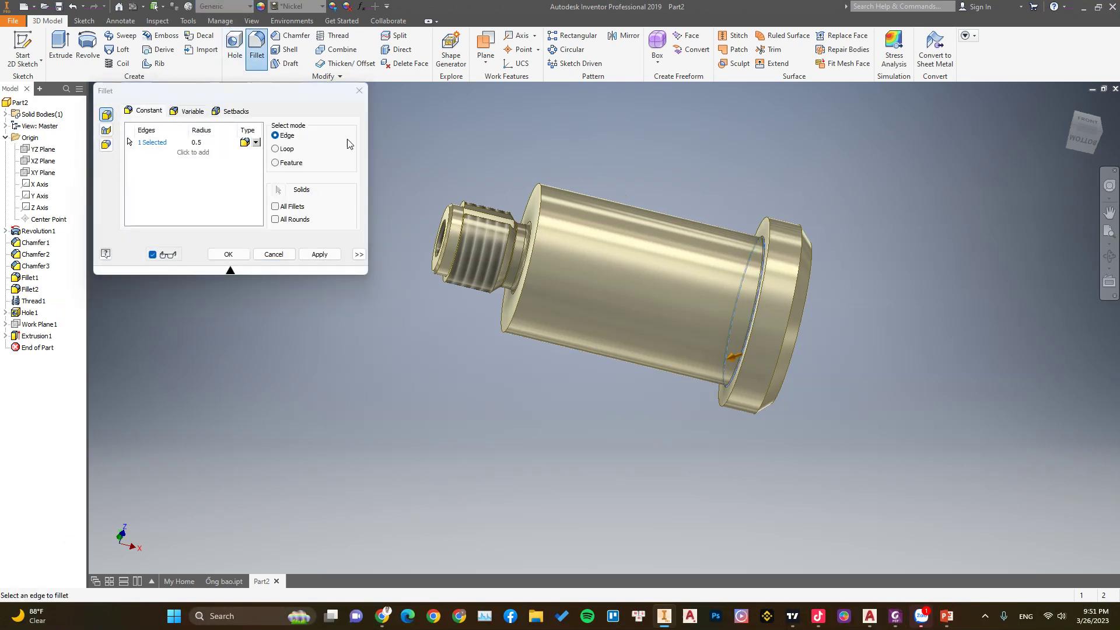
click(208, 140)
text(2)
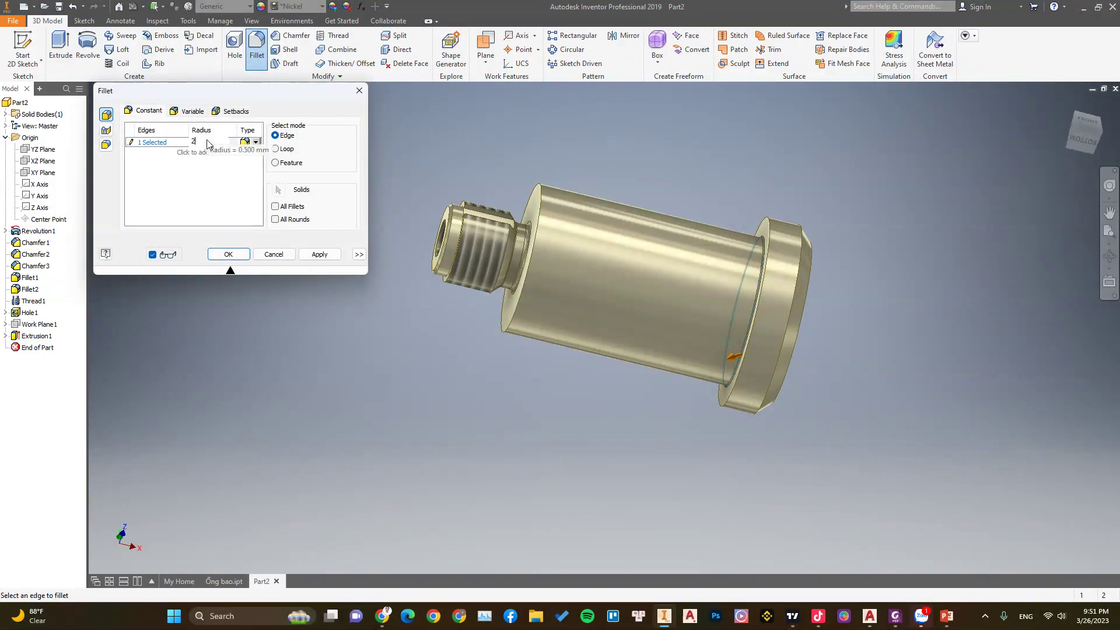
click(319, 254)
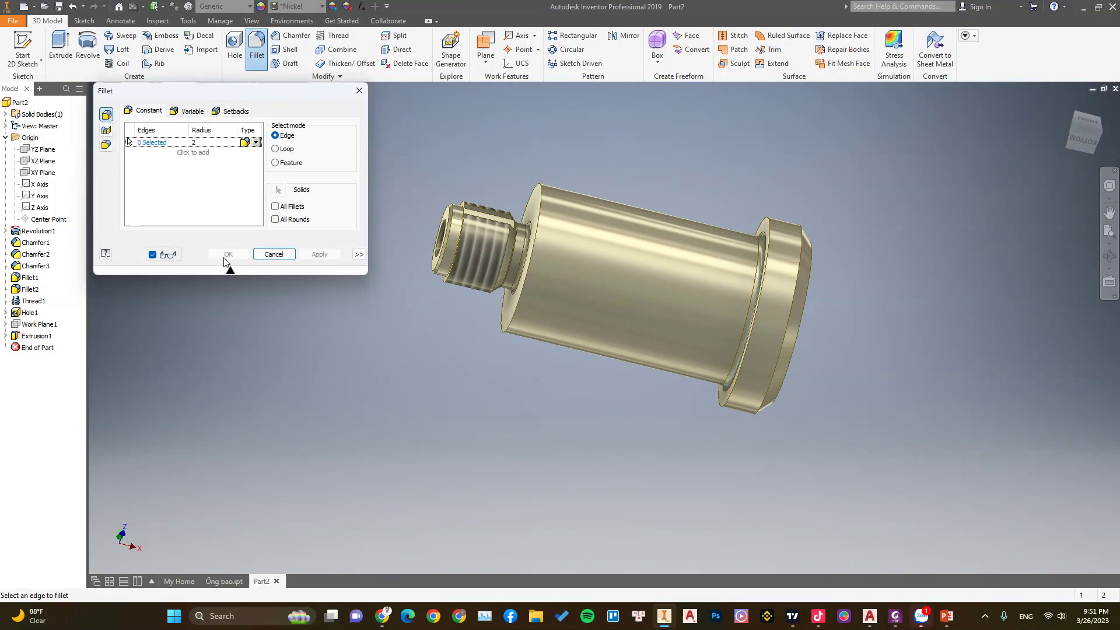
key(Escape)
mouse_move(622, 346)
shift+middle_down()
mouse_move(579, 265)
mouse_move(480, 245)
mouse_move(496, 251)
shift+middle_up()
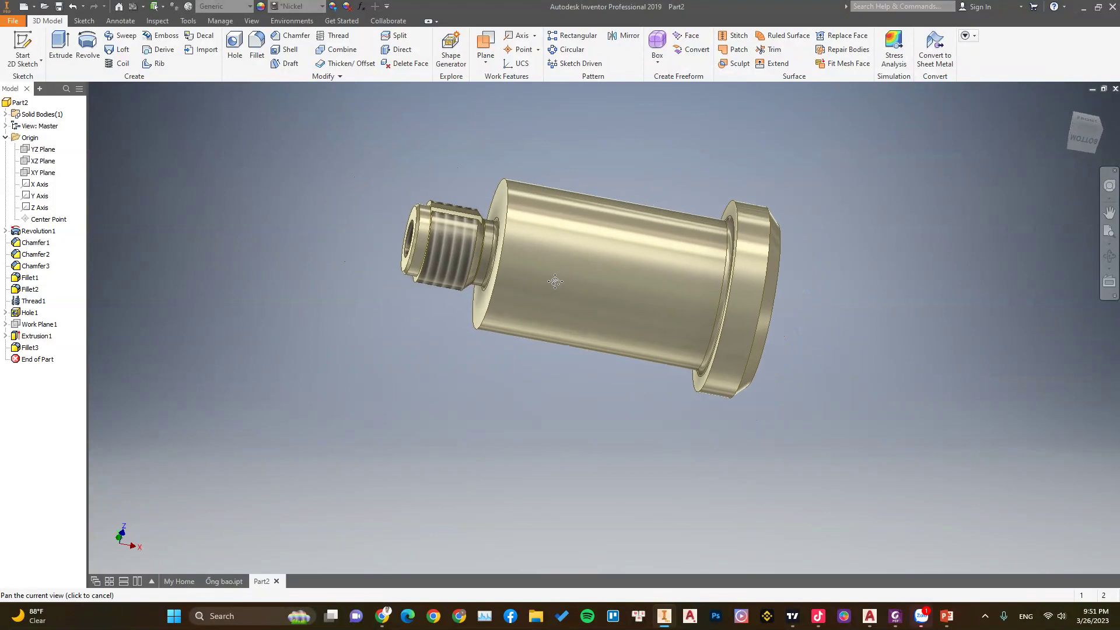
- Switch to the plain Shaded visual style and orbit and pan the shaft
click(252, 21)
click(140, 69)
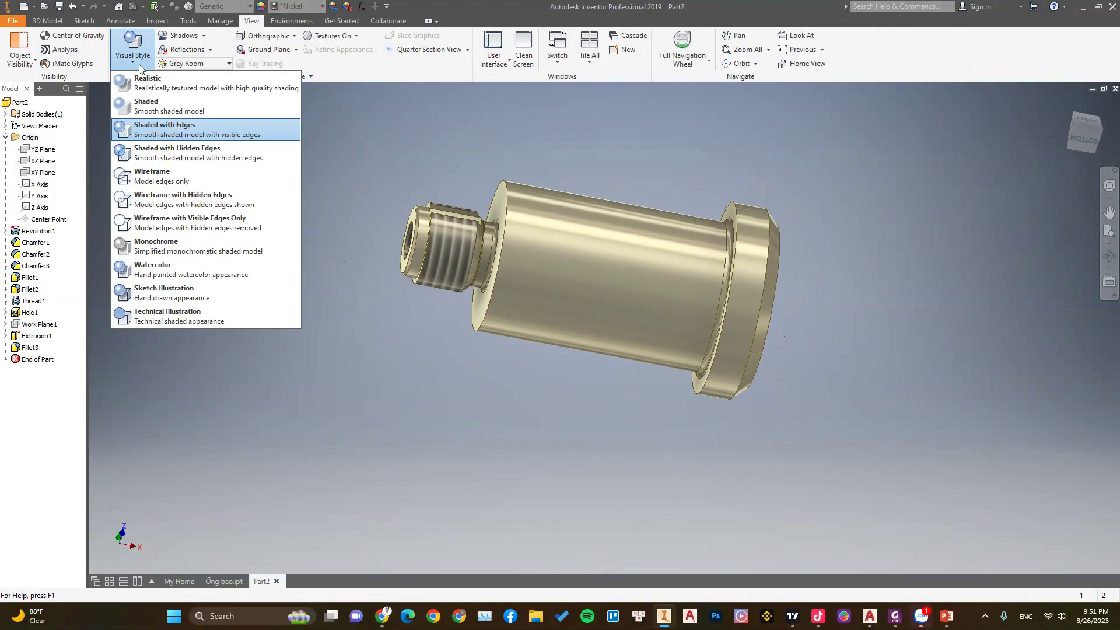
click(153, 106)
mouse_move(579, 413)
shift+middle_down()
mouse_move(618, 268)
mouse_move(582, 343)
mouse_move(590, 380)
mouse_move(598, 363)
shift+middle_up()
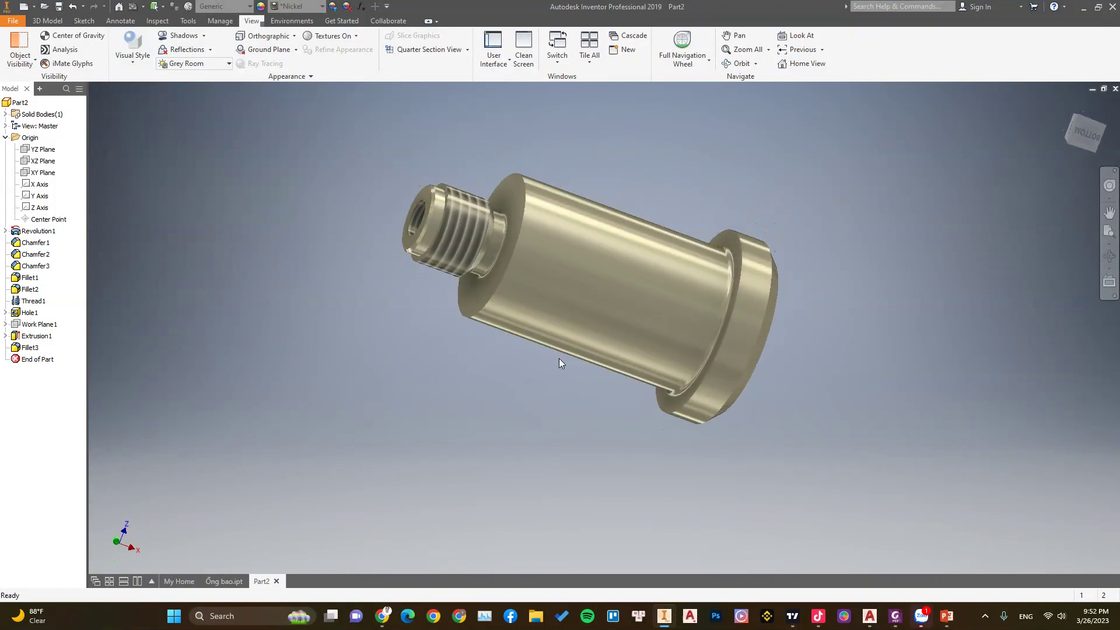
scroll(505, 220, down, 3)
middle_drag(505, 219, 607, 361)
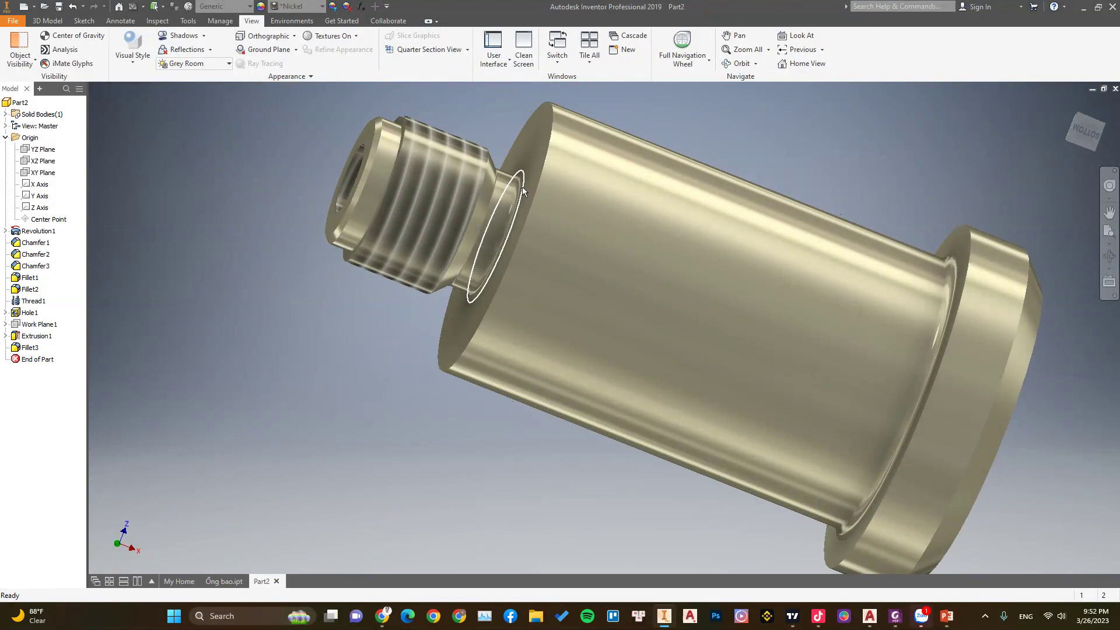
- Try Shaded with Edges, then settle on the Realistic style and orbit the shaft
click(133, 44)
click(150, 85)
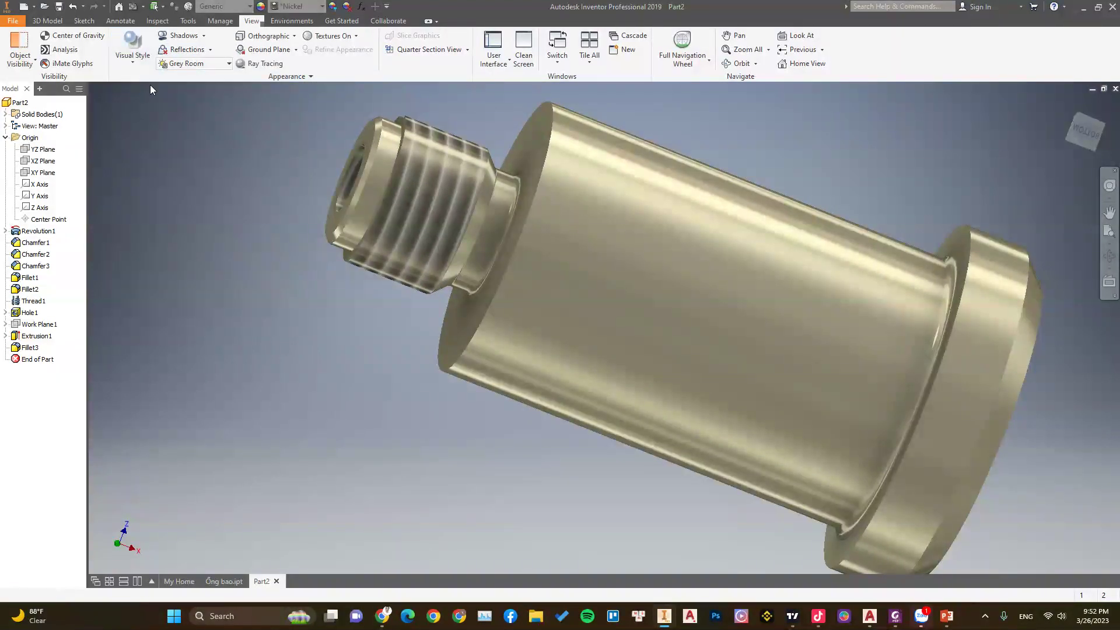
click(123, 54)
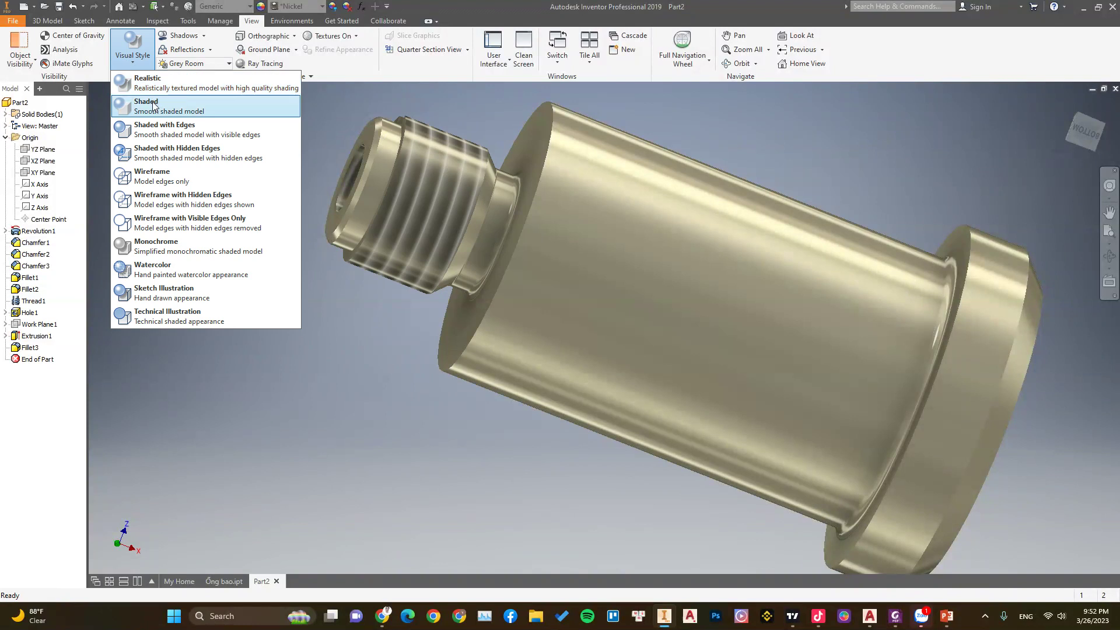
click(155, 129)
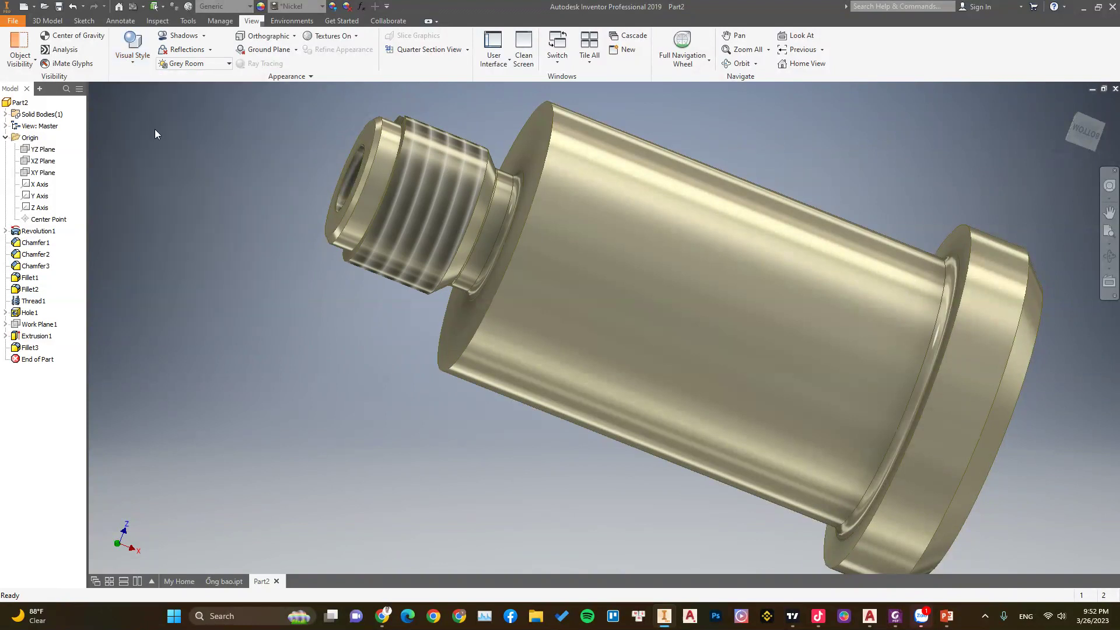
click(151, 65)
click(161, 86)
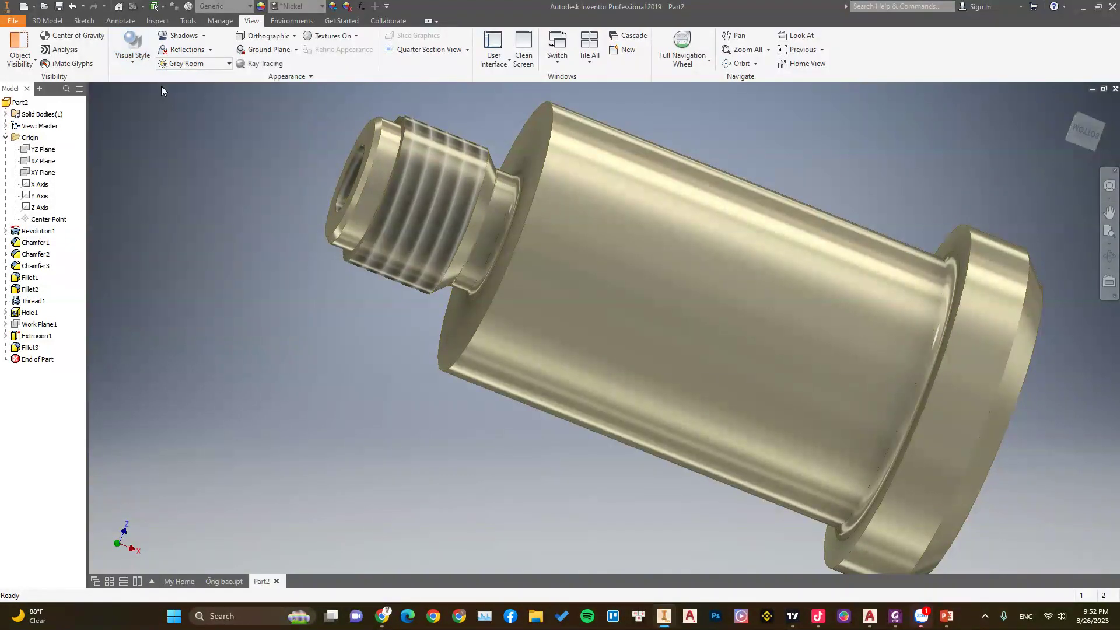
scroll(670, 415, down, 4)
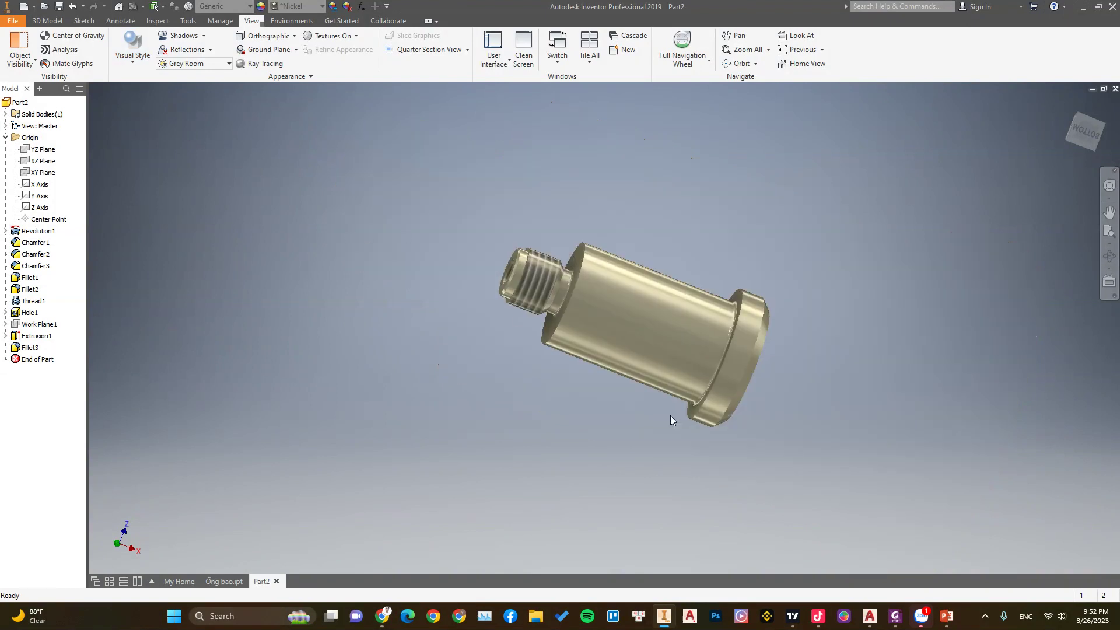
mouse_move(670, 415)
shift+middle_down()
mouse_move(783, 468)
mouse_move(758, 353)
mouse_move(790, 410)
mouse_move(740, 465)
mouse_move(739, 433)
shift+middle_up()
scroll(702, 313, up, 1)
scroll(617, 377, down, 1)
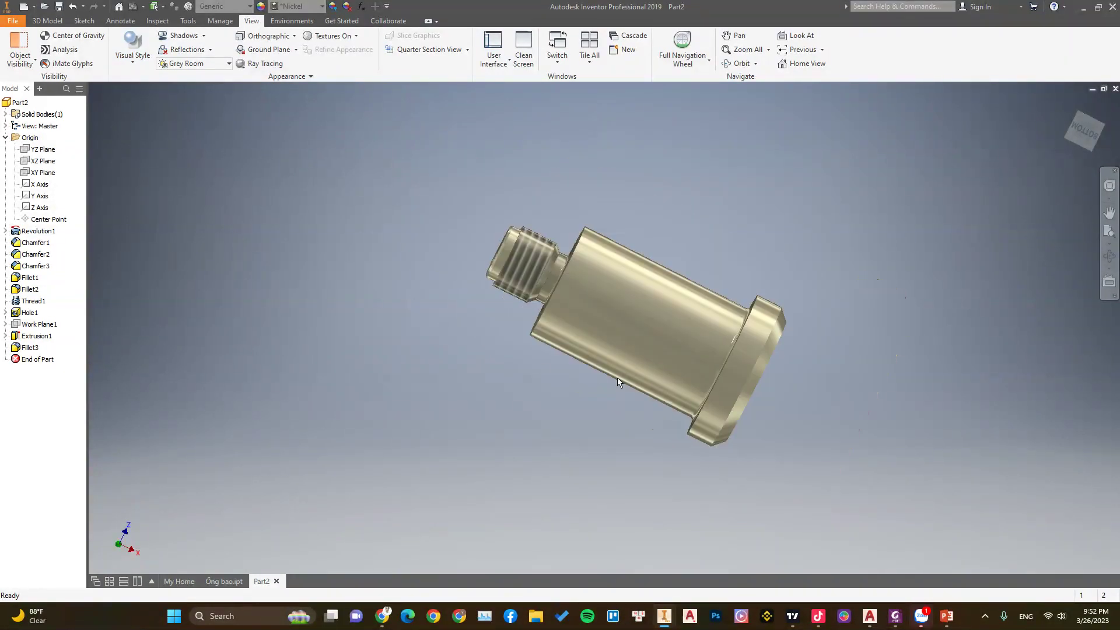
mouse_move(618, 376)
shift+middle_down()
mouse_move(640, 390)
mouse_move(616, 379)
shift+middle_up()
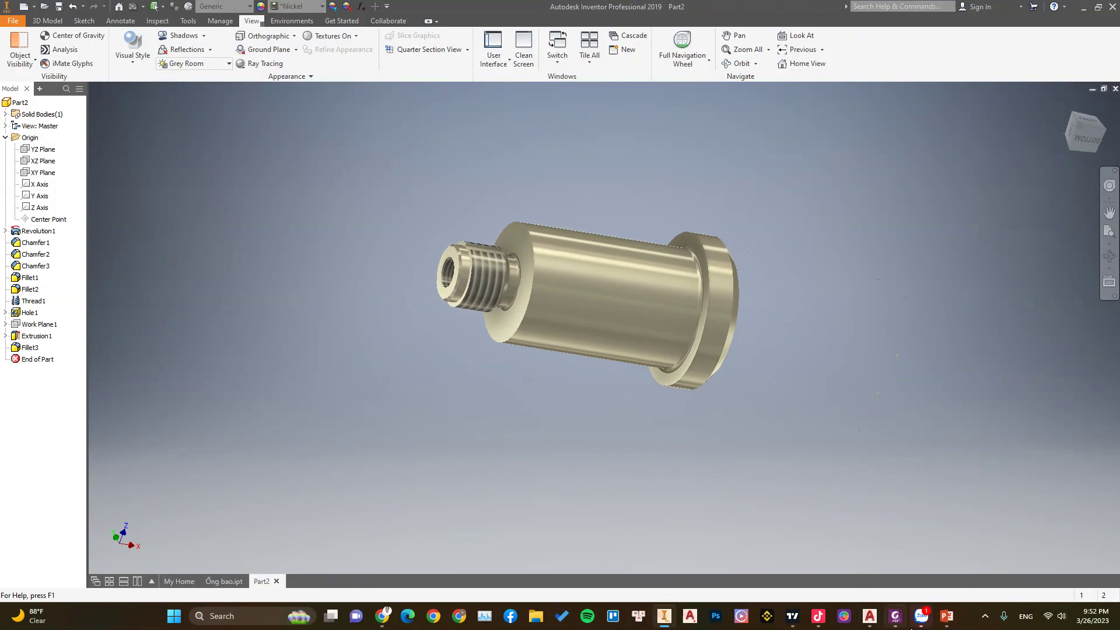
- Save the finished shaft as the part file 'Con trượt'
click(895, 617)
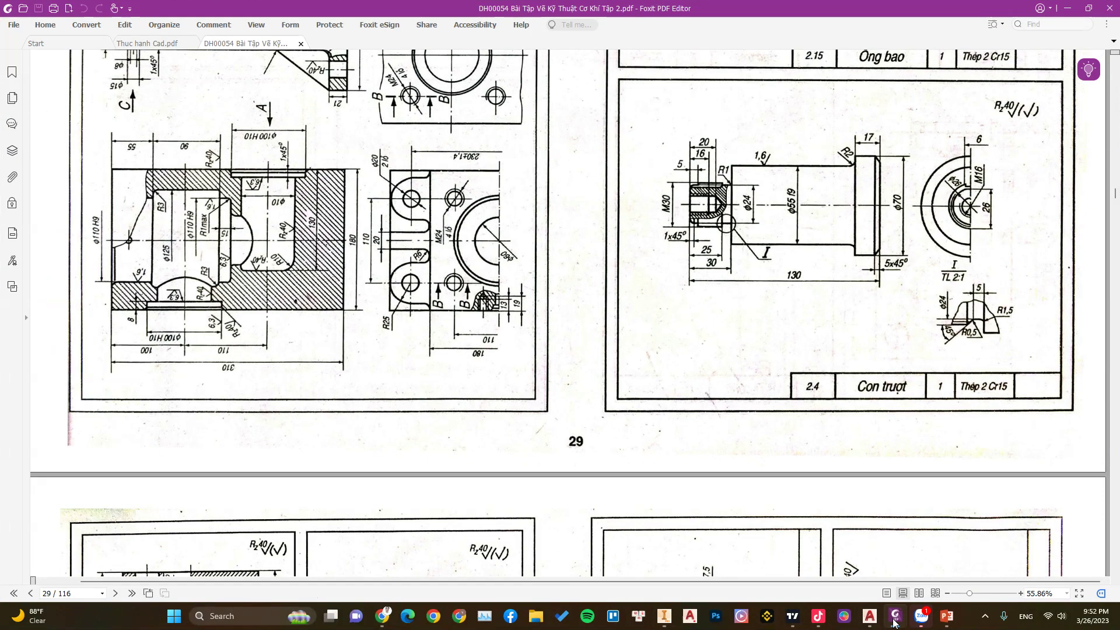
click(895, 620)
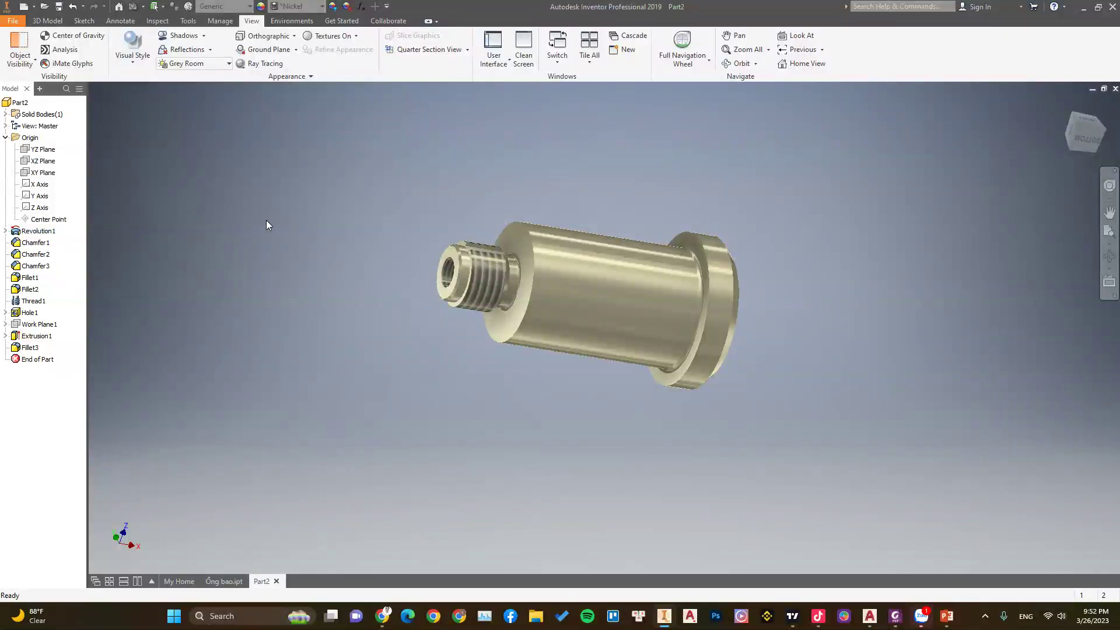
key(ctrl+s)
text(Con trượt)
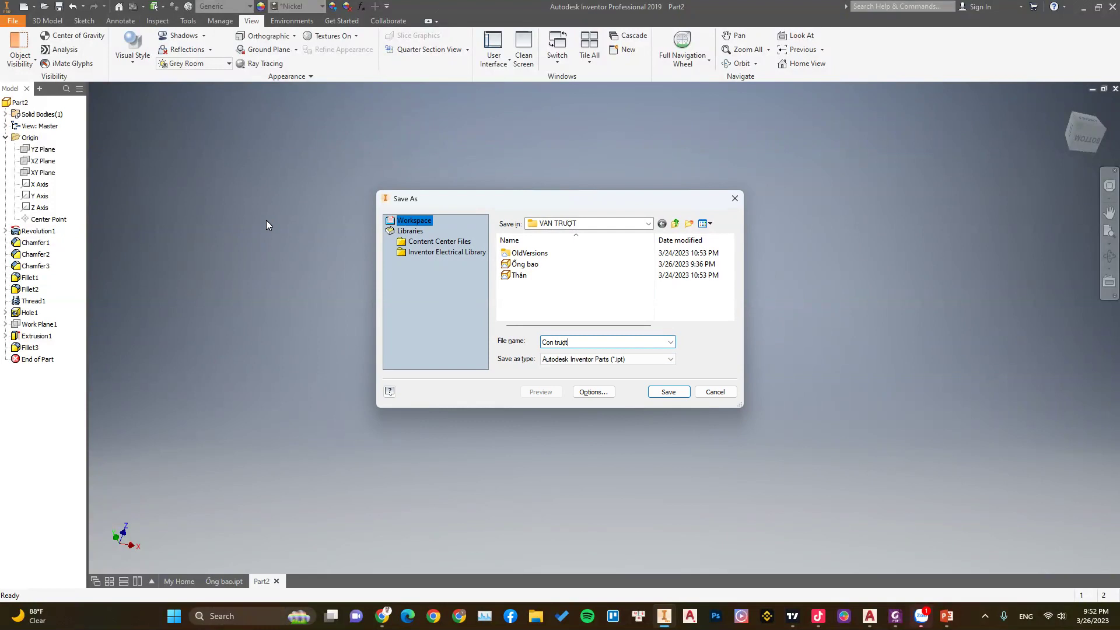
click(666, 391)
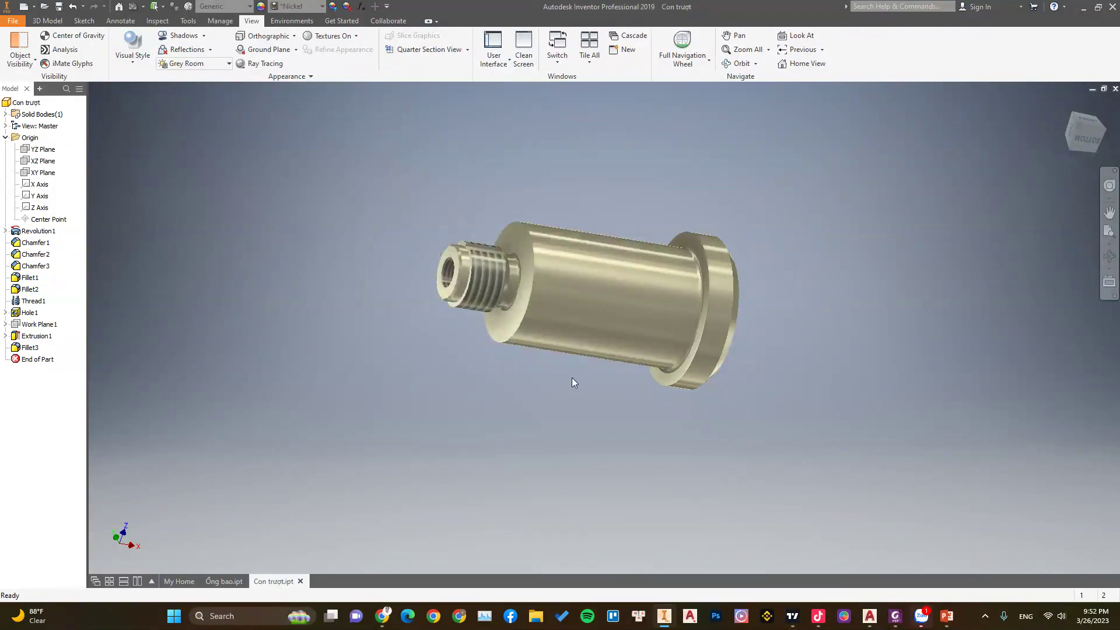
drag(571, 409, 559, 418)
key(Escape)
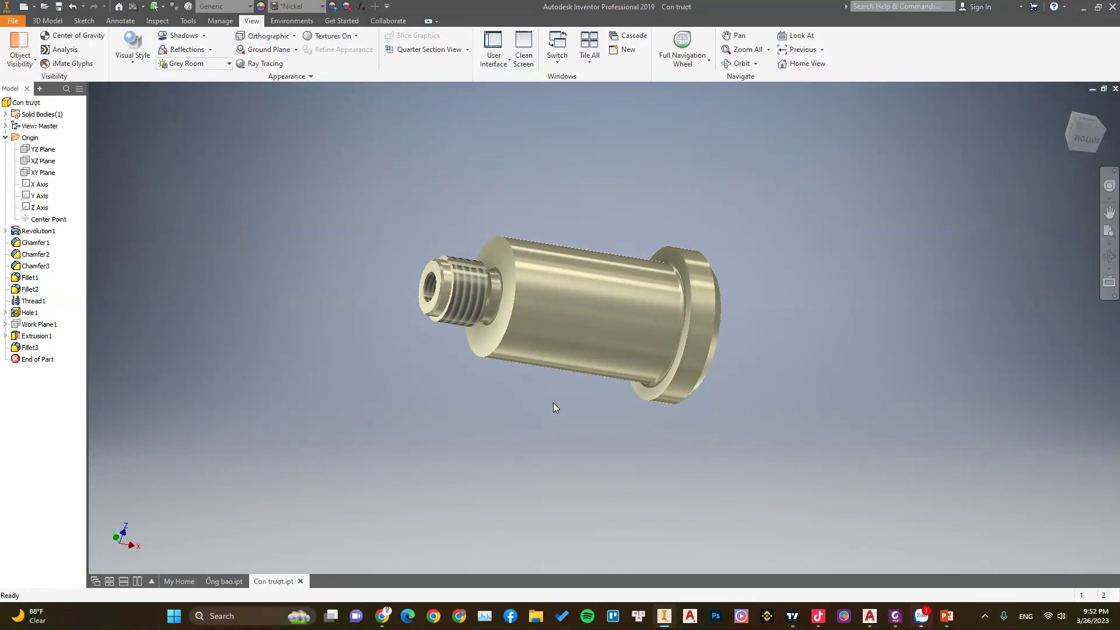
mouse_move(545, 402)
shift+middle_down()
mouse_move(625, 413)
mouse_move(597, 445)
mouse_move(528, 412)
mouse_move(482, 350)
mouse_move(512, 450)
mouse_move(389, 334)
mouse_move(512, 387)
mouse_move(576, 380)
mouse_move(525, 391)
mouse_move(615, 433)
mouse_move(607, 424)
shift+middle_up()
scroll(390, 333, down, 3)
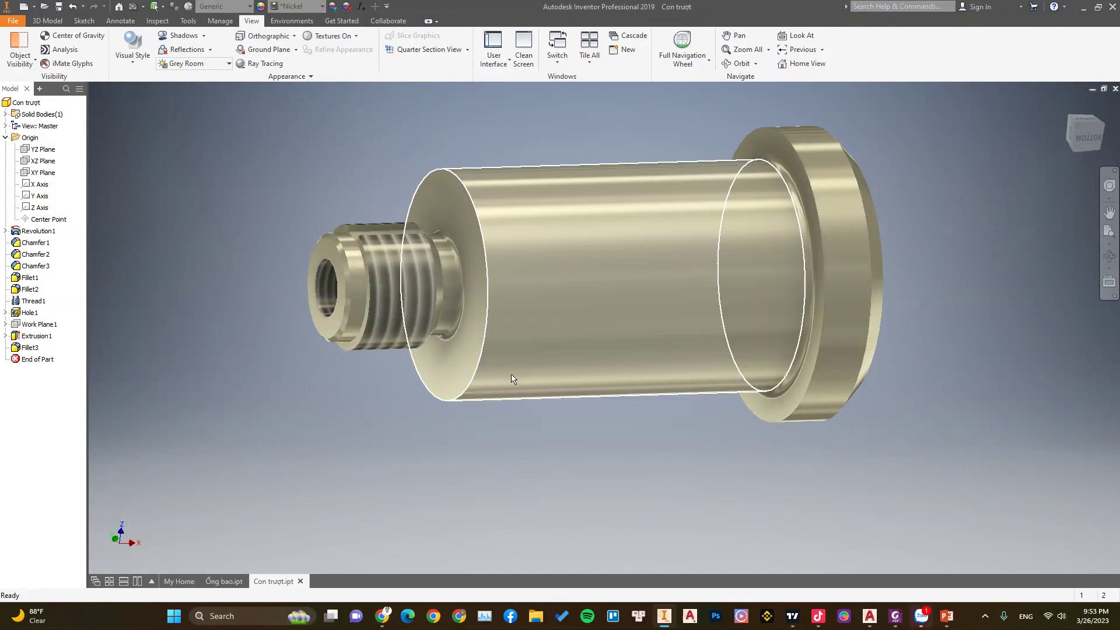
scroll(513, 377, down, 5)
mouse_move(519, 390)
shift+middle_down()
mouse_move(513, 332)
mouse_move(498, 337)
mouse_move(523, 321)
mouse_move(593, 440)
mouse_move(591, 408)
mouse_move(557, 400)
mouse_move(573, 418)
mouse_move(568, 435)
mouse_move(560, 410)
mouse_move(572, 397)
mouse_move(590, 408)
mouse_move(502, 362)
mouse_move(478, 377)
mouse_move(503, 400)
mouse_move(523, 400)
shift+middle_up()
scroll(516, 366, up, 3)
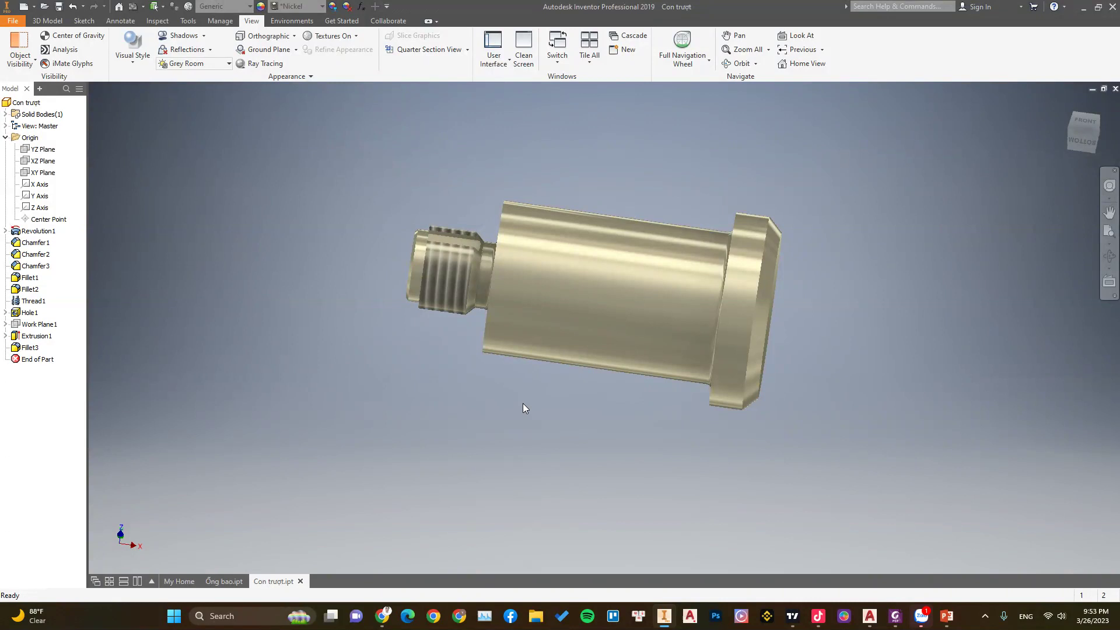
- Leave the finished part and scroll the exercise PDF toward page 30
click(47, 21)
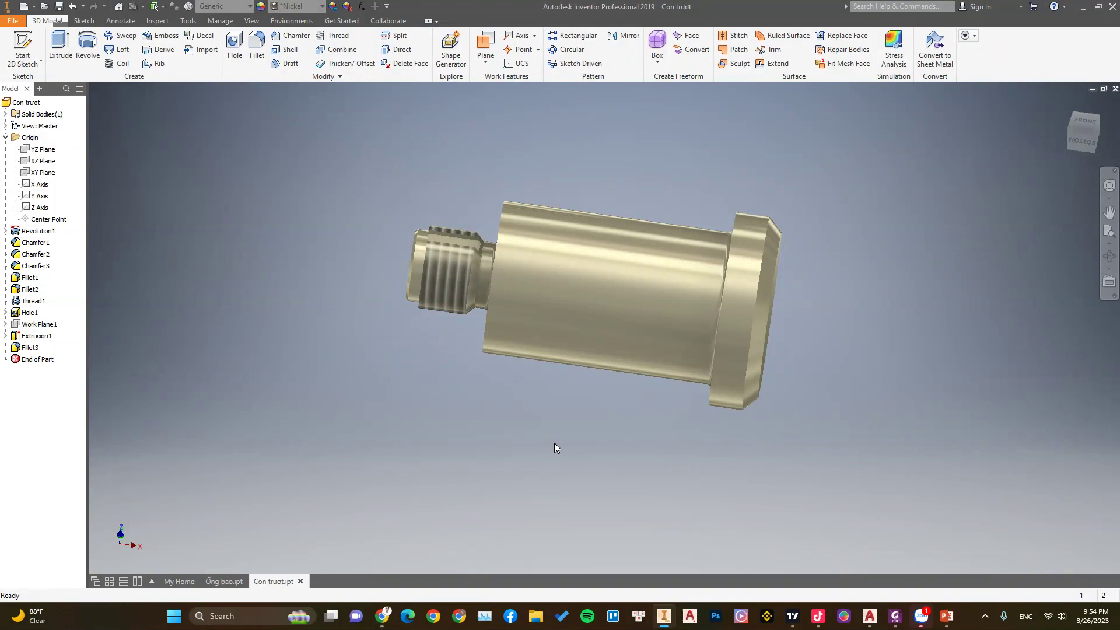
mouse_move(561, 434)
shift+middle_down()
mouse_move(597, 440)
mouse_move(562, 430)
shift+middle_up()
click(895, 615)
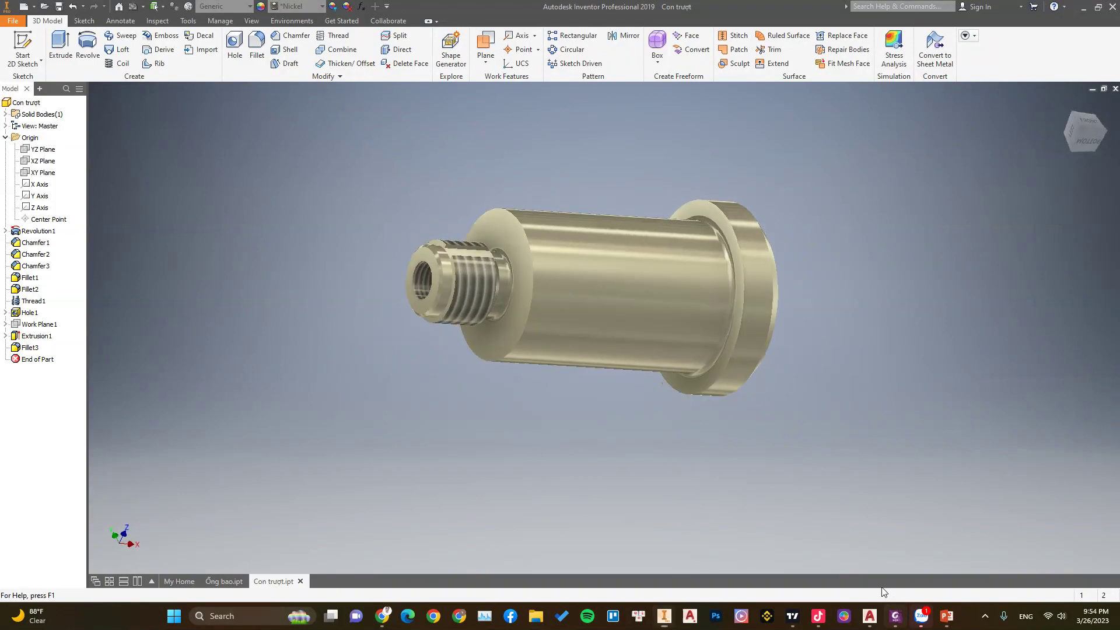
scroll(656, 367, down, 3)
scroll(656, 367, down, 4)
- Frame the Nắp drawing on page 30 in a screen-capture region
scroll(656, 367, down, 3)
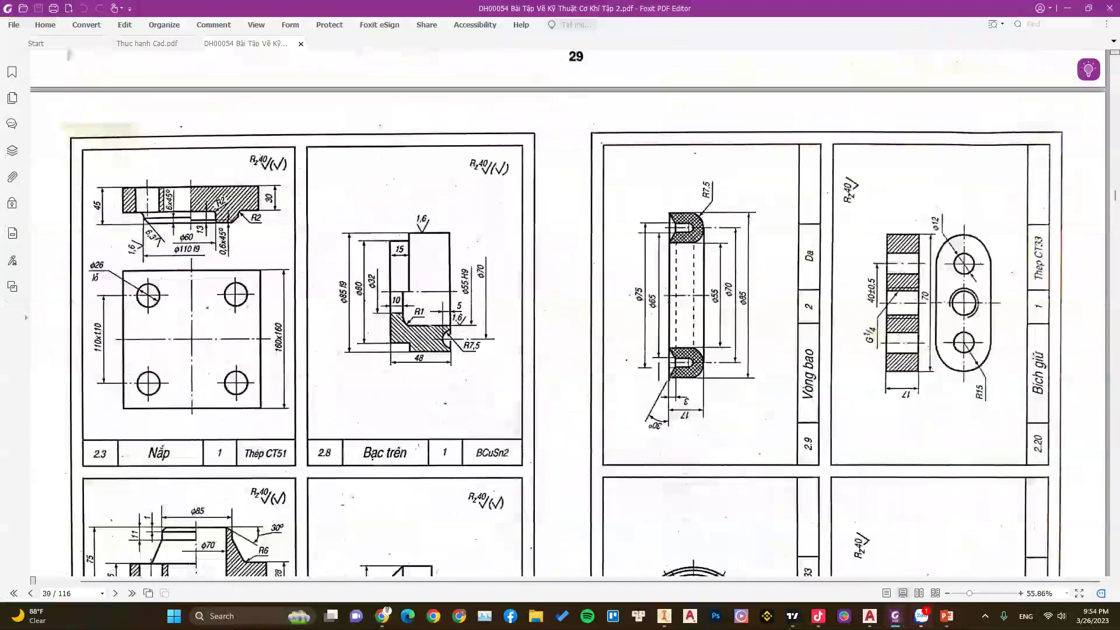
scroll(658, 366, down, 1)
key(Print)
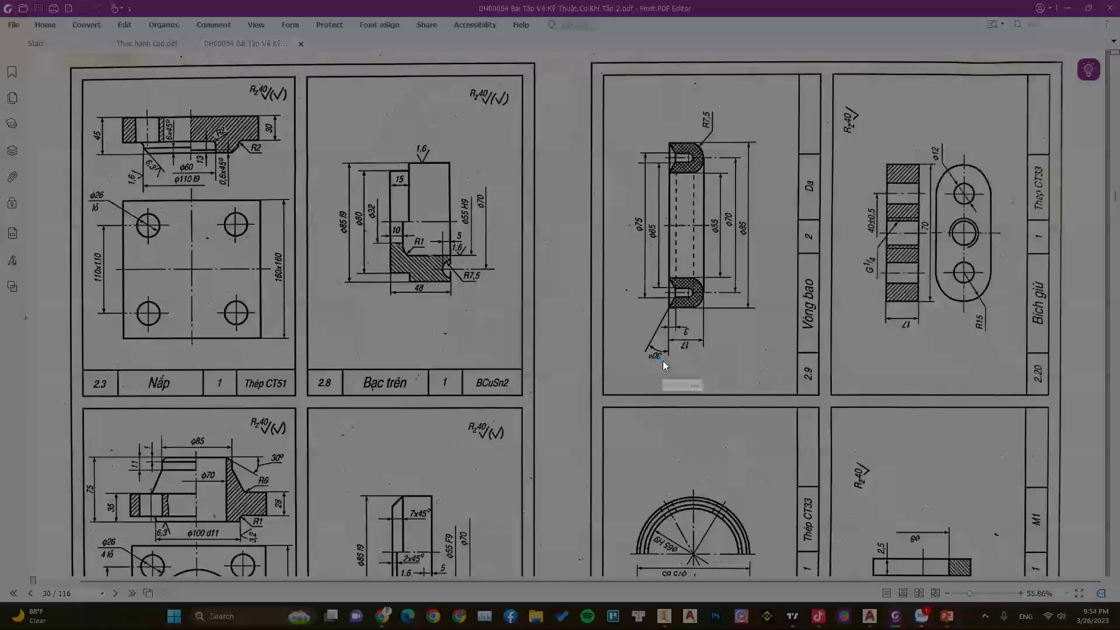
drag(56, 58, 309, 403)
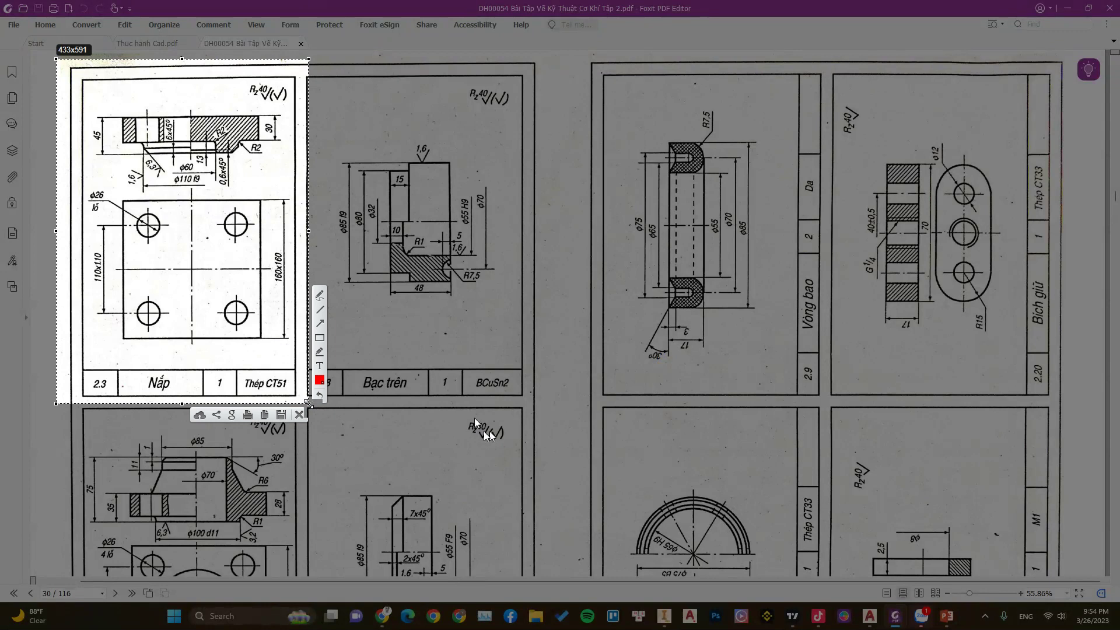
- Box the Nắp section view in red and circle its hatching, holes, φ26 note and φ60
click(320, 340)
drag(88, 109, 287, 190)
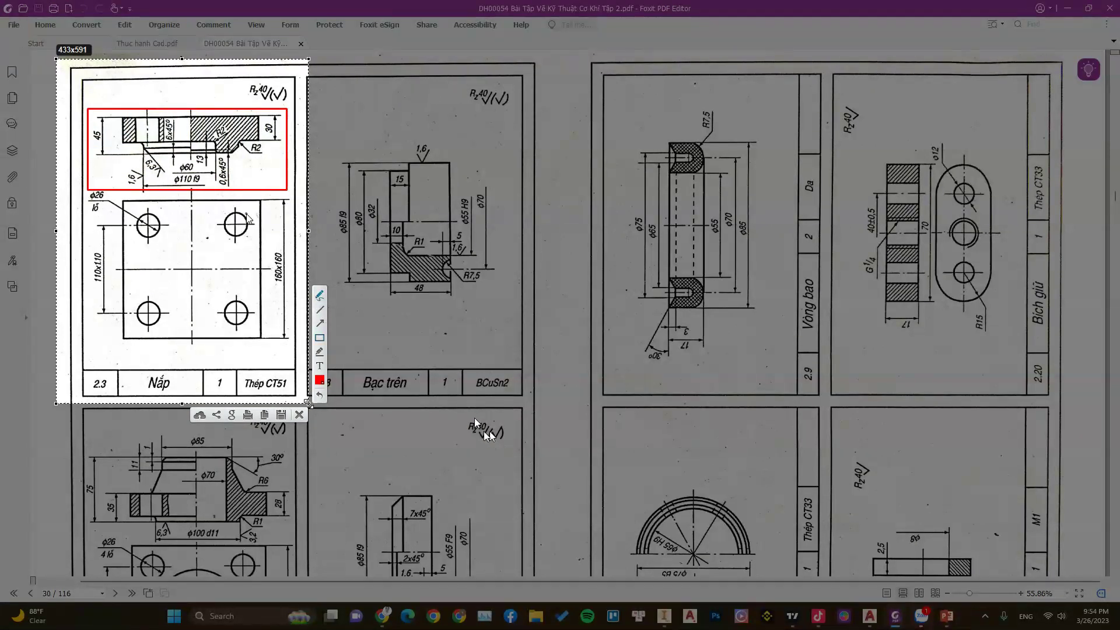
mouse_move(193, 141)
mouse_down()
mouse_move(219, 141)
mouse_move(216, 153)
mouse_up()
mouse_move(159, 110)
mouse_down()
mouse_move(112, 128)
mouse_move(153, 106)
mouse_up()
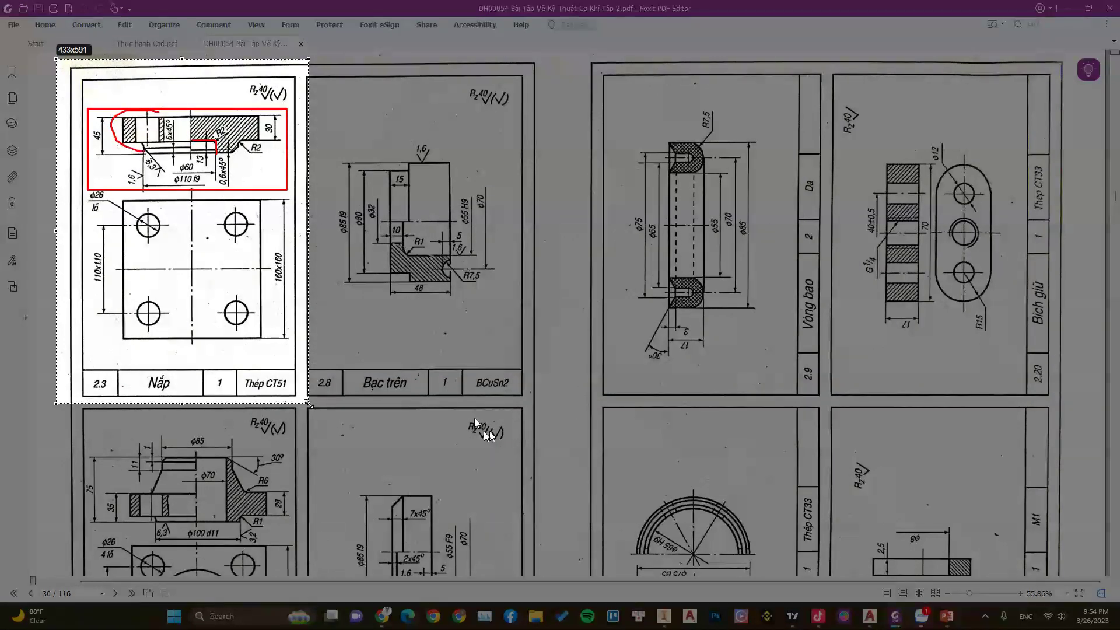
drag(147, 211, 161, 242)
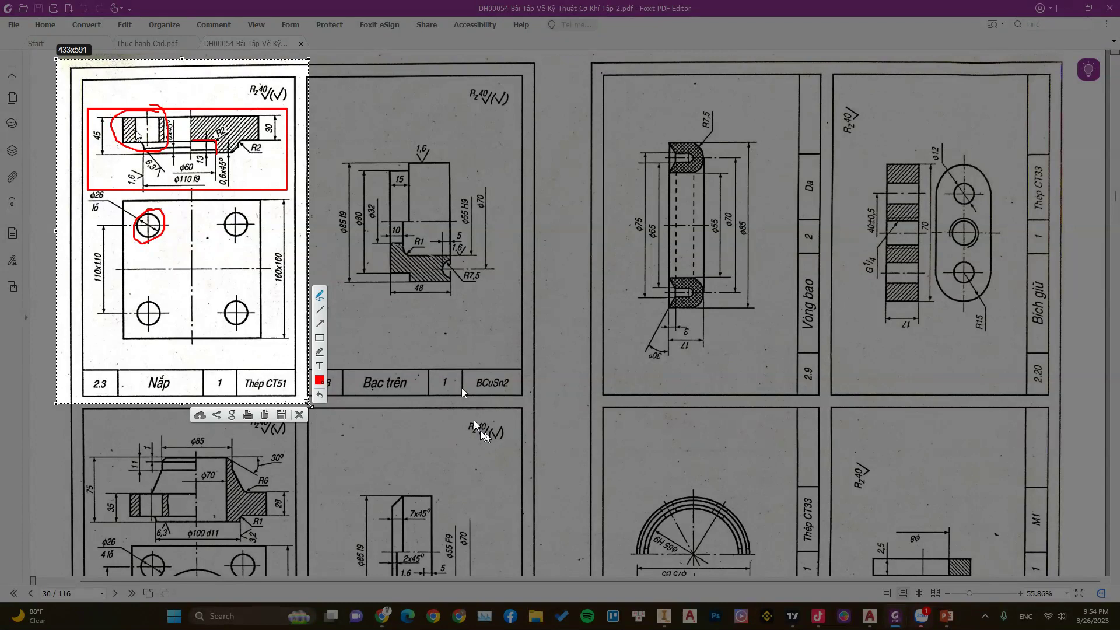
drag(148, 133, 163, 135)
click(89, 215)
drag(89, 216, 86, 211)
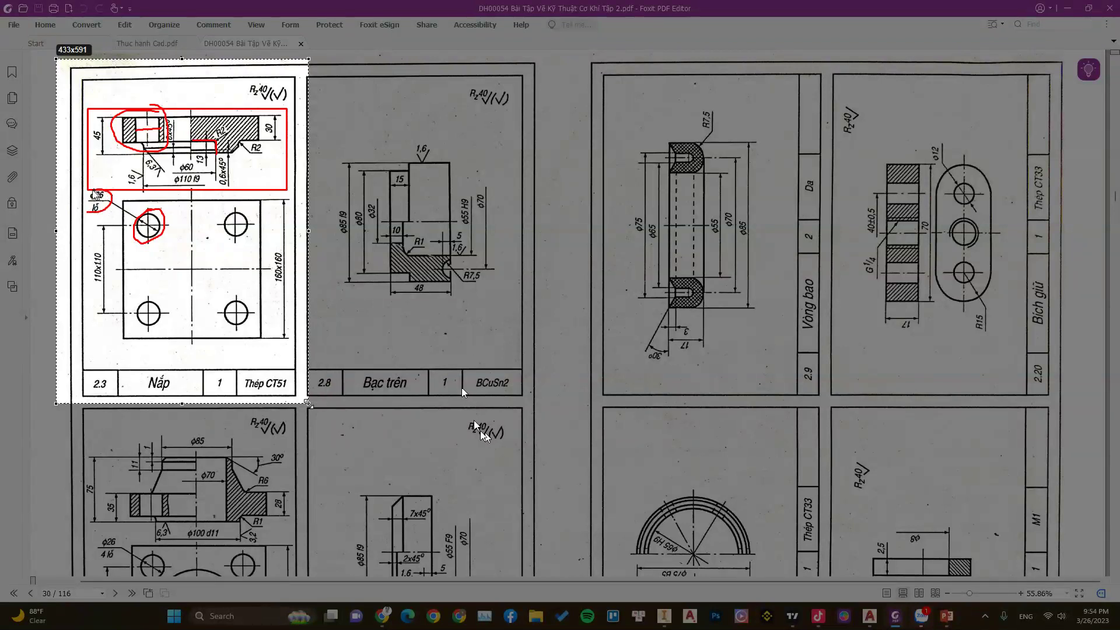
drag(224, 239, 233, 246)
mouse_move(215, 298)
mouse_down()
mouse_move(220, 305)
mouse_move(173, 315)
mouse_up()
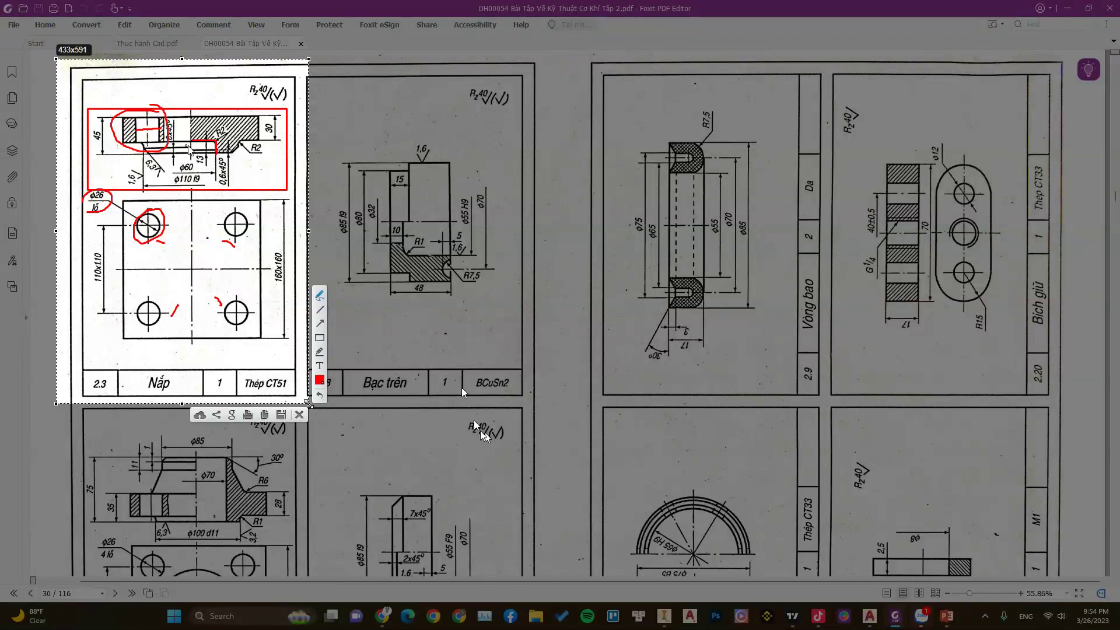
drag(197, 168, 192, 173)
- Mark the 160x160 size and plate centre in red, then discard the capture
drag(208, 158, 208, 164)
mouse_move(276, 286)
mouse_down()
mouse_move(285, 239)
mouse_move(275, 292)
mouse_up()
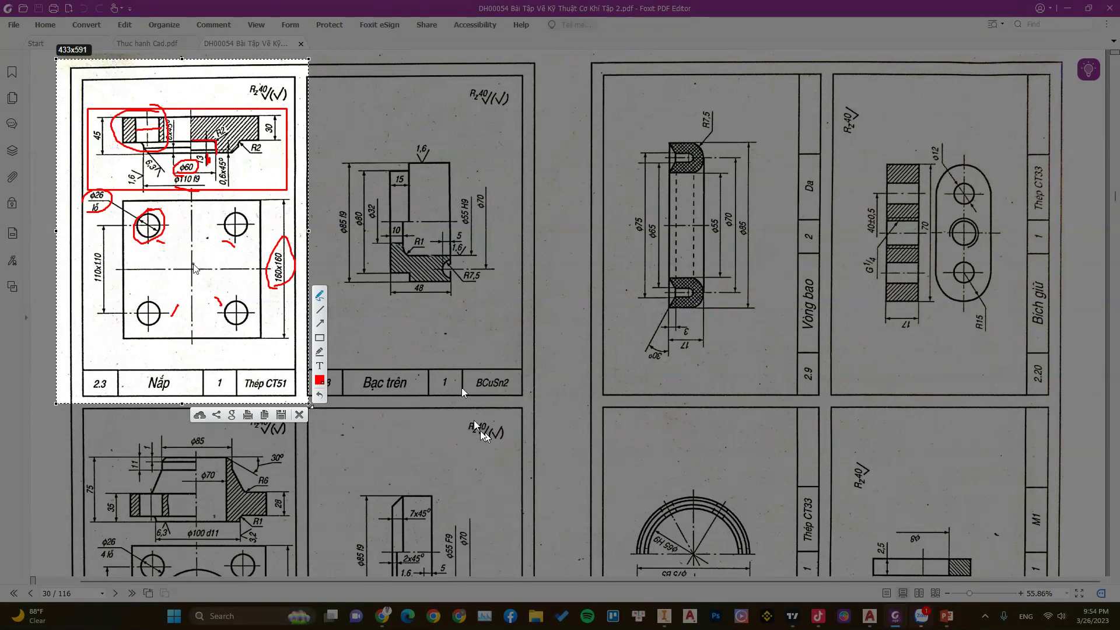
drag(239, 151, 233, 272)
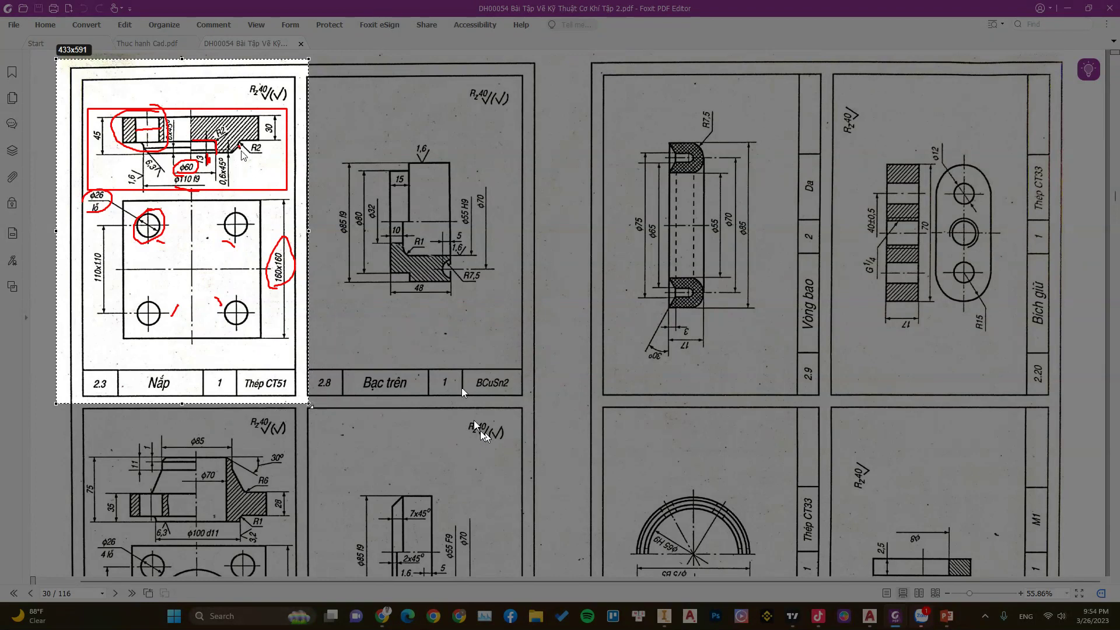
drag(205, 236, 195, 241)
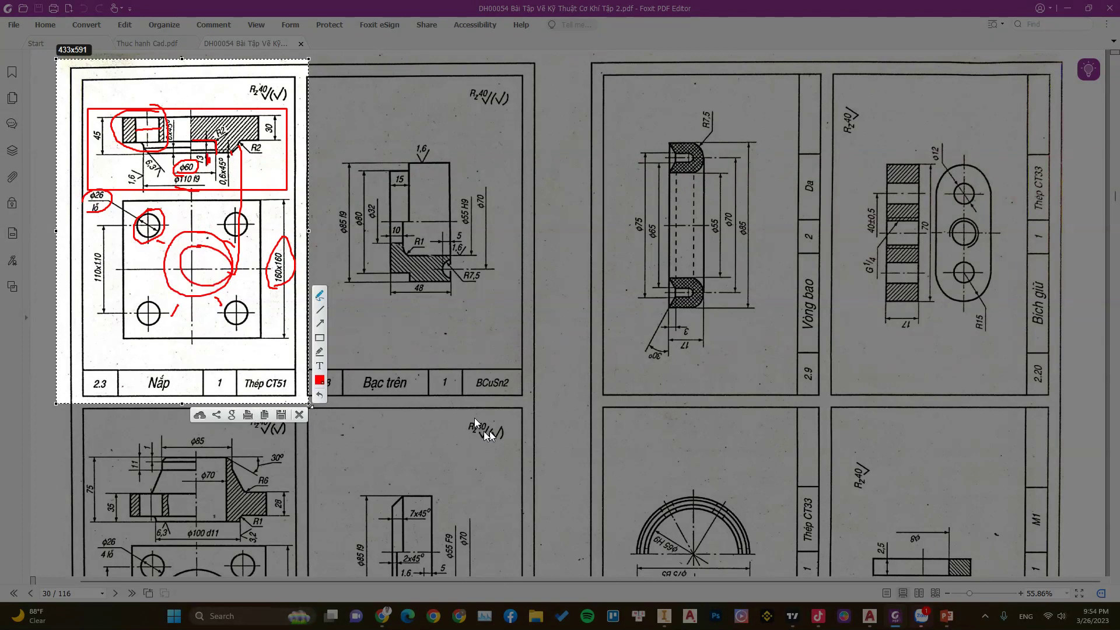
drag(200, 257, 208, 266)
click(299, 414)
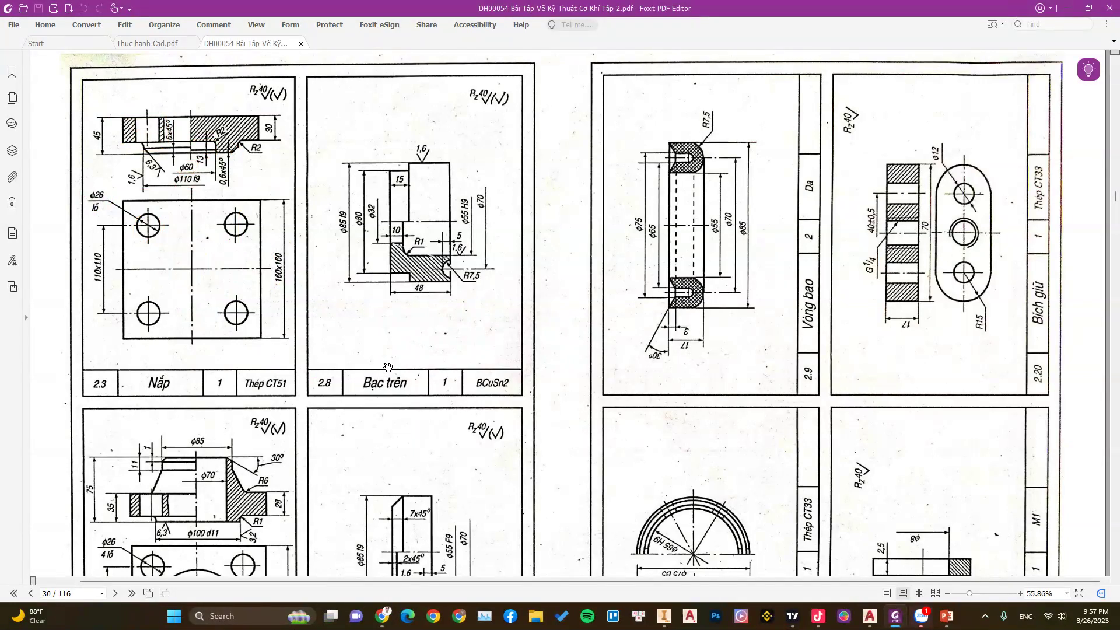
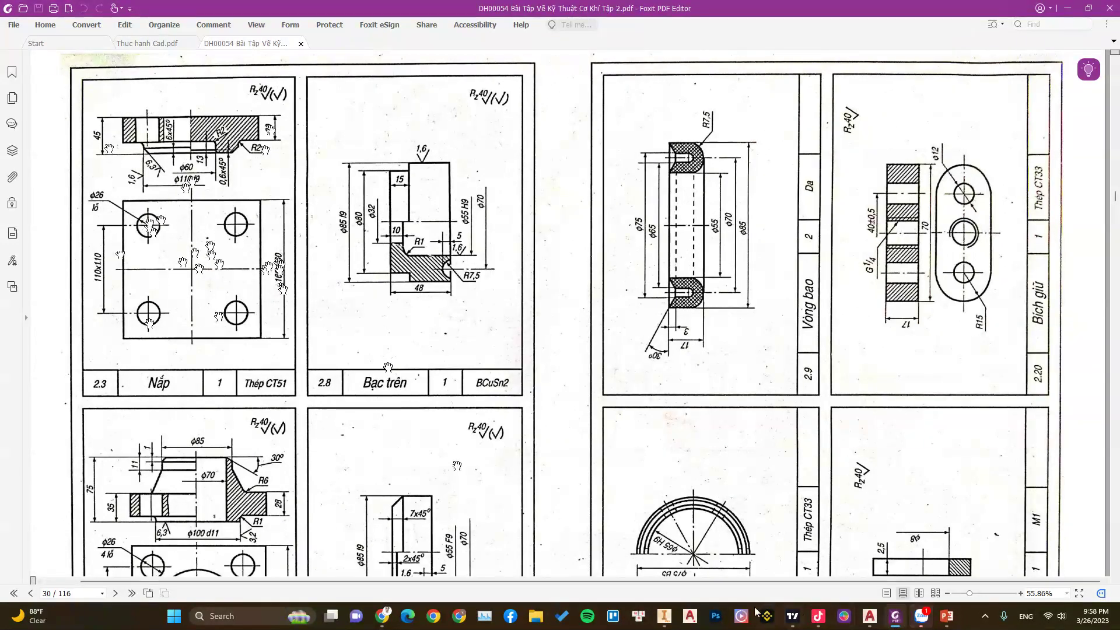
- Create a new Standard (mm).ipt part and begin a new 2D sketch
click(664, 620)
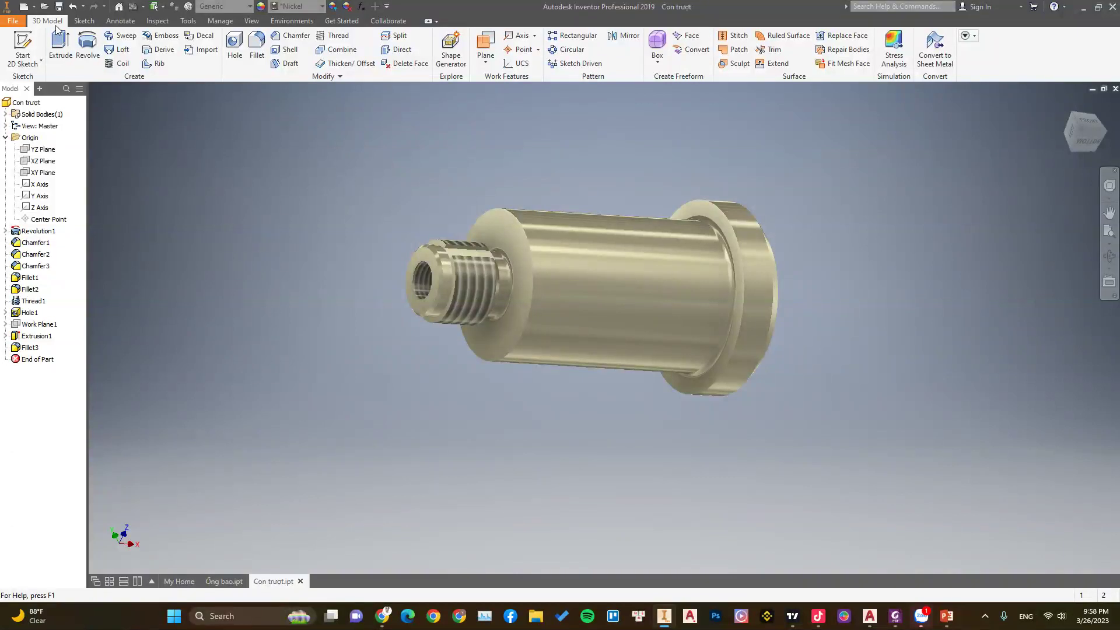
click(23, 6)
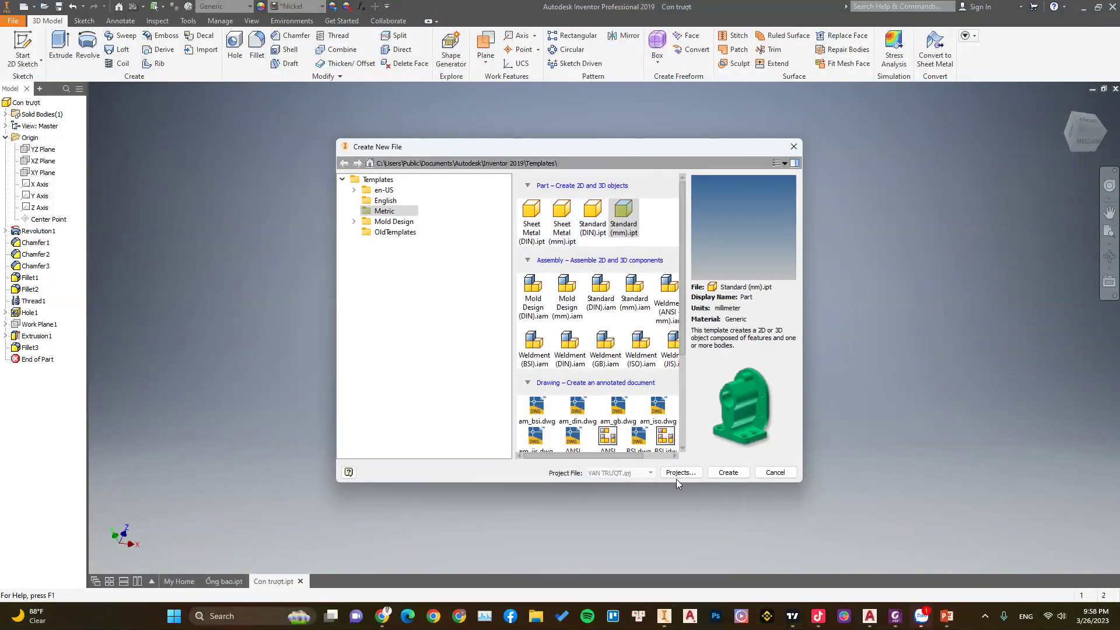
click(728, 473)
right_click(510, 239)
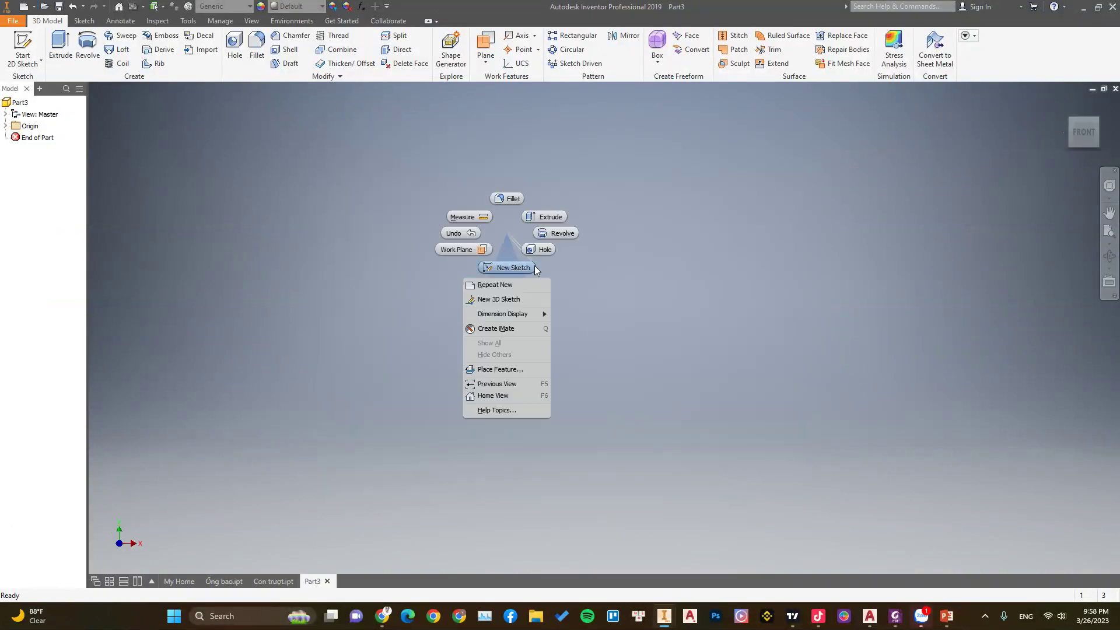
click(512, 284)
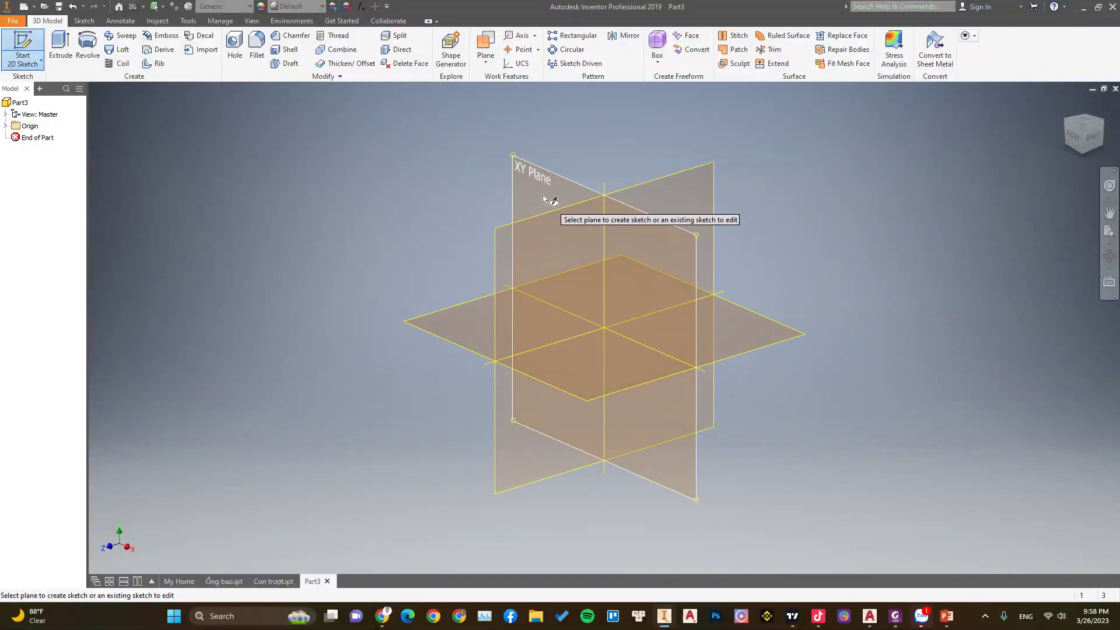
- Sketch a 160 × 160 mm centre-point rectangle at the origin on the XZ plane
click(463, 318)
click(1097, 106)
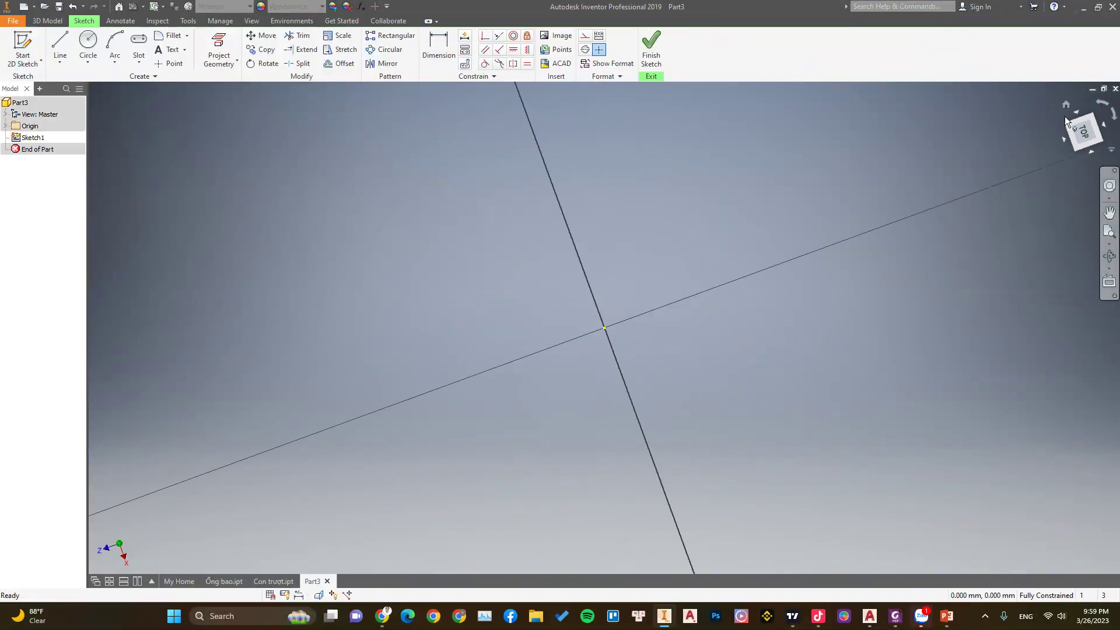
right_click(464, 211)
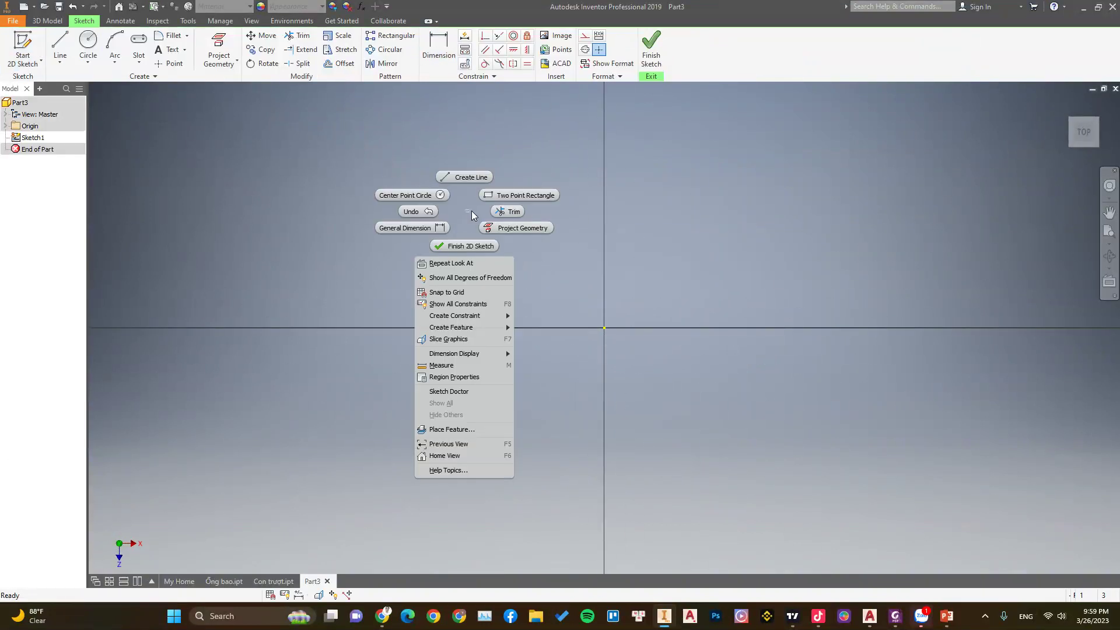
click(138, 63)
click(164, 129)
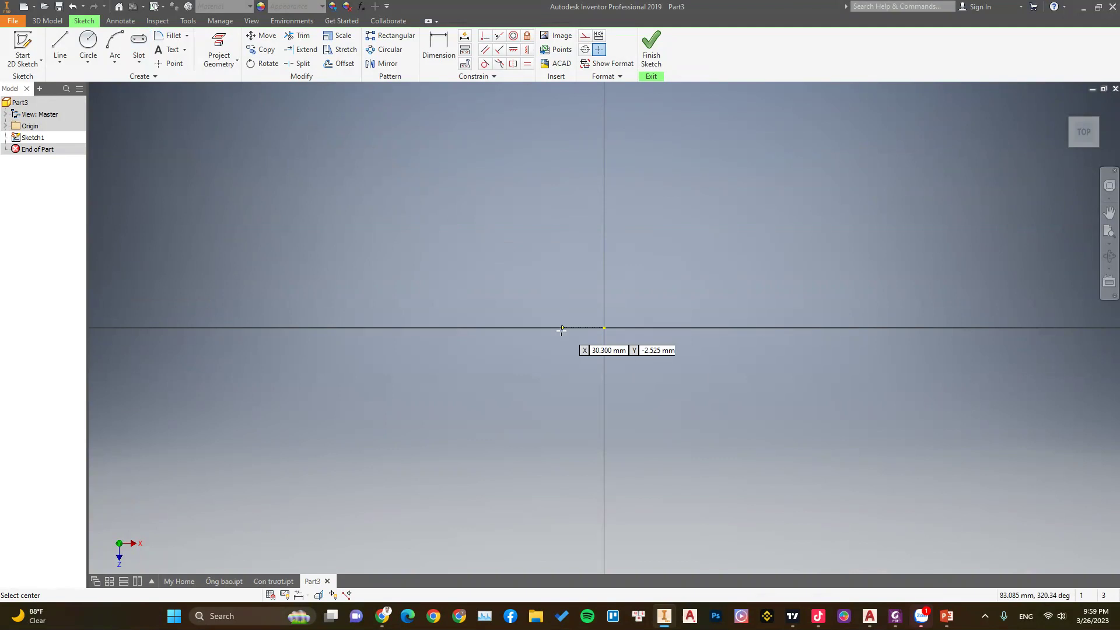
click(604, 328)
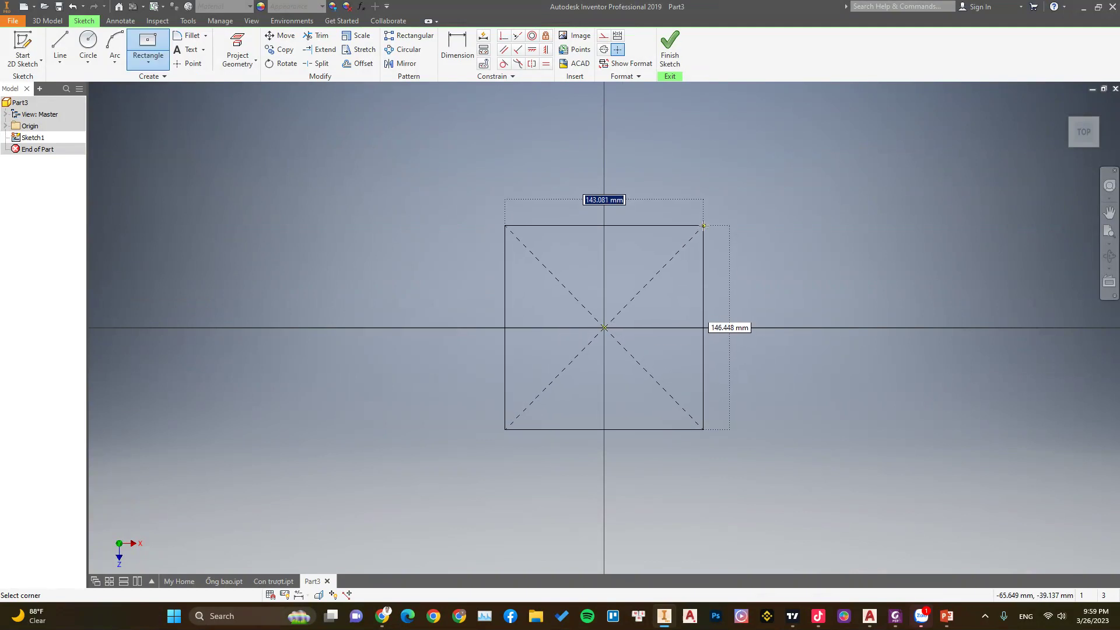
text(160)
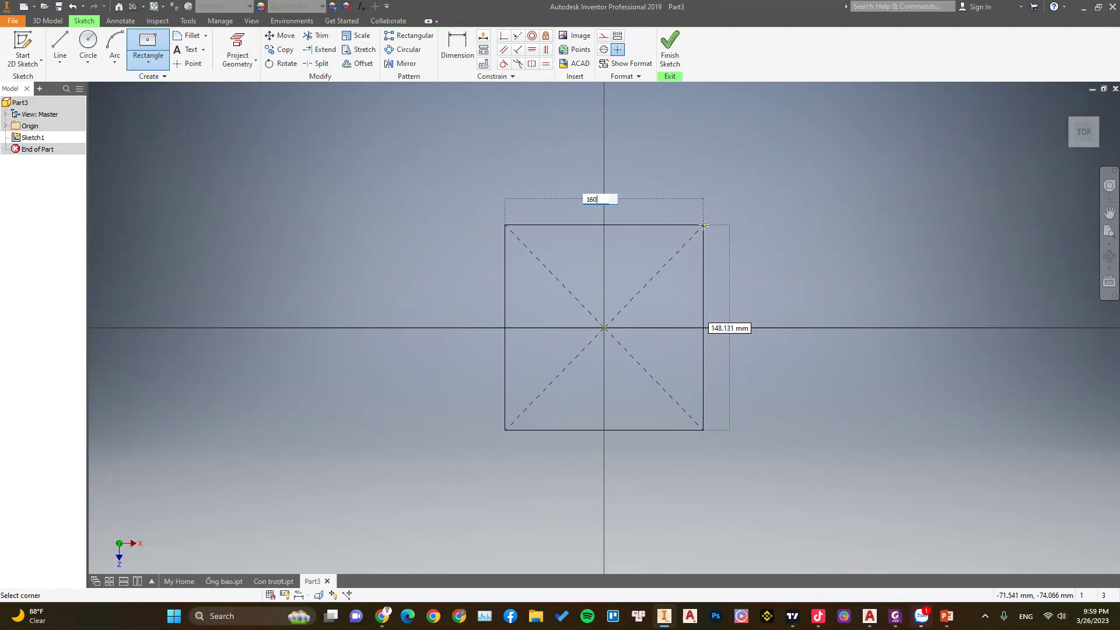
key(Tab)
text(160)
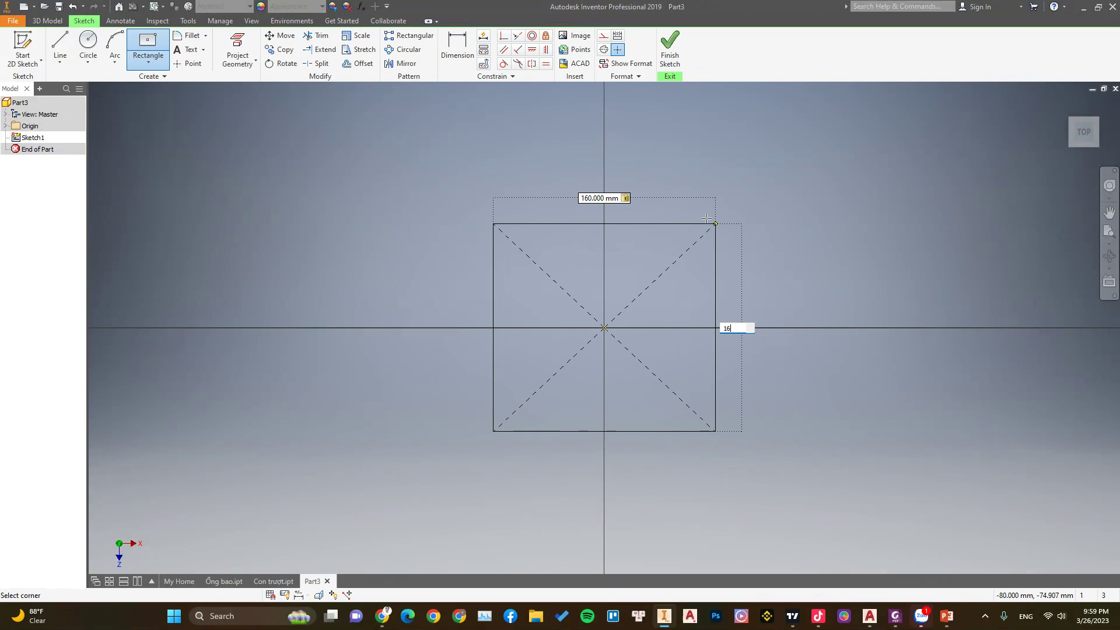
key(Tab)
key(Return)
right_click(713, 159)
click(758, 169)
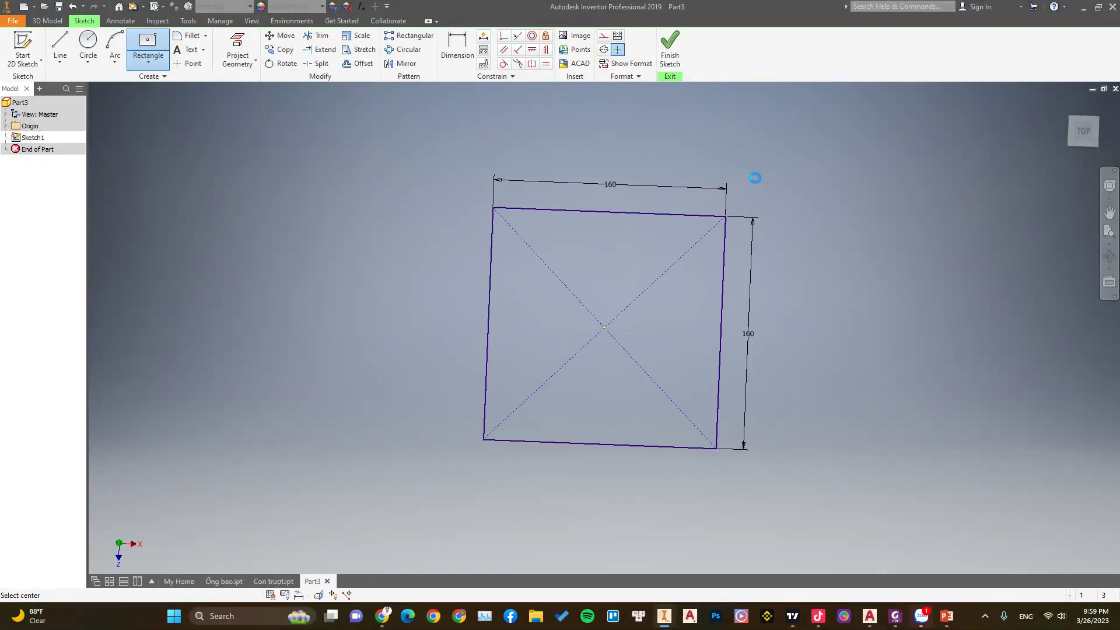
- Extrude the square profile 35 mm into a solid block
right_click(490, 221)
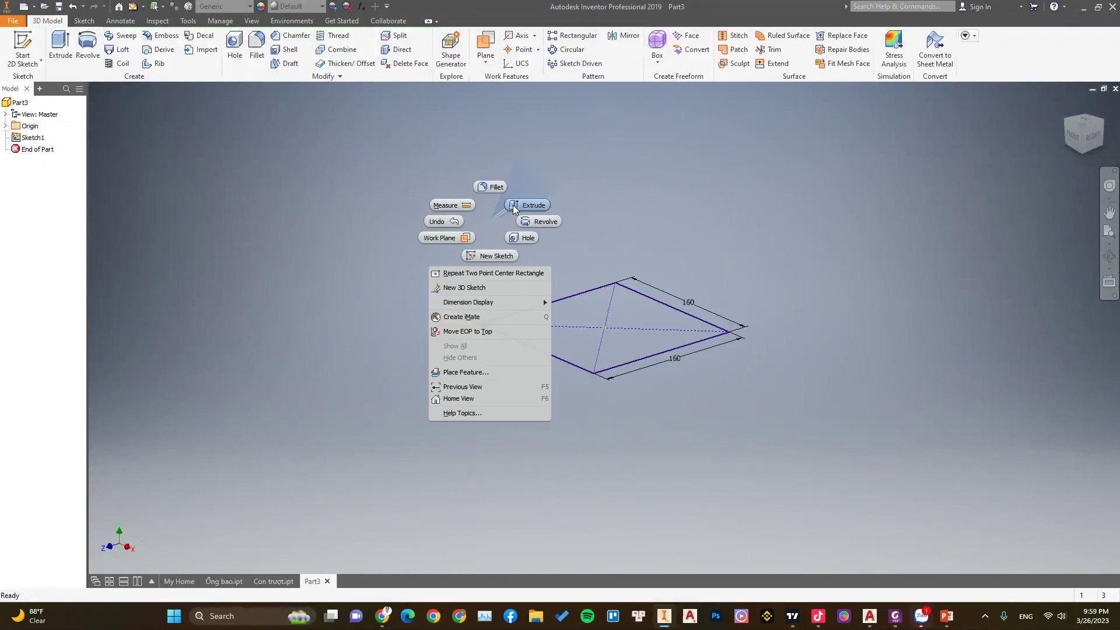
click(443, 220)
text(35)
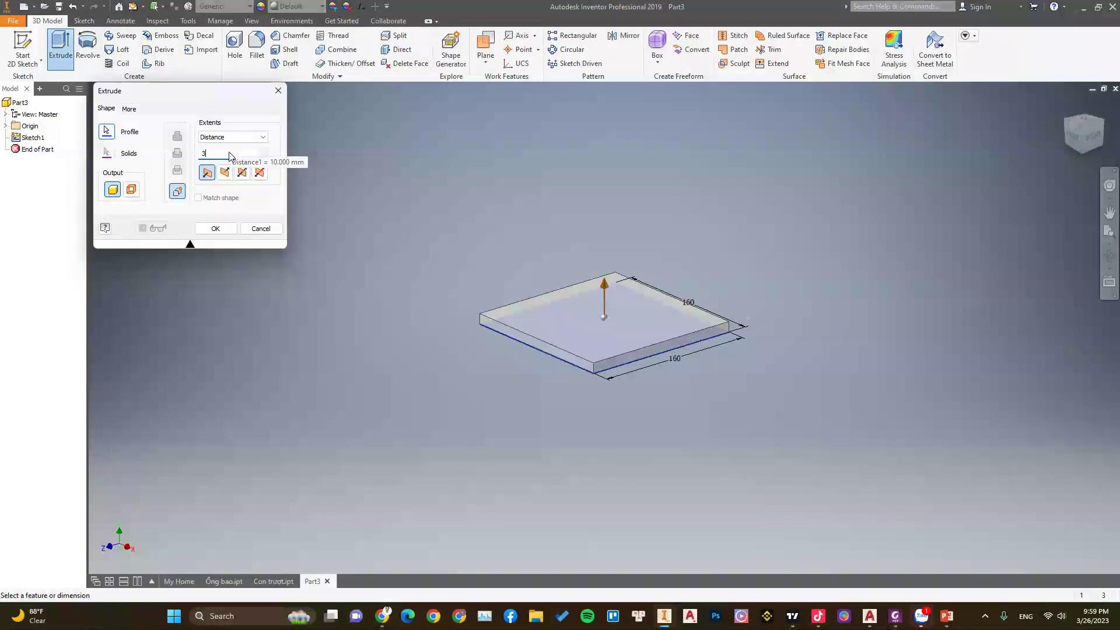
click(215, 228)
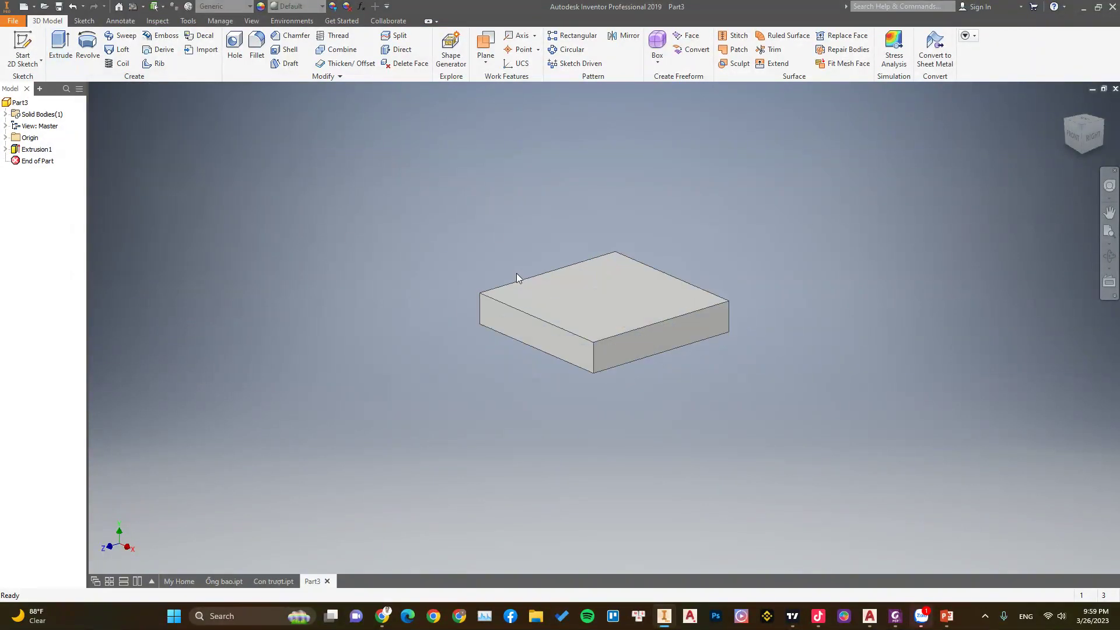
click(588, 299)
click(753, 420)
- Sketch a 110 mm diameter circle centred on the origin of the block's bottom face
shift+middle_drag(668, 395, 672, 312)
click(647, 311)
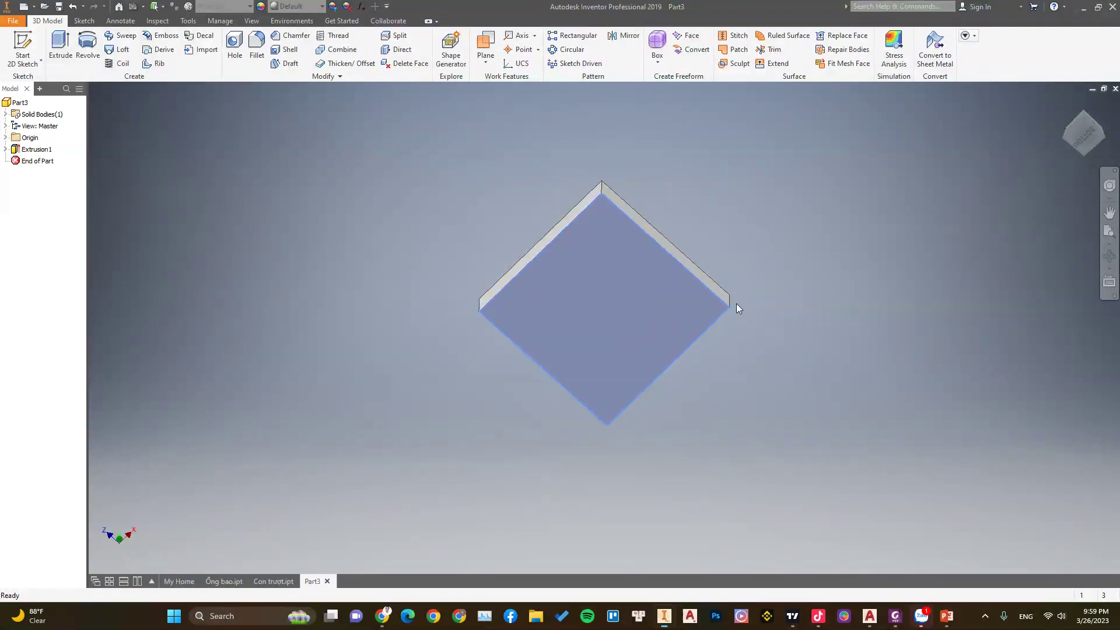
key(s)
right_click(510, 153)
click(474, 170)
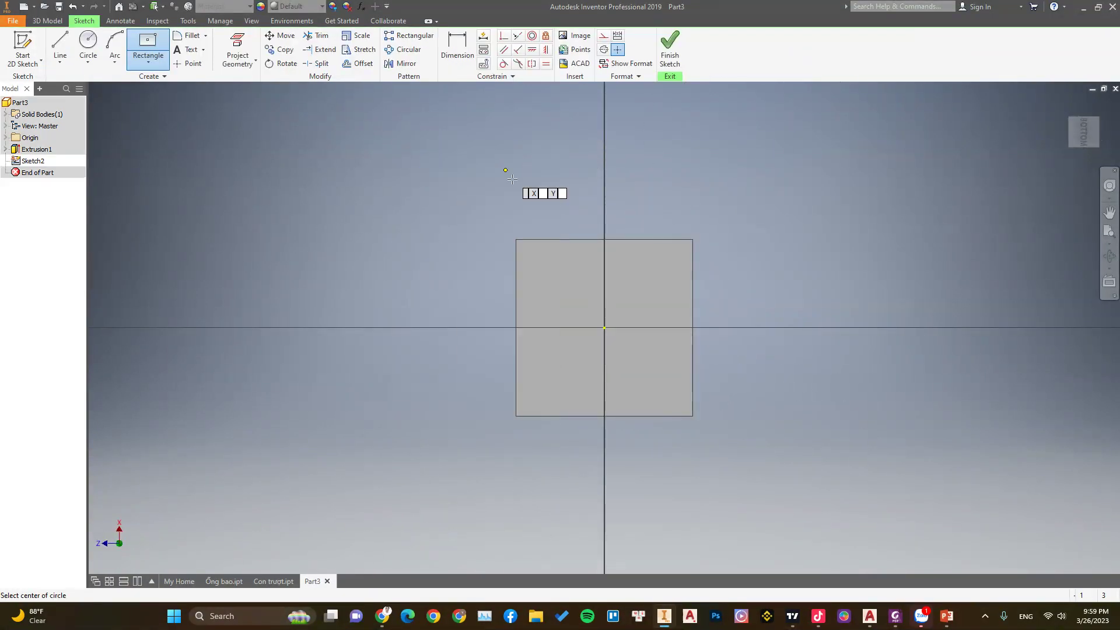
click(603, 328)
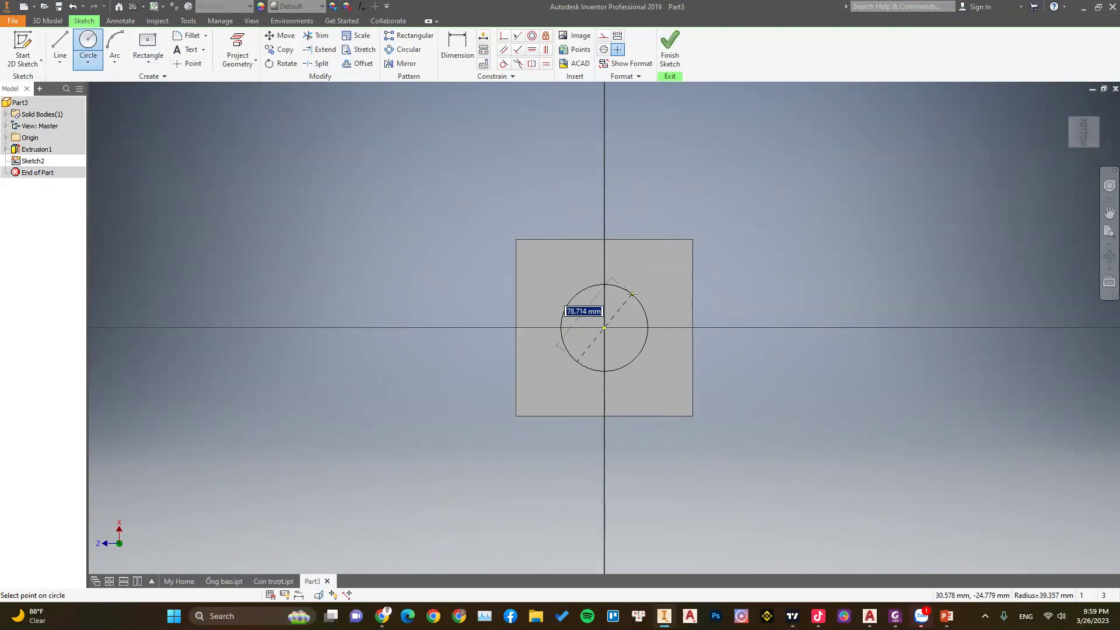
text(110)
key(Return)
right_click(532, 176)
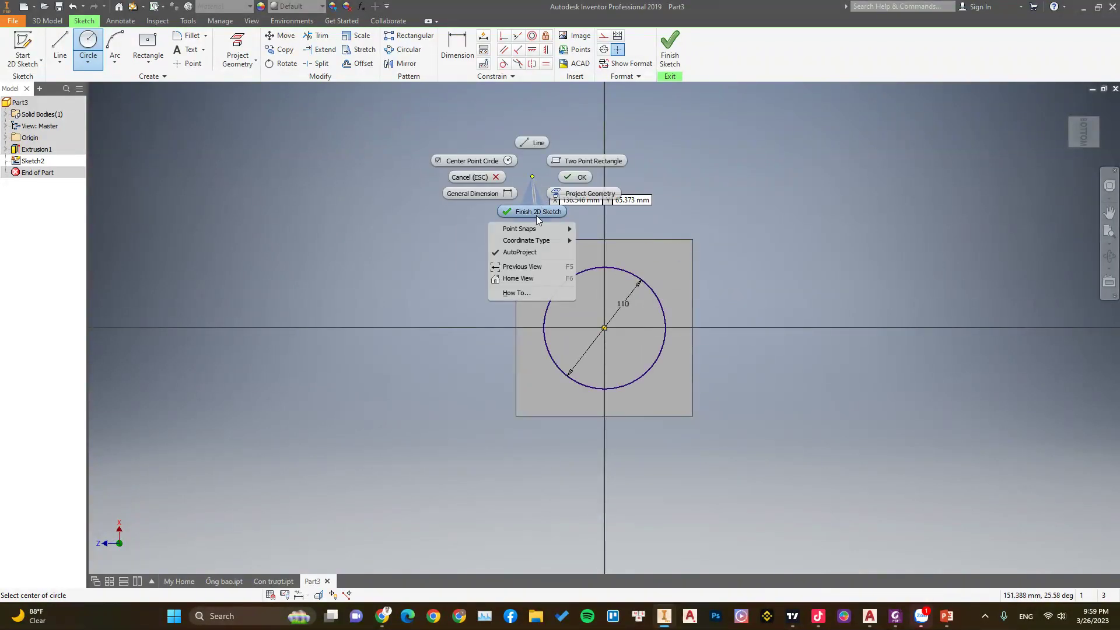
click(537, 211)
- Extrude the 110 mm circle 15 mm to form the centre recess
right_click(505, 174)
click(542, 156)
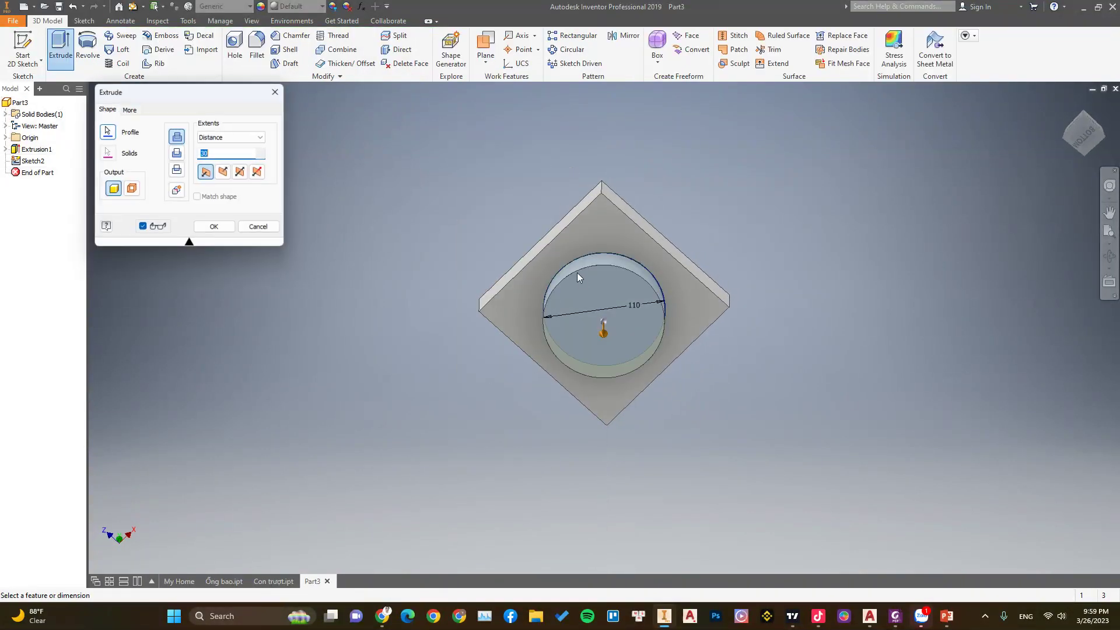
text(15)
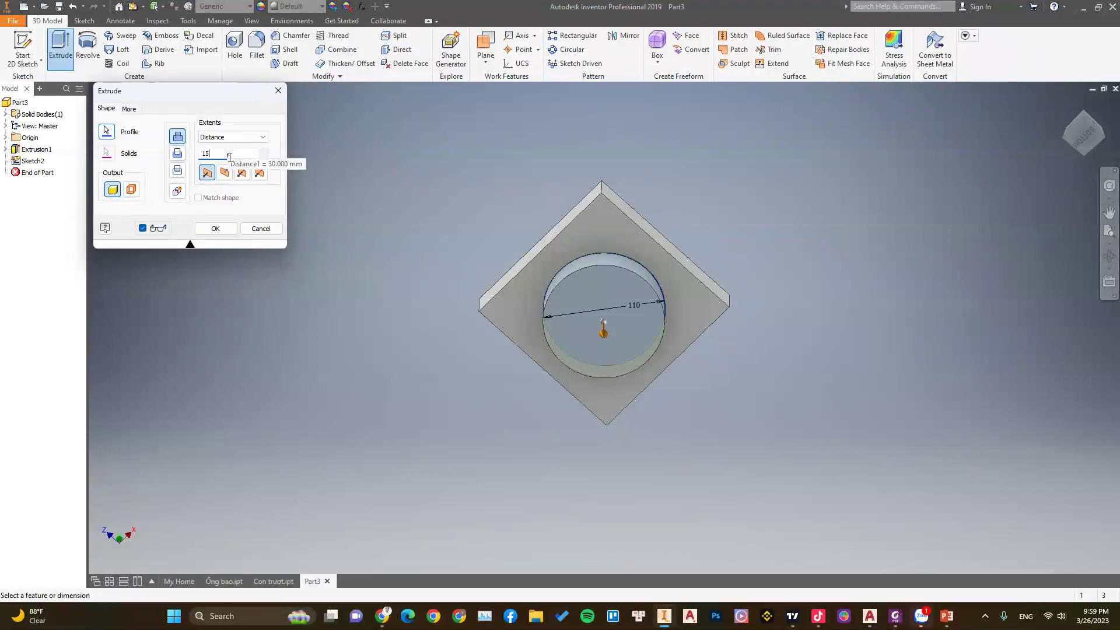
click(215, 228)
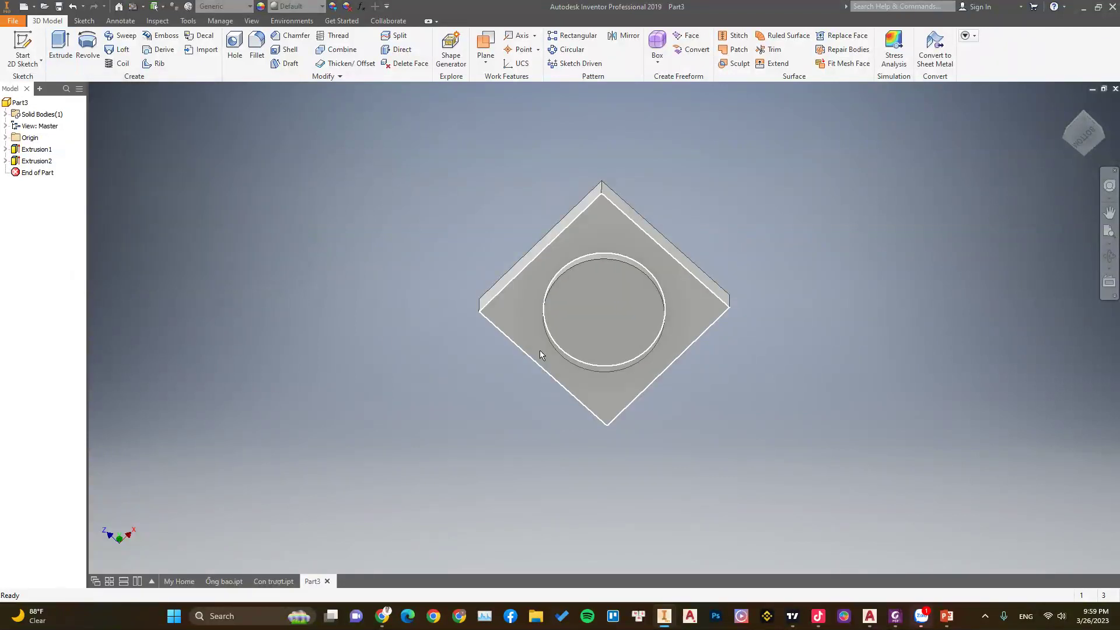
shift+middle_drag(540, 350, 579, 312)
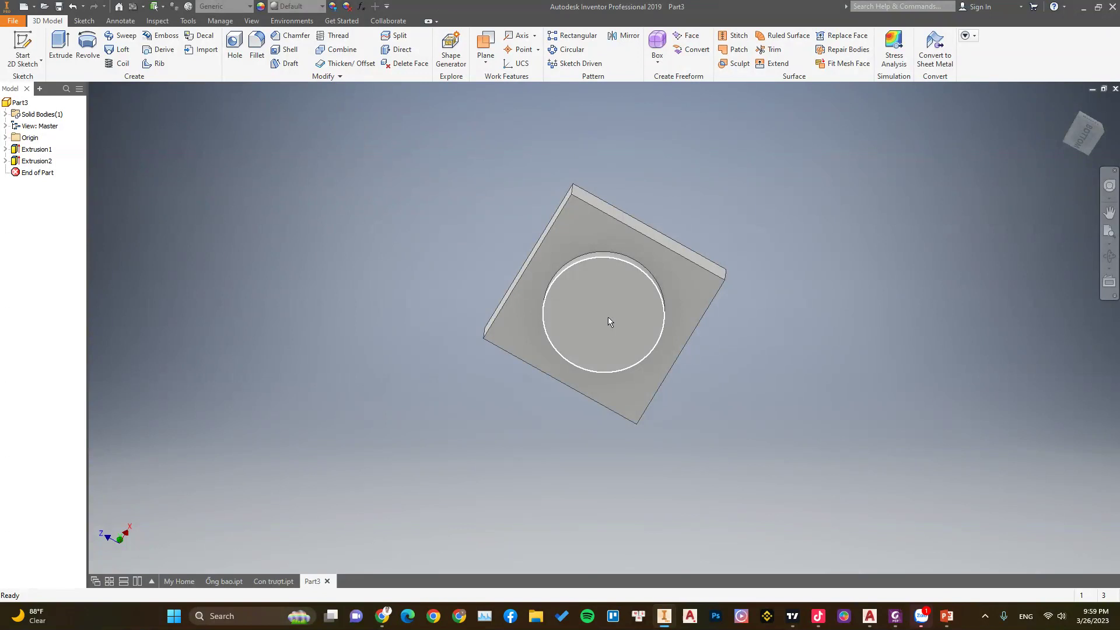
- Place a hole on the recess face, concentric with the recess
right_click(385, 188)
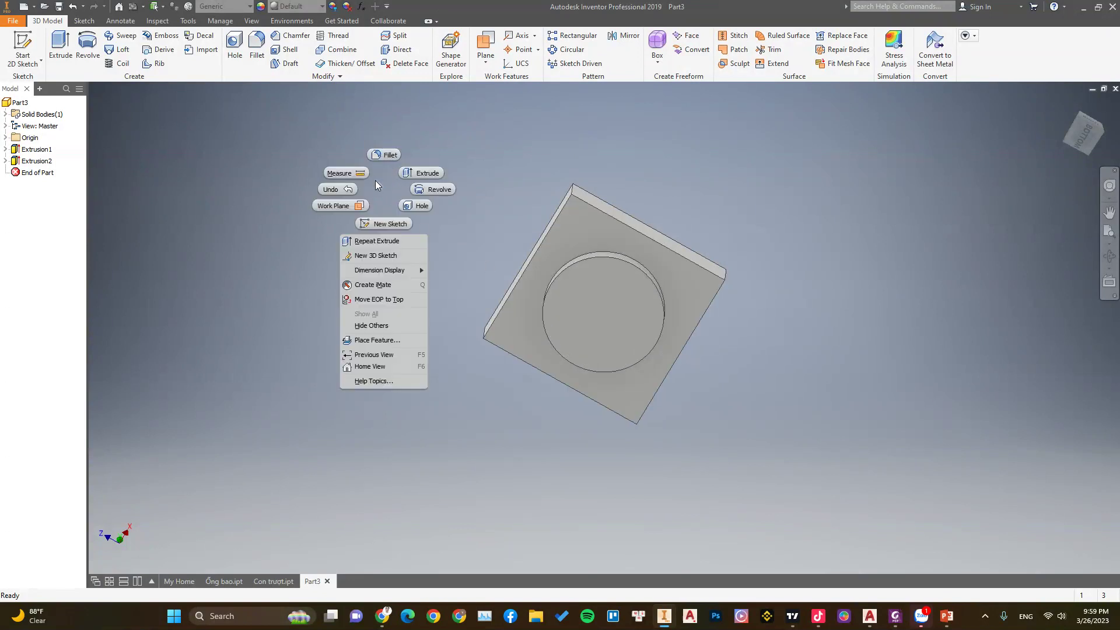
click(375, 180)
click(232, 42)
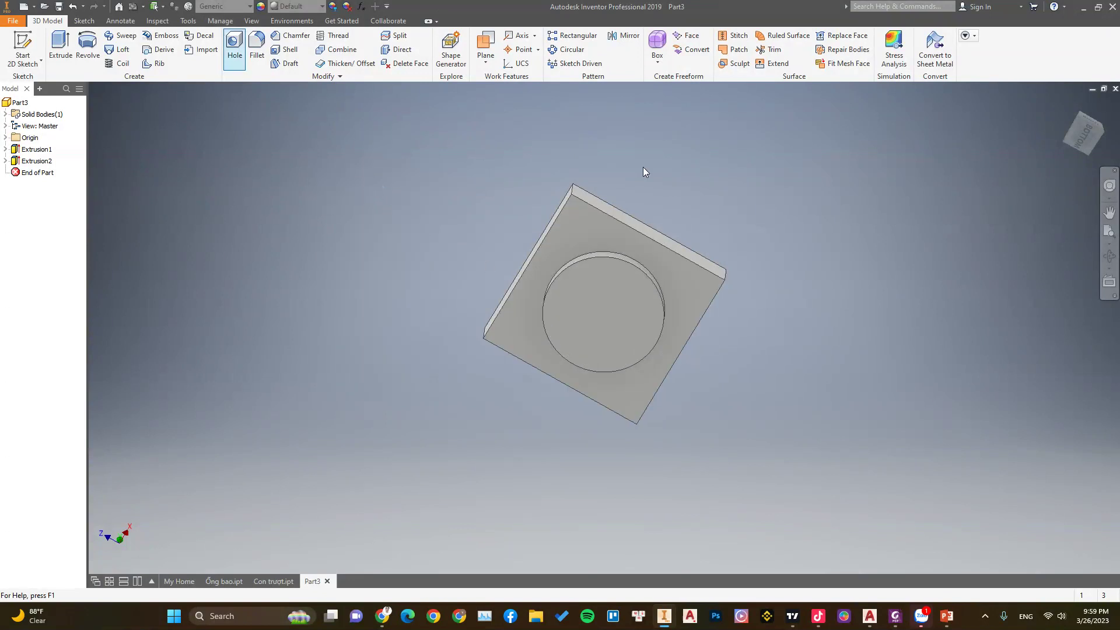
click(601, 292)
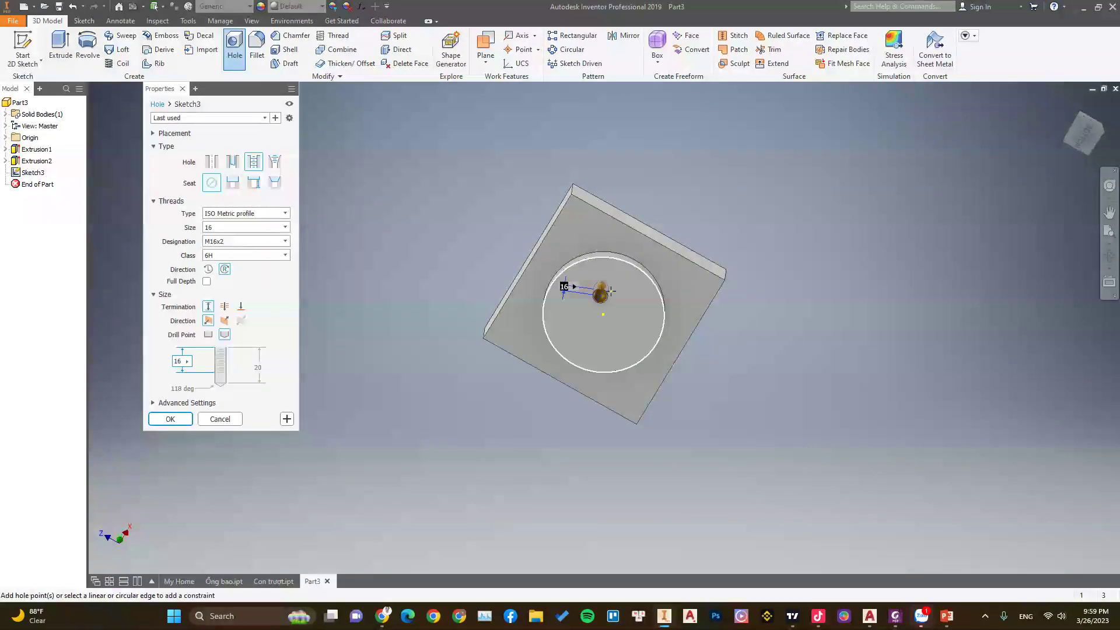
click(659, 292)
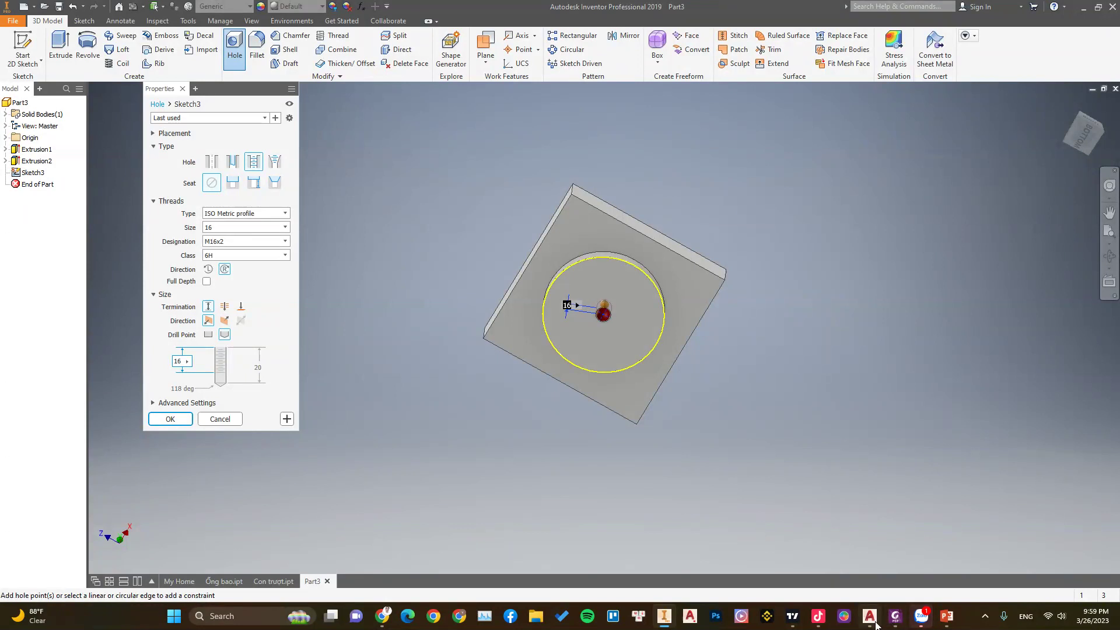
click(896, 622)
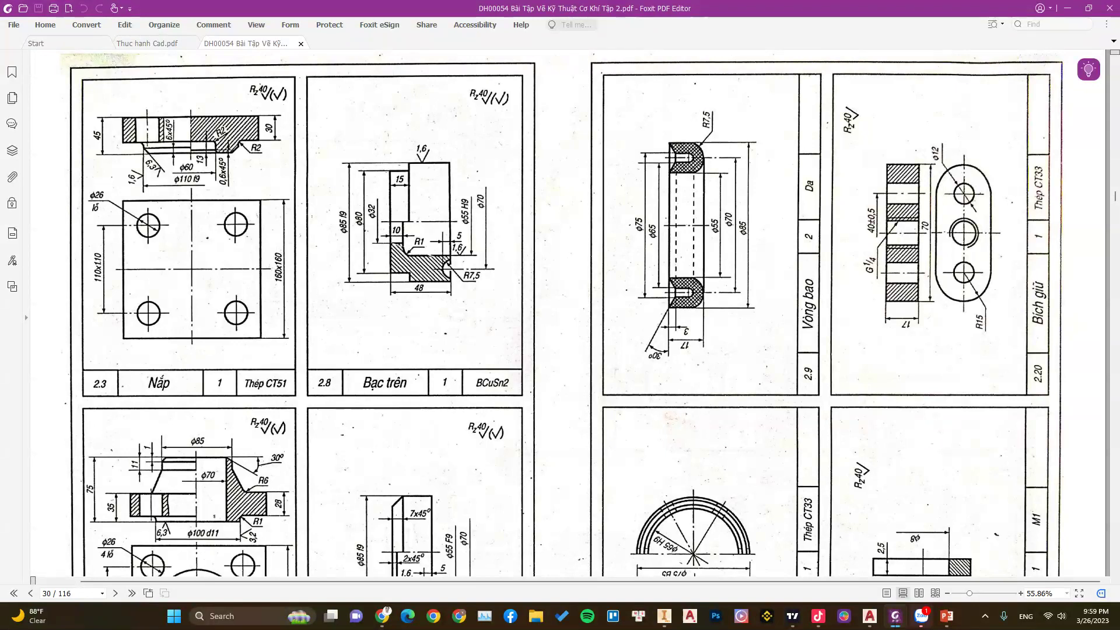
click(896, 621)
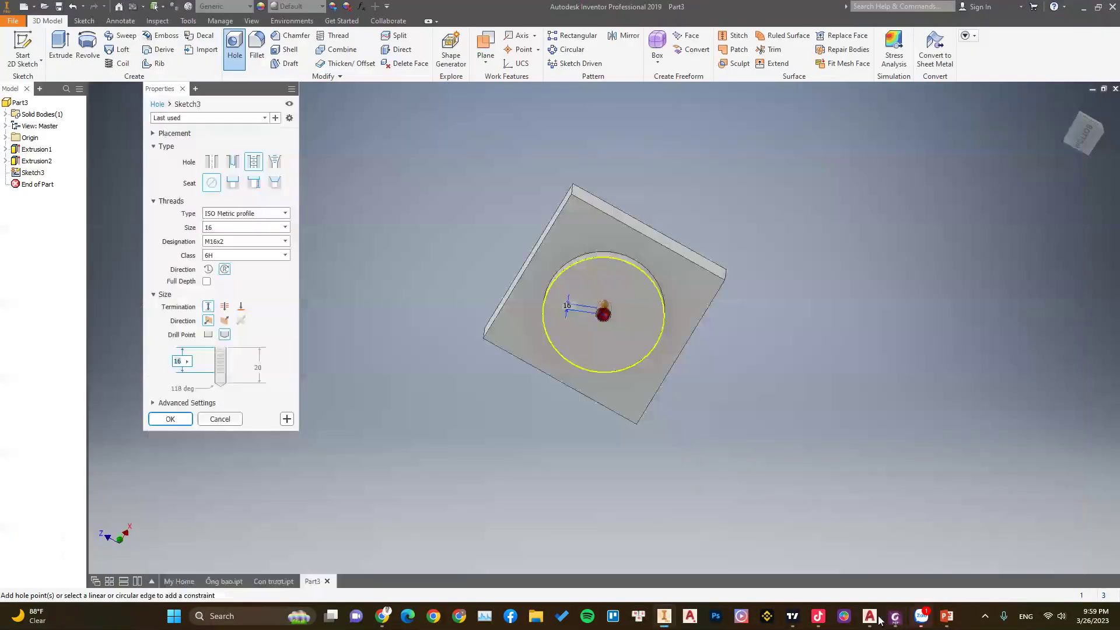
- Make it a plain flat-bottomed hole, 60 mm diameter and 13 mm deep
click(213, 167)
click(210, 242)
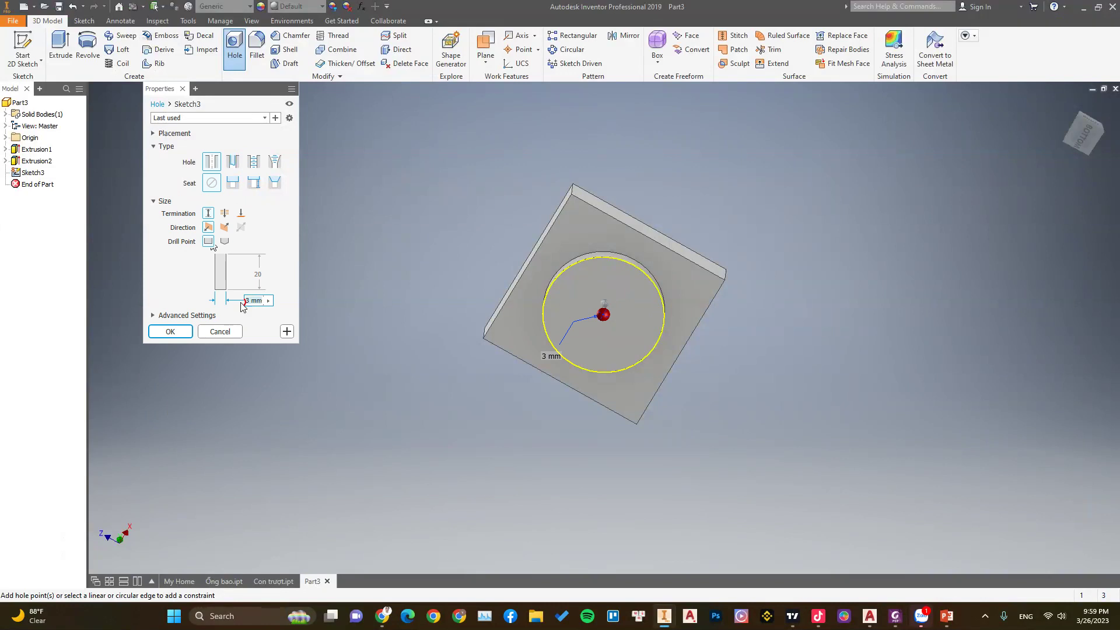
text(60)
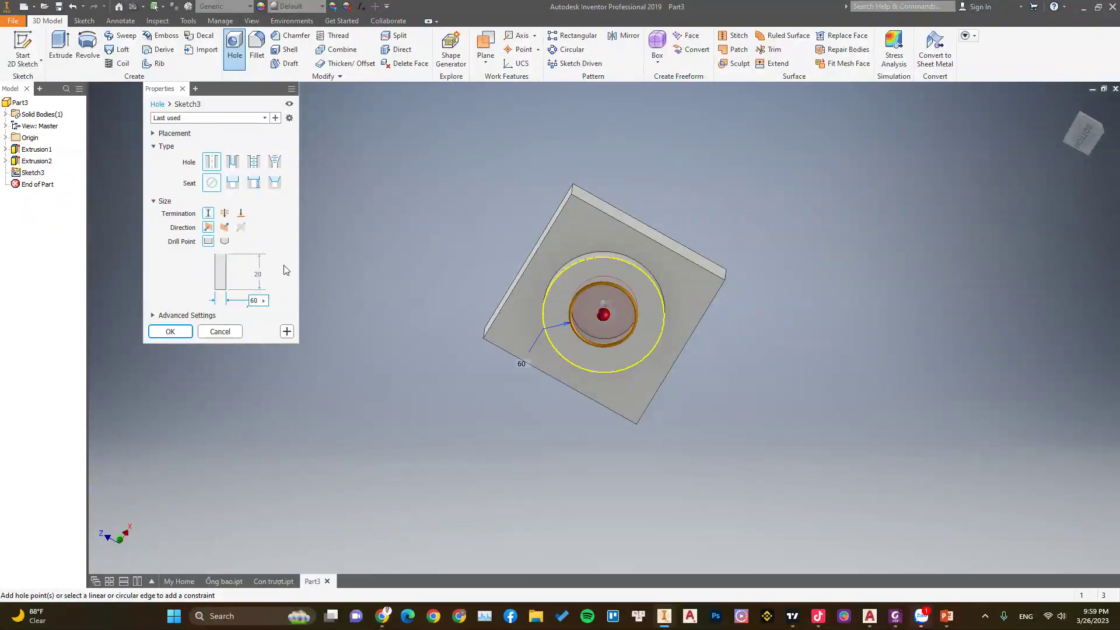
click(264, 276)
text(13)
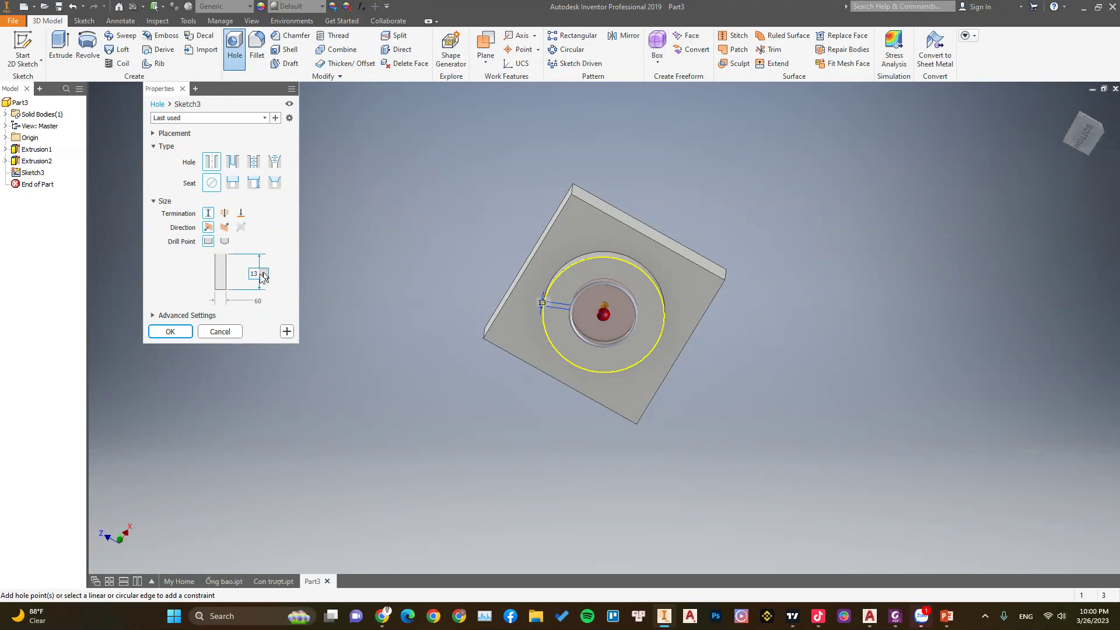
click(170, 331)
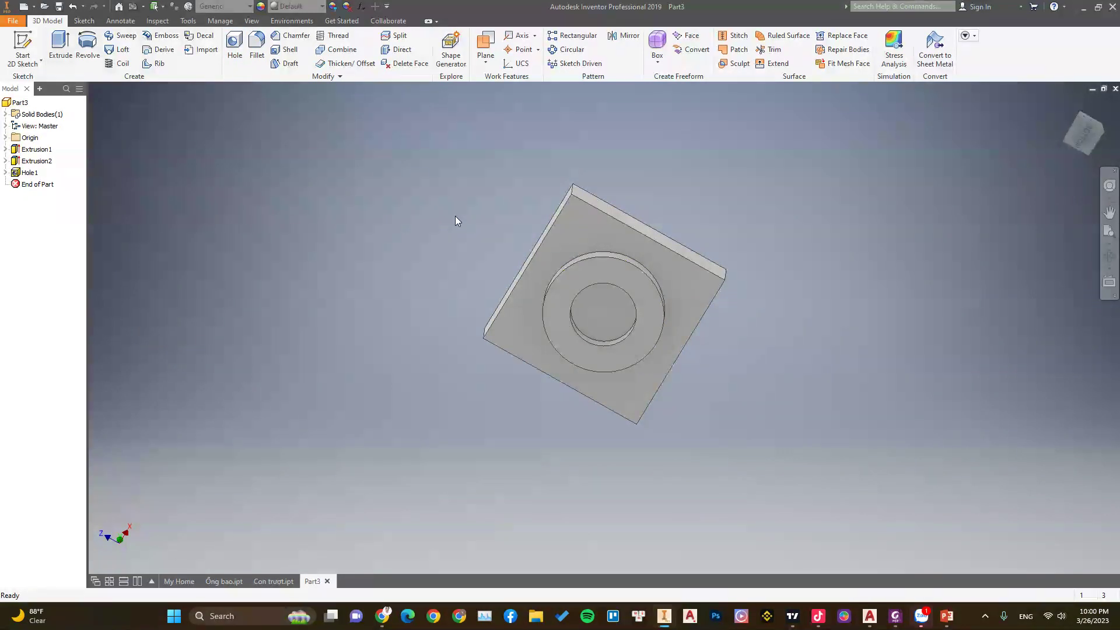
shift+middle_drag(506, 238, 492, 293)
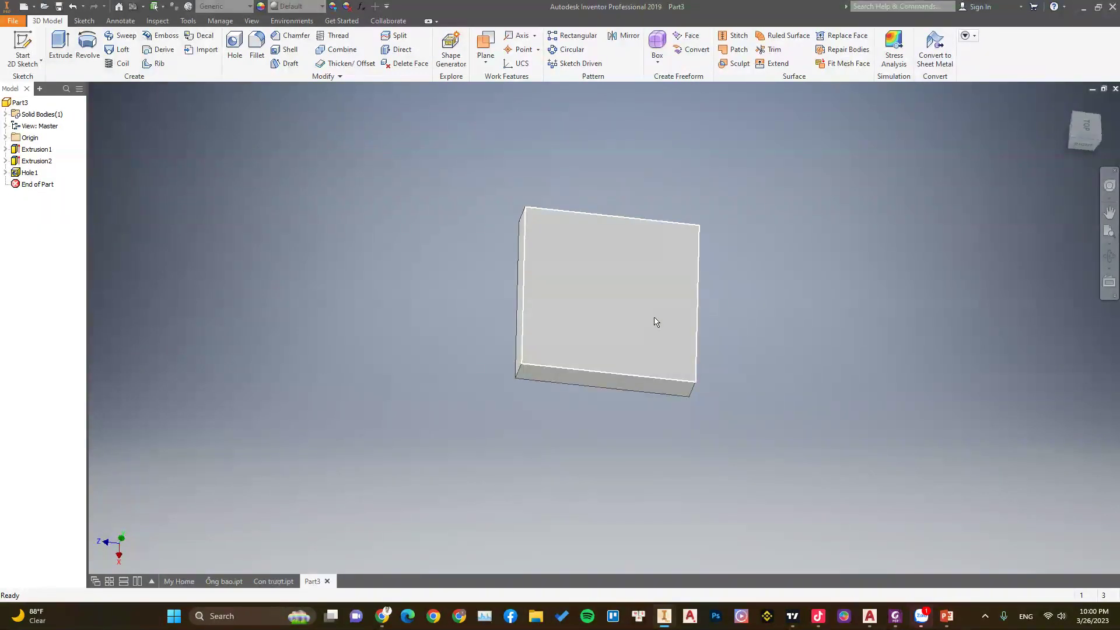
click(895, 616)
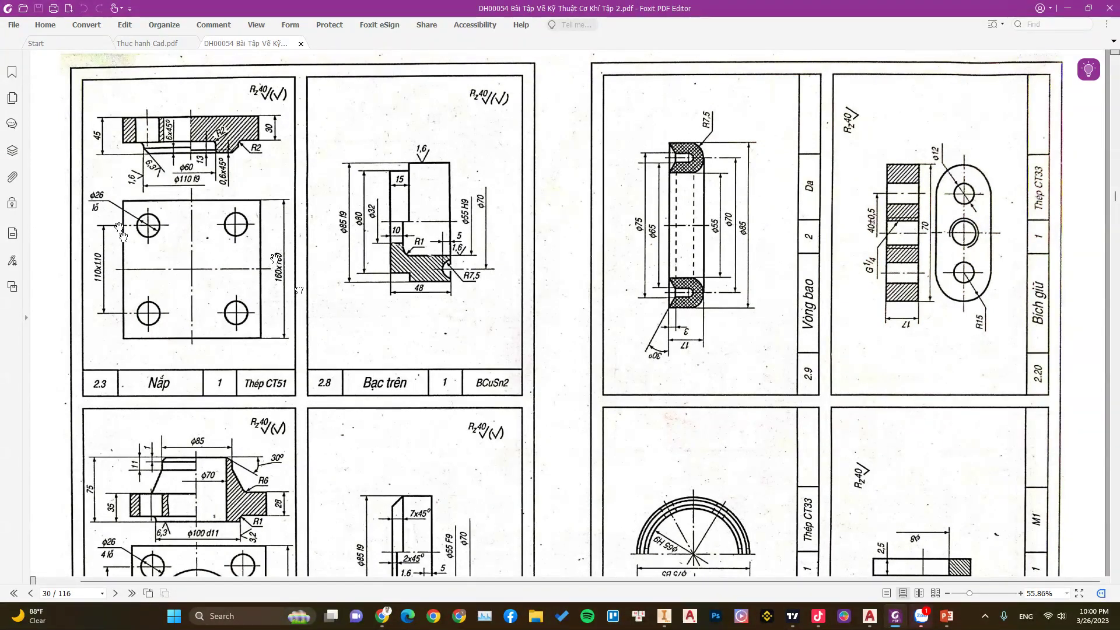
click(1067, 8)
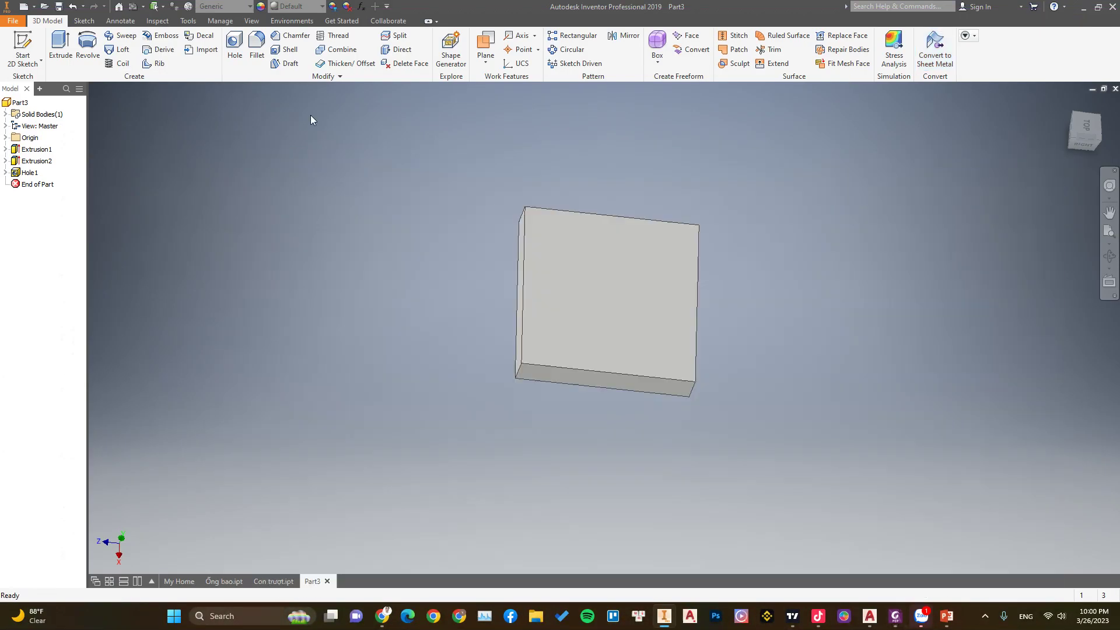
- Place a 26 mm hole on the plate's top face, 25 mm from the edge
click(239, 45)
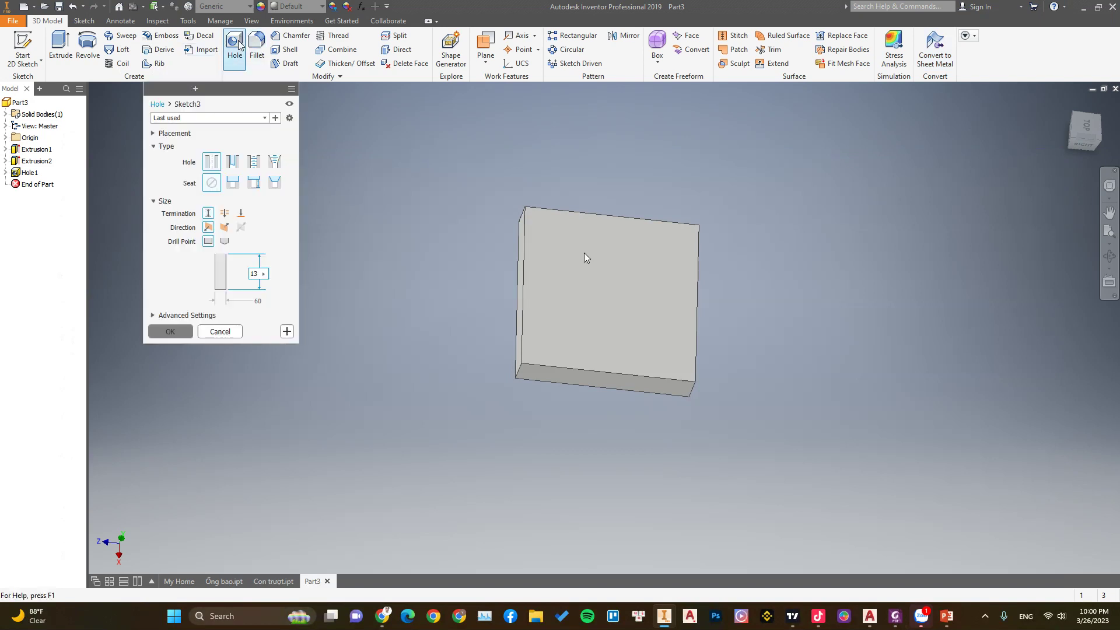
click(556, 229)
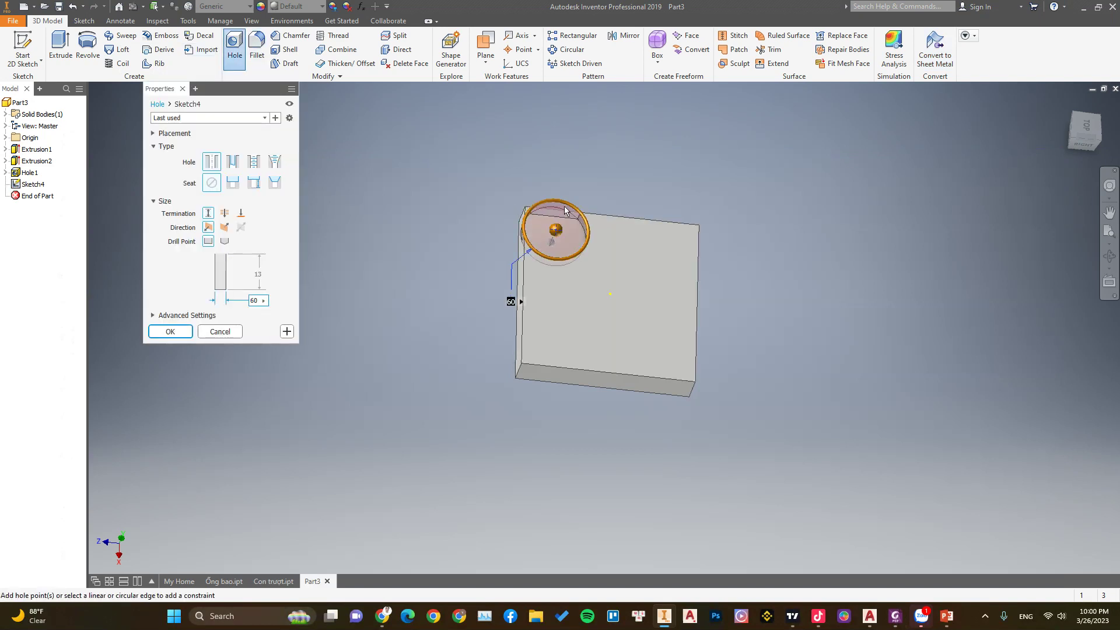
click(896, 616)
click(897, 619)
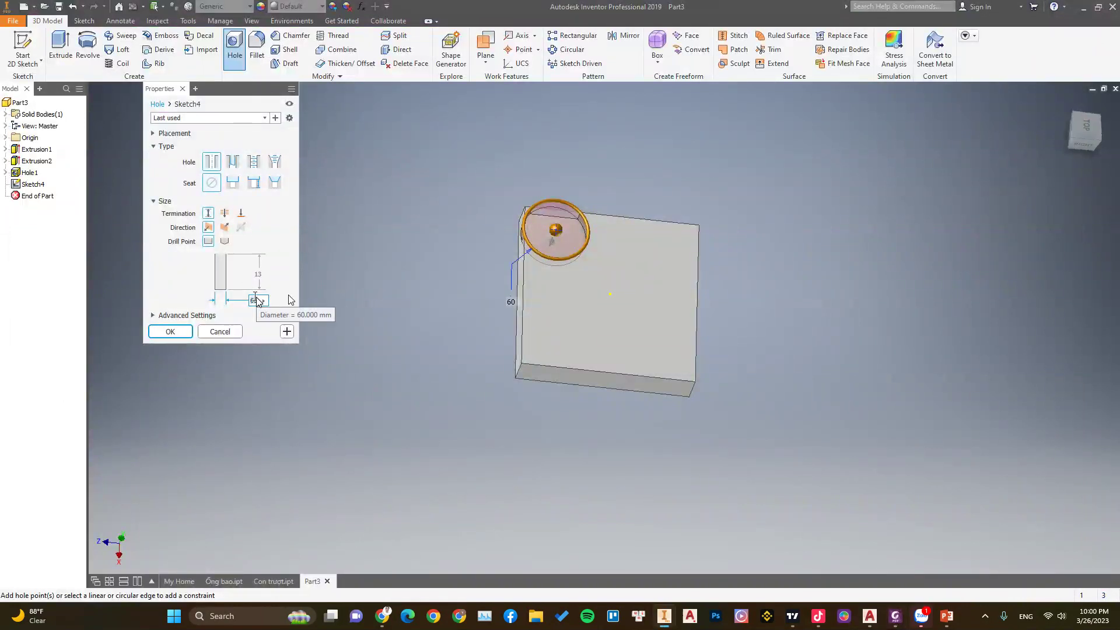
text(26)
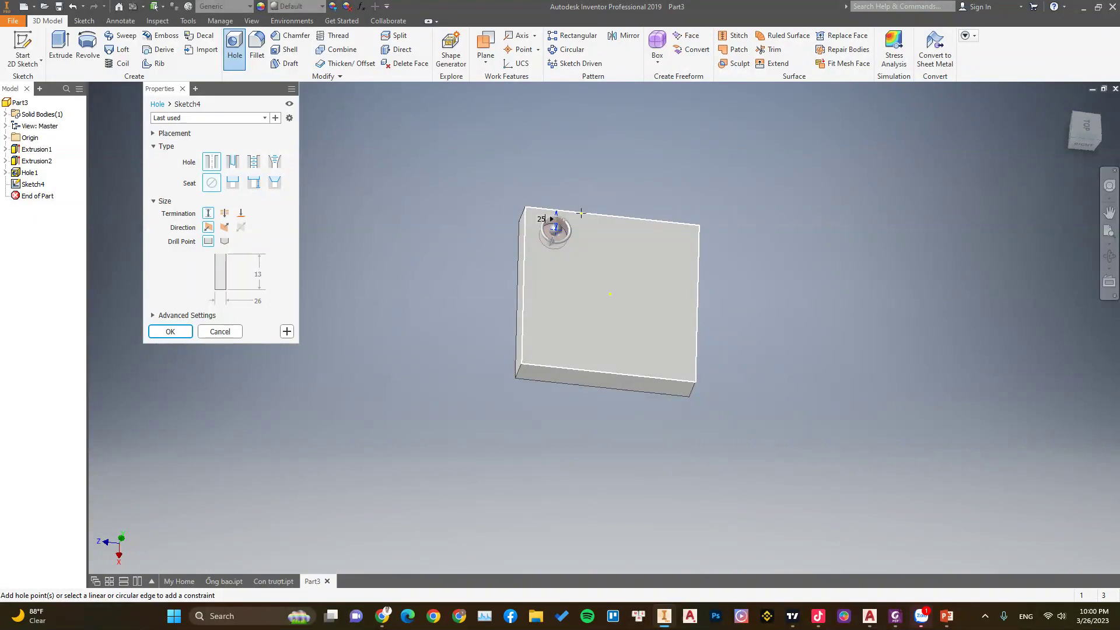
click(524, 262)
text(25)
key(Return)
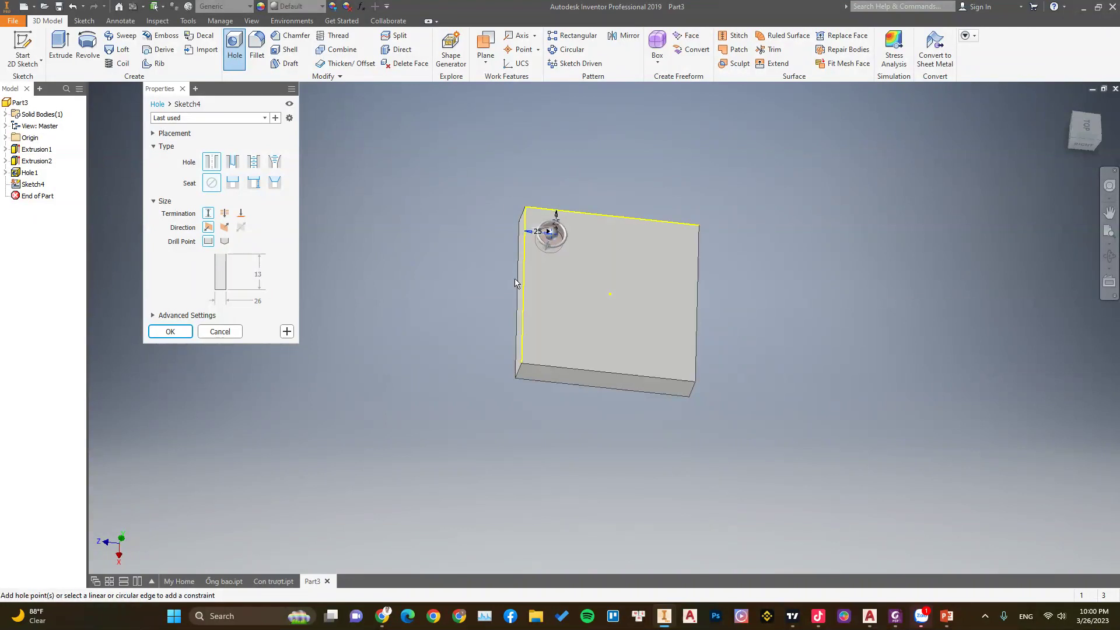
- Re-enter the 26 mm diameter and create the corner hole
drag(548, 244, 475, 299)
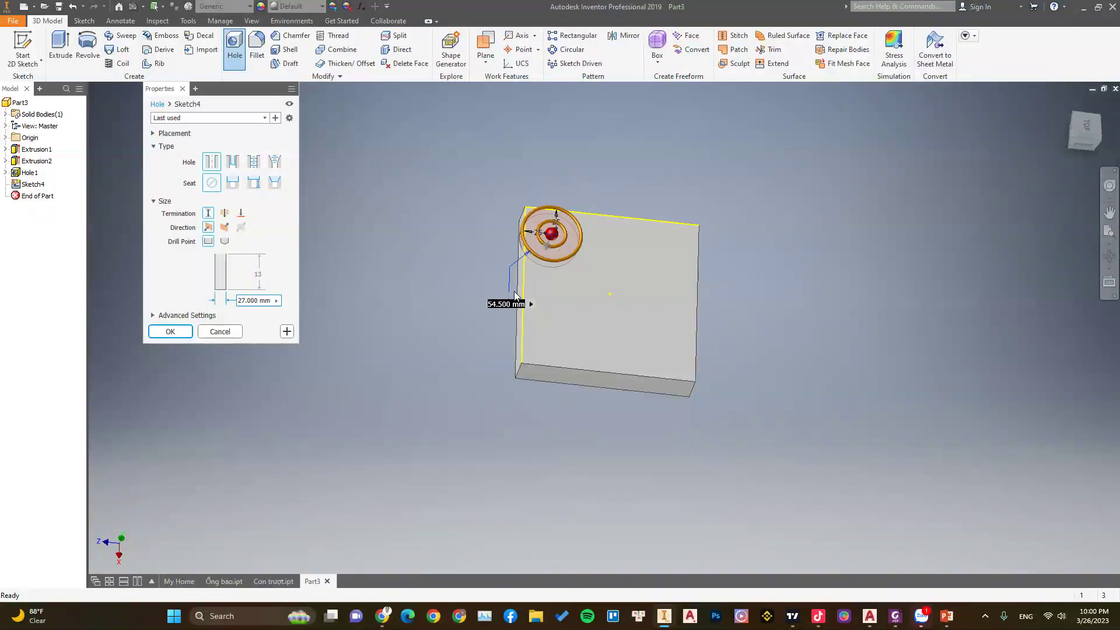
click(255, 300)
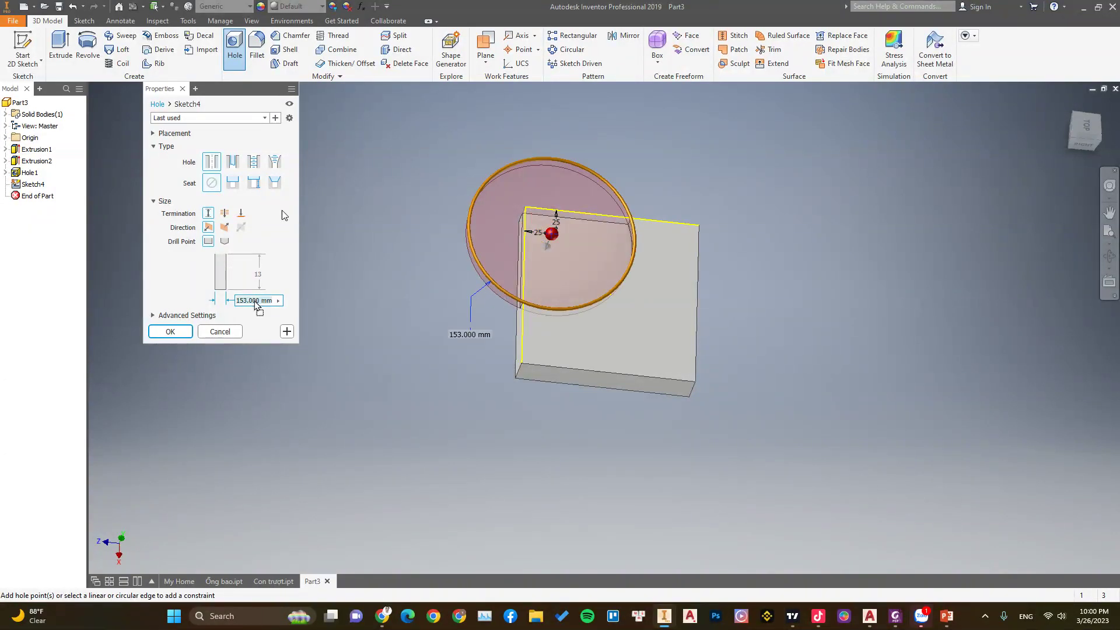
text(26)
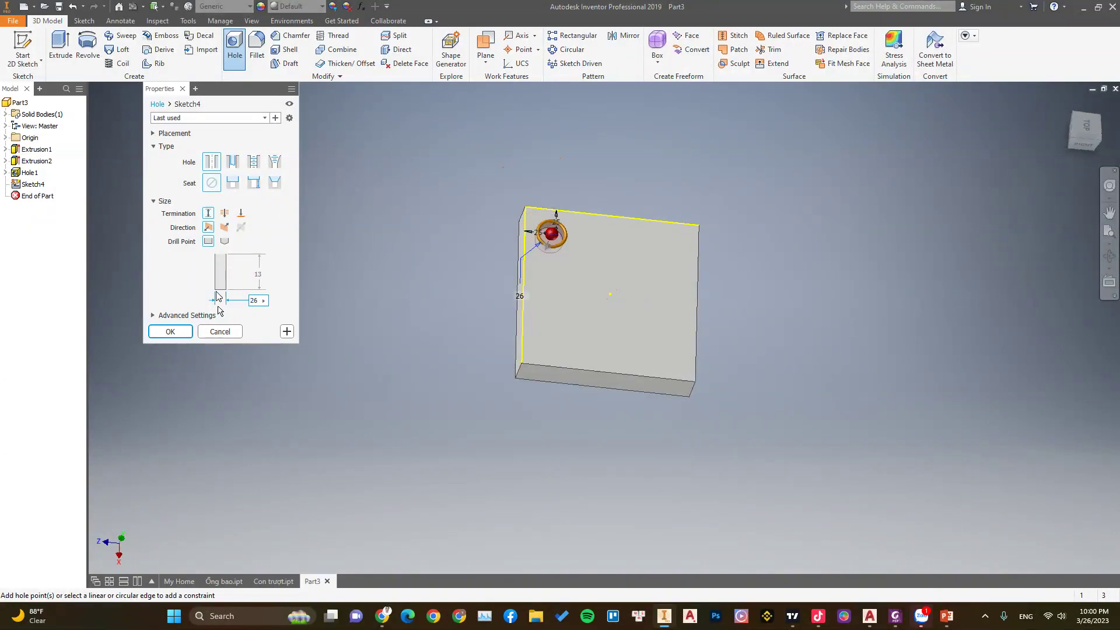
mouse_move(390, 333)
shift+middle_down()
mouse_move(505, 318)
mouse_move(582, 228)
shift+middle_up()
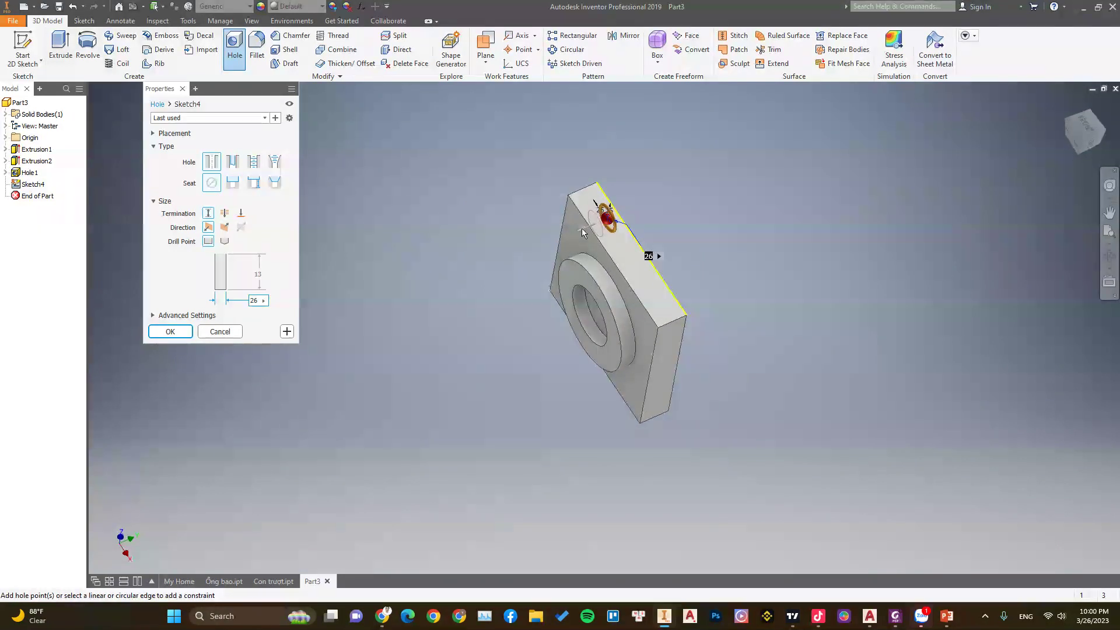
click(169, 331)
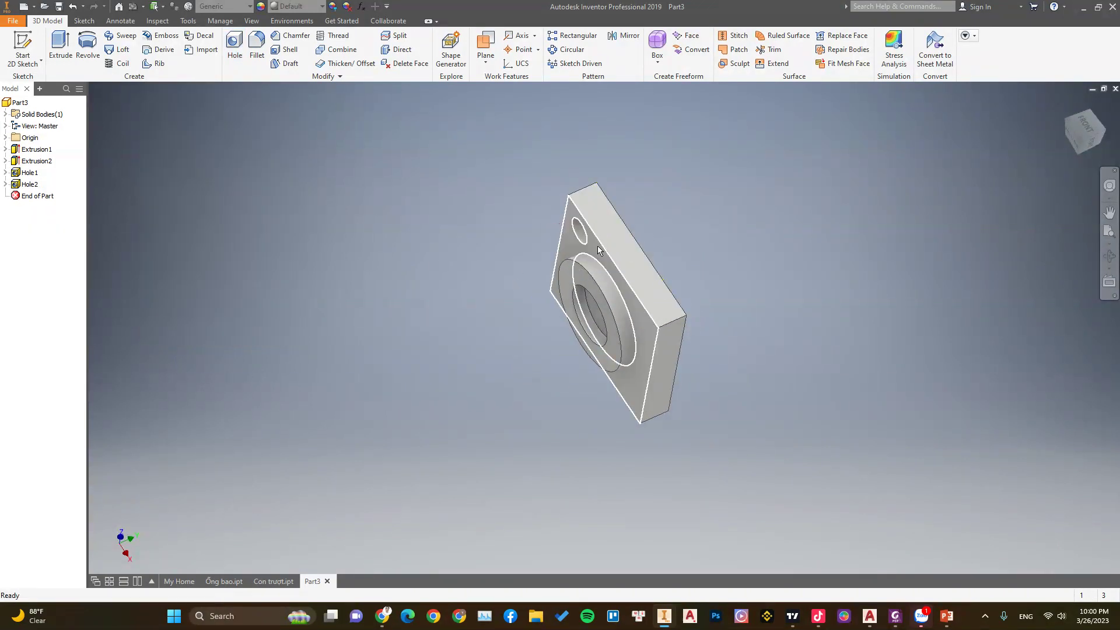
mouse_move(598, 246)
shift+middle_down()
mouse_move(390, 300)
mouse_move(487, 263)
mouse_move(425, 295)
mouse_move(444, 281)
shift+middle_up()
scroll(527, 262, down, 3)
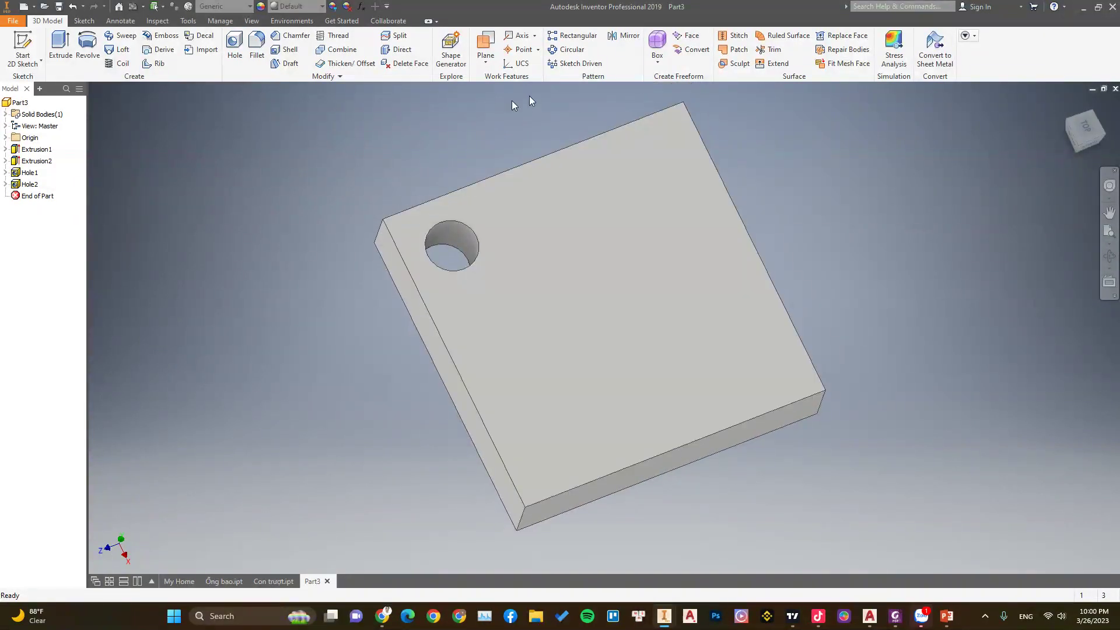
- Pattern Hole2 along the plate's top edge, reversed, with 110 mm spacing
click(575, 36)
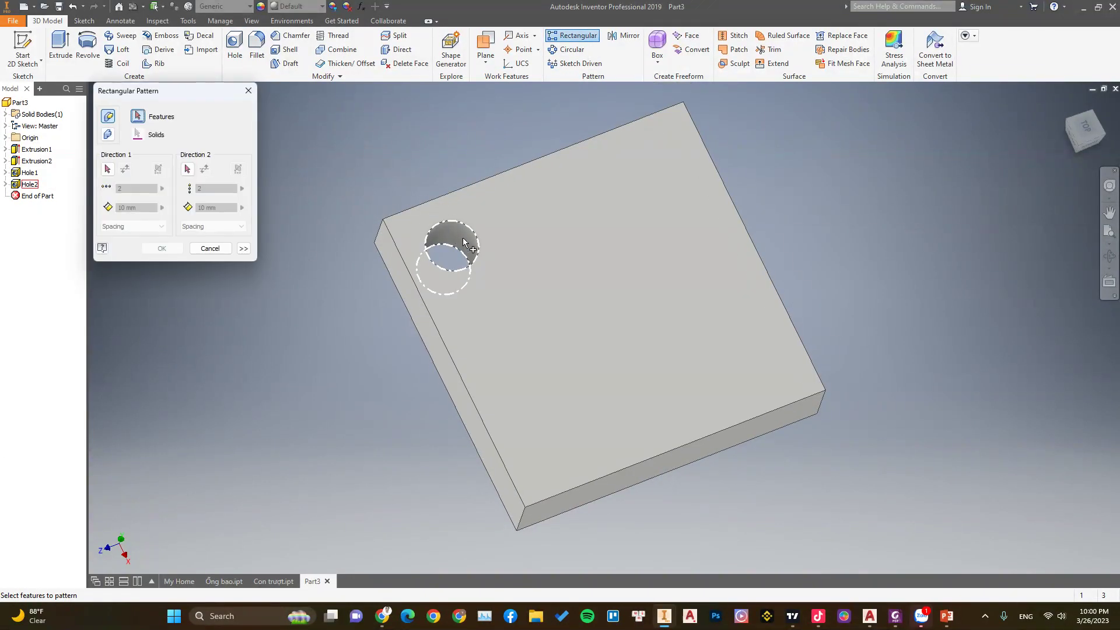
click(108, 169)
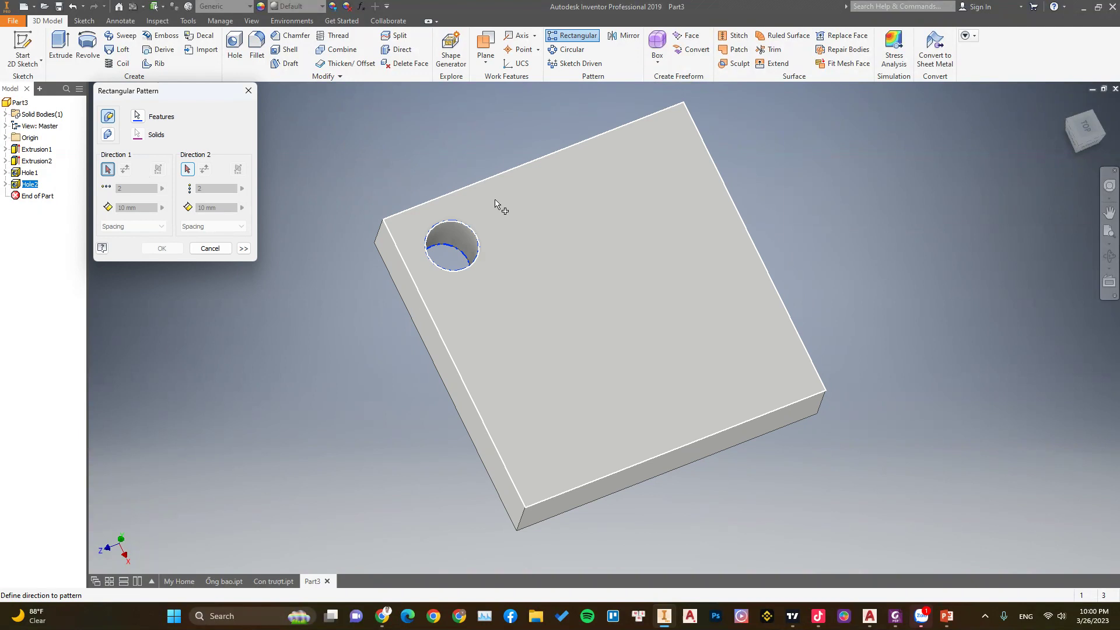
click(499, 177)
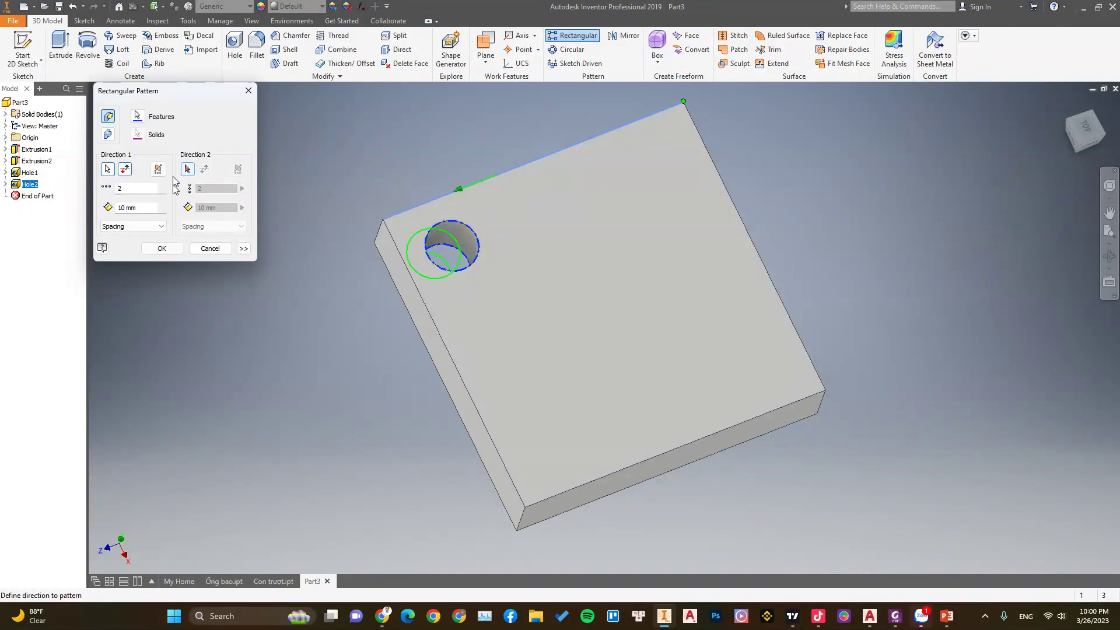
click(125, 170)
click(140, 208)
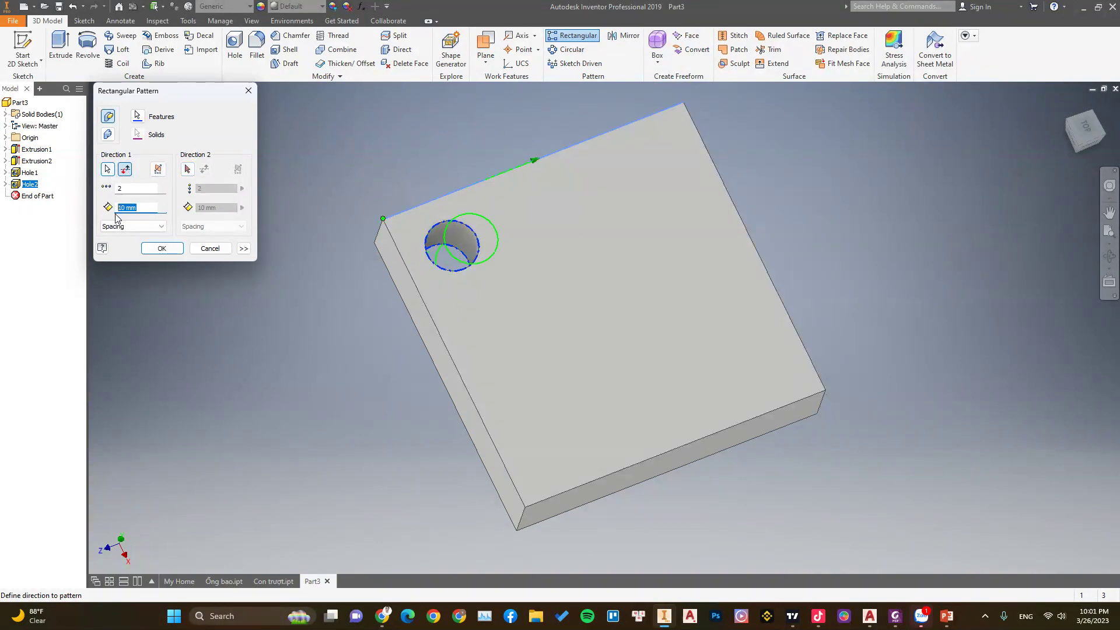
text(110)
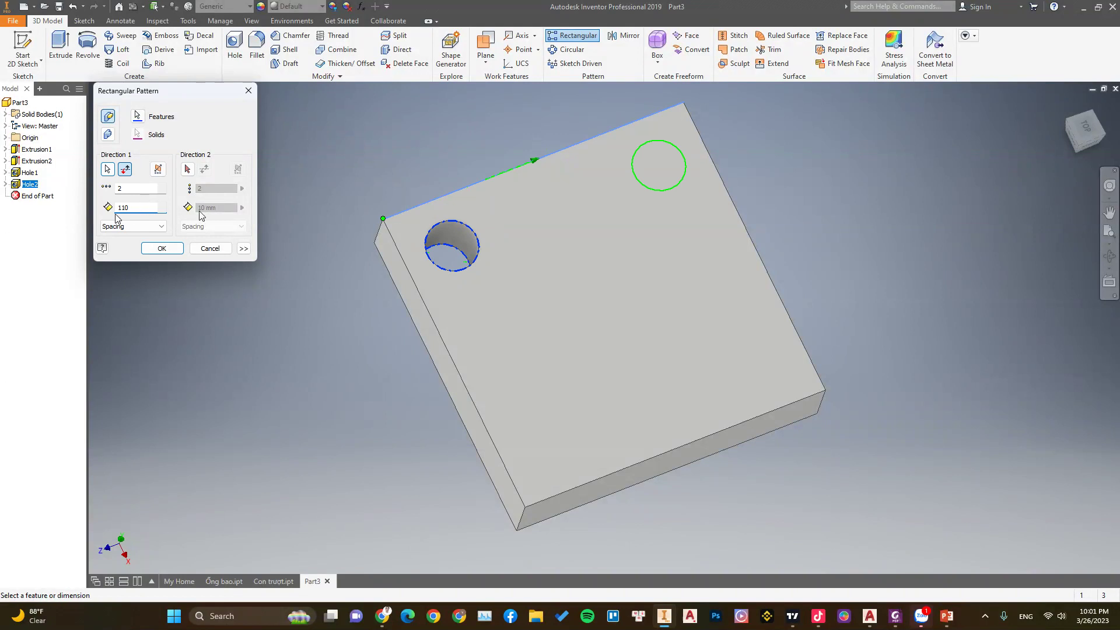
- Add the left edge as second direction at 110 mm and create the four-hole pattern
click(187, 169)
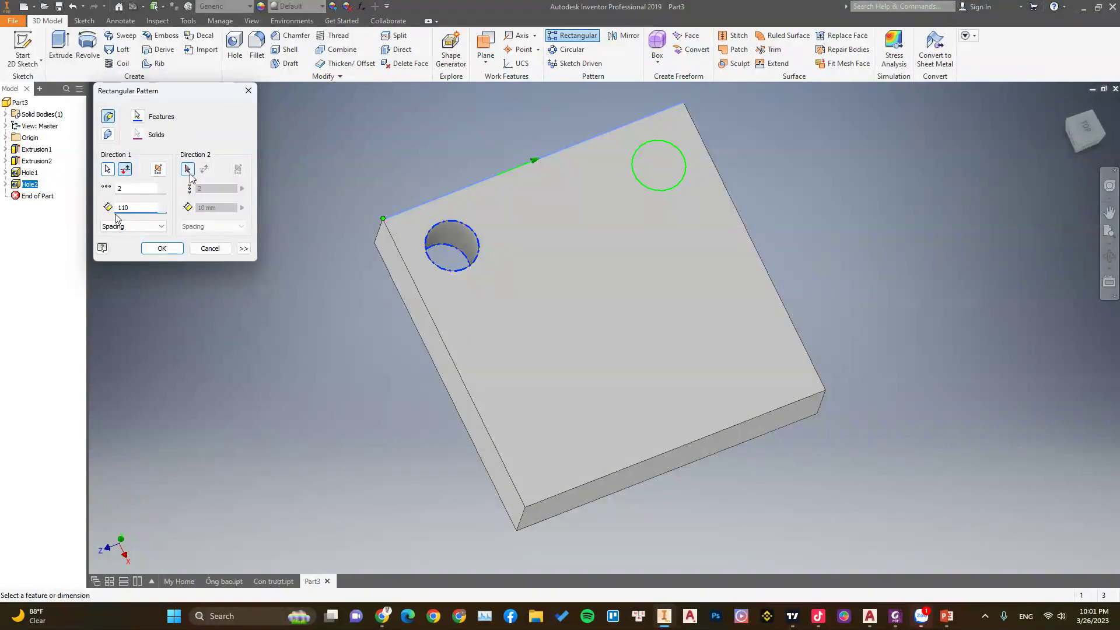
click(416, 286)
drag(220, 208, 198, 217)
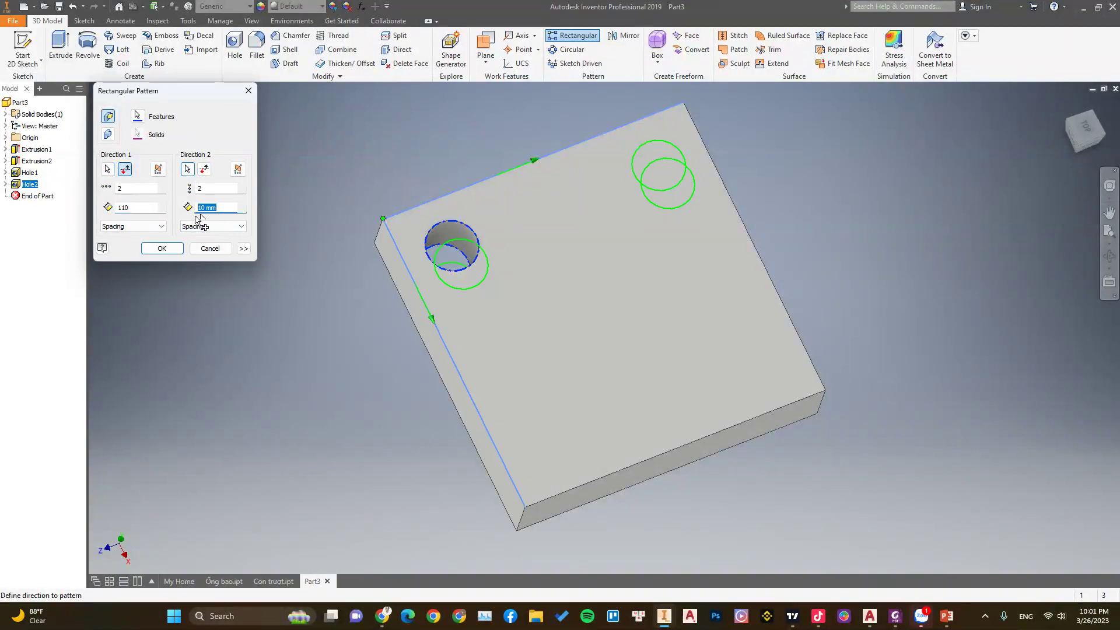
text(110)
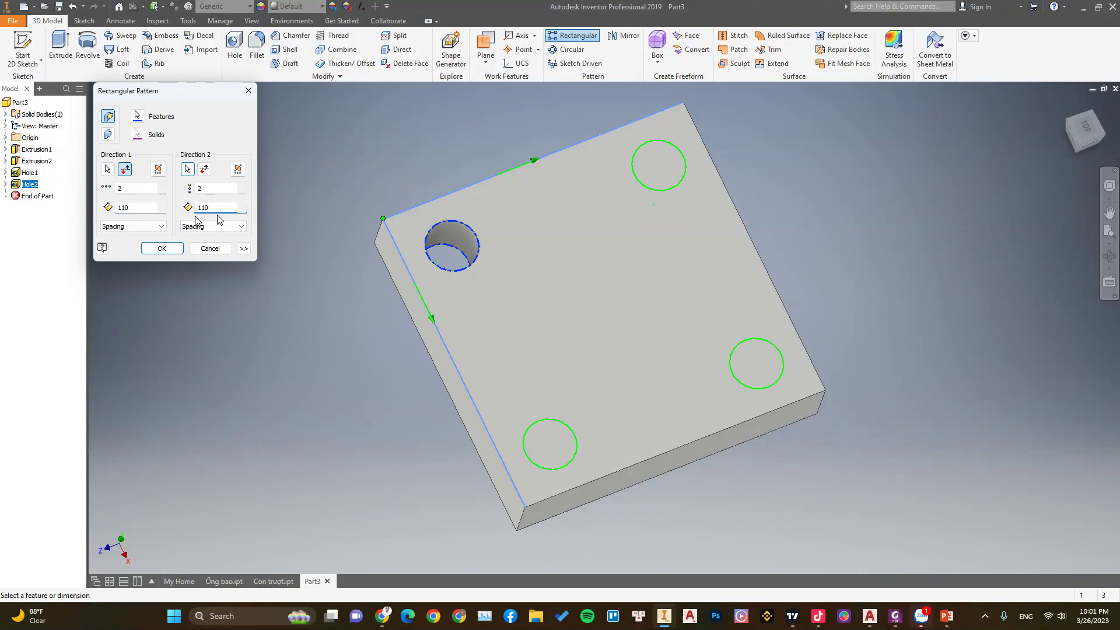
click(172, 252)
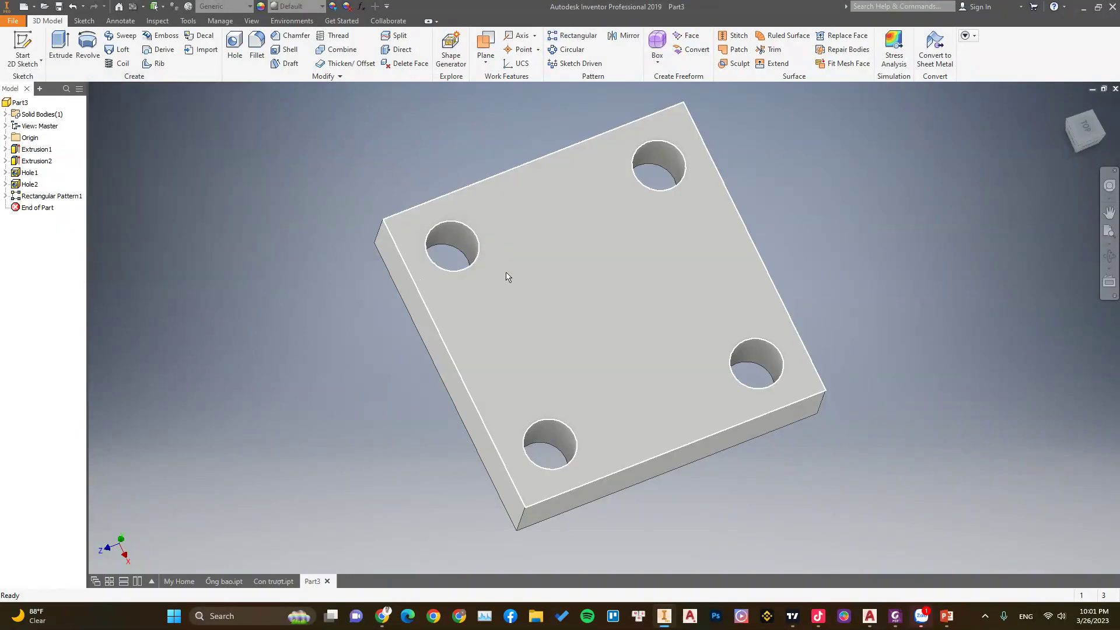
mouse_move(533, 315)
shift+middle_down()
mouse_move(575, 175)
mouse_move(706, 378)
shift+middle_up()
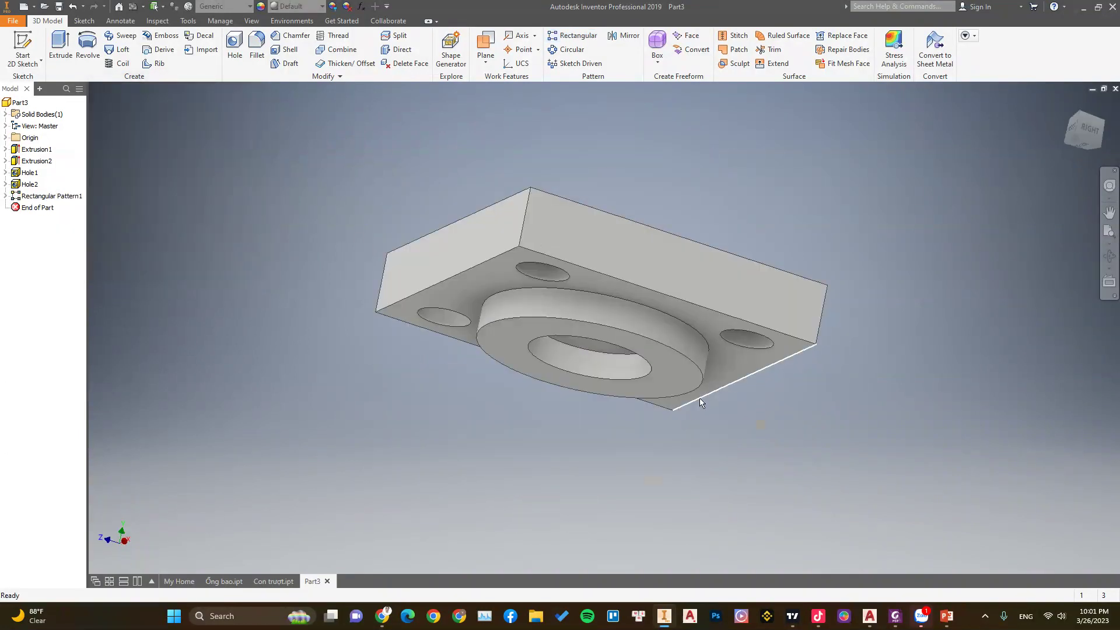
click(897, 619)
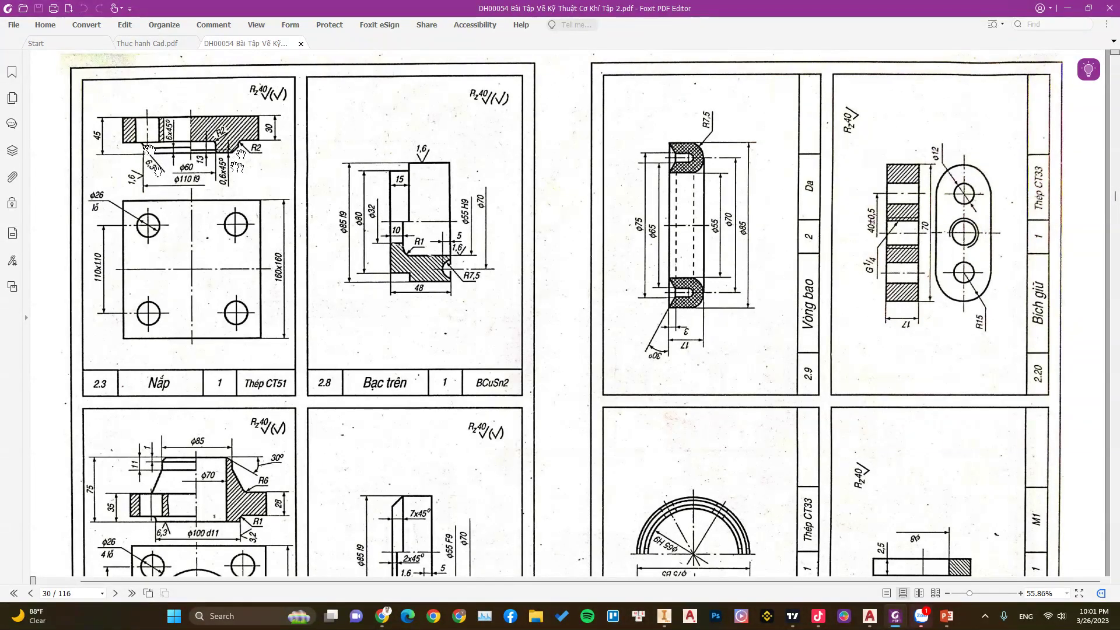
scroll(258, 169, up, 1)
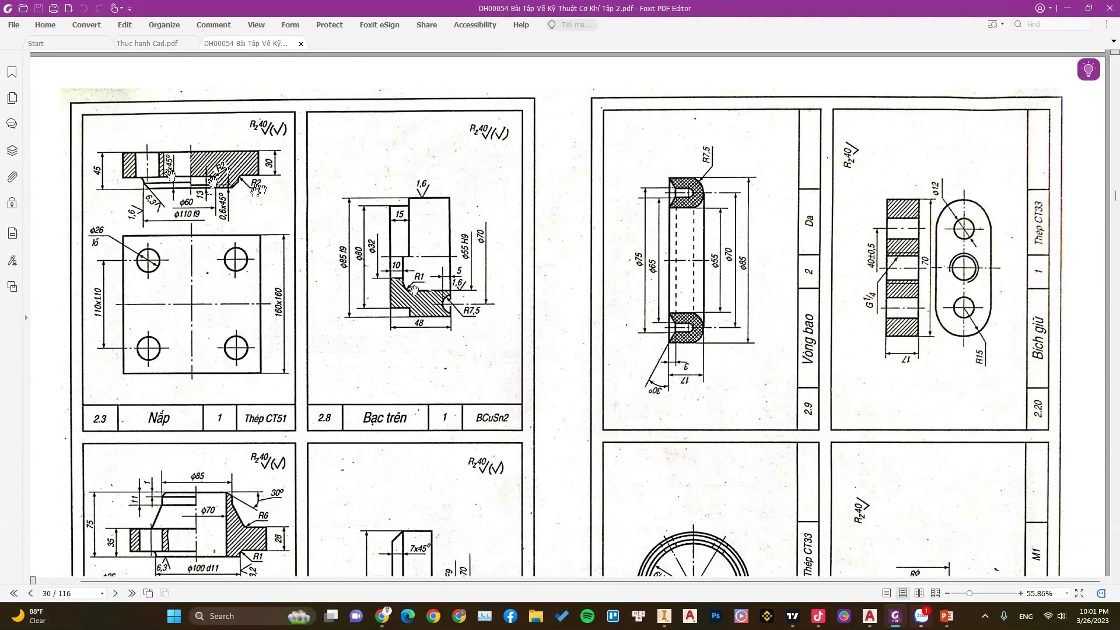
click(665, 618)
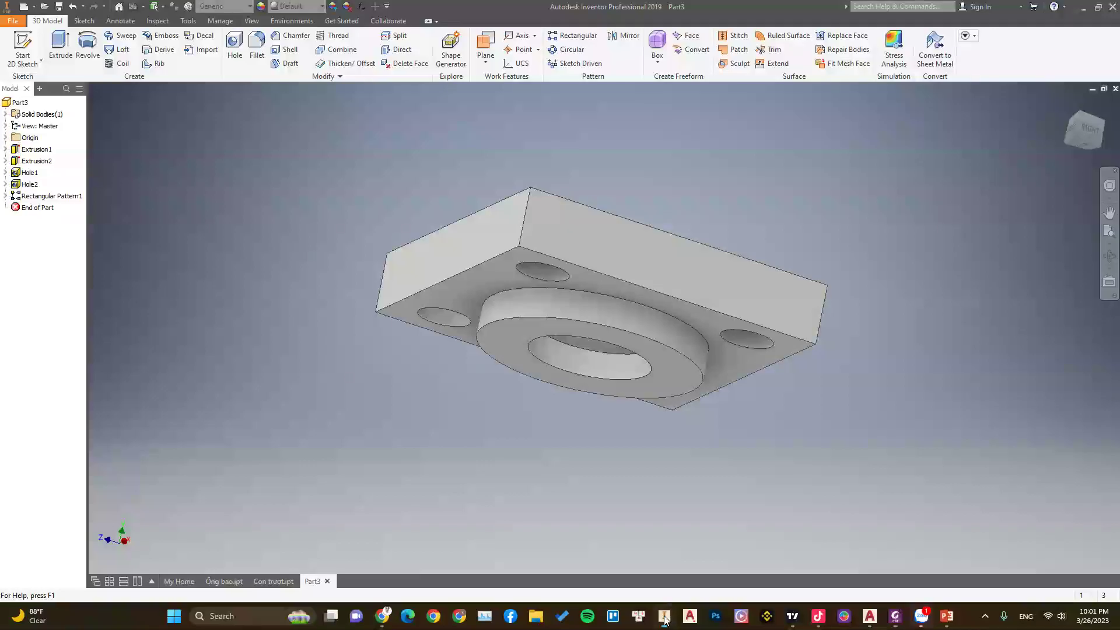
- Chamfer the boss's outer rim edge with distance 6
click(274, 38)
click(261, 145)
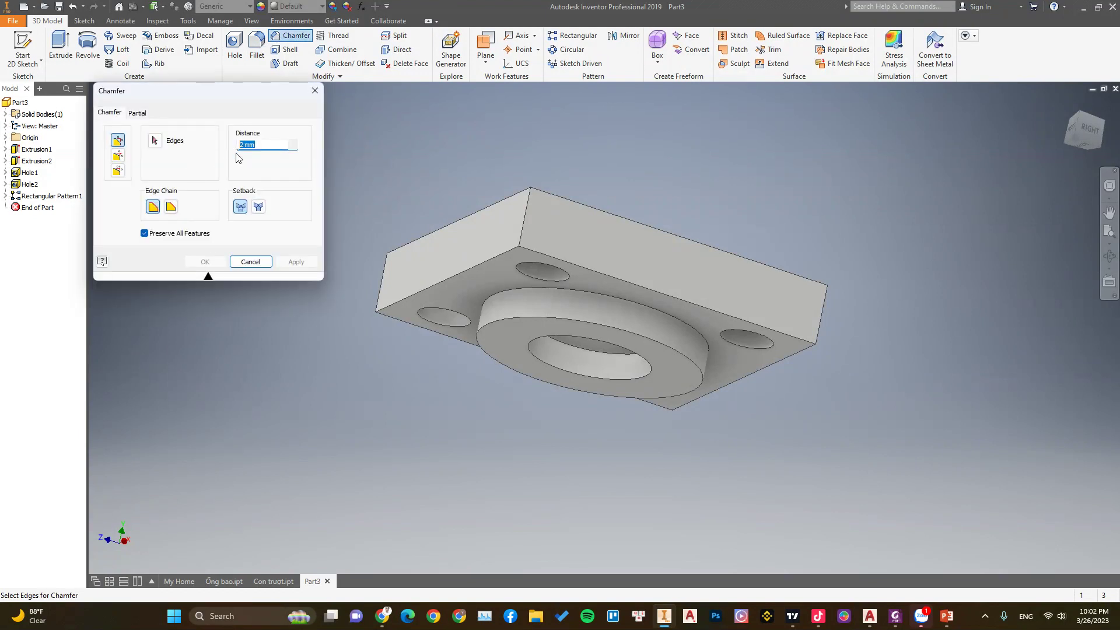
text(6)
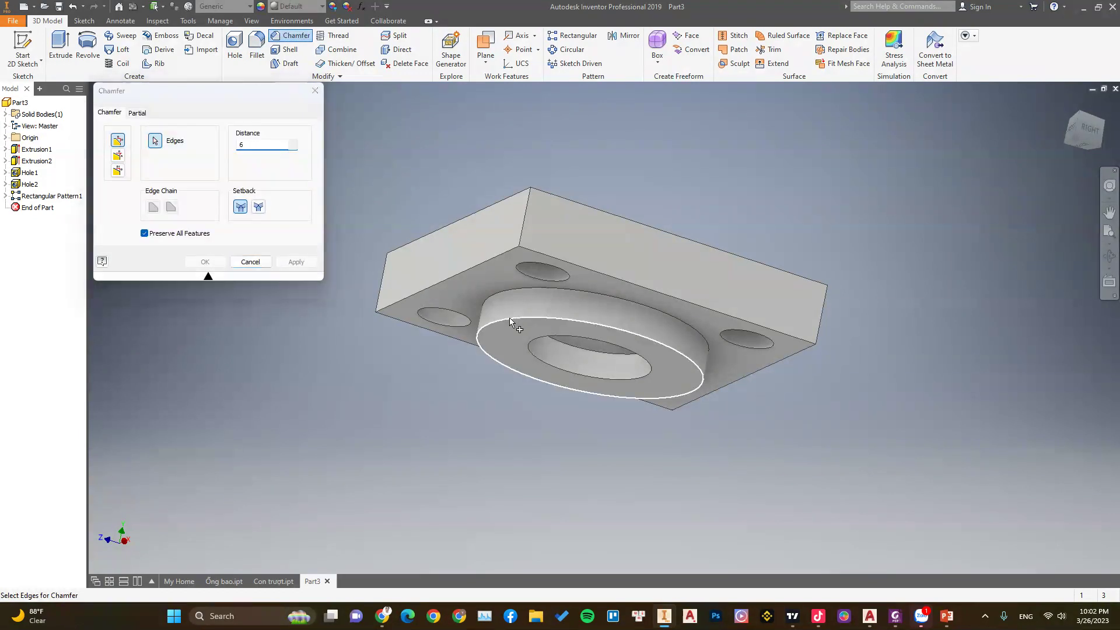
click(509, 319)
click(895, 616)
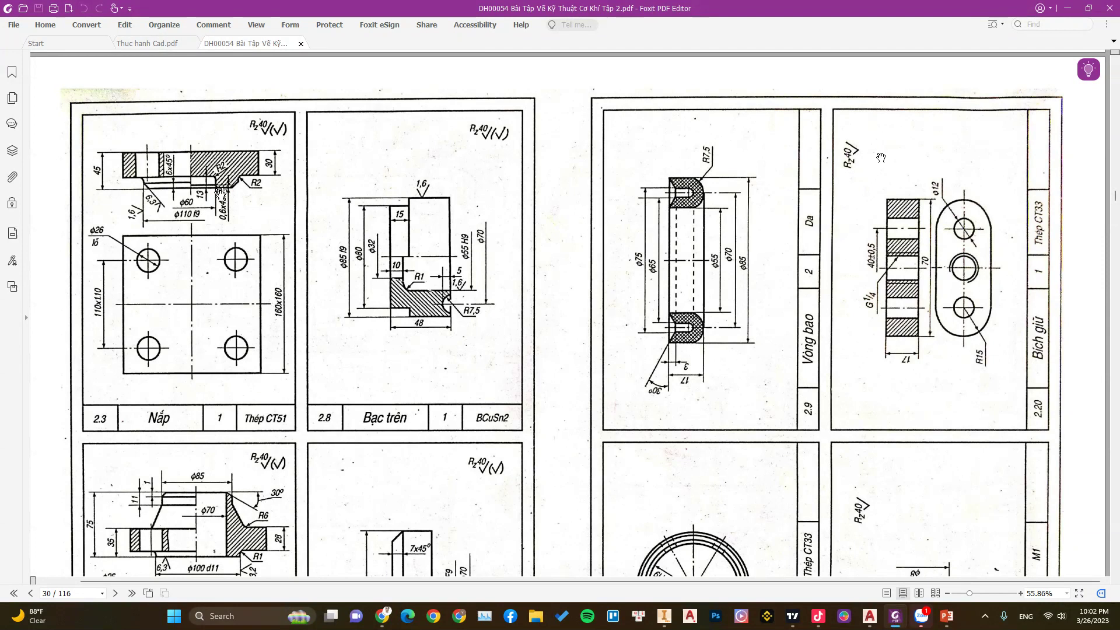
click(1068, 8)
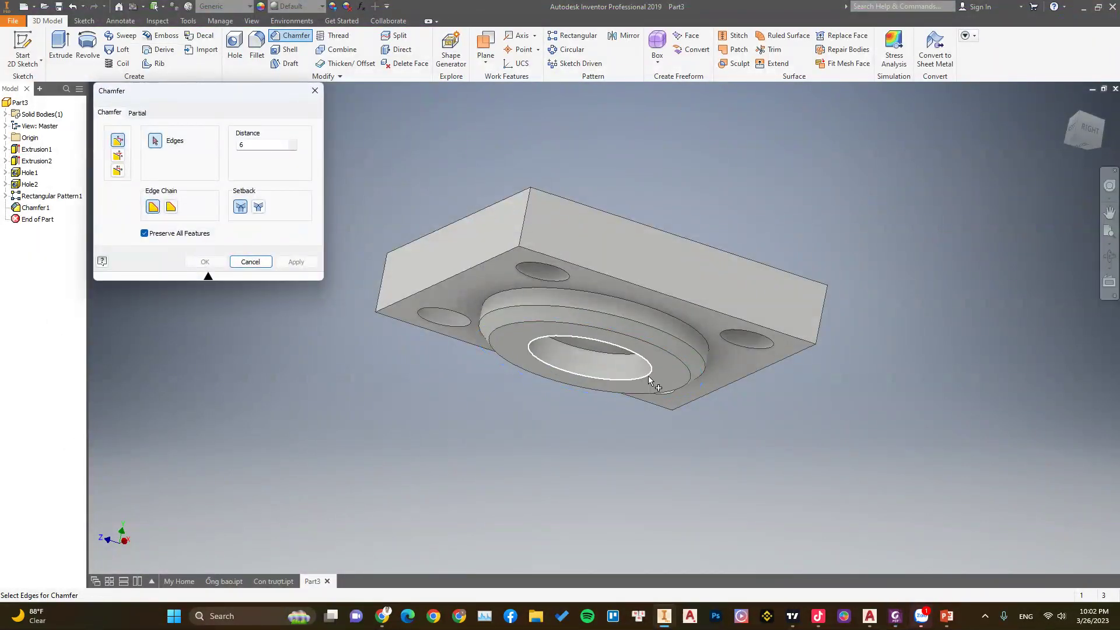
- Chamfer the central hole's edge with distance 0.5
double_click(270, 146)
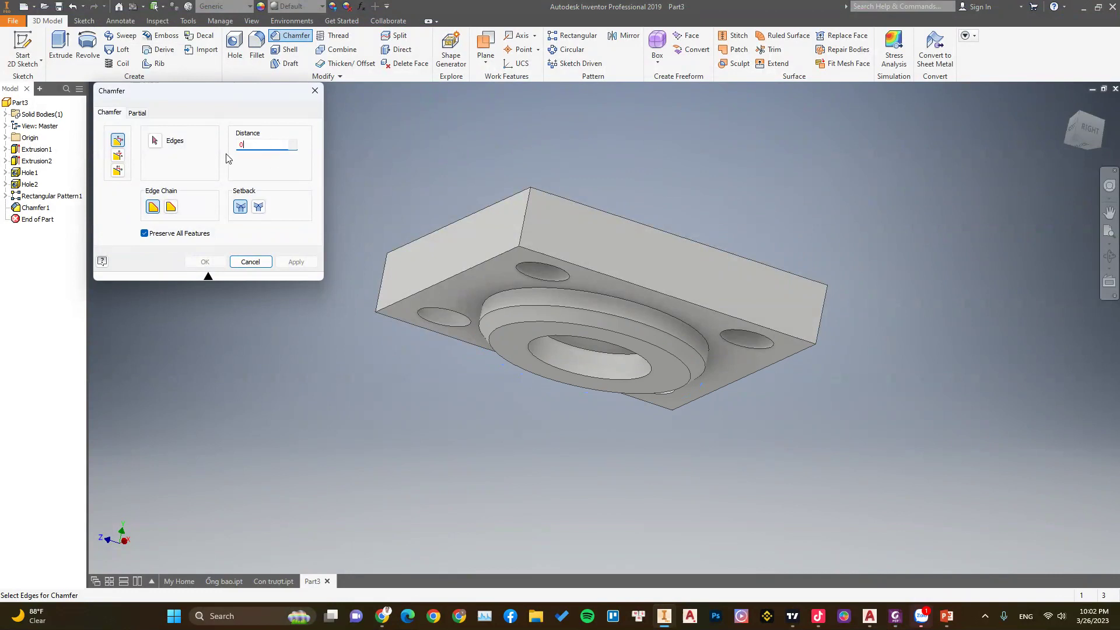
text(0.5)
click(649, 378)
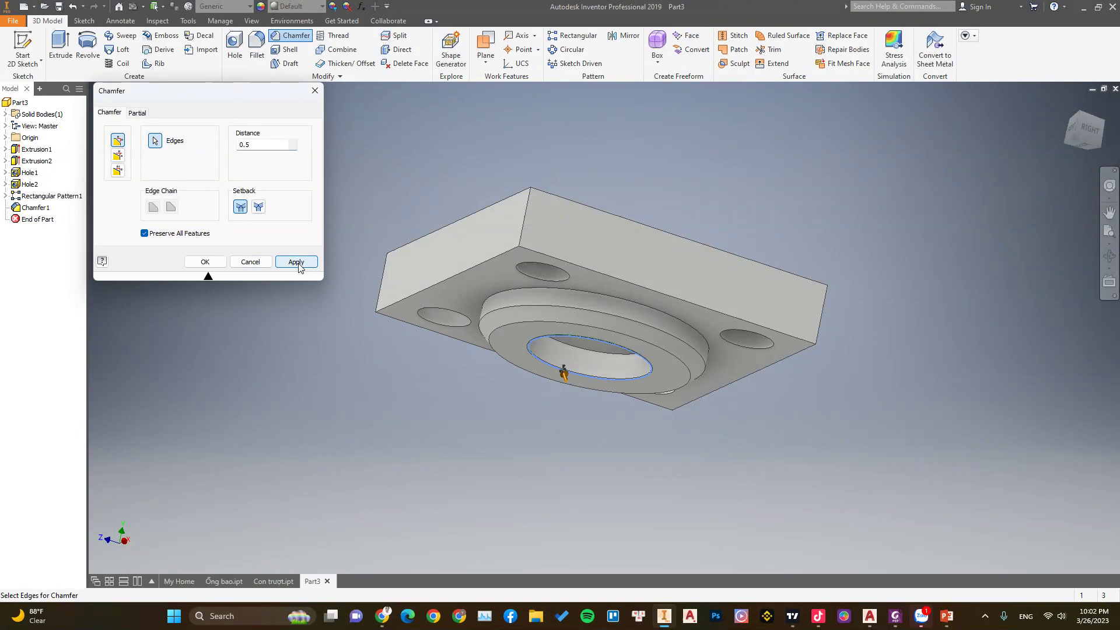
click(293, 264)
click(256, 261)
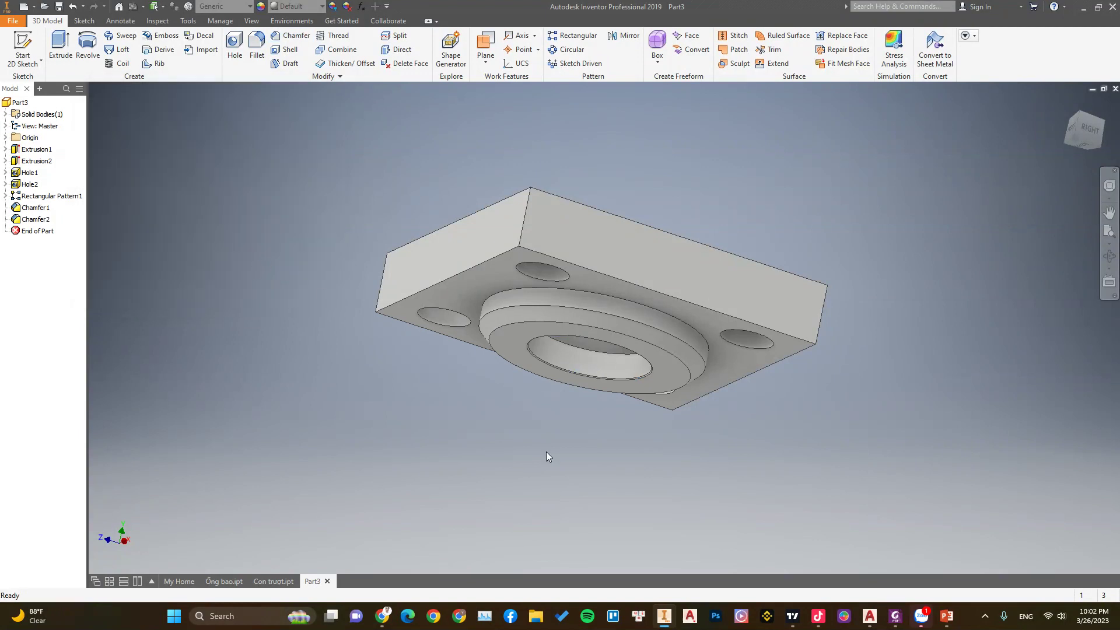
click(895, 616)
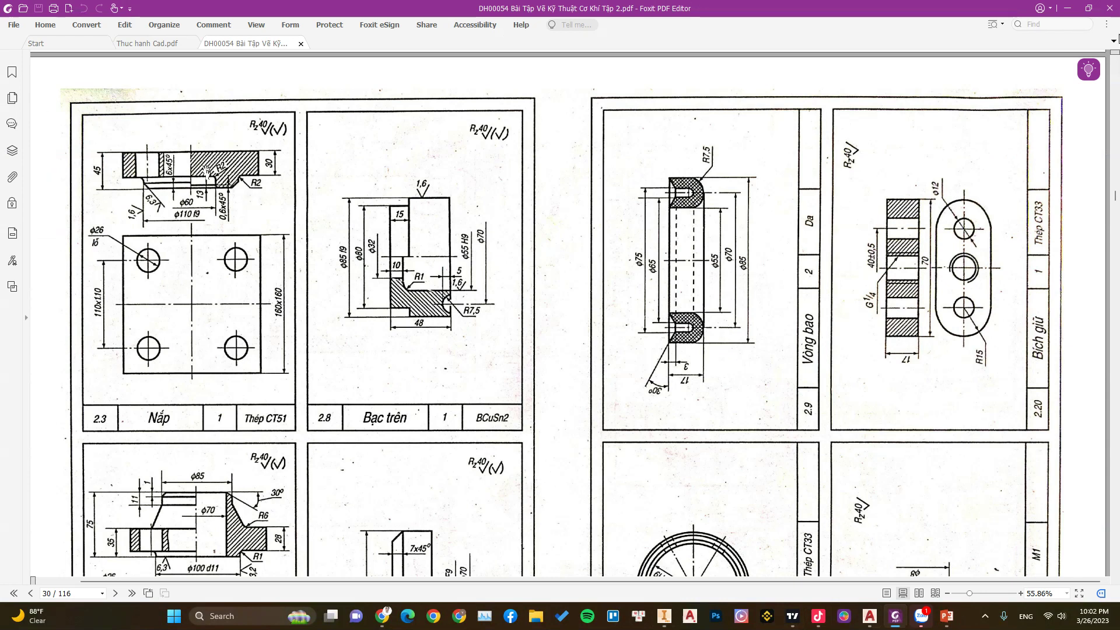
click(1068, 8)
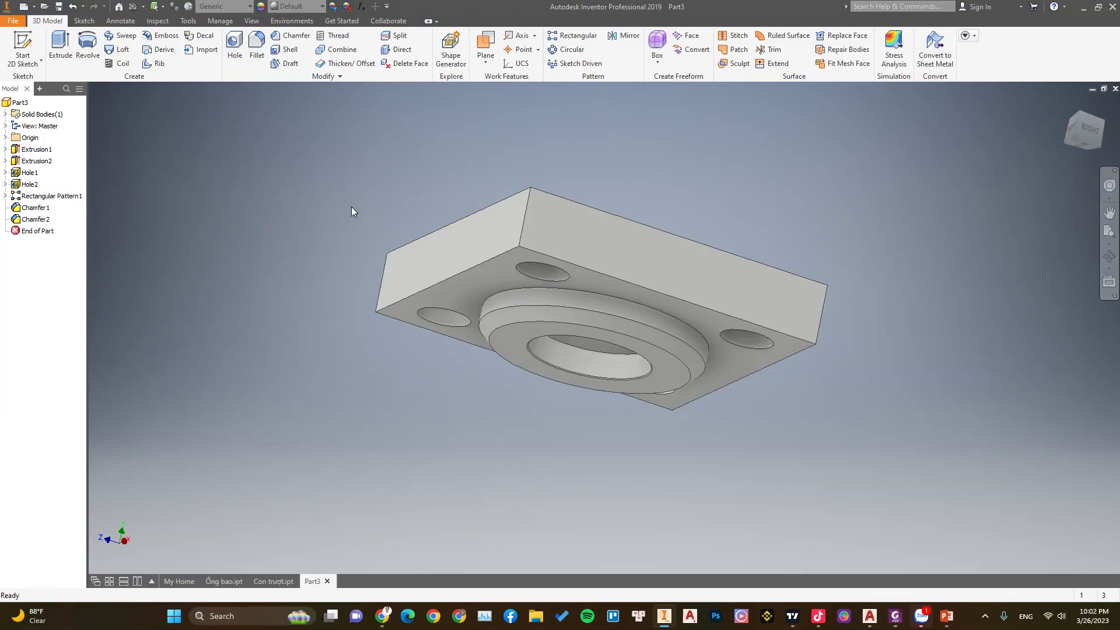
- Fillet the boss's outer edge and the inner hole edge at 2 mm radius
click(257, 53)
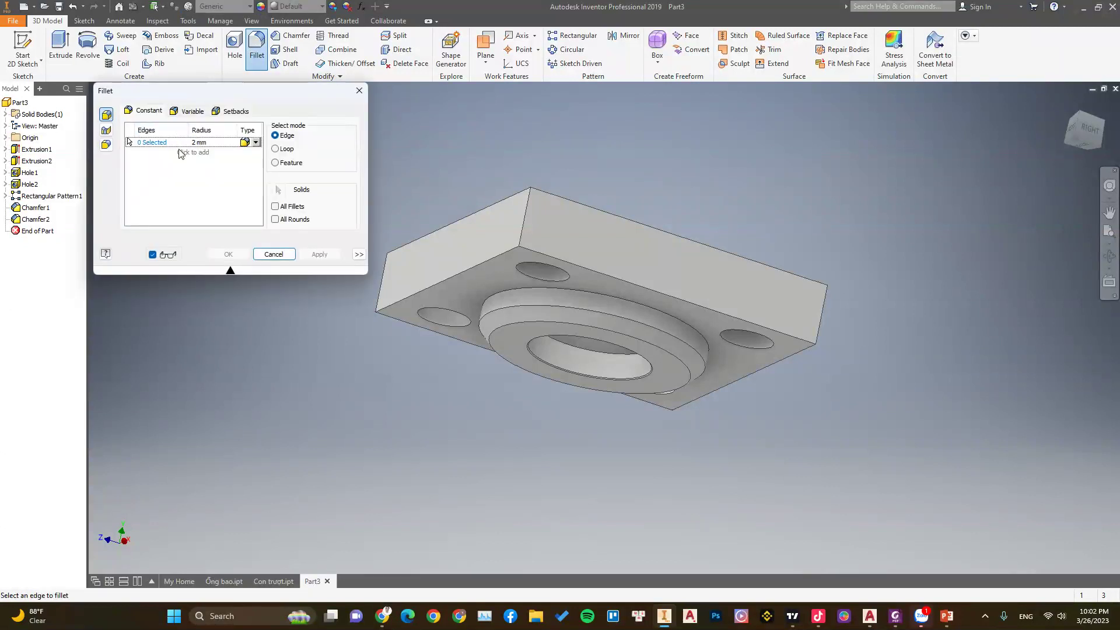
click(700, 333)
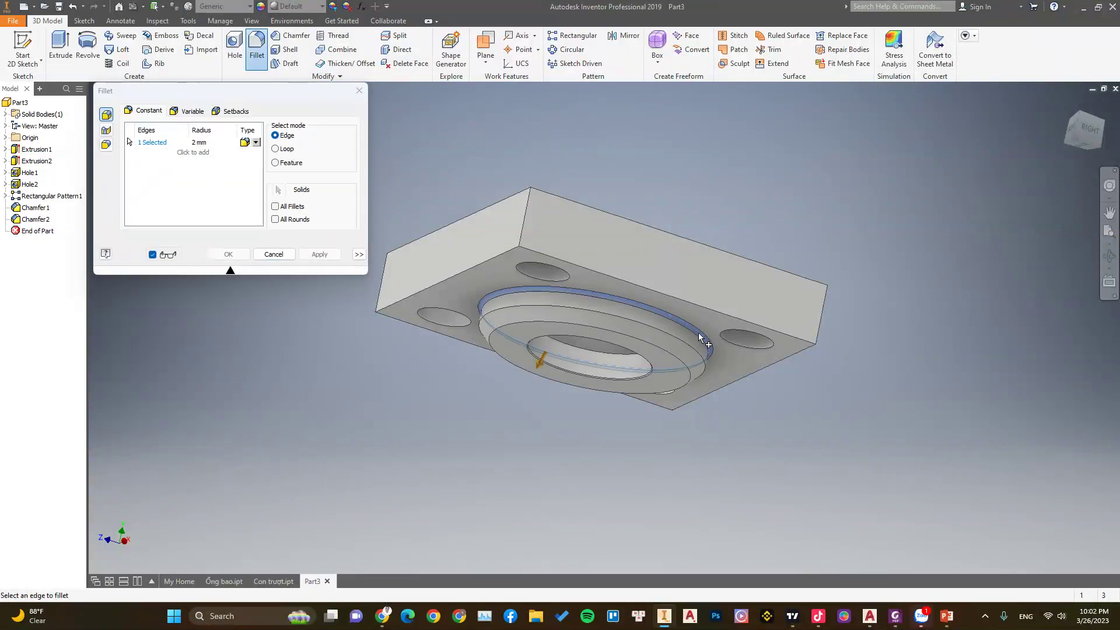
click(614, 355)
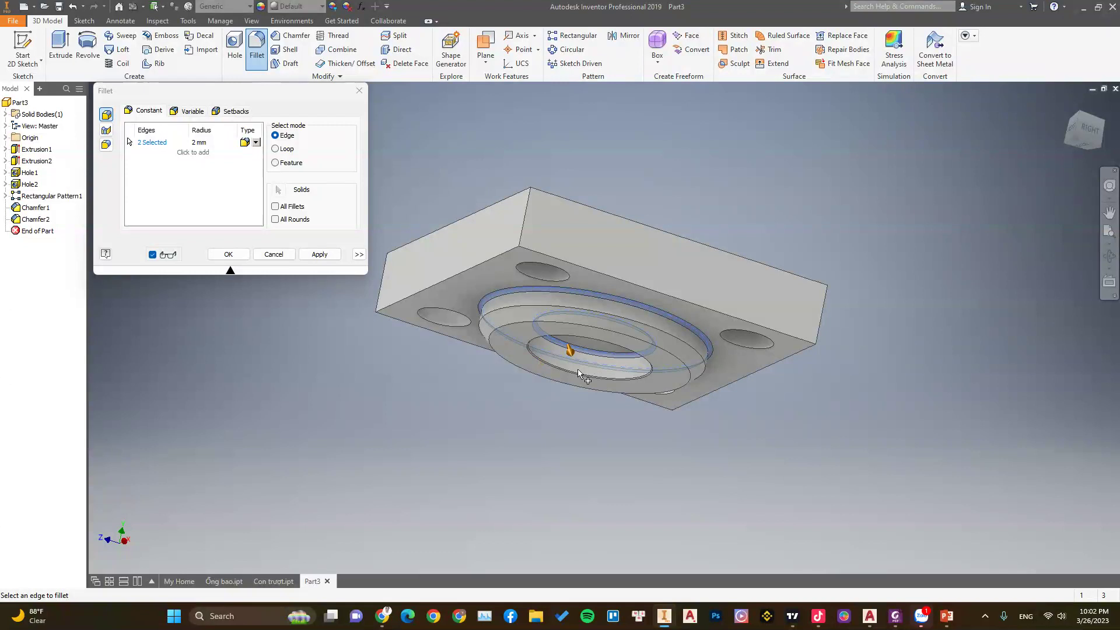
click(320, 255)
click(277, 255)
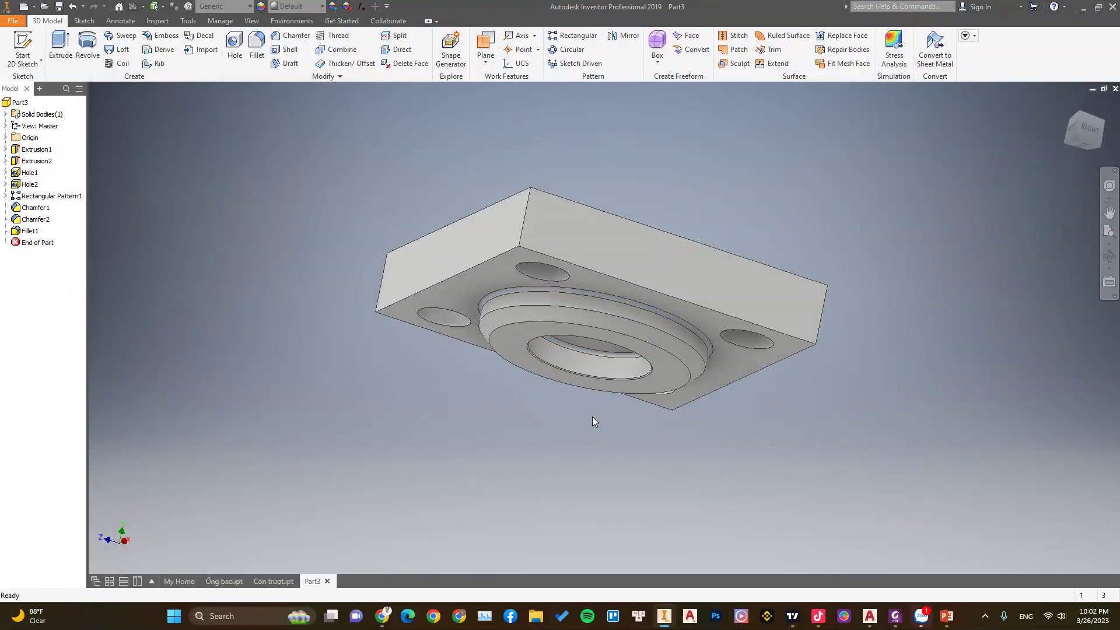
mouse_move(614, 418)
shift+middle_down()
mouse_move(615, 365)
mouse_move(624, 429)
mouse_move(622, 357)
mouse_move(605, 342)
mouse_move(612, 350)
shift+middle_up()
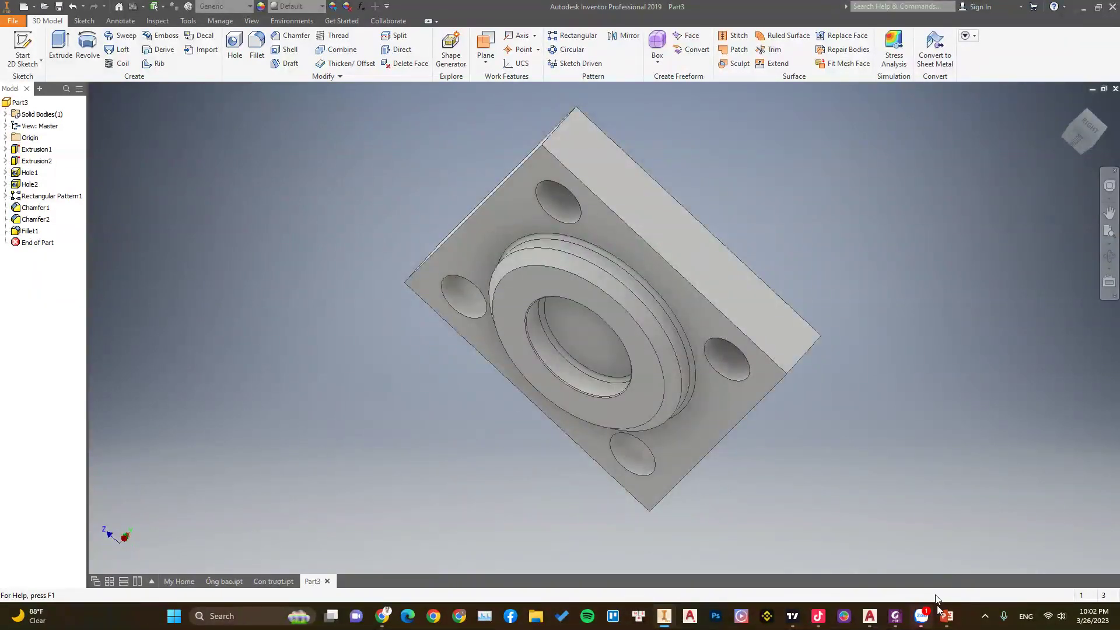
click(899, 624)
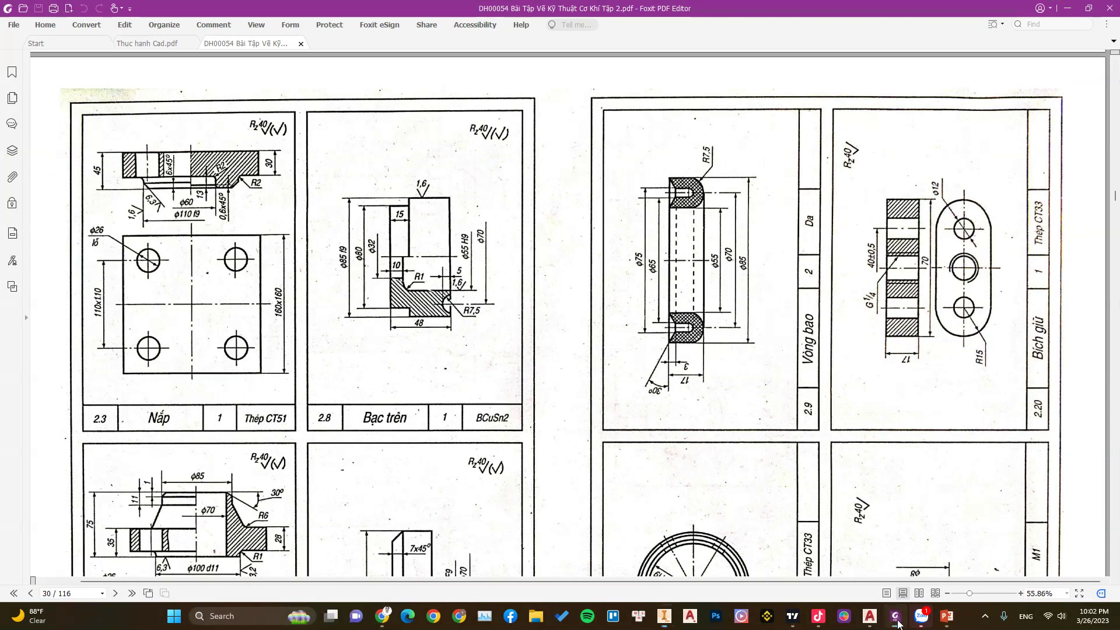
click(899, 625)
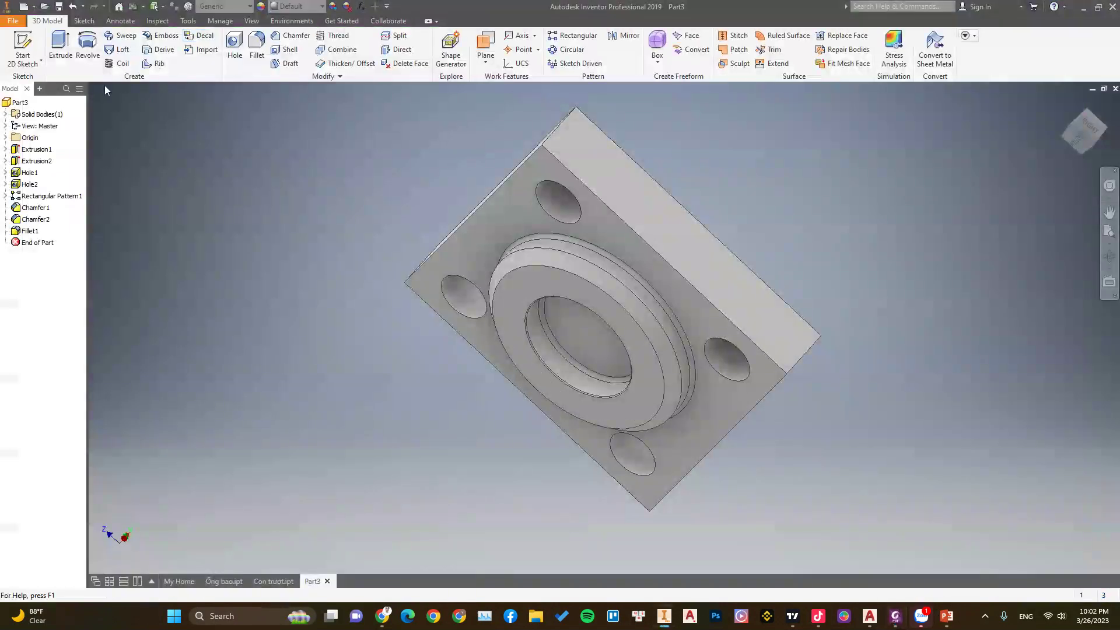
- Apply the Gold - Metal appearance to the whole part
click(40, 100)
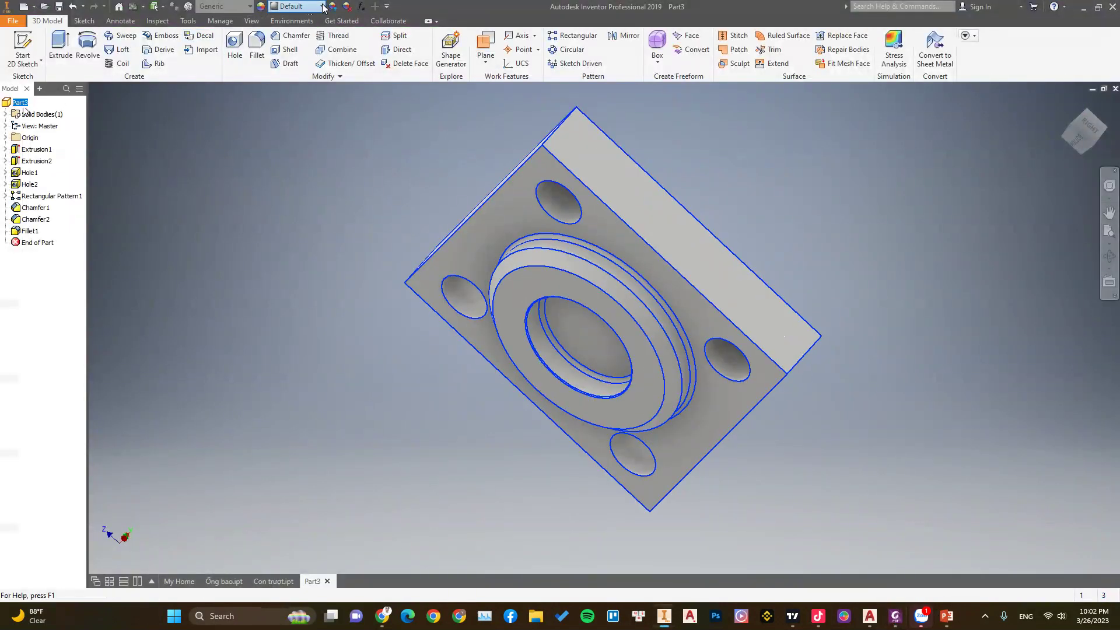
click(312, 6)
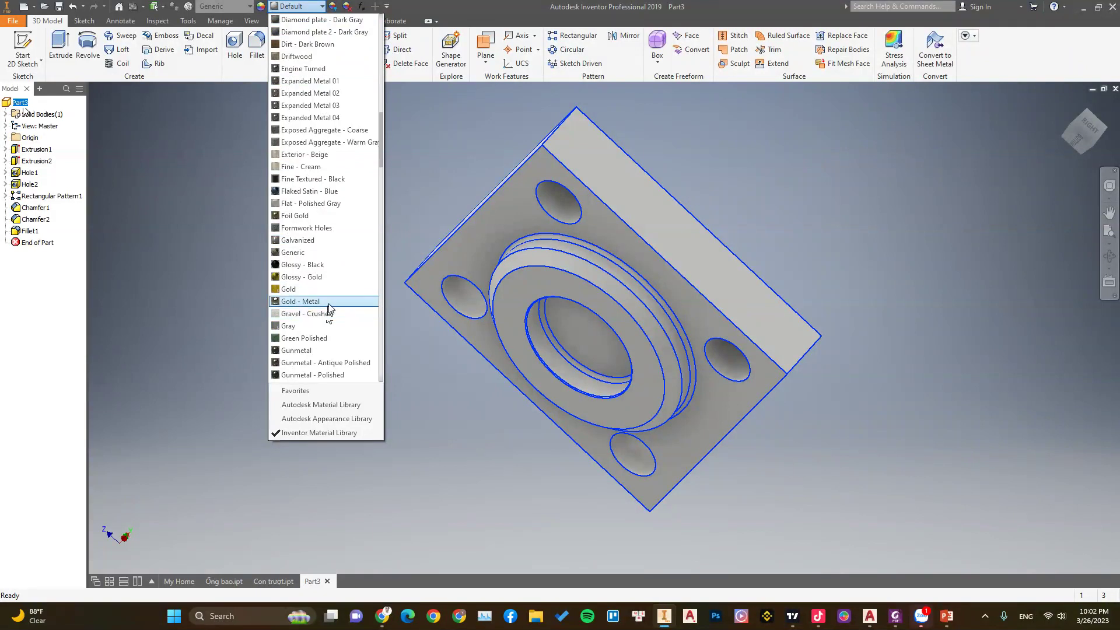
click(328, 313)
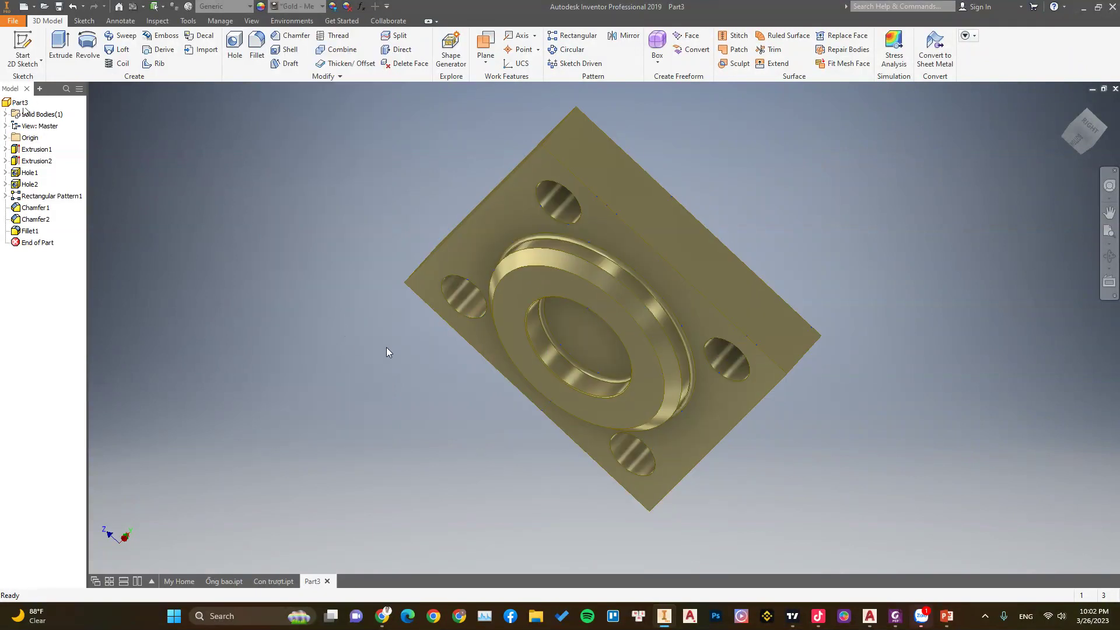
mouse_move(386, 348)
shift+middle_down()
mouse_move(544, 376)
mouse_move(621, 310)
shift+middle_up()
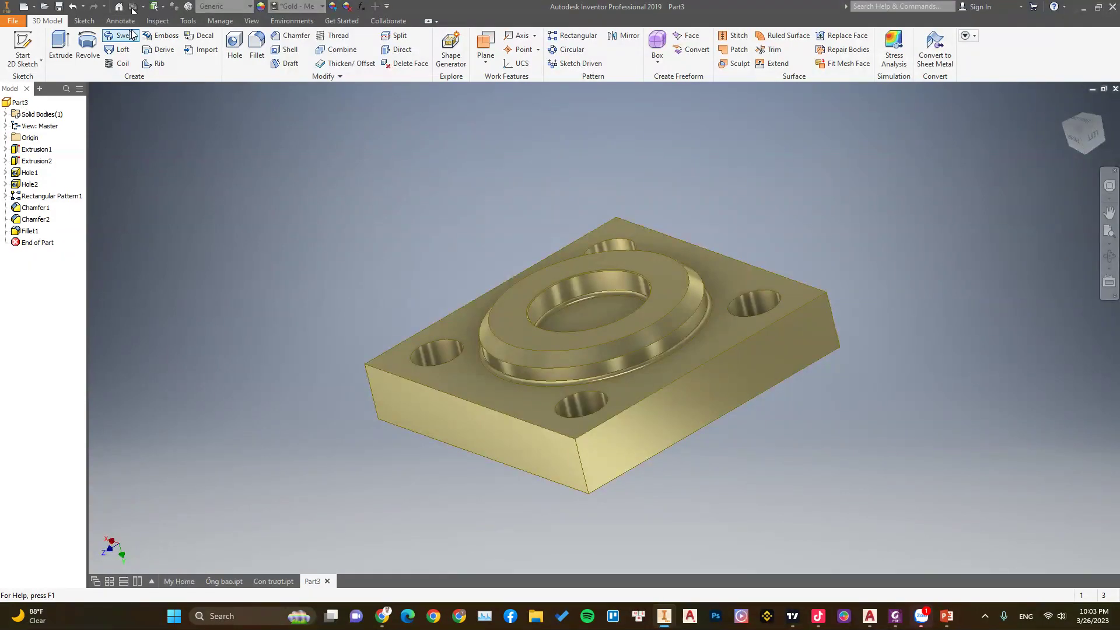
- Check the visual style and compare the gold part with the reference drawing
click(251, 20)
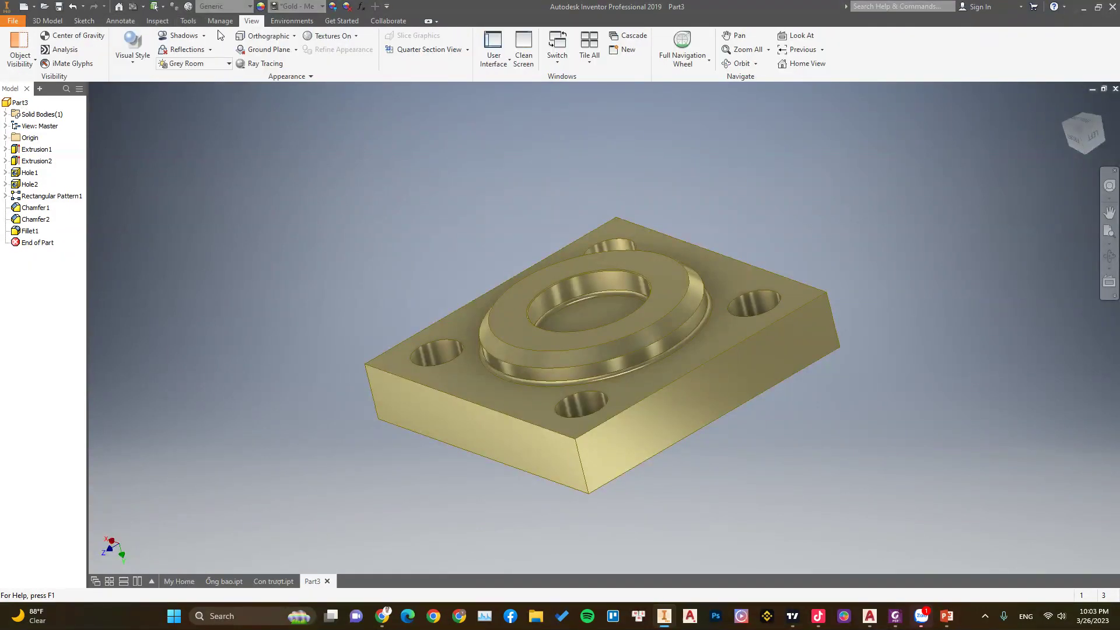
click(140, 58)
click(150, 86)
mouse_move(468, 372)
shift+middle_down()
mouse_move(562, 383)
mouse_move(741, 325)
mouse_move(611, 377)
mouse_move(648, 391)
mouse_move(687, 370)
mouse_move(691, 284)
mouse_move(648, 417)
mouse_move(642, 403)
shift+middle_up()
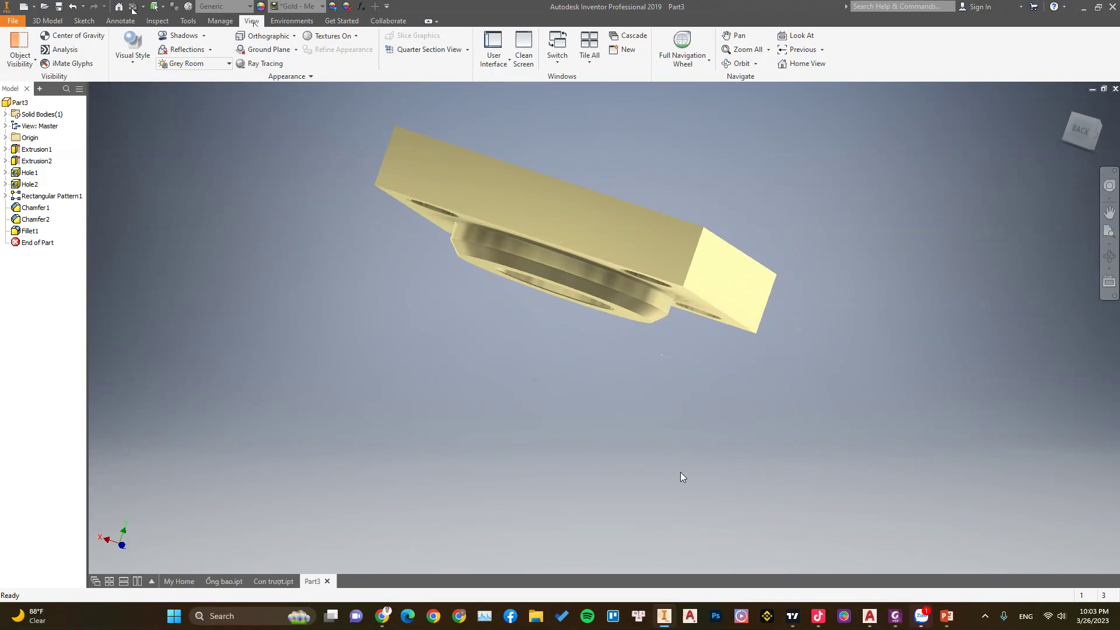
click(896, 618)
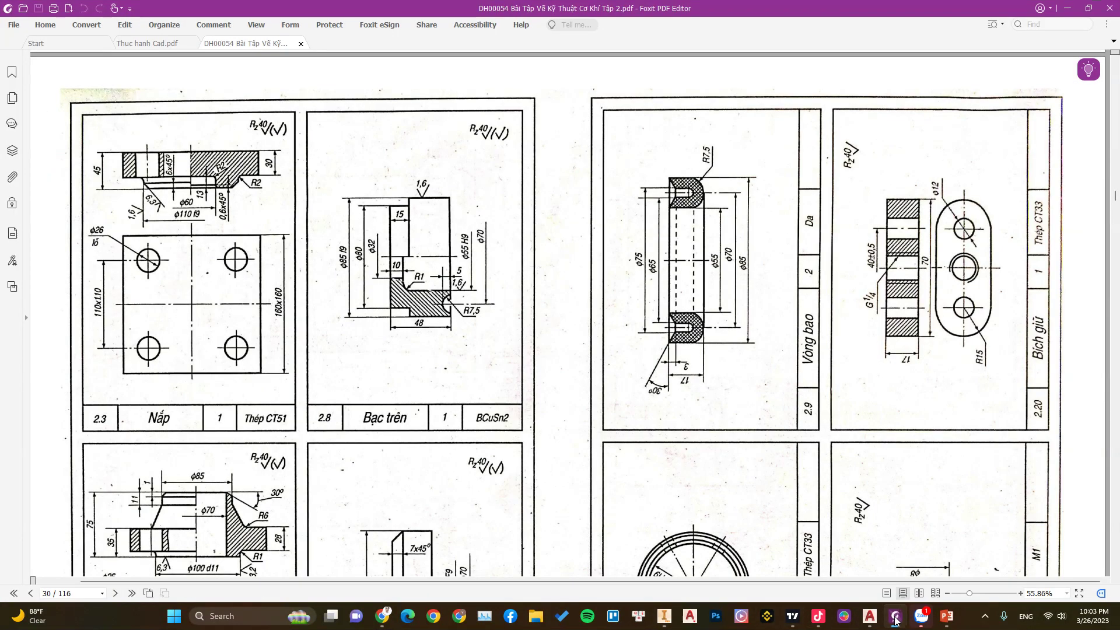
click(896, 619)
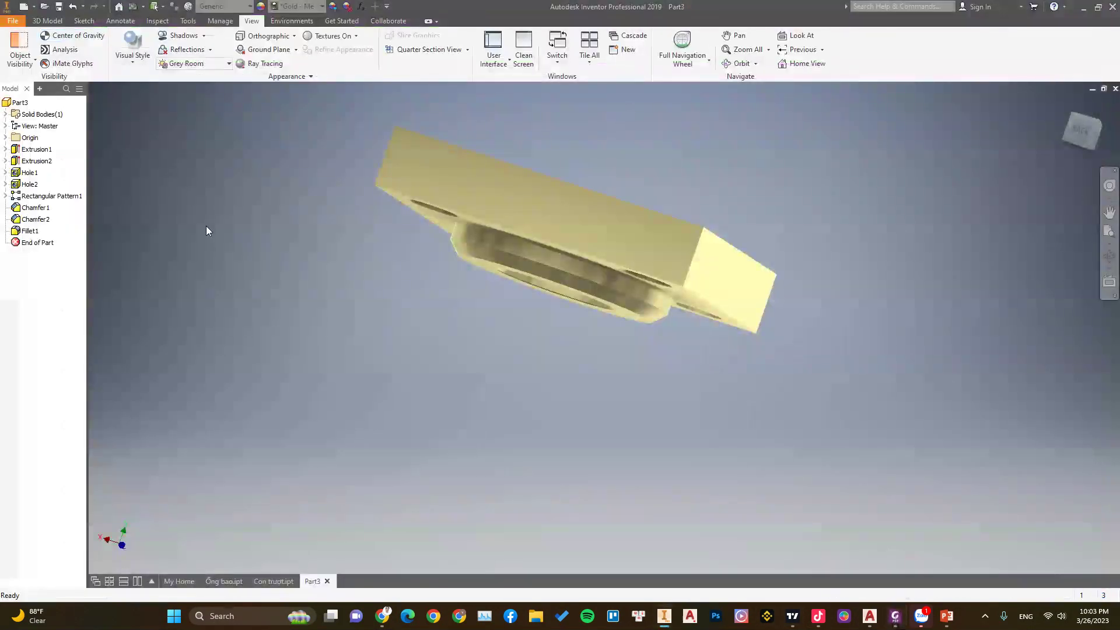
- Save the part with Ctrl+S under the file name Nắp as an .ipt
key(ctrl+s)
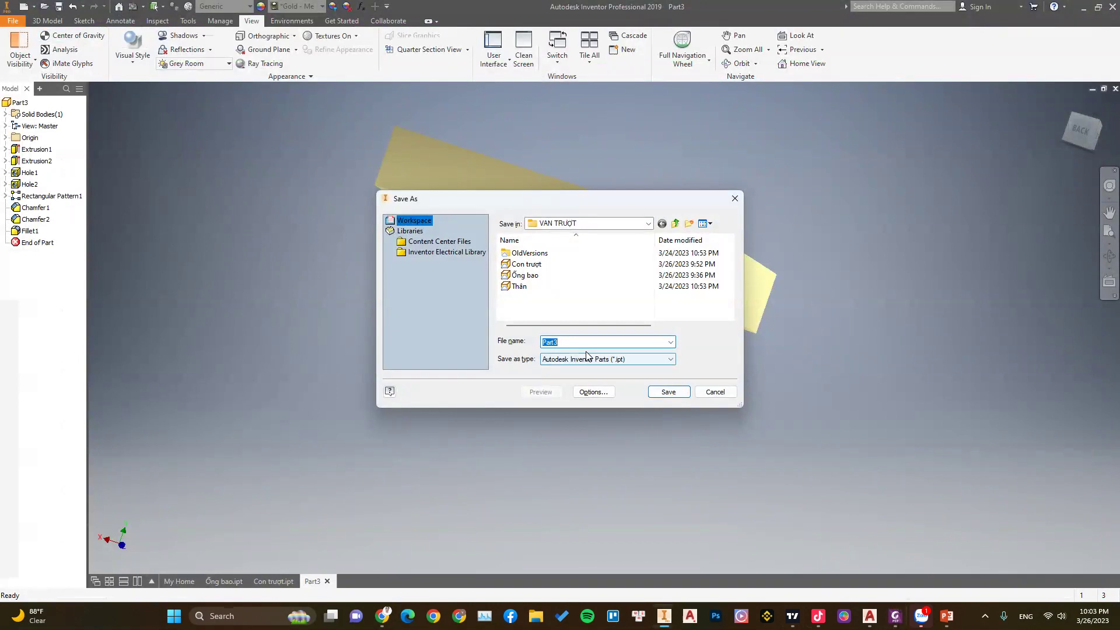
text(N)
text(sp)
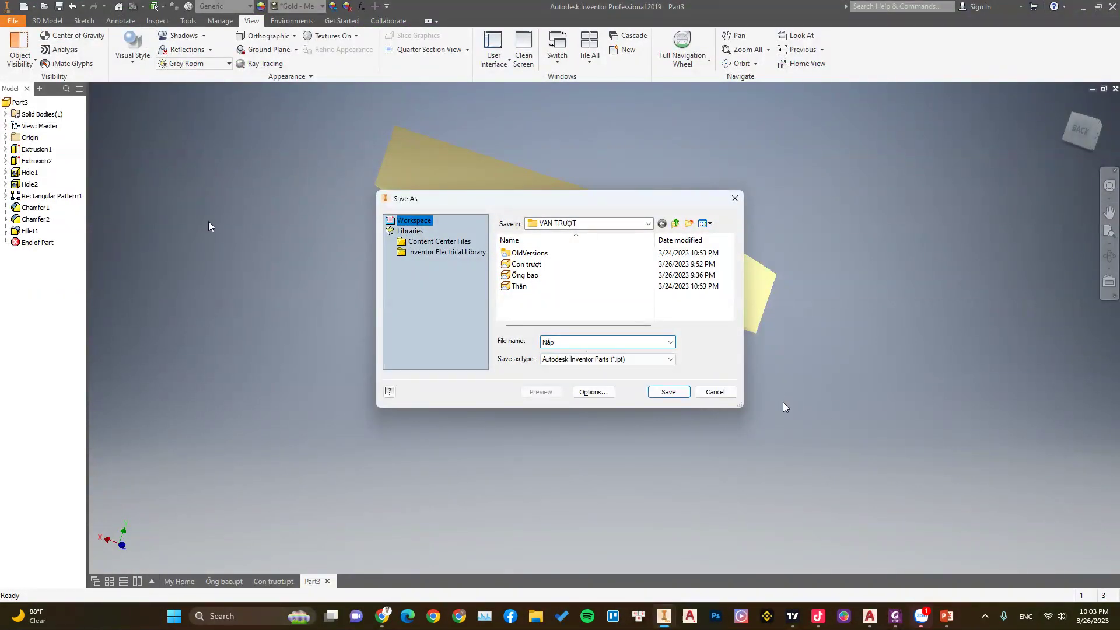
click(670, 392)
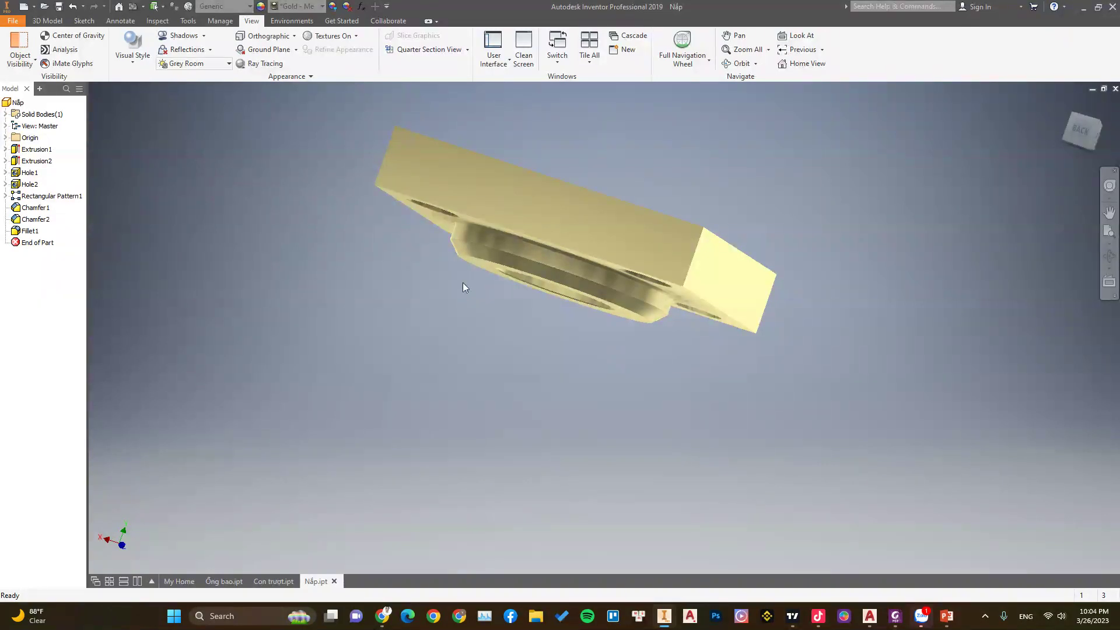
- Scroll the Foxit PDF to the Bạc trên drawing on page 30 and start a Lightshot capture
click(891, 625)
scroll(495, 407, down, 3)
scroll(494, 407, down, 3)
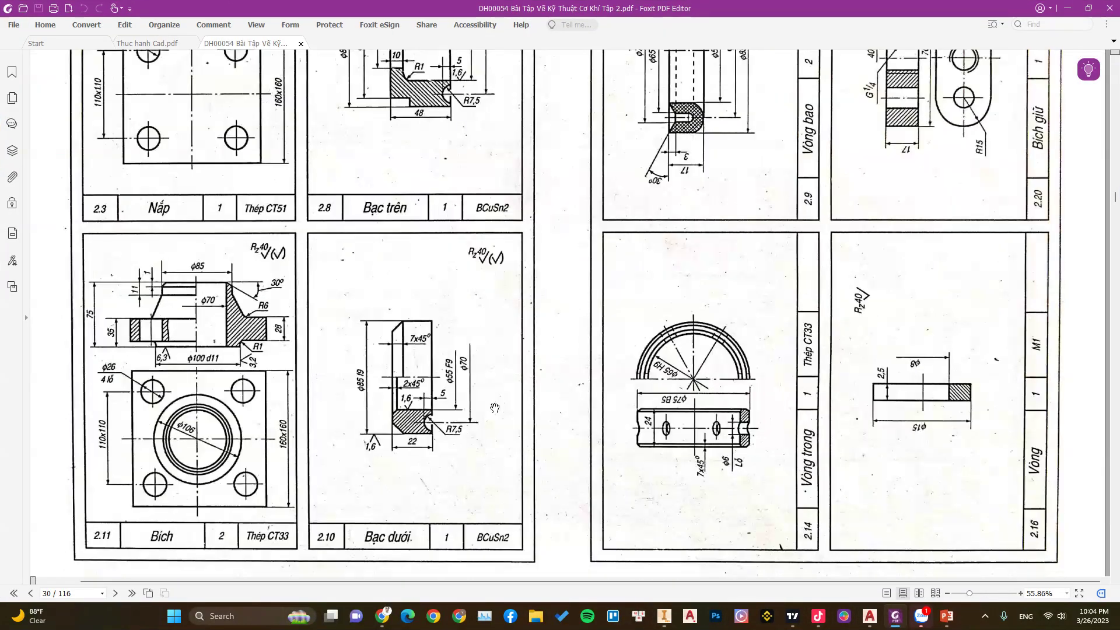
scroll(494, 407, down, 1)
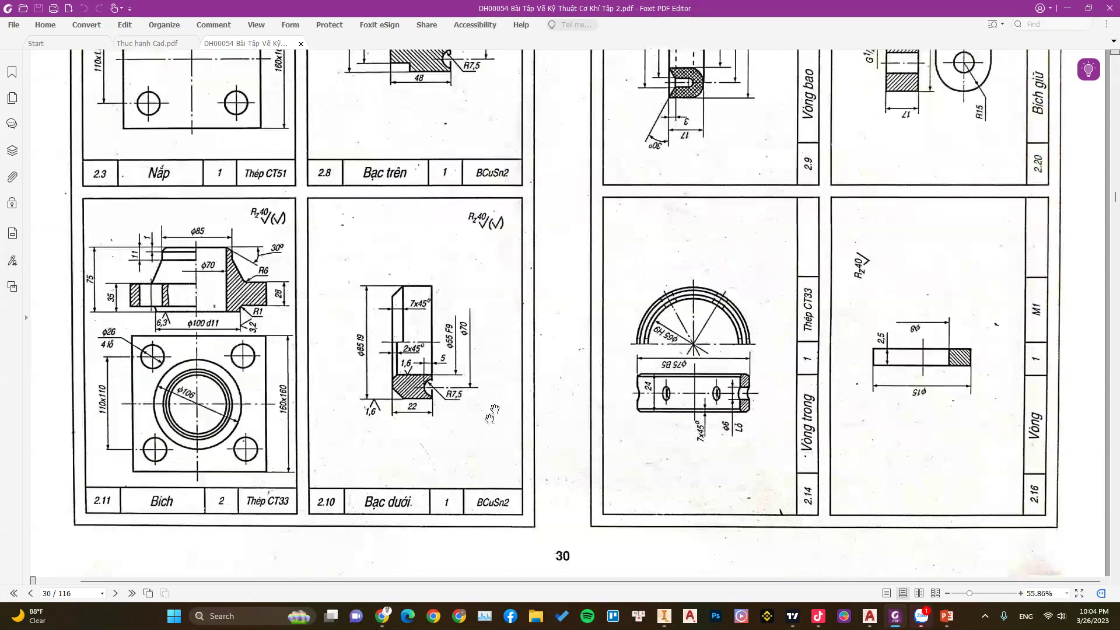
scroll(472, 438, up, 5)
scroll(472, 439, up, 1)
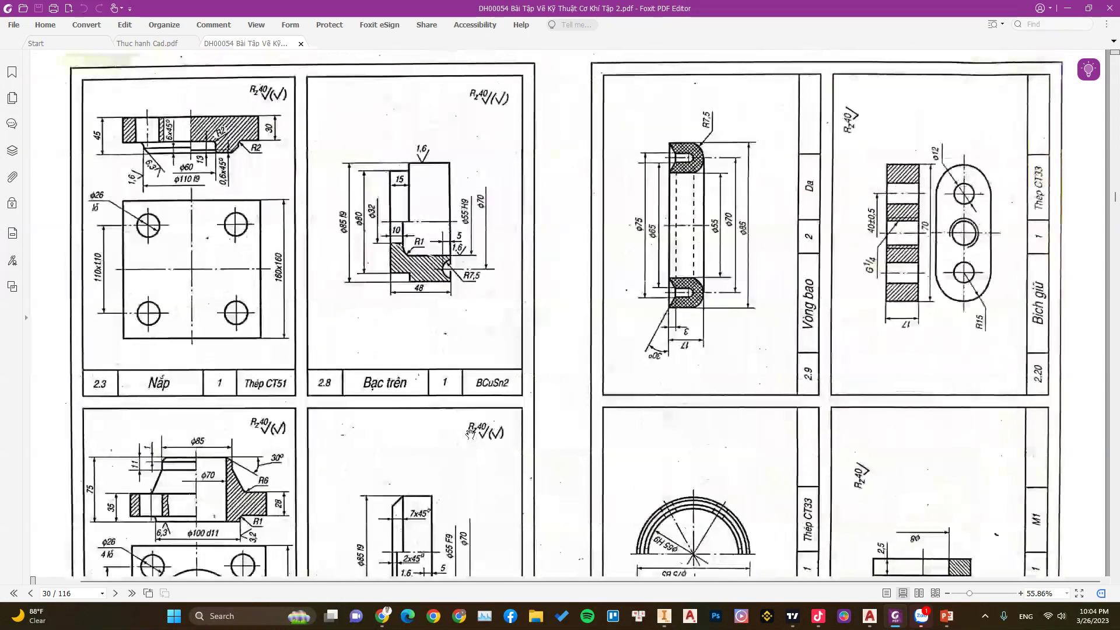
key(Print)
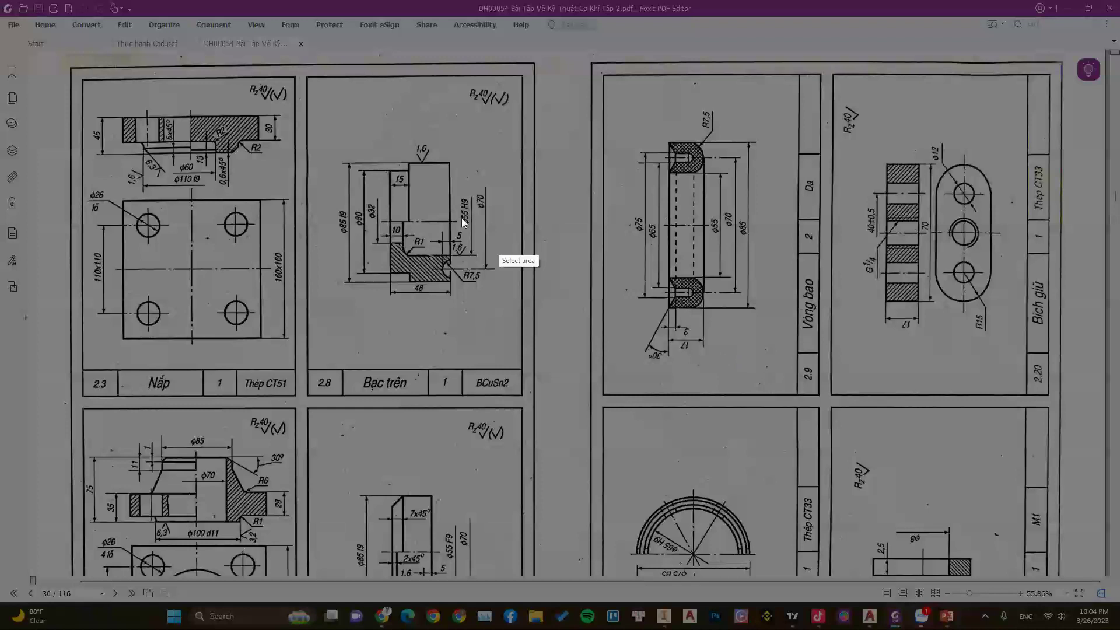
- Capture the Bạc trên drawing and box the part and its R7,5 groove in red
drag(303, 67, 543, 406)
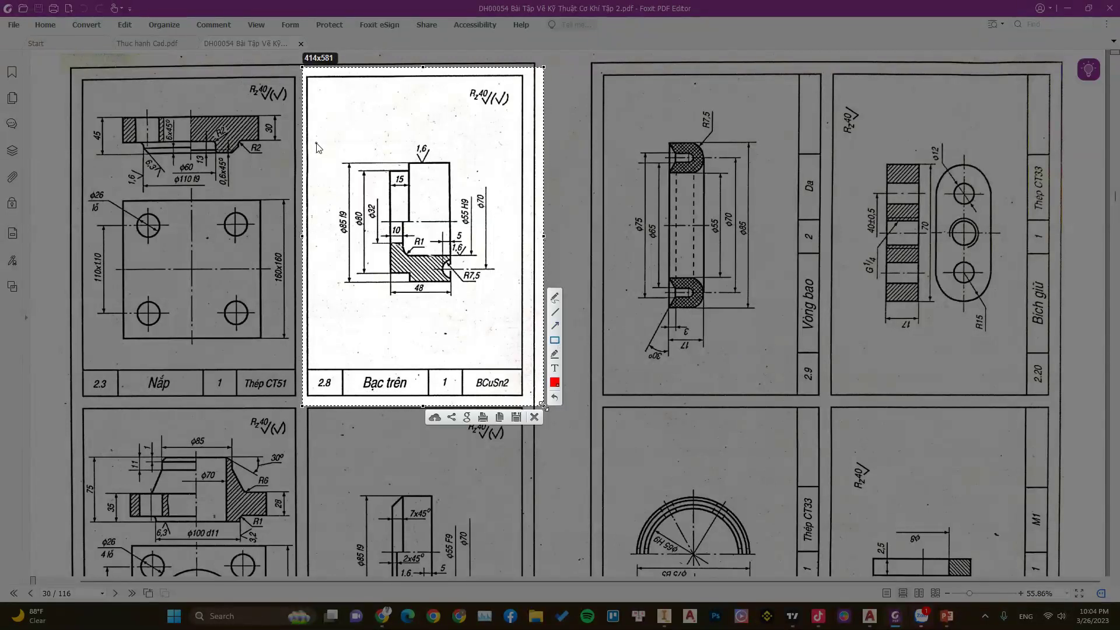
drag(316, 143, 510, 315)
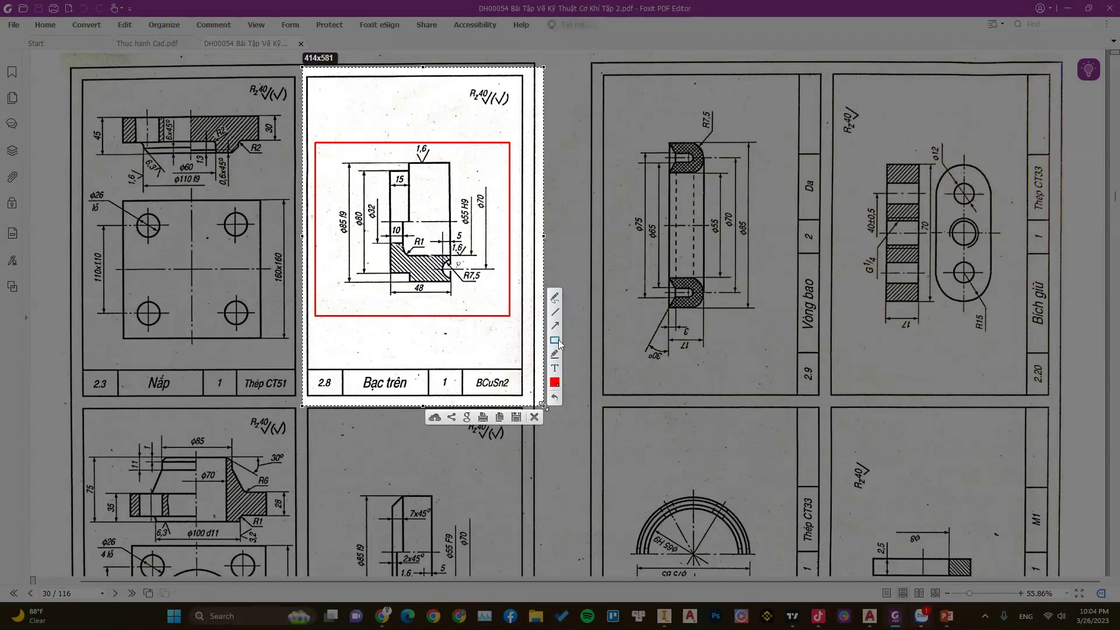
click(438, 259)
drag(437, 255, 485, 284)
- Trace the hatched section with red lines, then close the capture without saving
click(555, 312)
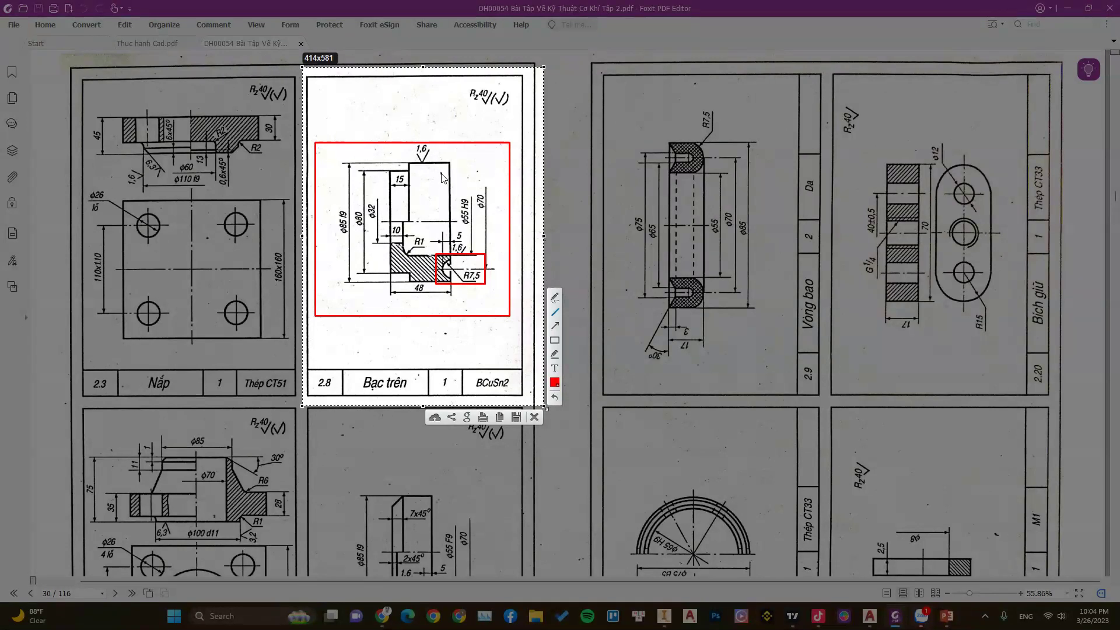
drag(439, 200, 441, 205)
drag(391, 242, 391, 268)
mouse_move(391, 245)
mouse_down()
mouse_move(410, 290)
mouse_move(407, 255)
mouse_up()
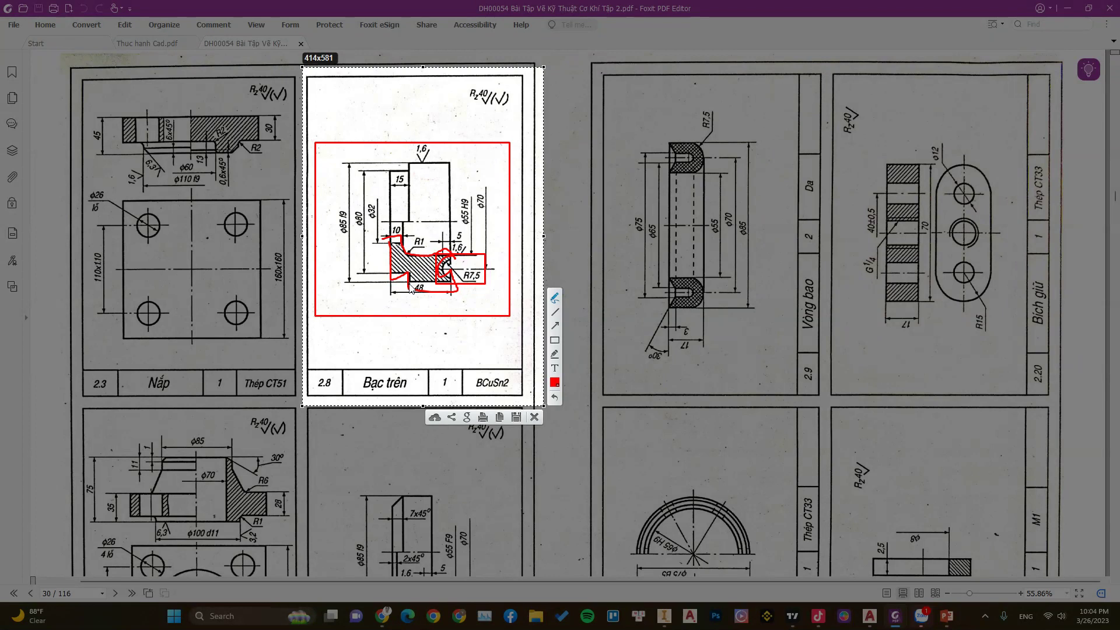
click(534, 416)
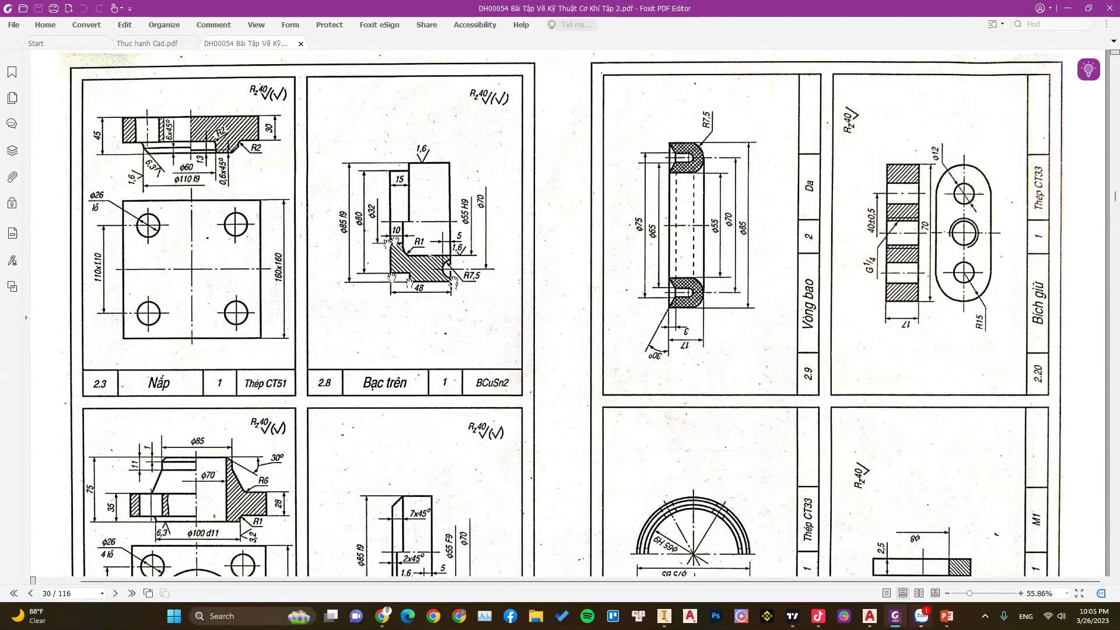
- In Inventor, create a new part file and start a 2D sketch on an origin plane
click(663, 616)
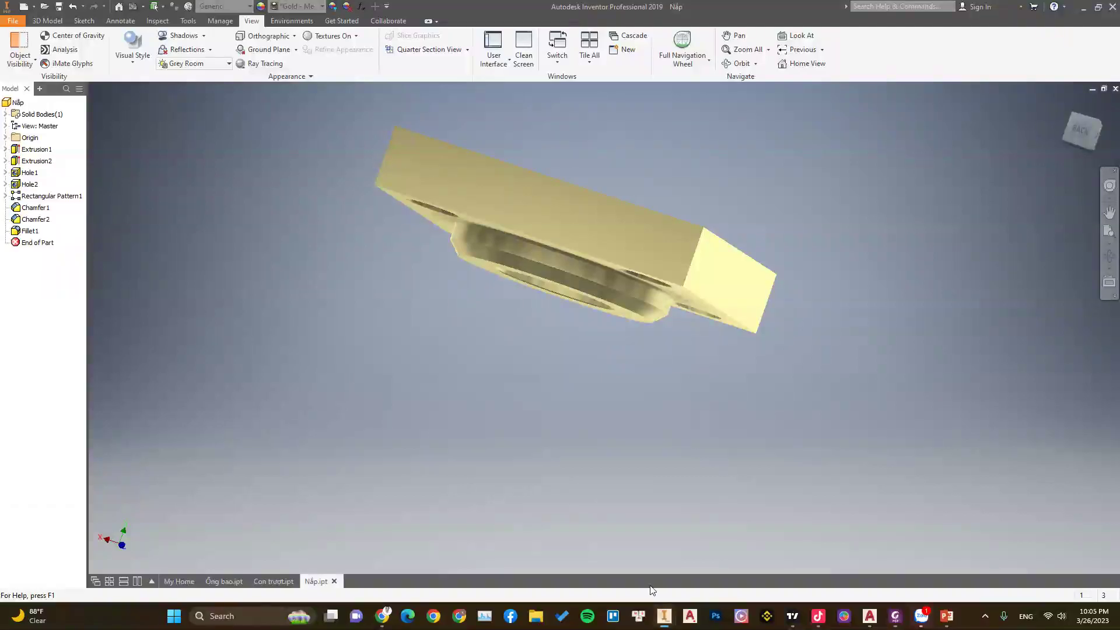
click(24, 7)
click(728, 473)
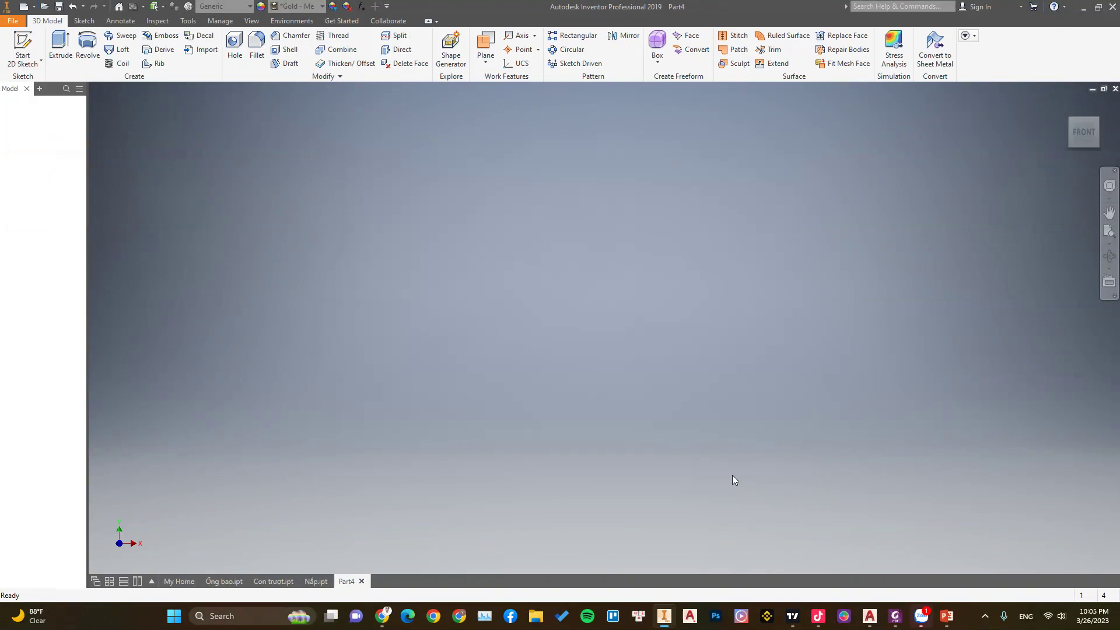
right_click(484, 225)
click(497, 257)
click(525, 175)
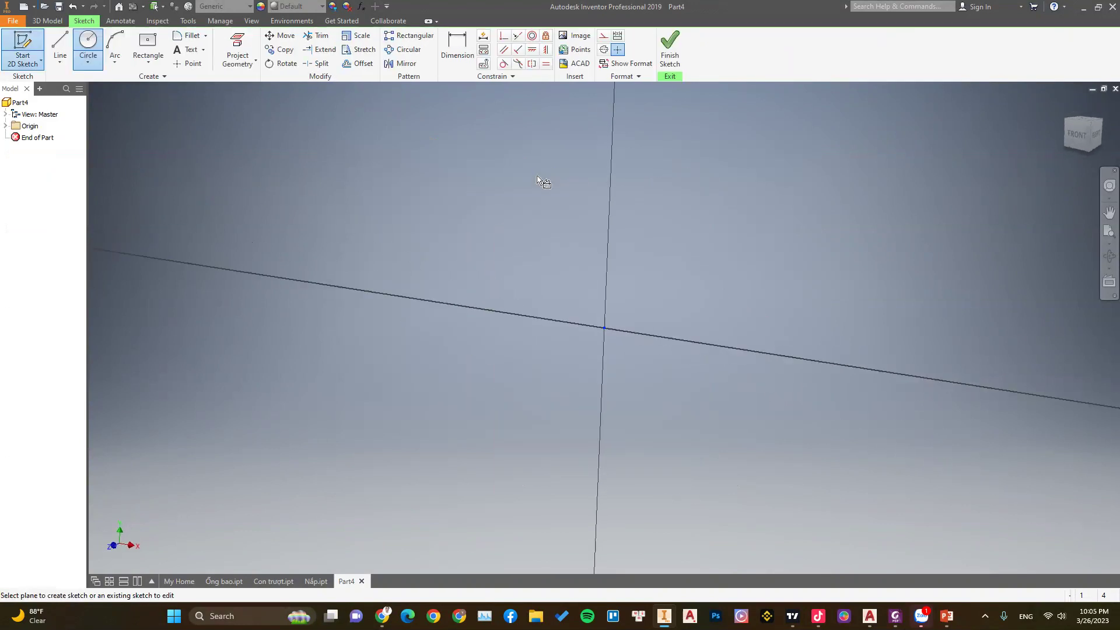
- Draw a horizontal axis line from the origin and convert it to a centerline
right_click(422, 199)
click(429, 165)
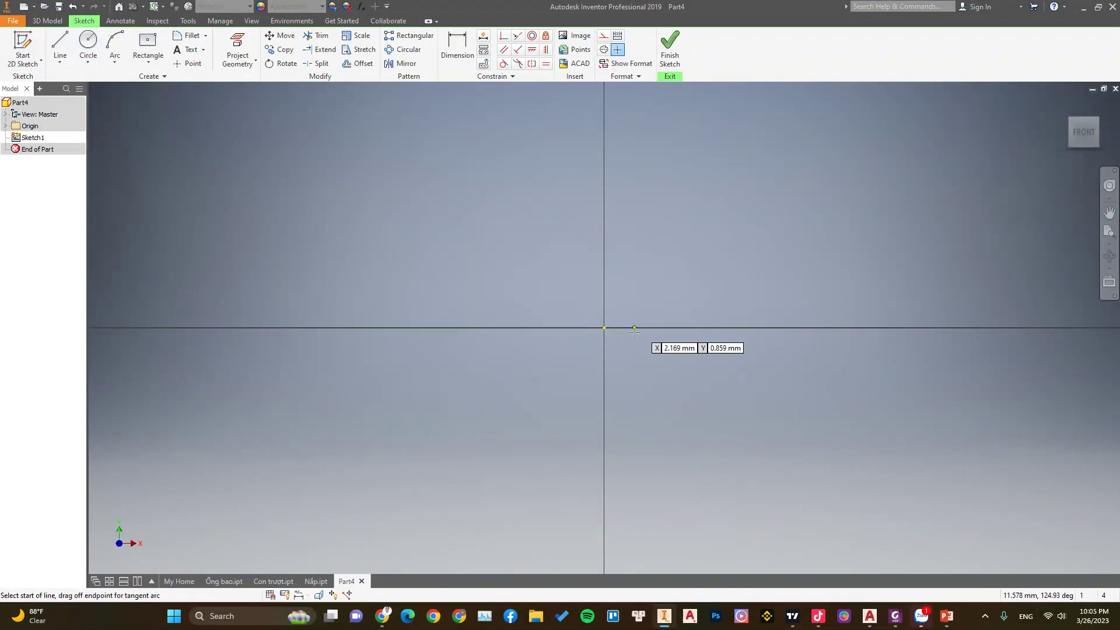
click(604, 327)
click(807, 327)
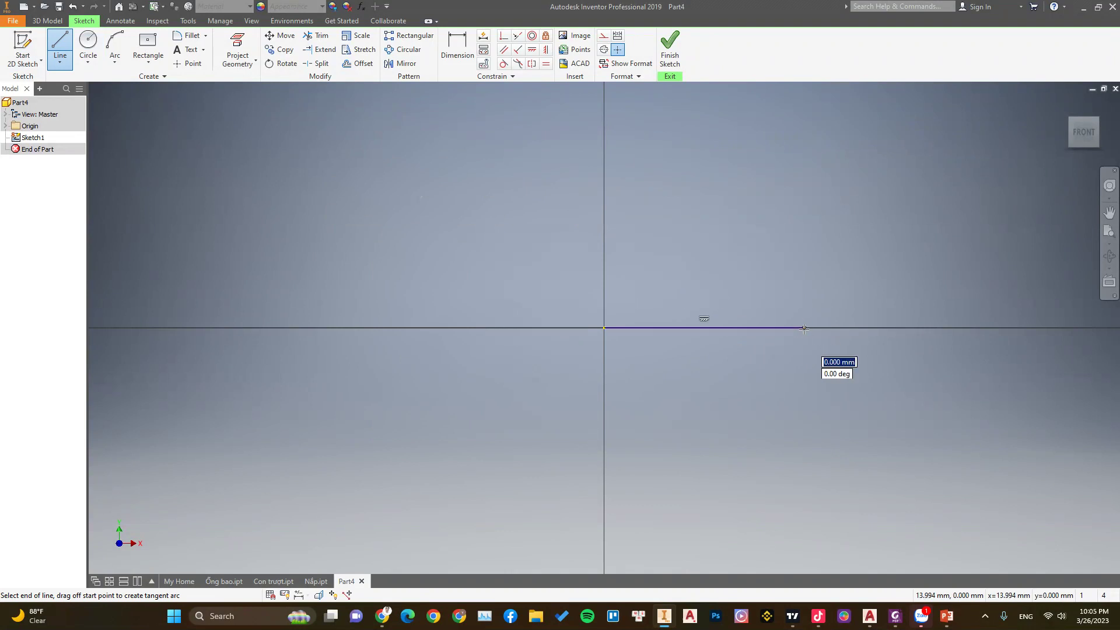
right_click(779, 256)
click(726, 312)
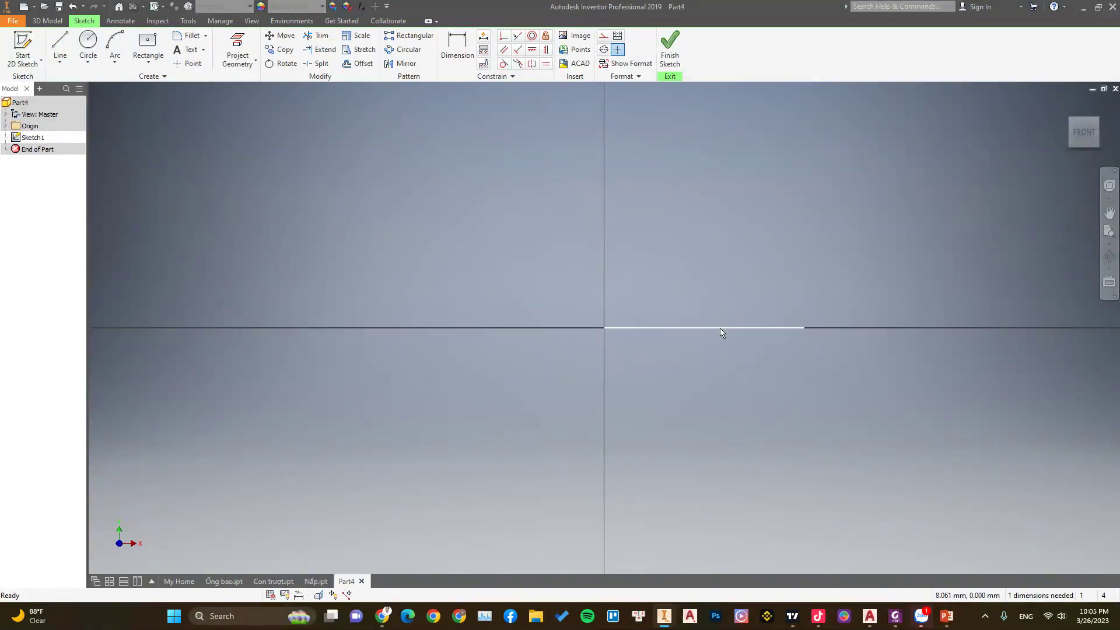
right_click(723, 327)
click(716, 362)
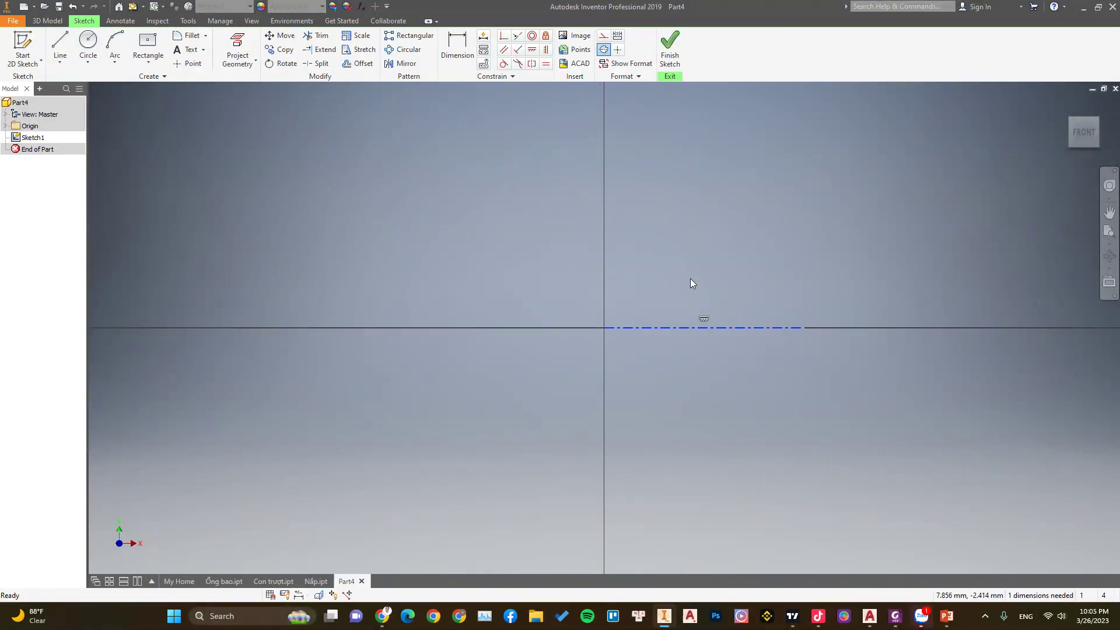
- Sketch the upper stepped outline above the centerline: left edge, step, rise, top and right edges
right_click(676, 195)
click(681, 162)
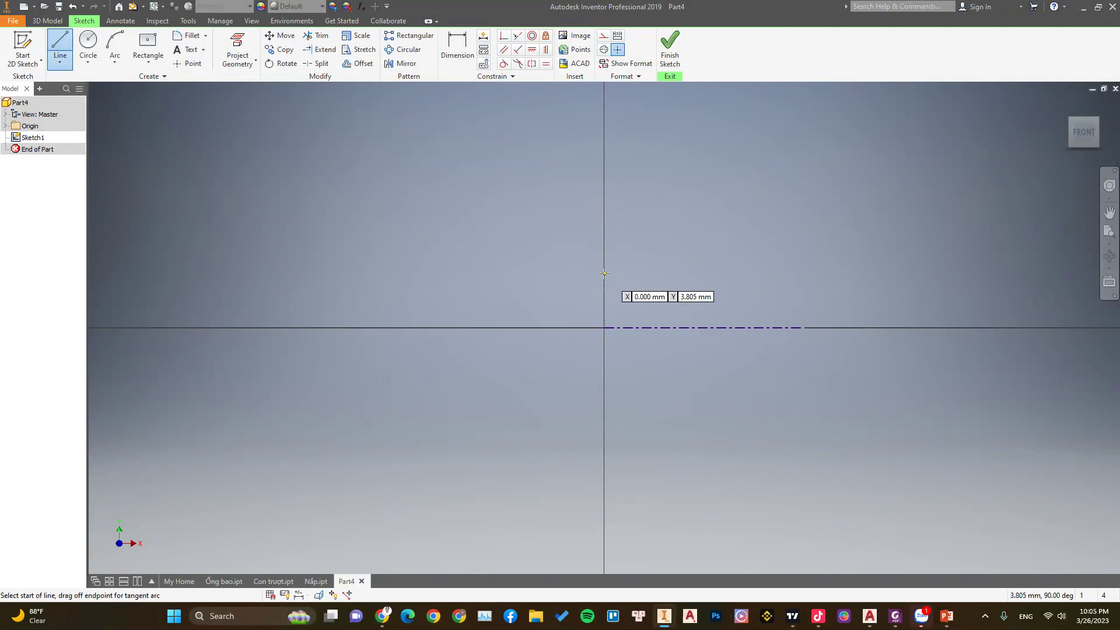
click(604, 327)
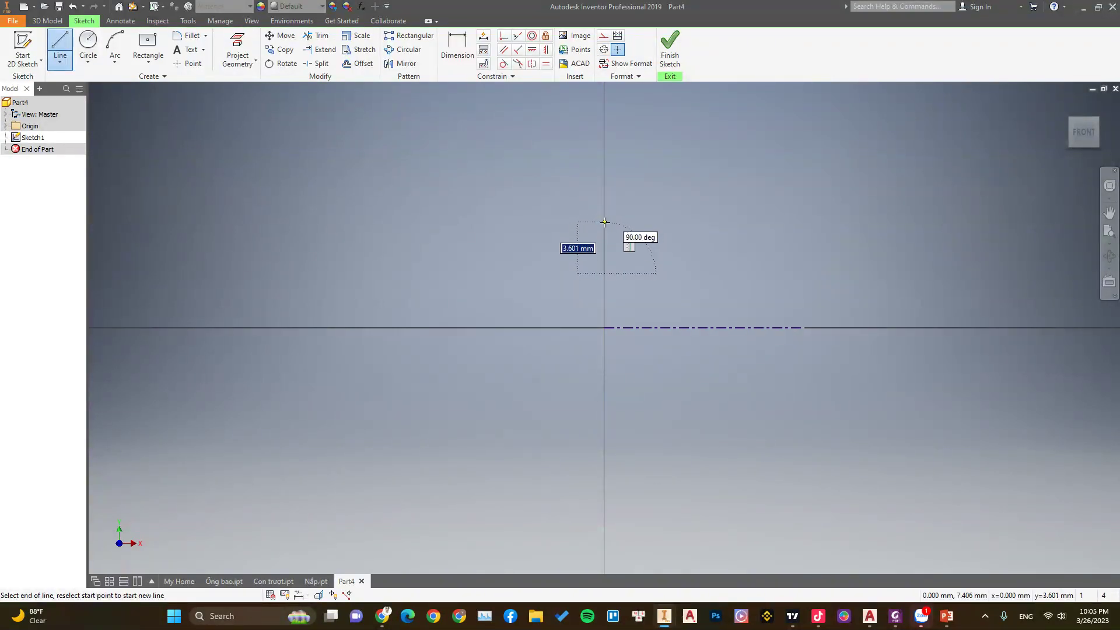
click(604, 223)
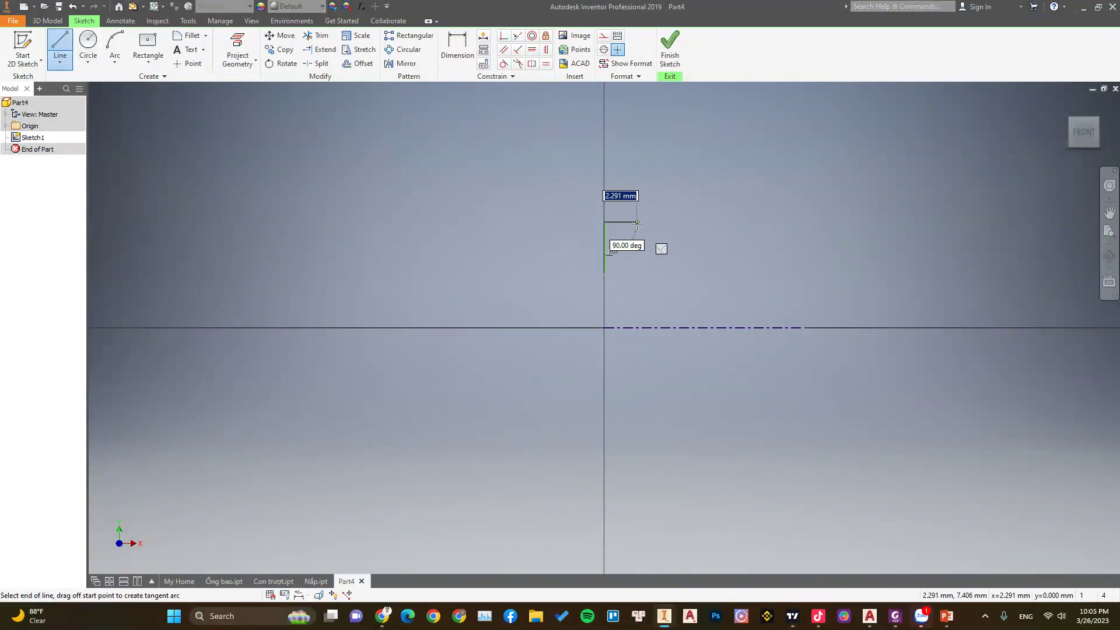
click(637, 222)
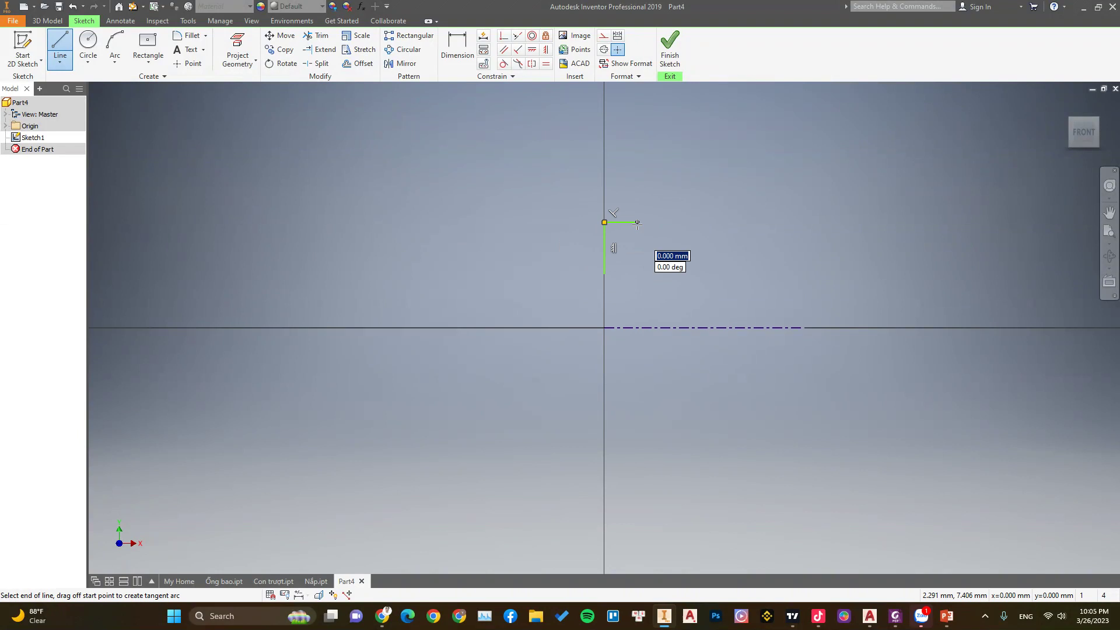
click(897, 617)
click(896, 617)
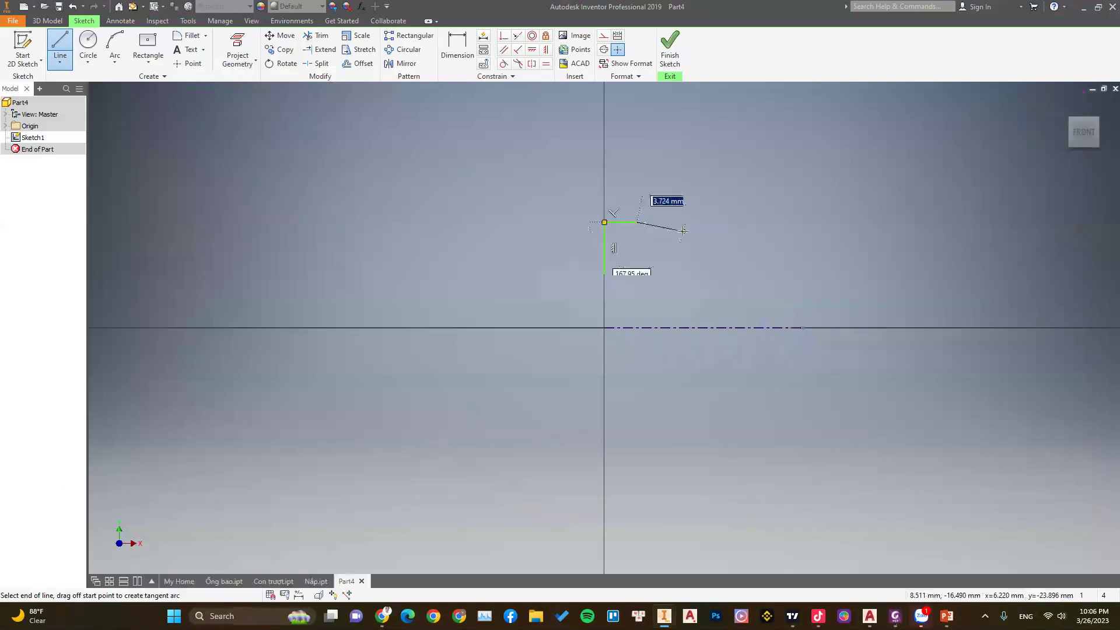
click(637, 193)
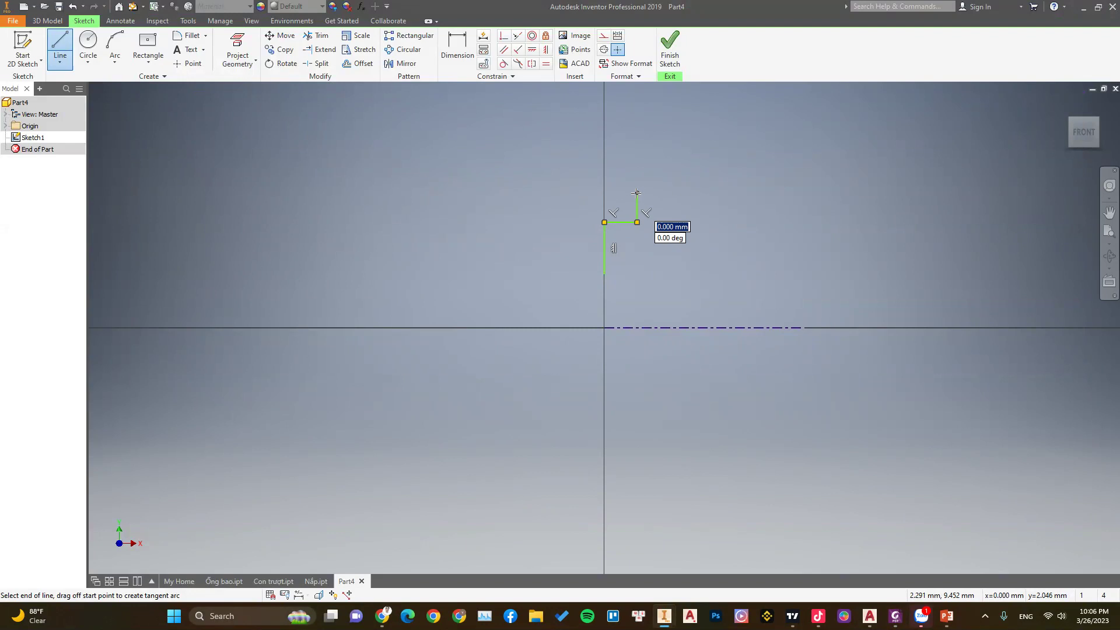
click(715, 193)
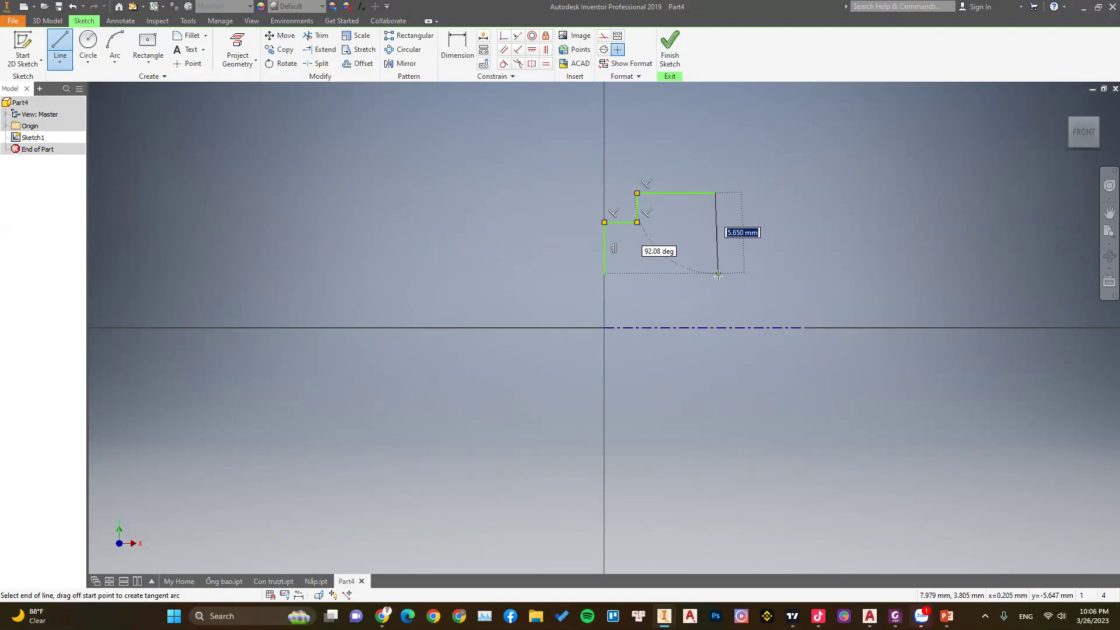
click(718, 274)
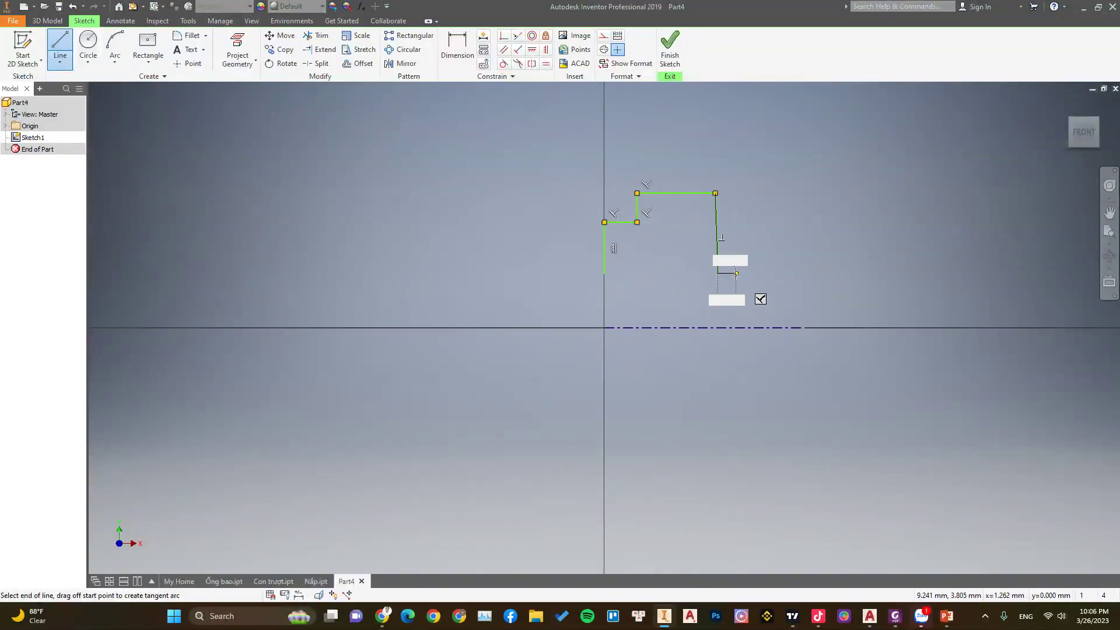
- Delete the unwanted vertical line and a short stray line at the top-right corner
key(Escape)
key(Delete)
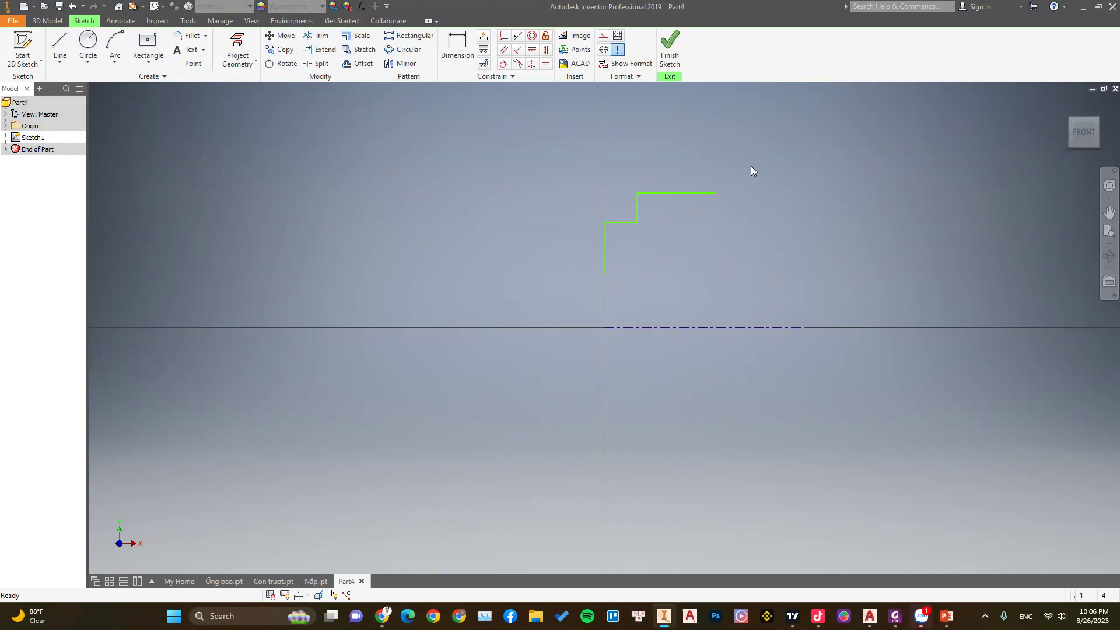
right_click(751, 166)
click(754, 131)
click(715, 193)
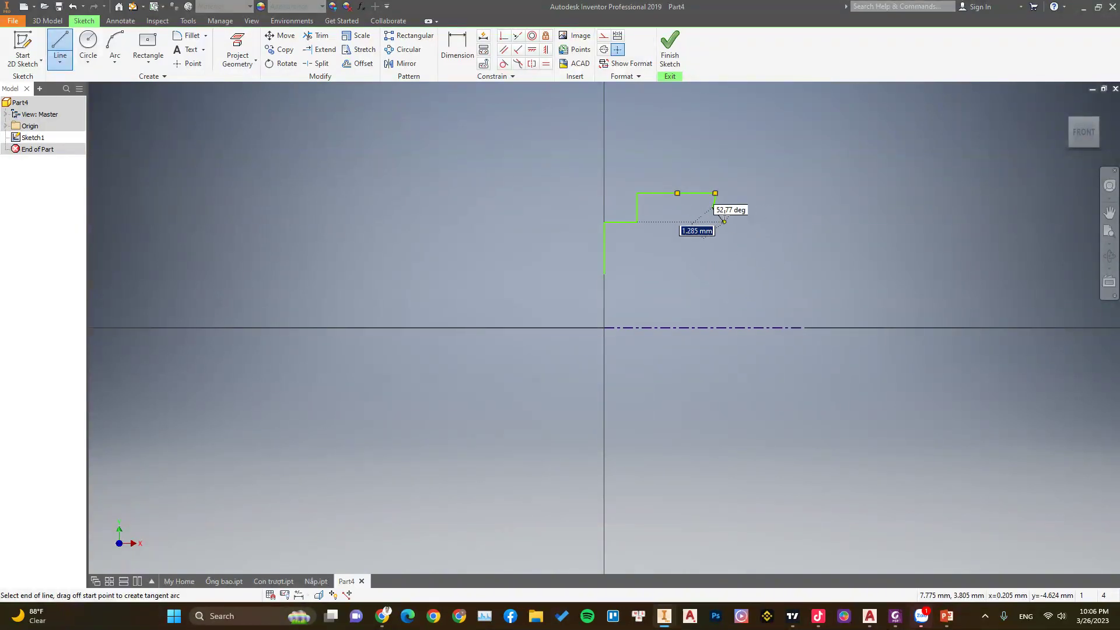
click(712, 207)
key(Escape)
key(Delete)
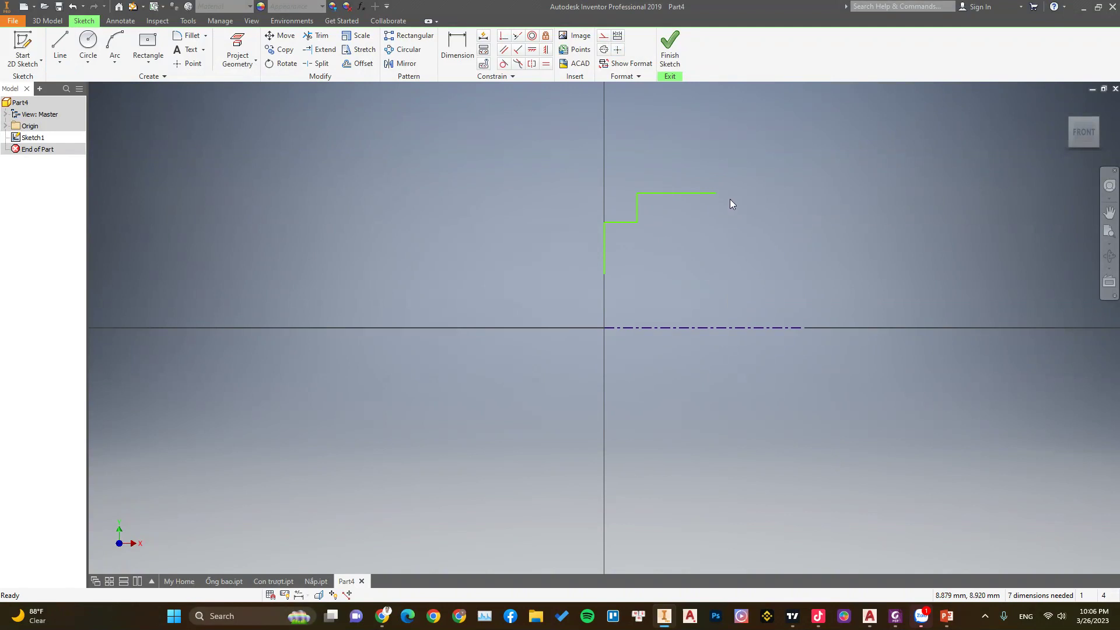
- Redraw the right vertical edge down from the top-right corner, checking the reference drawing
right_click(725, 132)
click(726, 98)
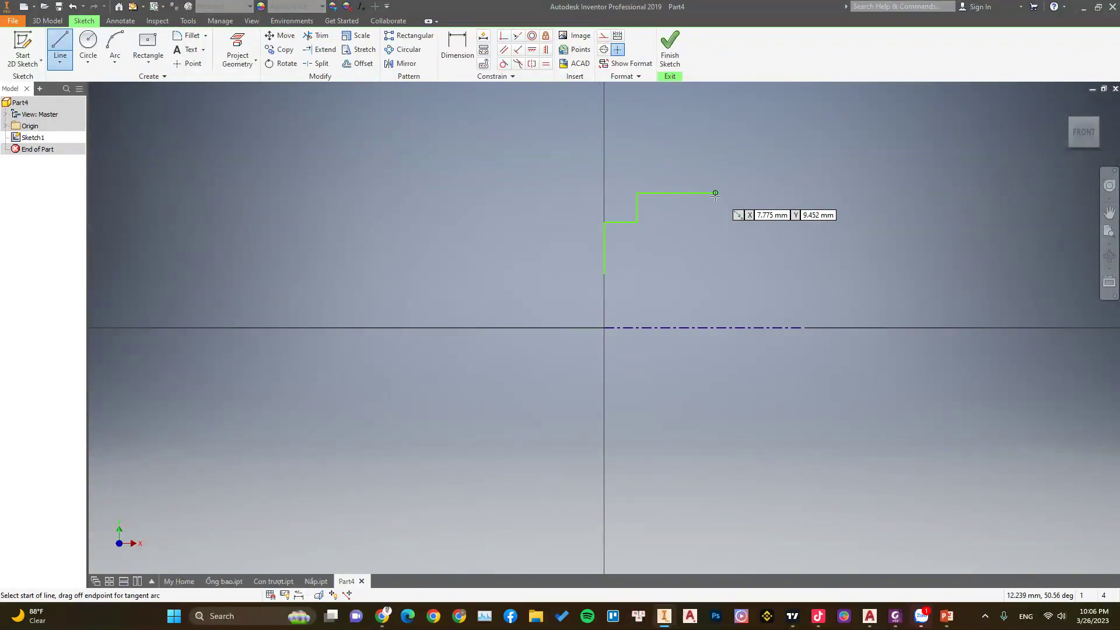
click(715, 193)
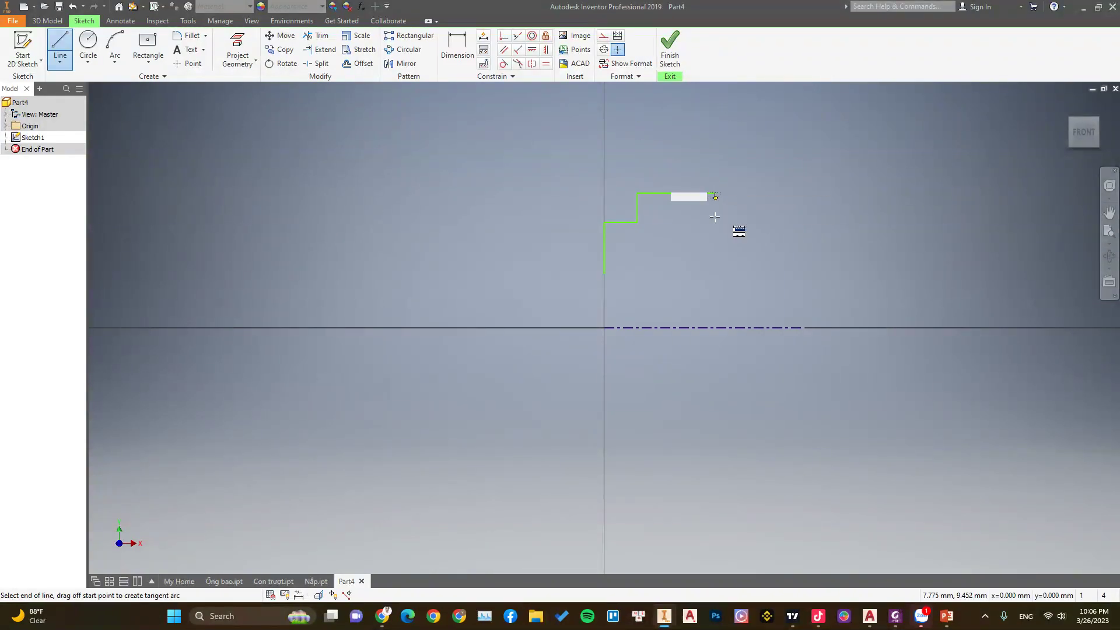
click(715, 273)
click(896, 620)
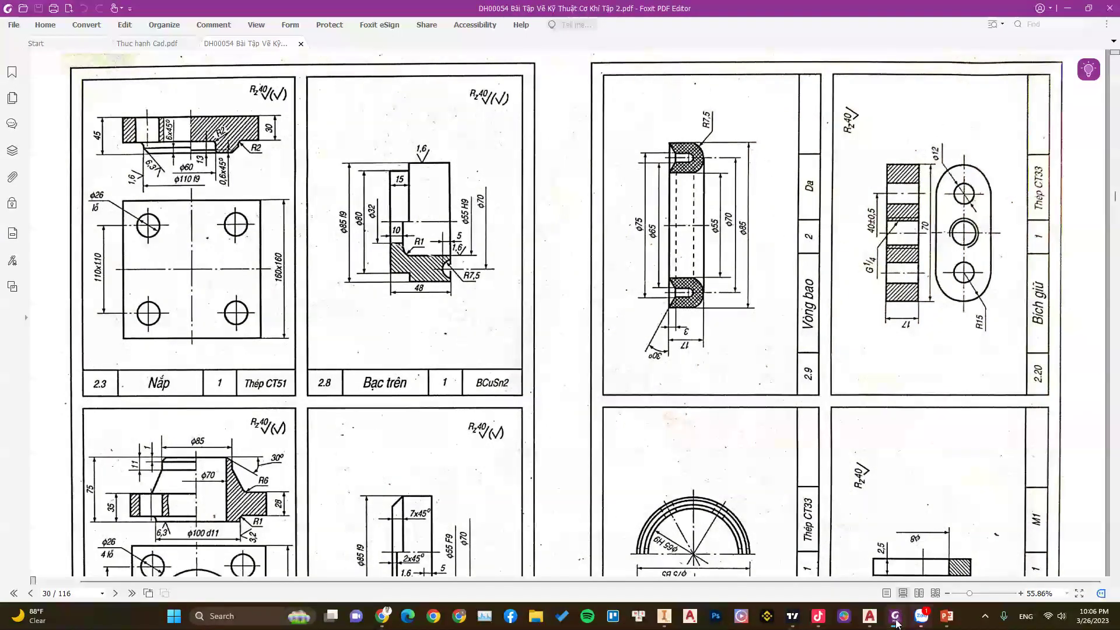
click(896, 620)
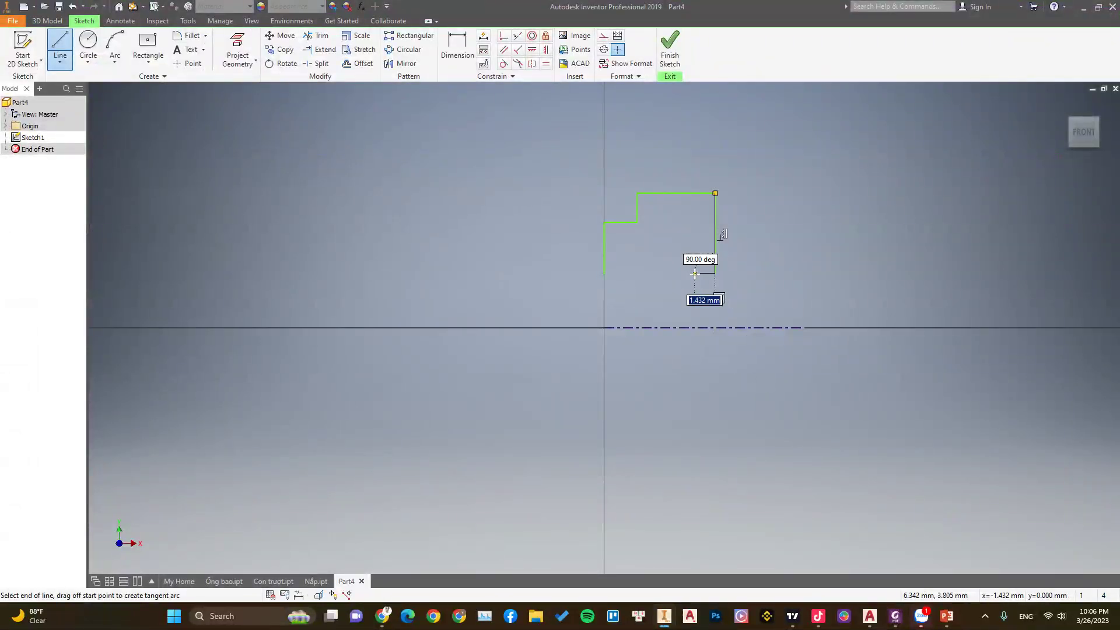
key(Escape)
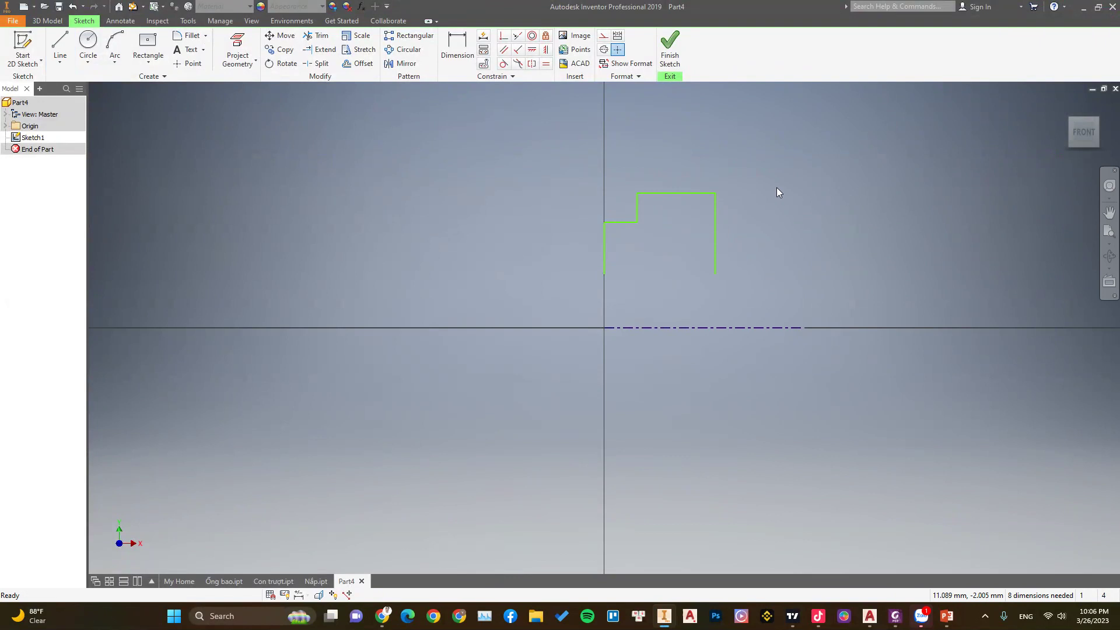
- Close the profile with the bottom step, an upward segment and the inner horizontal line
right_click(776, 187)
click(788, 148)
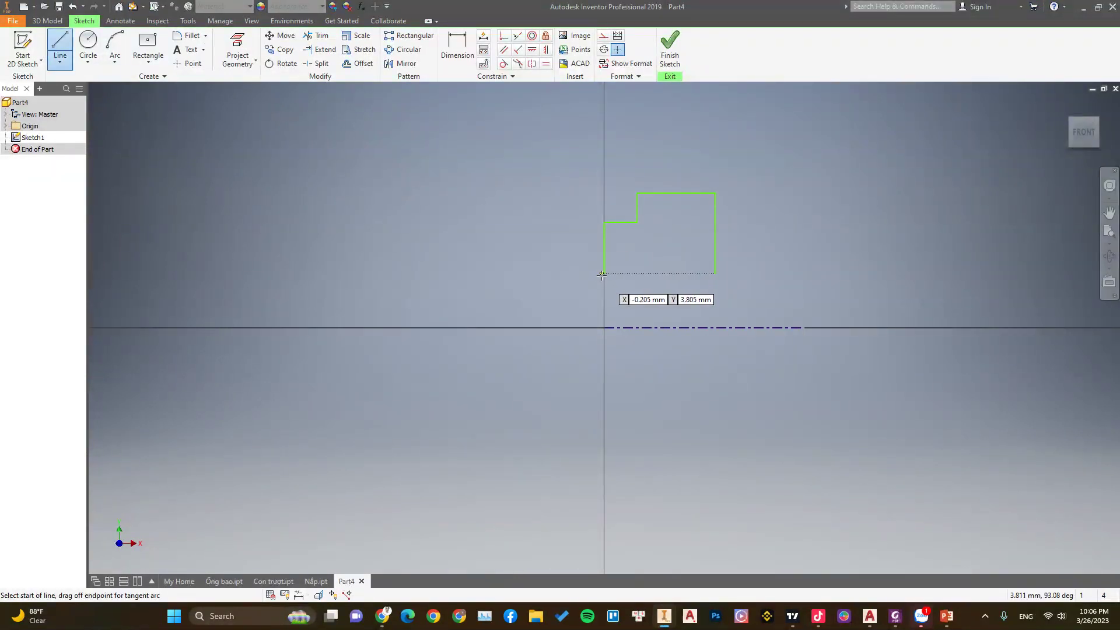
click(603, 273)
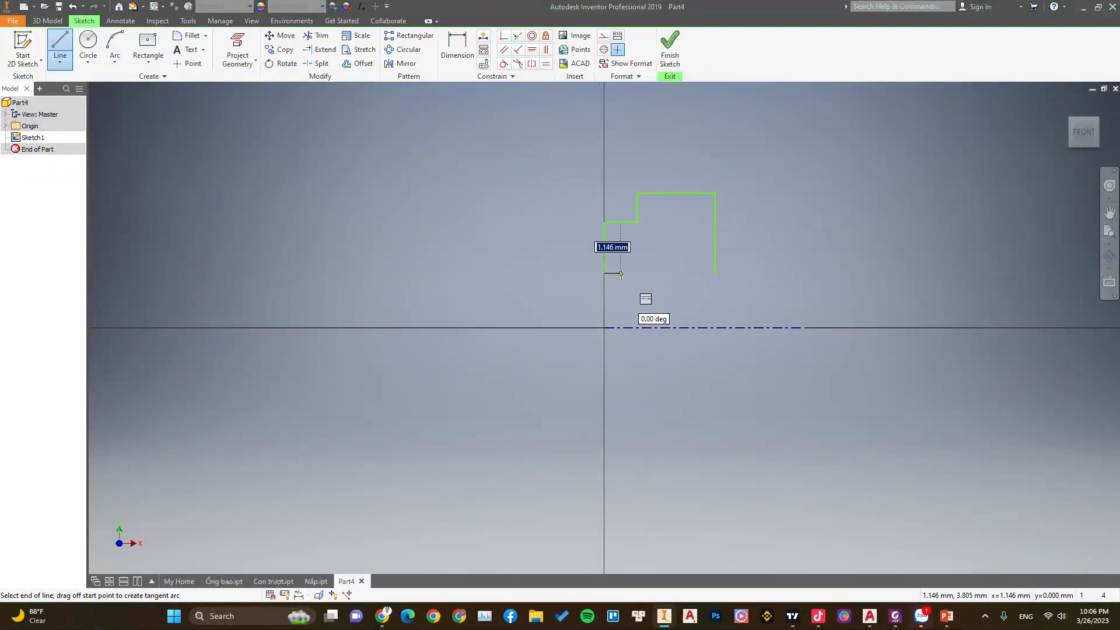
click(620, 273)
click(621, 247)
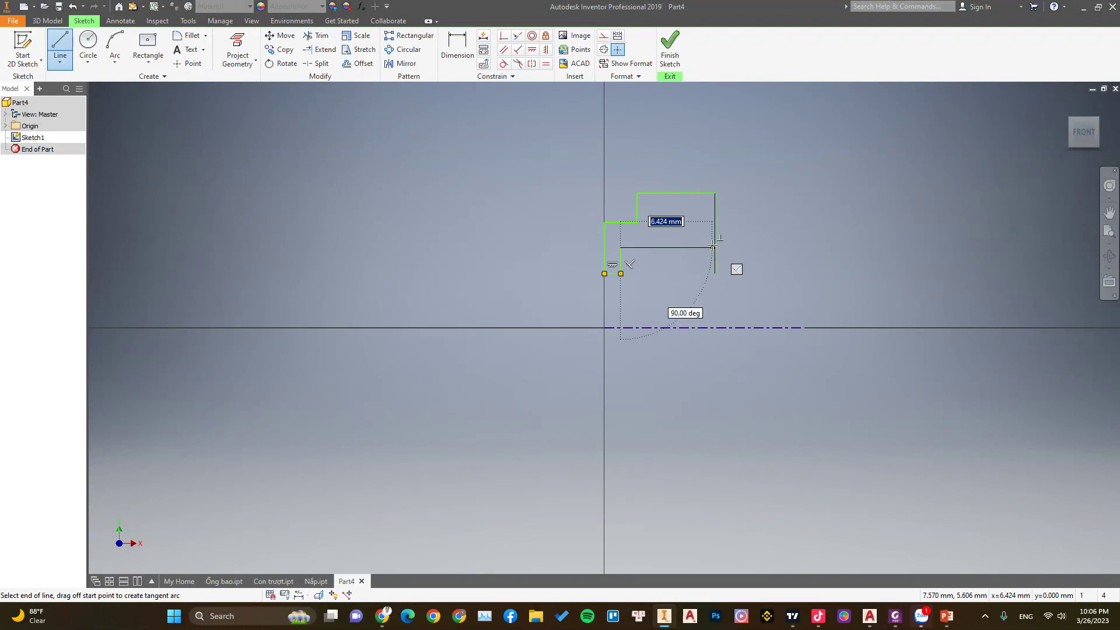
click(713, 247)
key(Escape)
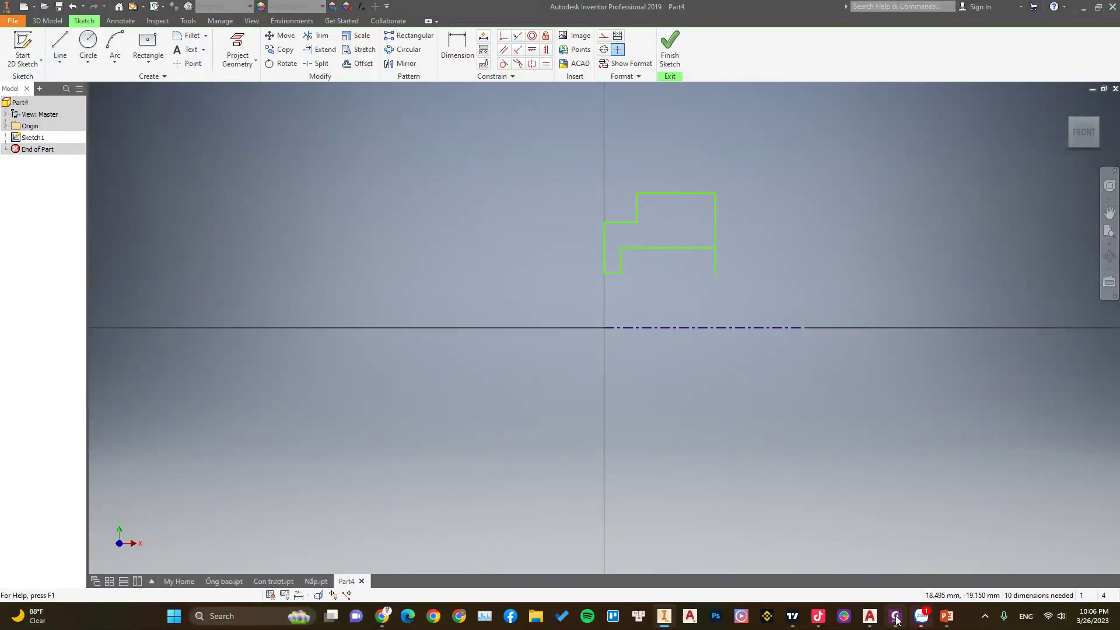
- Trim away the extra lower-right vertical segment of the profile
click(897, 617)
click(897, 617)
right_click(740, 236)
click(691, 247)
click(715, 261)
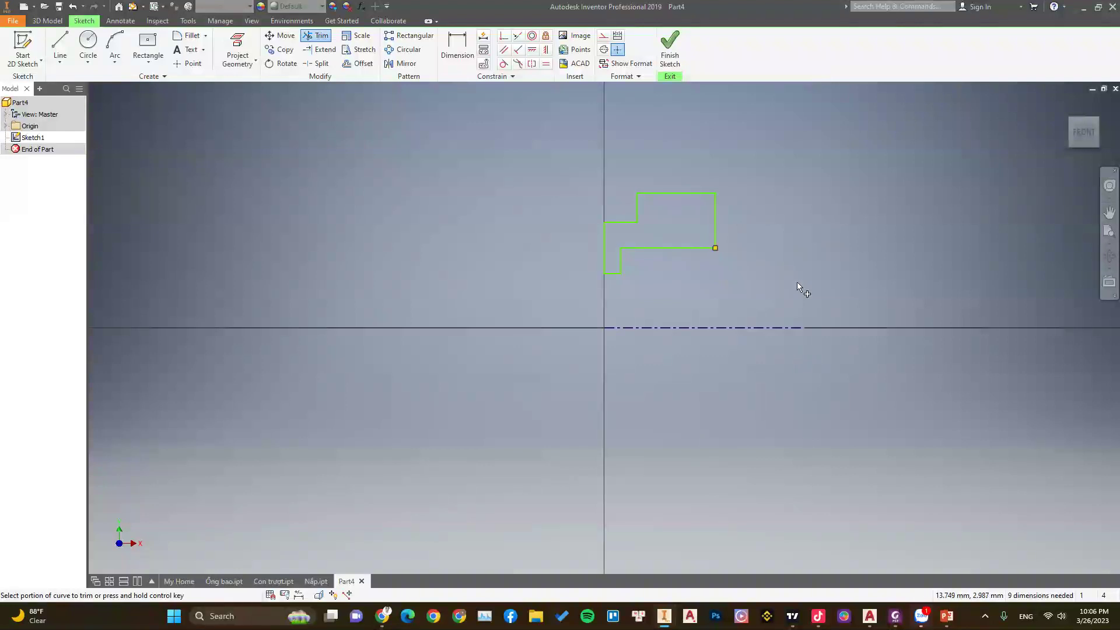
key(Escape)
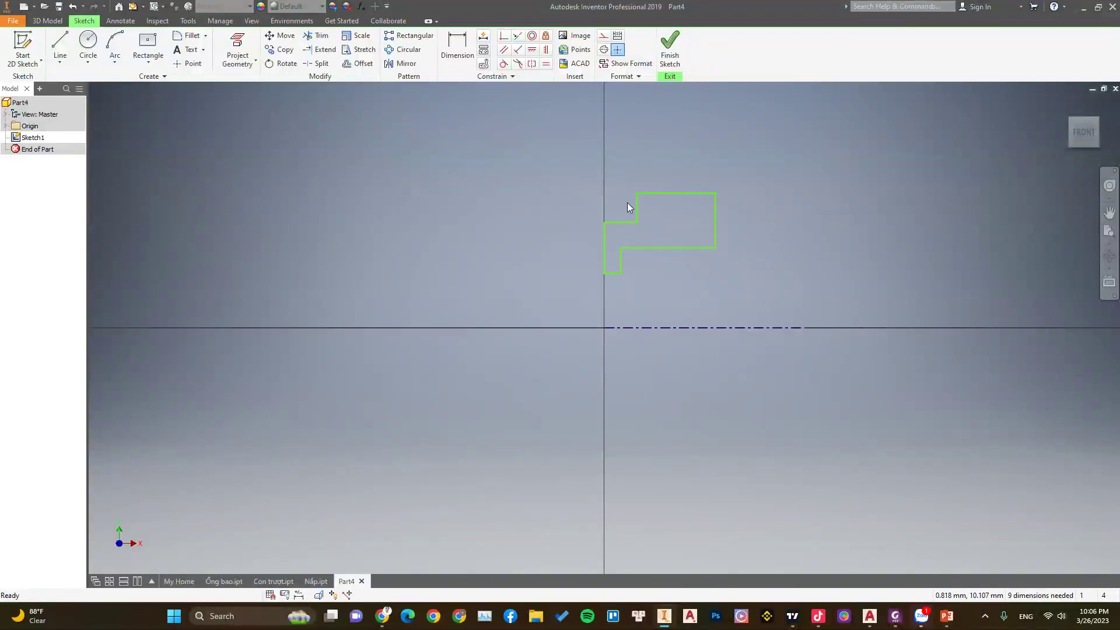
click(896, 618)
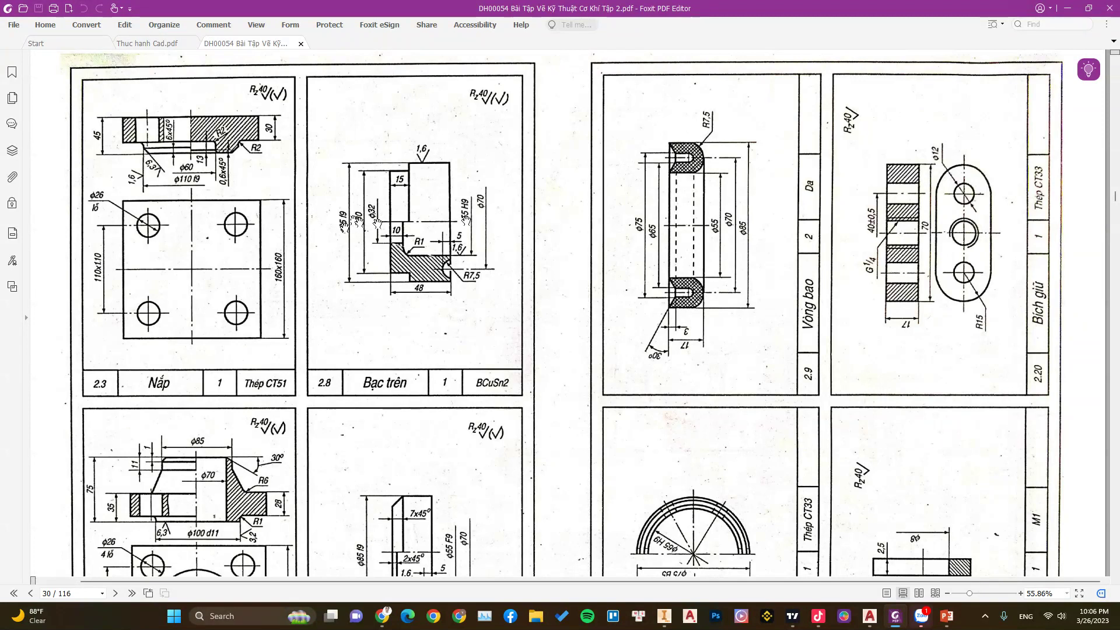
- Switch from Foxit back to the Part4 sketch in Inventor
click(665, 620)
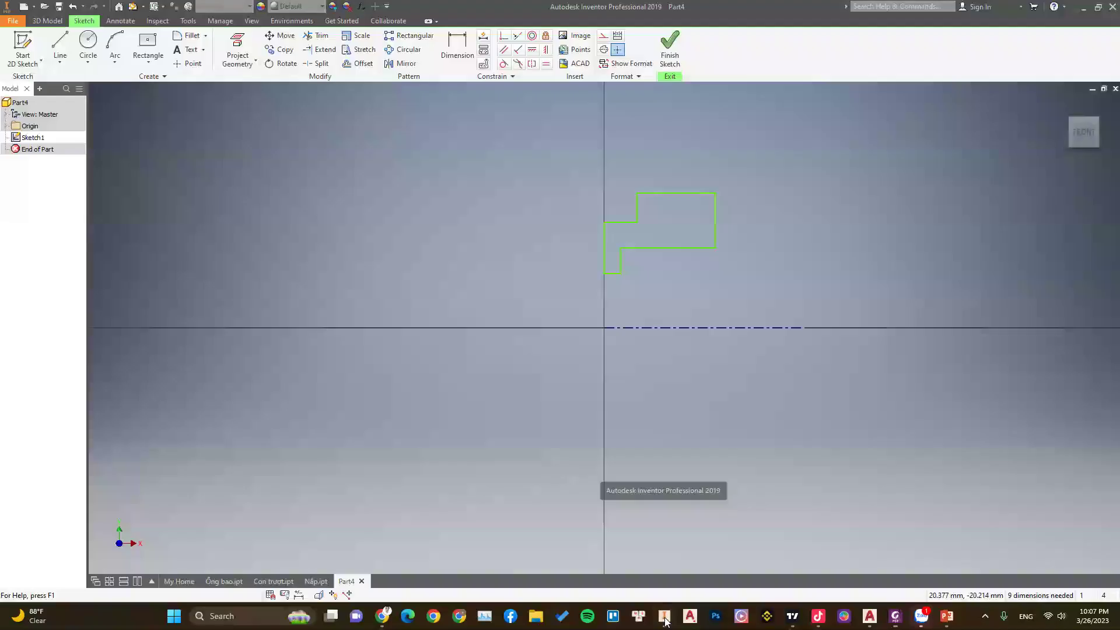
- Add diameter dimensions Ø32 and Ø55 to the profile about the centerline
right_click(700, 151)
click(642, 167)
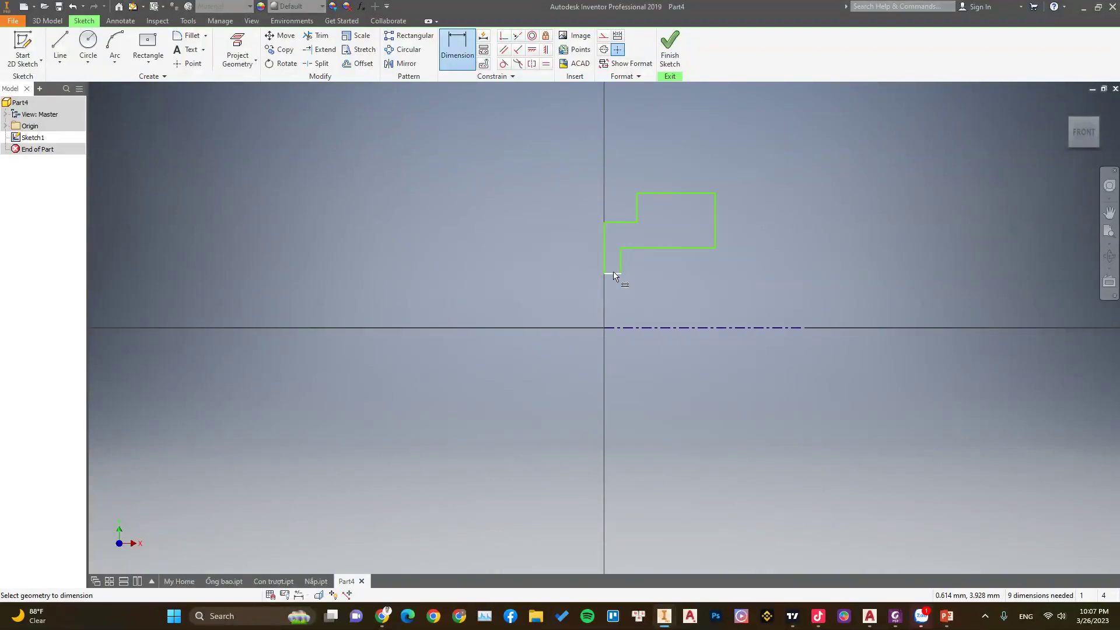
click(613, 273)
click(613, 328)
click(561, 304)
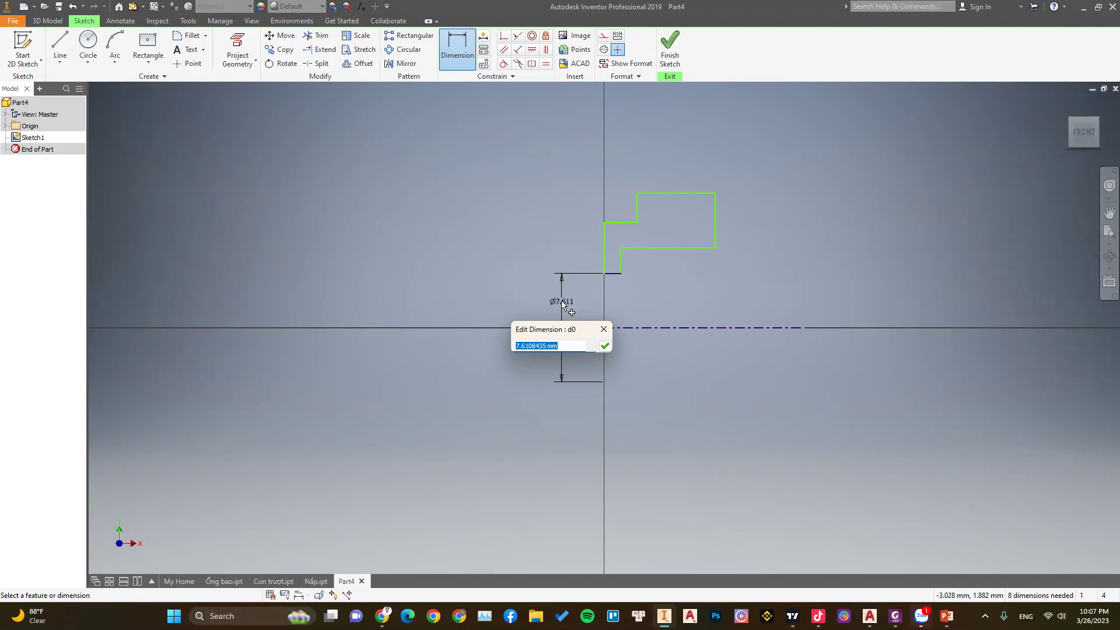
text(32)
key(Return)
scroll(545, 300, up, 2)
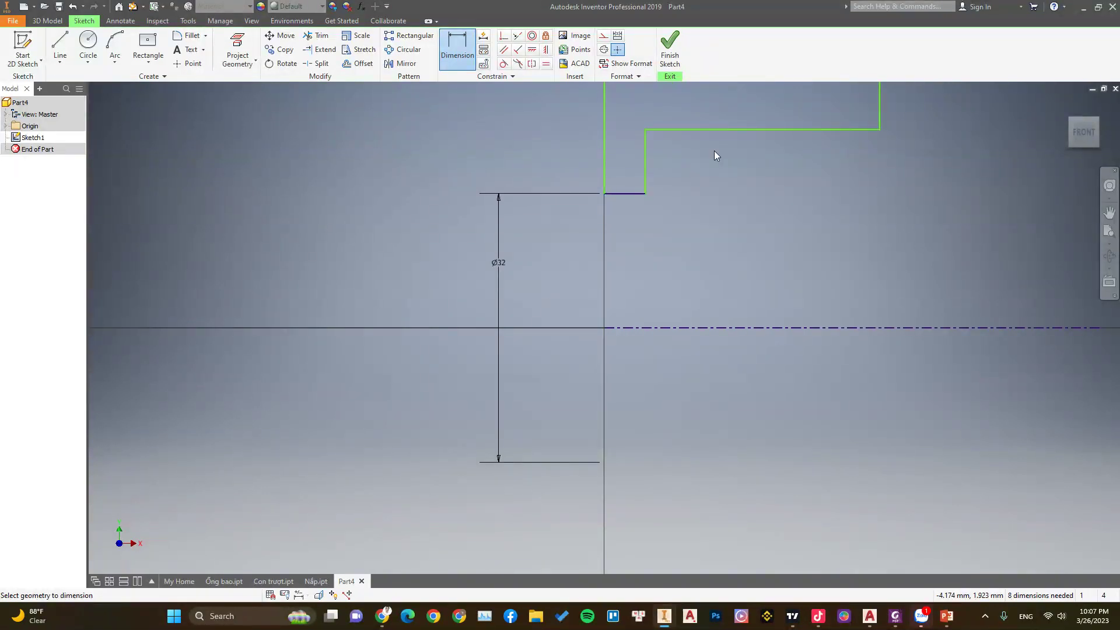
click(716, 129)
click(722, 328)
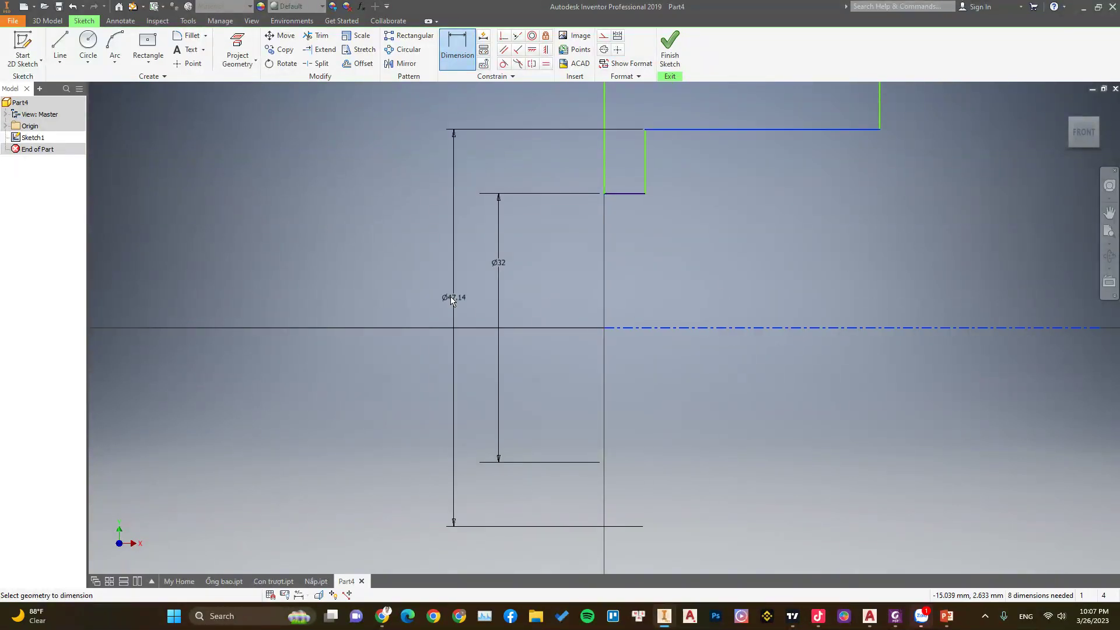
click(448, 296)
text(55)
key(Return)
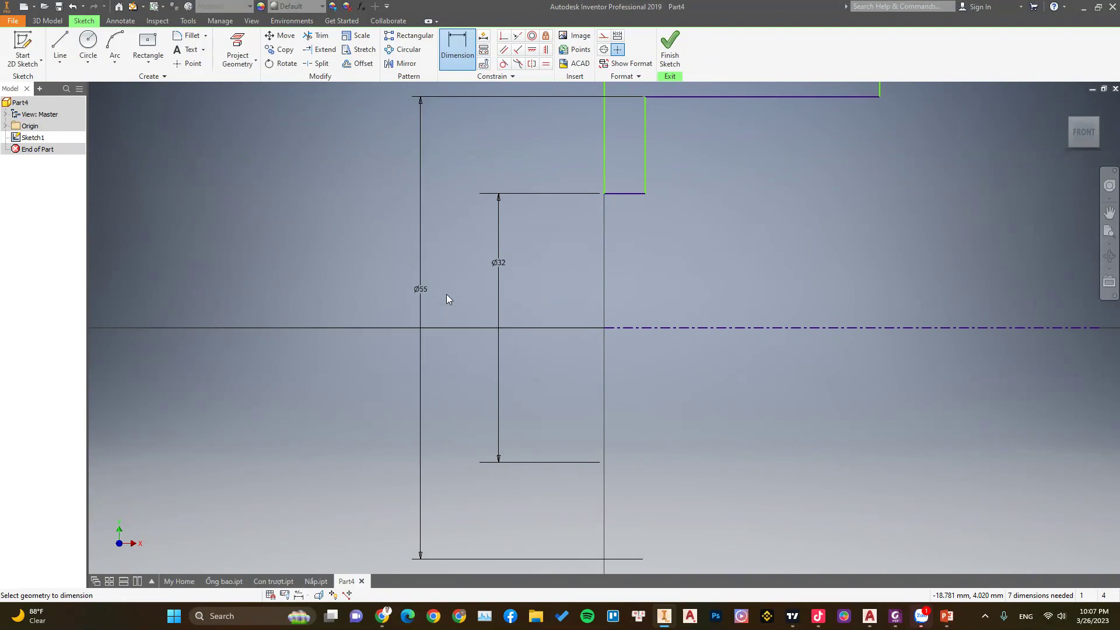
- Add the Ø80 and Ø85 outer diameter dimensions after rechecking the drawing
scroll(452, 286, up, 2)
scroll(565, 268, up, 2)
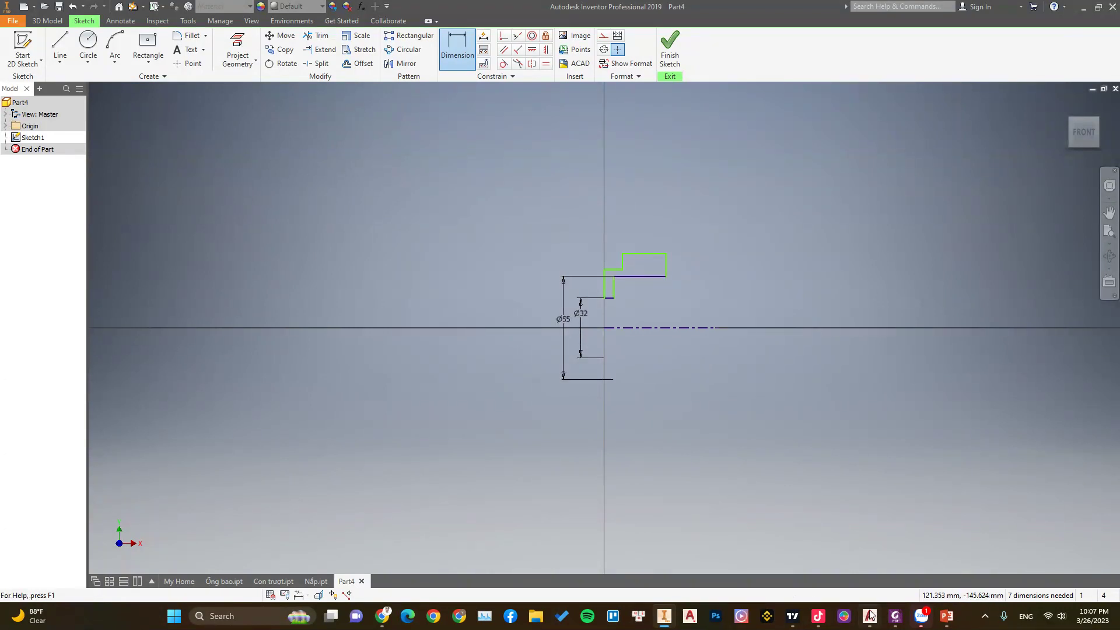
click(895, 616)
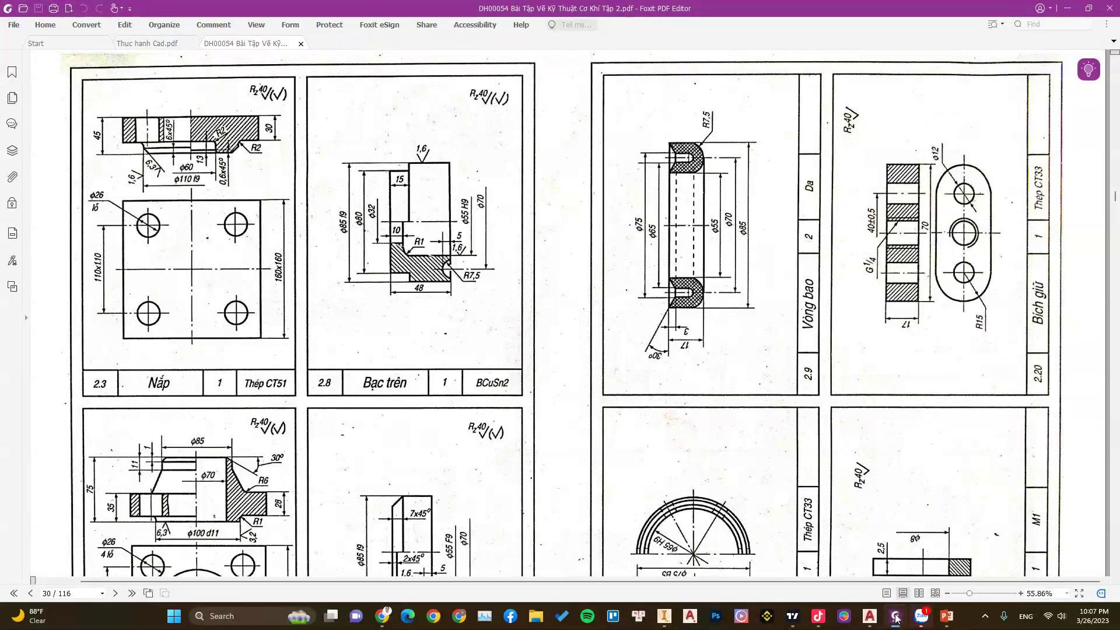
click(895, 616)
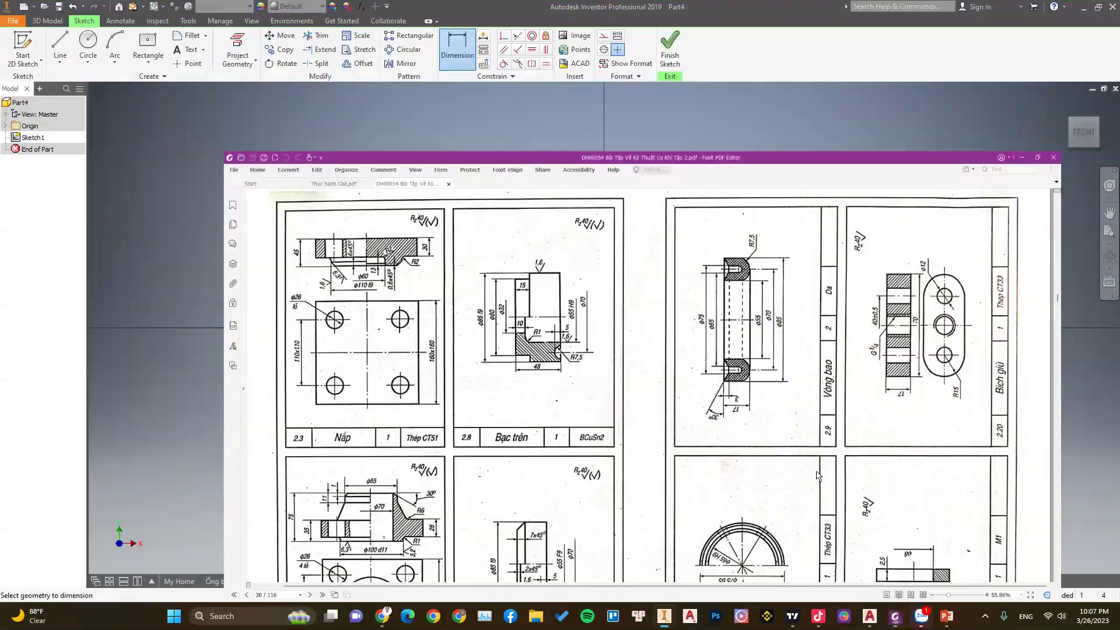
click(612, 332)
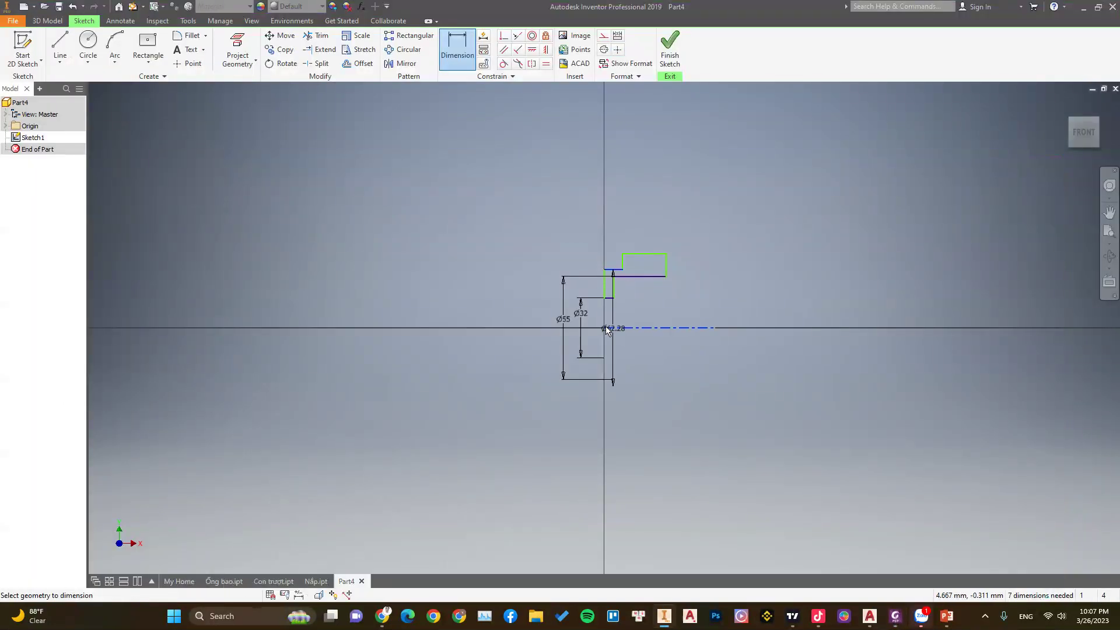
click(537, 310)
text(80)
key(Return)
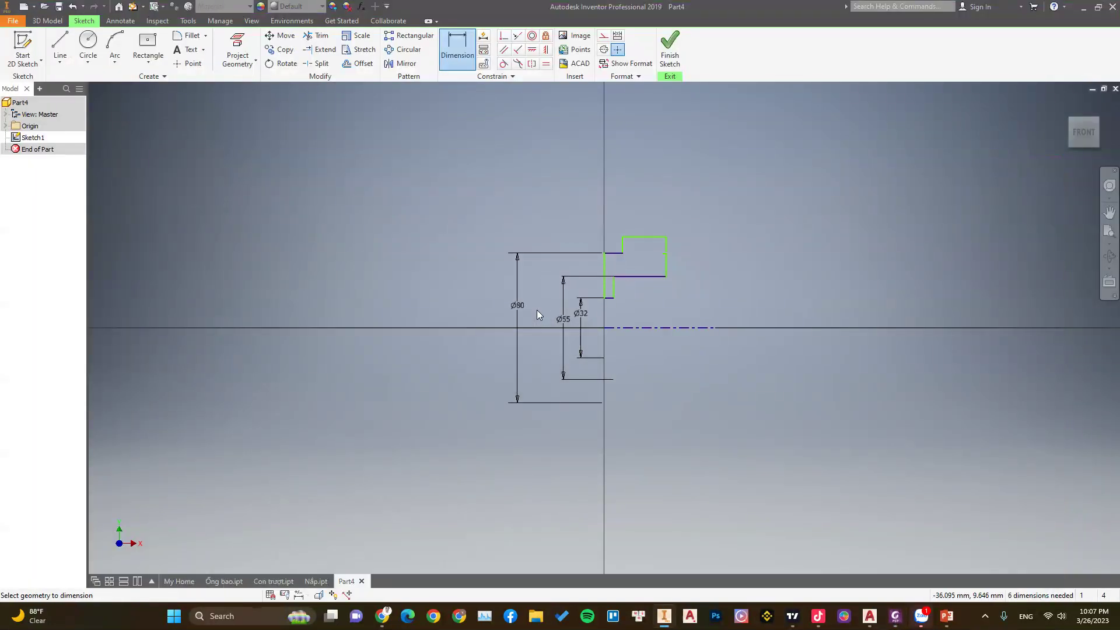
click(645, 237)
click(644, 328)
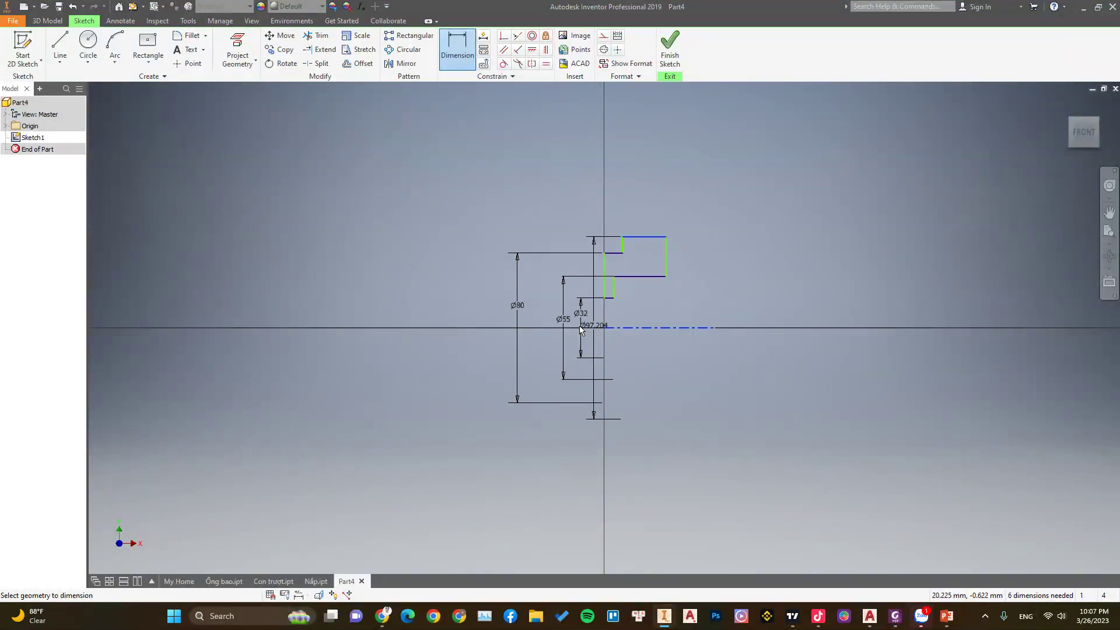
click(487, 312)
text(85)
key(Return)
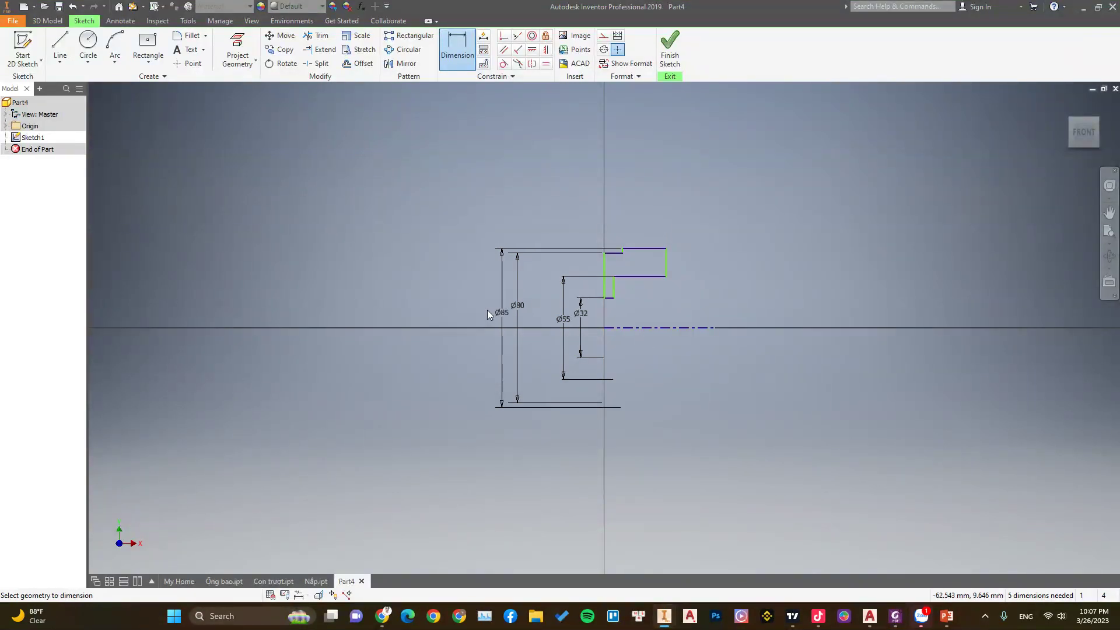
- Dimension the overall length as 48 and the top step length as 15
click(897, 617)
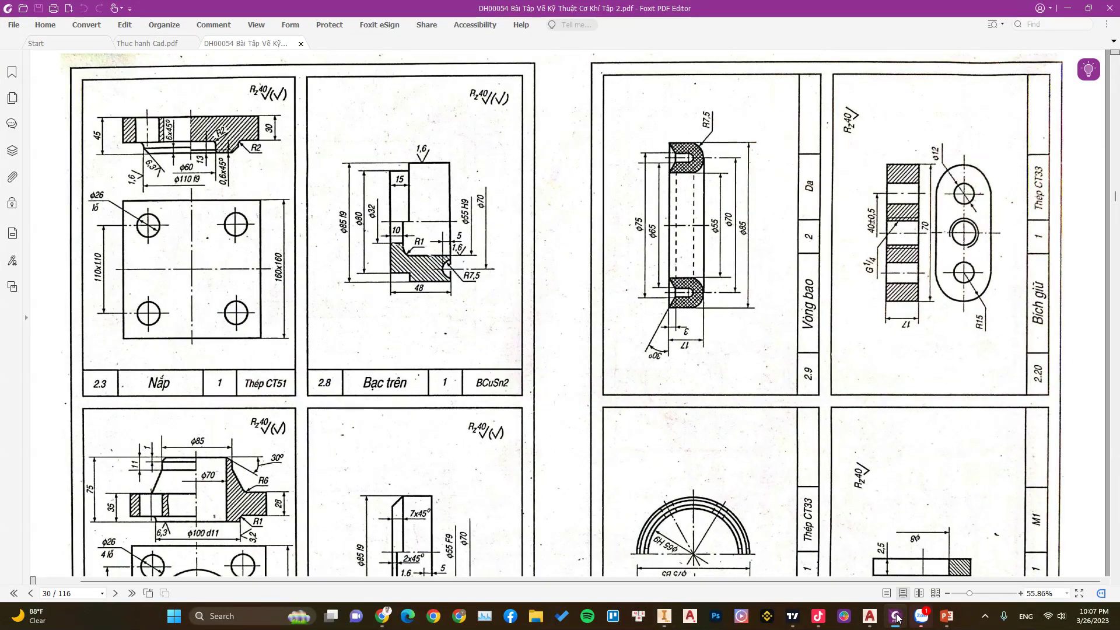
click(896, 617)
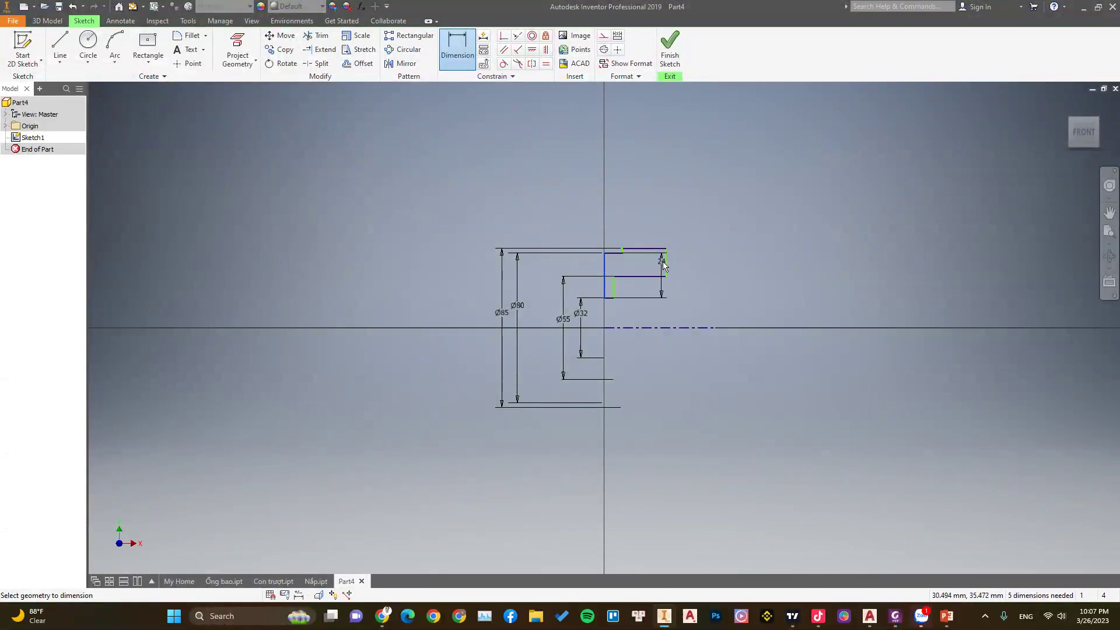
click(644, 249)
click(647, 214)
text(48)
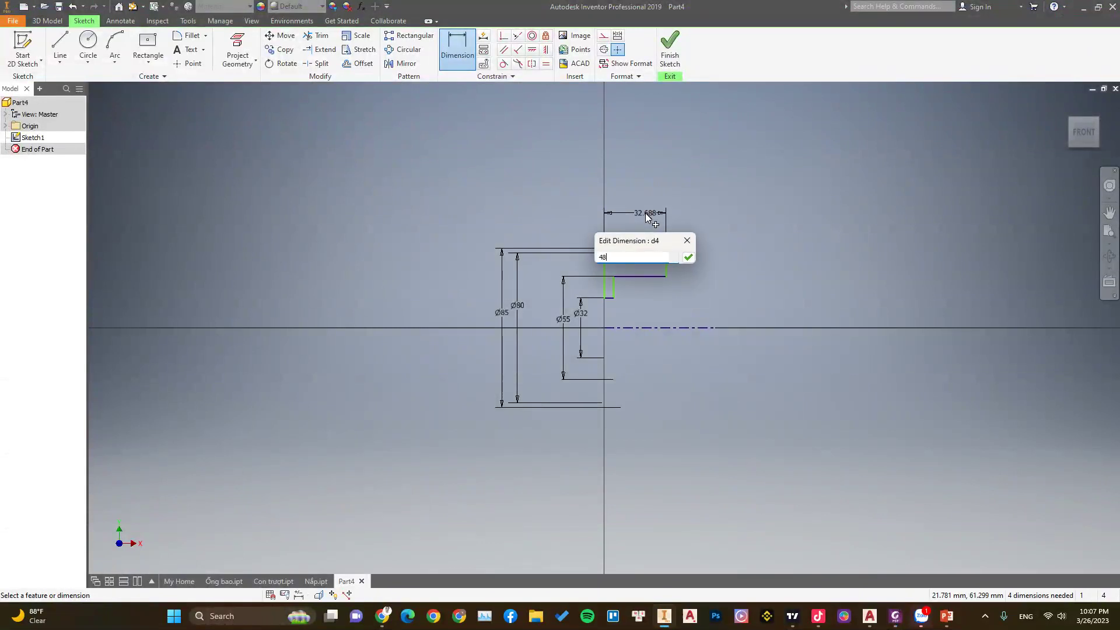
key(Return)
click(612, 252)
click(615, 215)
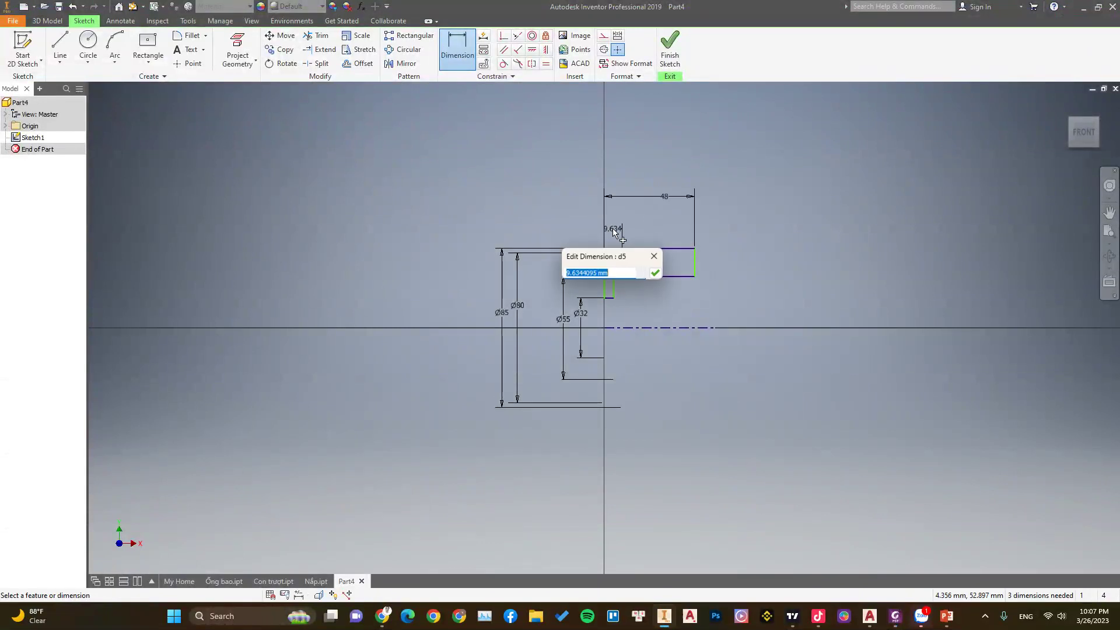
text(15)
key(Return)
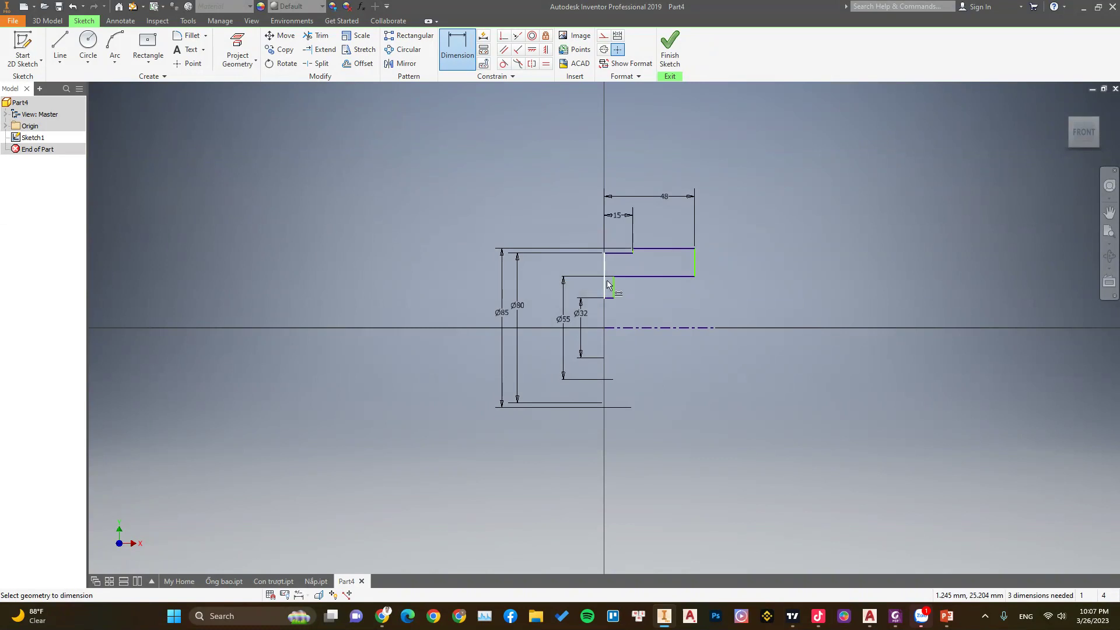
- Set the inner step length dimension to 10
click(896, 617)
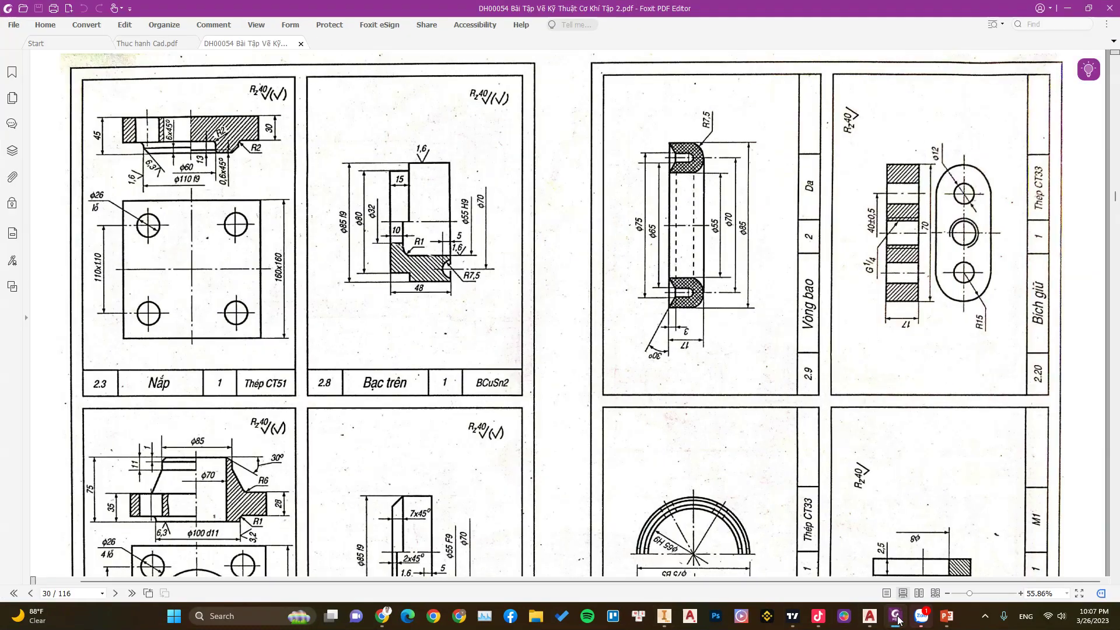
key(super+Down)
click(896, 617)
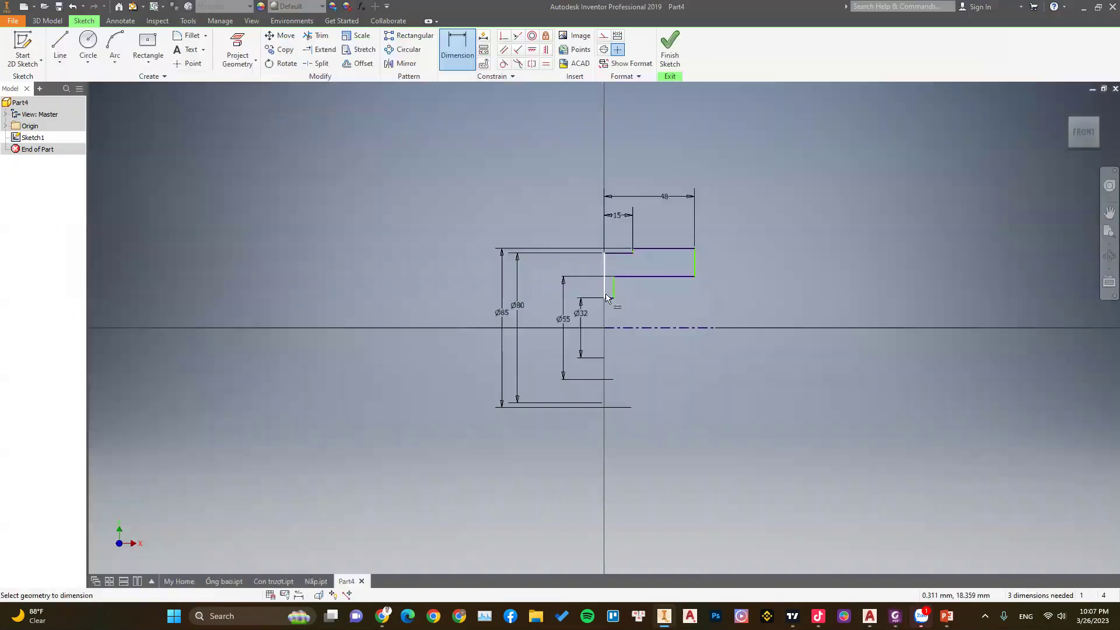
click(612, 288)
click(610, 312)
text(10)
key(Return)
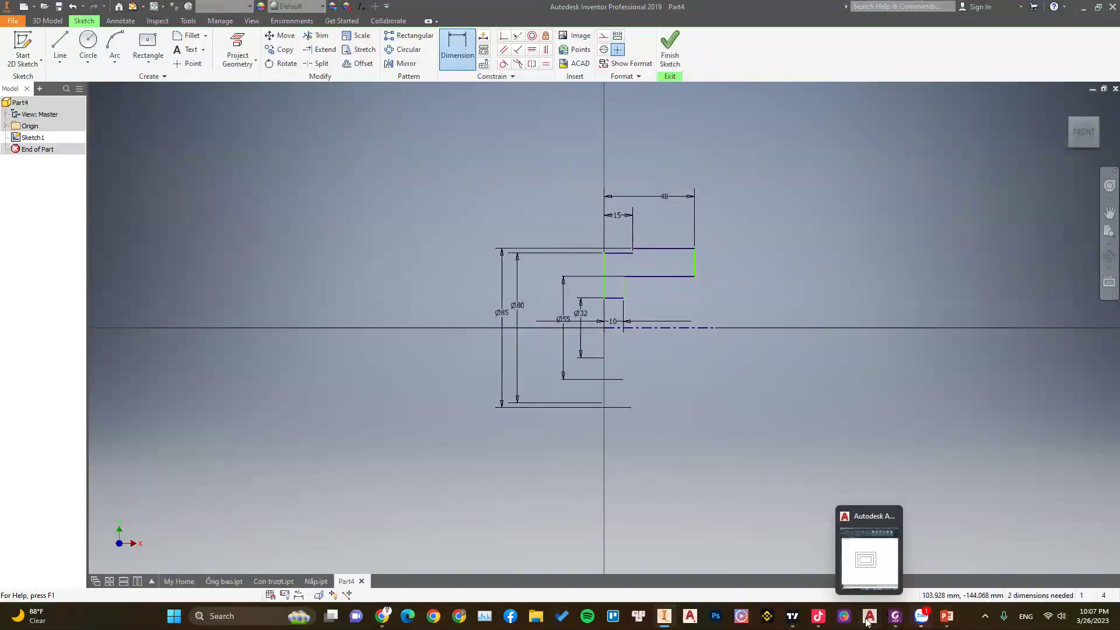
- Constrain two left-edge points together, leaving the sketch needing 1 dimension
click(896, 619)
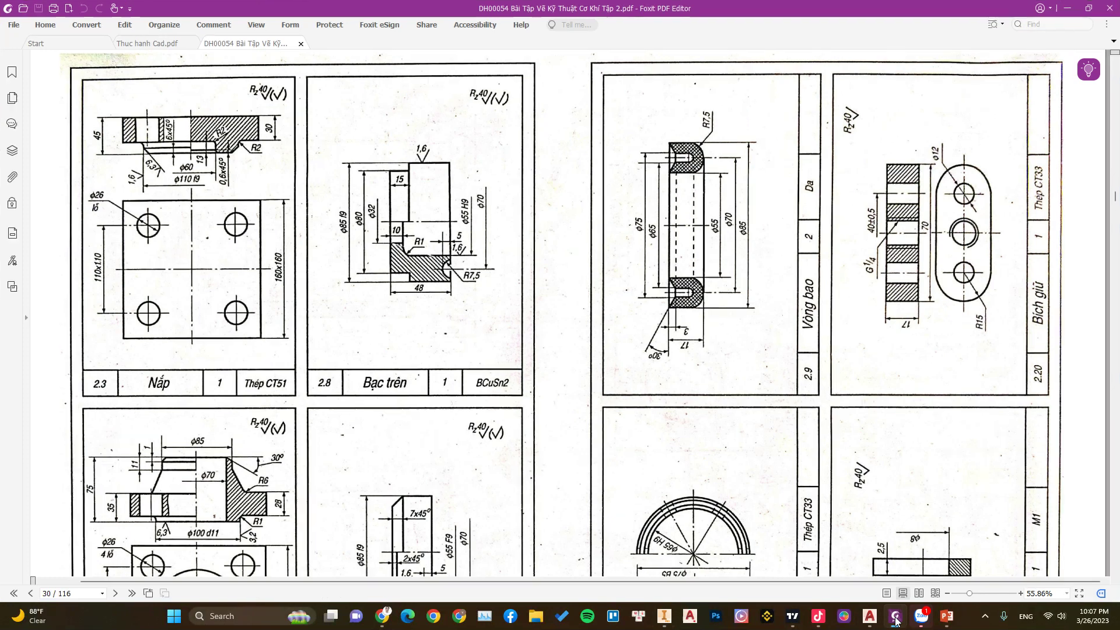
click(896, 618)
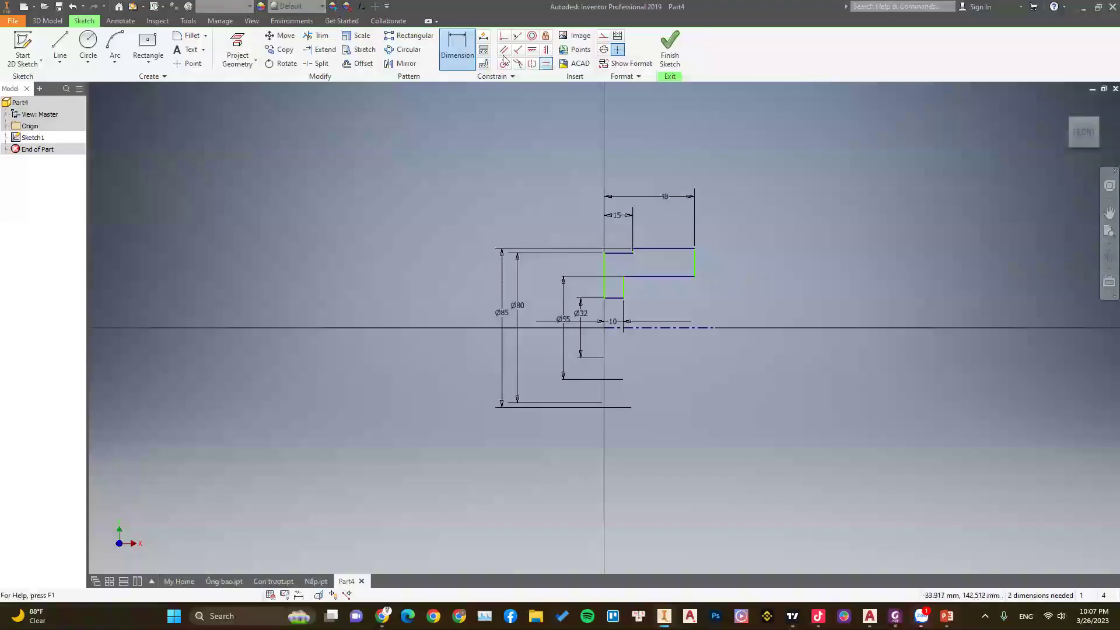
click(605, 327)
click(604, 302)
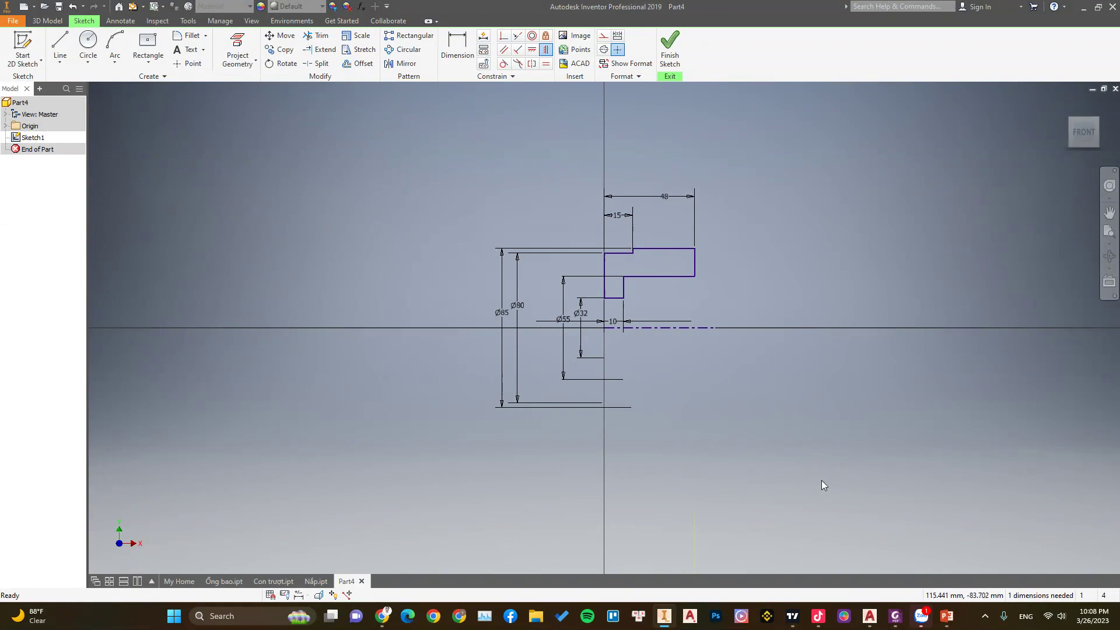
- Draw a centre-point circle centred on the profile's right end line
right_click(733, 222)
click(709, 206)
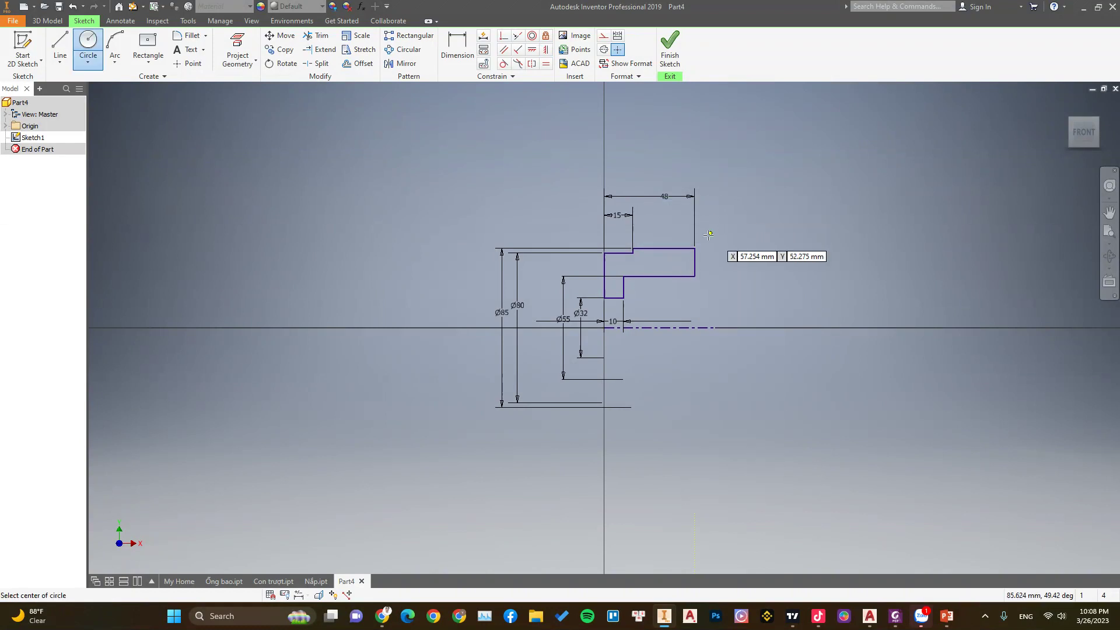
scroll(725, 242, down, 3)
scroll(725, 242, up, 4)
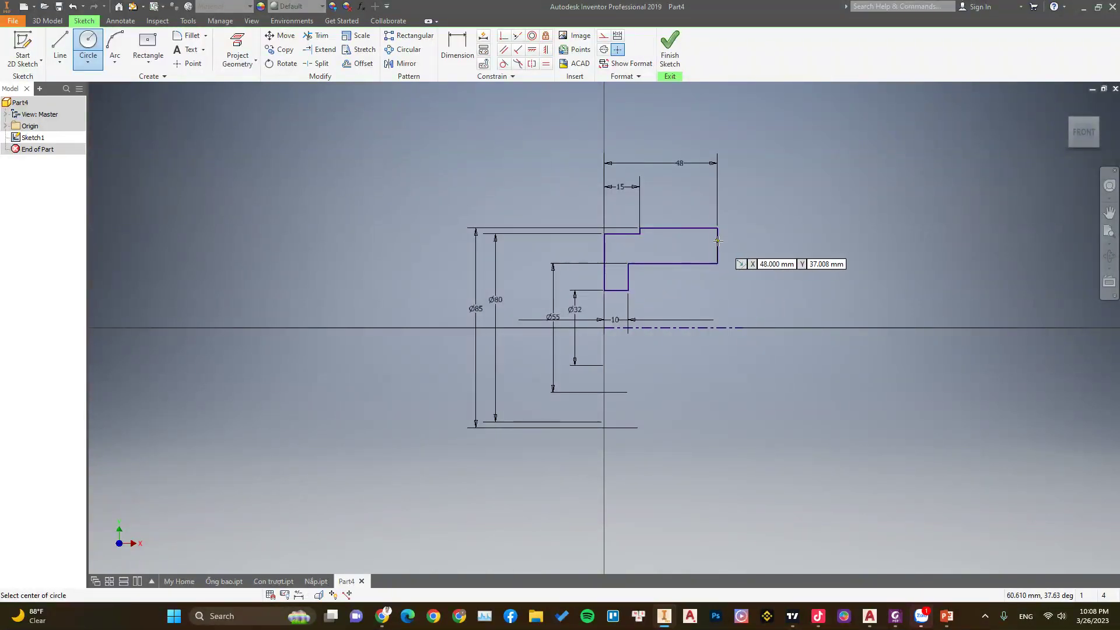
click(717, 242)
click(728, 239)
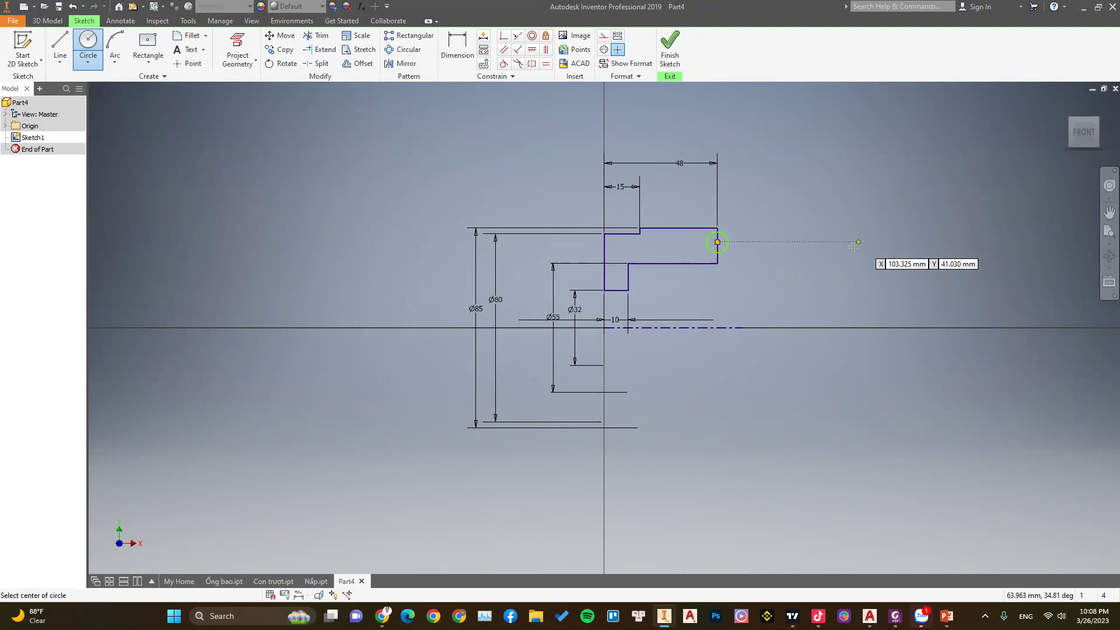
click(895, 618)
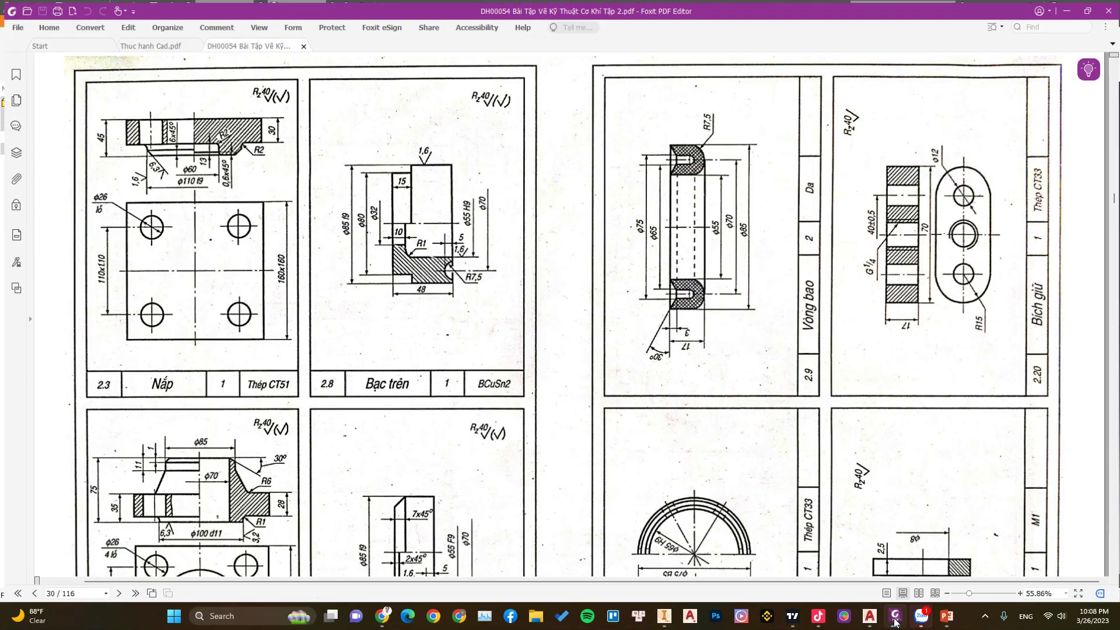
click(896, 618)
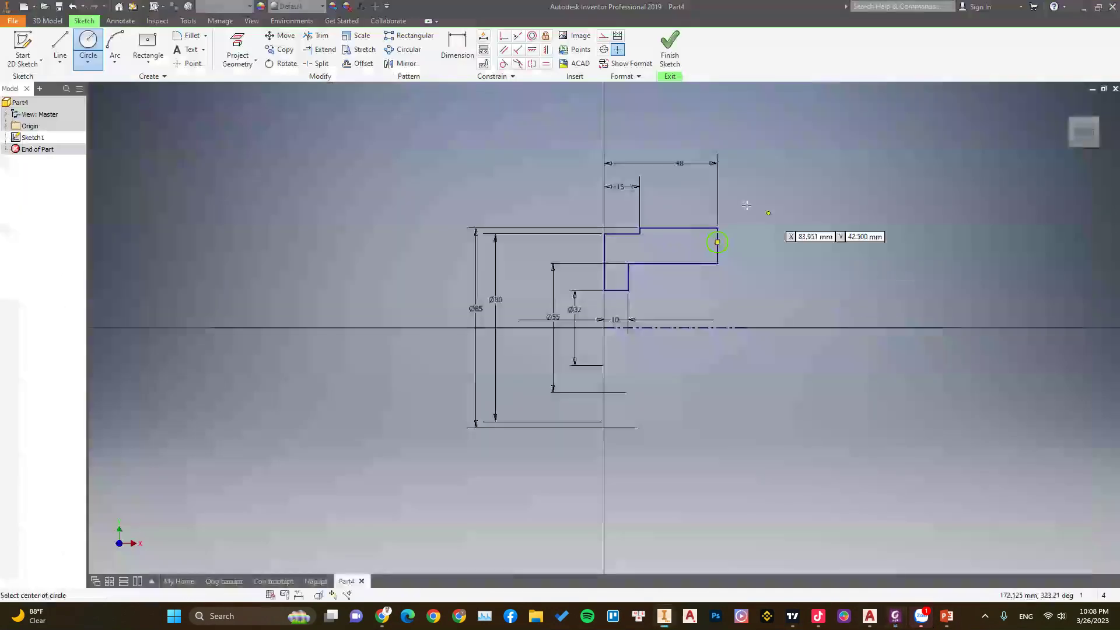
- Dimension the circle's diameter to 15 mm, checking the reference drawing
right_click(726, 239)
click(703, 208)
click(729, 239)
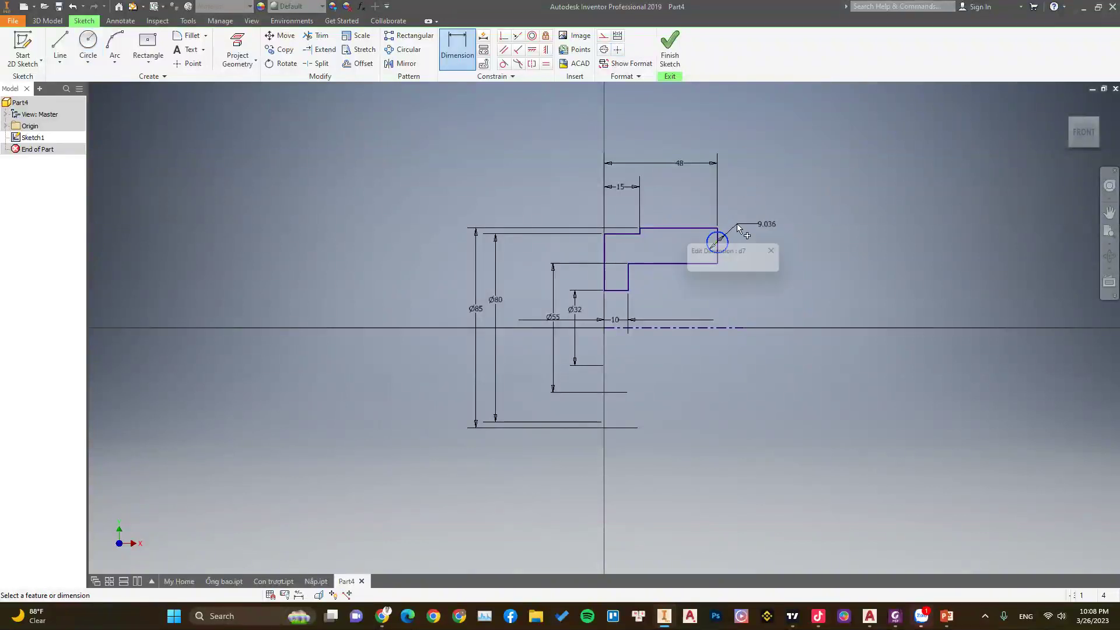
text(15)
key(Return)
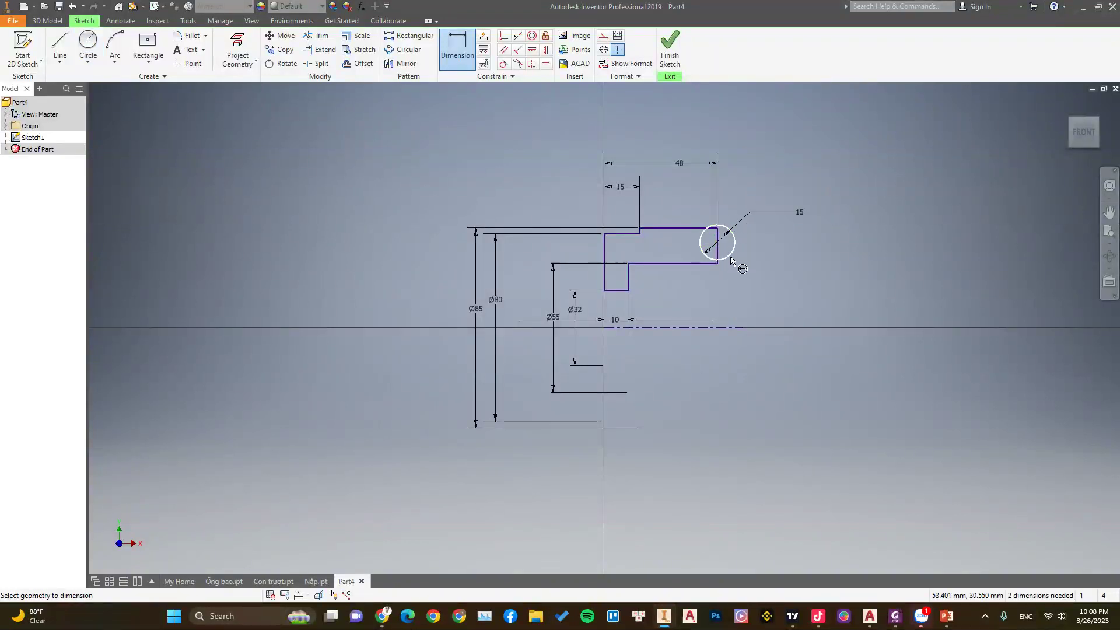
click(895, 618)
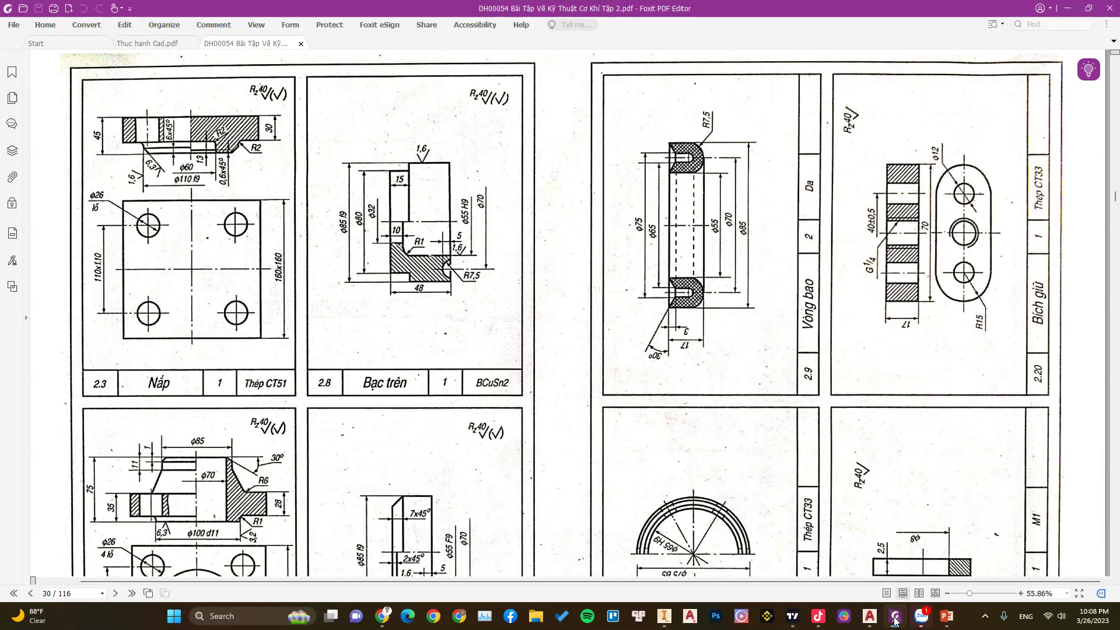
click(896, 620)
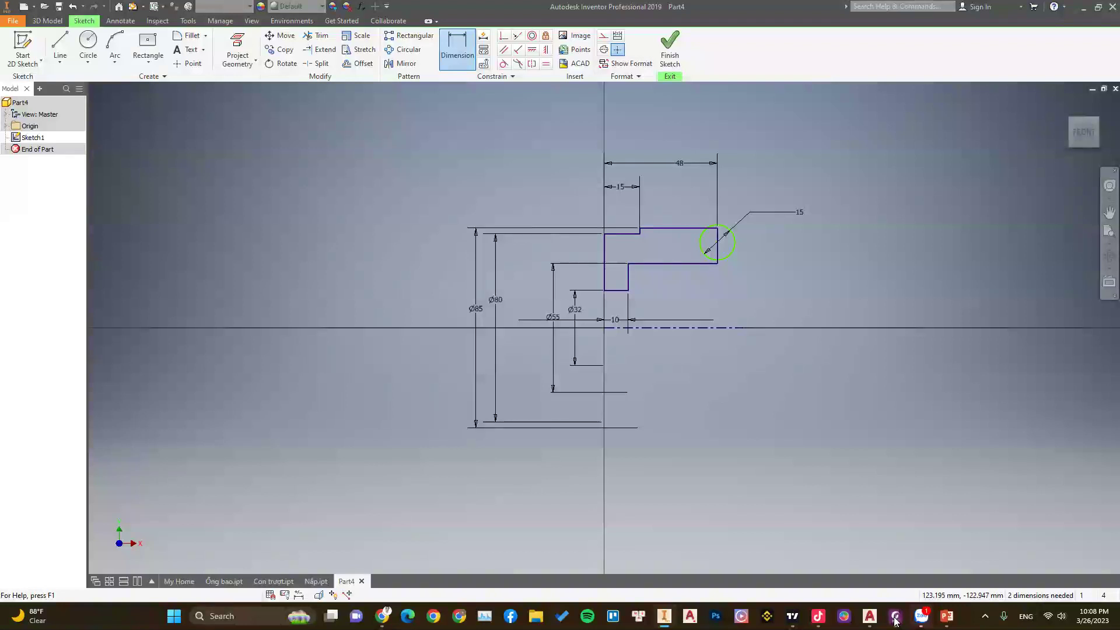
click(896, 620)
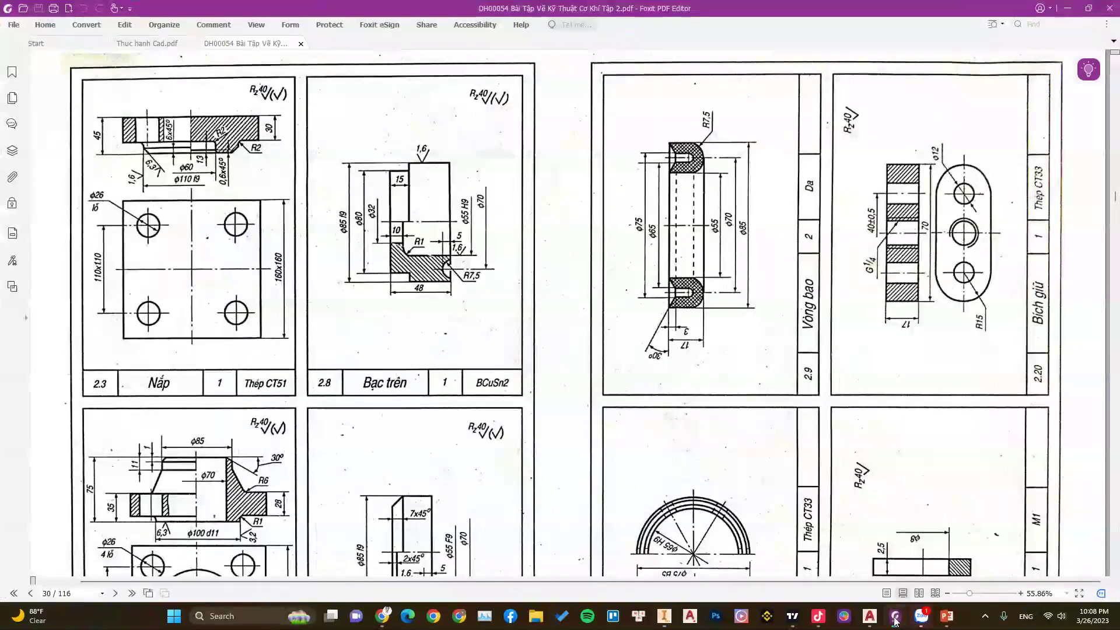
click(895, 621)
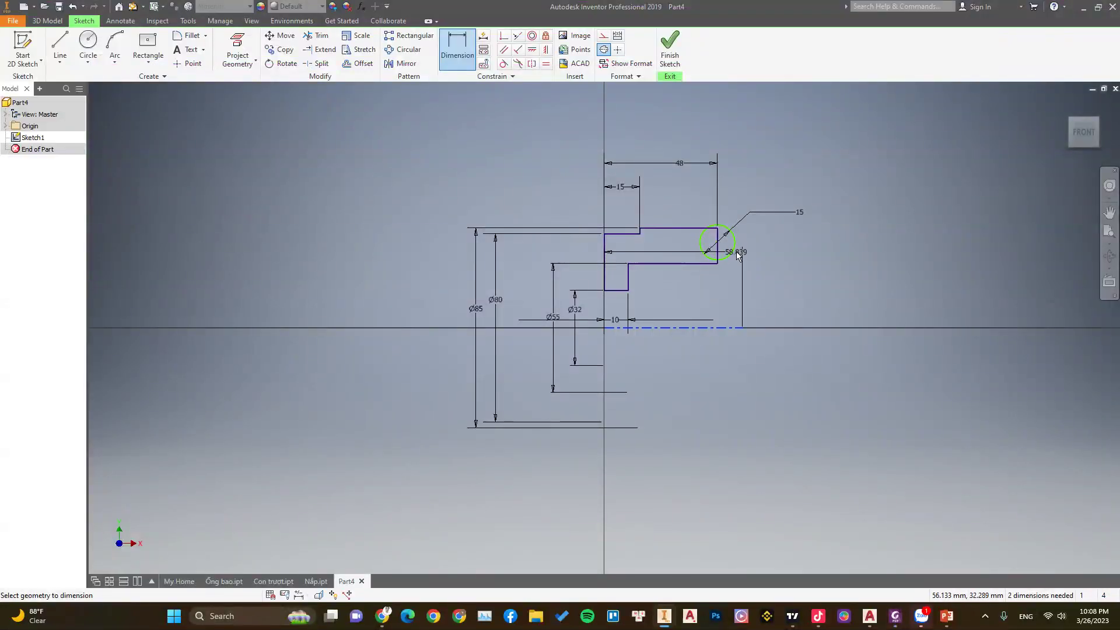
- Locate the circle centre at Ø70 from the axis, then bring up the reference drawing
click(730, 254)
click(784, 270)
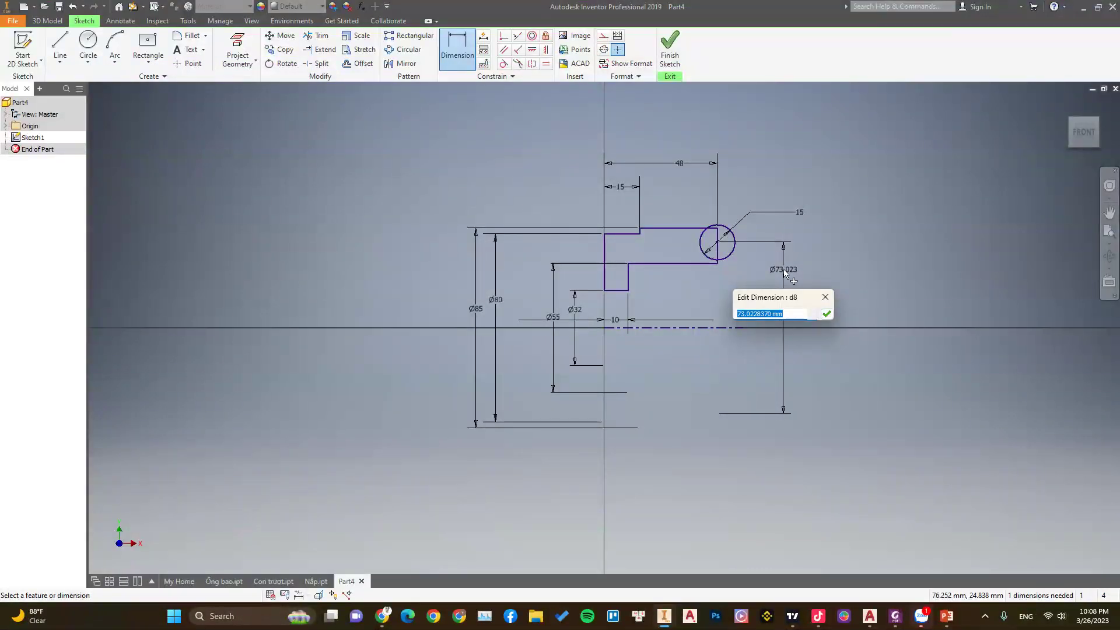
text(70)
key(Return)
scroll(737, 257, down, 3)
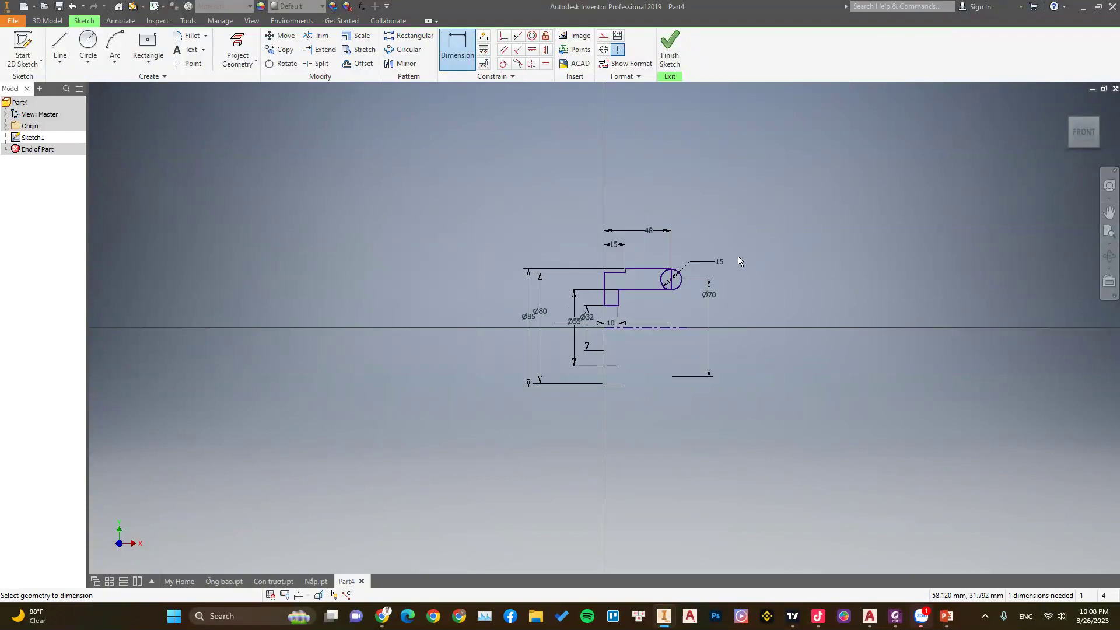
scroll(738, 257, up, 3)
scroll(835, 230, down, 1)
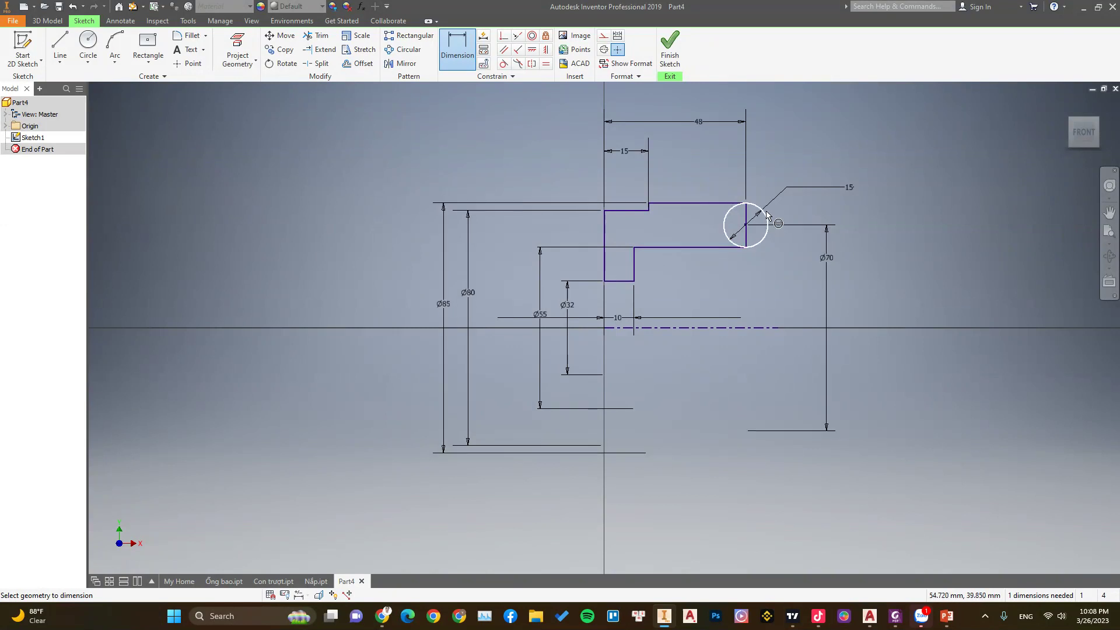
click(899, 617)
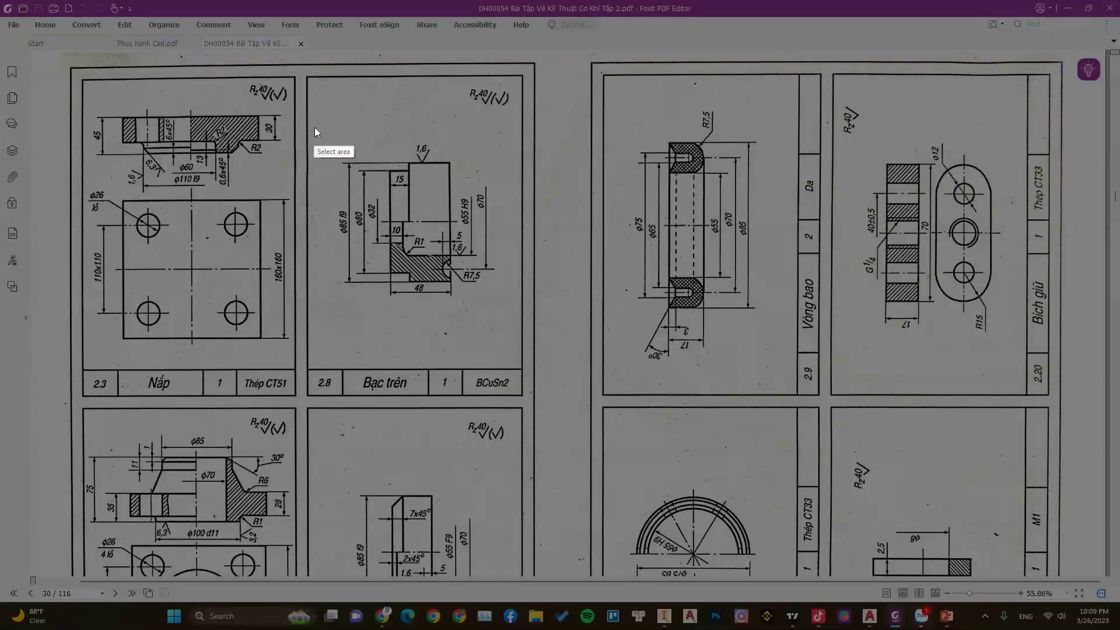
- Screenshot the Bạc trên drawing region to study the groove, then return to Inventor
drag(314, 127, 580, 338)
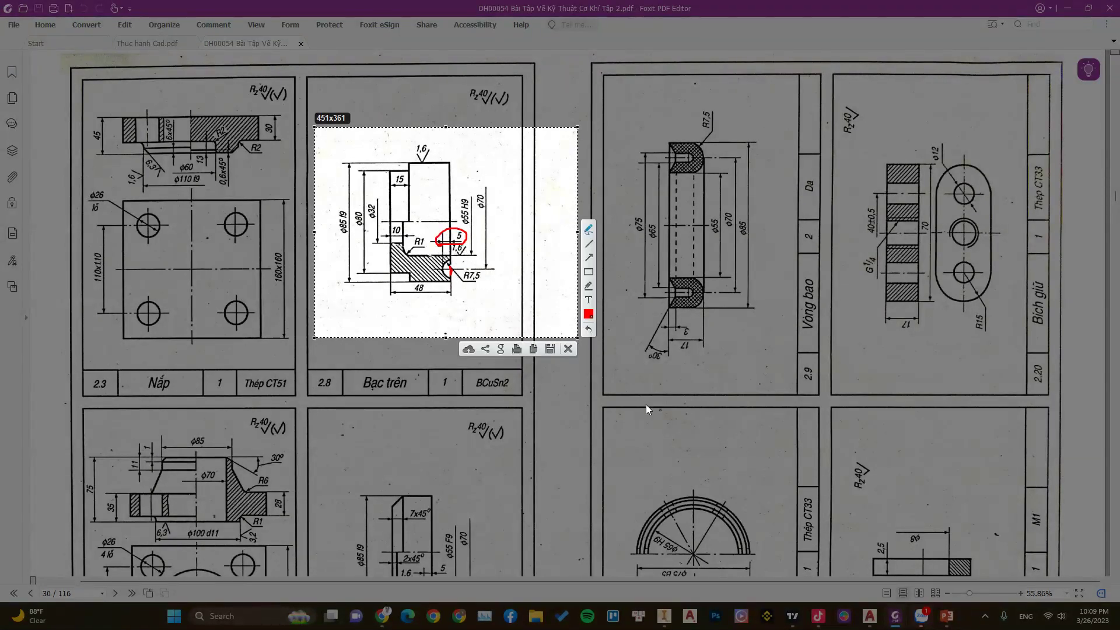
click(568, 349)
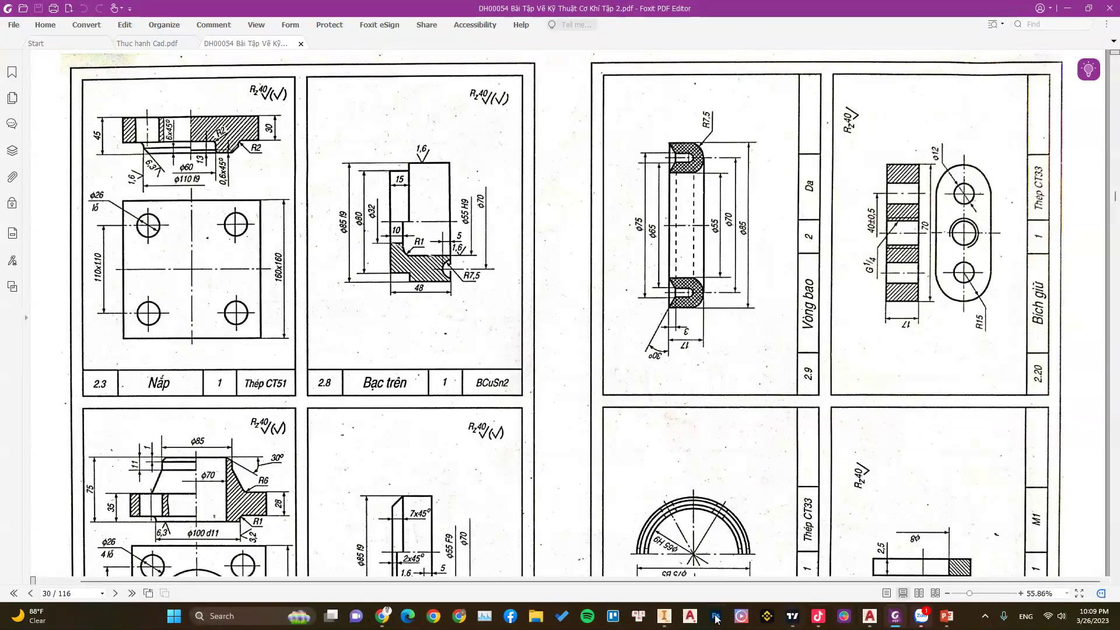
click(659, 615)
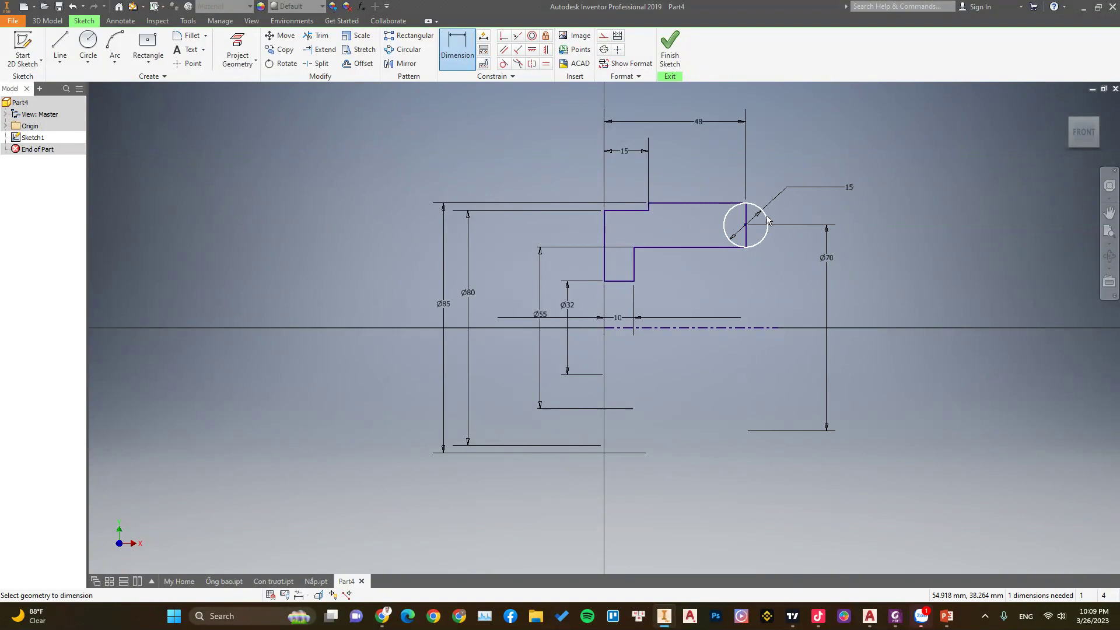
- Cancel the active dimension and nudge the 15 mm circle slightly right
key(Escape)
scroll(791, 222, down, 5)
scroll(791, 220, up, 5)
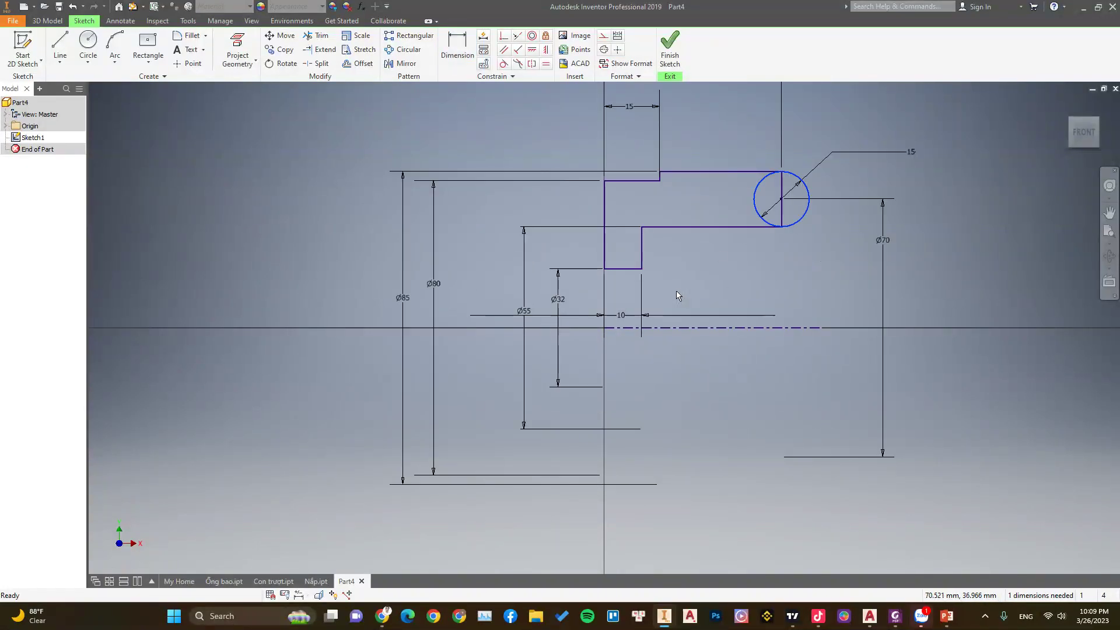
right_click(769, 195)
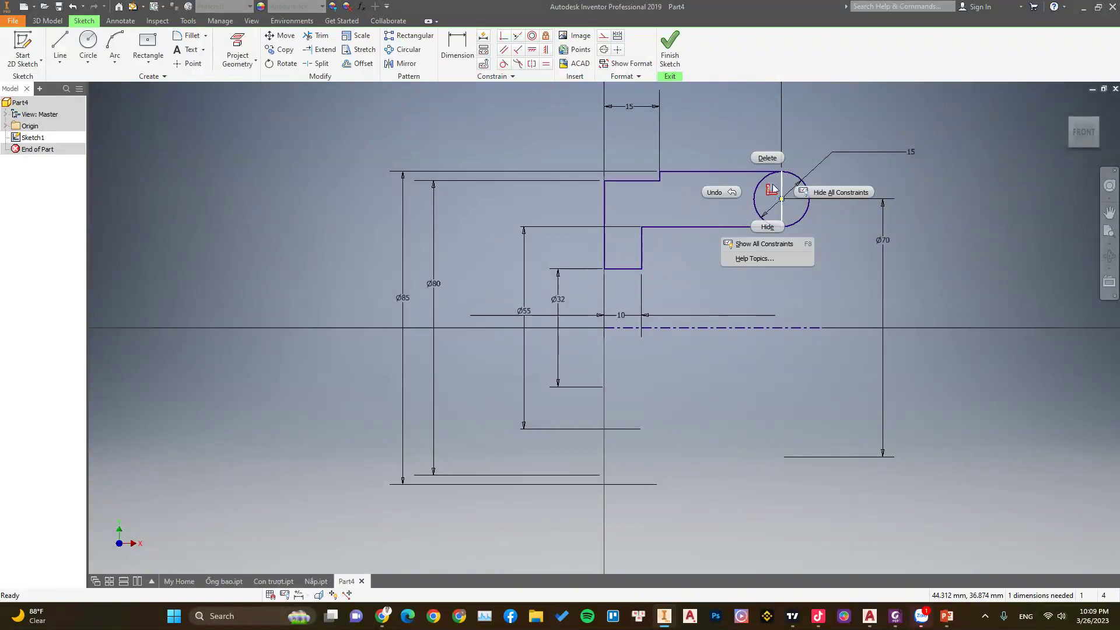
drag(782, 199, 787, 196)
- Add a horizontal 2.5 mm dimension from the right end line to the circle centre
right_click(726, 125)
click(708, 145)
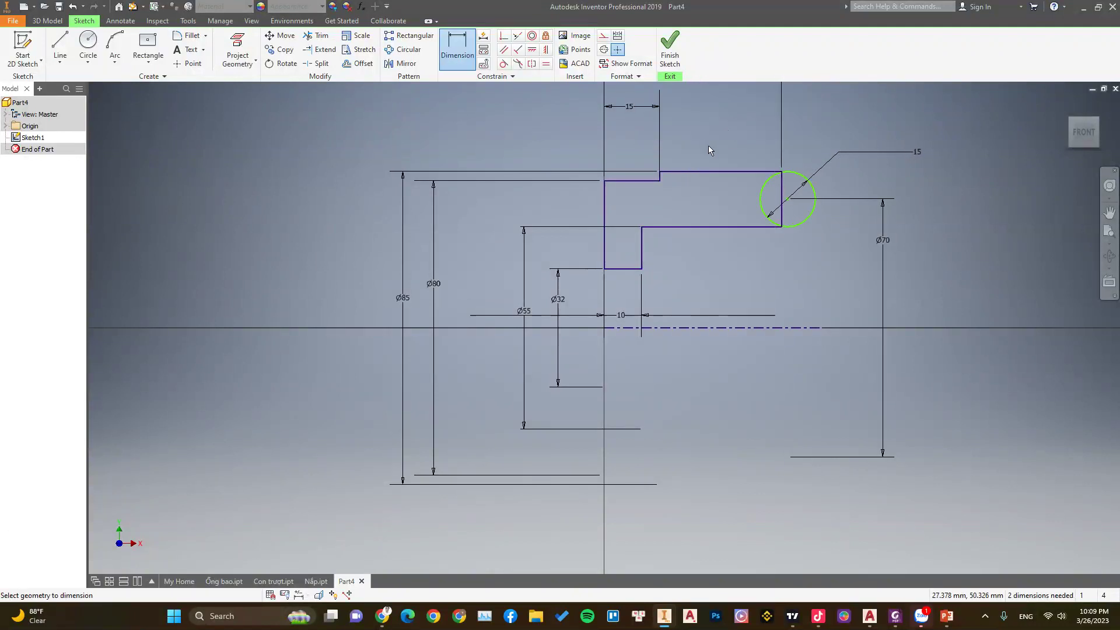
click(788, 200)
click(782, 219)
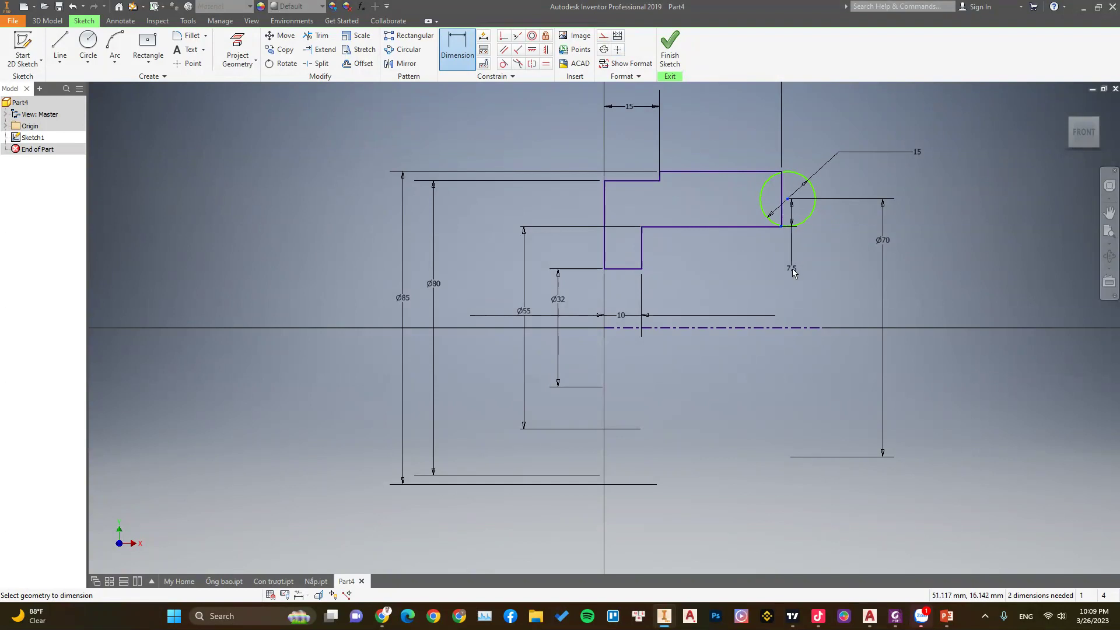
click(758, 257)
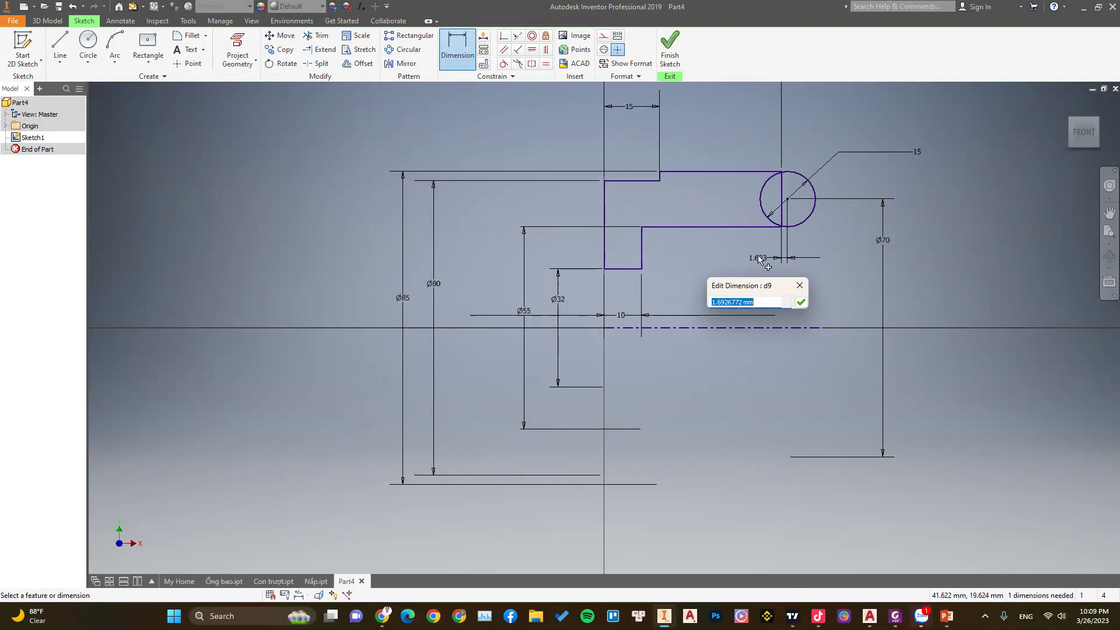
text(2.5)
key(Return)
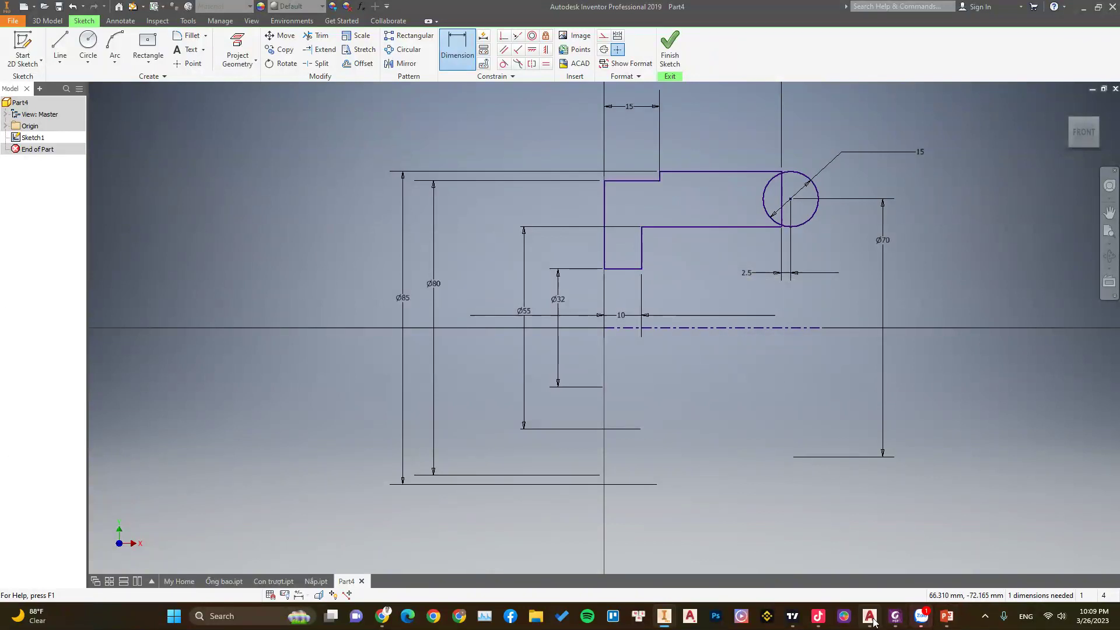
- Recheck the reference drawing and end dimensioning in the sketch
click(895, 619)
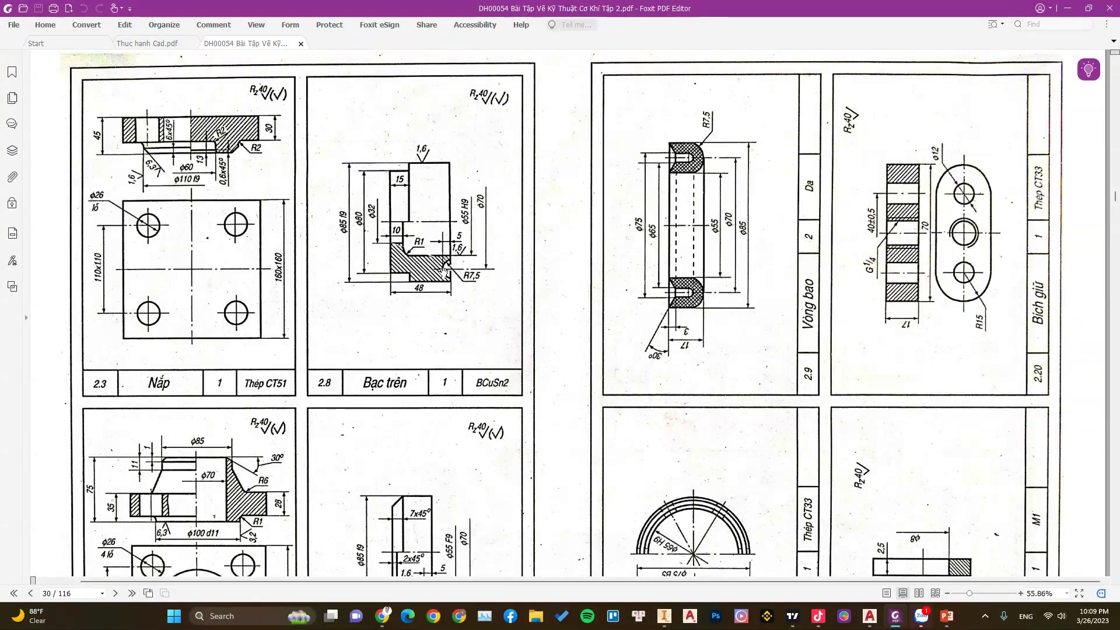
click(1069, 13)
right_click(731, 131)
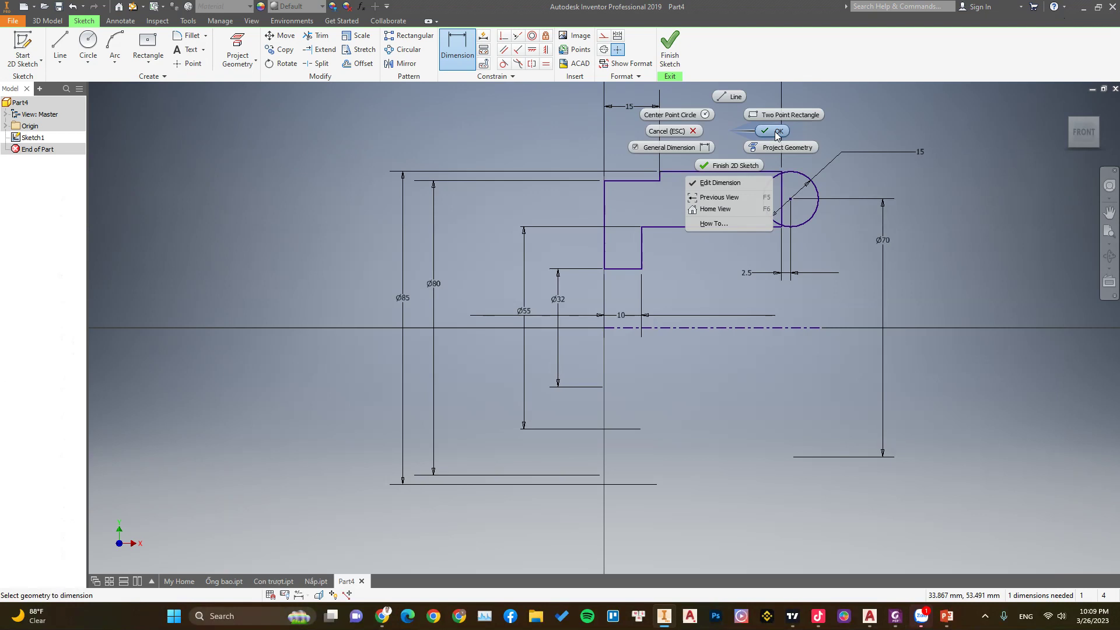
click(777, 131)
right_click(749, 132)
- Trim away the right portion of the circle, leaving the groove arc
key(x)
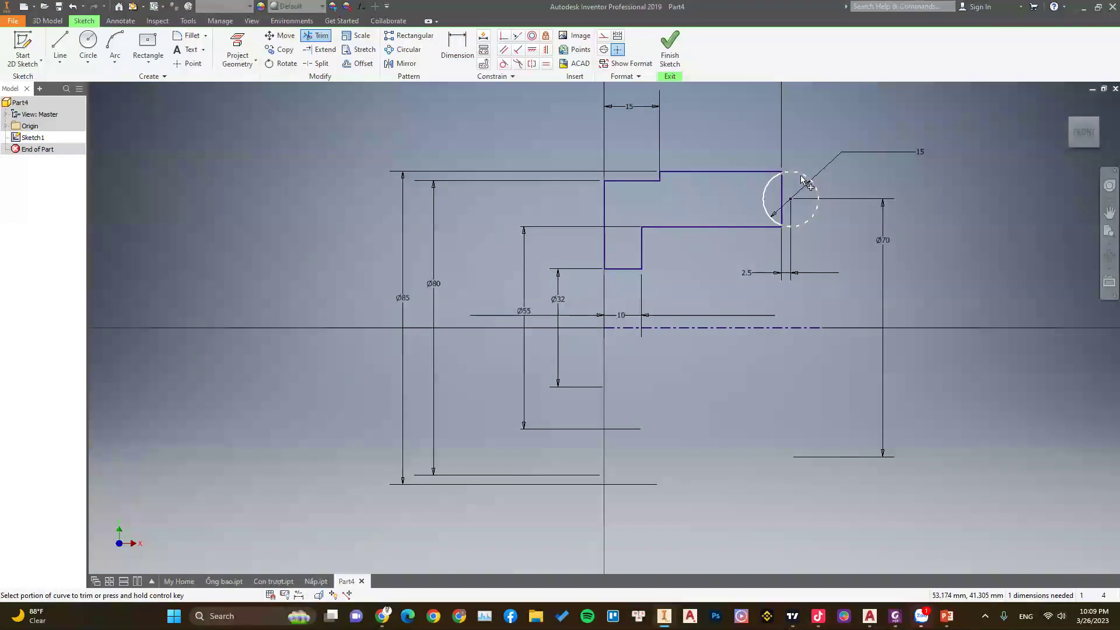
click(805, 181)
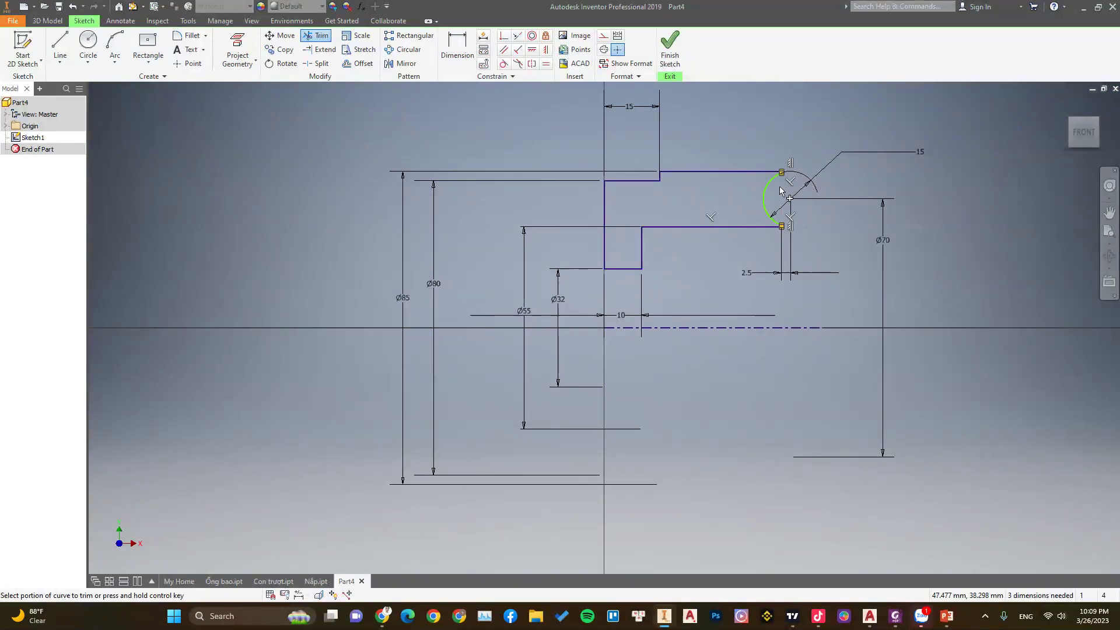
key(Escape)
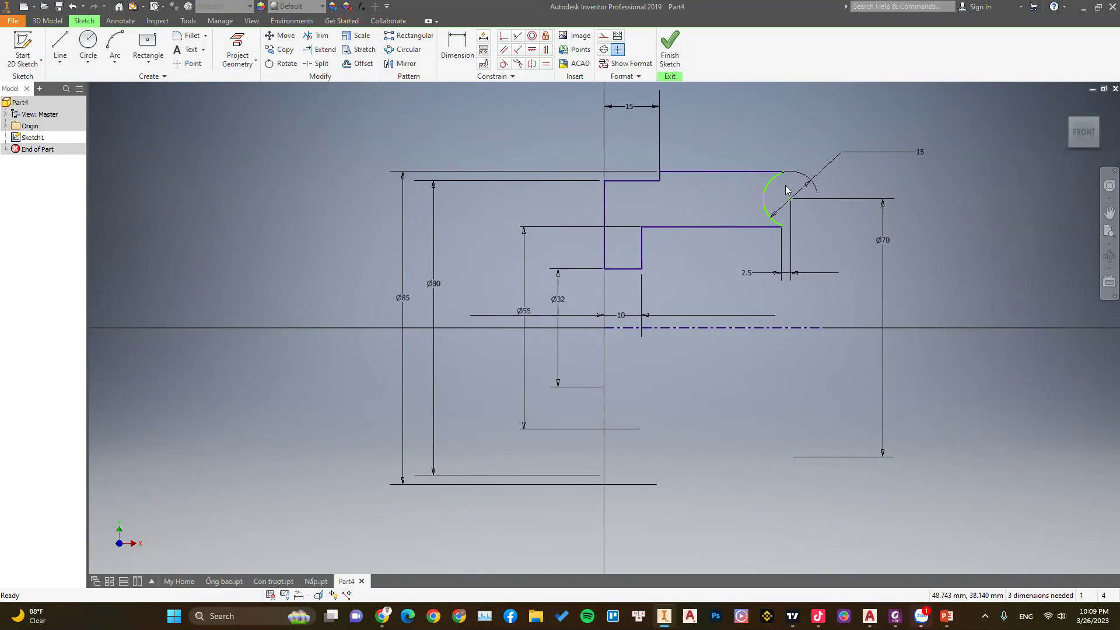
scroll(785, 184, up, 2)
scroll(726, 260, down, 3)
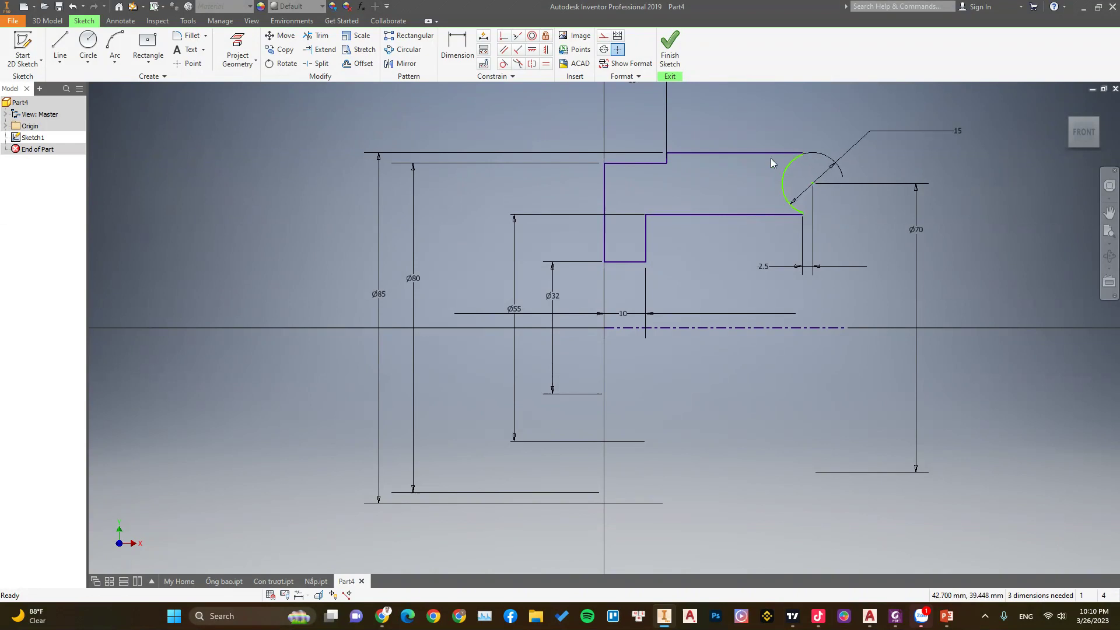
- Drag the groove arc to the end of the top edge and bring up the reference drawing
mouse_move(782, 174)
mouse_down()
mouse_move(759, 169)
mouse_move(675, 198)
mouse_move(820, 195)
mouse_up()
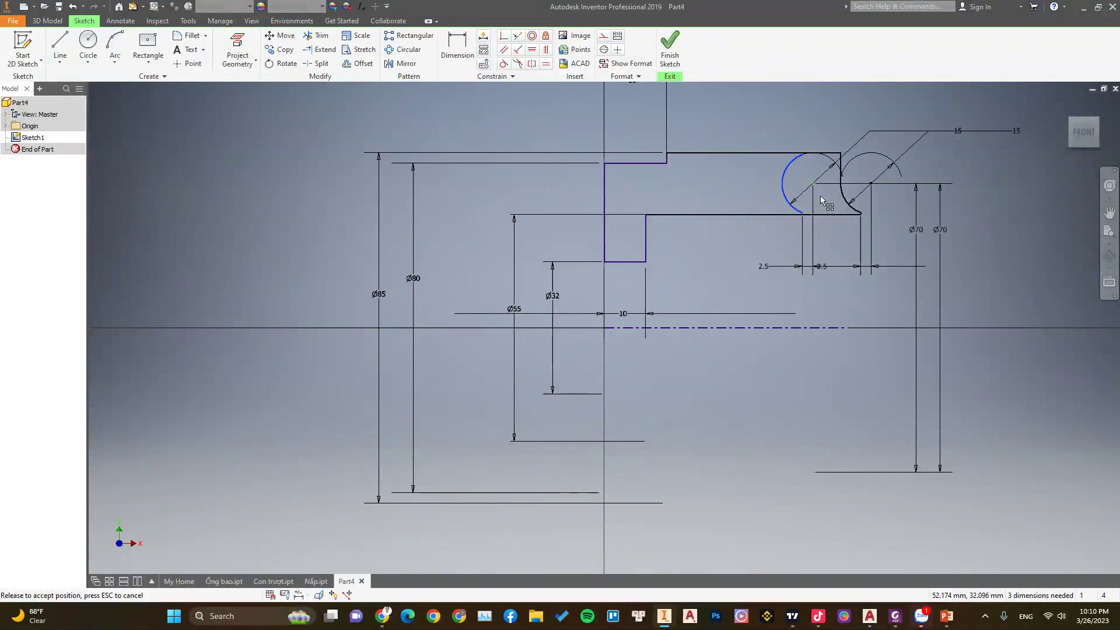
drag(820, 195, 748, 195)
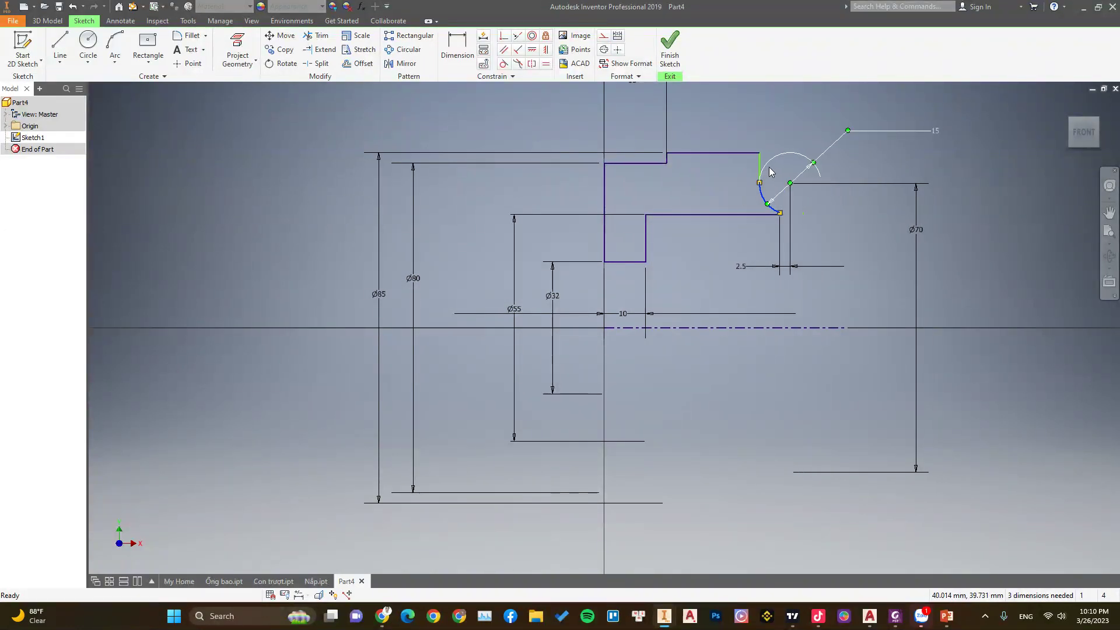
scroll(713, 216, down, 3)
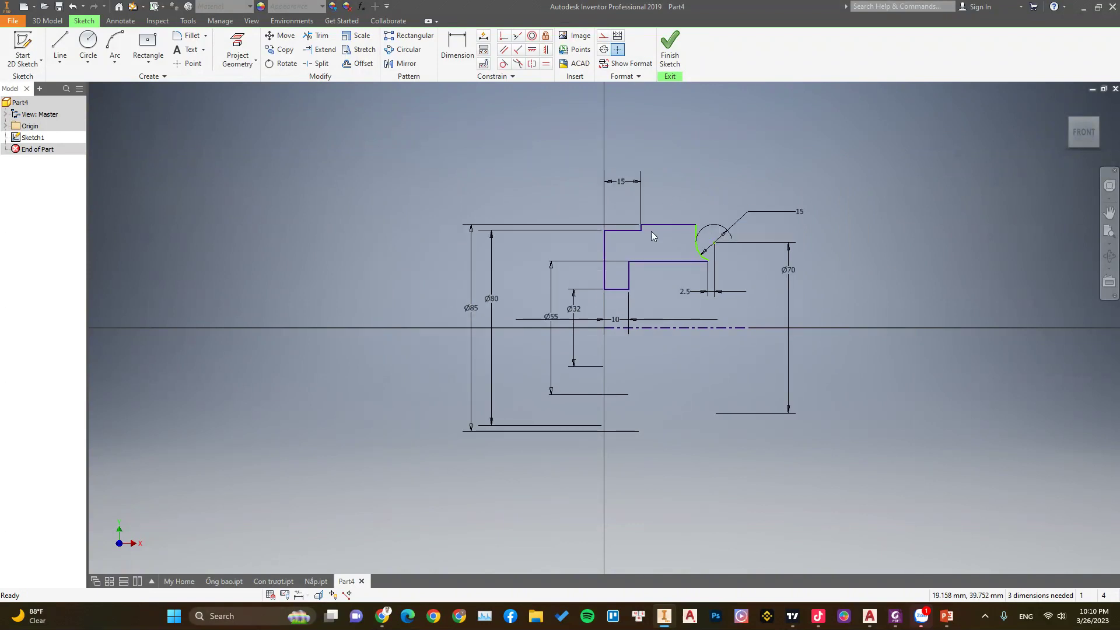
scroll(651, 231, up, 1)
scroll(629, 269, up, 1)
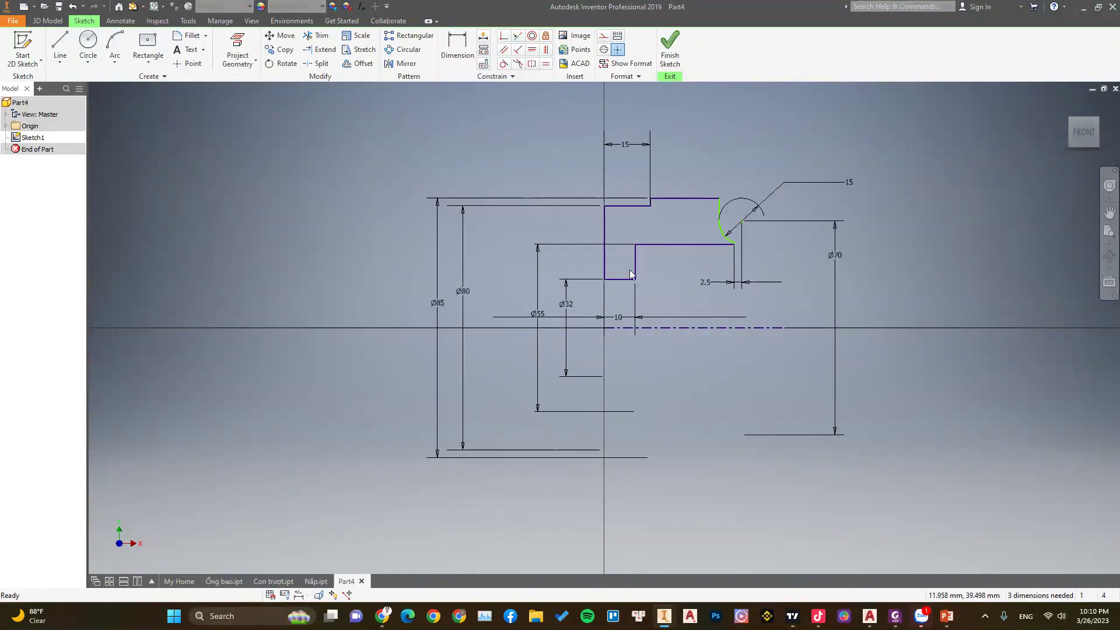
click(896, 617)
- Dimension the left profile line to the groove arc's upper endpoint at 48 mm
click(897, 622)
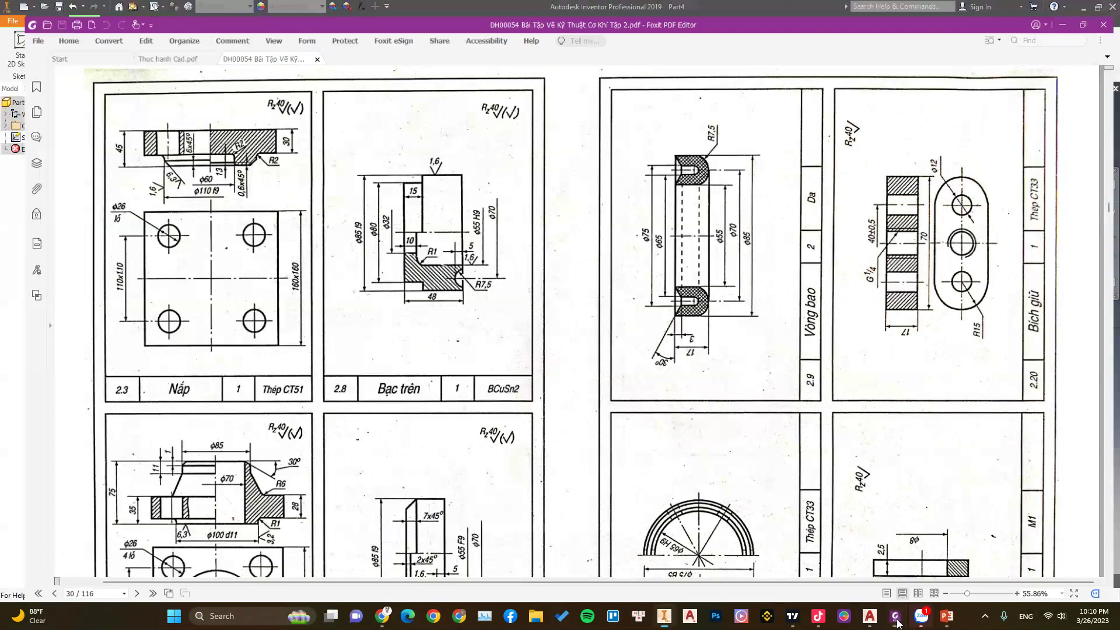
right_click(729, 151)
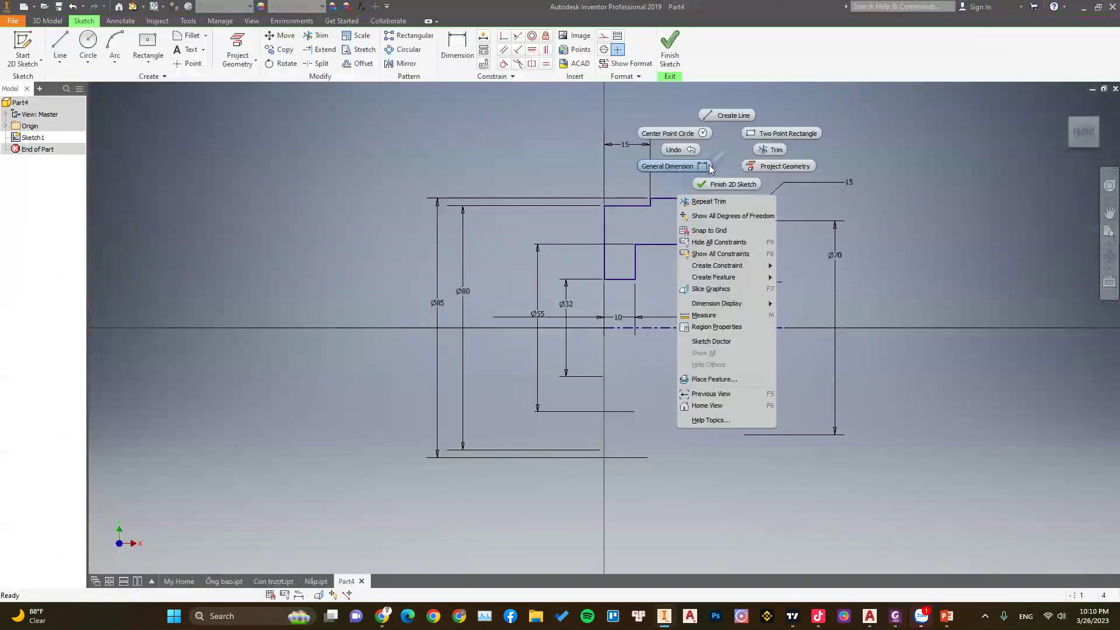
click(680, 164)
click(605, 222)
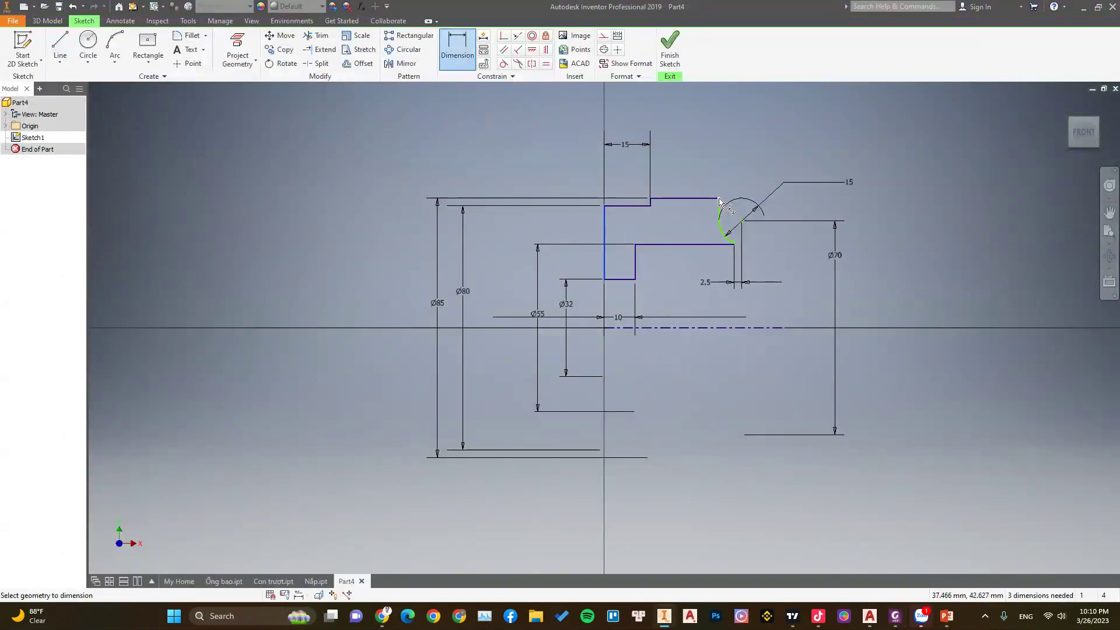
click(719, 199)
click(701, 164)
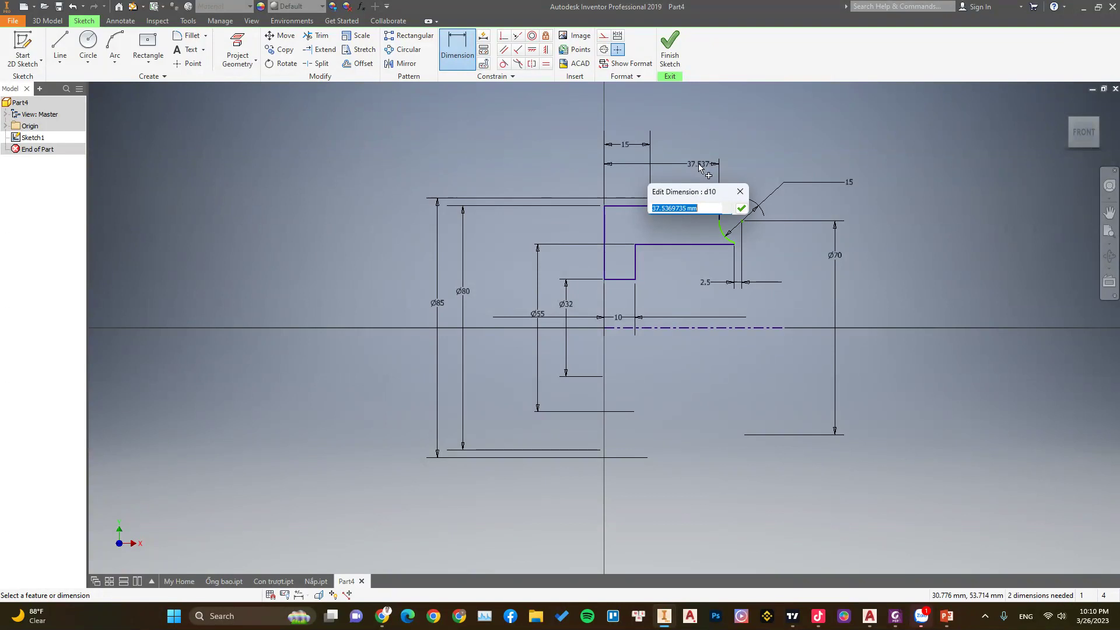
text(48)
key(Return)
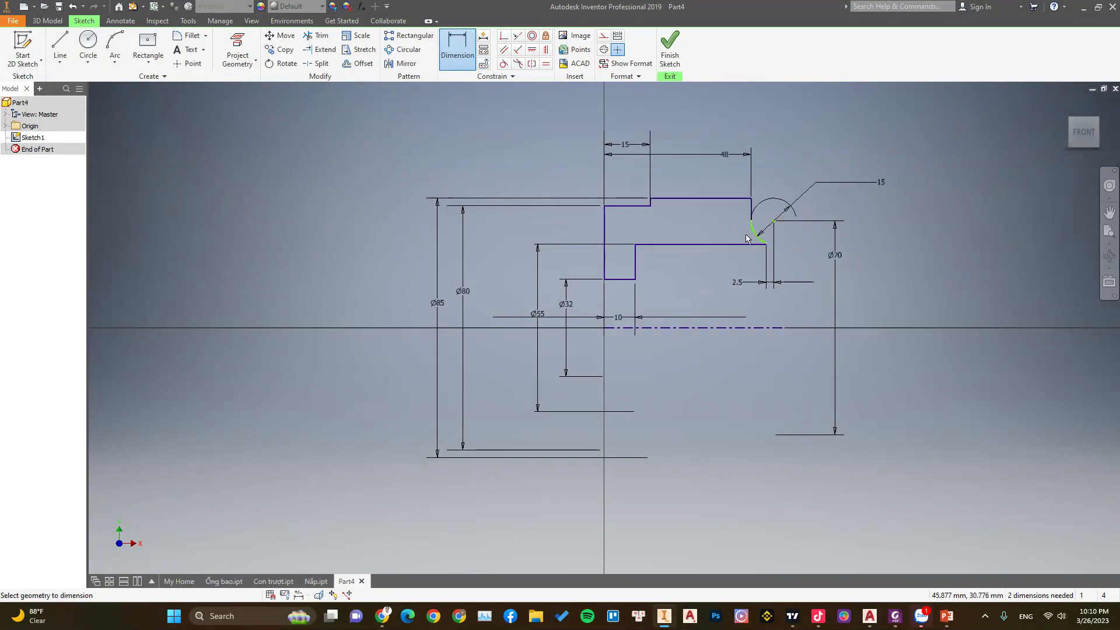
key(Escape)
mouse_move(748, 234)
mouse_down()
mouse_move(736, 225)
mouse_move(755, 219)
mouse_move(756, 232)
mouse_up()
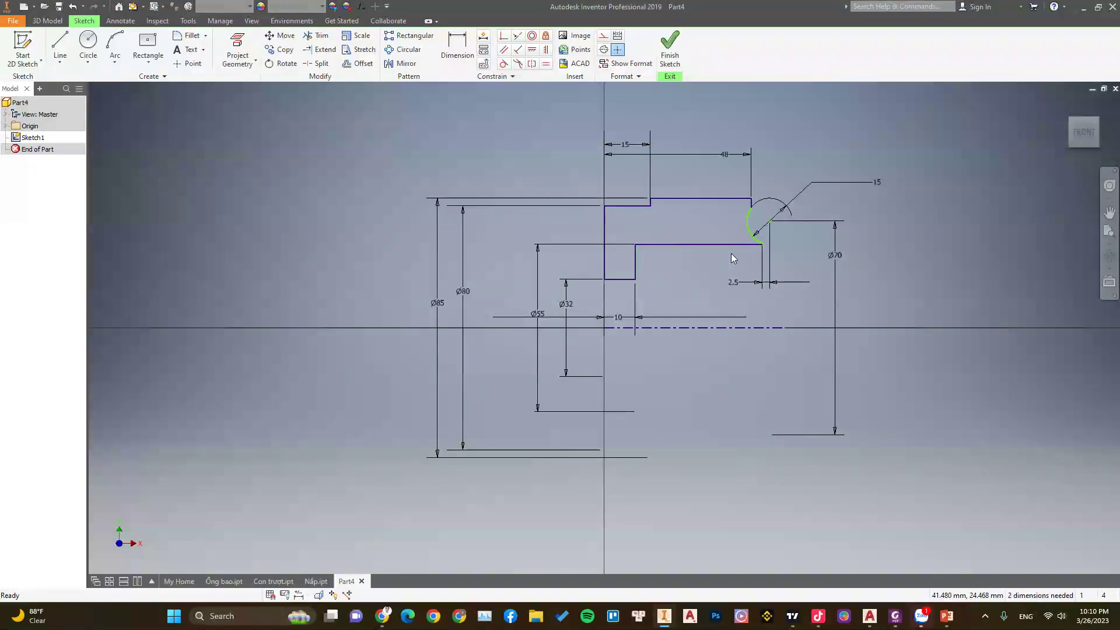
- Constrain the groove arc's upper and lower ends to be vertically aligned
click(457, 47)
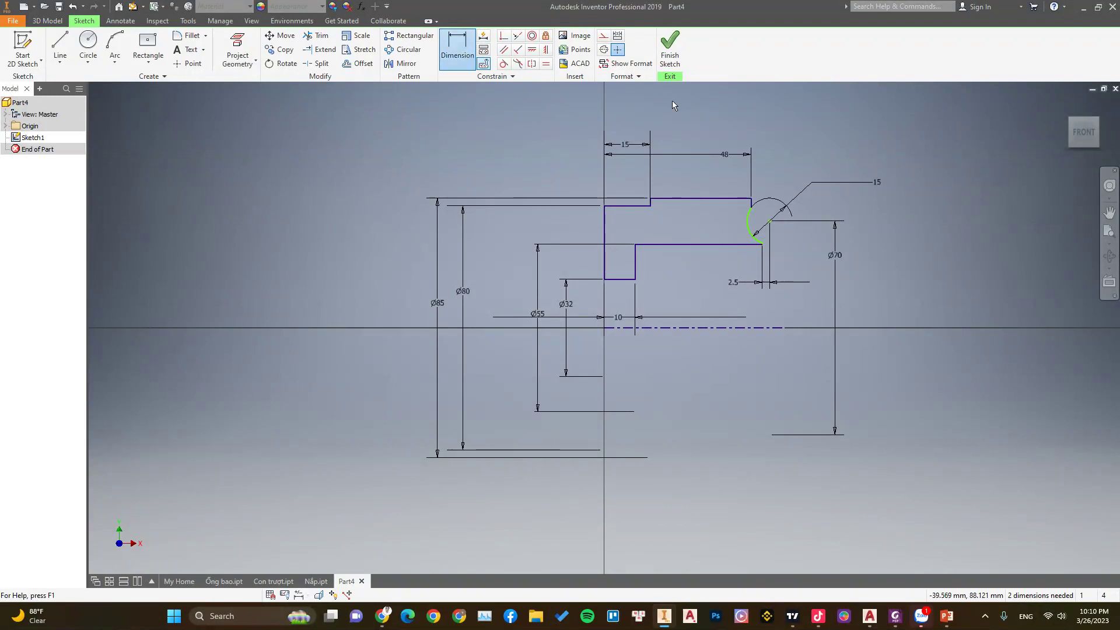
click(605, 260)
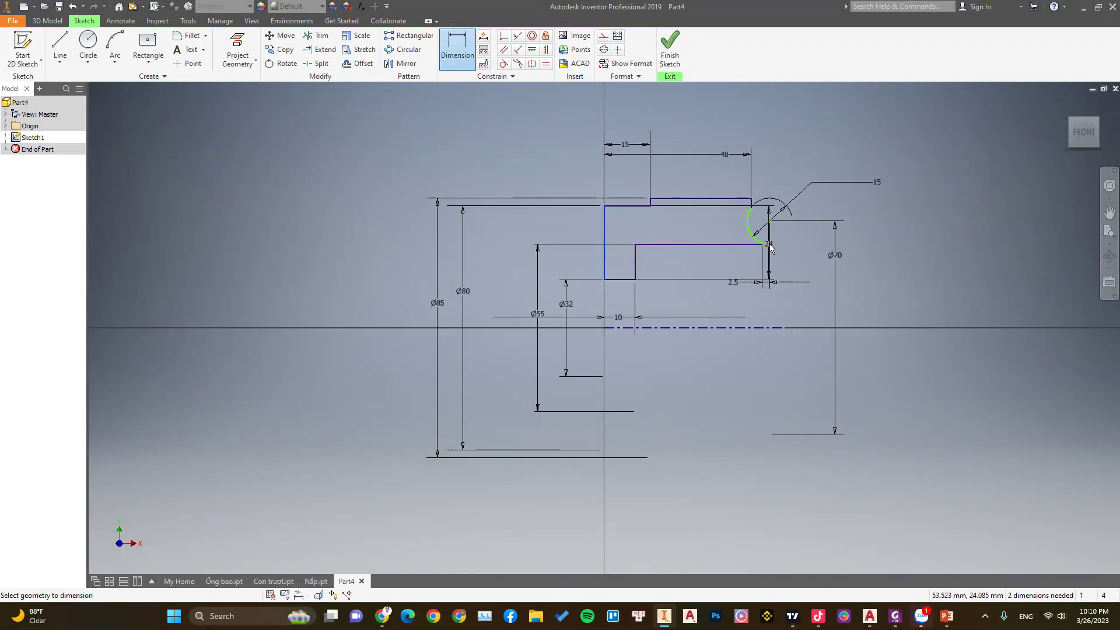
click(544, 51)
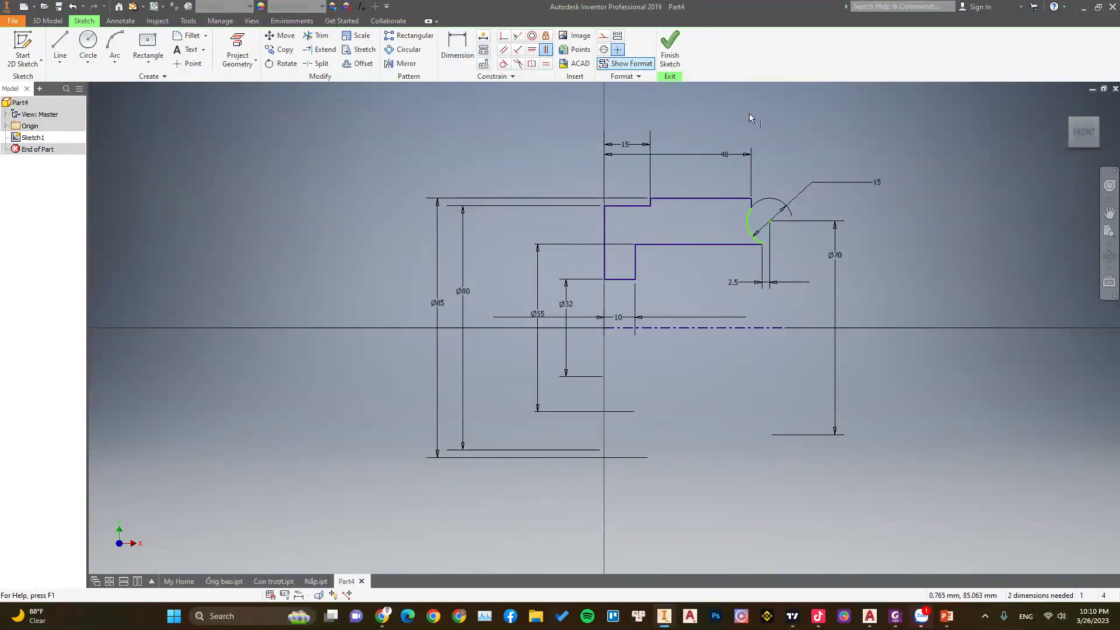
click(752, 203)
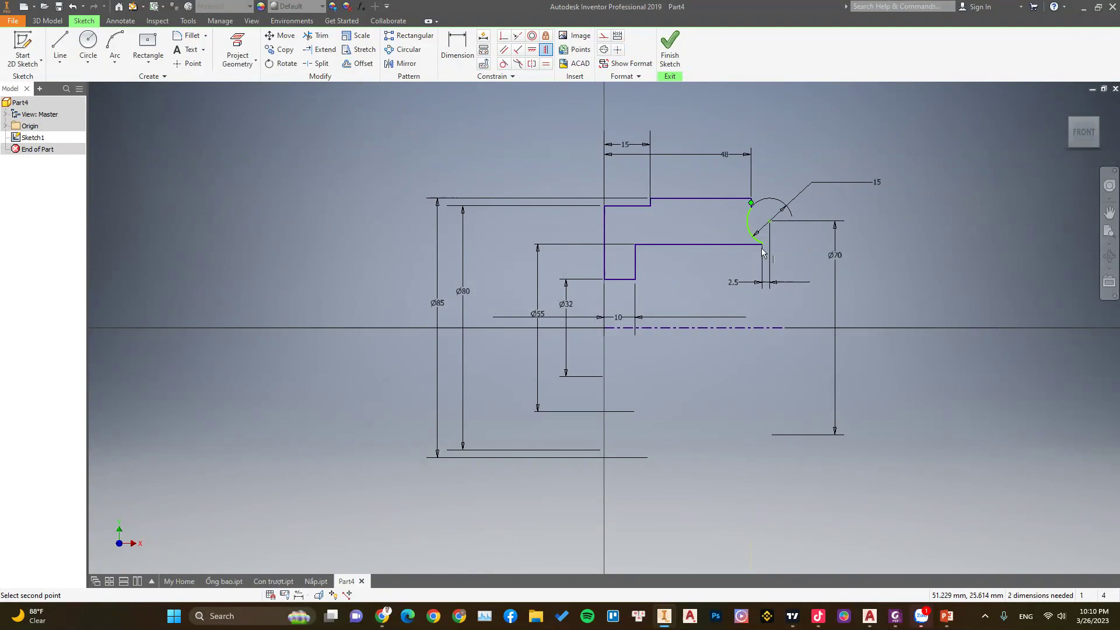
click(761, 248)
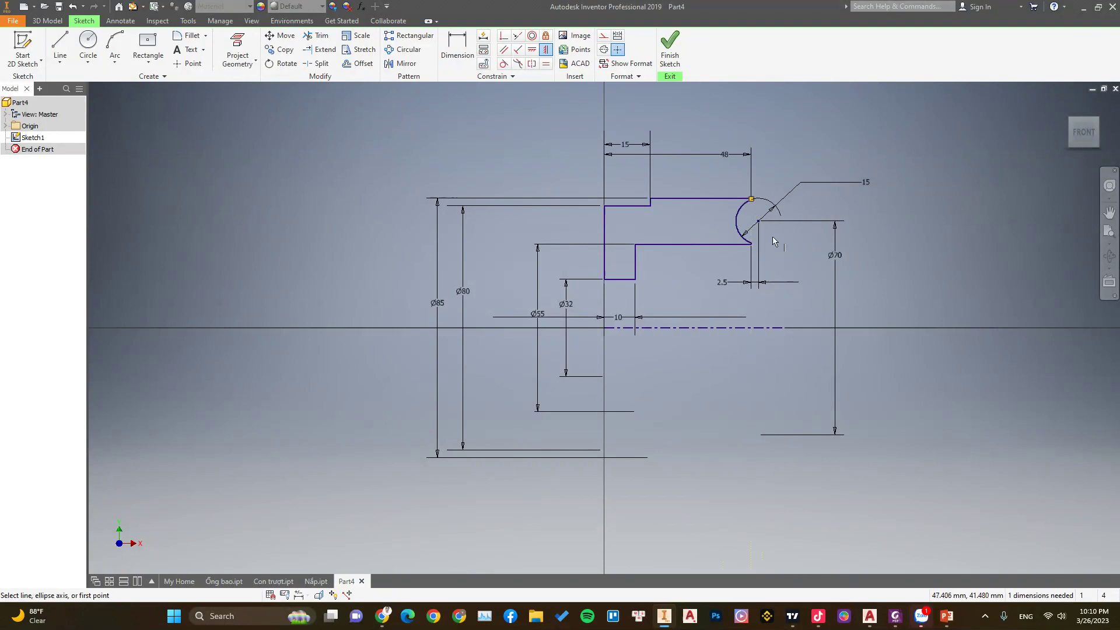
scroll(761, 236, up, 1)
key(Escape)
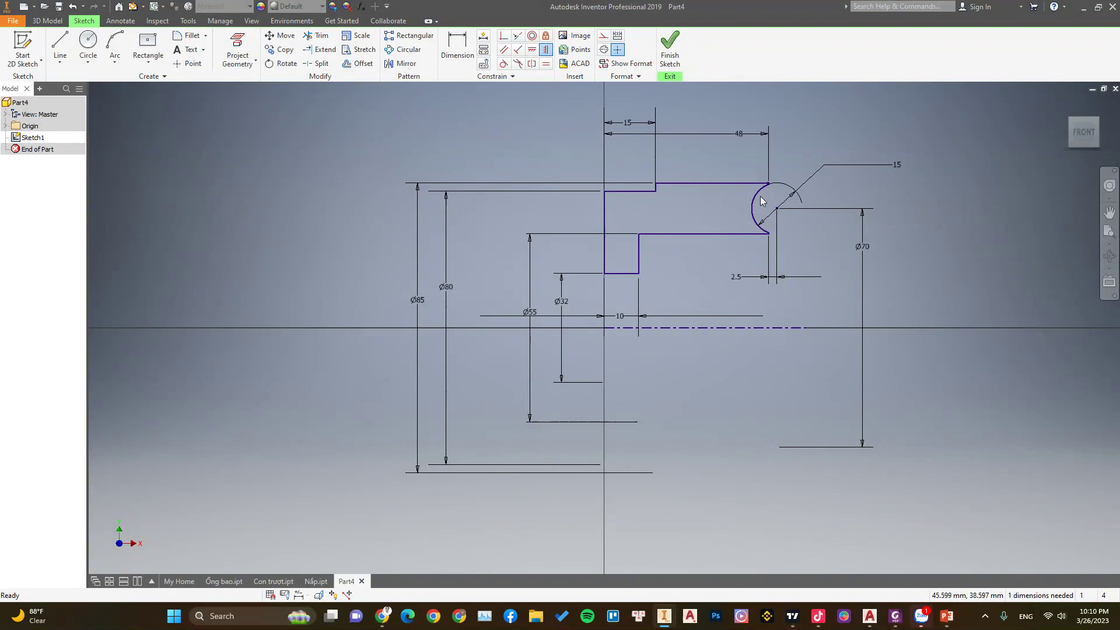
drag(760, 198, 778, 221)
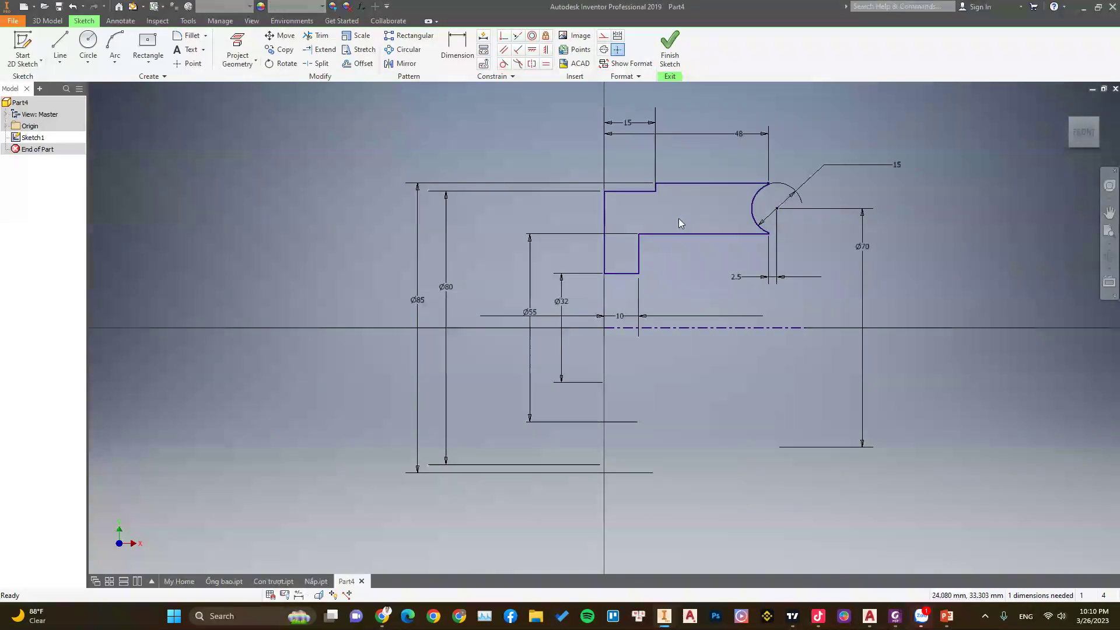
scroll(608, 243, down, 1)
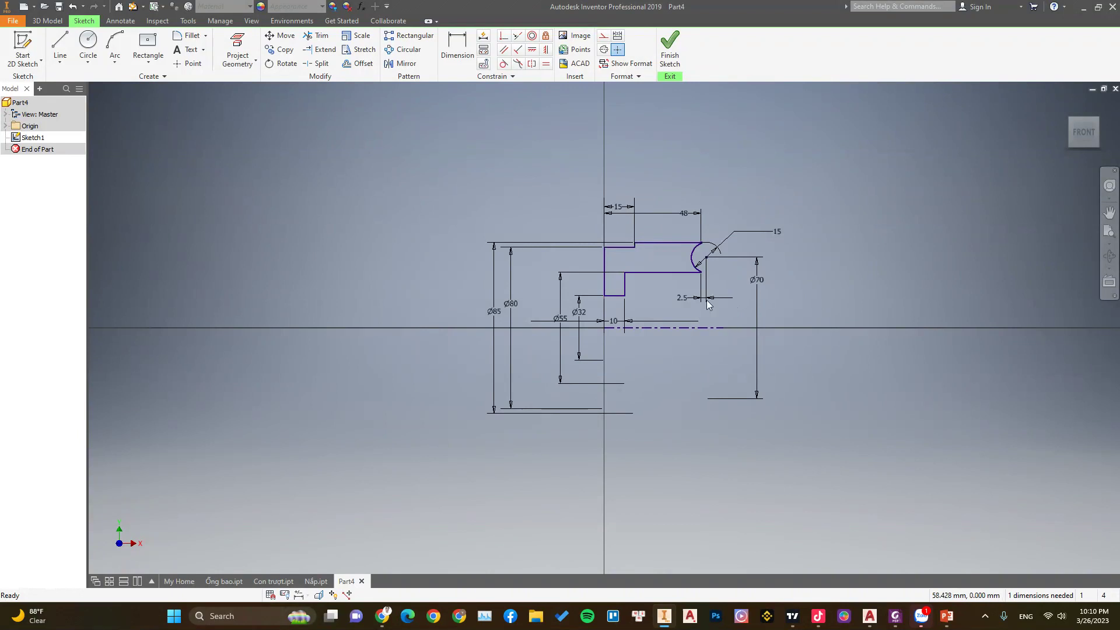
- Dimension the axis centreline to 50 mm and finish the 2D sketch
click(467, 37)
click(622, 328)
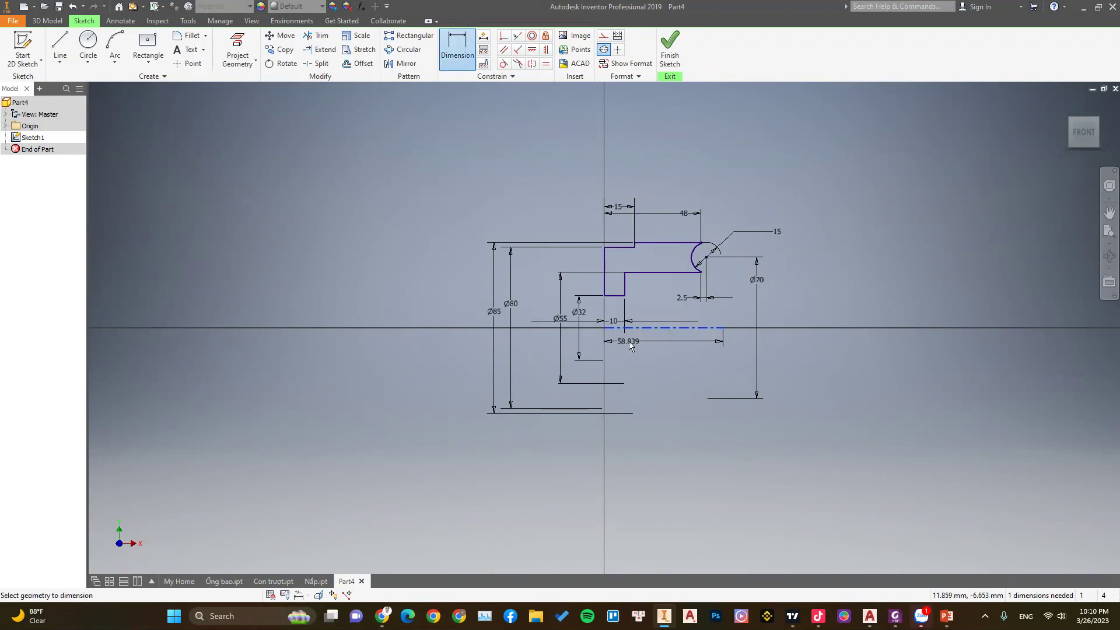
click(643, 352)
text(50)
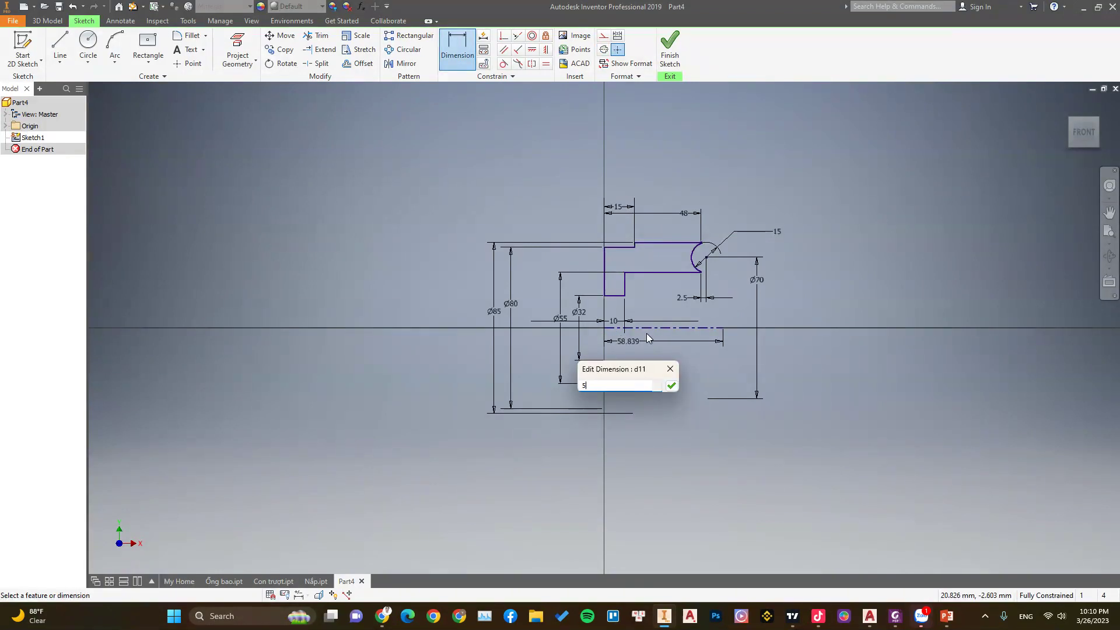
key(Return)
right_click(553, 171)
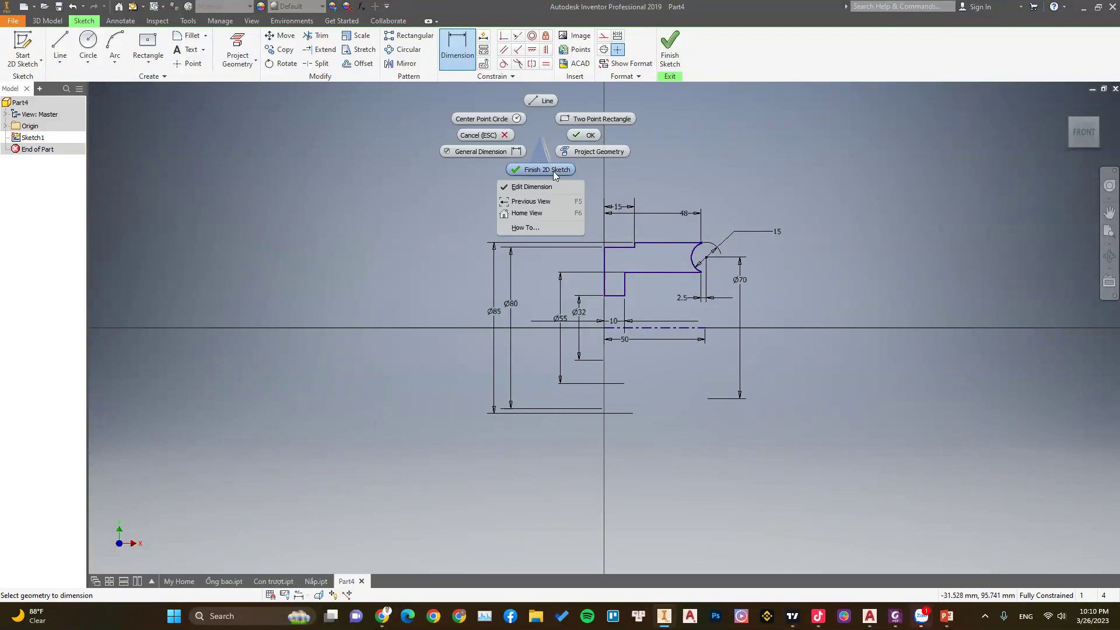
key(F5)
- Revolve the profile with Full extents into Revolution1 and orbit to inspect the bushing
right_click(749, 125)
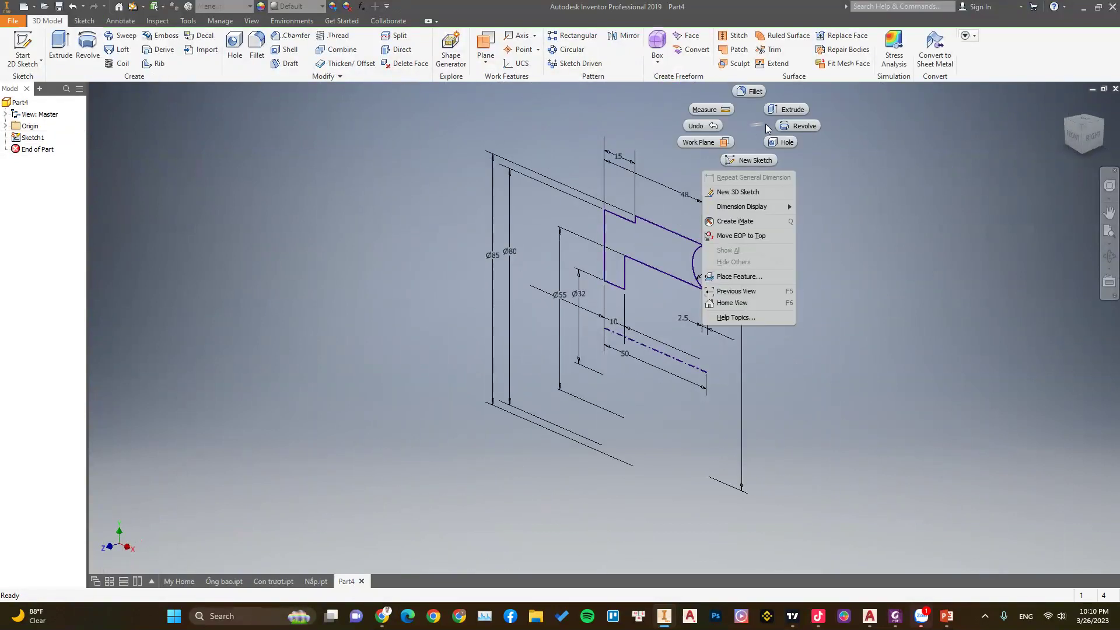
click(797, 124)
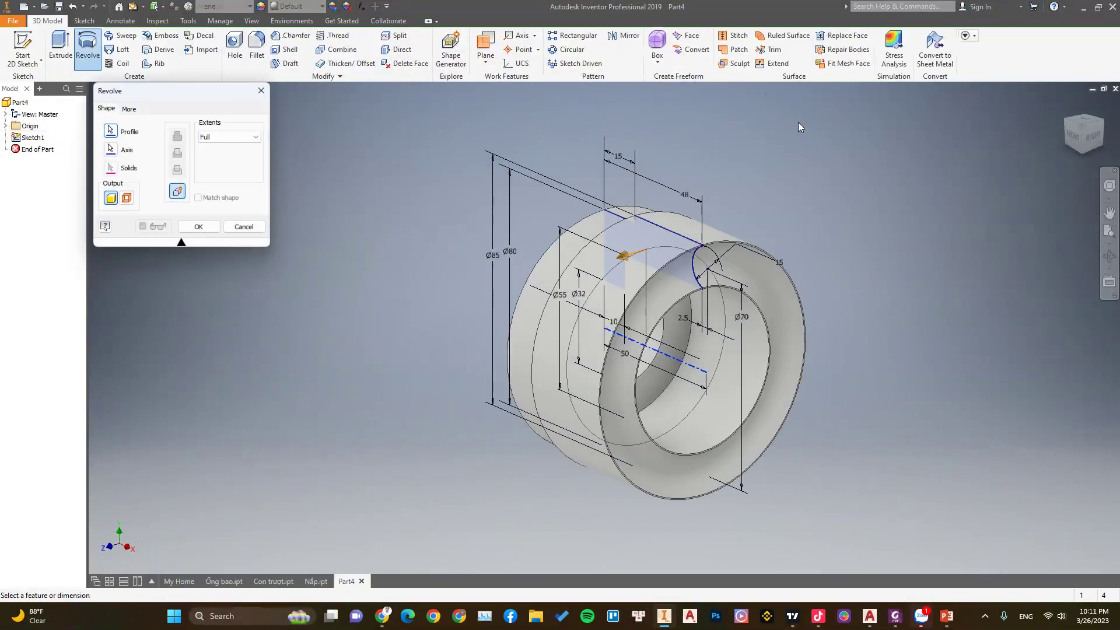
click(208, 227)
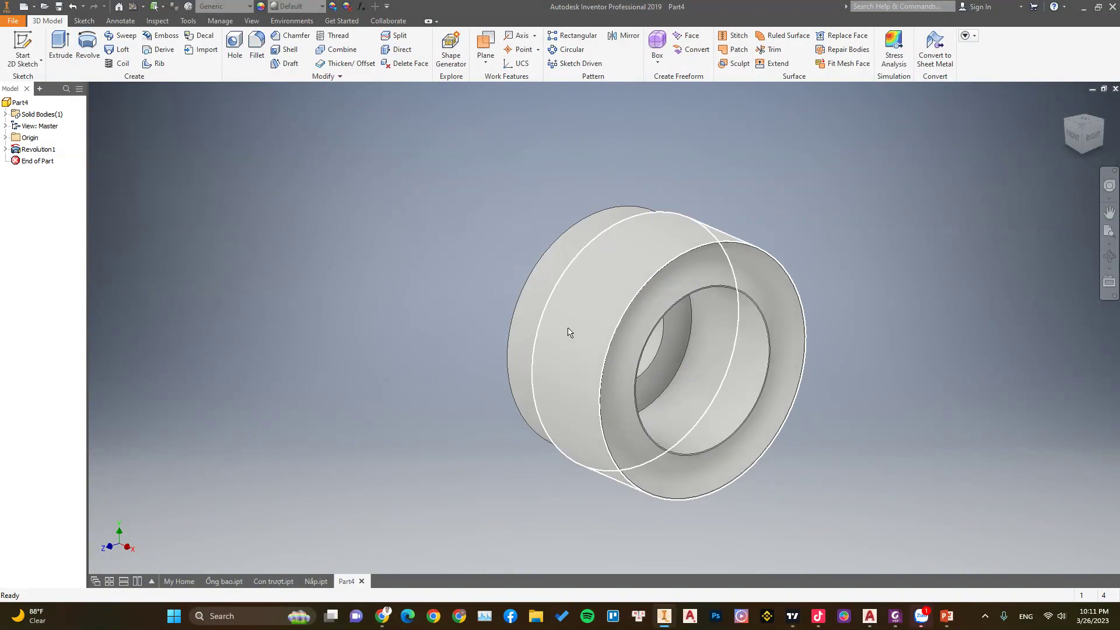
mouse_move(569, 332)
shift+middle_down()
mouse_move(592, 295)
mouse_move(665, 294)
mouse_move(595, 352)
shift+middle_up()
mouse_move(520, 375)
middle_down()
mouse_move(483, 340)
mouse_move(500, 352)
middle_up()
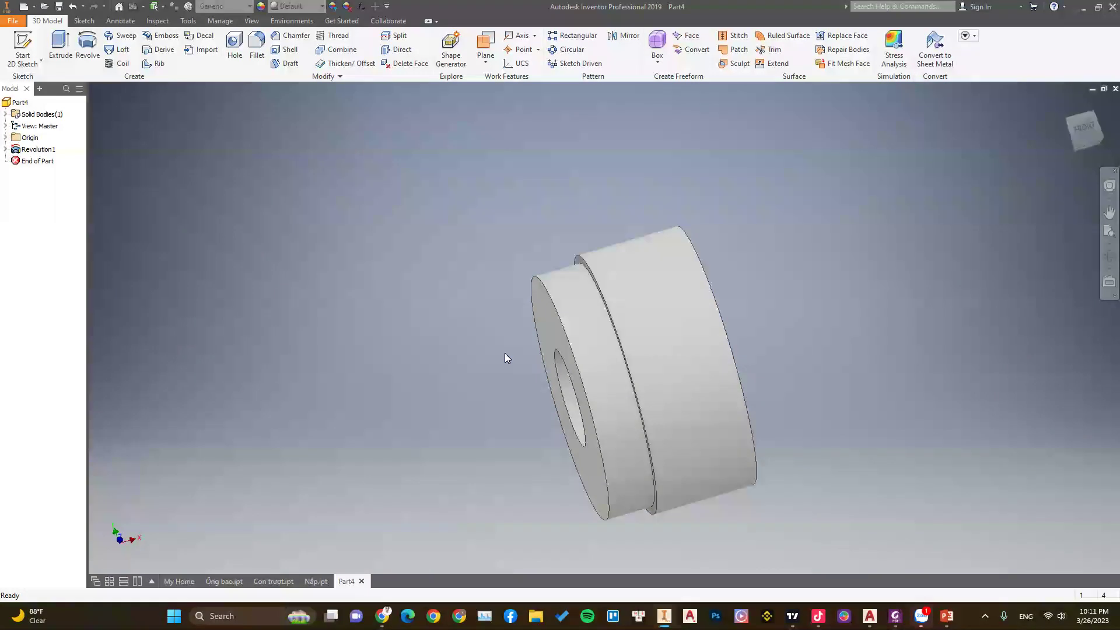
- Reopen the revolution's profile sketch for editing from the browser
click(5, 149)
click(42, 161)
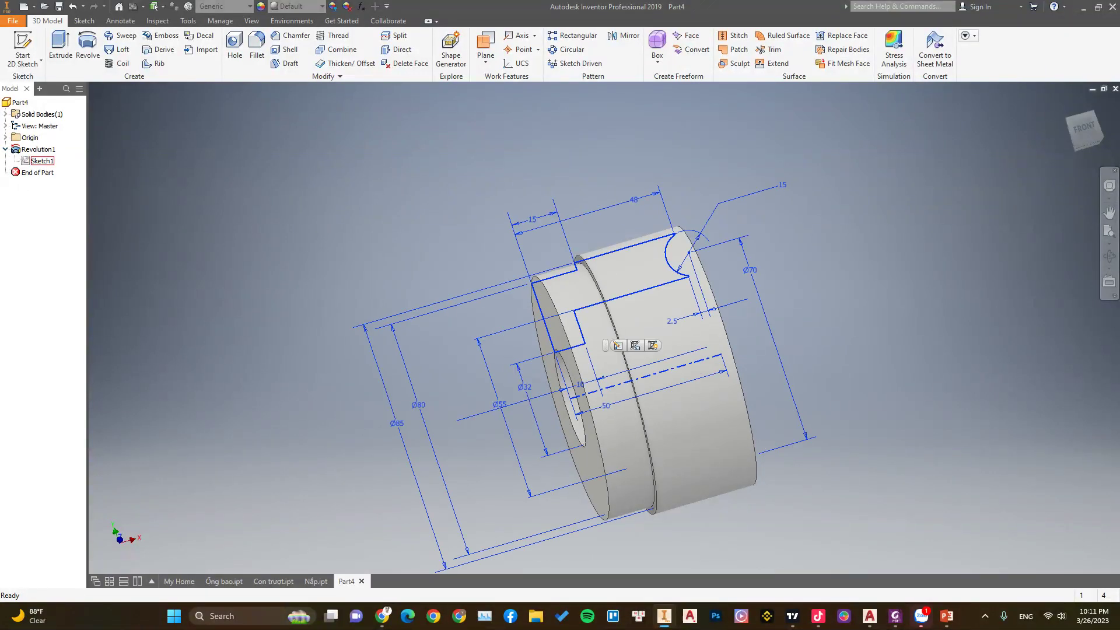
click(95, 160)
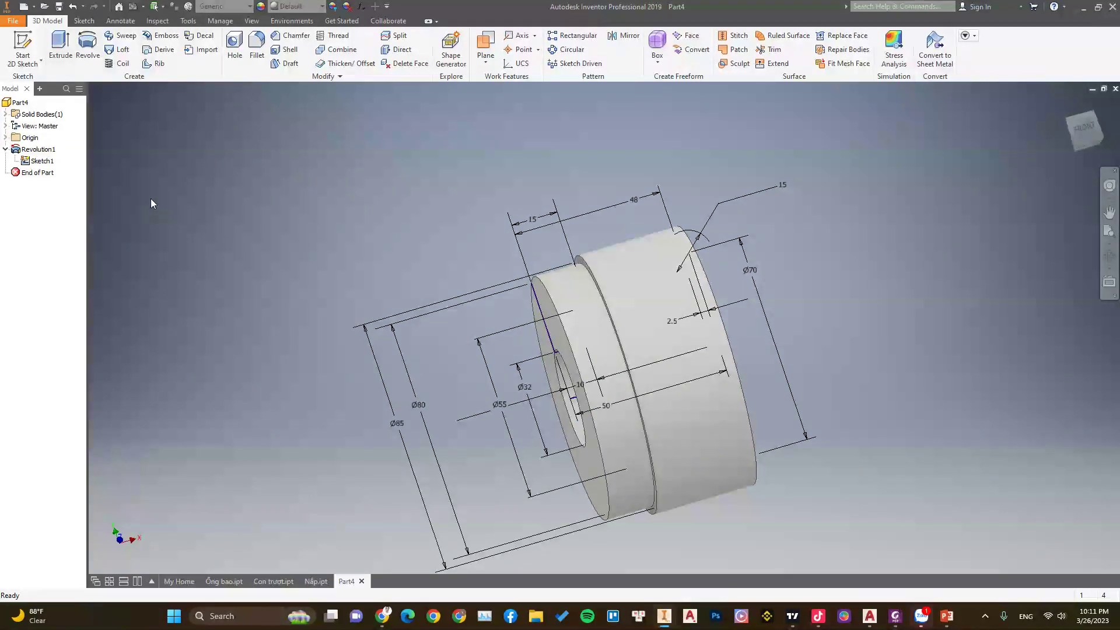
click(39, 161)
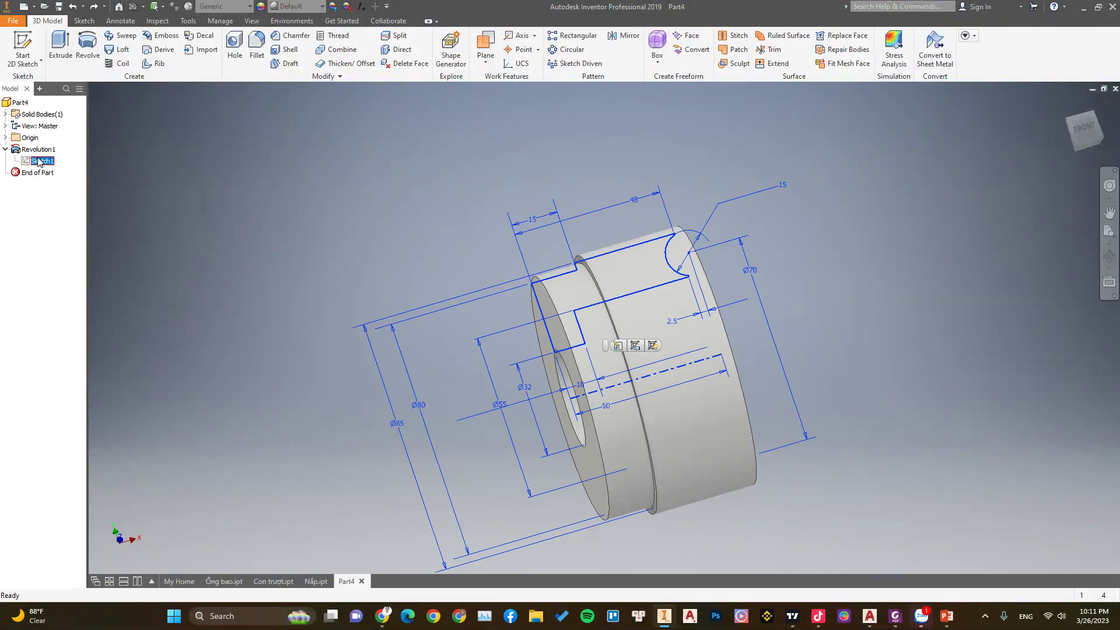
click(618, 345)
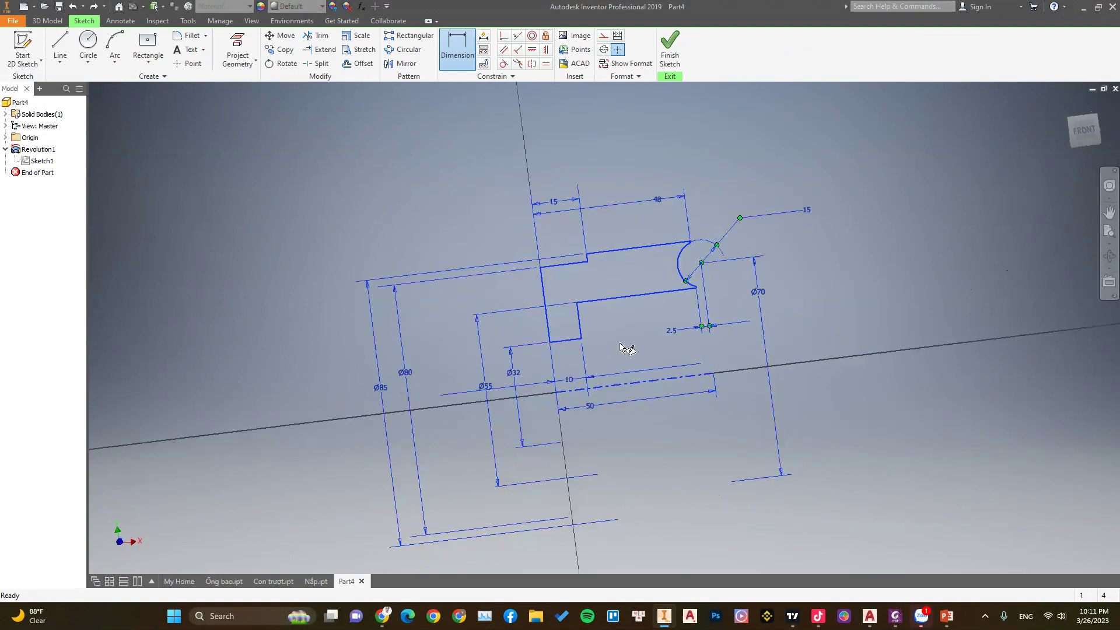
key(F2)
scroll(671, 251, up, 3)
scroll(651, 281, down, 3)
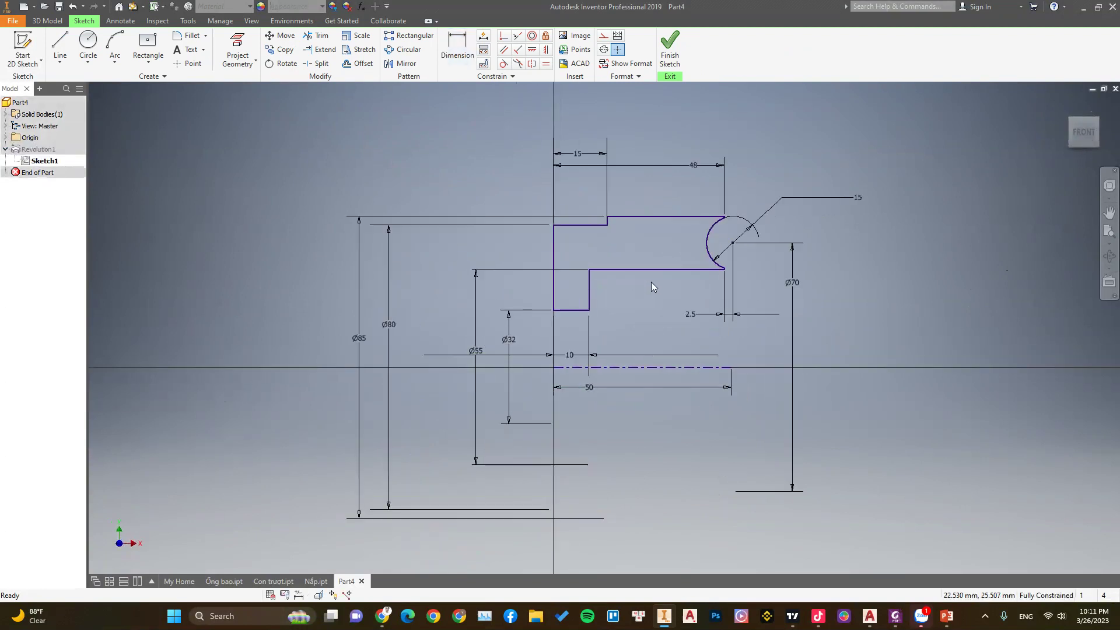
scroll(664, 268, down, 1)
drag(664, 269, 661, 268)
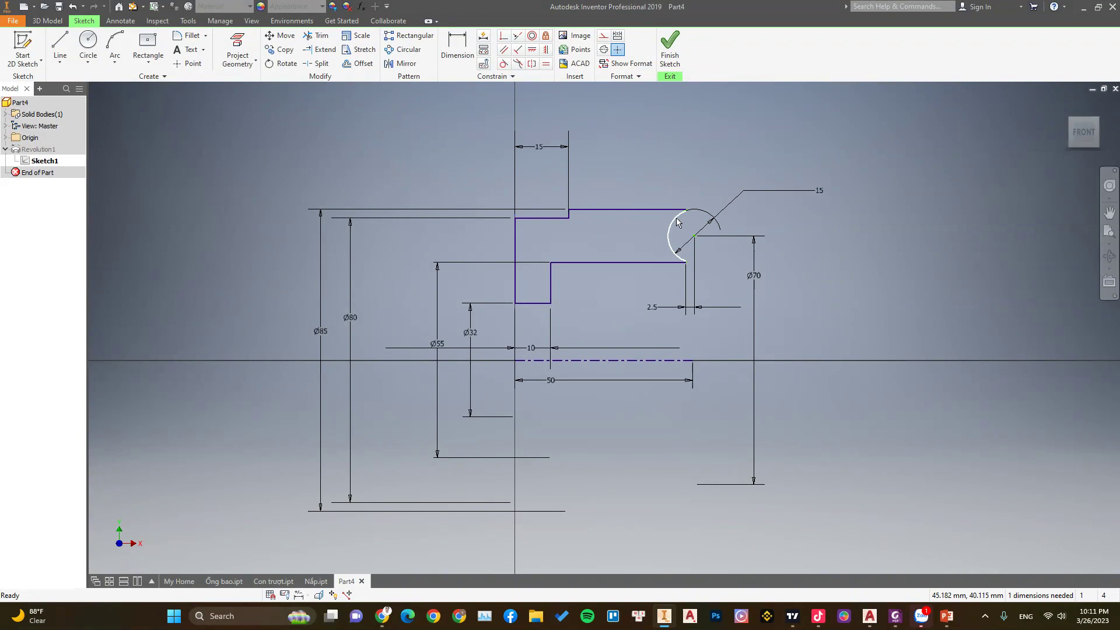
- Restore the groove arc's 48 mm position so the sketch is fully constrained, then finish the sketch
drag(676, 222, 716, 218)
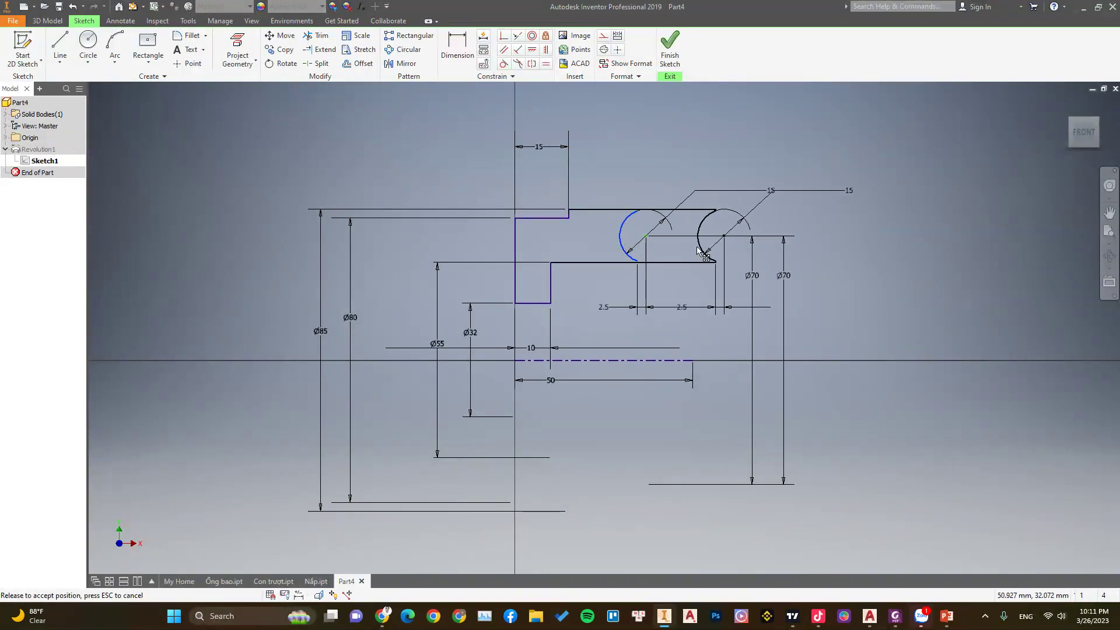
mouse_move(717, 218)
mouse_down()
mouse_move(696, 250)
mouse_move(654, 253)
mouse_up()
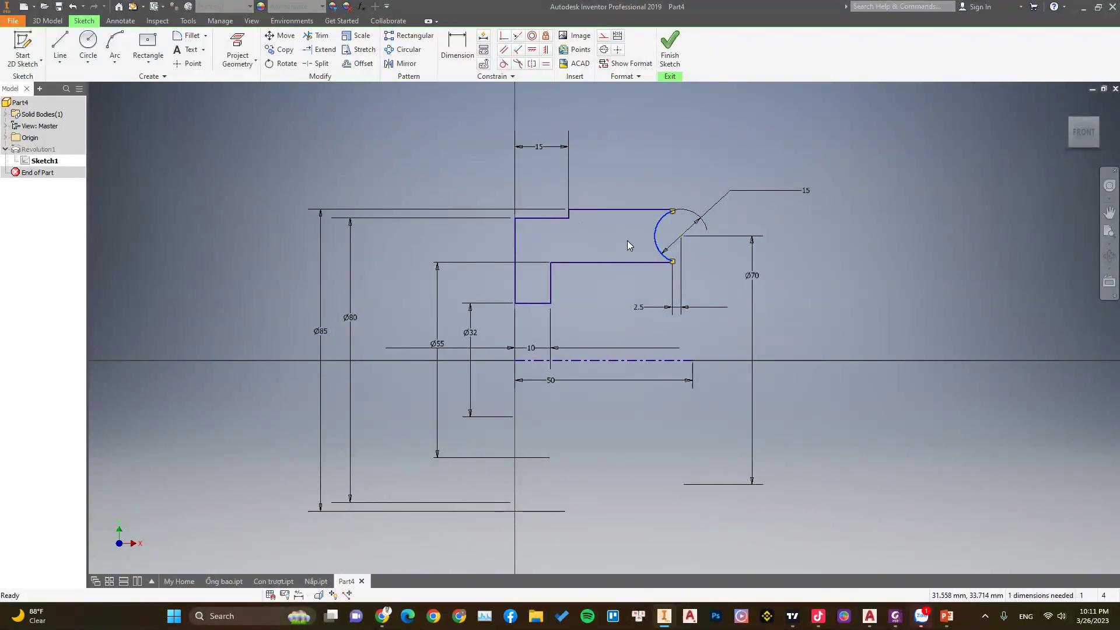
drag(653, 237, 640, 250)
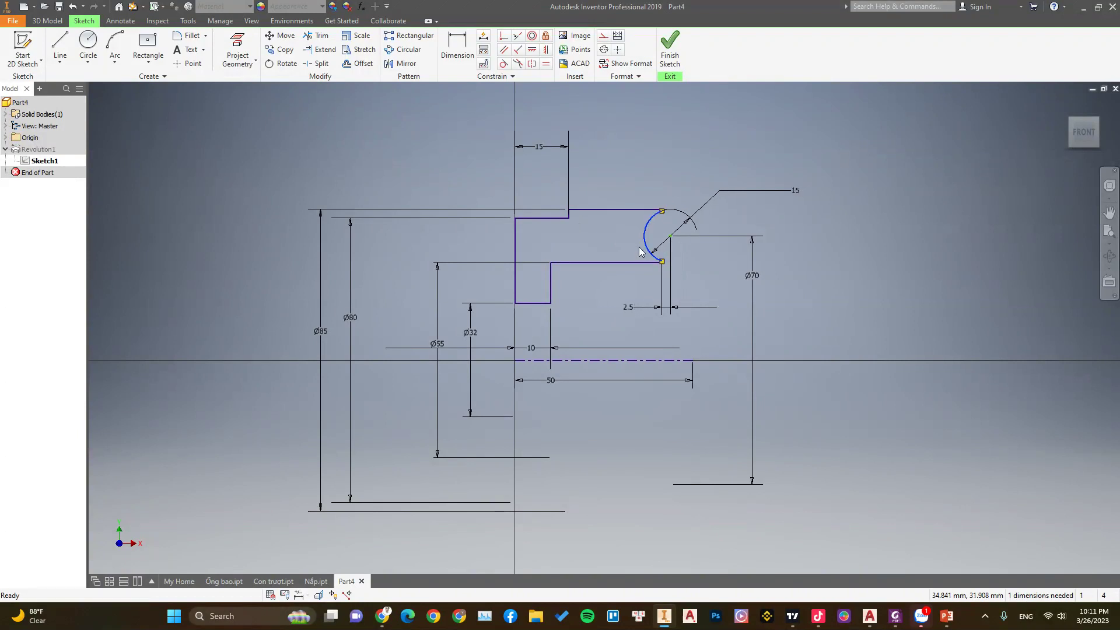
key(ctrl+z)
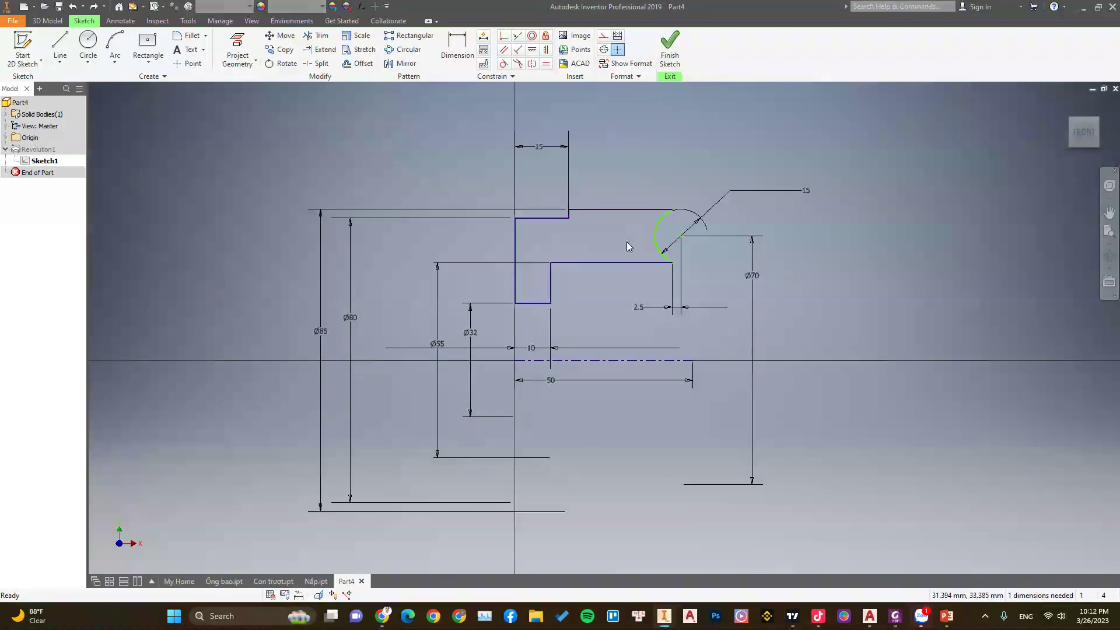
key(ctrl+z)
key(ctrl+z)
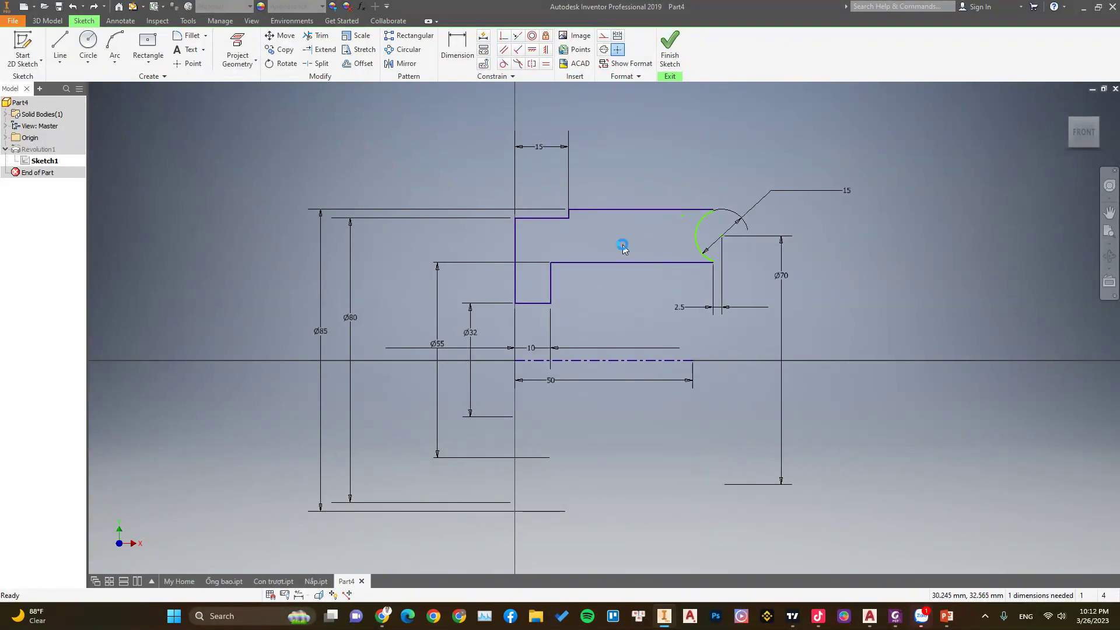
key(ctrl+z)
key(ctrl+z)
key(ctrl+z)
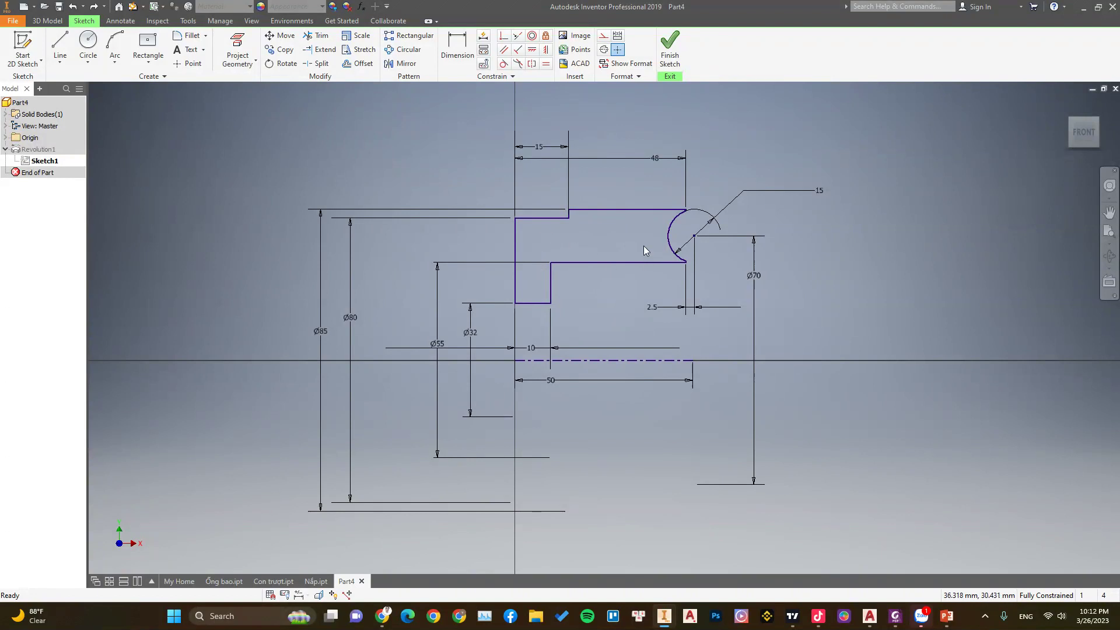
click(670, 47)
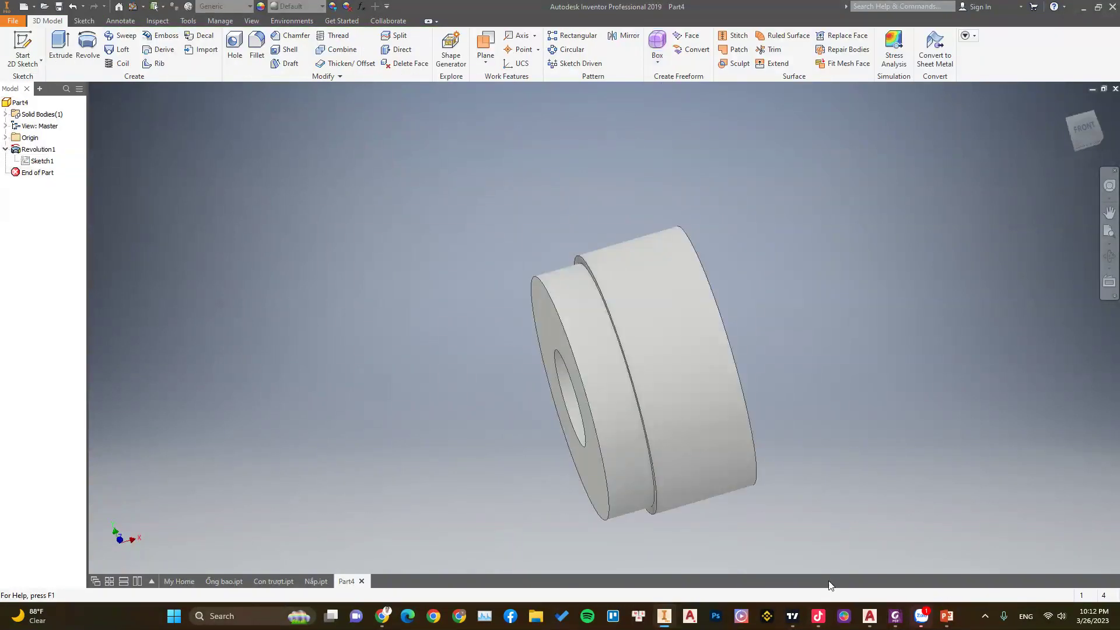
click(895, 616)
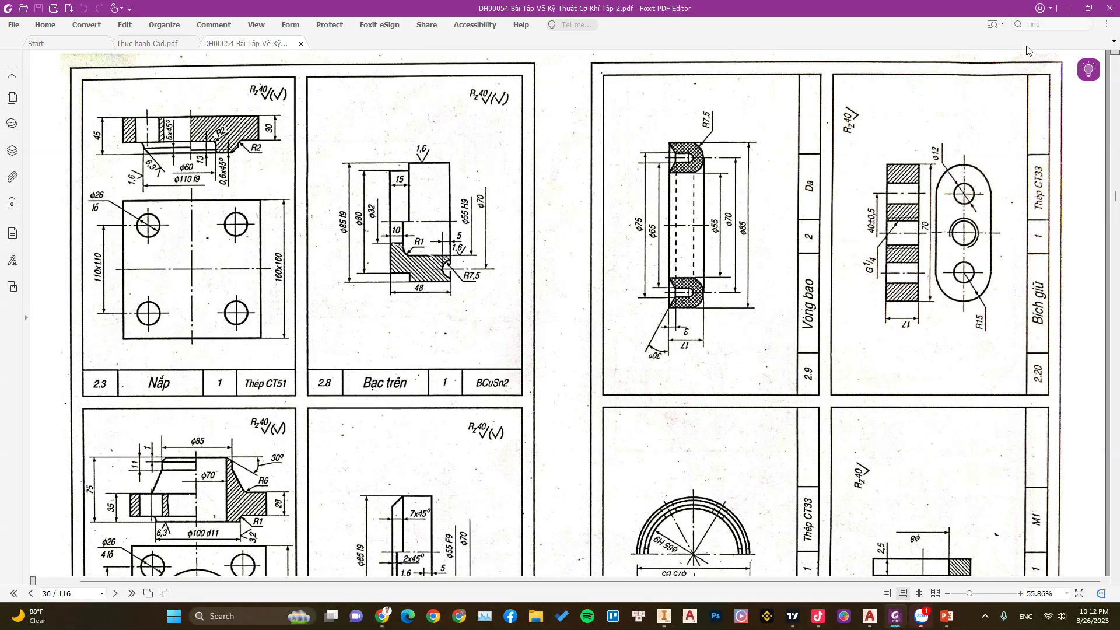
click(1069, 13)
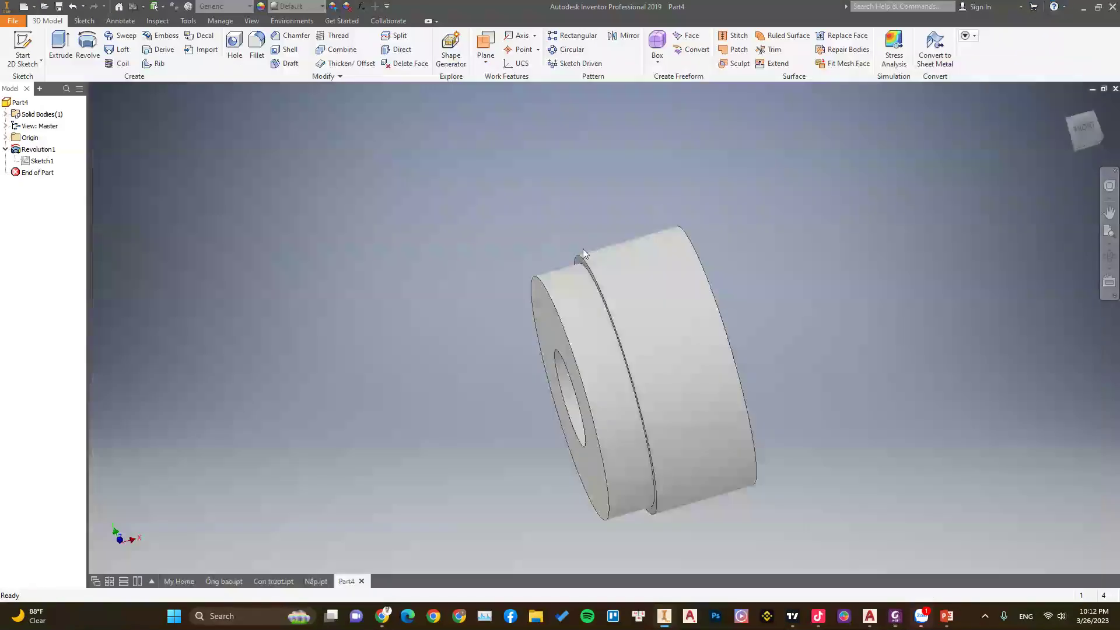
mouse_move(764, 471)
shift+middle_down()
mouse_move(752, 431)
mouse_move(770, 412)
mouse_move(592, 405)
mouse_move(613, 398)
shift+middle_up()
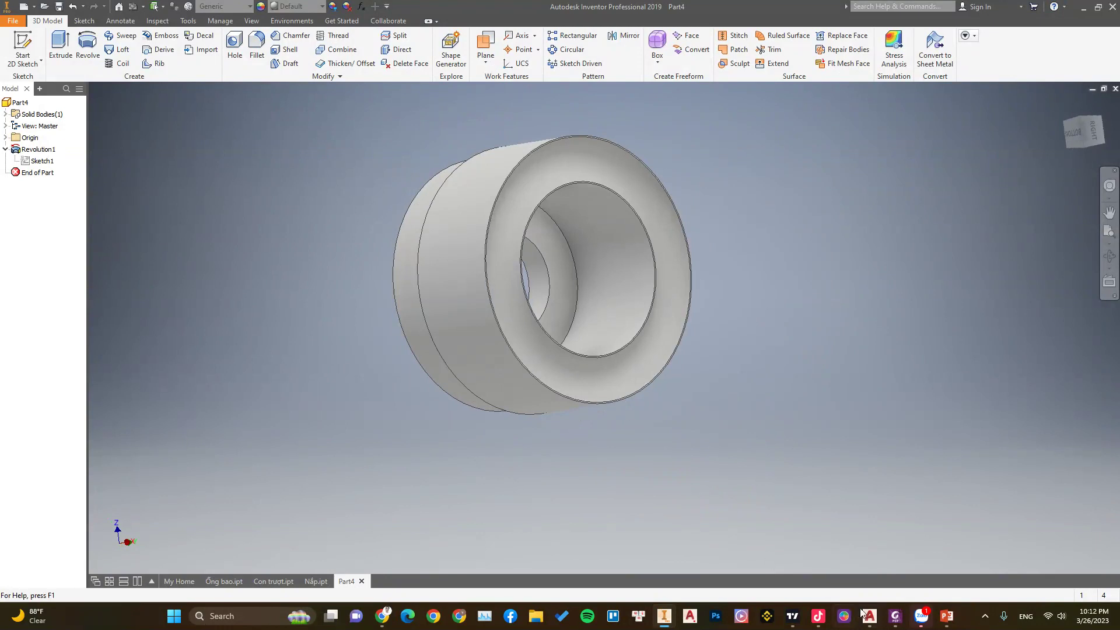
- Round the inner bore edge with a 1 mm fillet
click(896, 618)
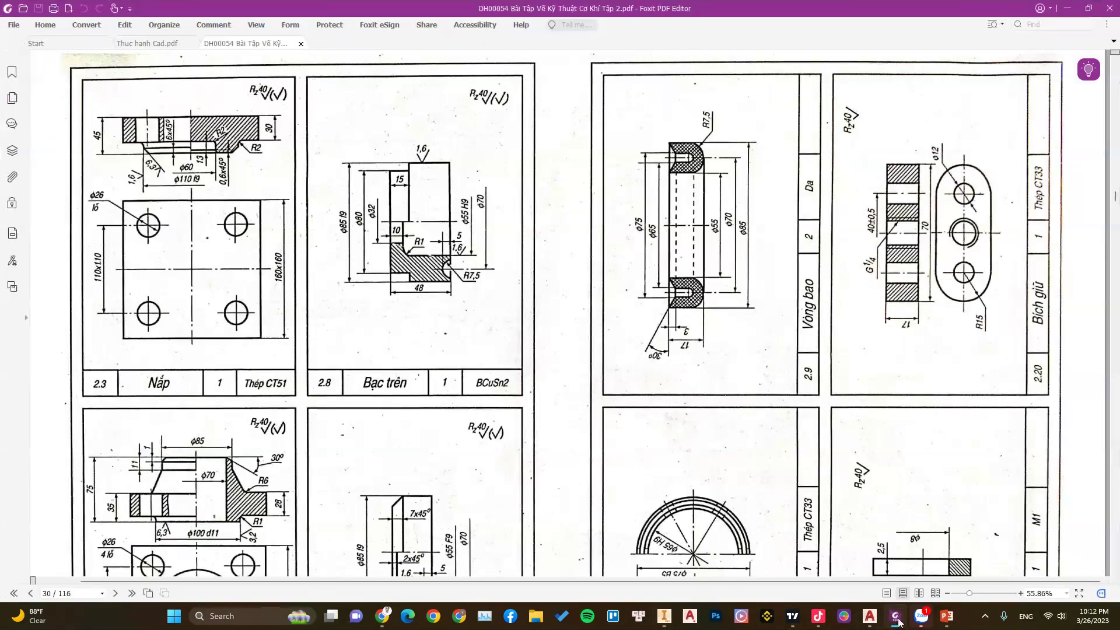
click(897, 619)
click(257, 50)
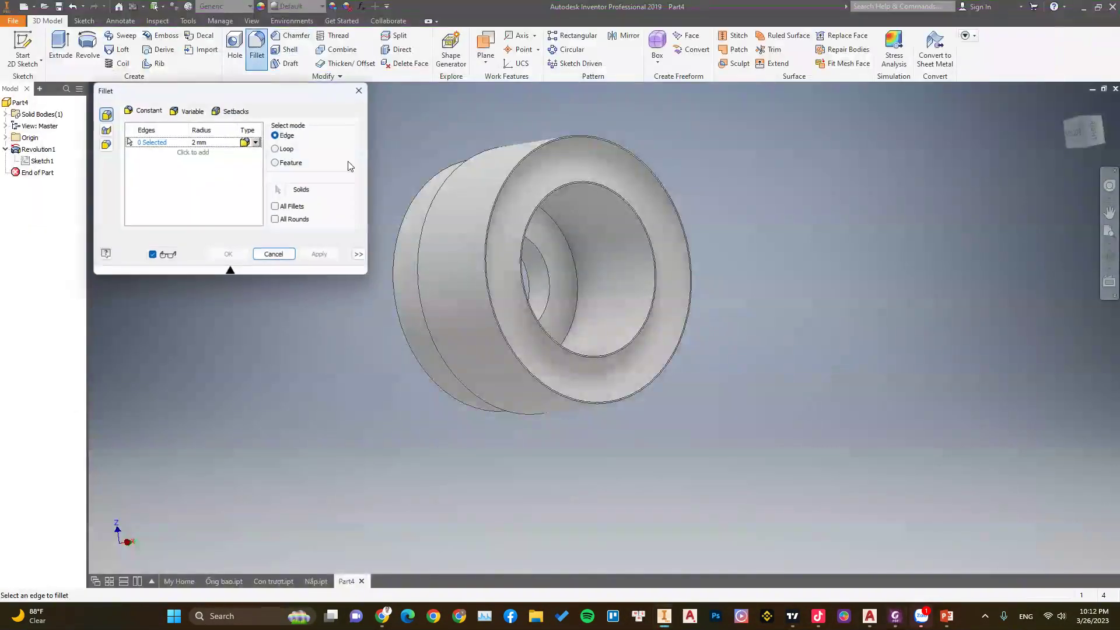
click(199, 142)
text(1)
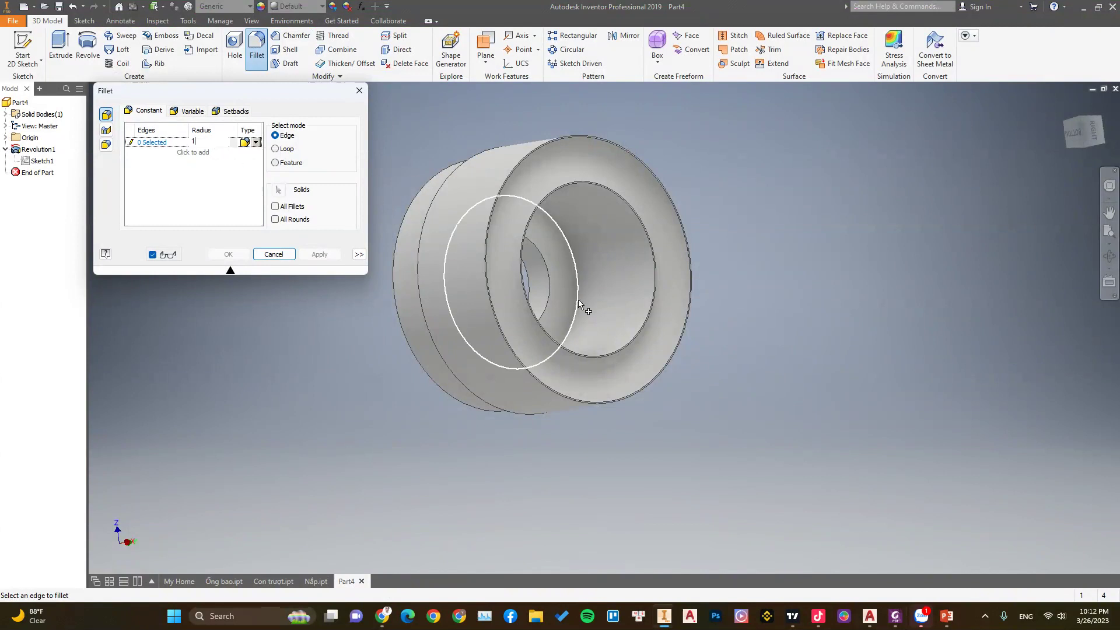
click(580, 304)
click(320, 254)
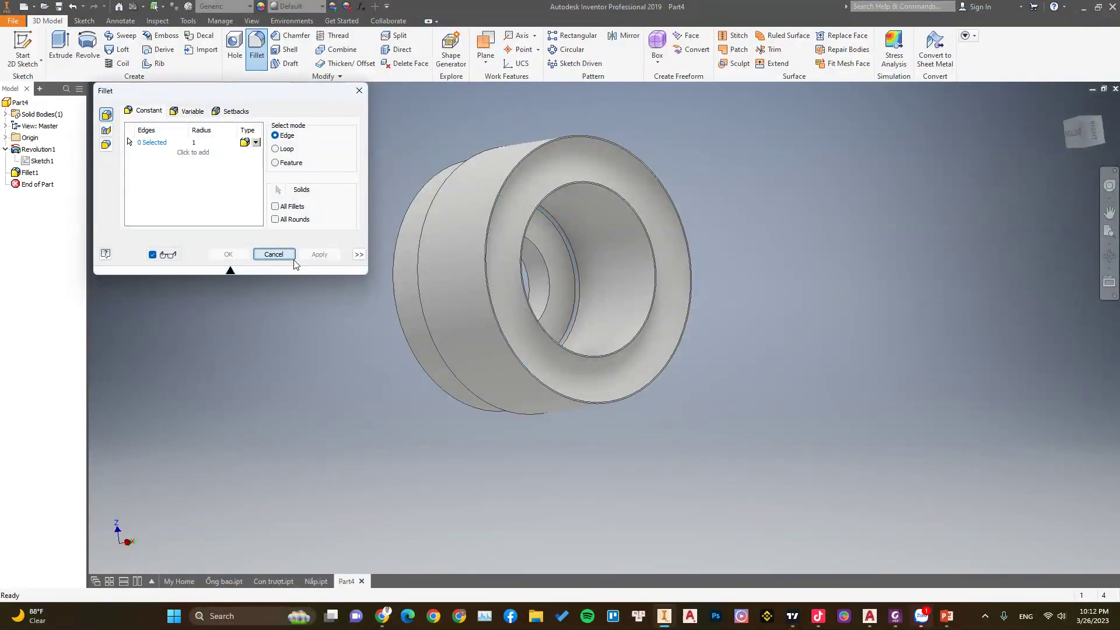
click(274, 254)
shift+middle_drag(546, 388, 595, 400)
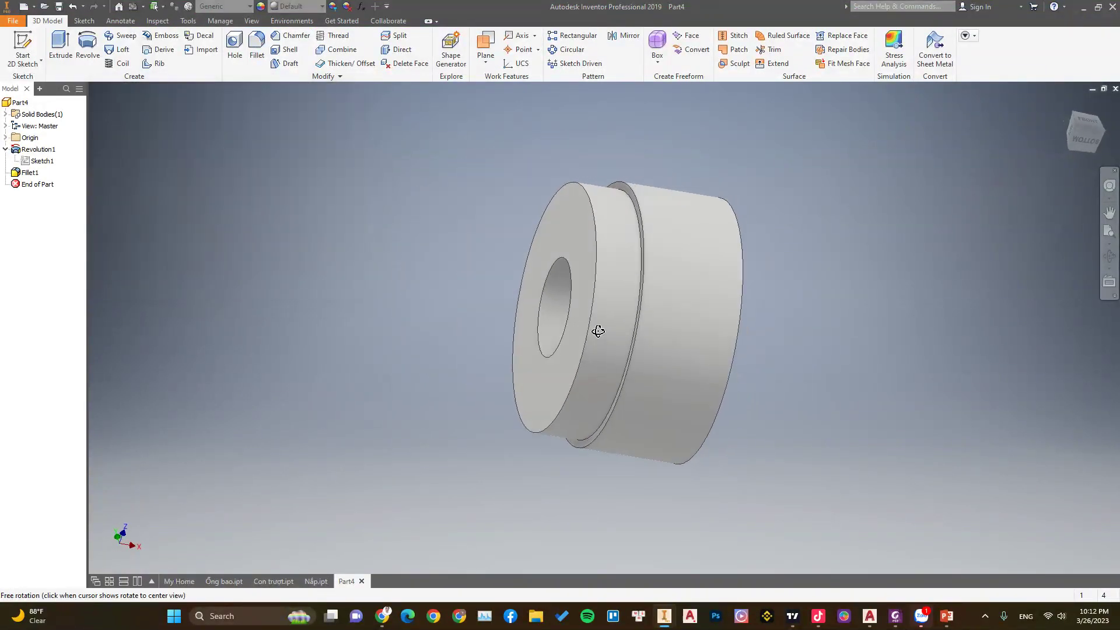
- Give the whole part the Gold - Metal appearance
click(24, 104)
click(297, 6)
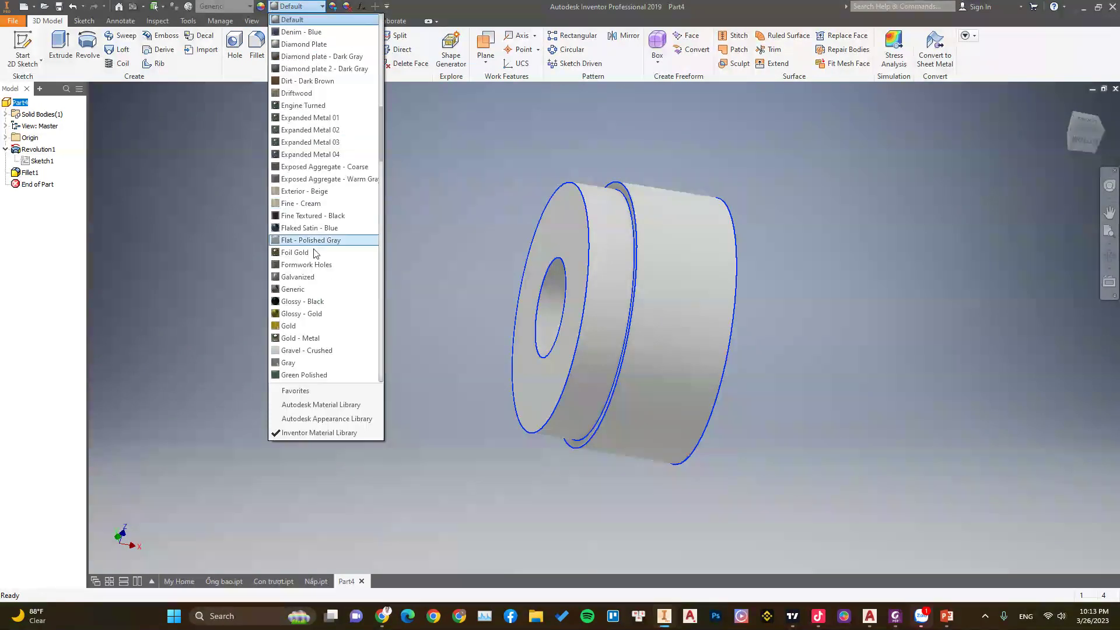
click(306, 337)
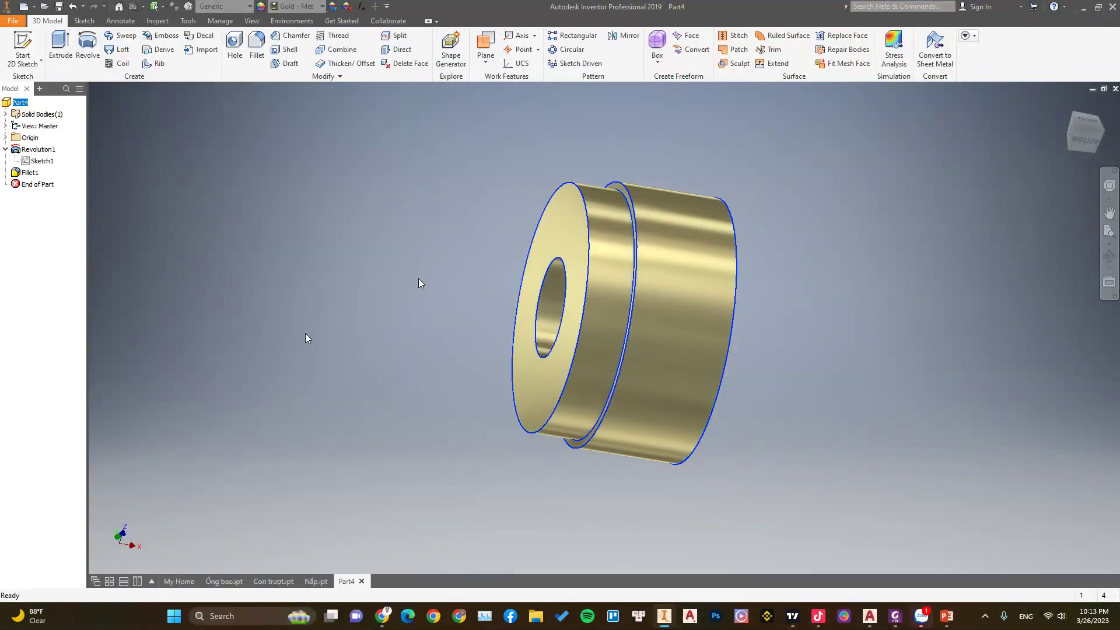
mouse_move(456, 276)
shift+middle_down()
mouse_move(334, 275)
mouse_move(257, 237)
mouse_move(400, 307)
mouse_move(446, 237)
mouse_move(485, 292)
mouse_move(507, 292)
shift+middle_up()
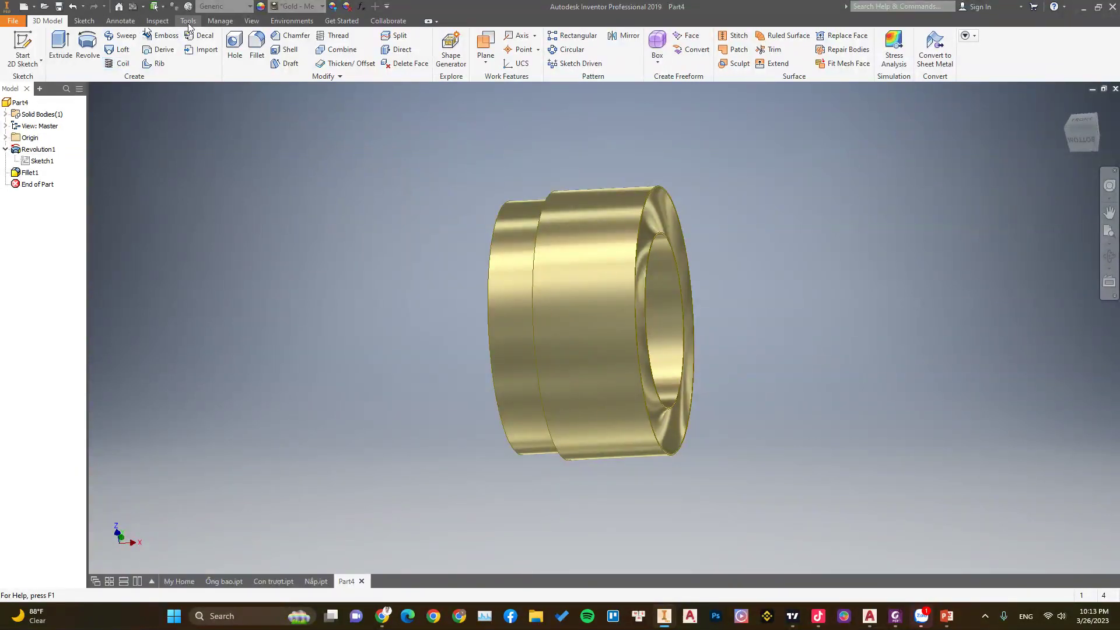
- Create a half cross-section on the XZ Plane with the direction flipped
click(156, 21)
click(153, 57)
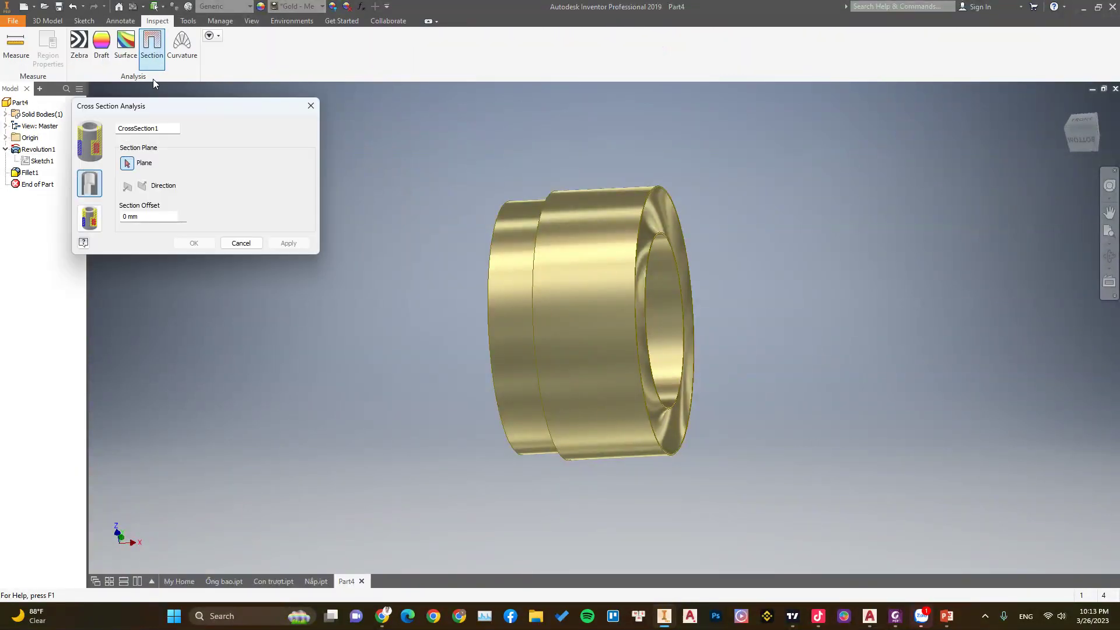
click(6, 138)
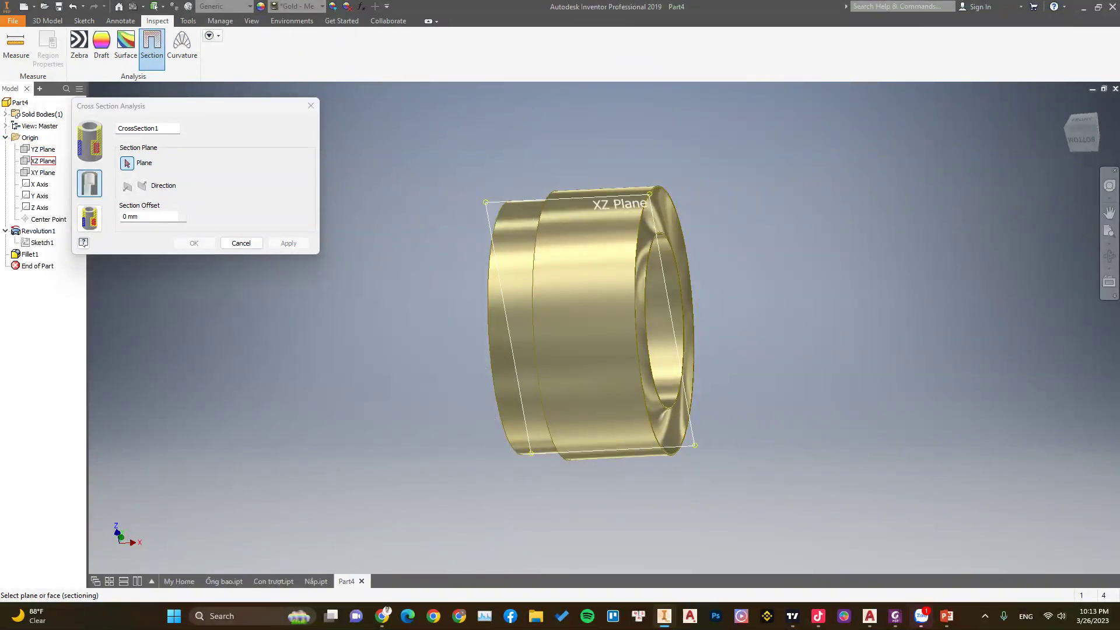
click(43, 162)
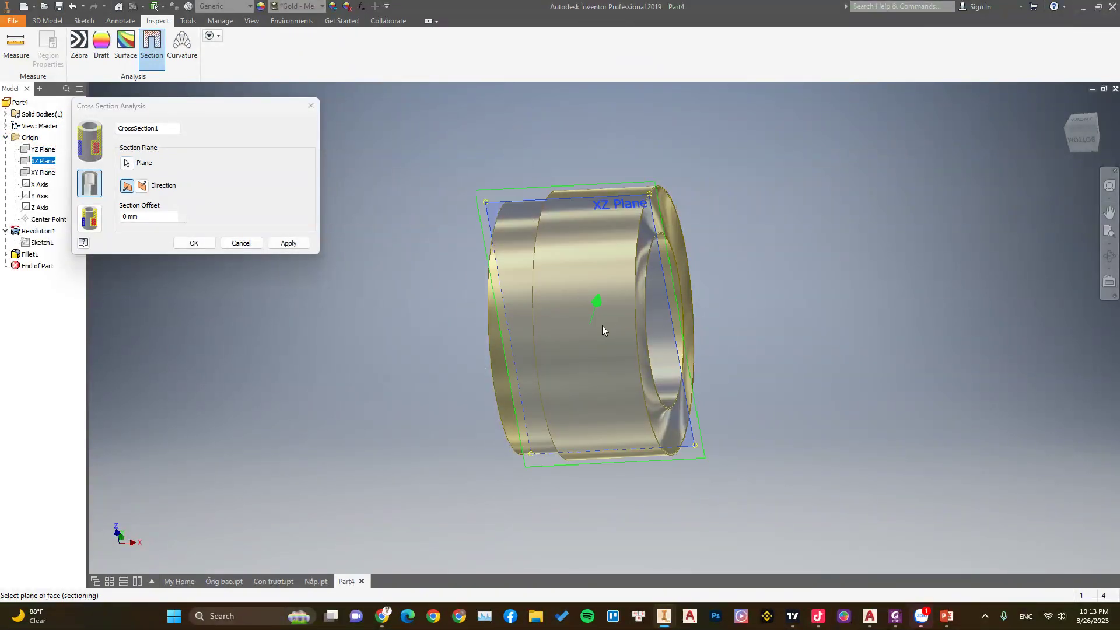
shift+middle_drag(601, 325, 269, 208)
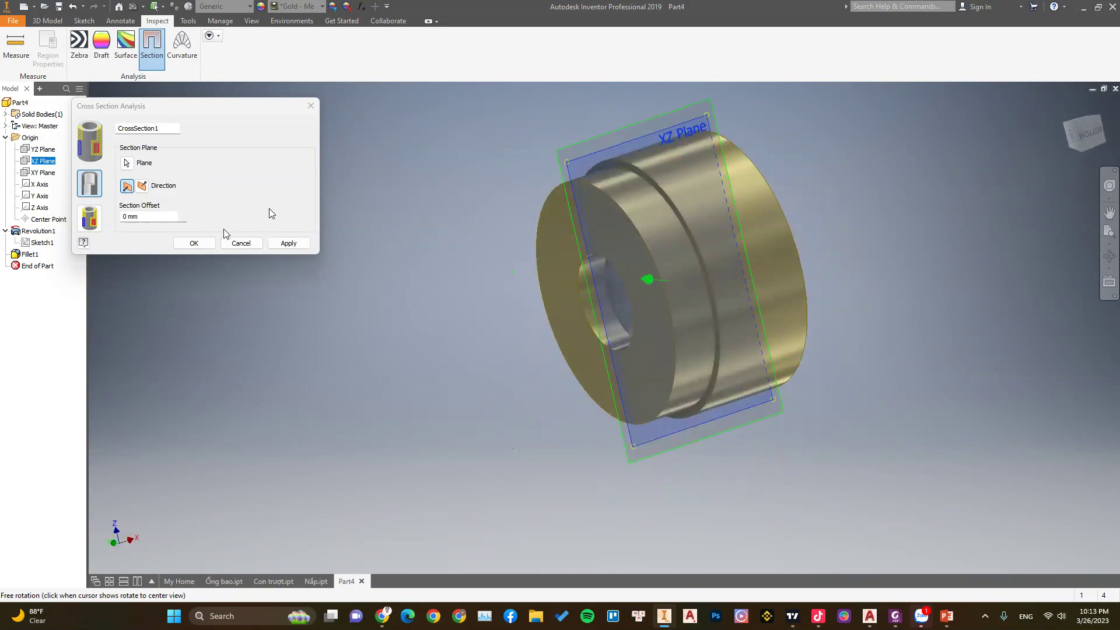
click(142, 186)
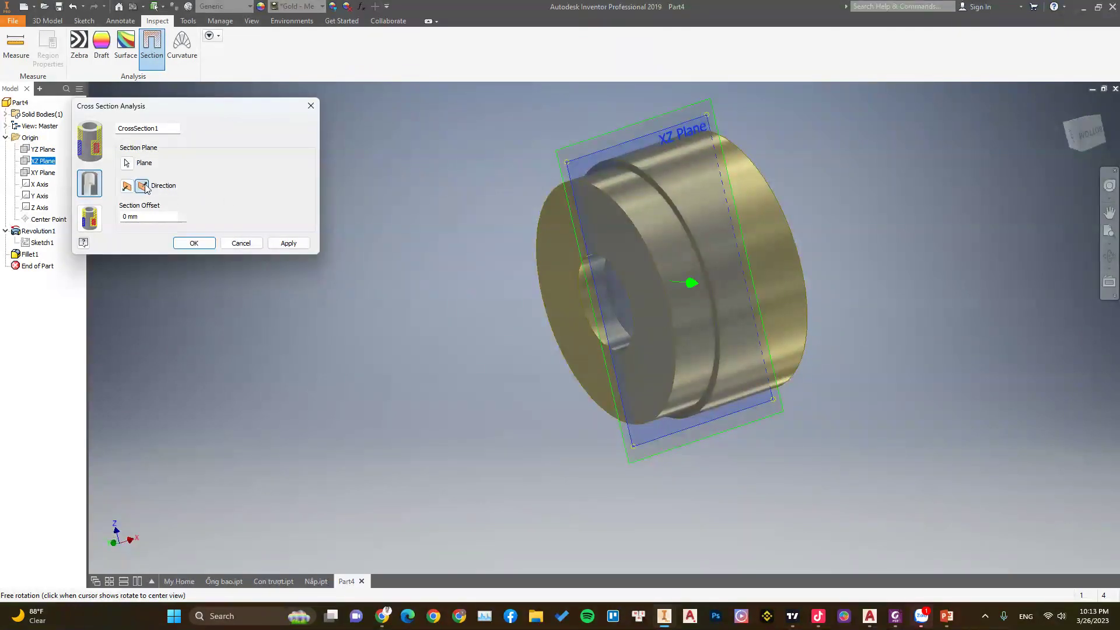
click(299, 247)
click(1082, 133)
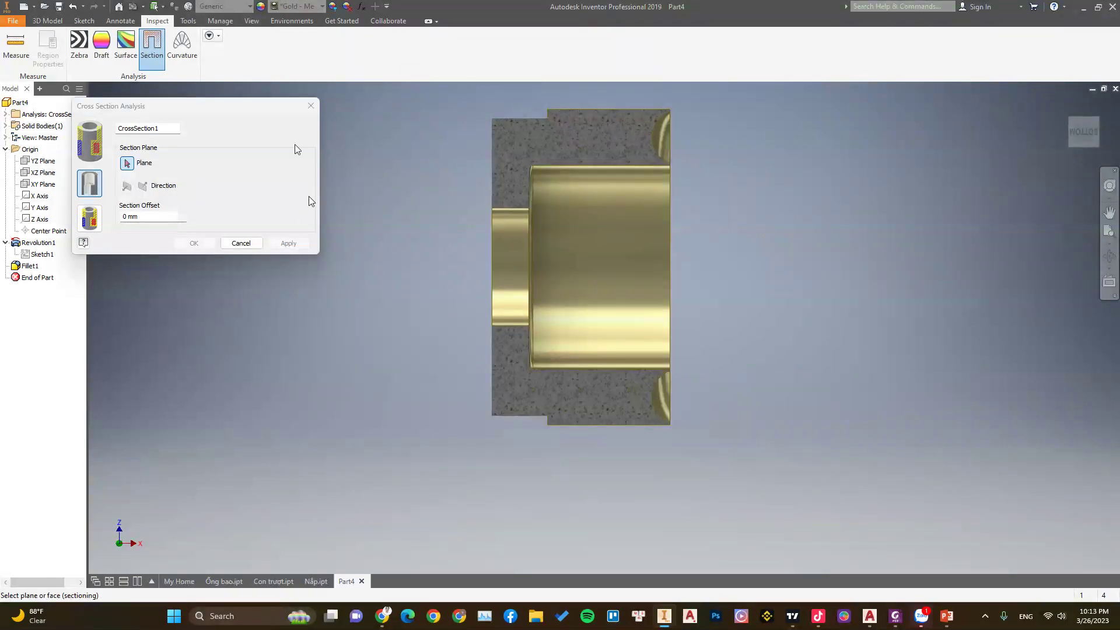
click(241, 242)
- Zoom and pan over the sectioned bushing, comparing it with the reference drawing
scroll(697, 432, up, 3)
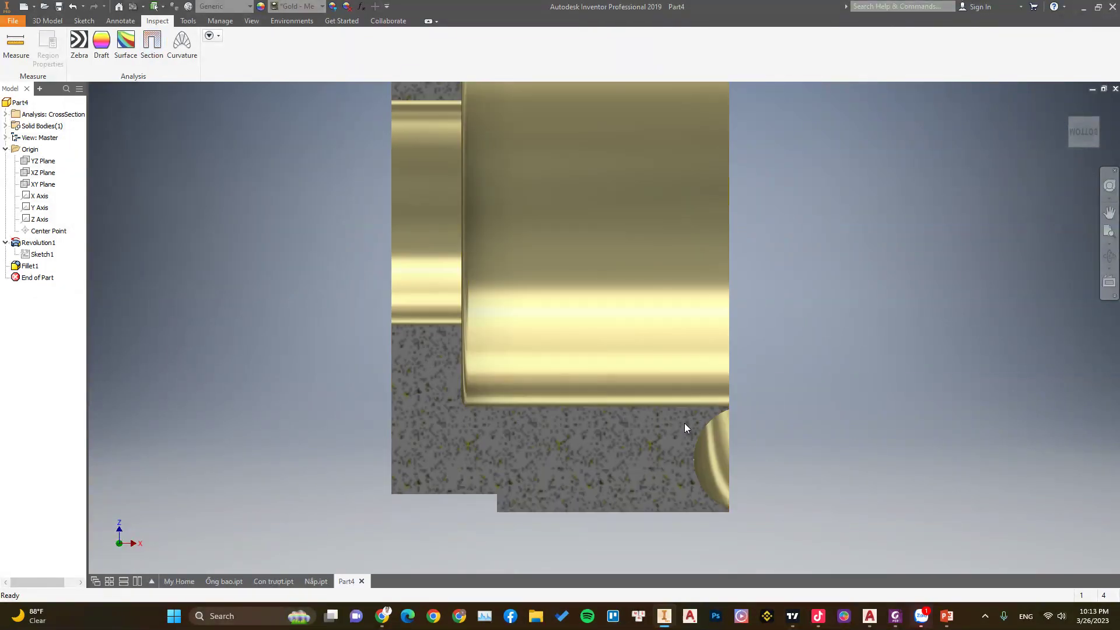
middle_drag(684, 422, 608, 332)
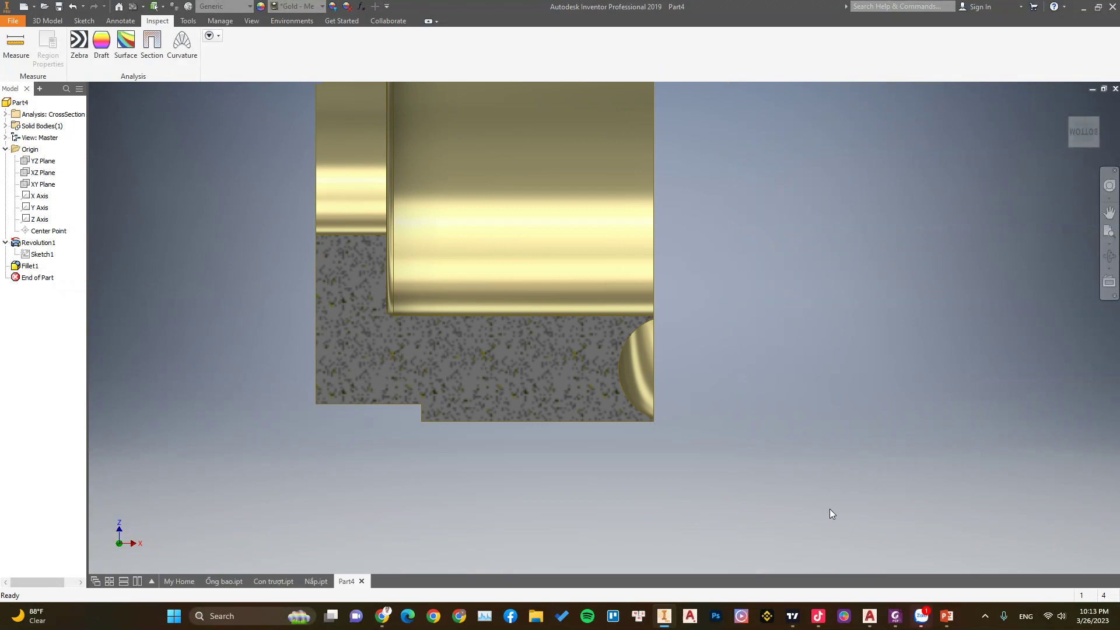
click(895, 616)
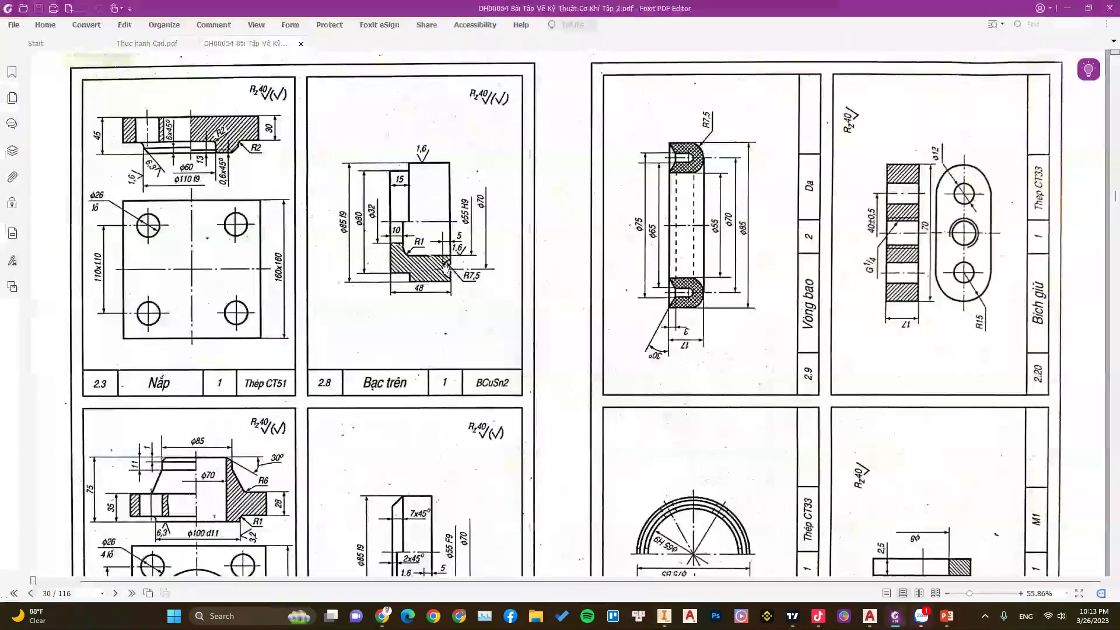
click(1067, 16)
scroll(670, 246, down, 2)
scroll(487, 296, down, 2)
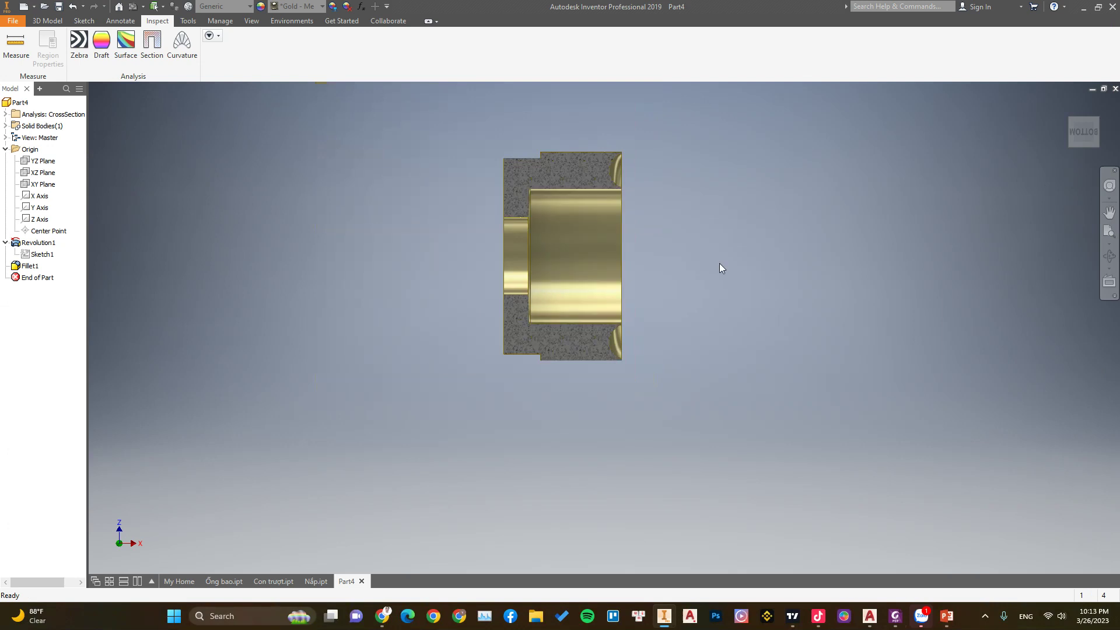
scroll(630, 186, up, 1)
scroll(630, 187, up, 3)
middle_drag(630, 187, 647, 319)
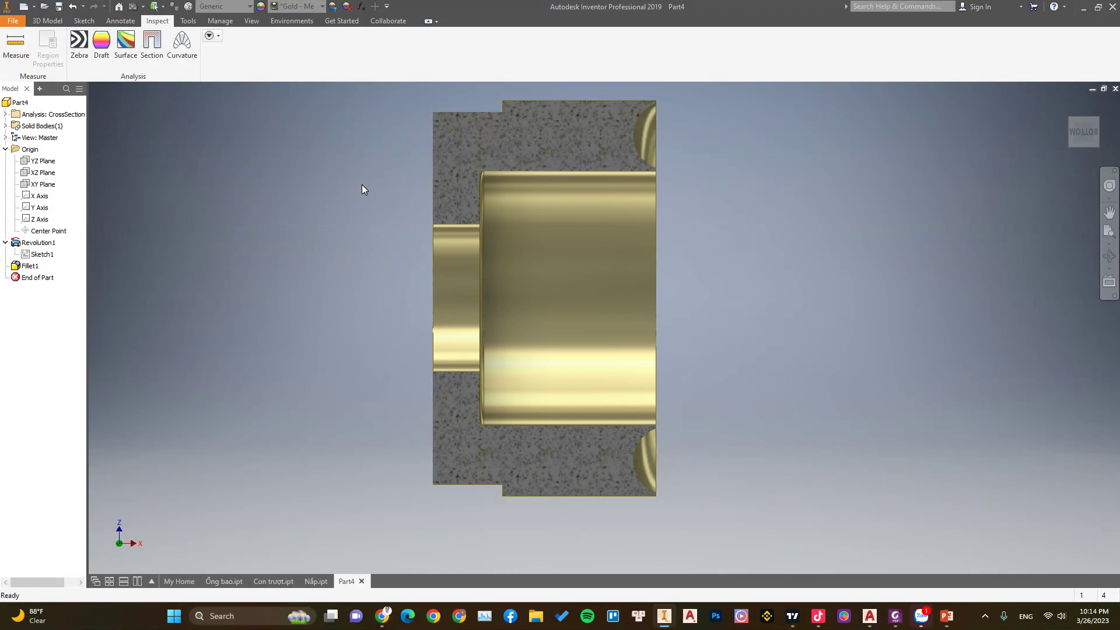
- Undo the section analysis and browse the appearance list, keeping Gold - Metal
key(ctrl+z)
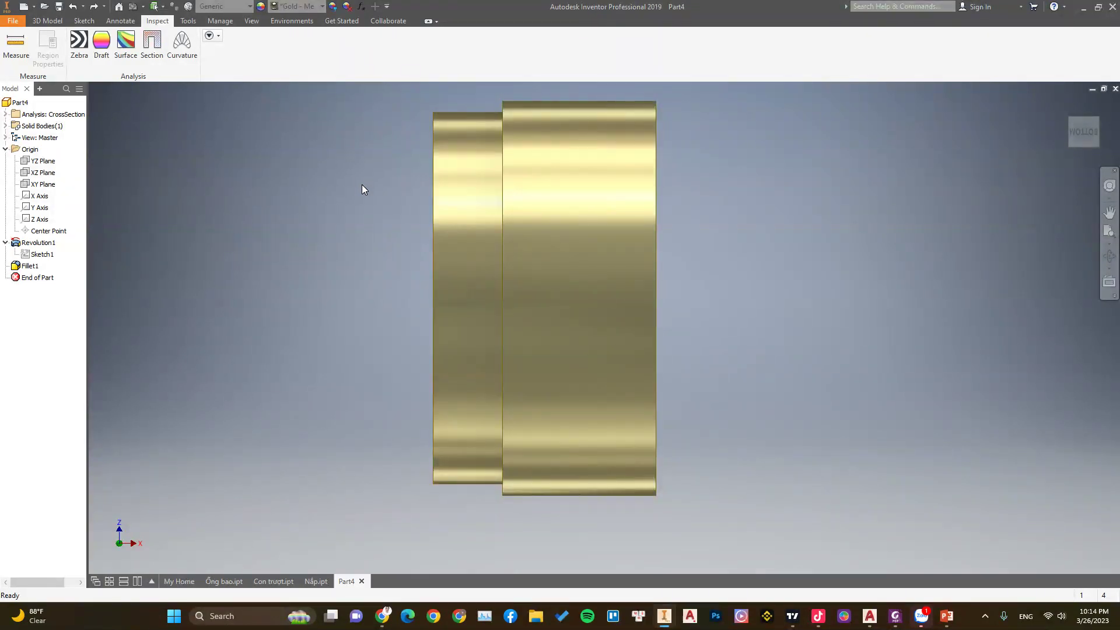
click(247, 8)
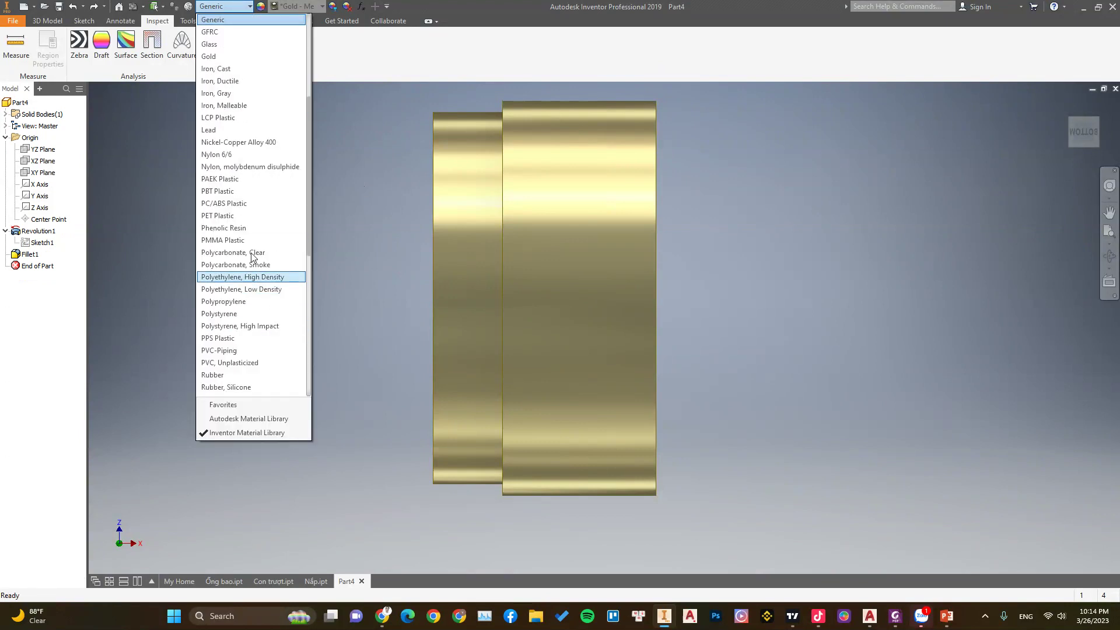
click(322, 6)
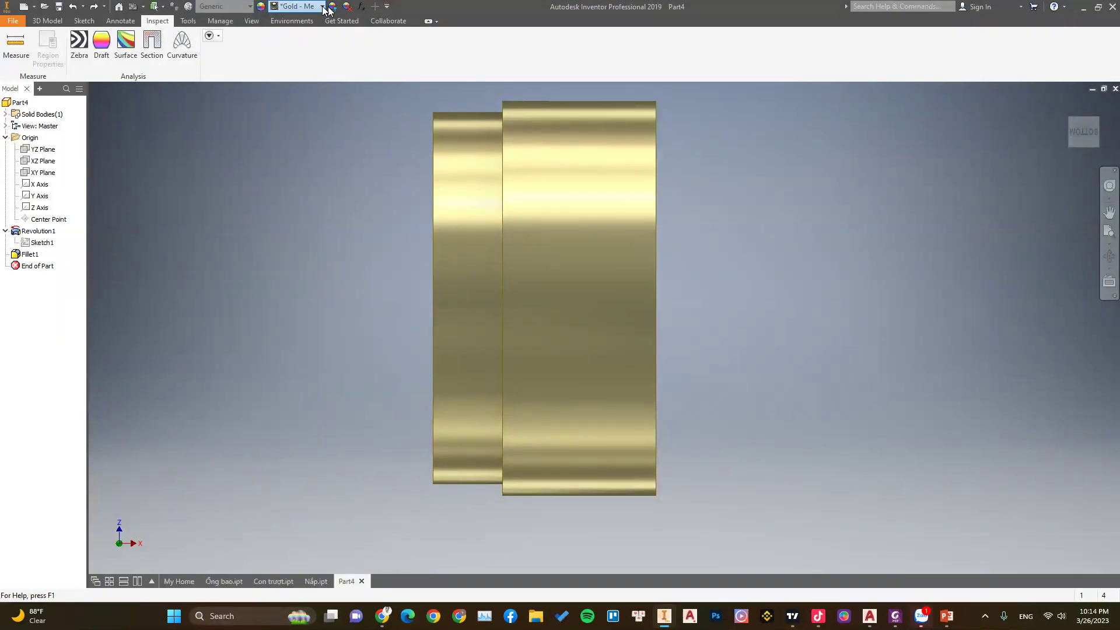
click(322, 6)
scroll(327, 315, down, 2)
scroll(320, 326, down, 2)
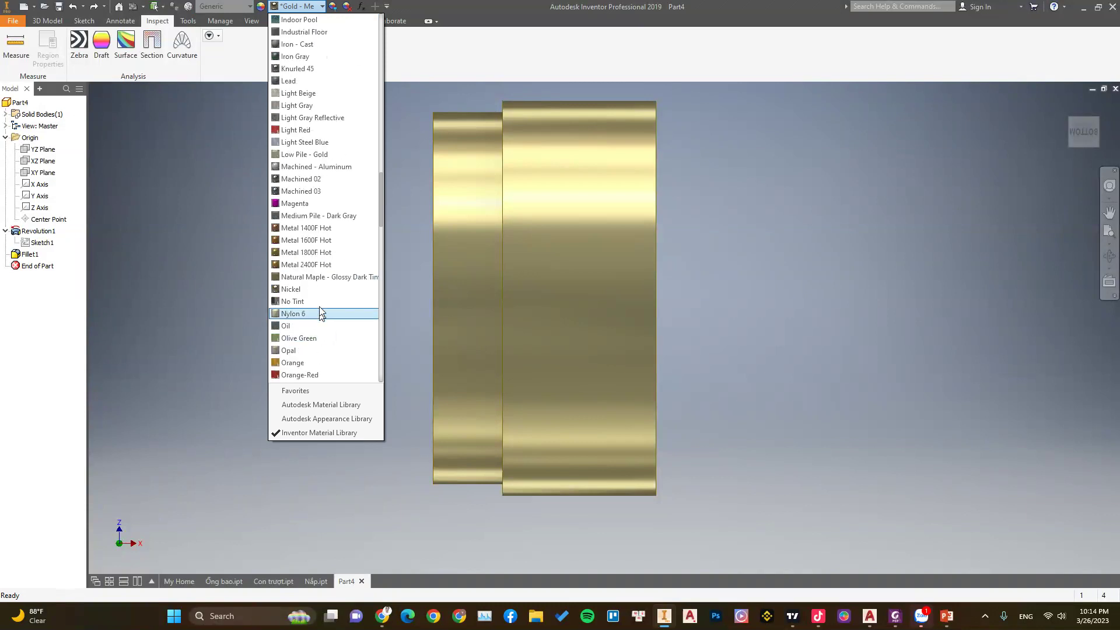
scroll(327, 292, down, 1)
scroll(318, 280, down, 1)
scroll(324, 310, up, 7)
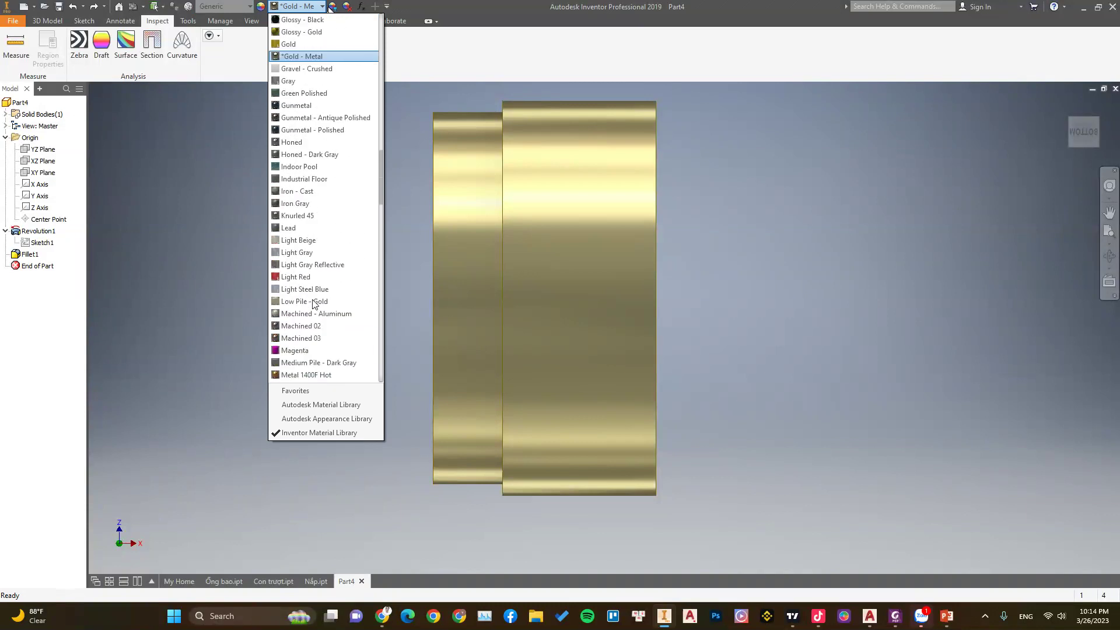
scroll(339, 274, up, 2)
click(779, 283)
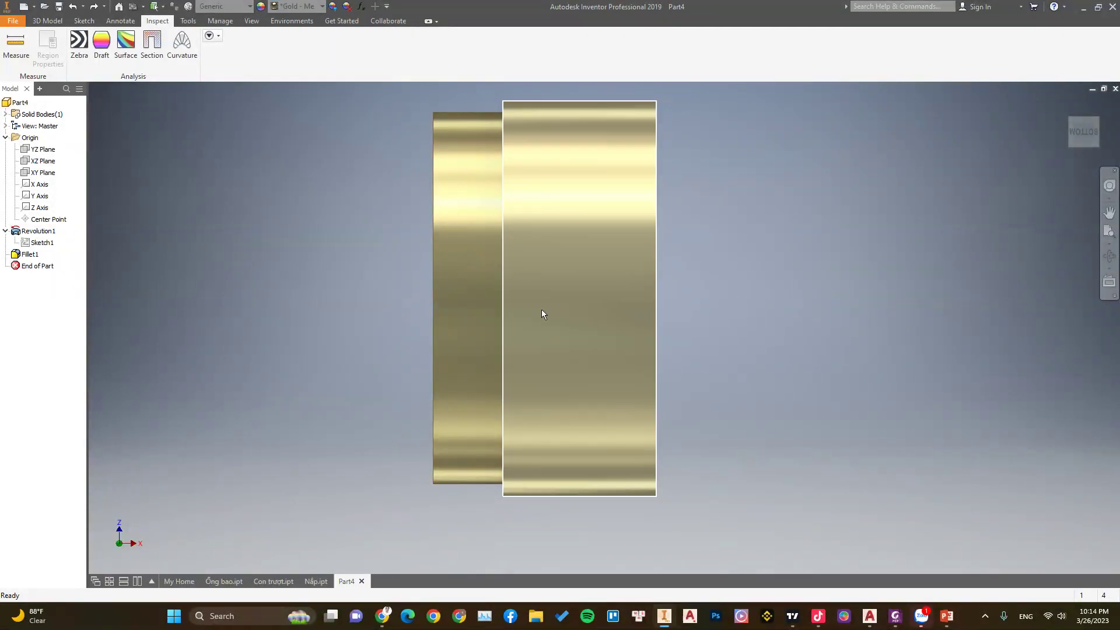
- Review the material and appearance lists without changes, then check the reference drawing PDF
click(250, 6)
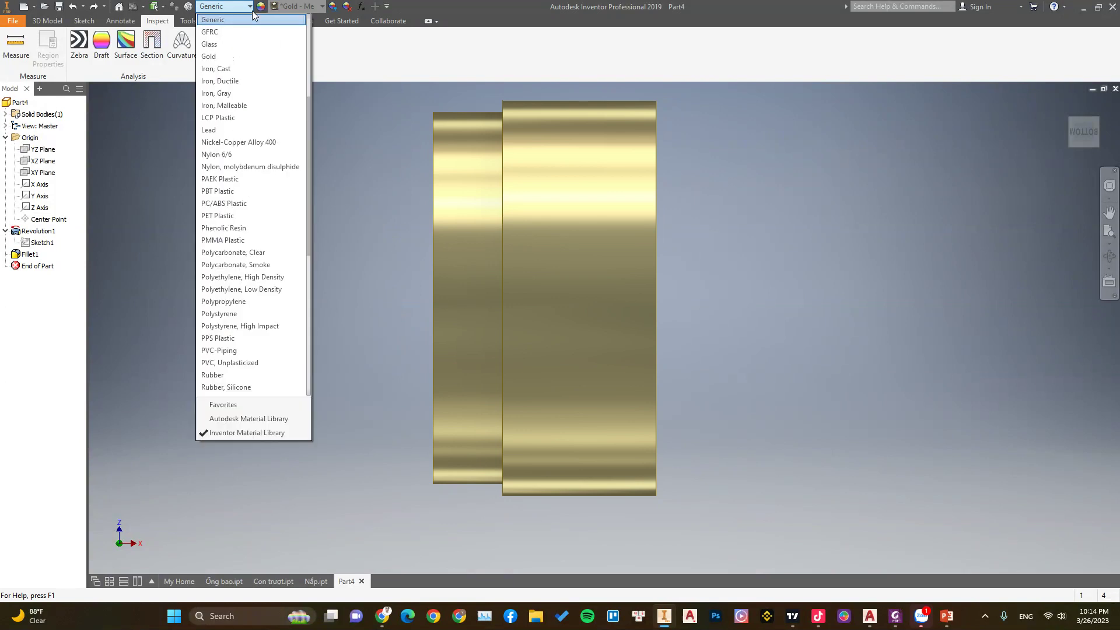
scroll(245, 146, down, 1)
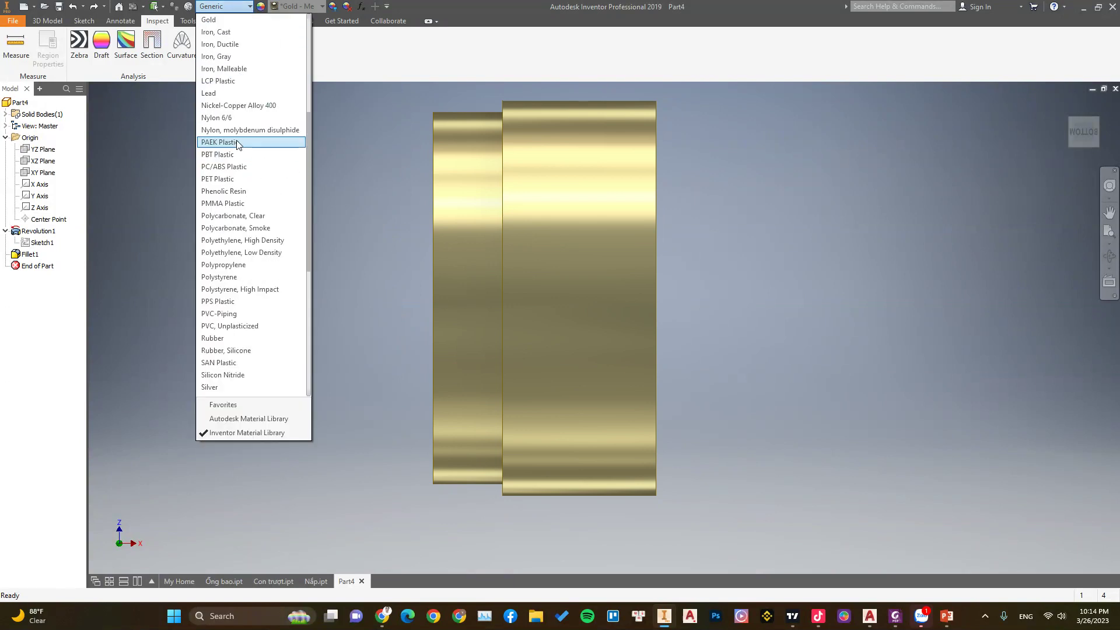
scroll(245, 215, down, 5)
scroll(265, 47, up, 8)
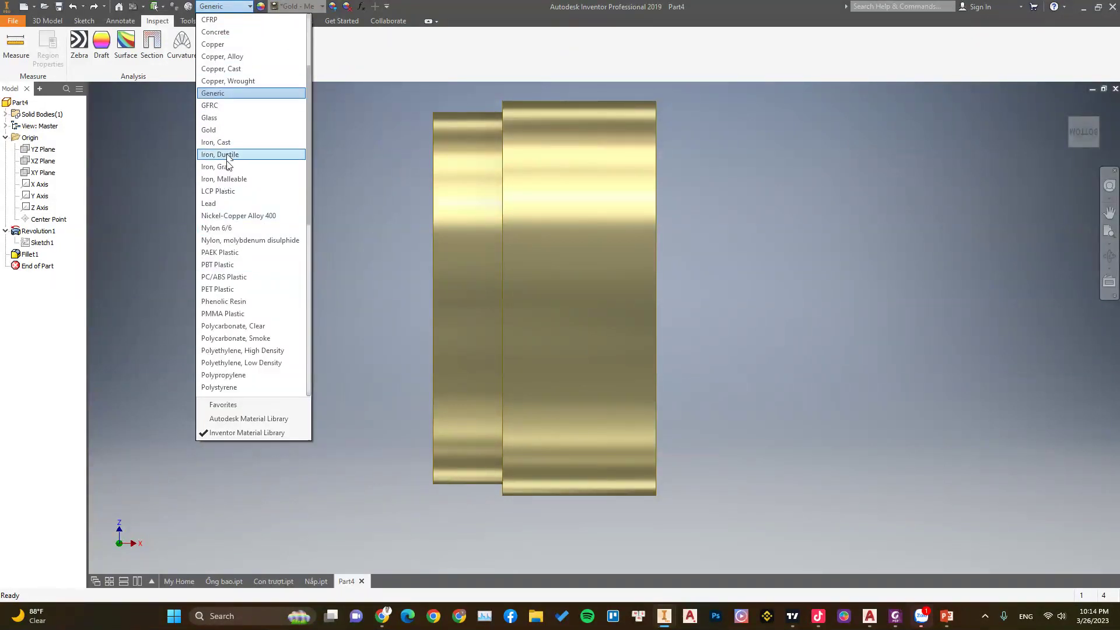
scroll(242, 285, down, 2)
scroll(242, 285, down, 1)
click(322, 6)
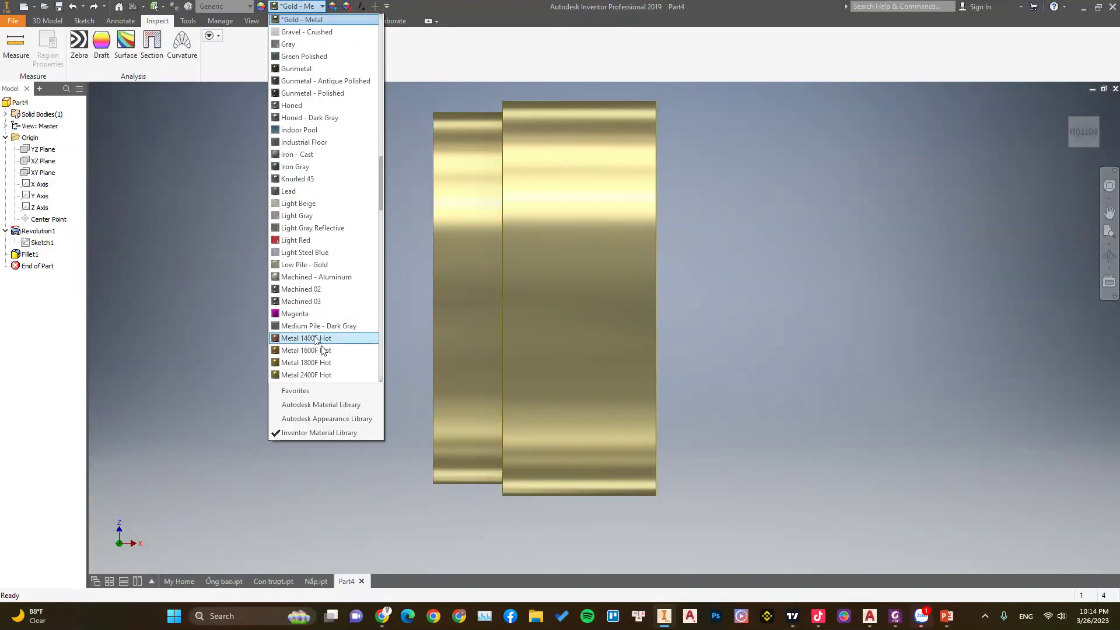
key(Escape)
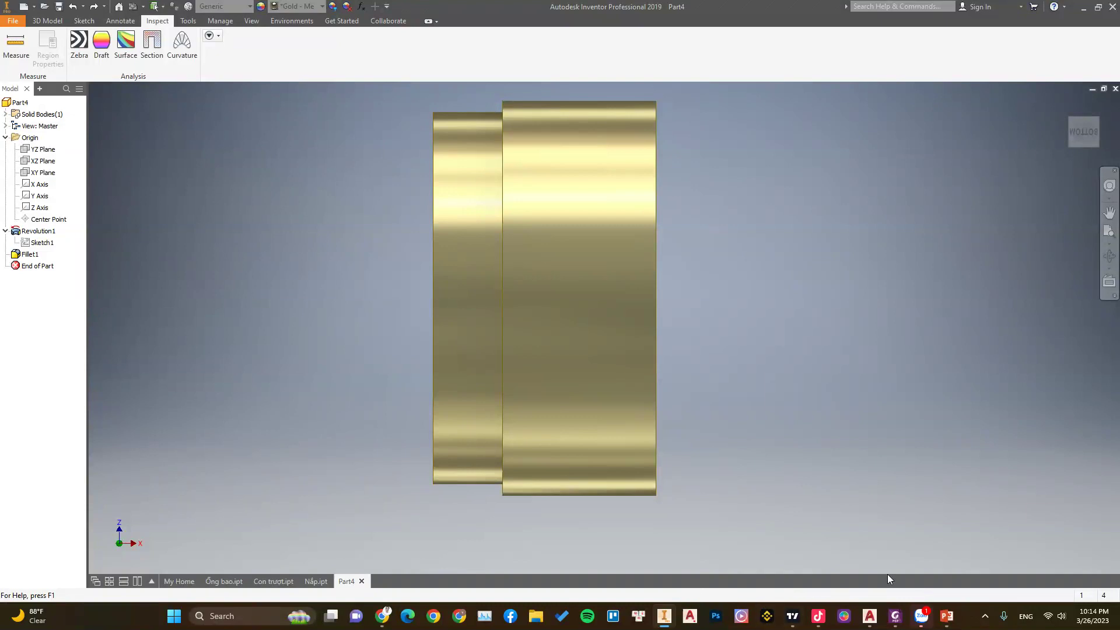
click(894, 616)
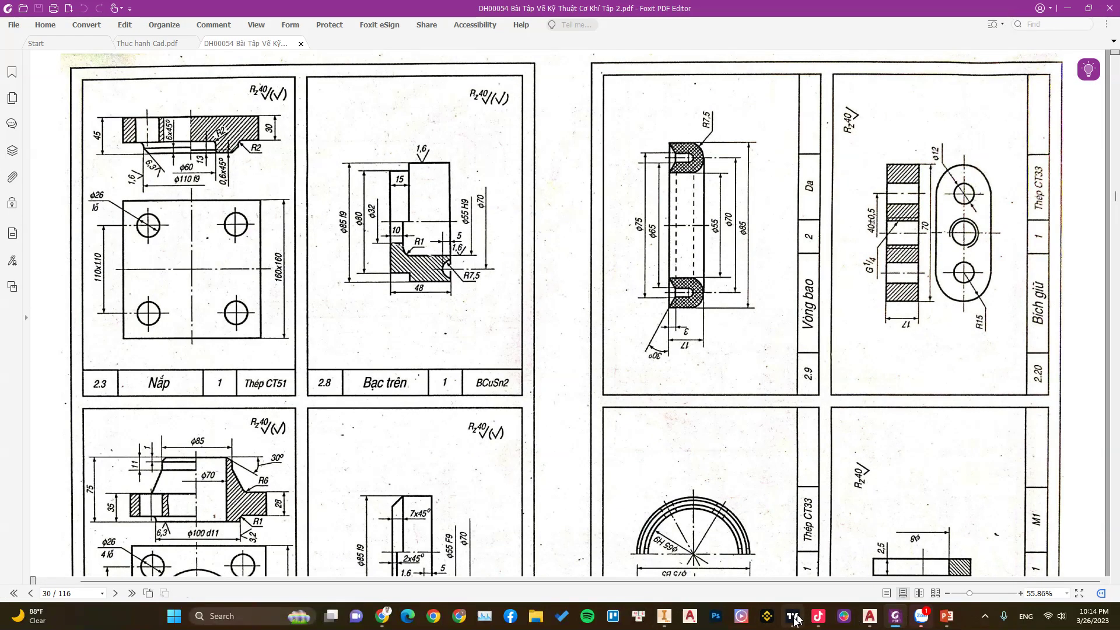
- Save the part as Bạc trên.ipt and orbit it into a 3D view
click(663, 617)
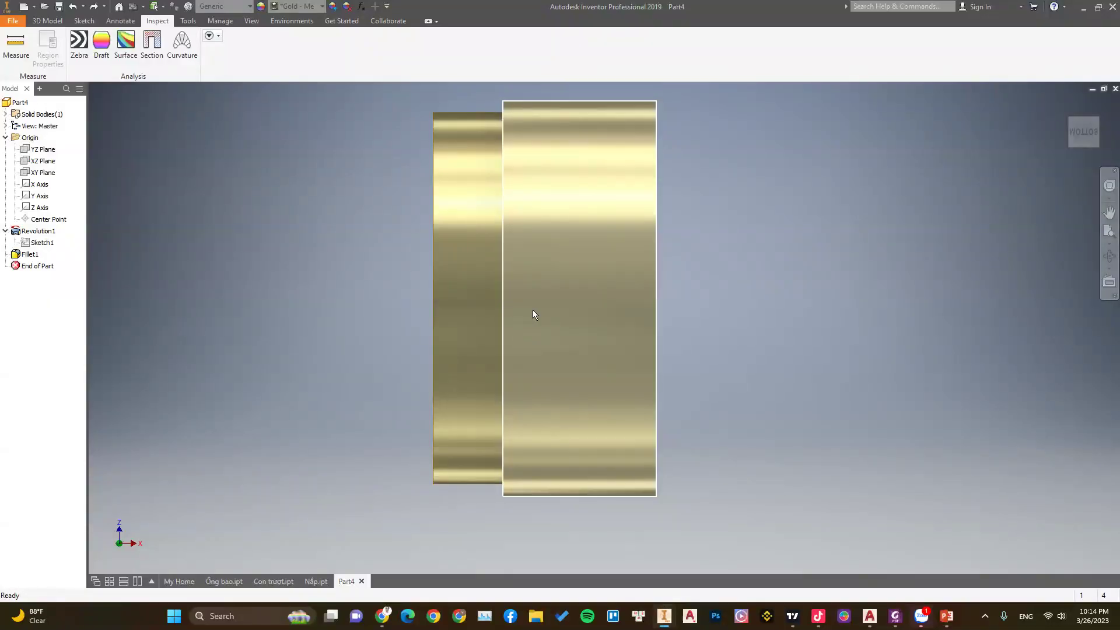
key(ctrl+s)
text(Bac trên)
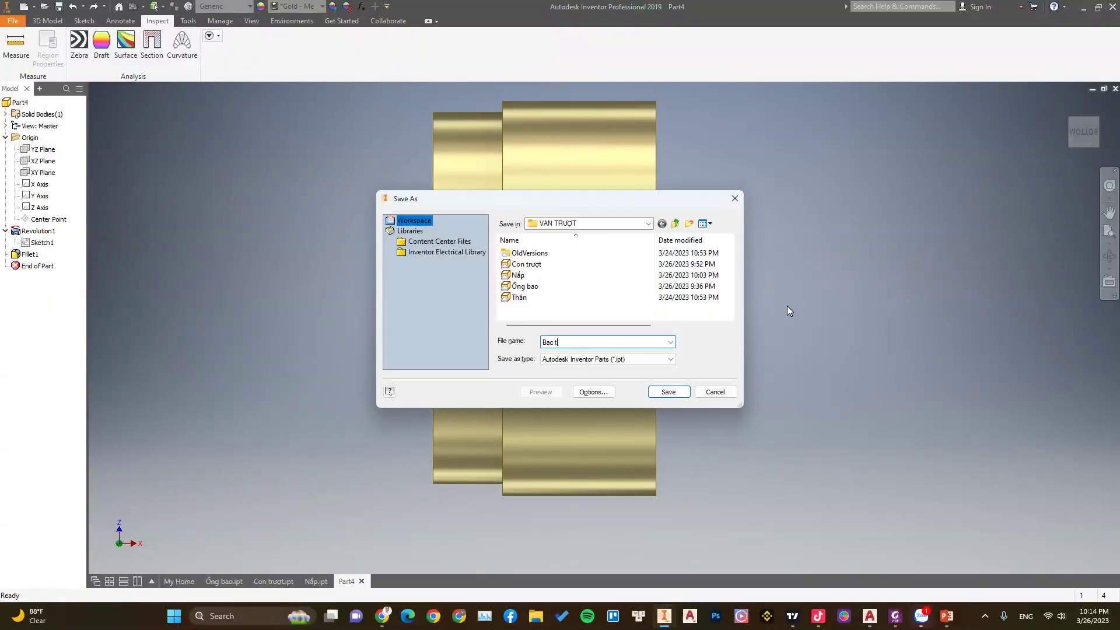
click(672, 395)
mouse_move(541, 285)
shift+middle_down()
mouse_move(664, 277)
mouse_move(519, 504)
shift+middle_up()
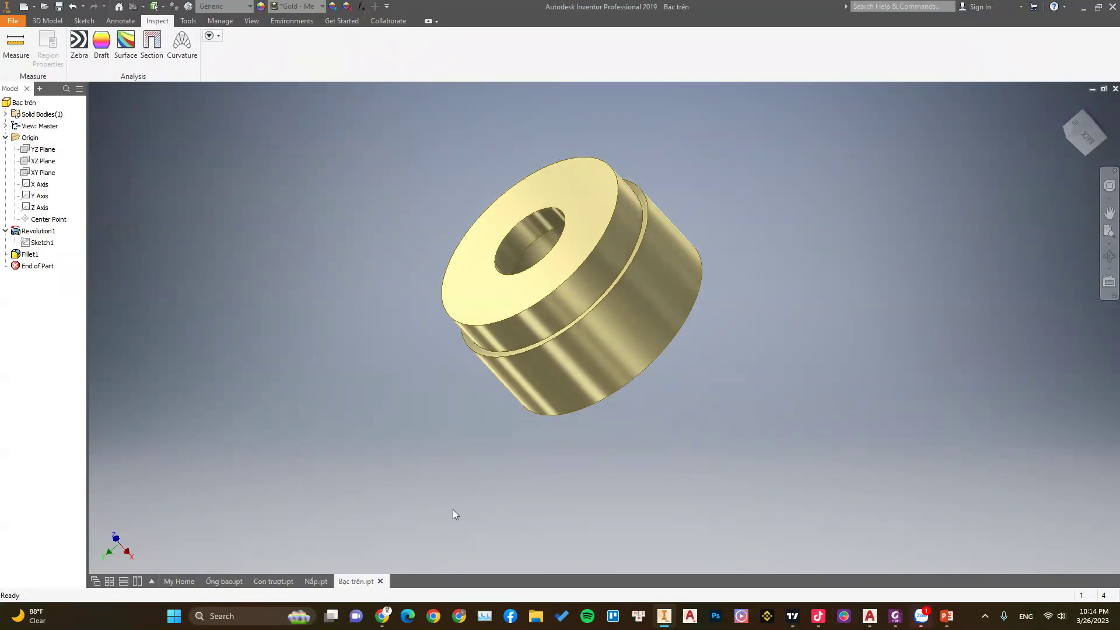
click(897, 622)
- Review the Bạc trên drawing on PDF page 30, then bring up the 'đệm cánh' Google results
scroll(500, 248, up, 3)
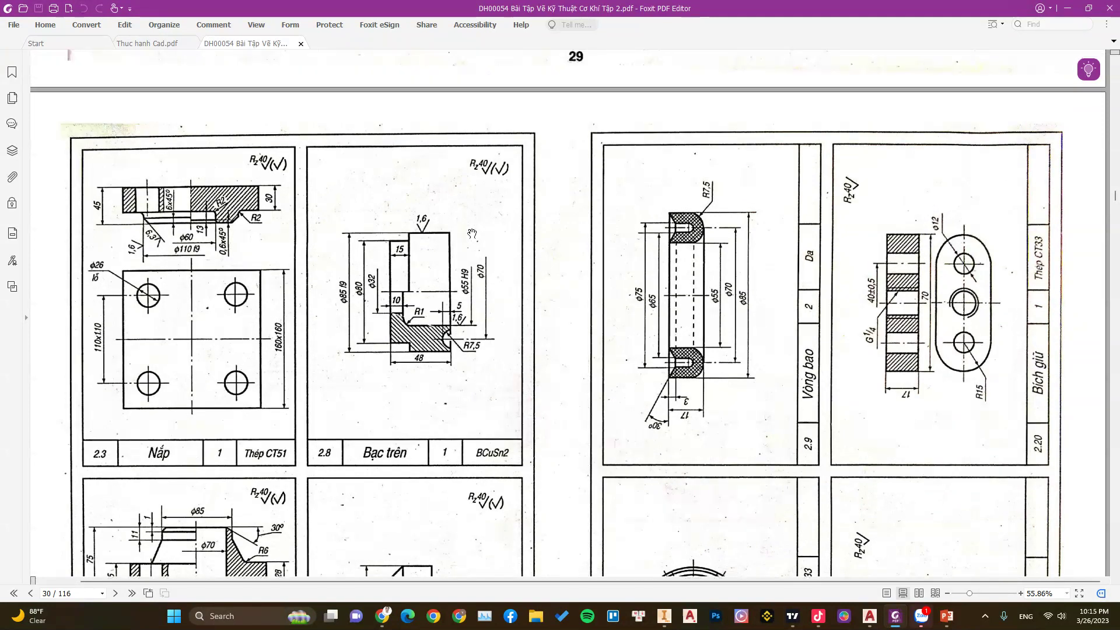
scroll(500, 247, up, 1)
scroll(613, 230, down, 2)
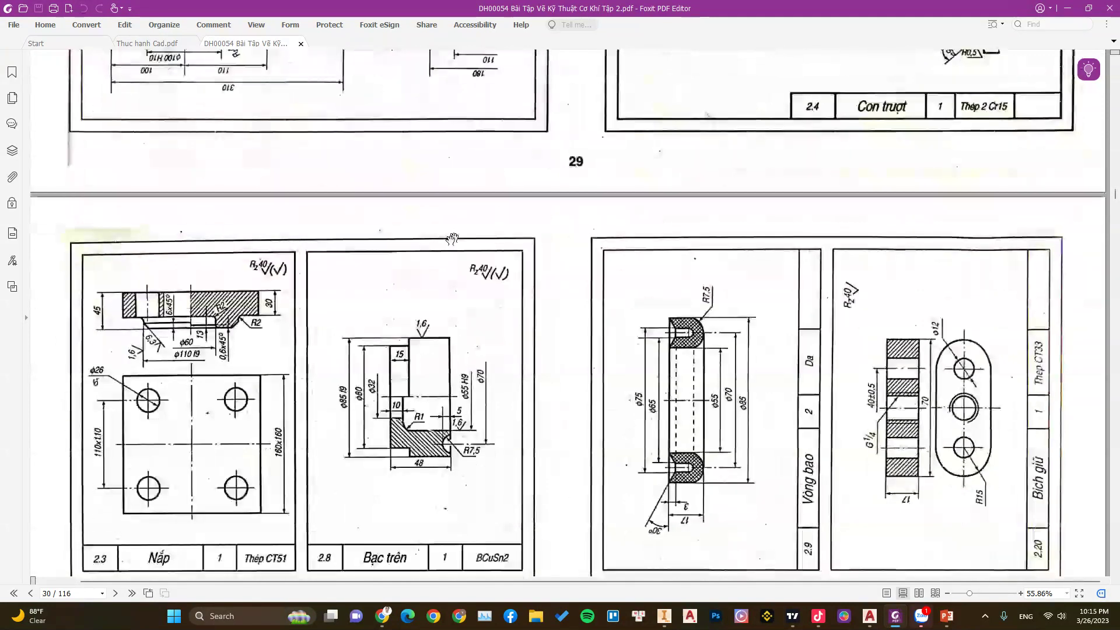
scroll(613, 230, down, 4)
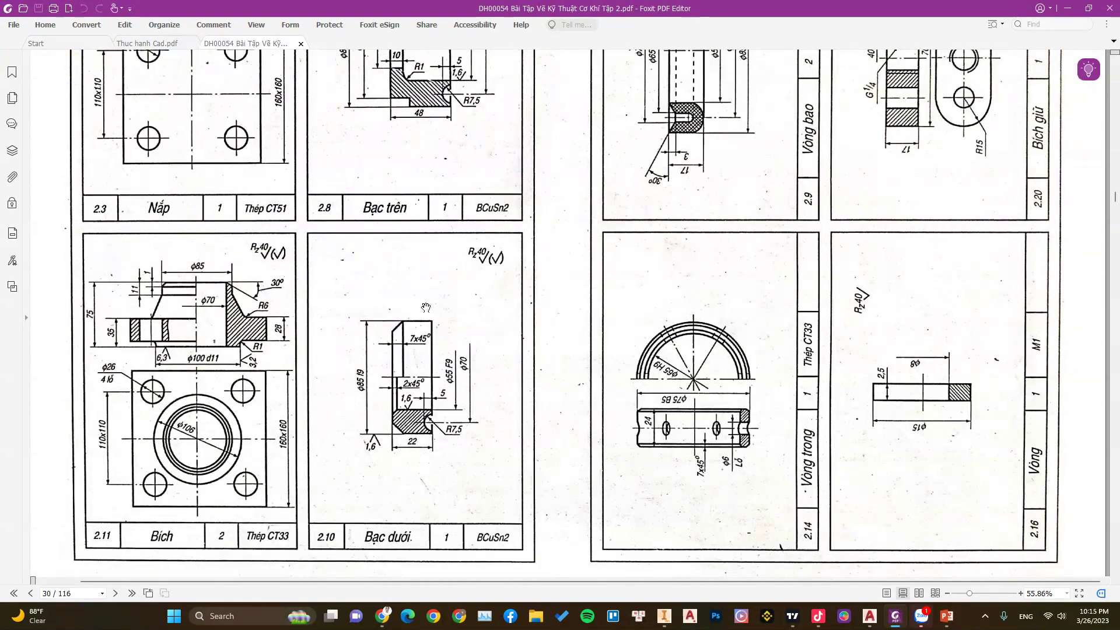
scroll(426, 307, down, 2)
scroll(425, 308, down, 4)
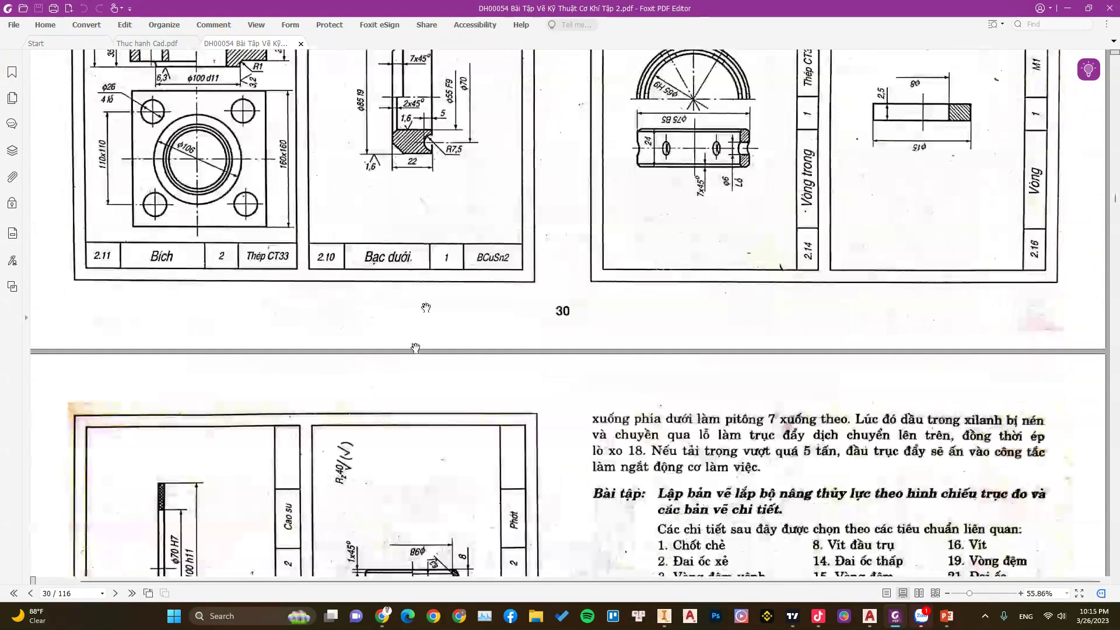
scroll(398, 418, up, 3)
scroll(399, 421, up, 3)
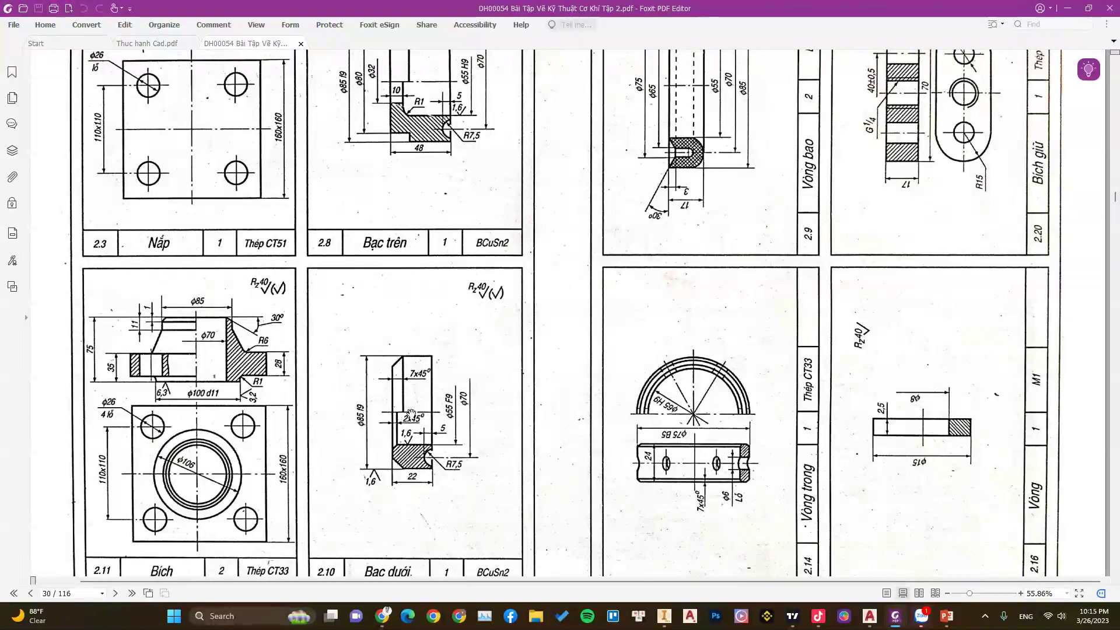
scroll(408, 413, up, 2)
scroll(405, 409, up, 1)
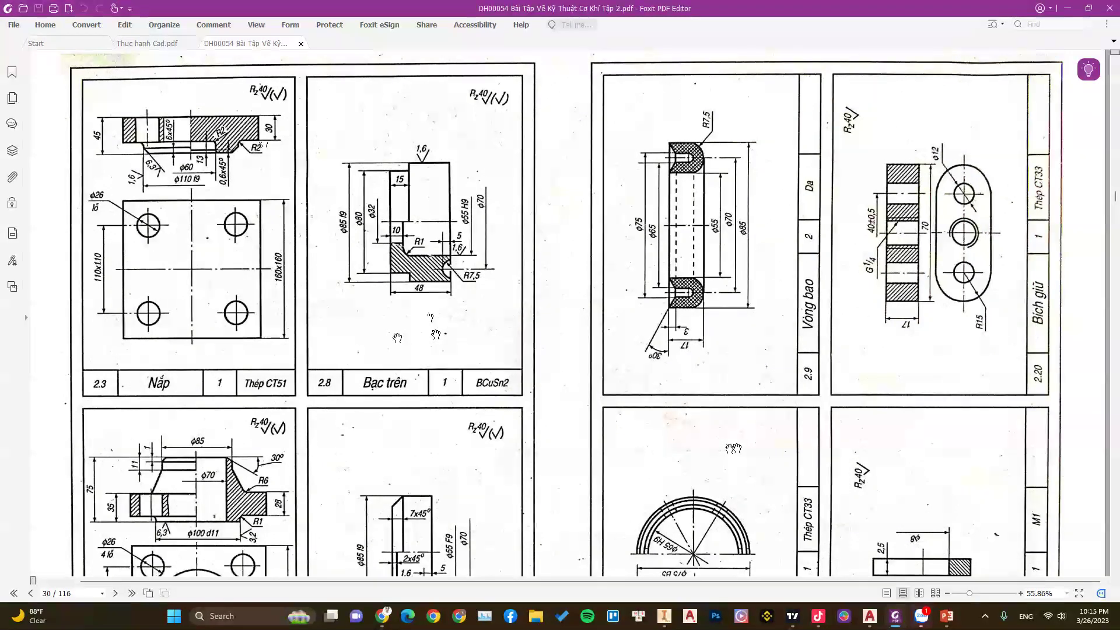
key(alt+Tab)
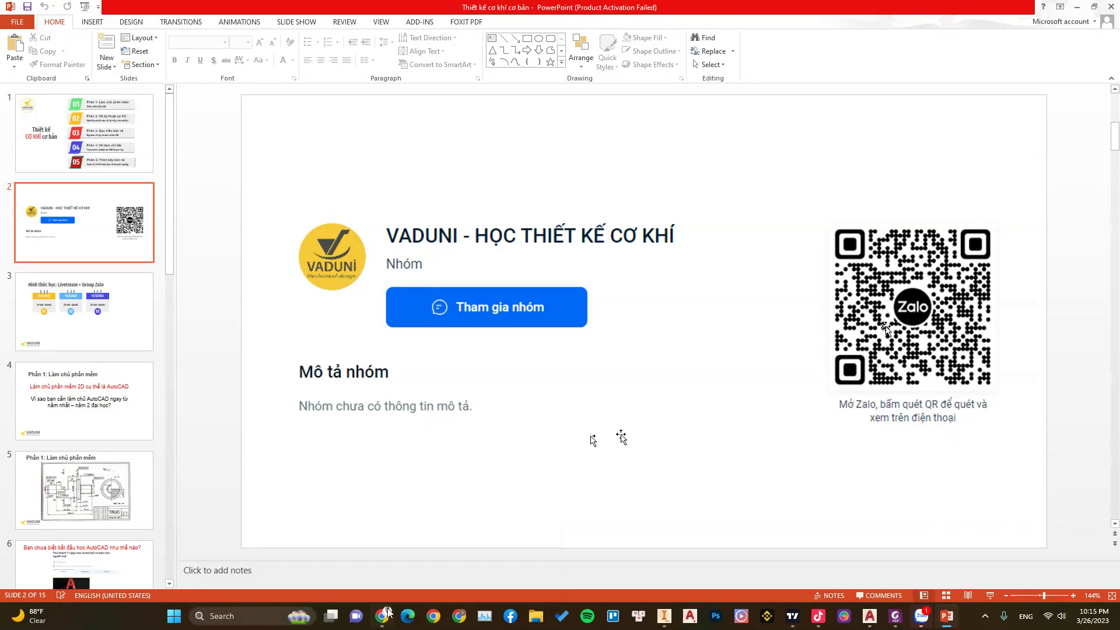
mouse_move(383, 616)
click(280, 555)
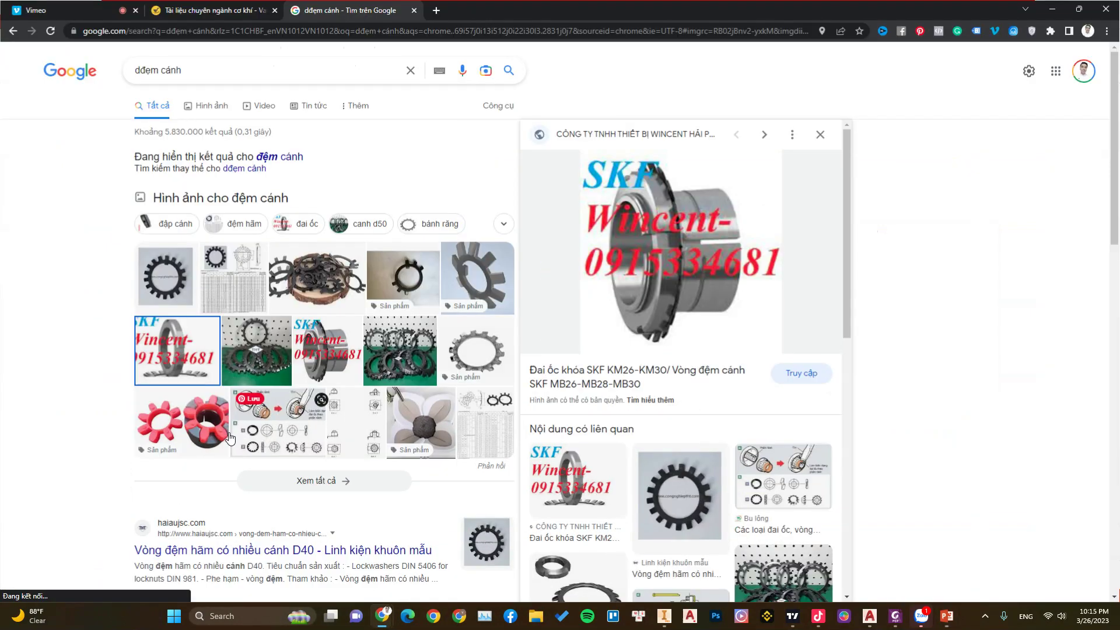